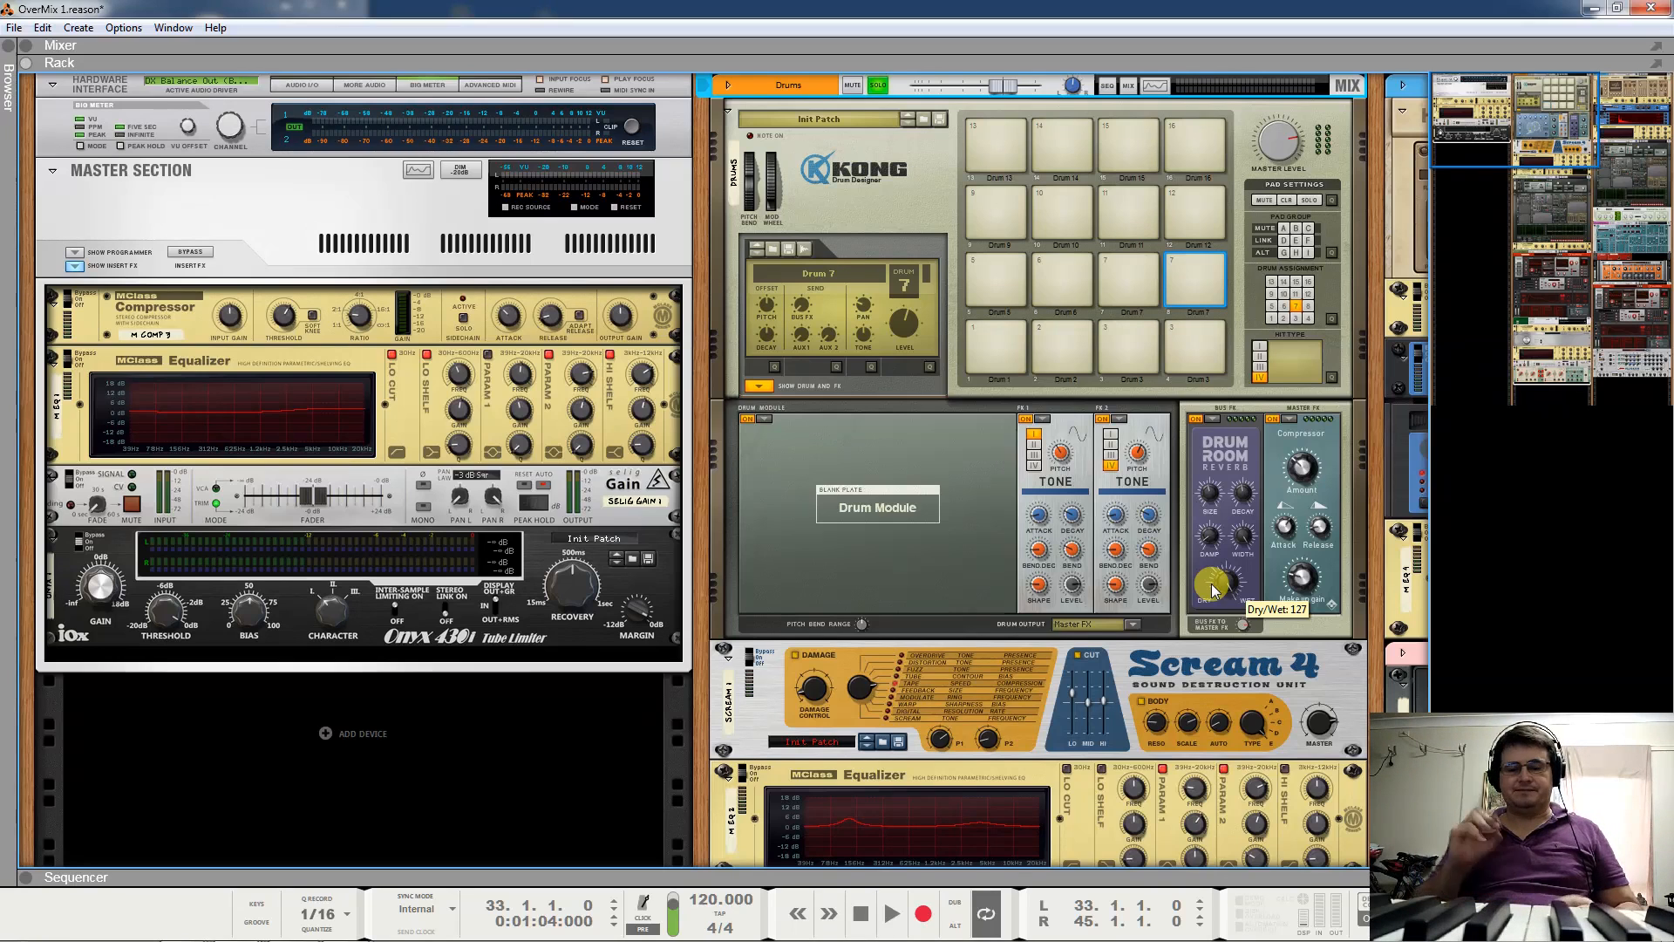
# Move the song position to bar 33 in the sequencer and restore the full-height rack view.
pyautogui.press('KP_0')
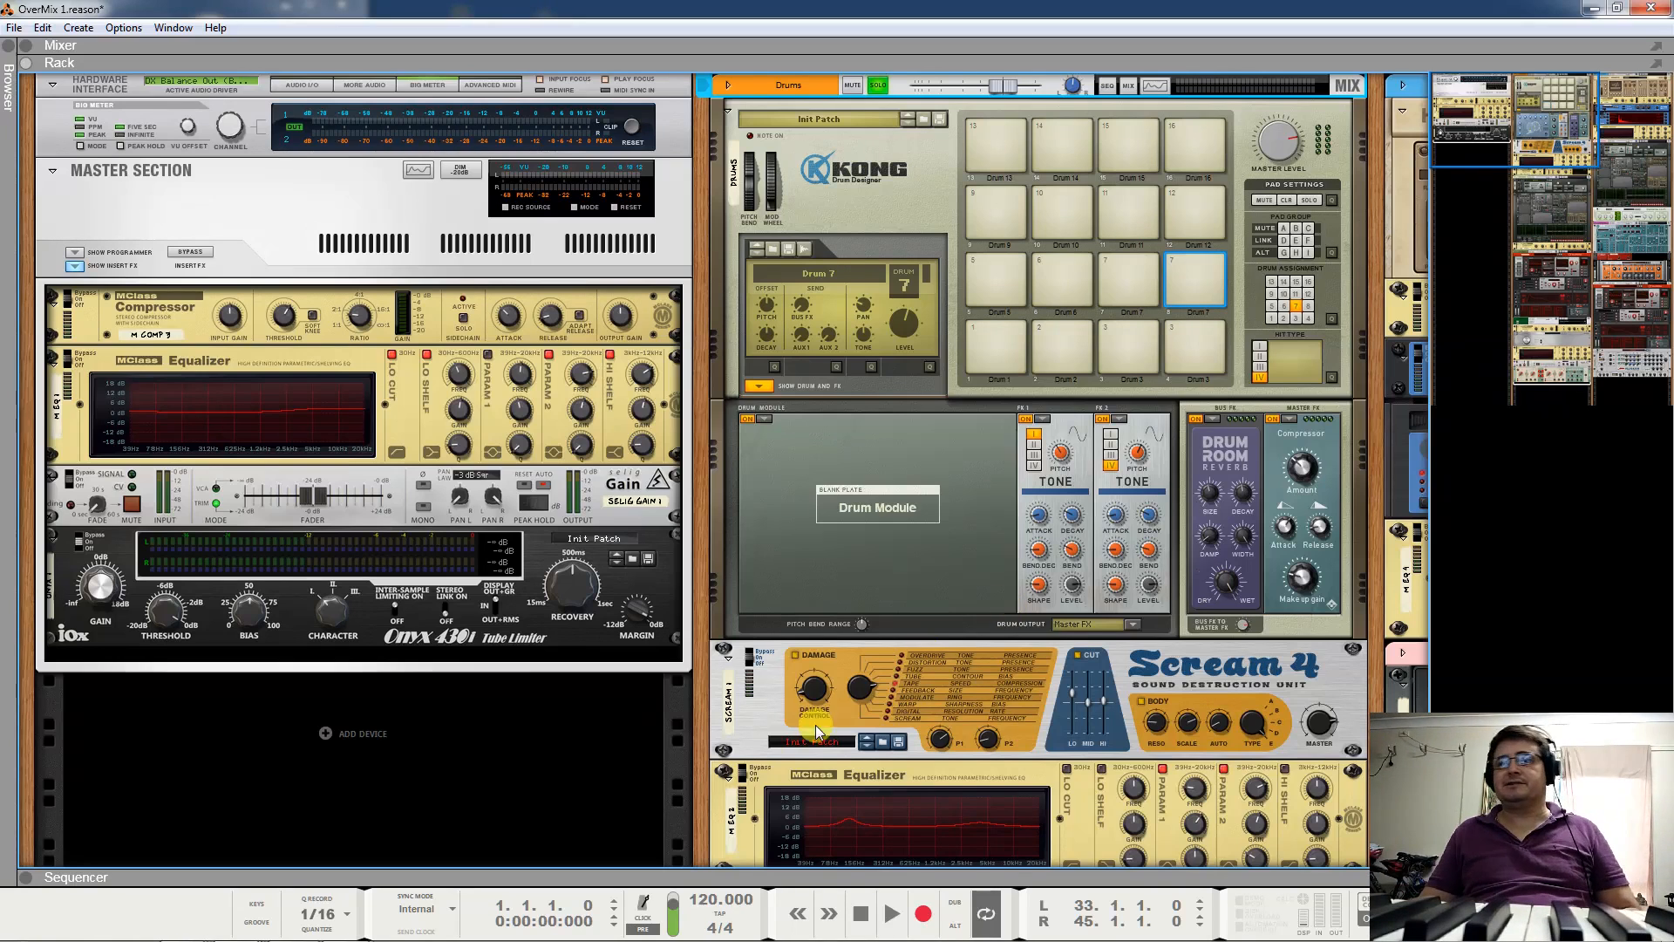
pyautogui.click(27, 877)
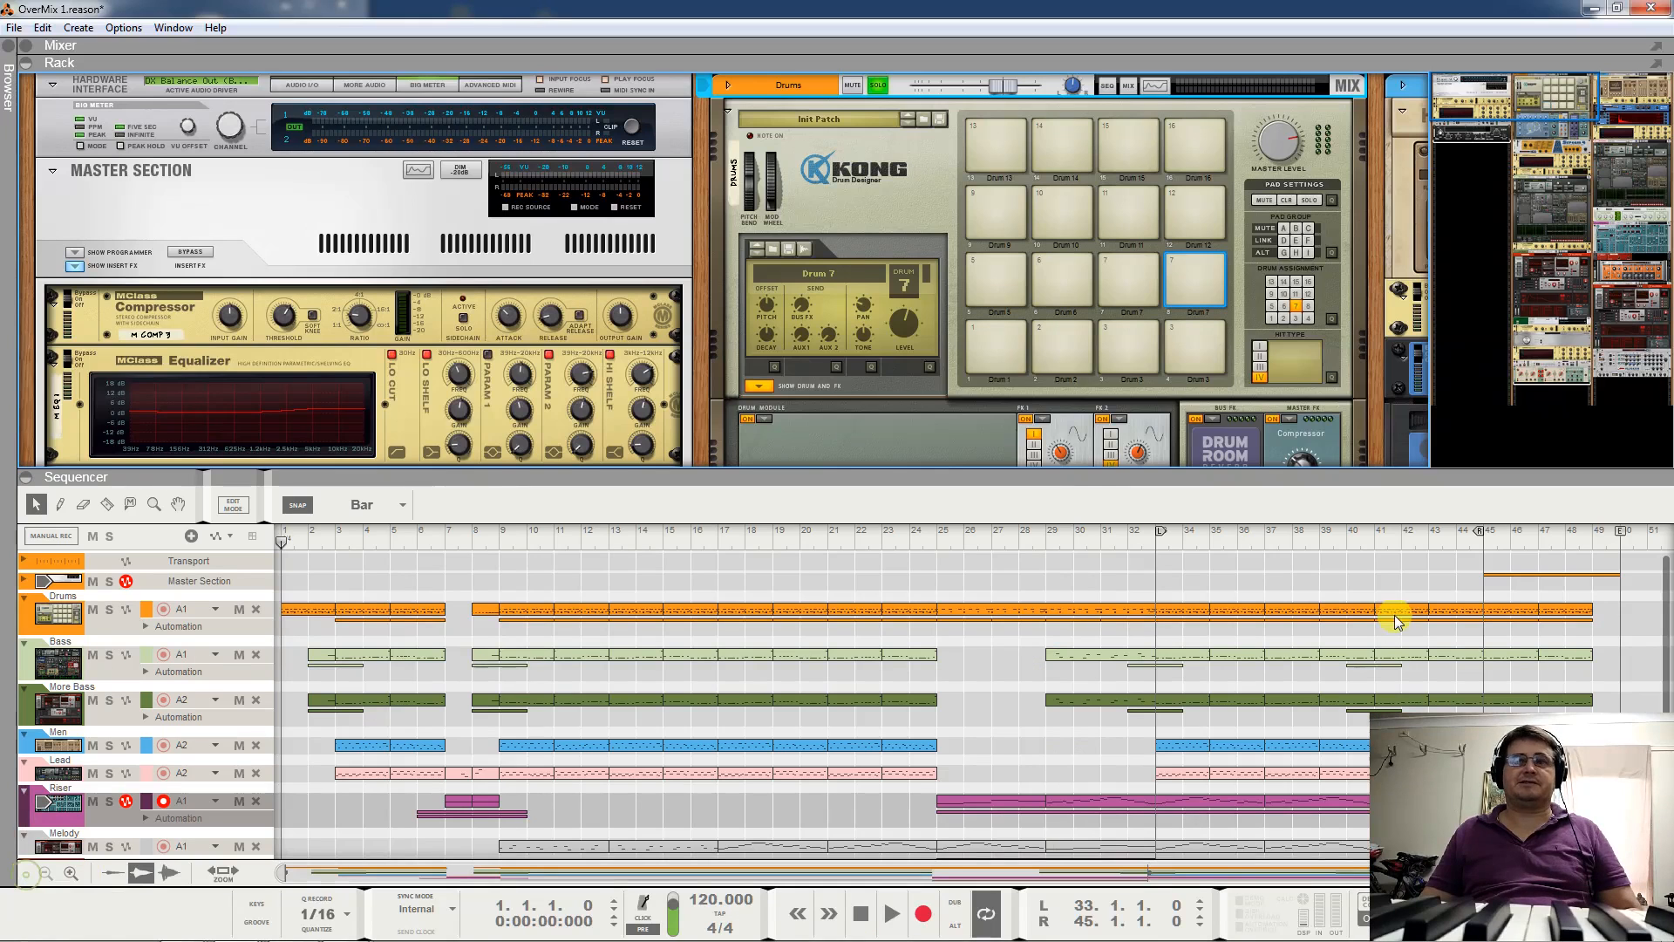
pyautogui.click(1158, 549)
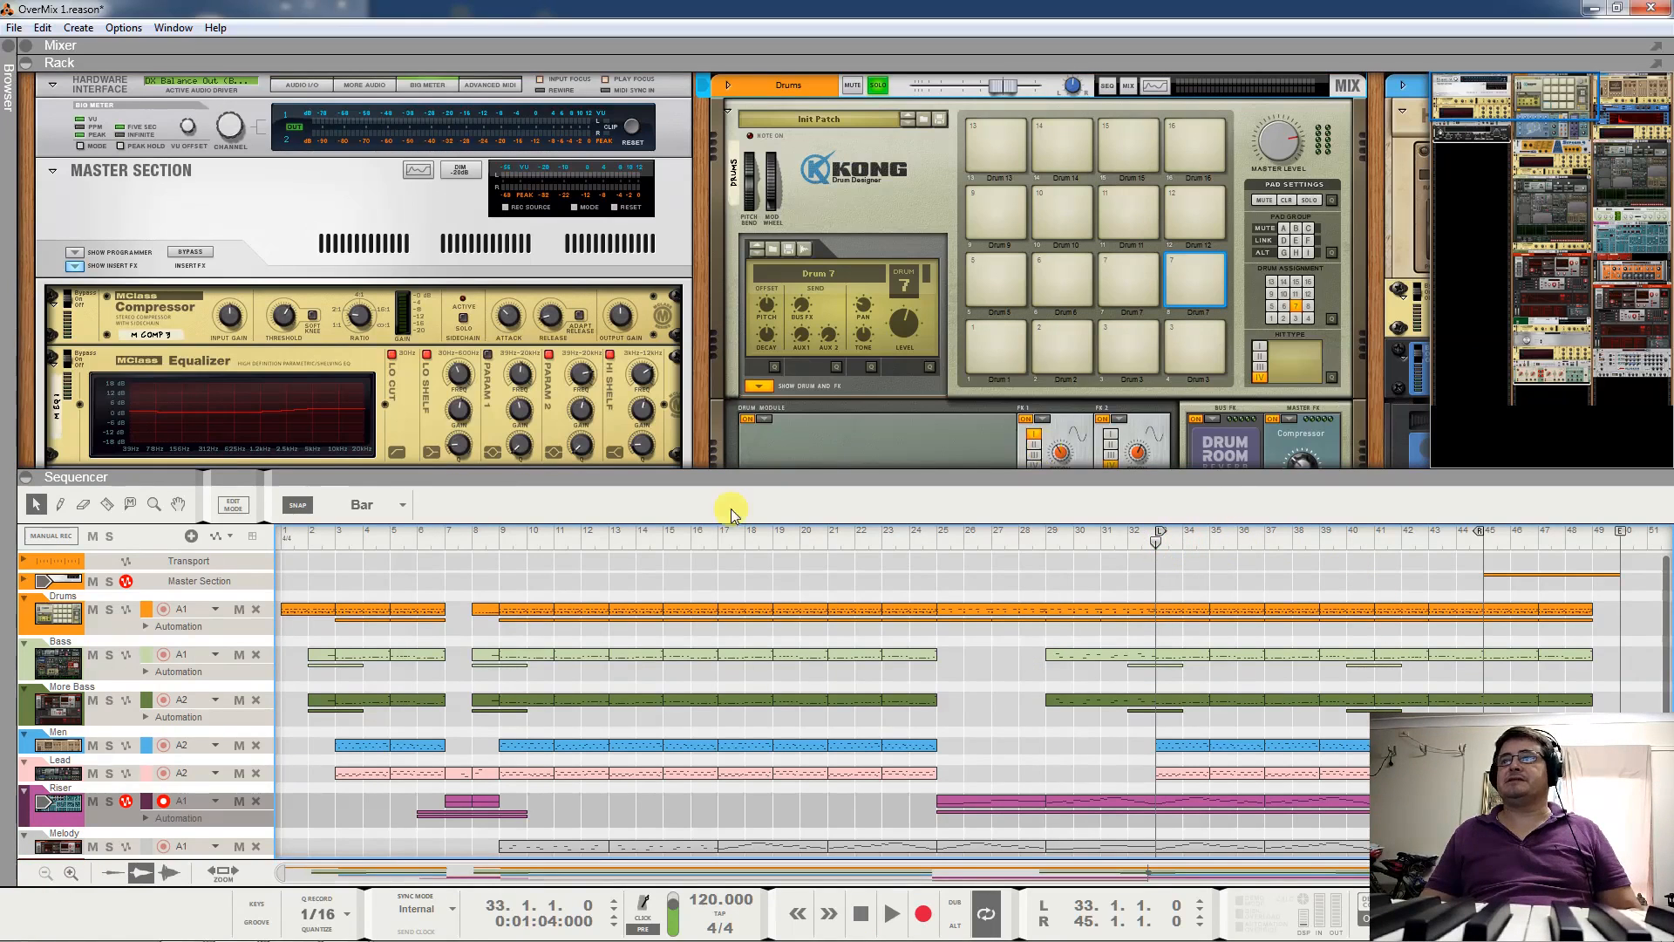
pyautogui.click(29, 481)
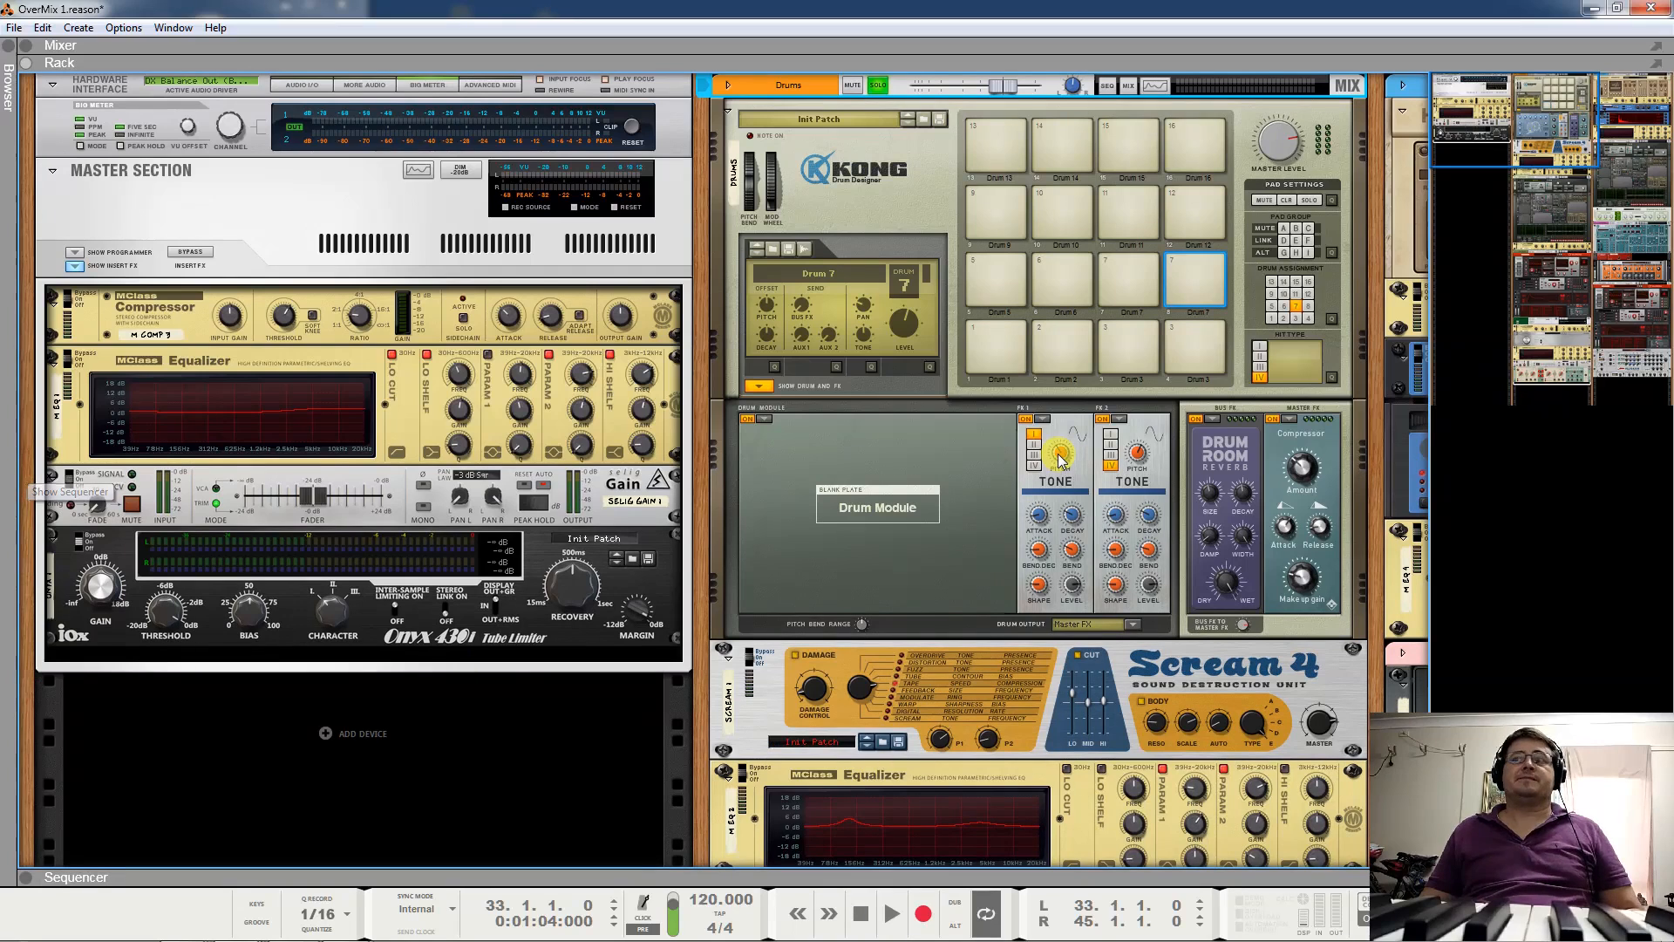
# Play the song from bar 33 in short passages and check the Big Meter and limiter levels.
pyautogui.press('space')
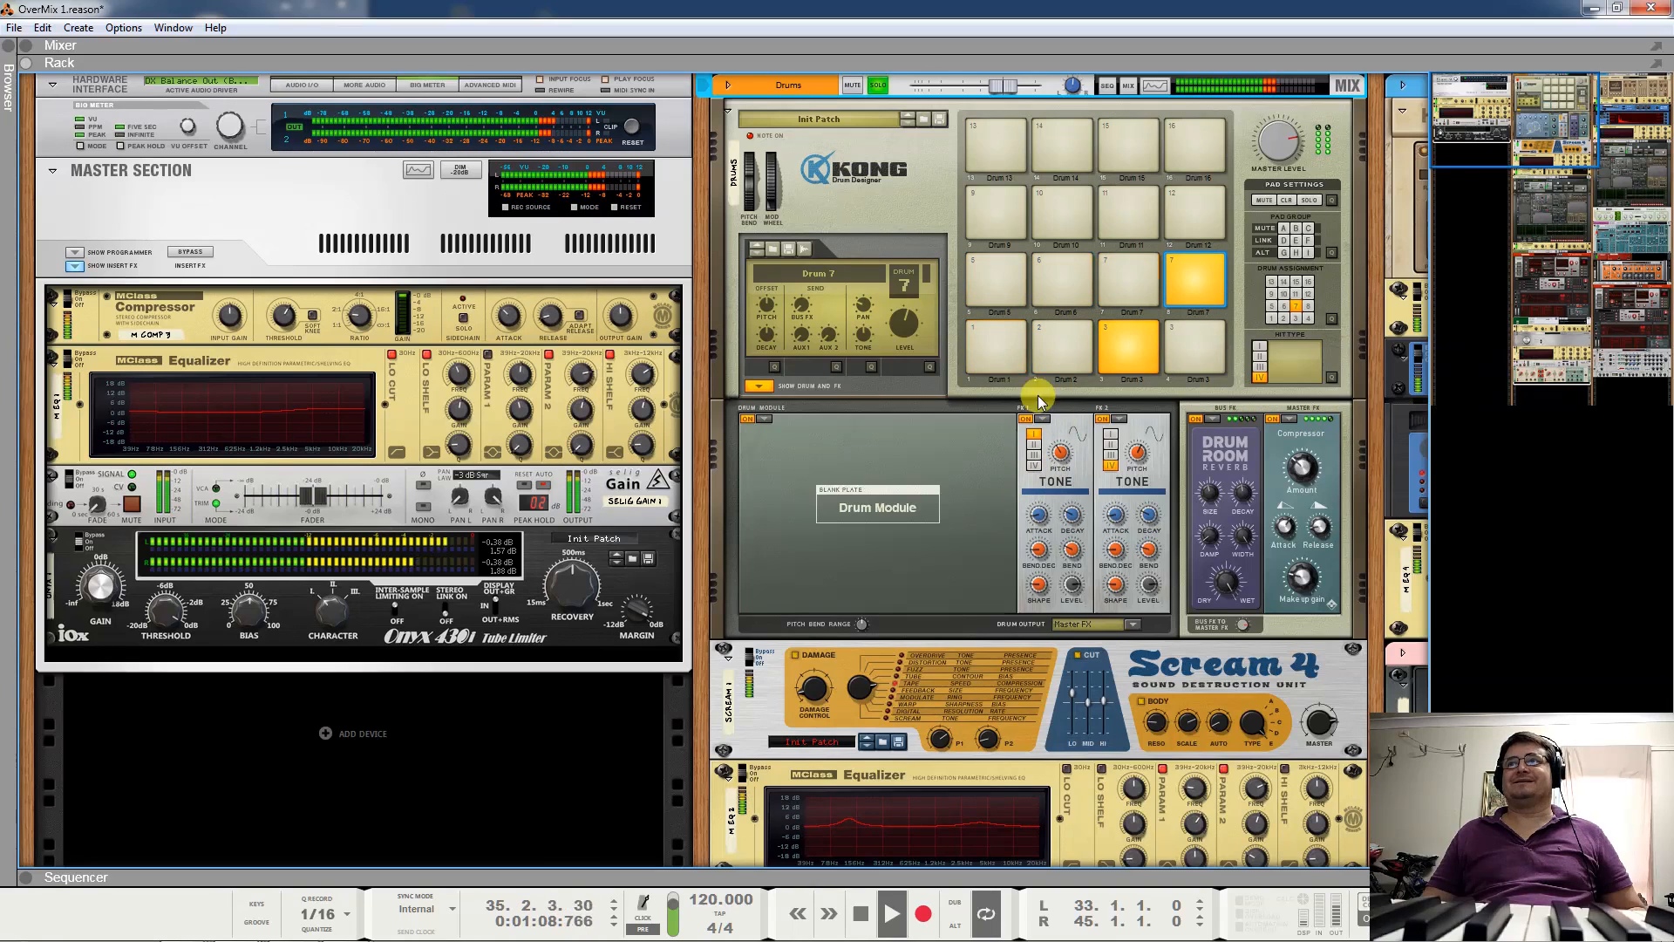
pyautogui.press('space')
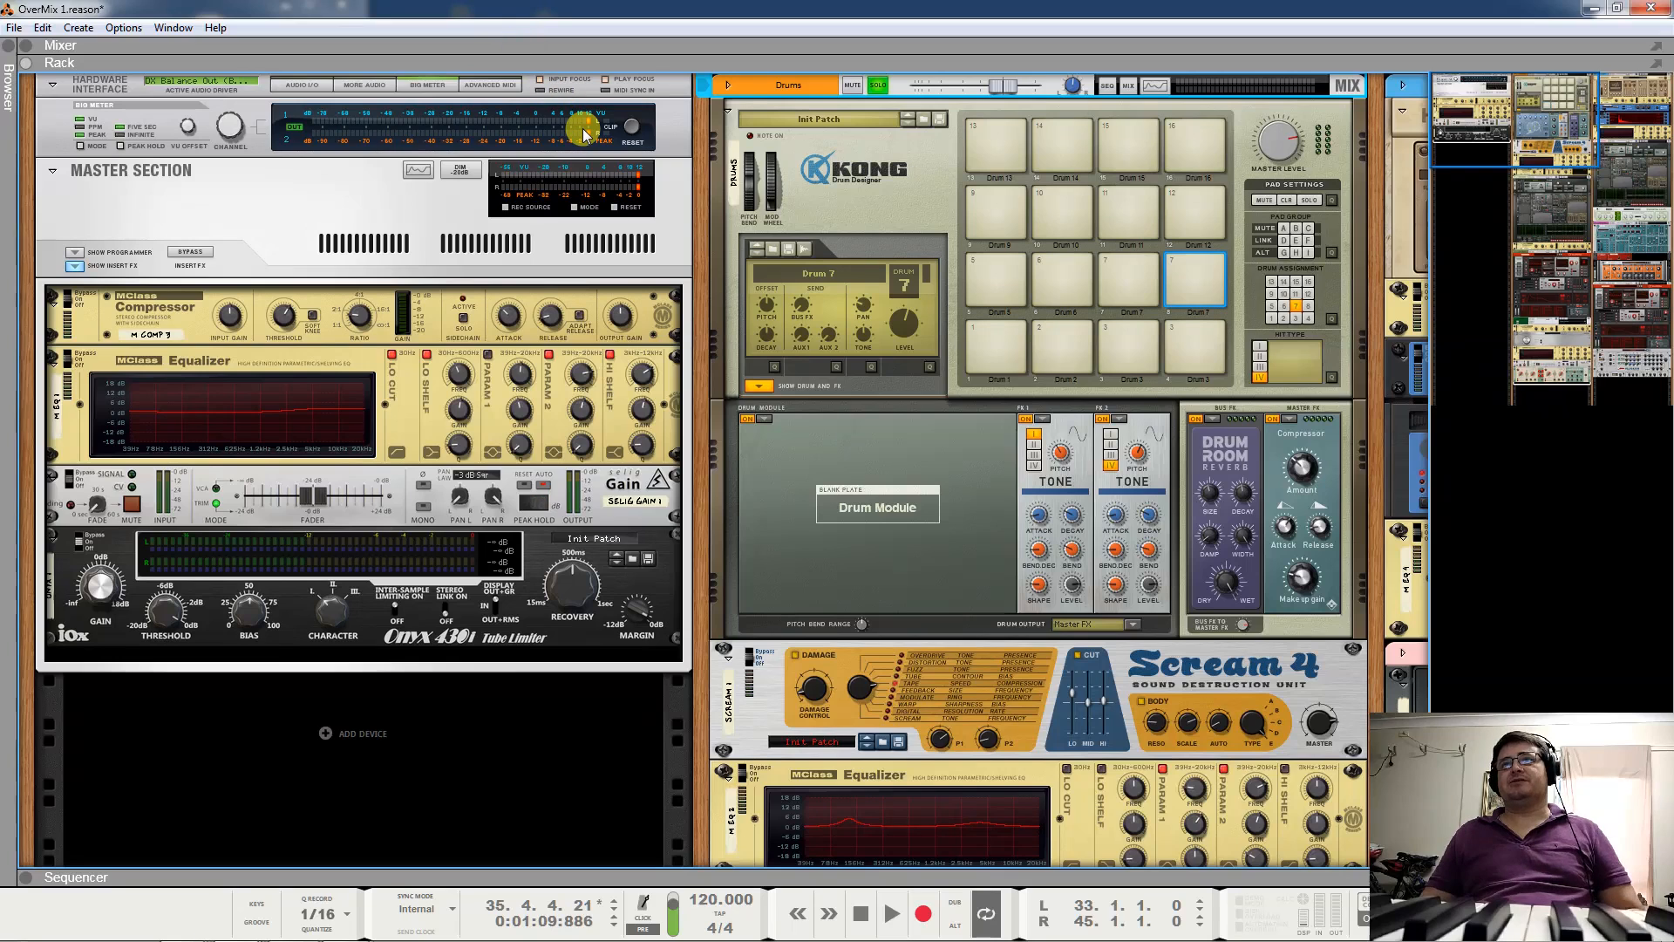
pyautogui.press('space')
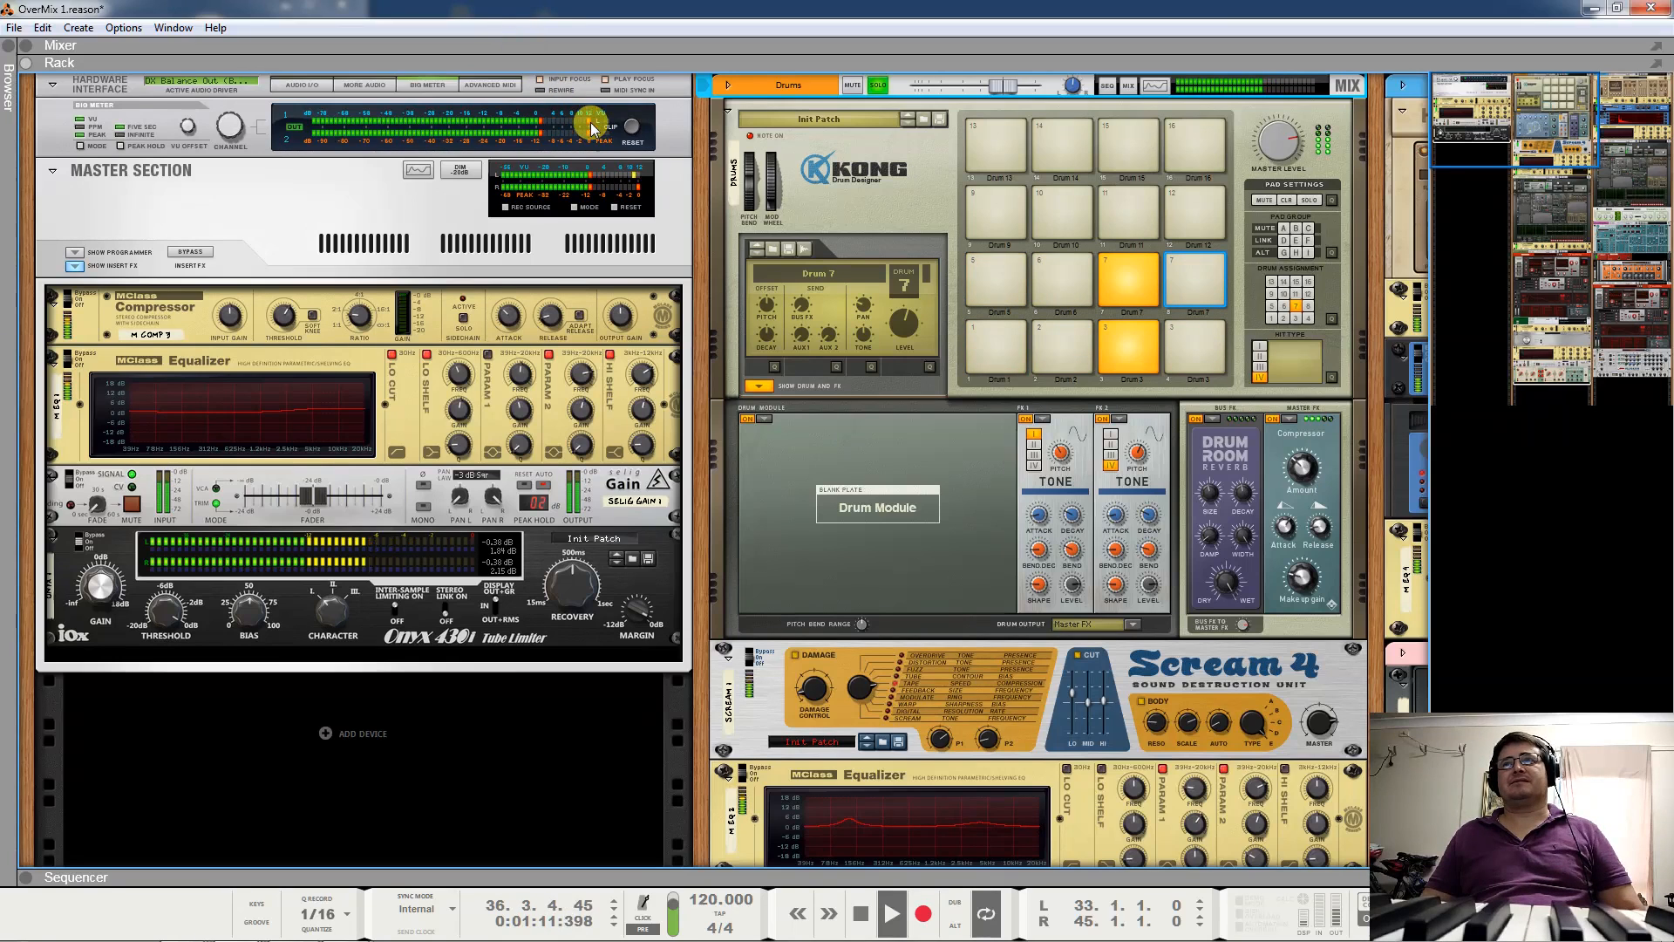
pyautogui.press('space')
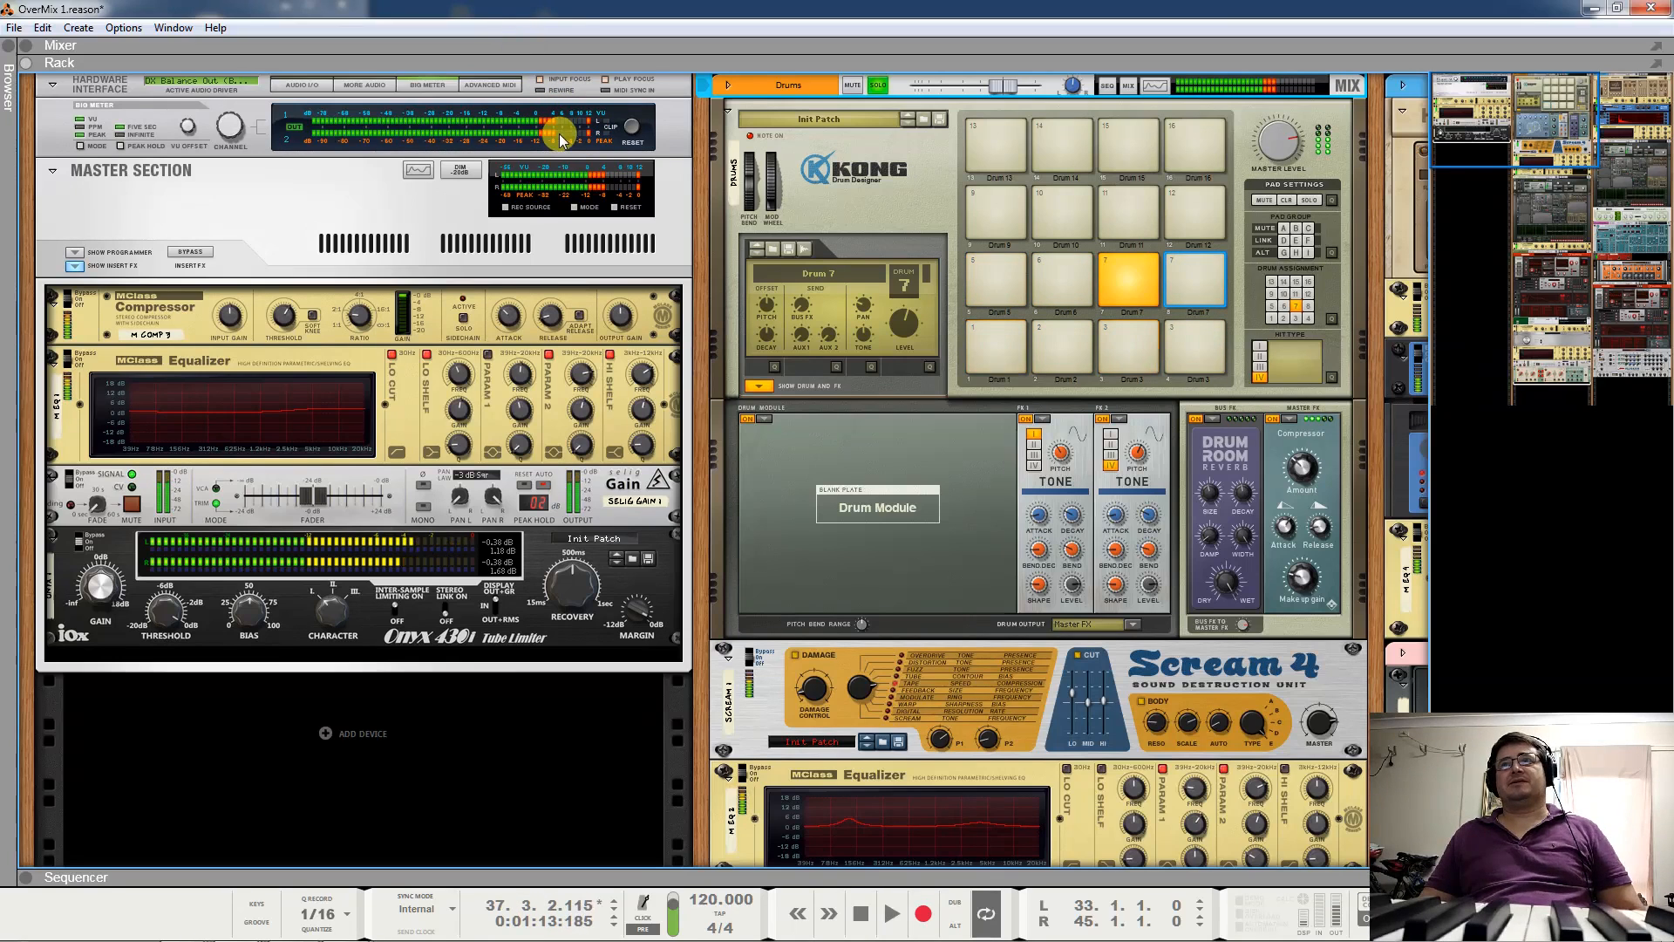
pyautogui.press('space')
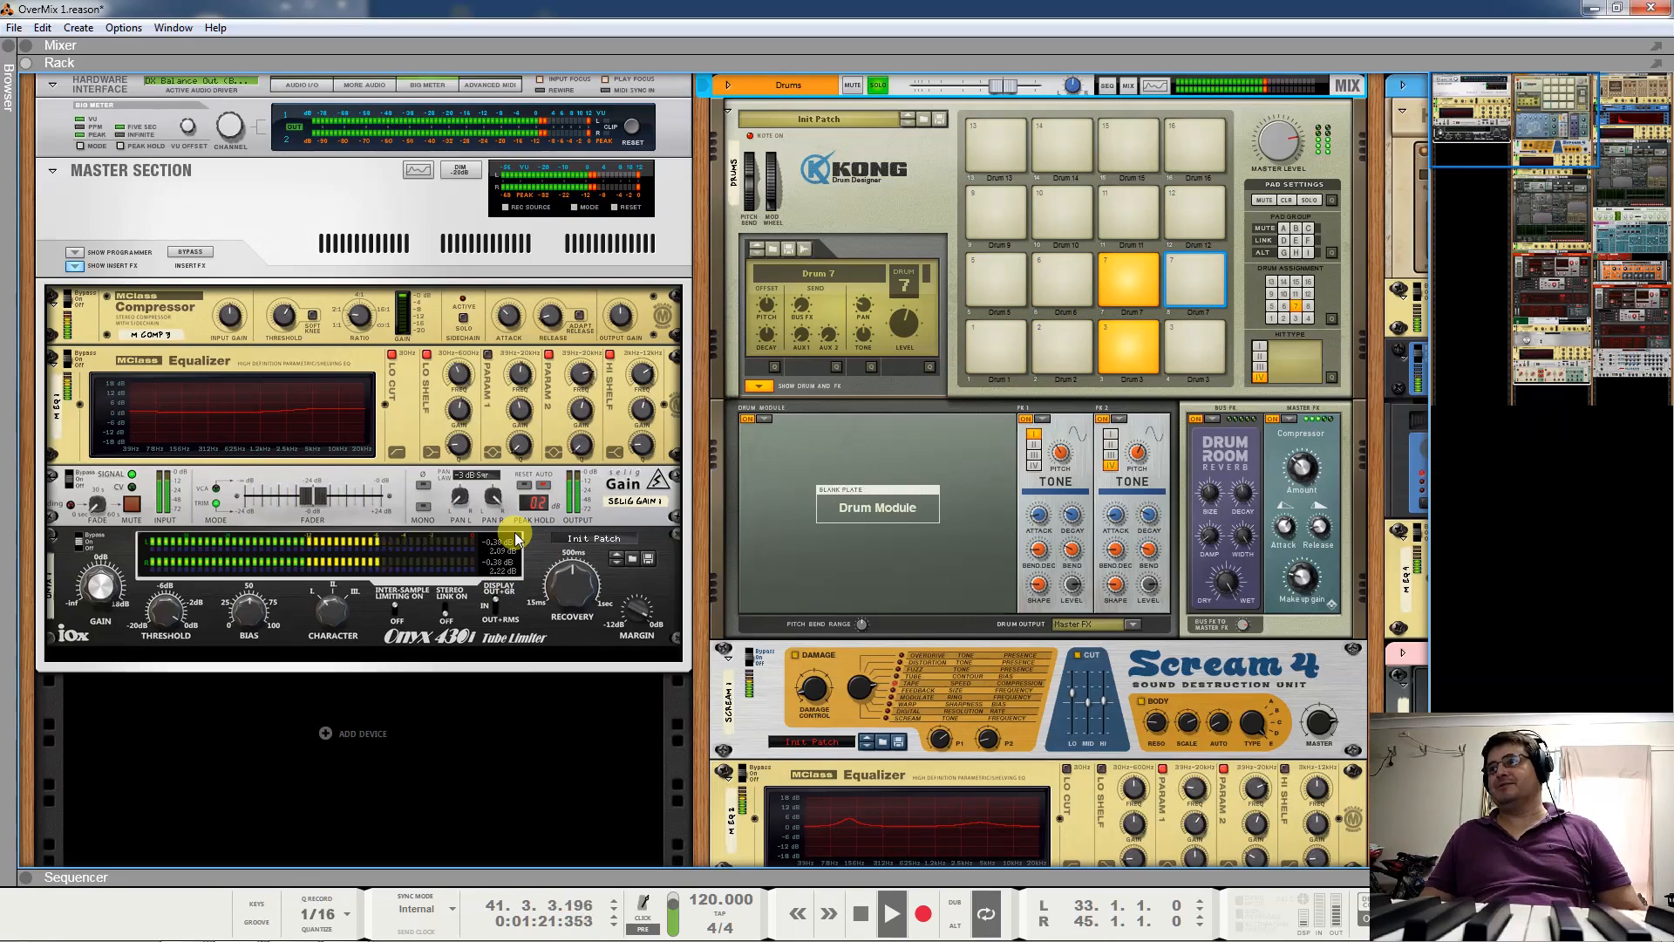
pyautogui.press('space')
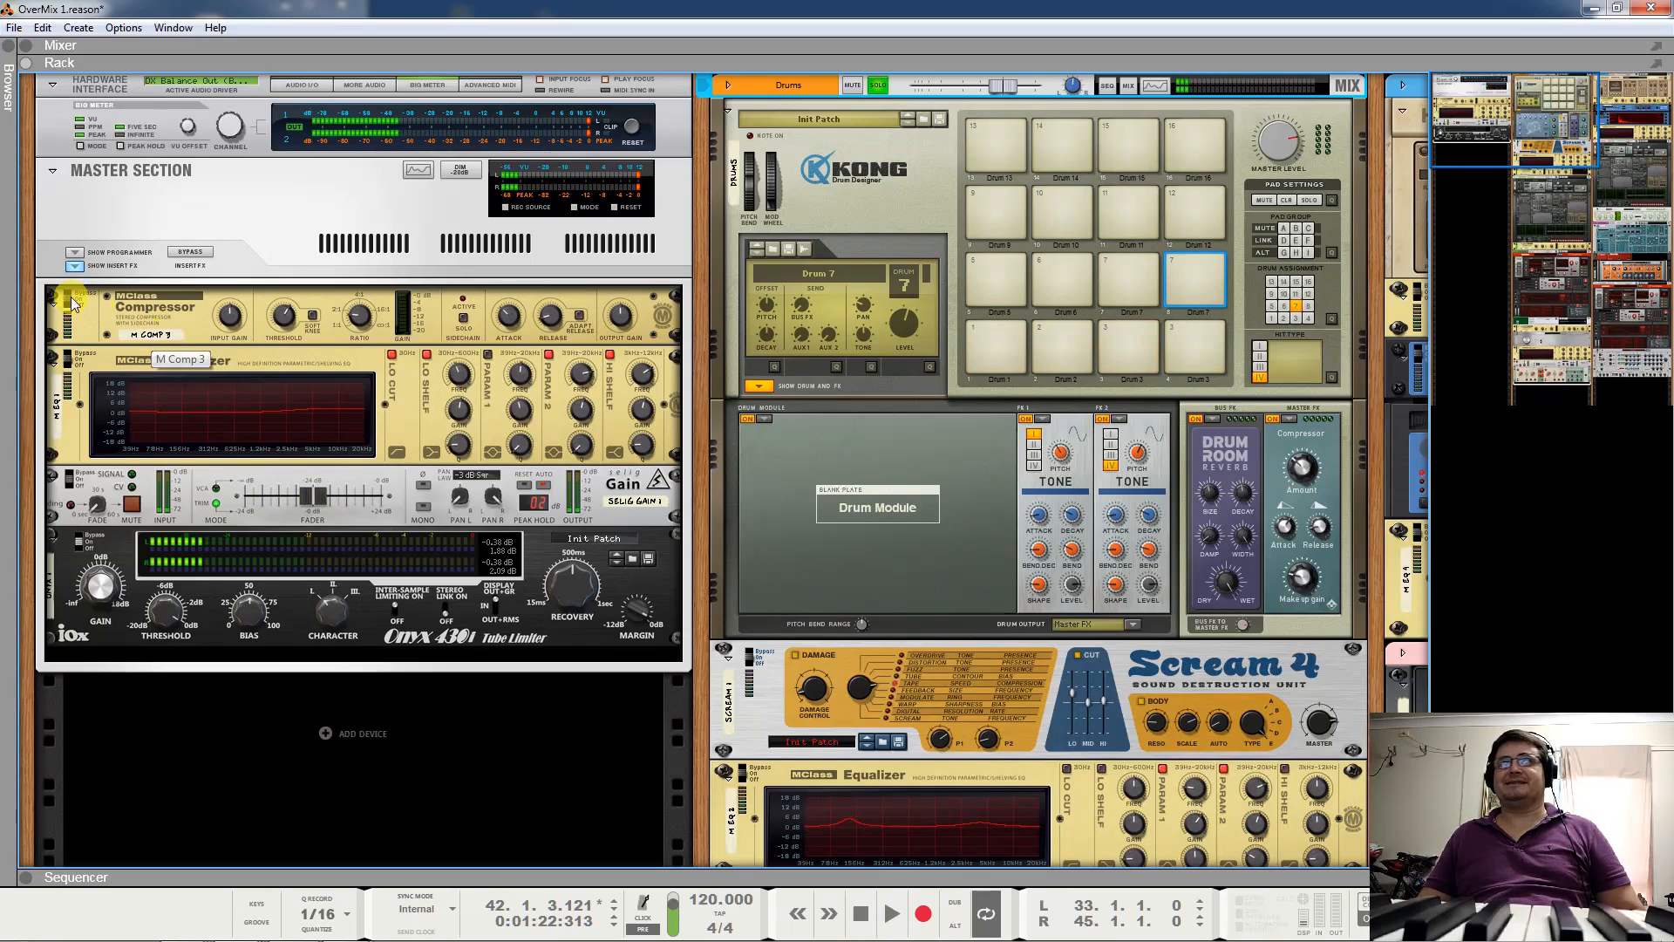
# Change the bypass states of the master MClass Compressor and Equalizer and play a short passage to check the levels.
pyautogui.click(70, 297)
pyautogui.click(74, 364)
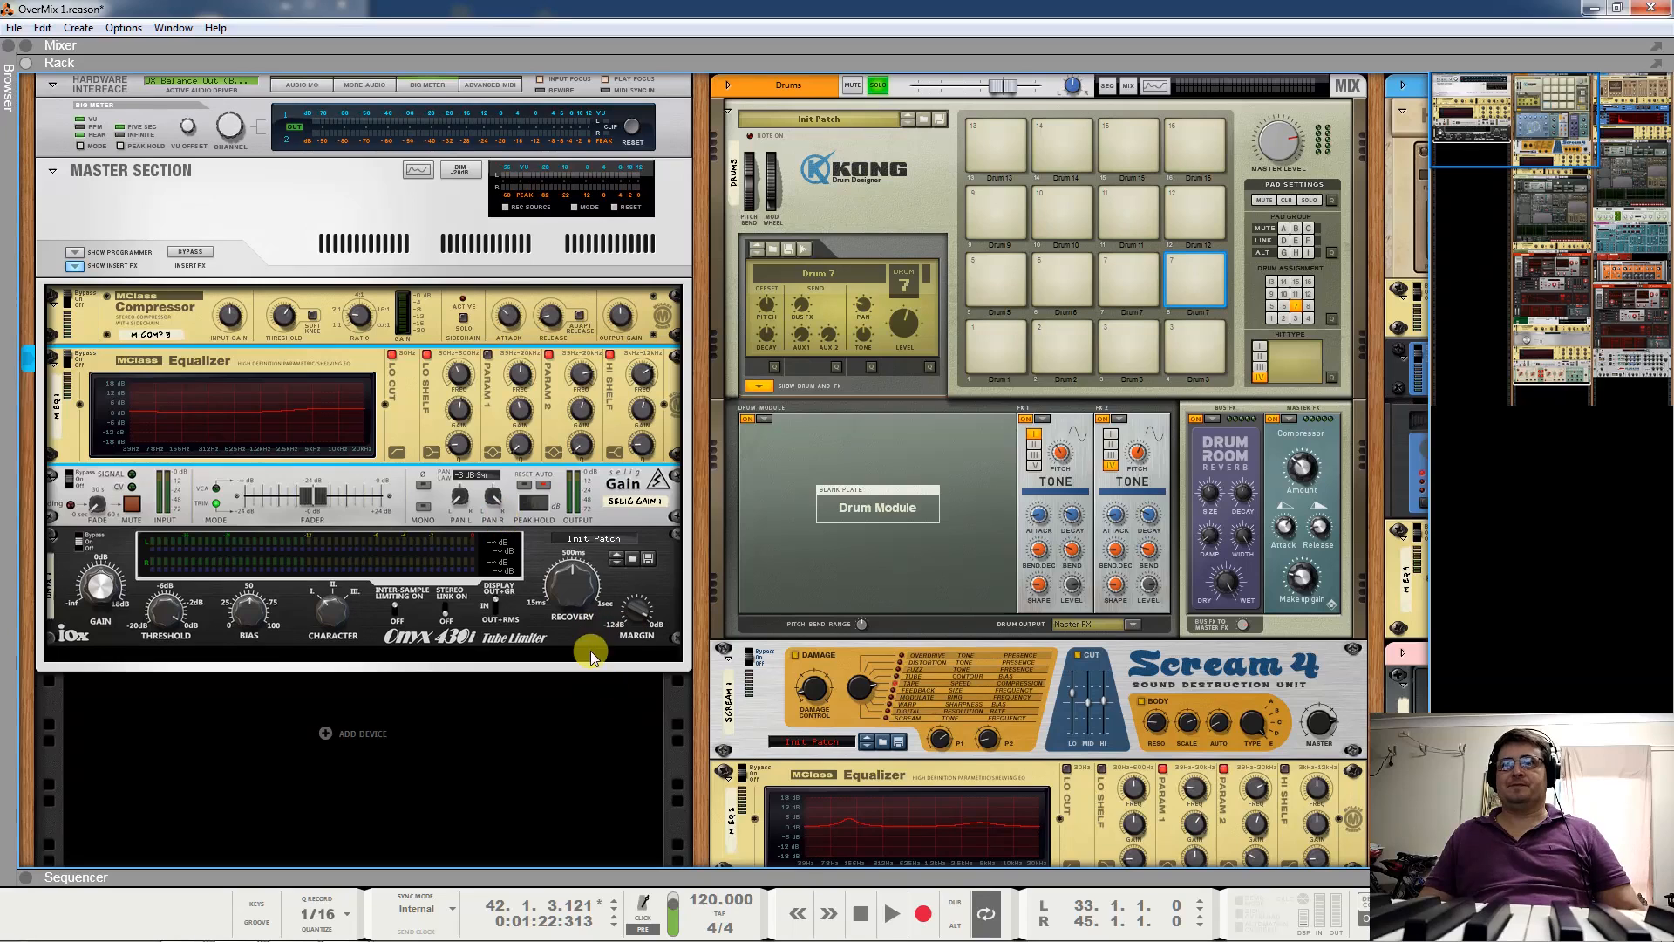
pyautogui.press('space')
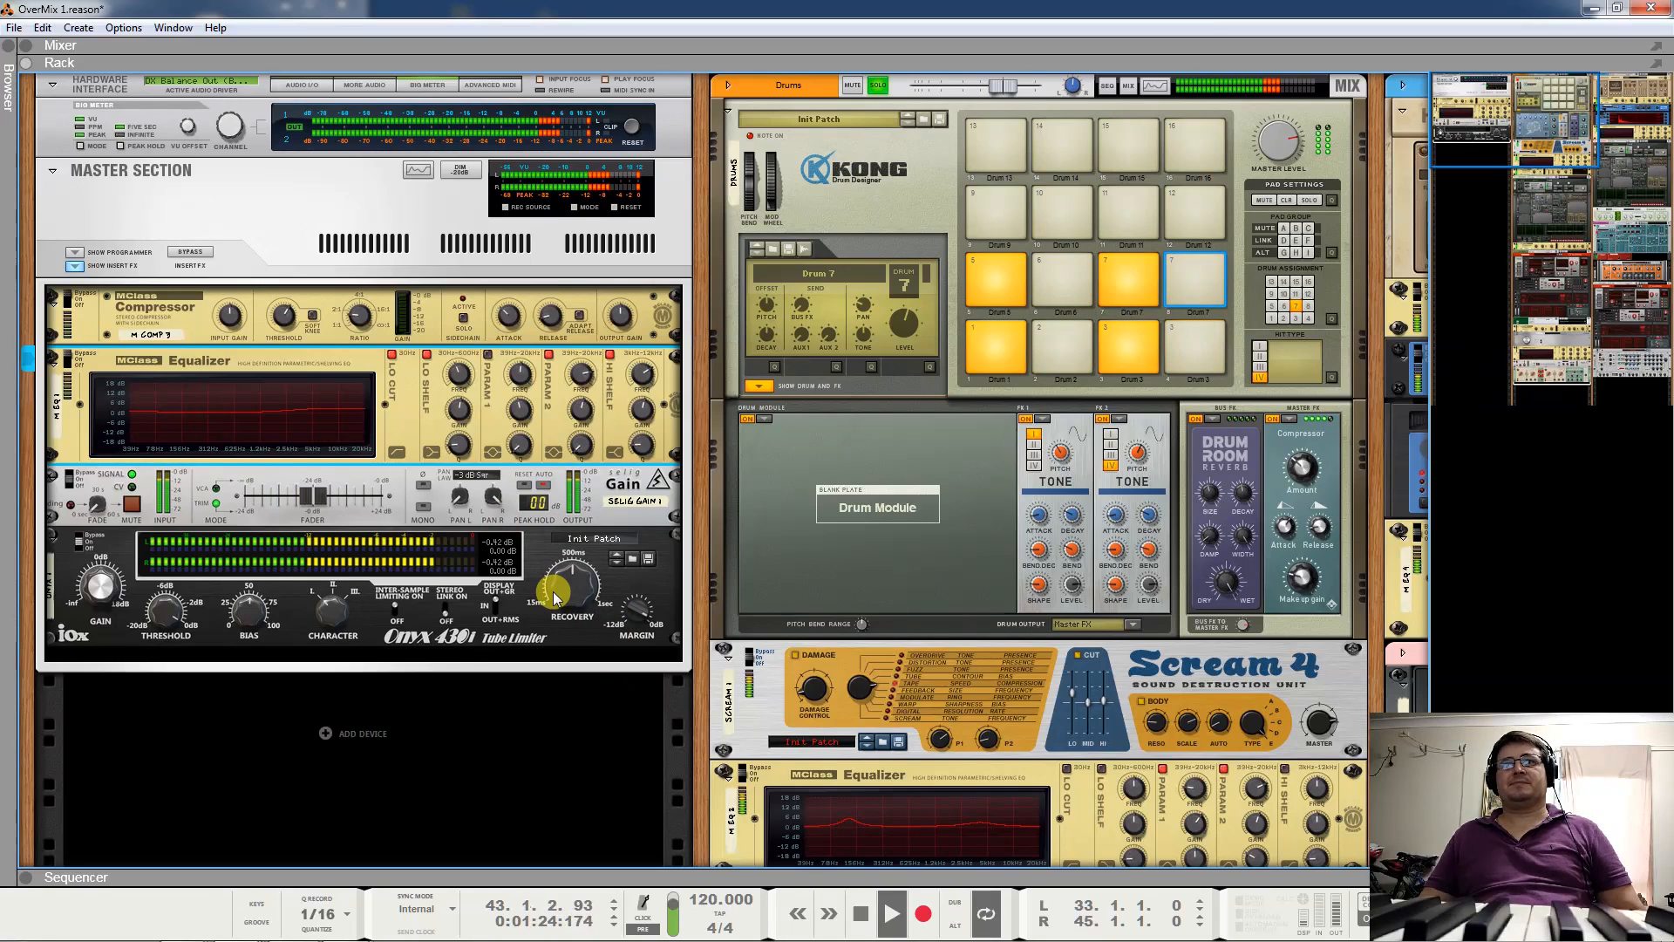
pyautogui.moveTo(553, 591)
pyautogui.press('space')
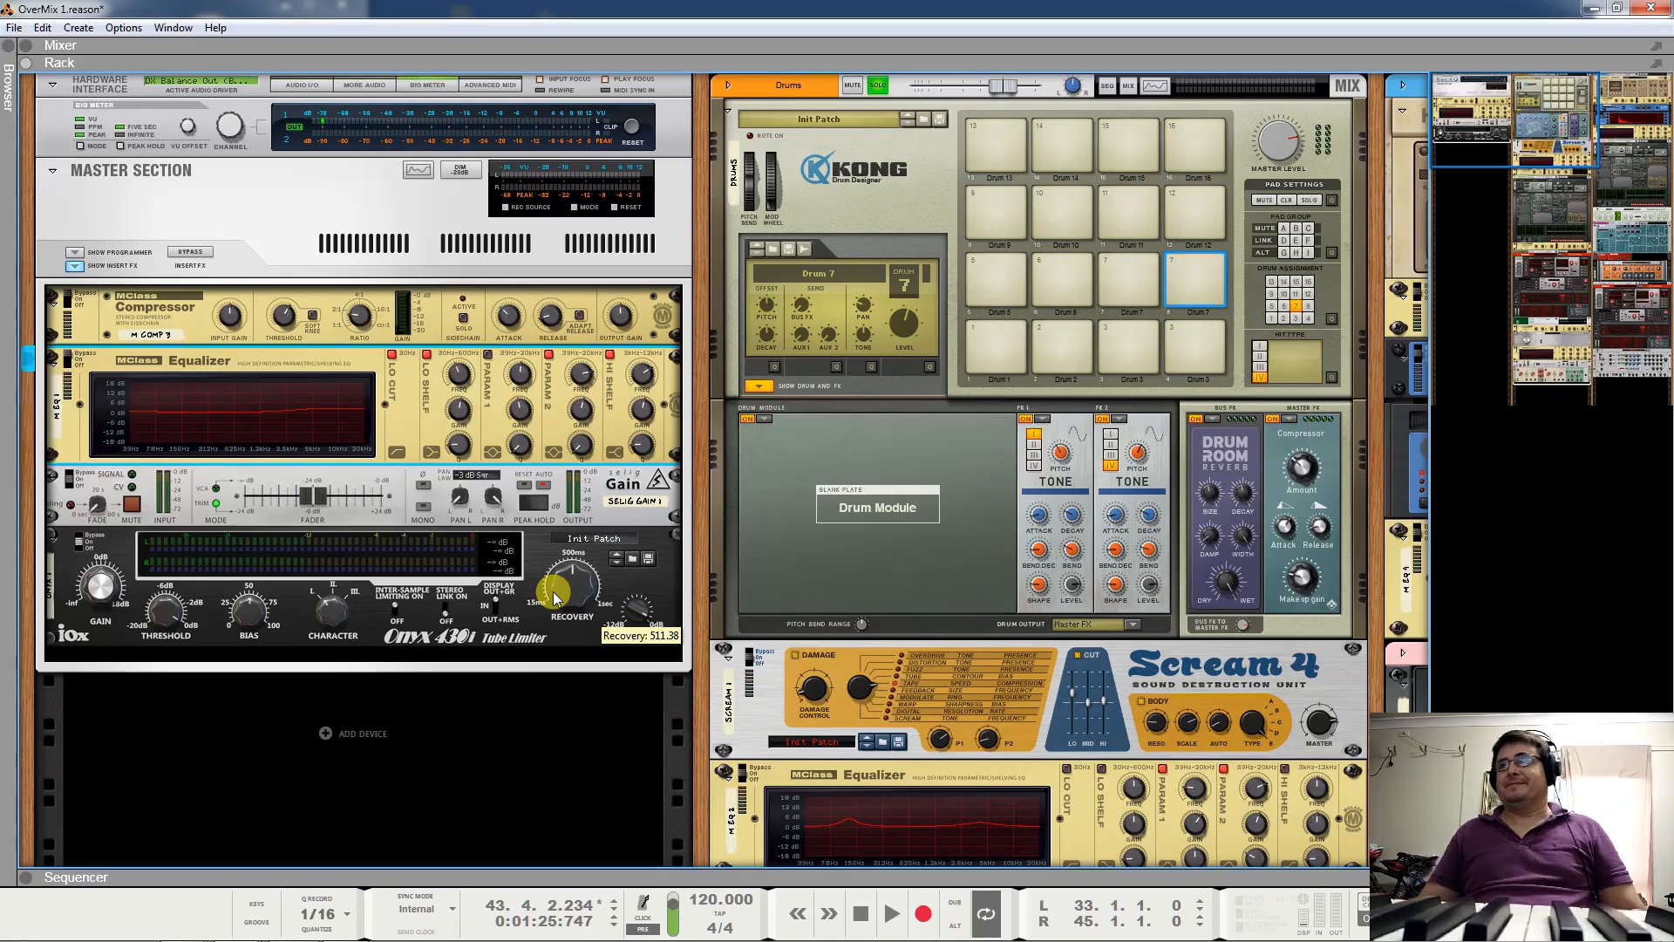
# Audition Kong's Drum 1 and Drum 5 pads, switching off Drum 1's FX2 and Drum 5's FX1 for comparison.
pyautogui.click(976, 338)
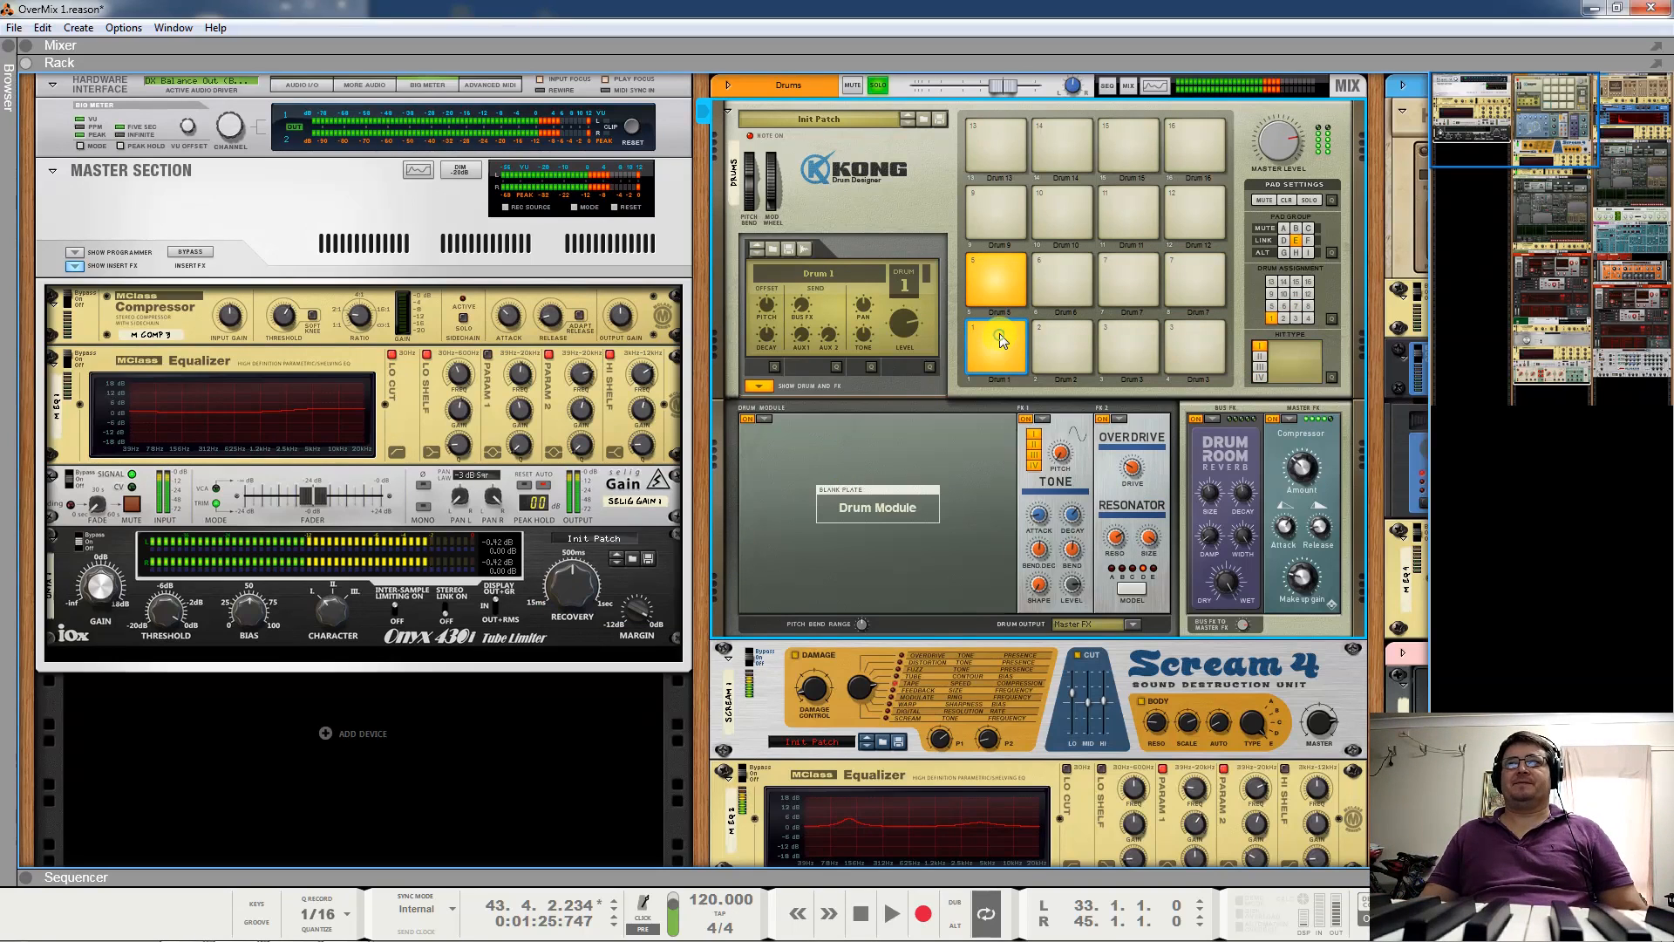
pyautogui.click(999, 295)
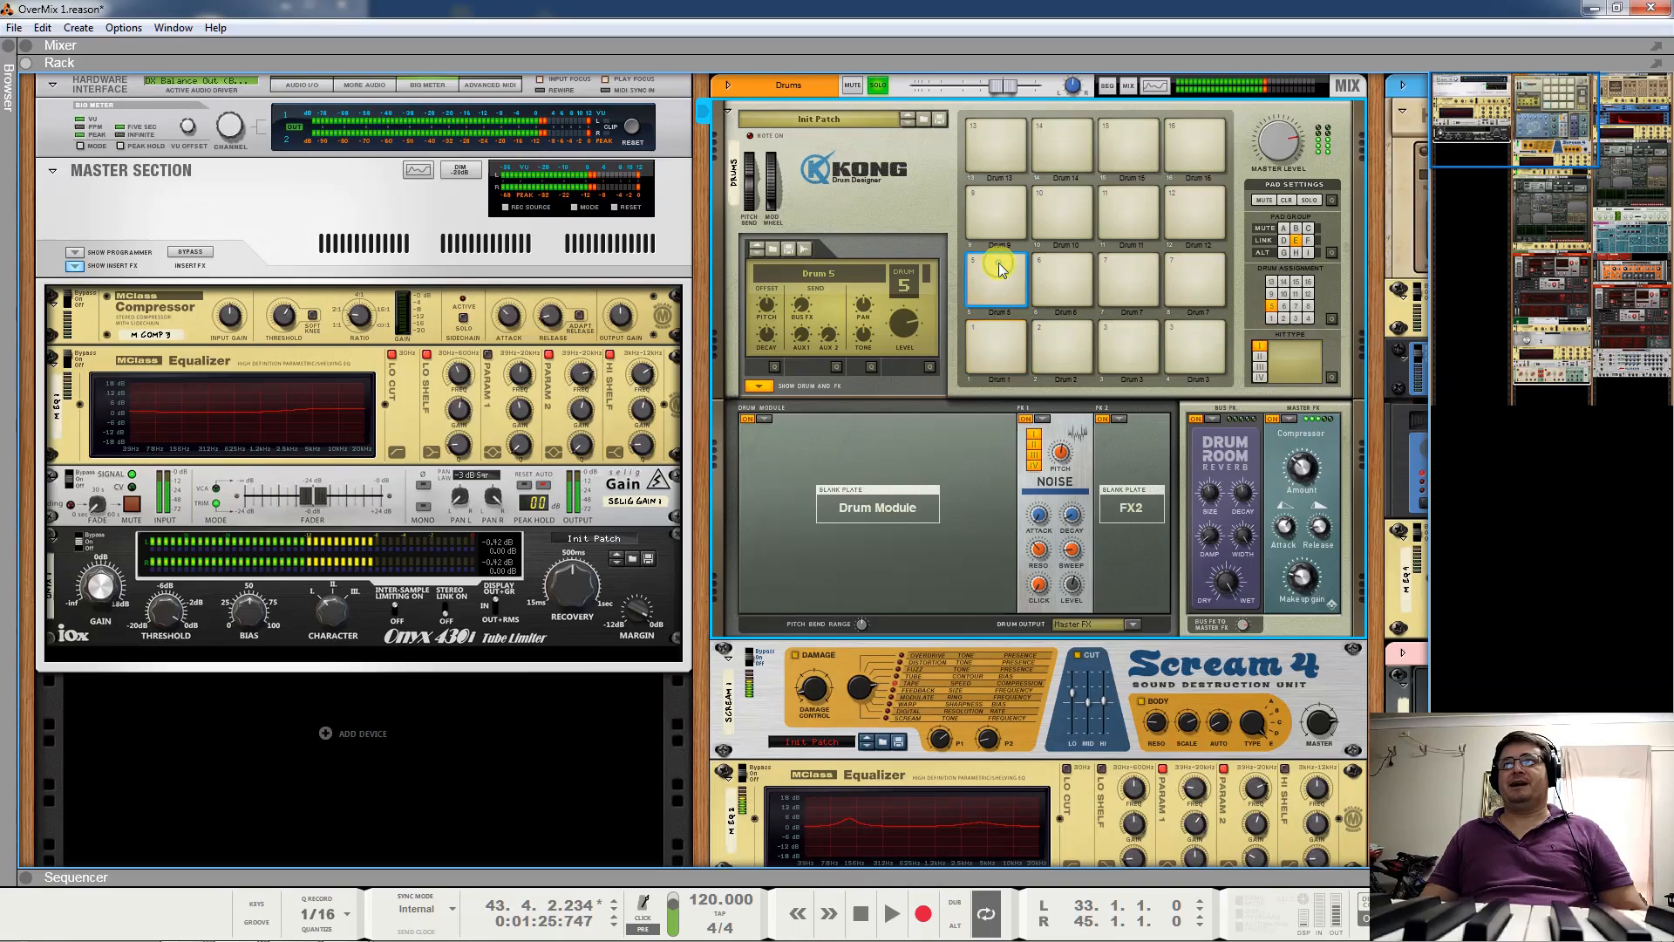
pyautogui.click(994, 338)
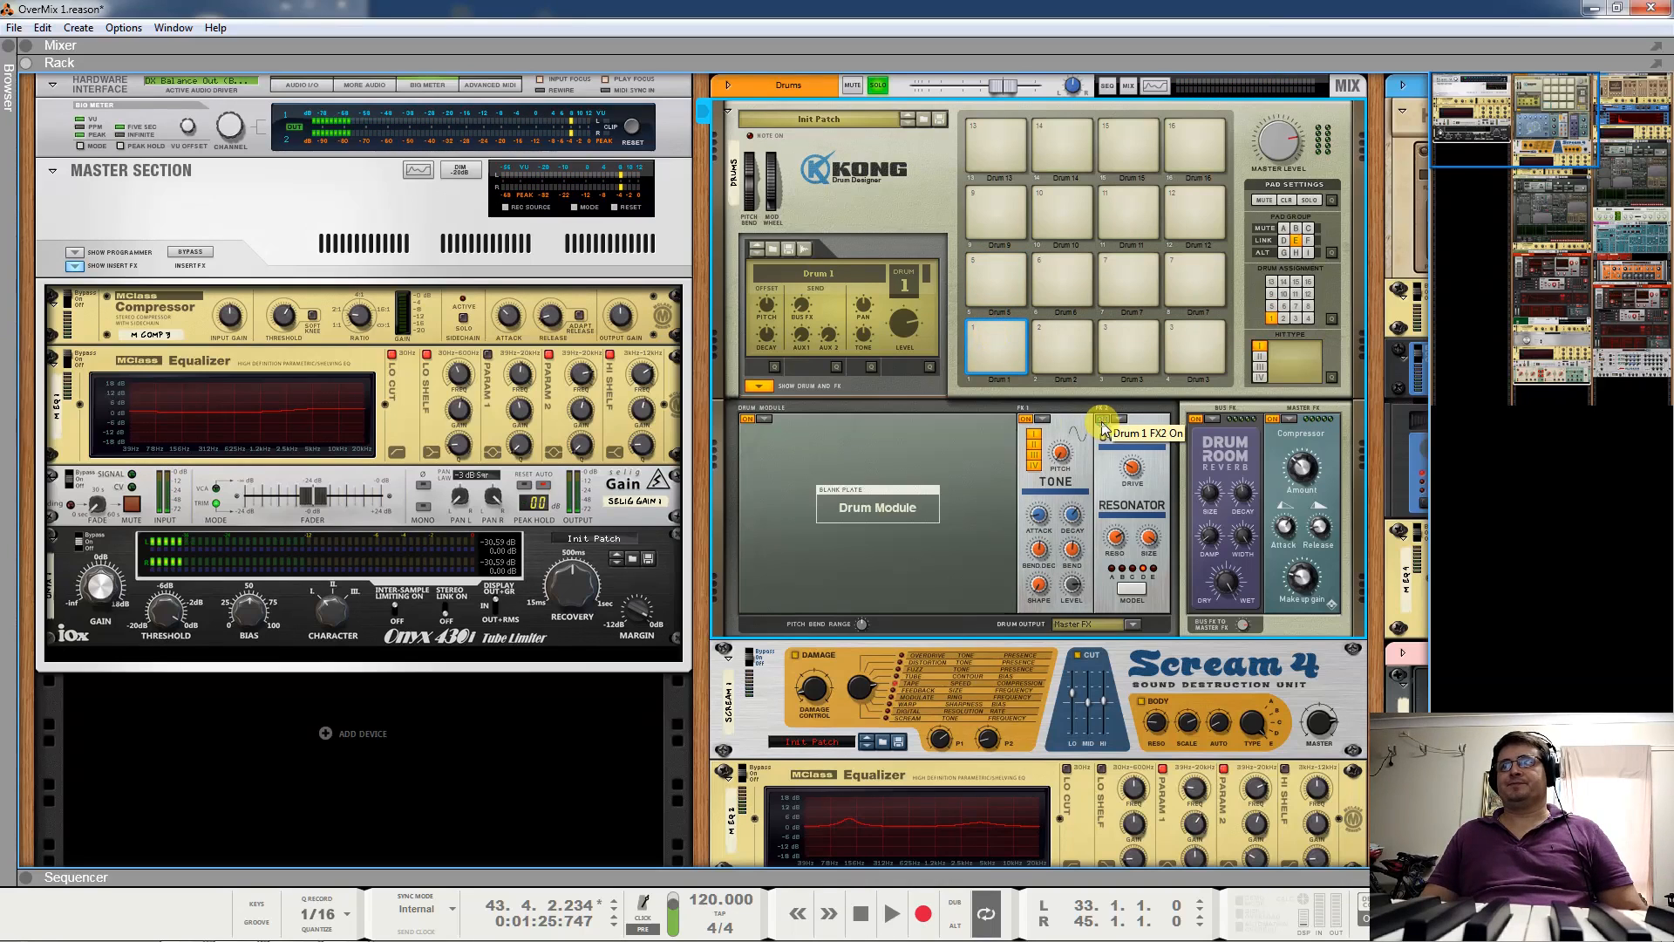
pyautogui.click(1001, 294)
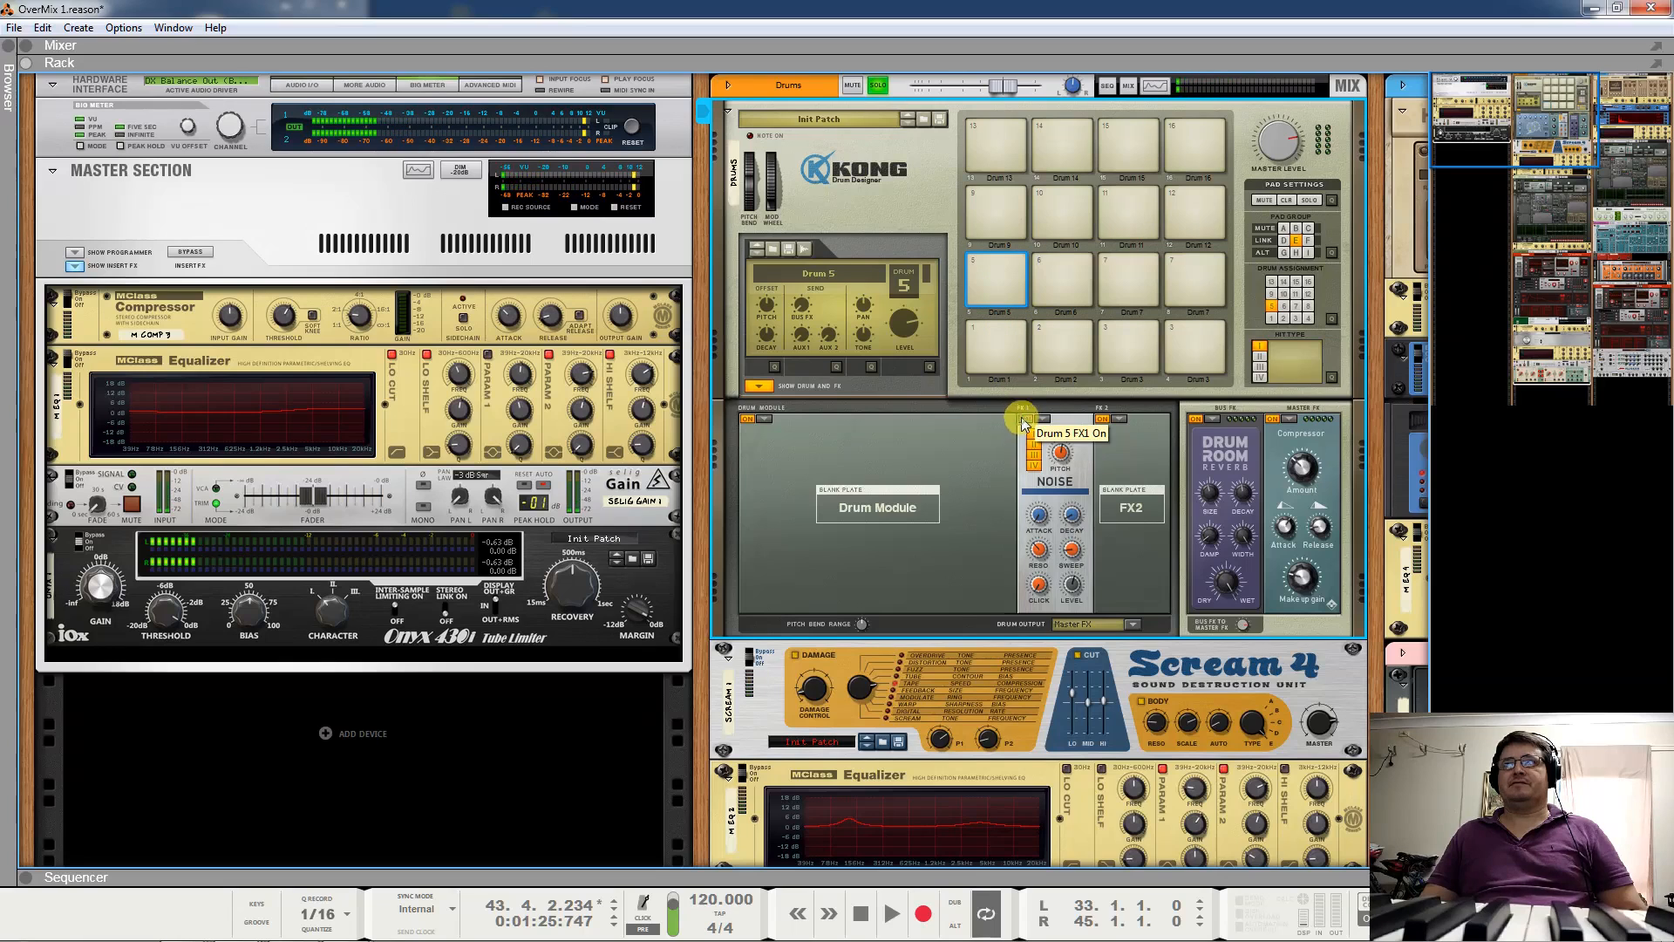
# Audition the Drum 1 pad repeatedly, comparing its sound with the Overdrive/Resonator effect off and on.
pyautogui.click(996, 349)
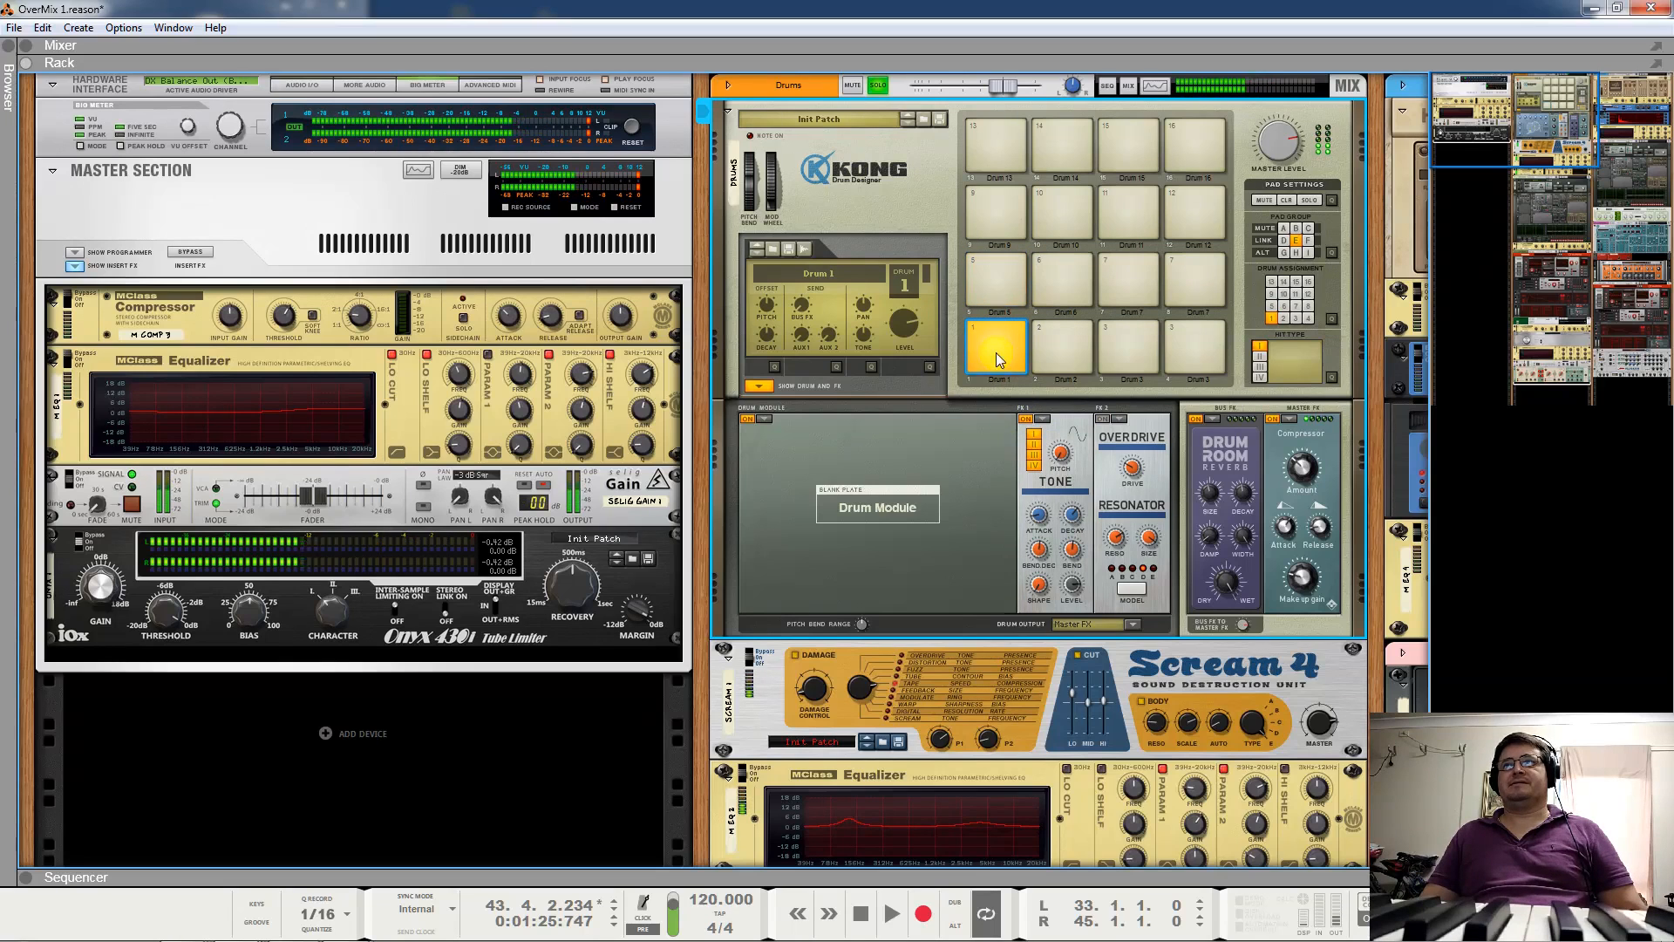
pyautogui.click(996, 352)
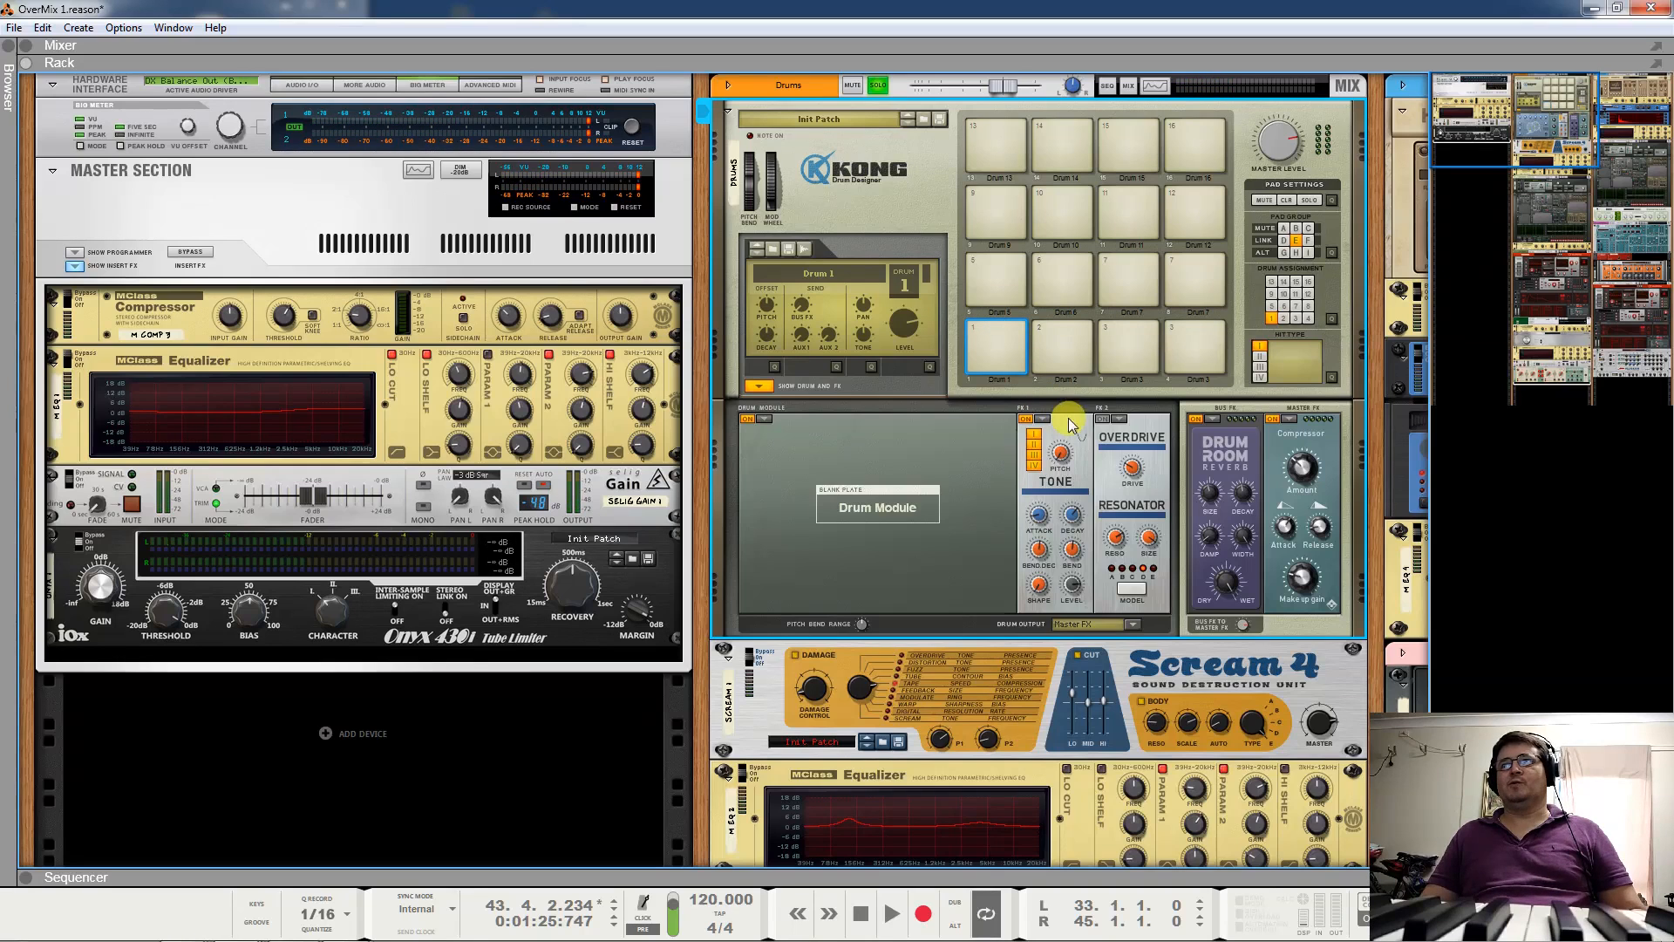
pyautogui.click(996, 346)
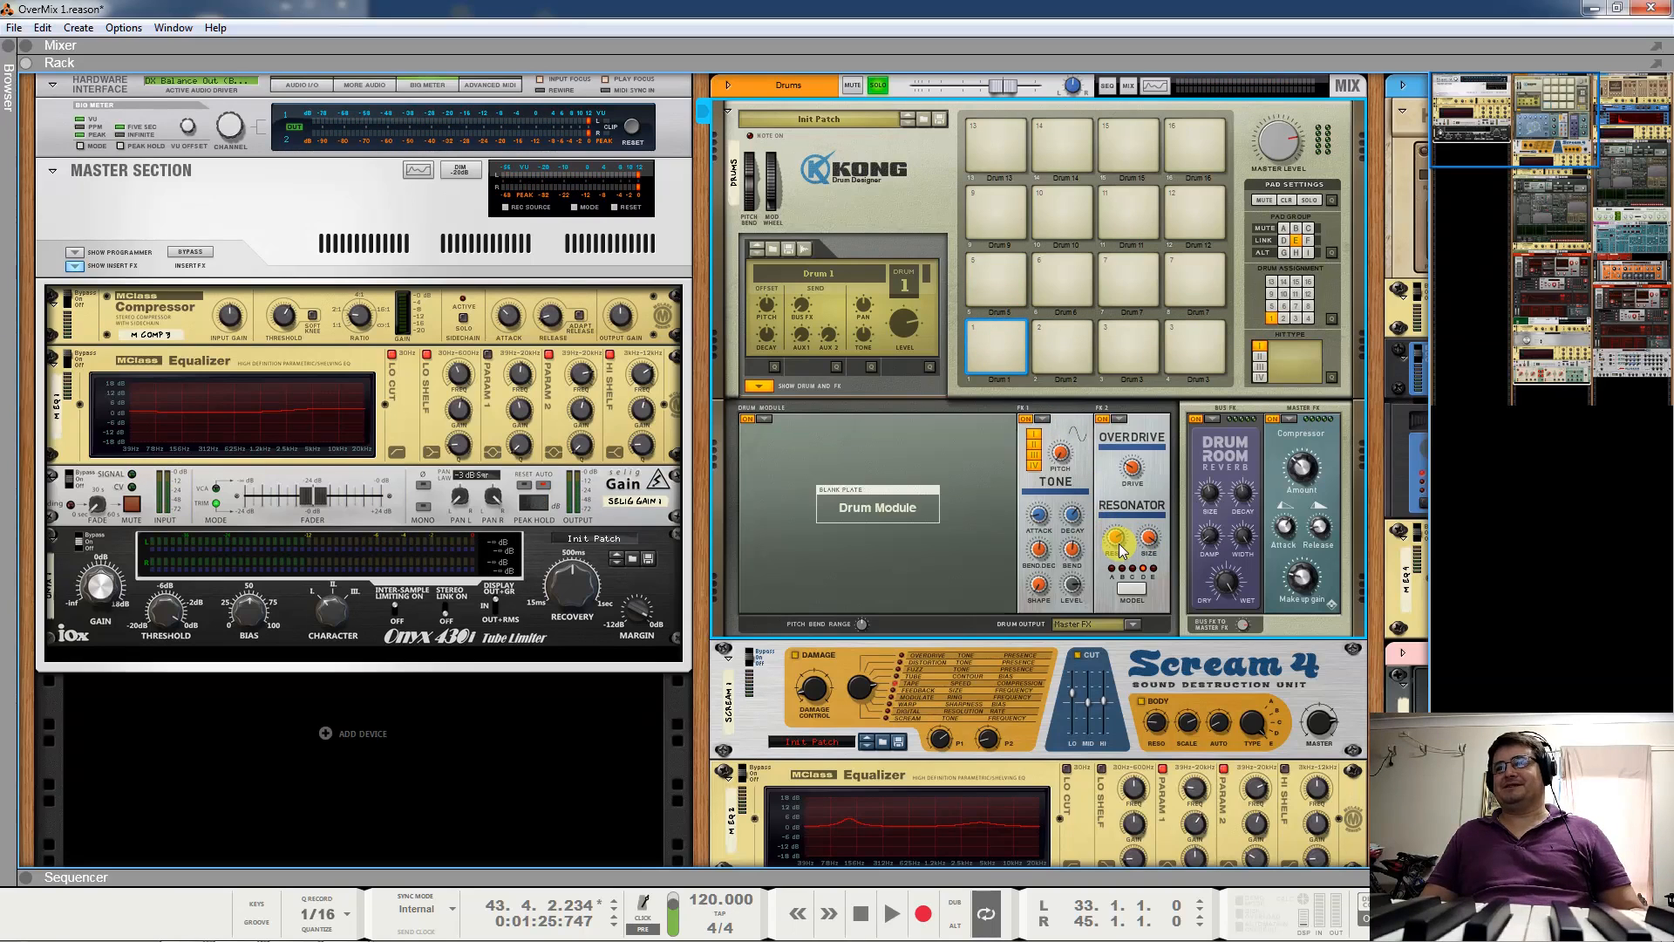
pyautogui.moveTo(1122, 549)
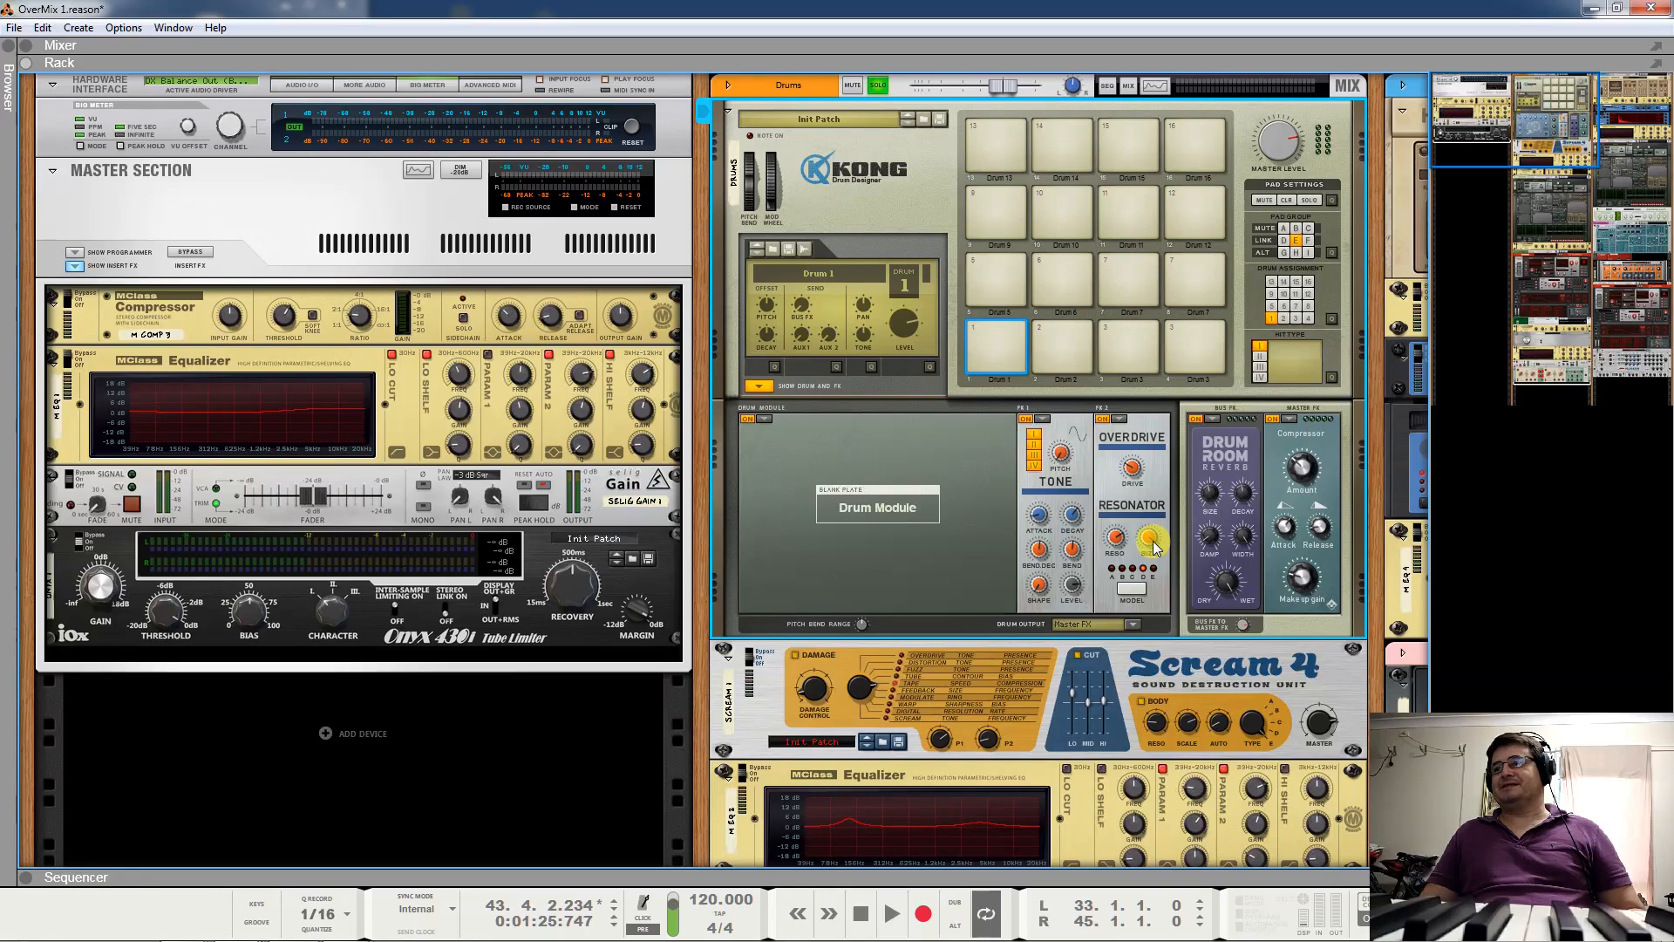
pyautogui.click(978, 326)
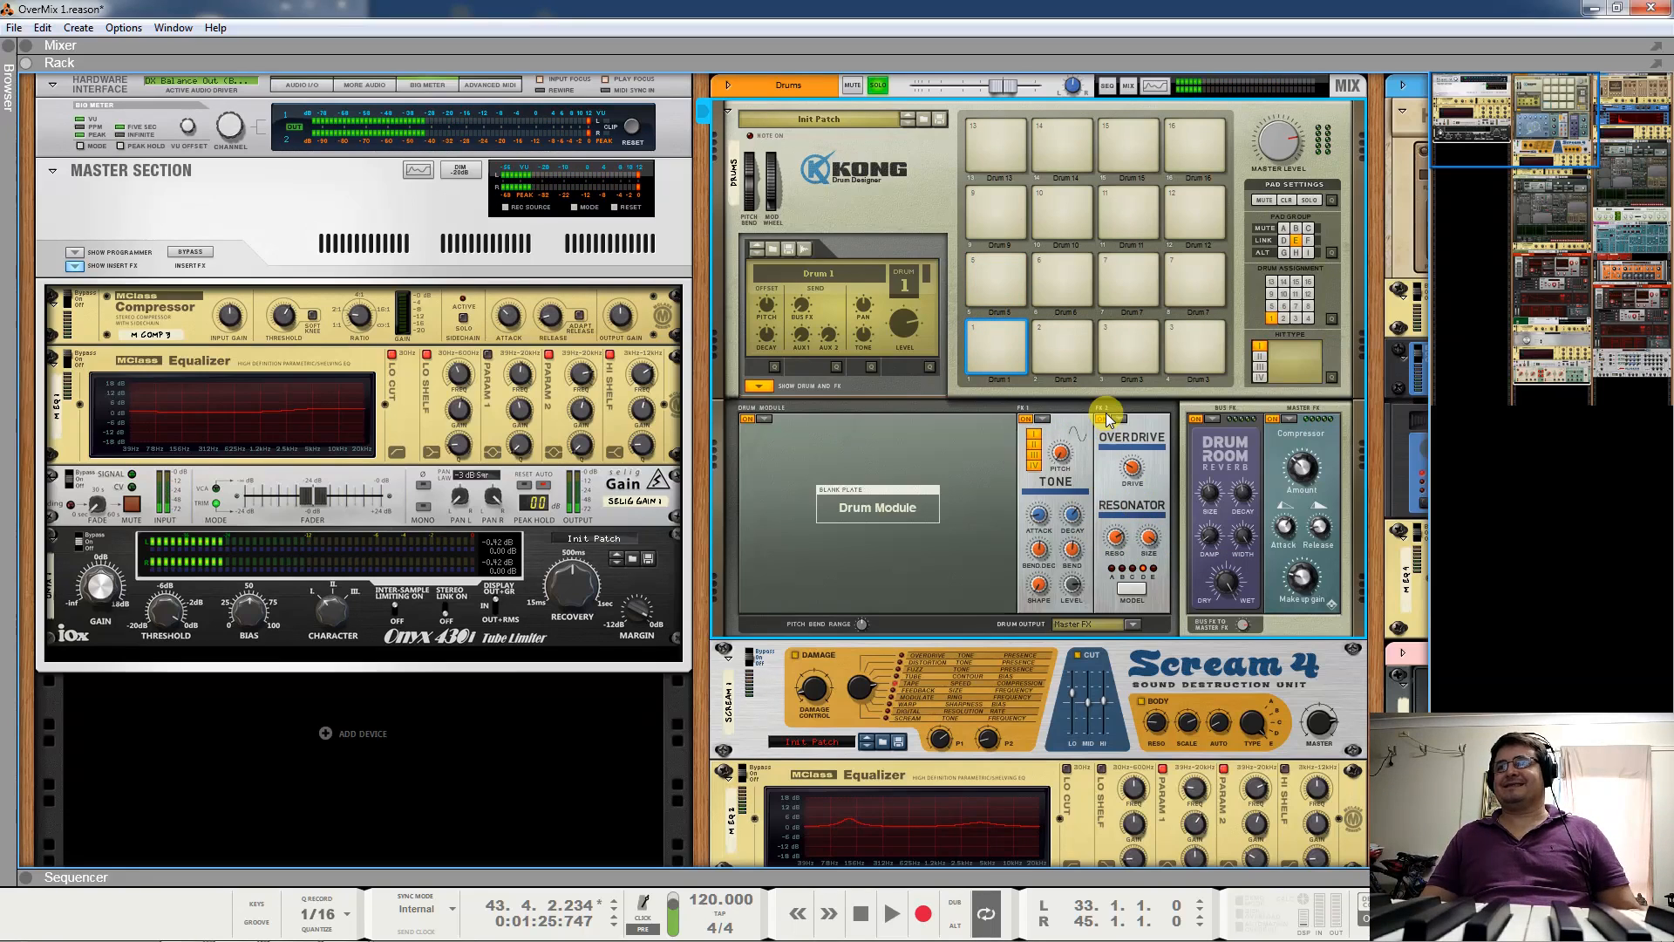
pyautogui.click(1016, 343)
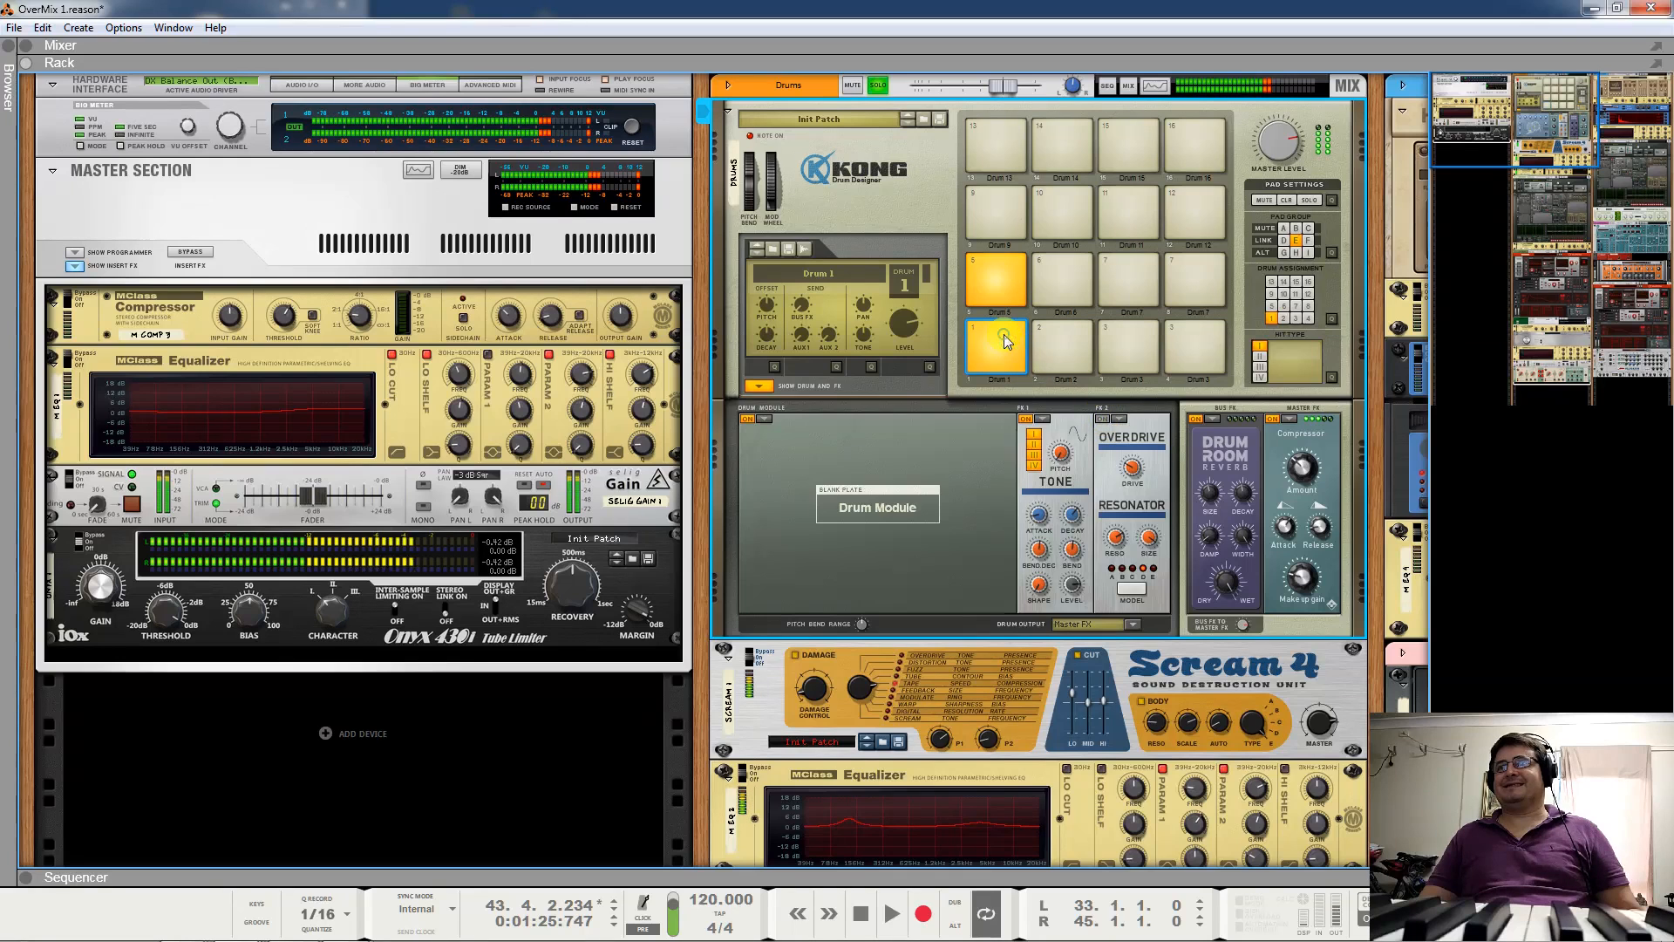
pyautogui.click(1003, 333)
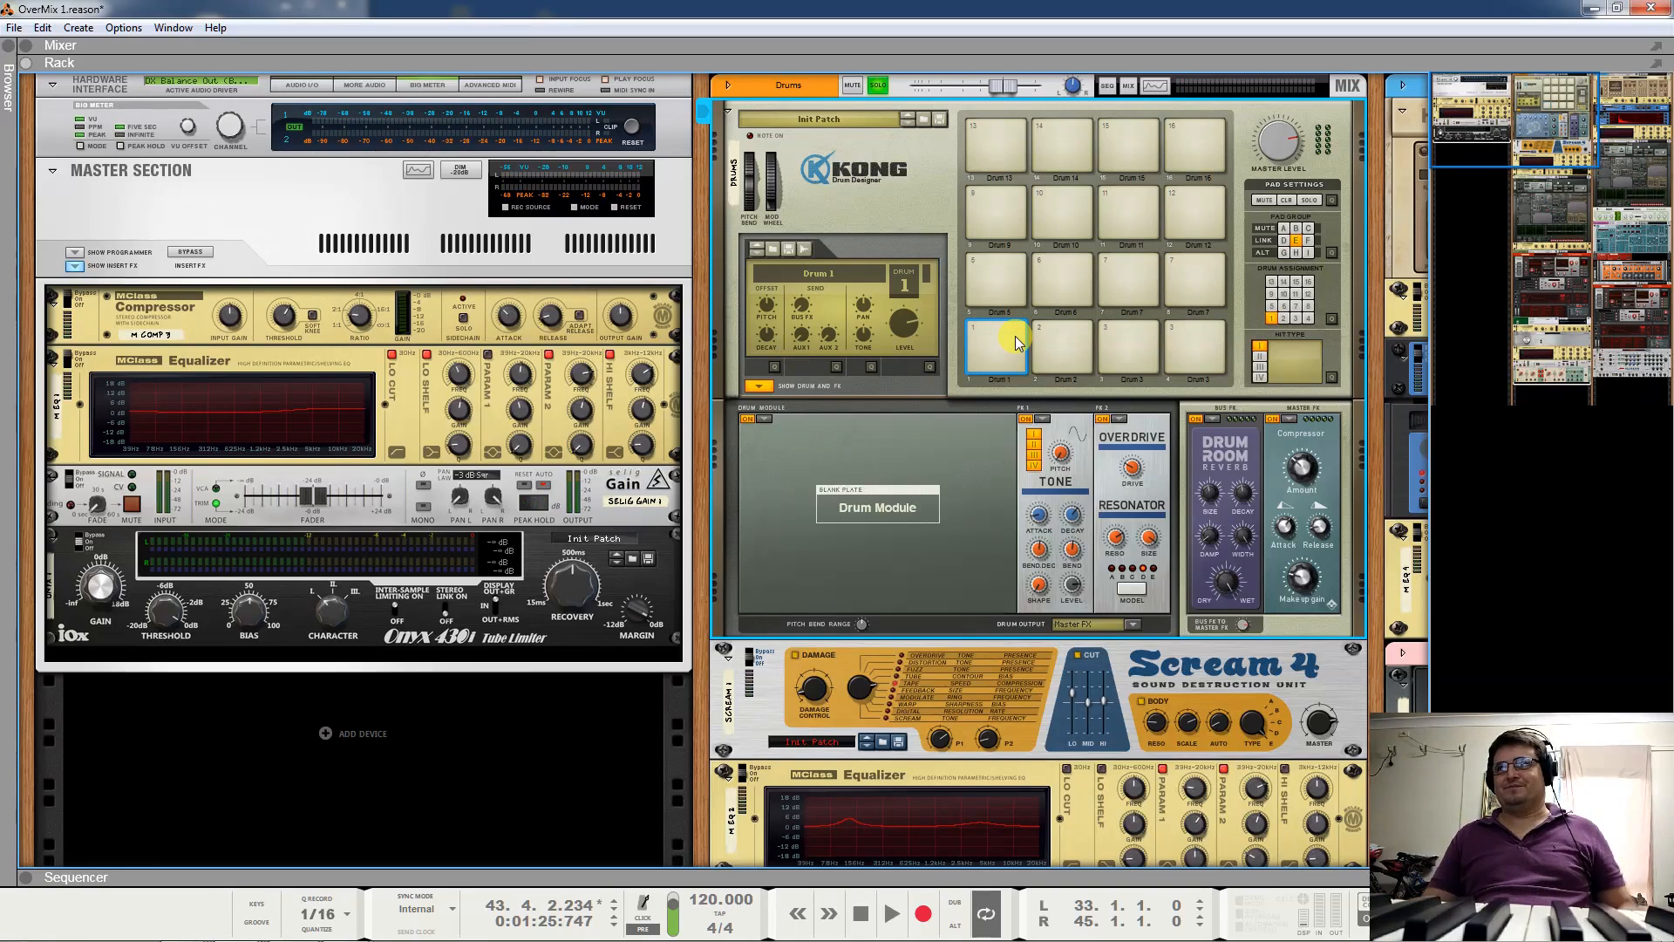
# Switch Drum 5's FX1 noise generator back on and audition the pad repeatedly.
pyautogui.click(1003, 265)
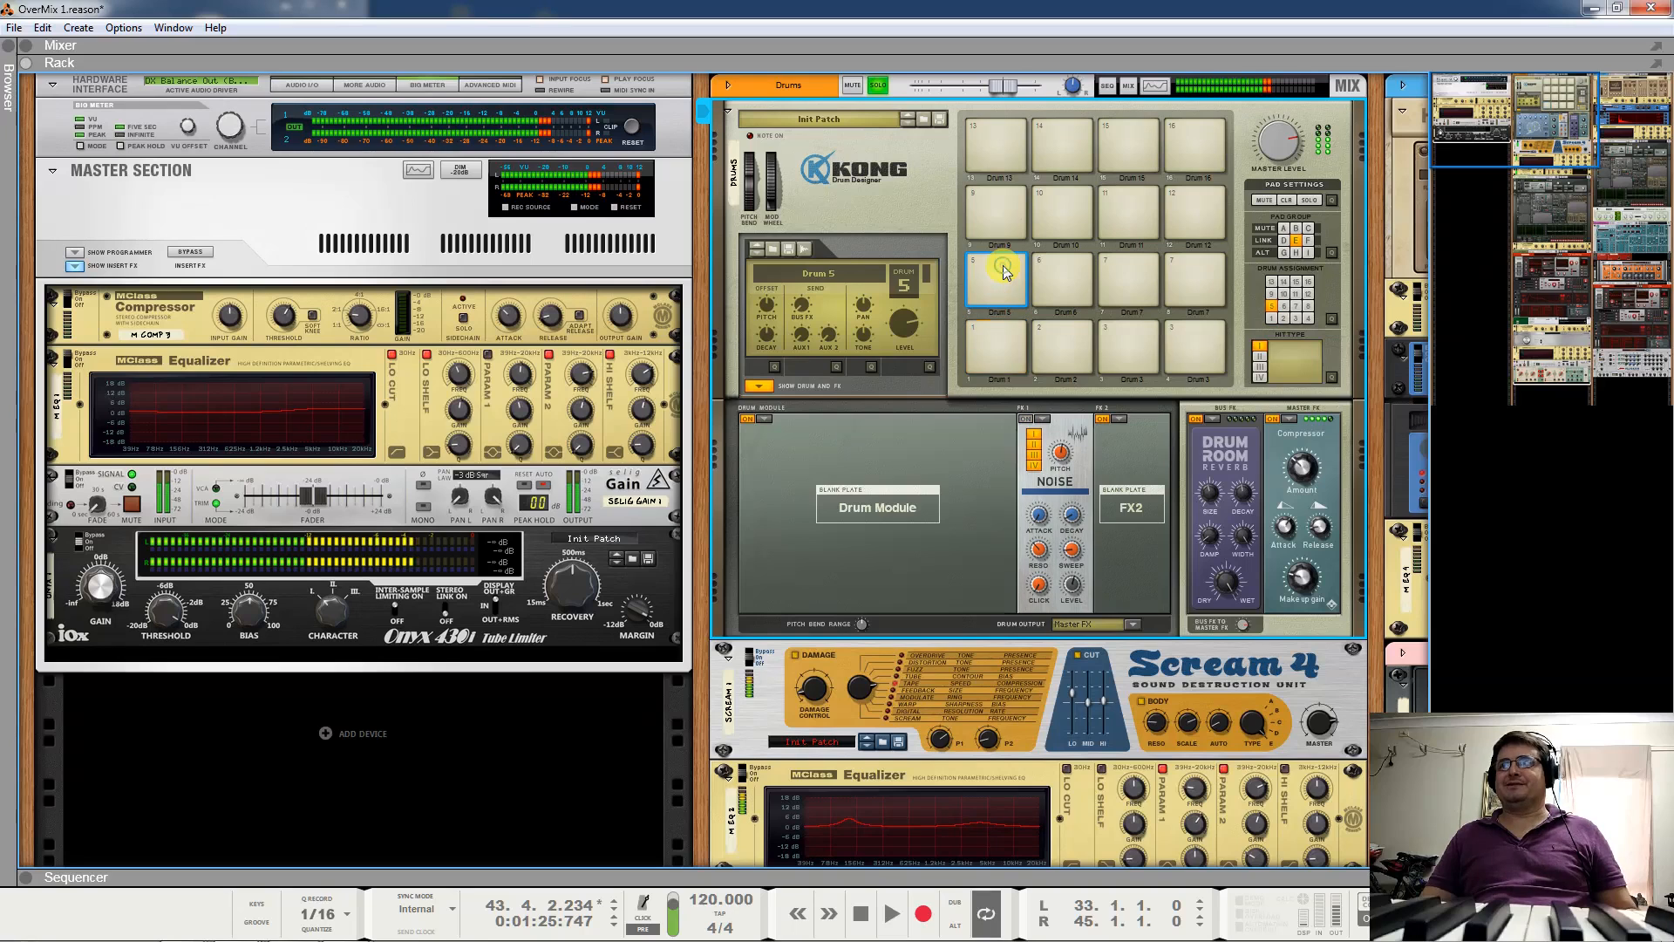
pyautogui.click(1026, 421)
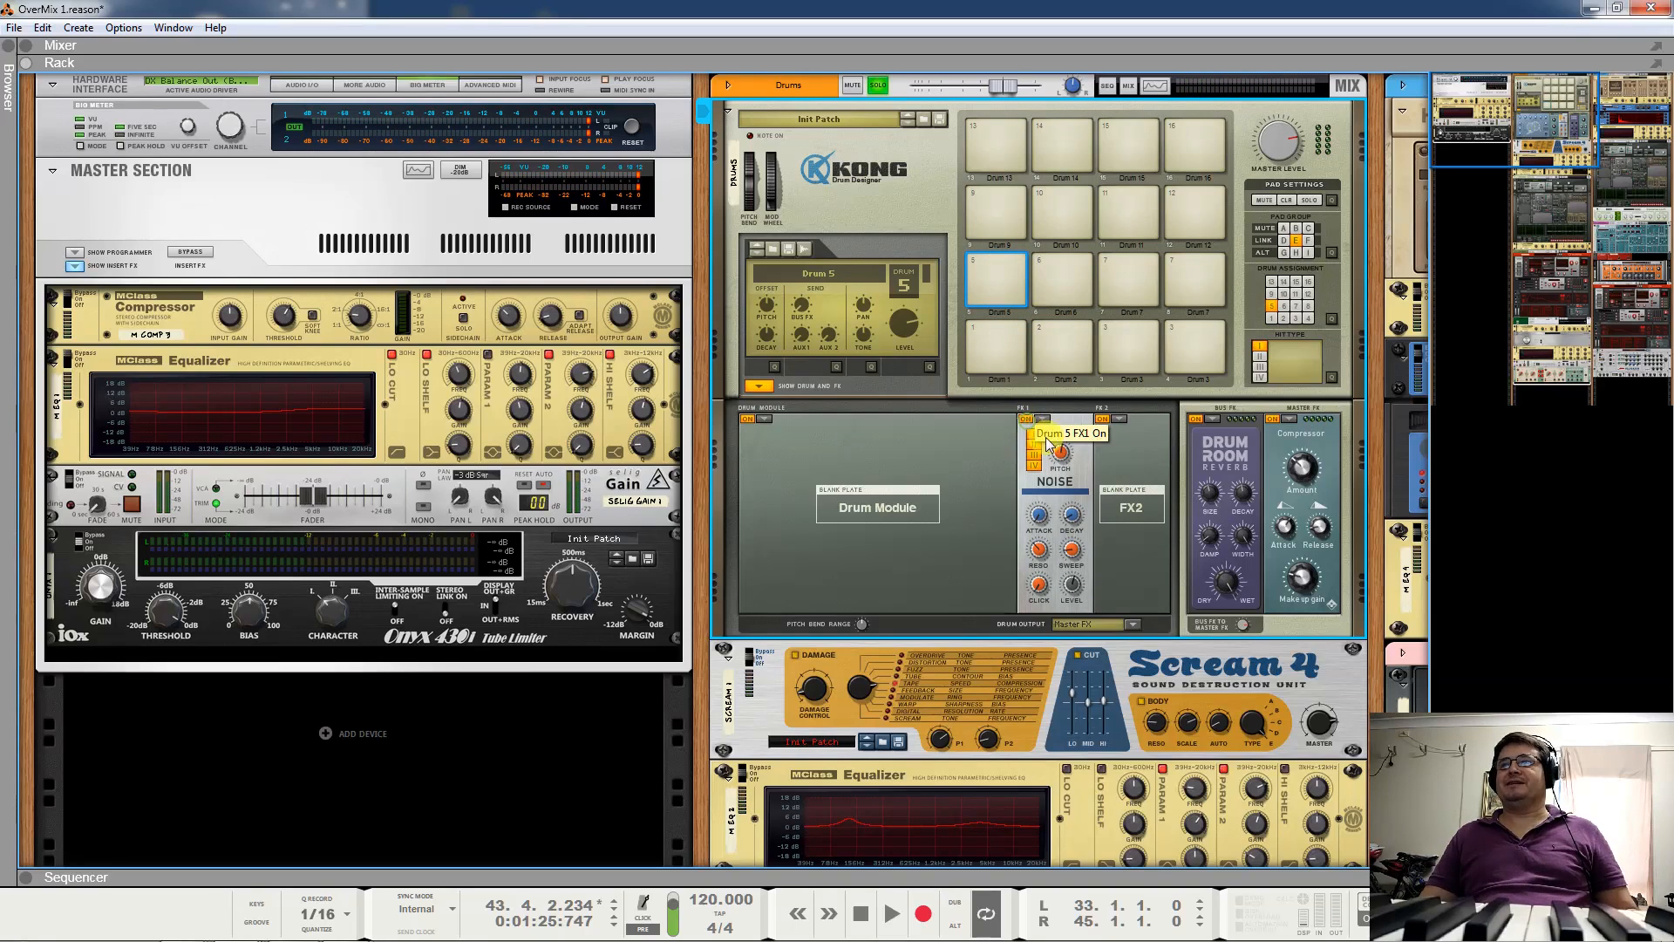
pyautogui.click(991, 270)
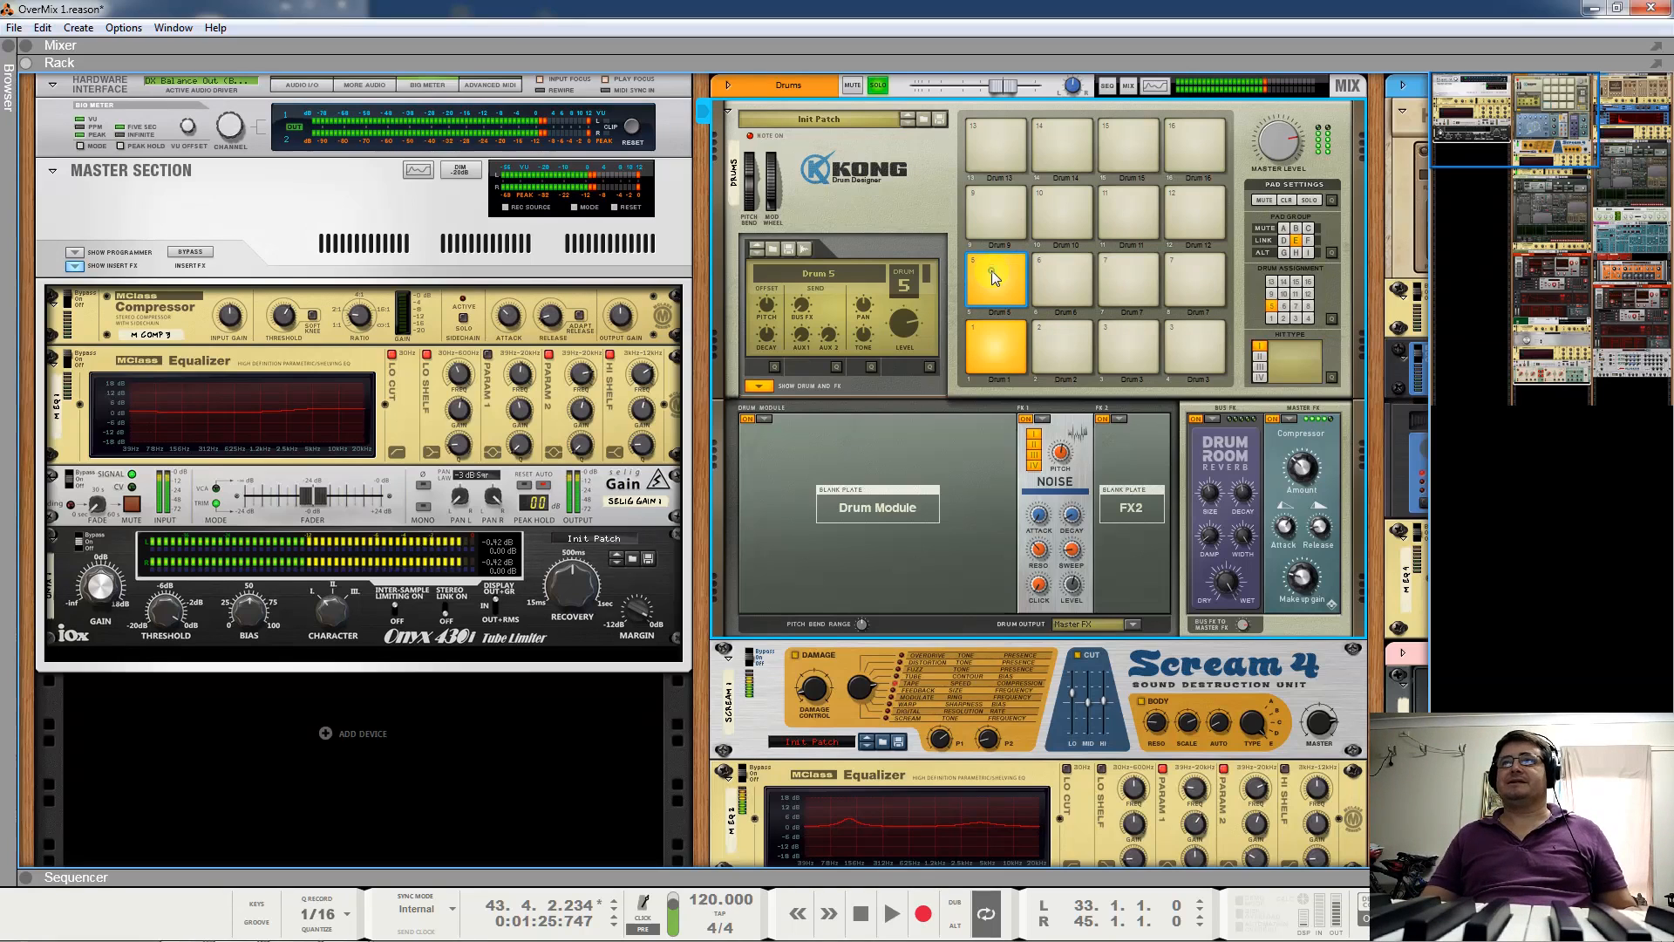
pyautogui.click(1006, 259)
pyautogui.click(998, 277)
pyautogui.click(989, 261)
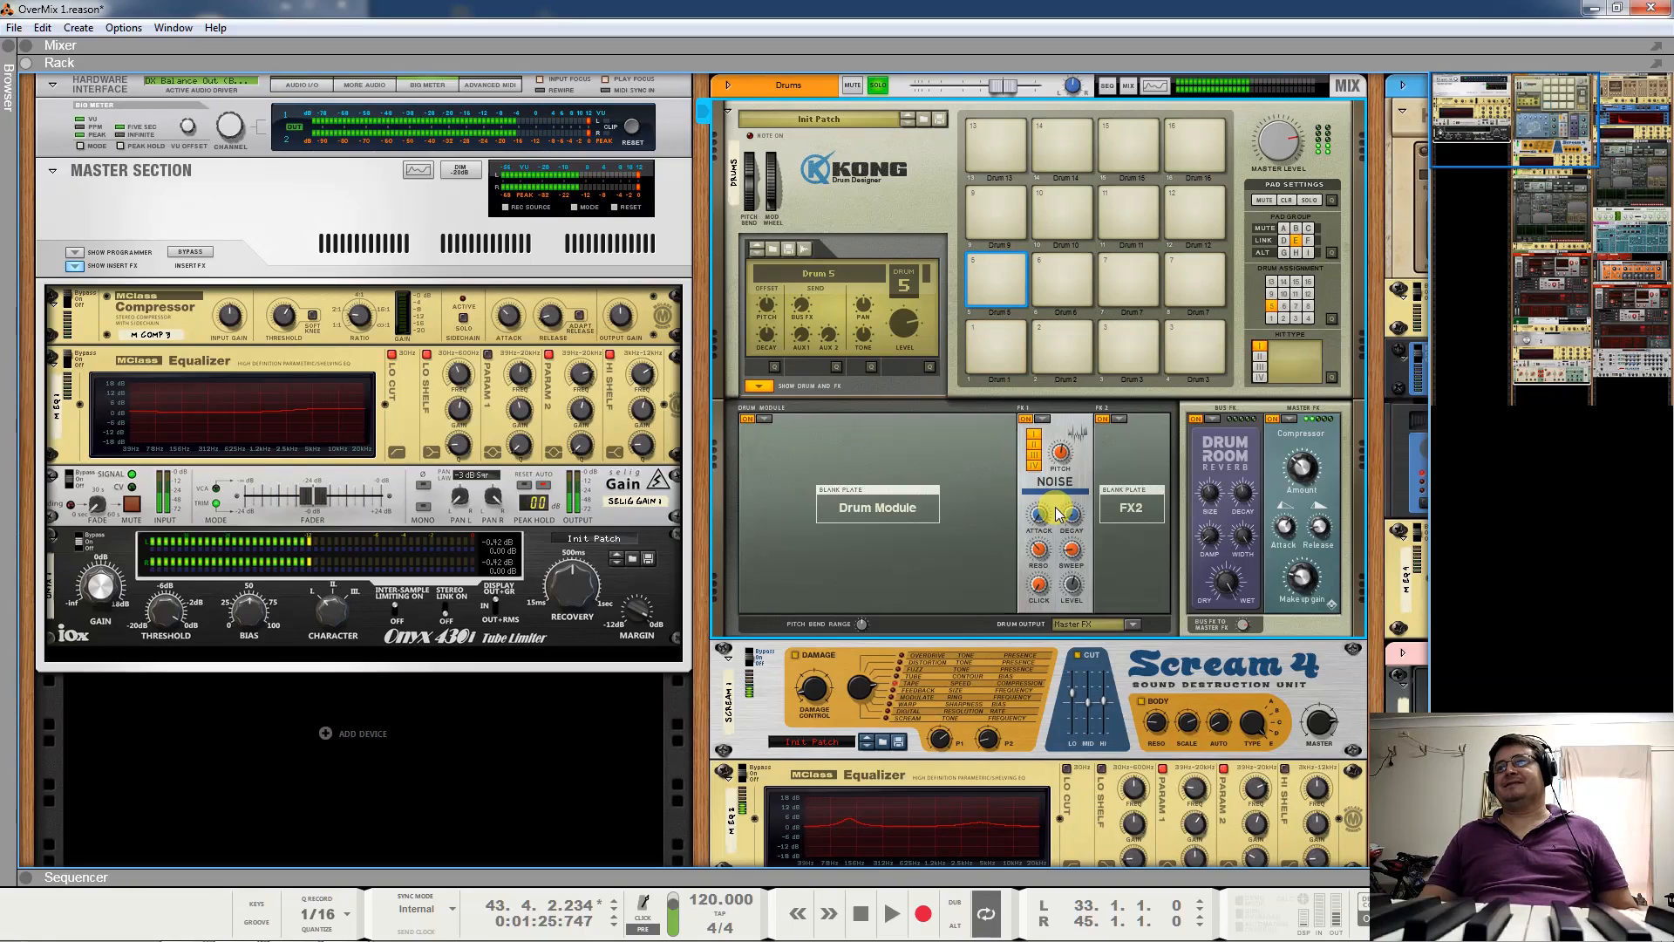
pyautogui.click(997, 270)
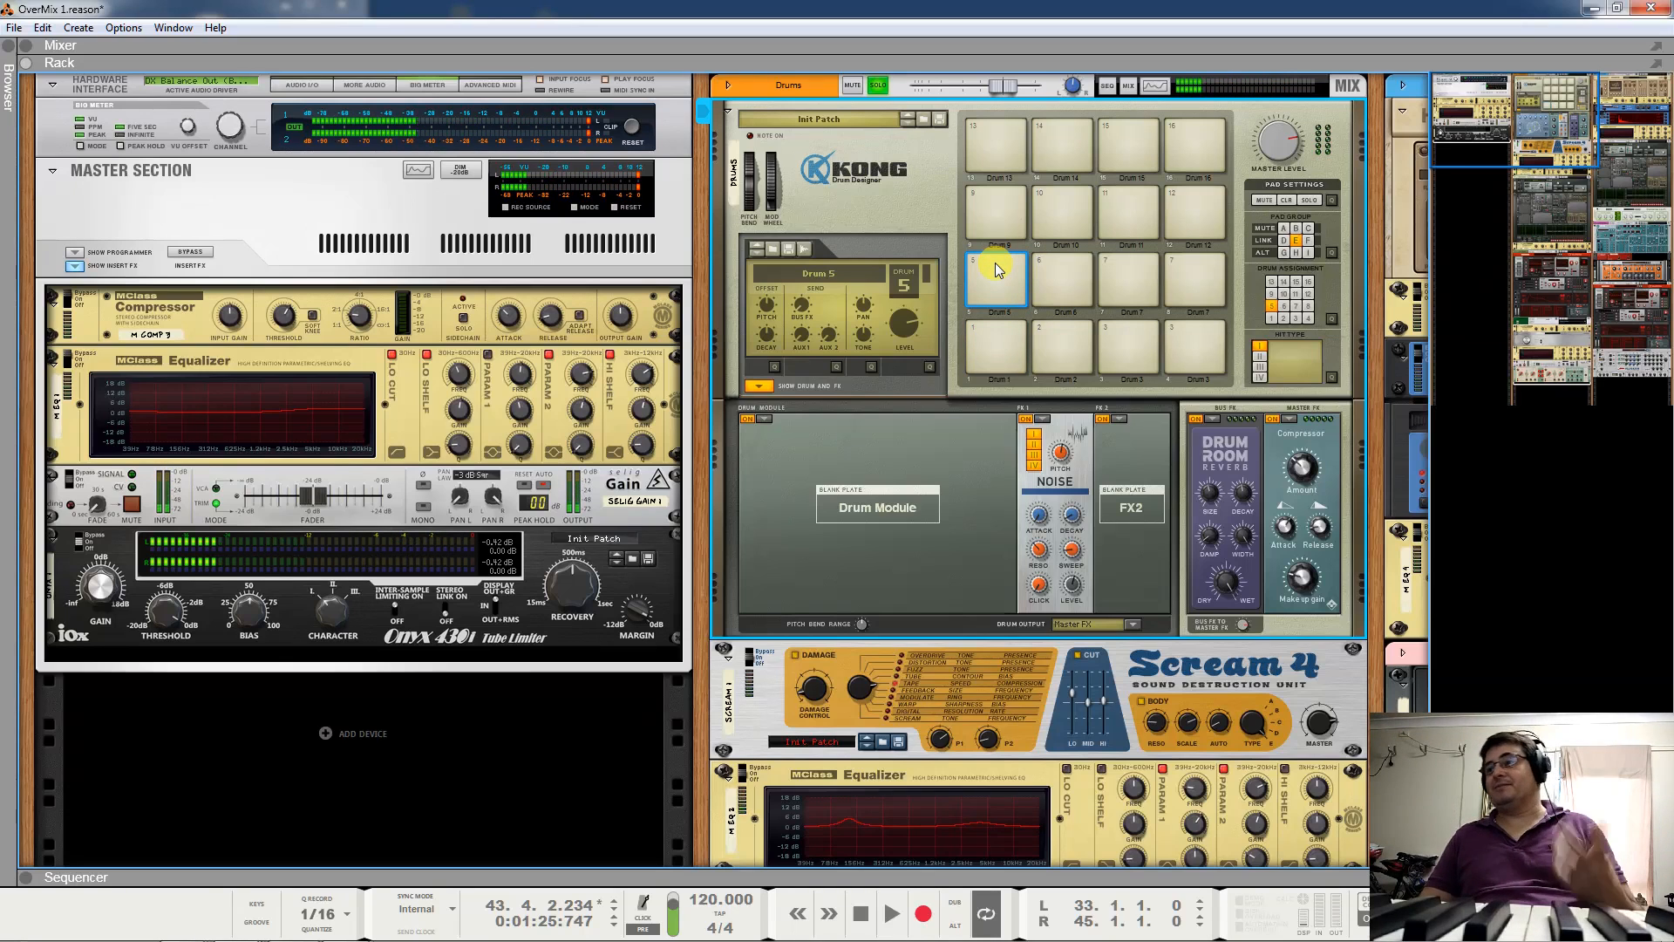
# Audition Kong's Drum 2 pad and inspect the Noise and Overdrive/Resonator effects on linked Drum 6.
pyautogui.click(1065, 346)
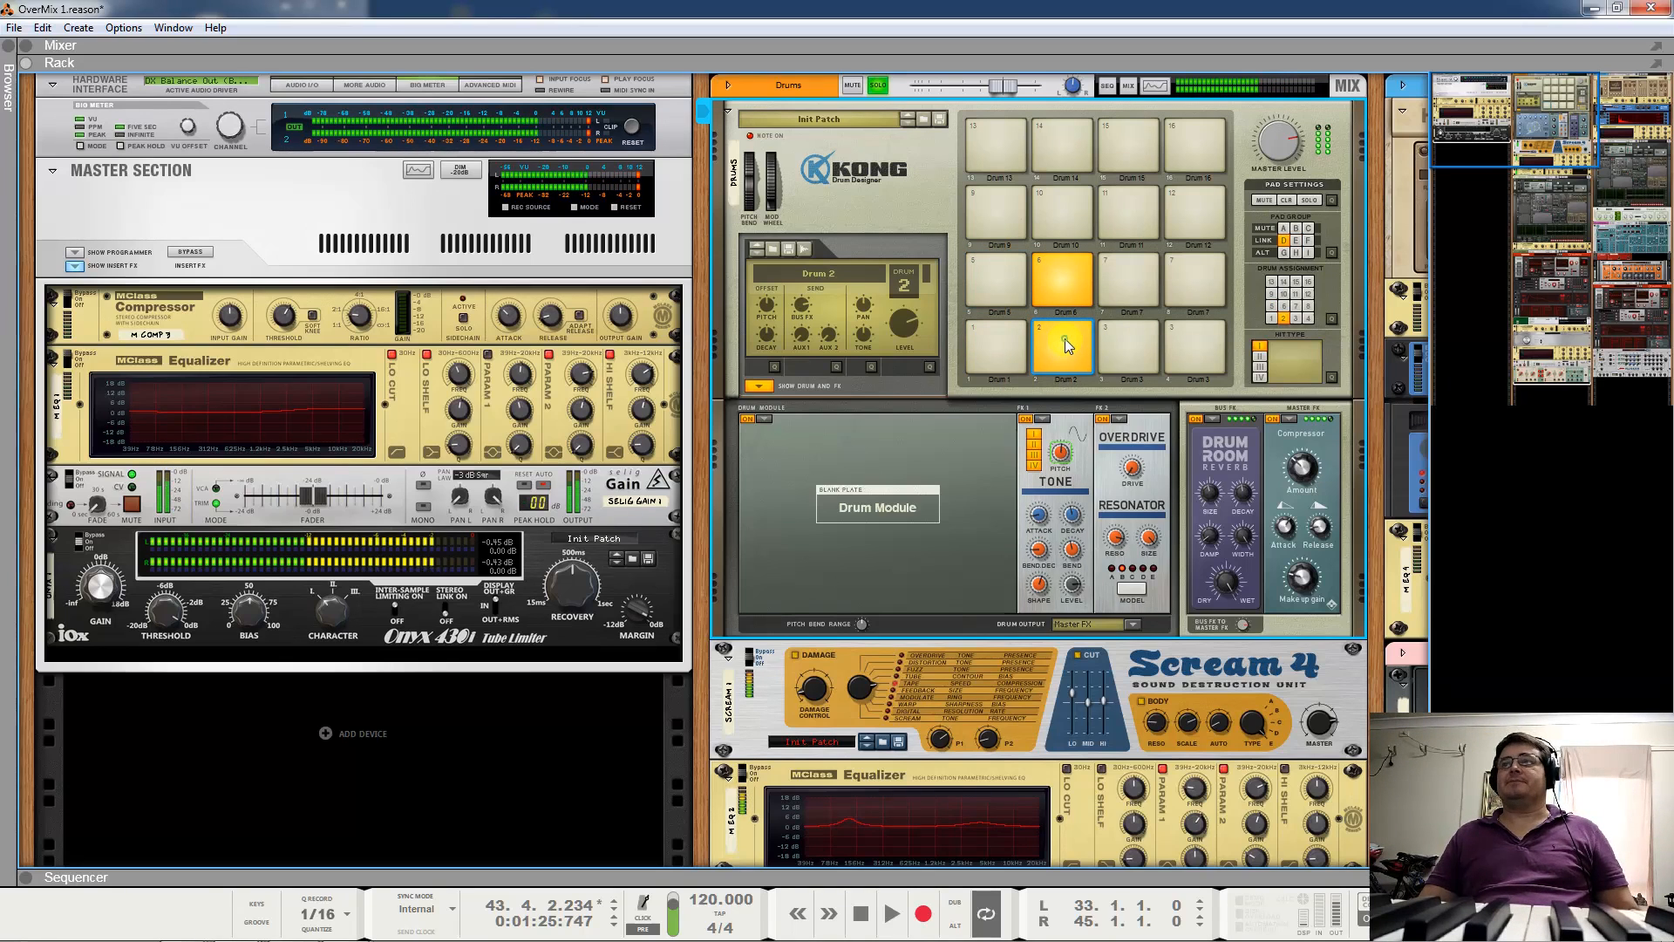
pyautogui.click(1063, 275)
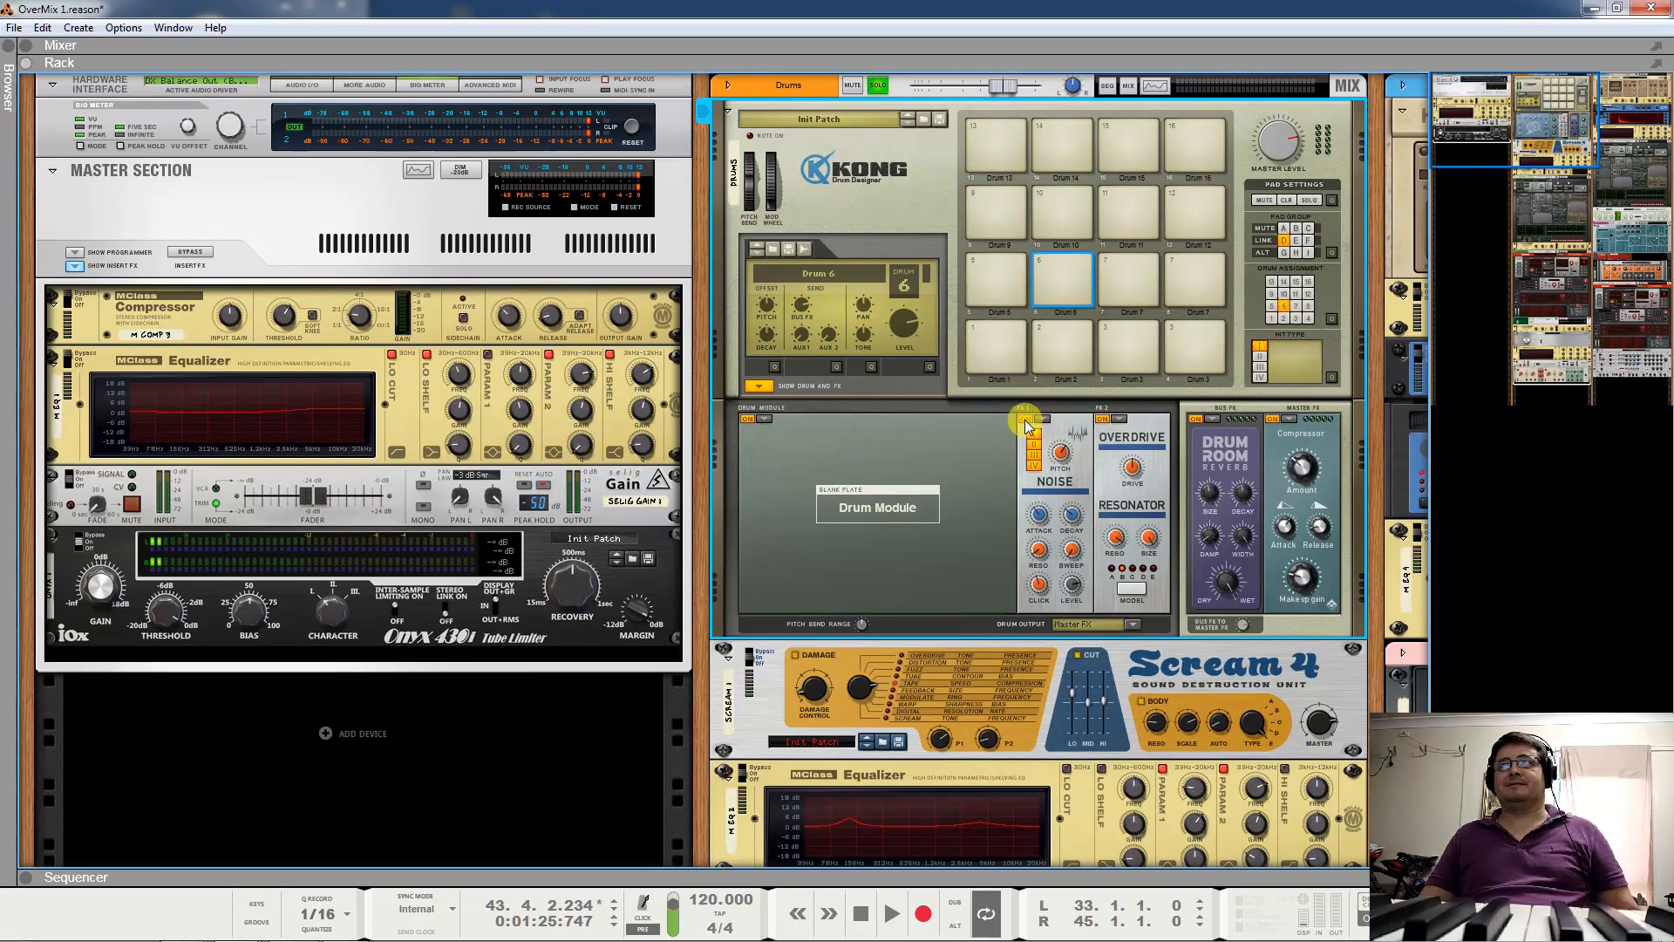
pyautogui.click(1055, 333)
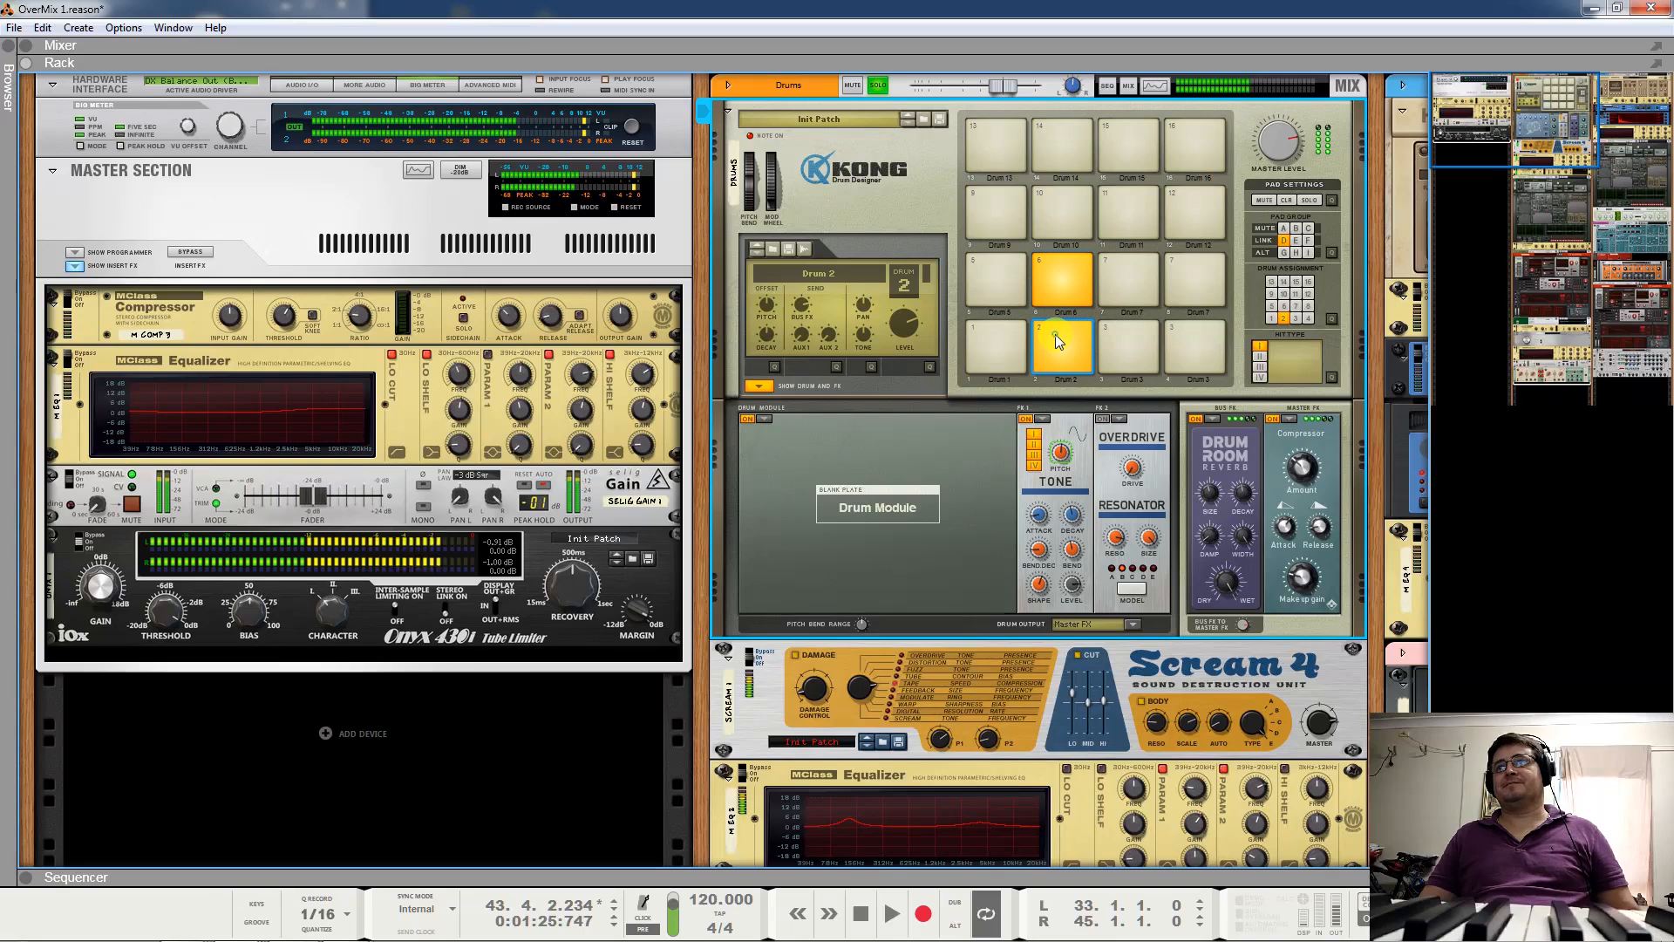
pyautogui.click(1057, 341)
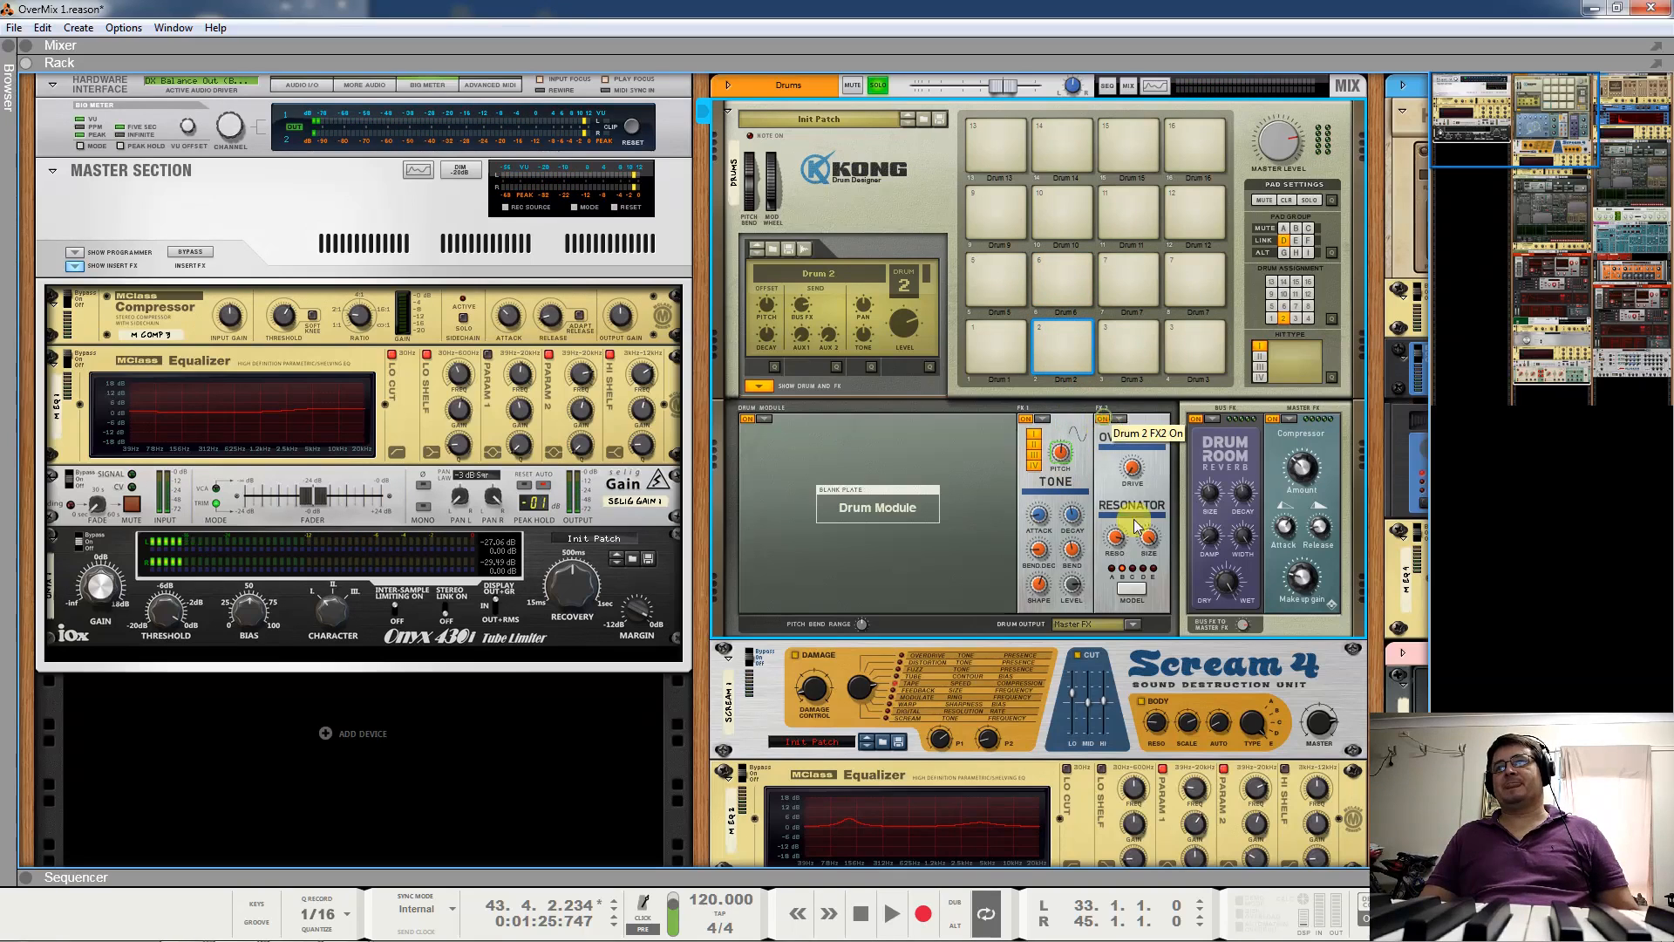
# Audition the Drum 2 pad repeatedly, comparing its sound with the FX2 Overdrive/Resonator on and off.
pyautogui.click(1070, 340)
pyautogui.click(1062, 340)
pyautogui.click(1054, 333)
pyautogui.click(1104, 418)
pyautogui.click(1068, 341)
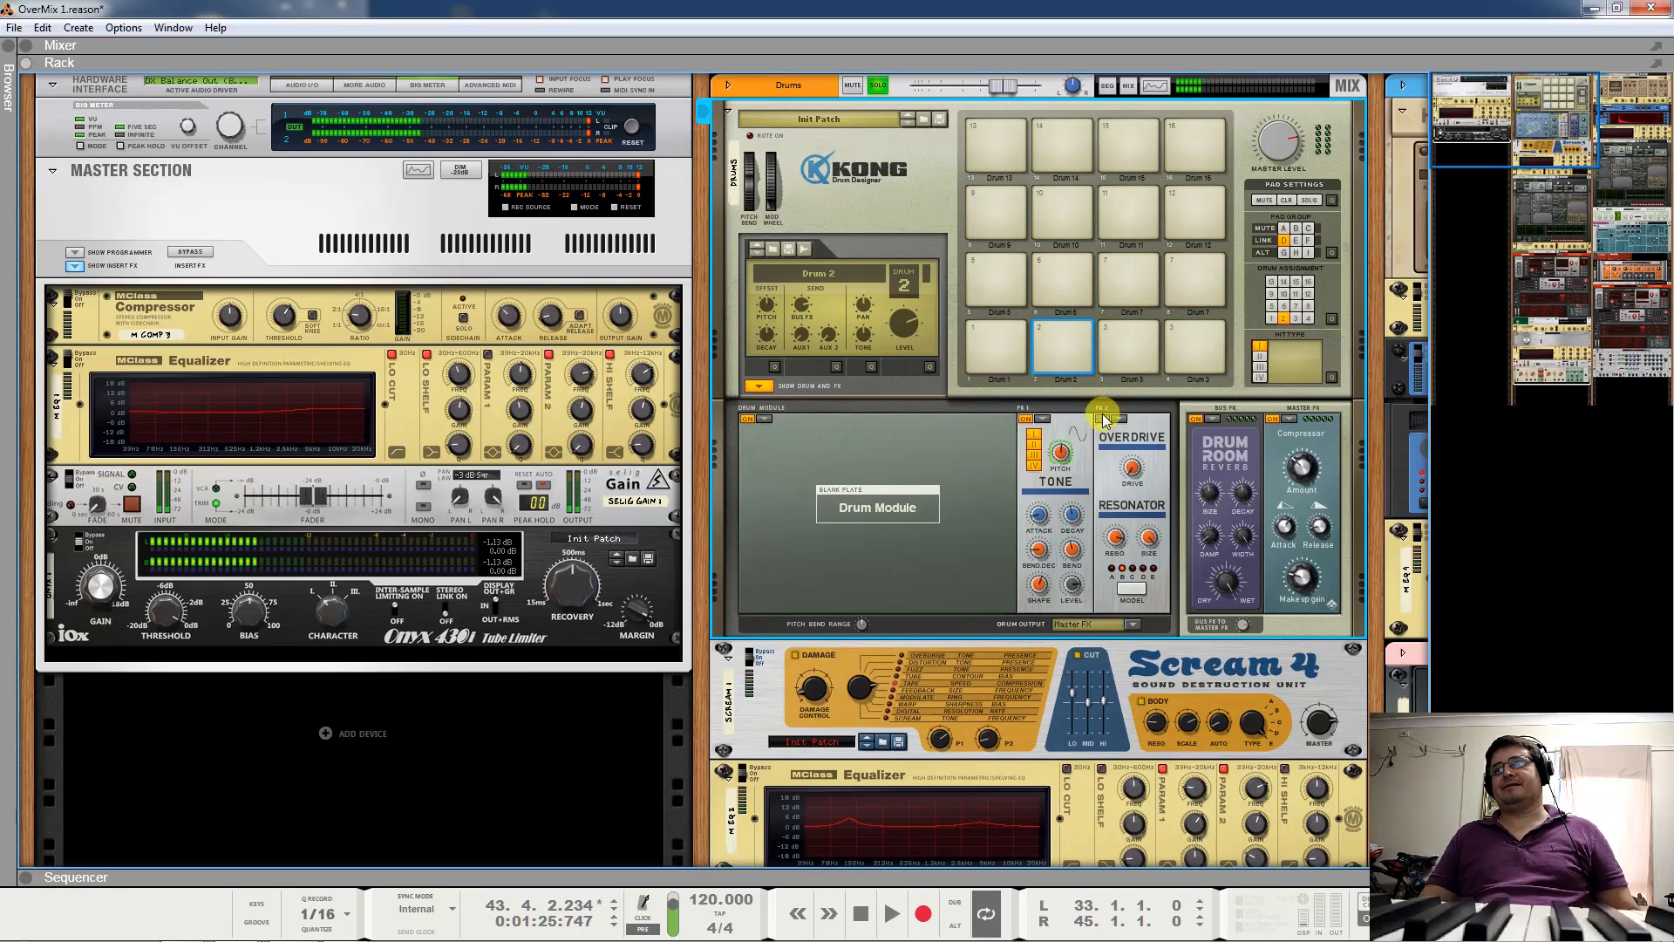
pyautogui.click(1059, 336)
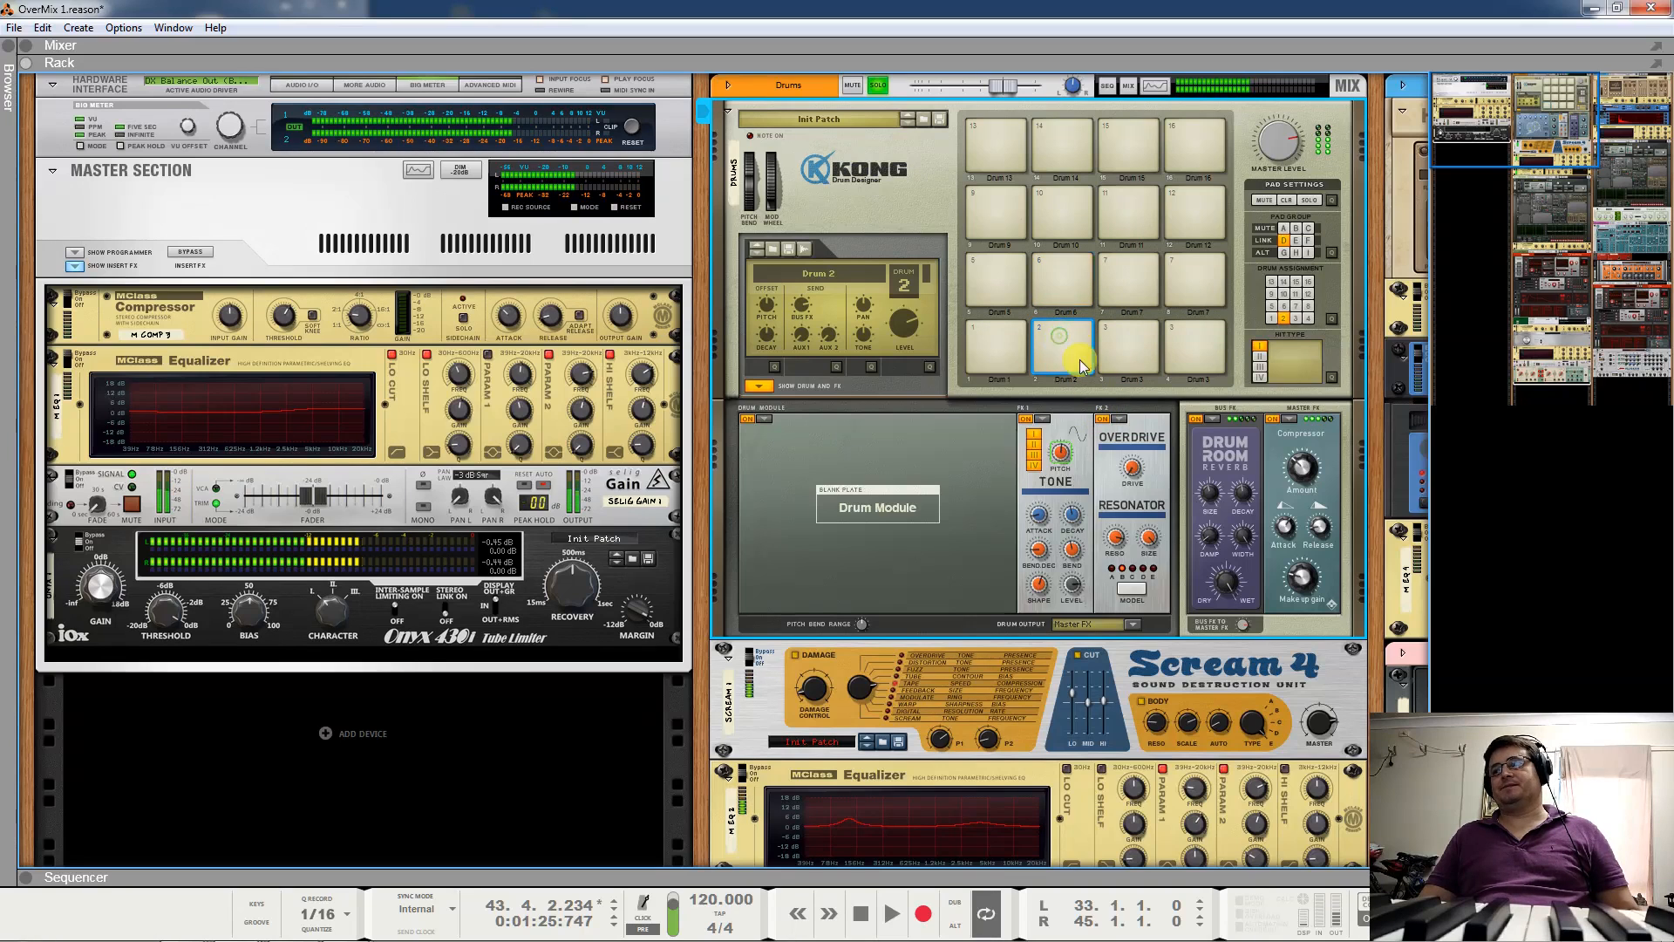
# Audition the Drum 6 pad, comparing its sound with the FX1 Noise and FX2 Overdrive/Resonator modules off and on.
pyautogui.click(1065, 286)
pyautogui.click(1027, 417)
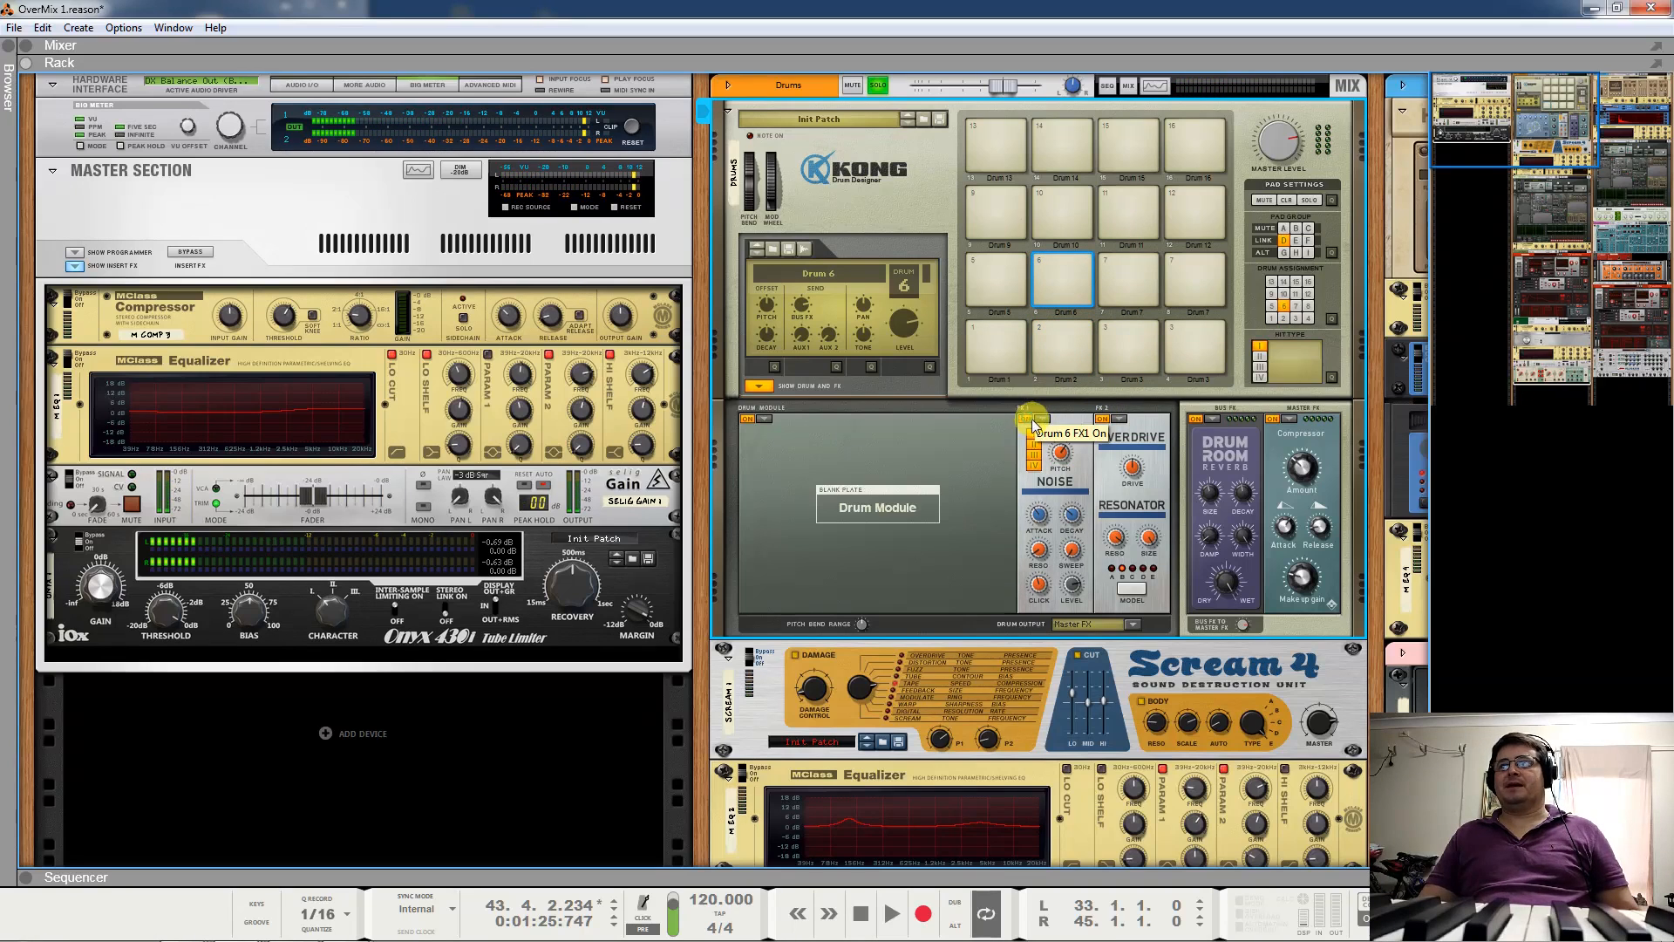
pyautogui.click(1055, 270)
pyautogui.click(1102, 420)
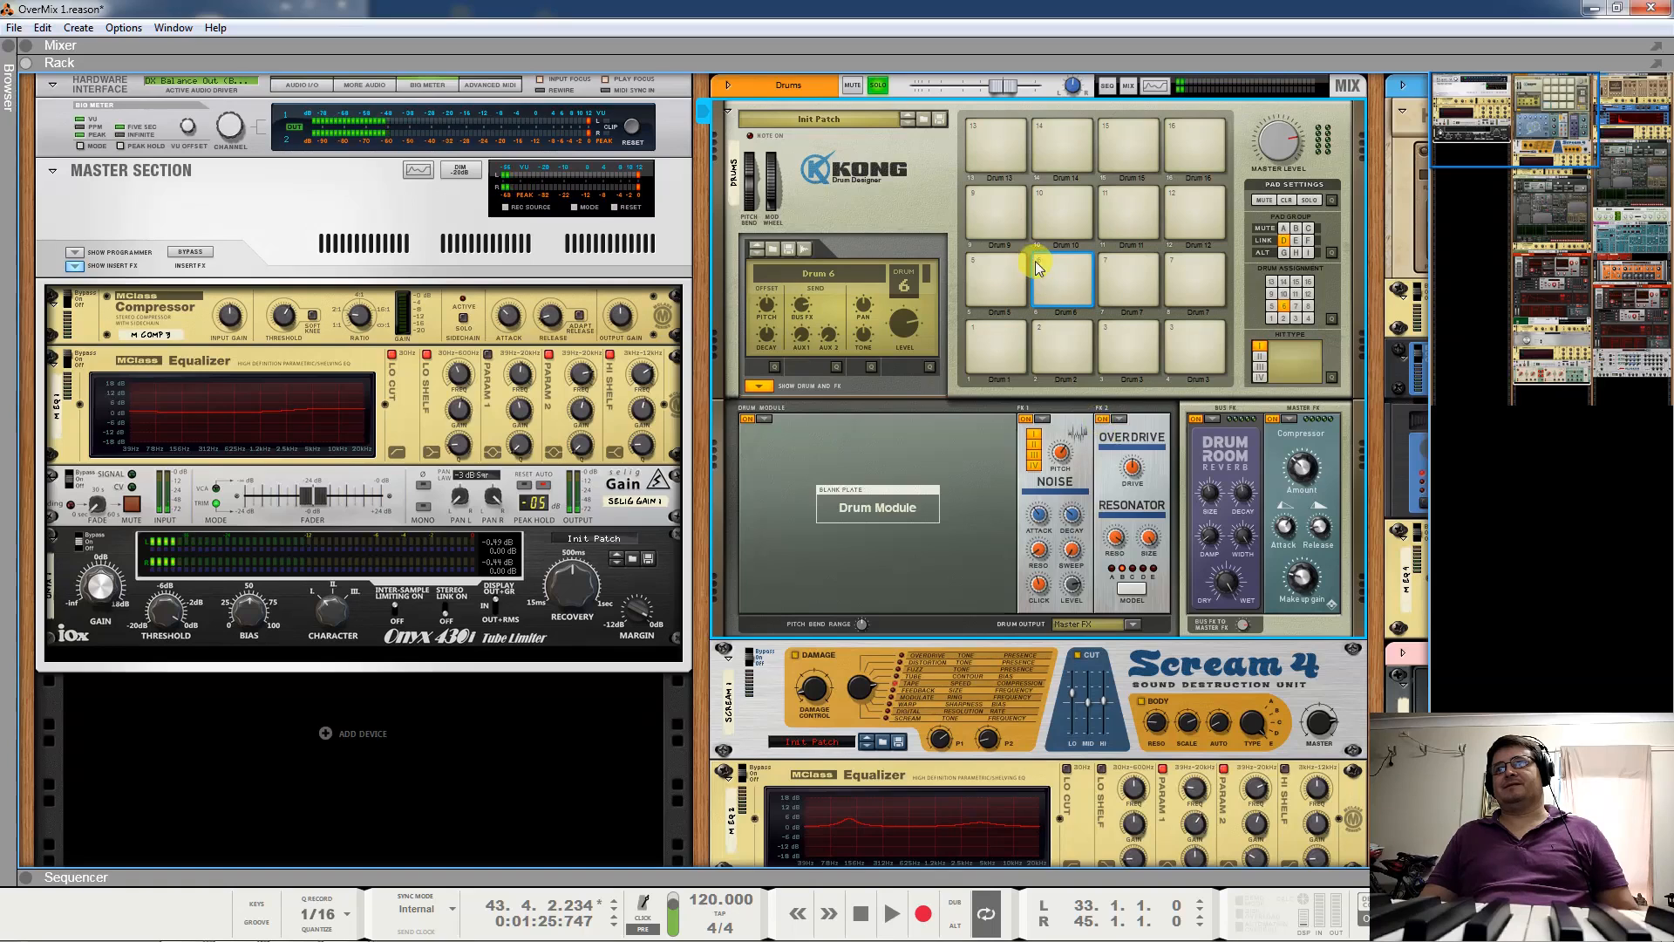
pyautogui.click(1062, 272)
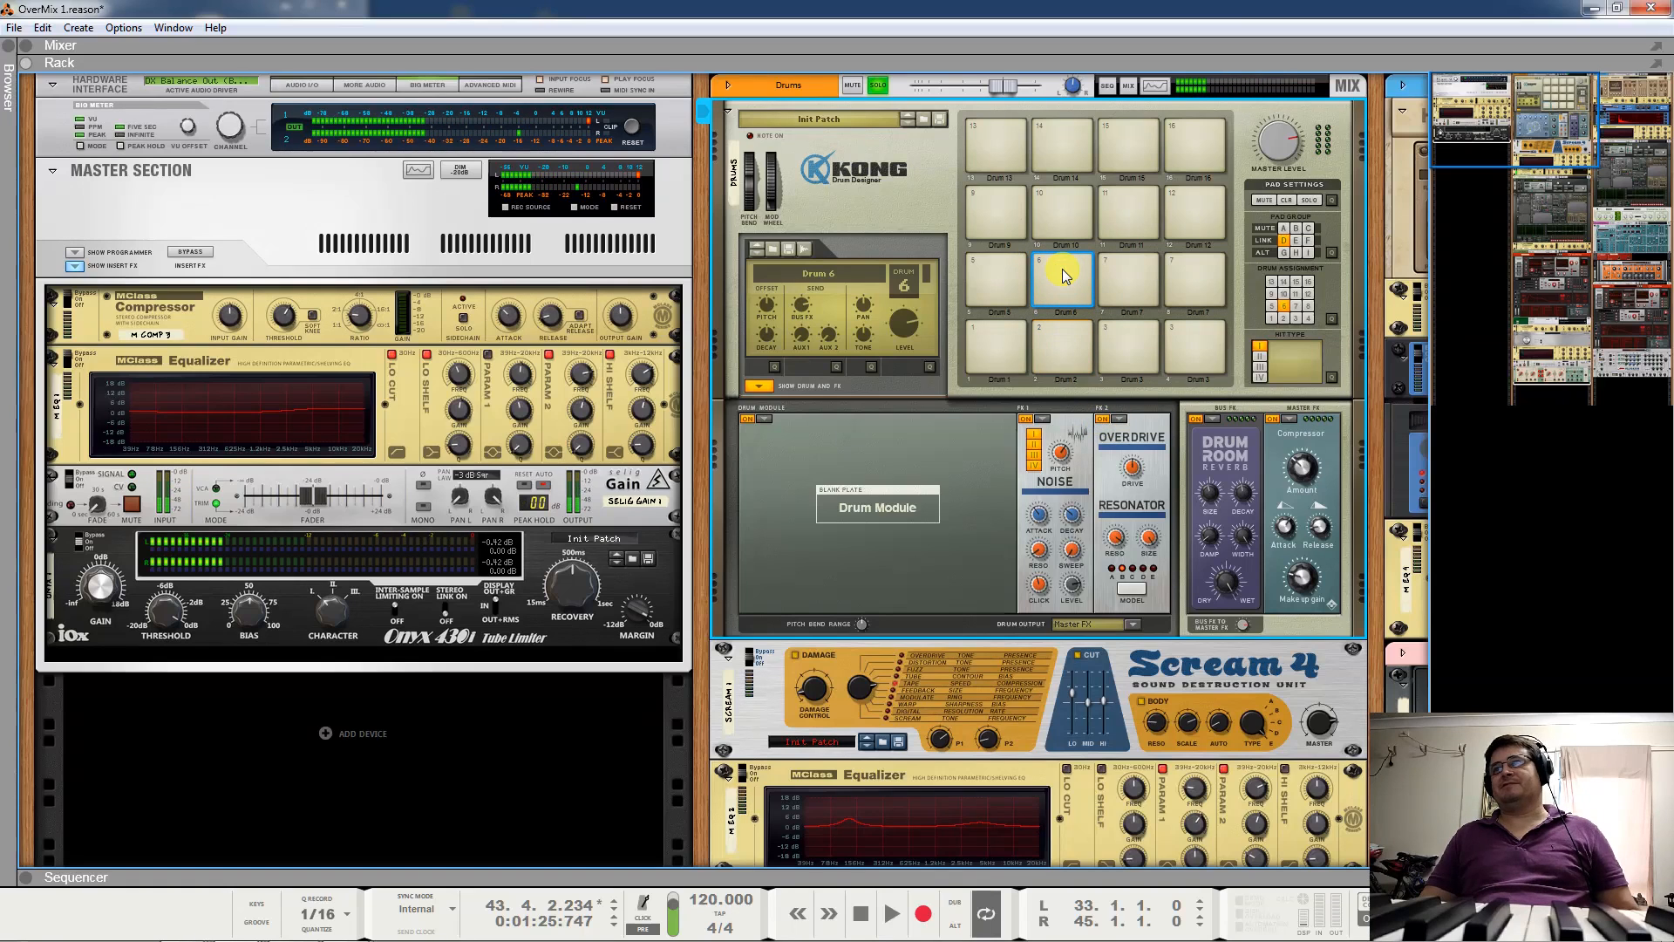
# Audition the Drum 2 and Drum 1 pads alternately to compare the two sounds.
pyautogui.click(1061, 333)
pyautogui.click(1013, 331)
pyautogui.click(1061, 327)
pyautogui.click(1012, 327)
pyautogui.click(1061, 327)
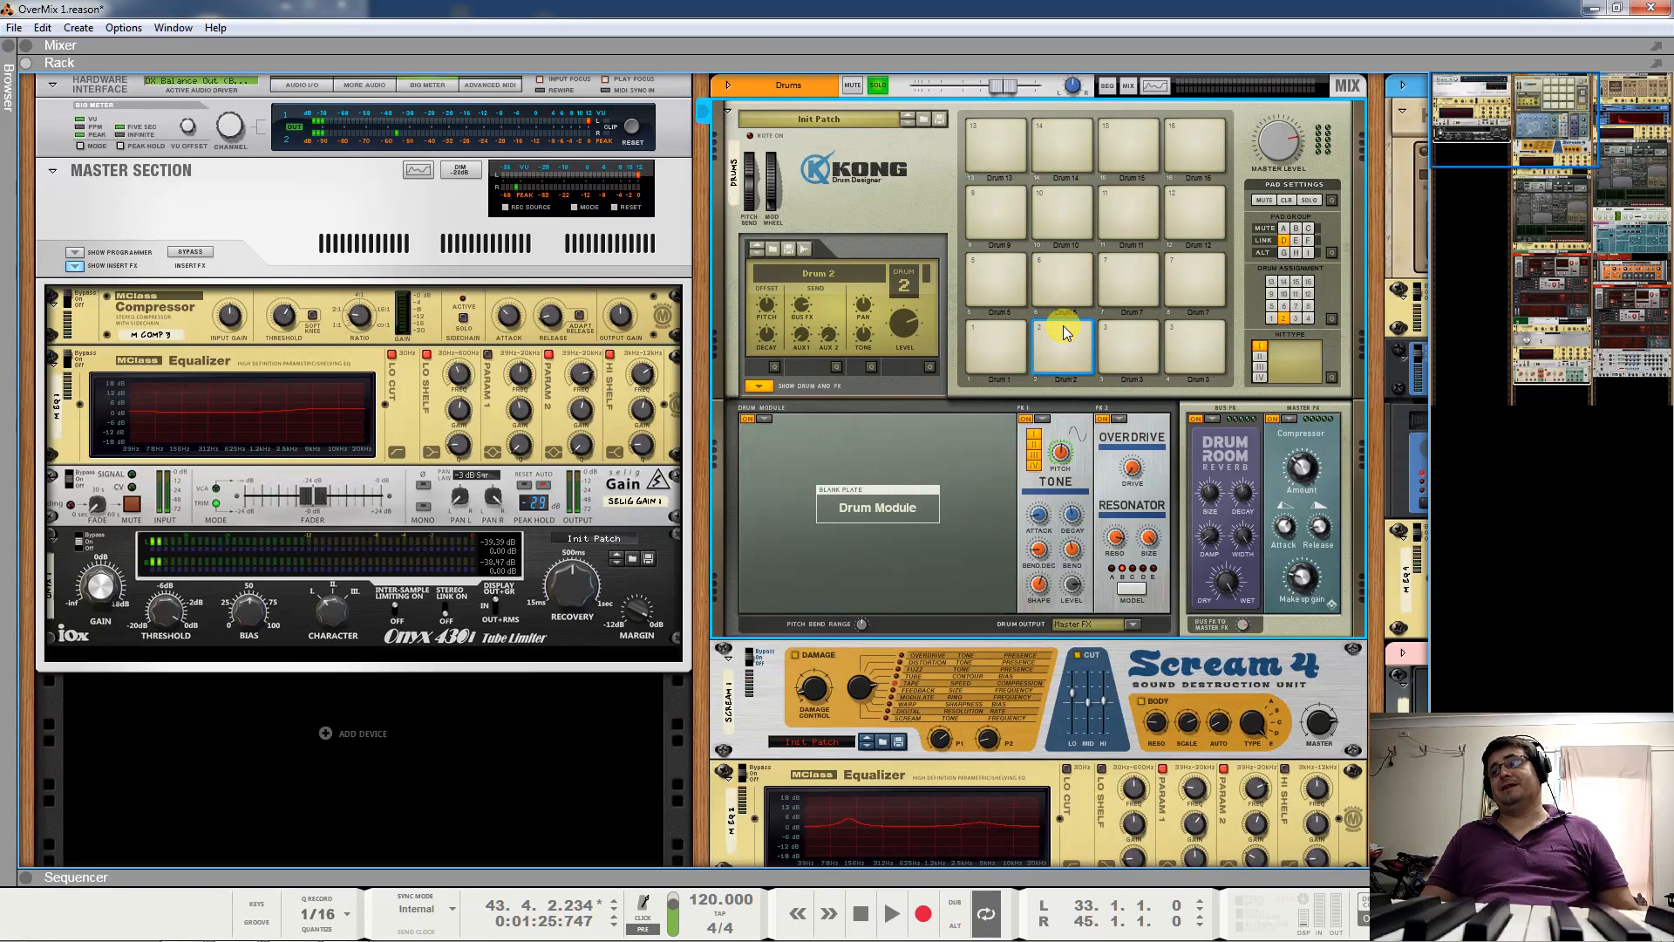
# Audition pads 3 and 4, both assigned to Drum 3, and inspect the sound's two Noise modules.
pyautogui.click(1133, 339)
pyautogui.click(1166, 336)
pyautogui.click(1105, 330)
pyautogui.click(1175, 340)
pyautogui.click(1182, 331)
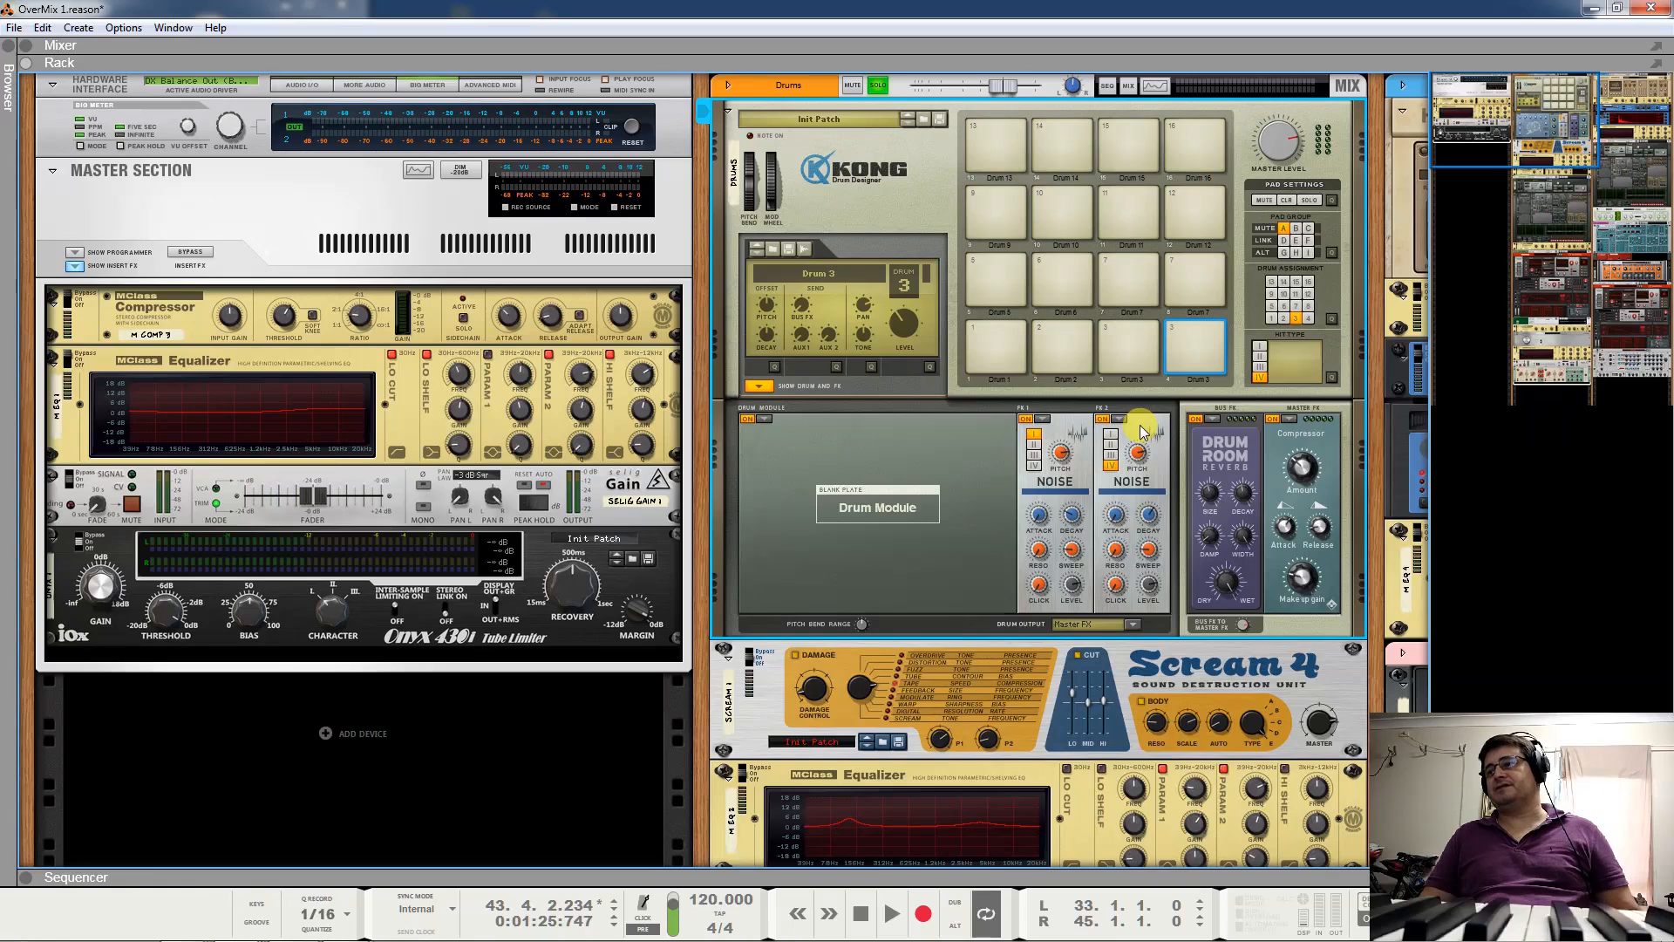
# Replay the bottom row of Kong pads in sequence, comparing Drum 1, Drum 2 and Drum 3.
pyautogui.click(1008, 331)
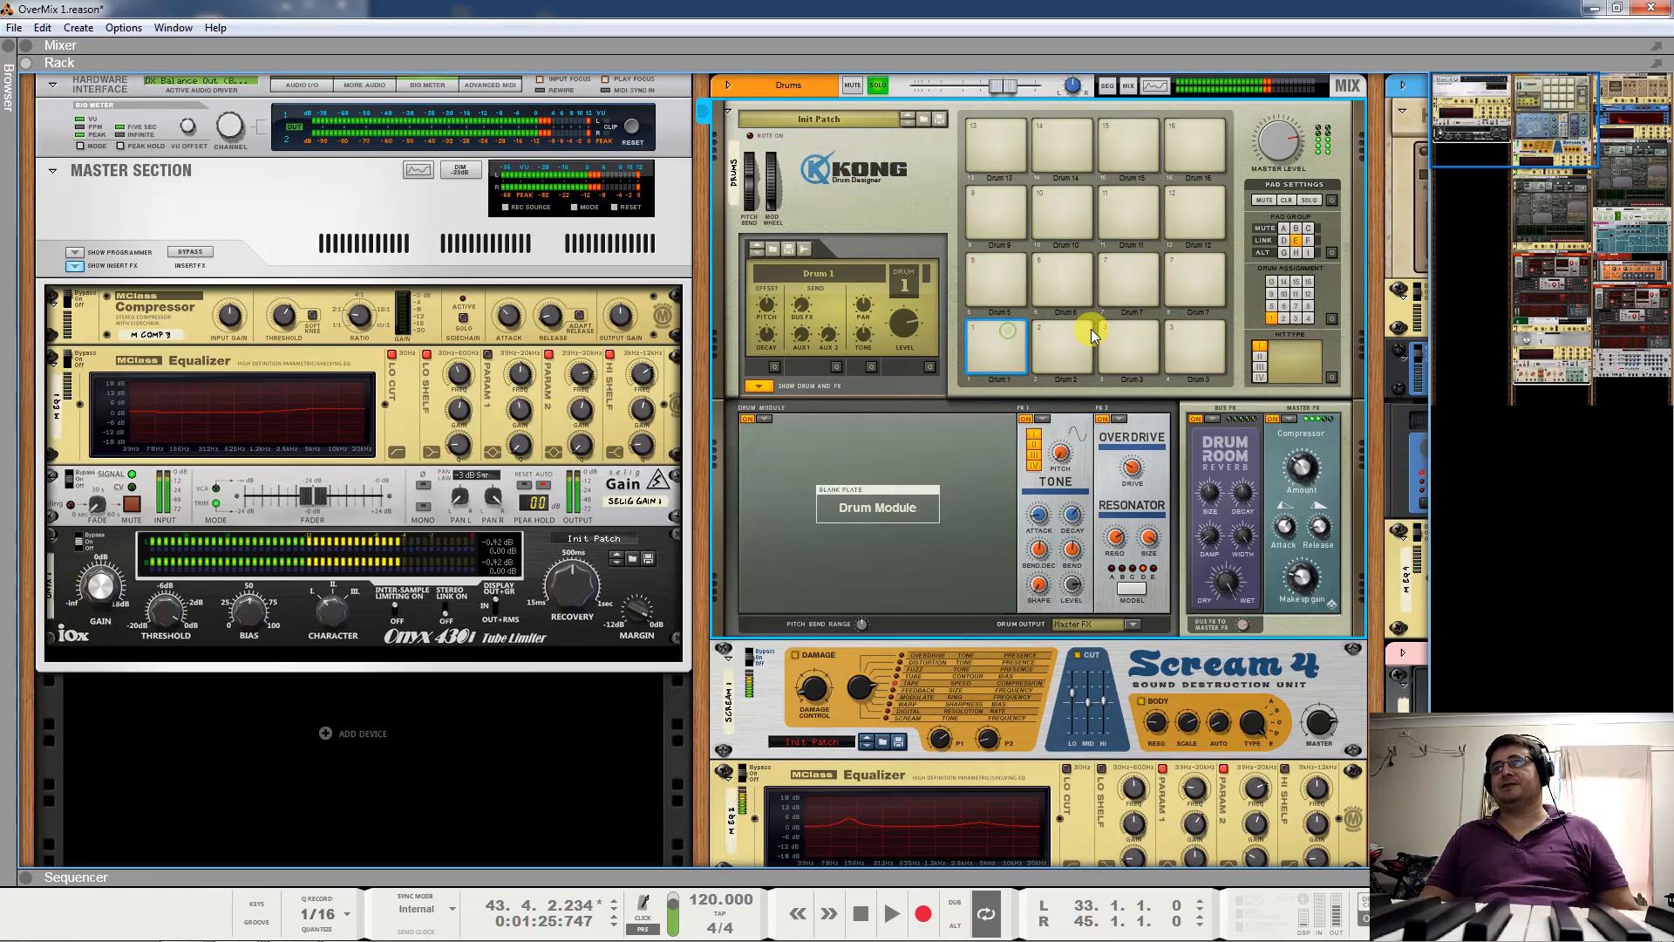
pyautogui.click(1008, 333)
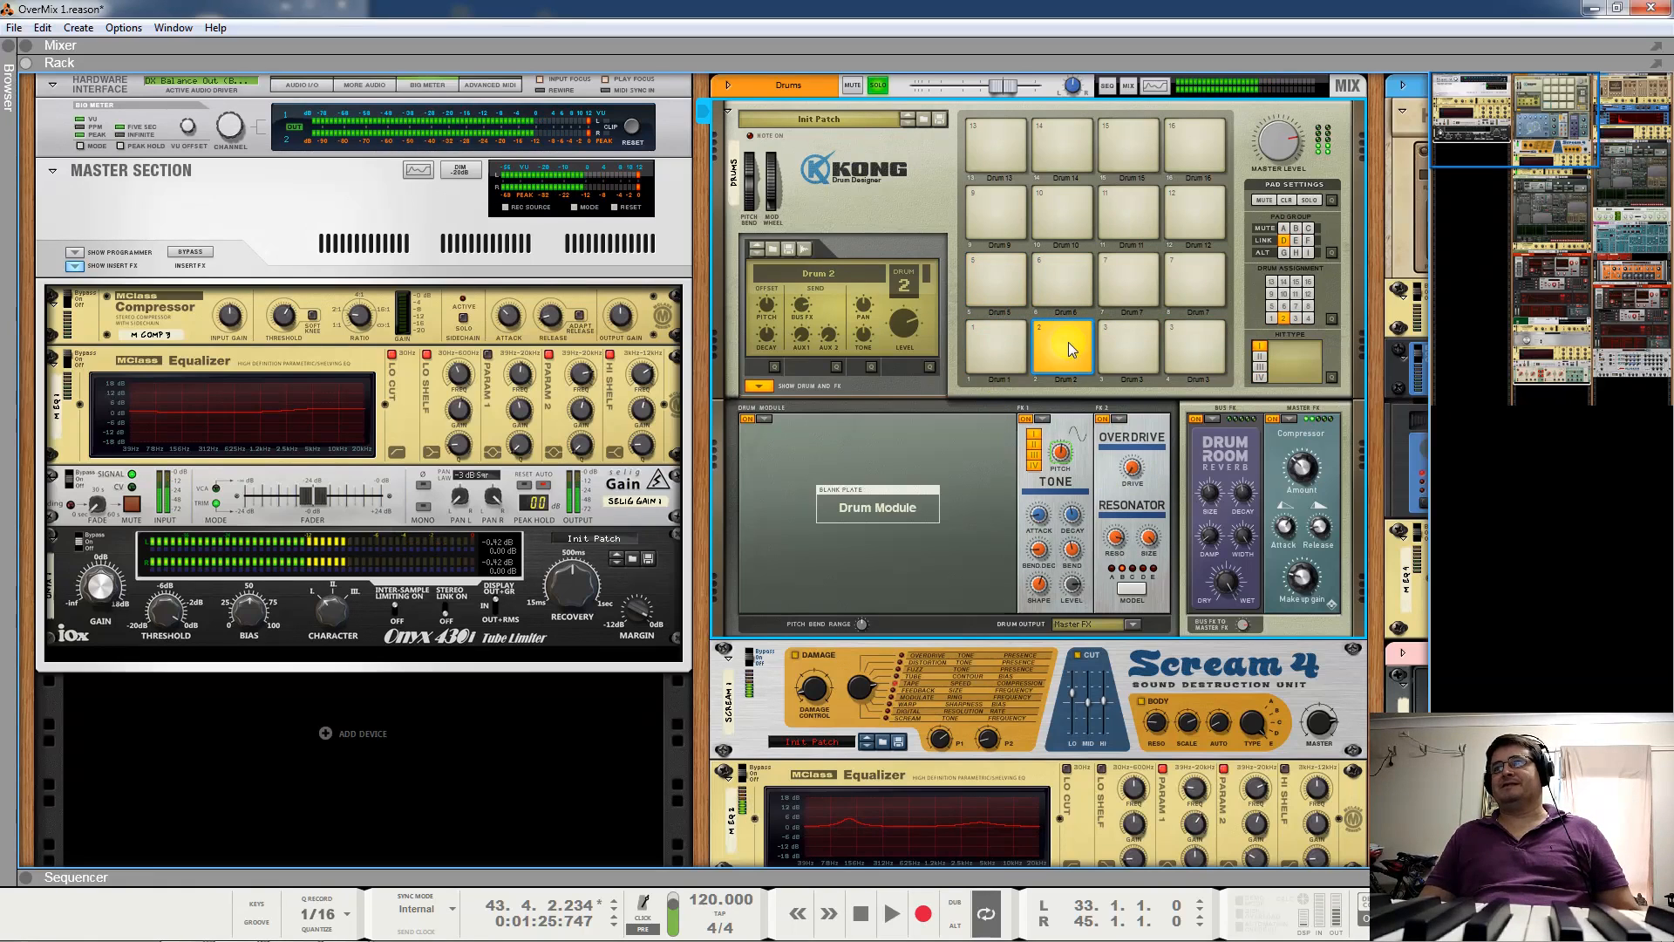
pyautogui.click(1128, 344)
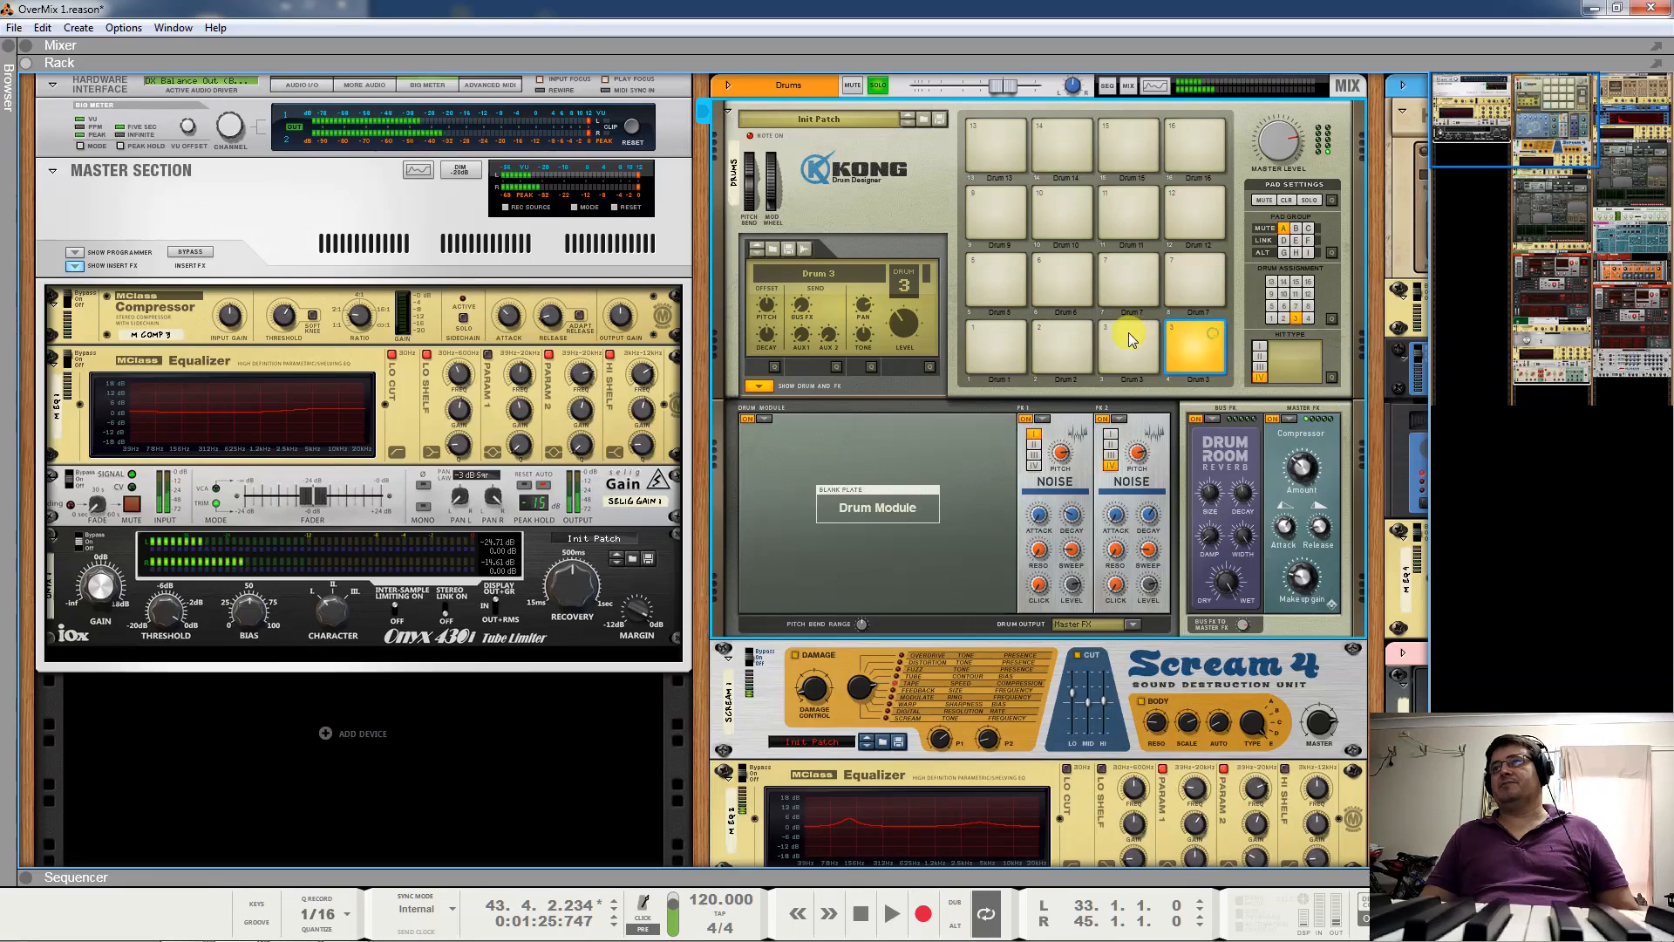
# Audition pads 7 and 8, both assigned to Drum 7, and inspect the sound's two Tone modules.
pyautogui.click(1136, 268)
pyautogui.click(1188, 268)
pyautogui.click(1130, 268)
pyautogui.click(1187, 267)
pyautogui.click(1127, 270)
pyautogui.click(1193, 278)
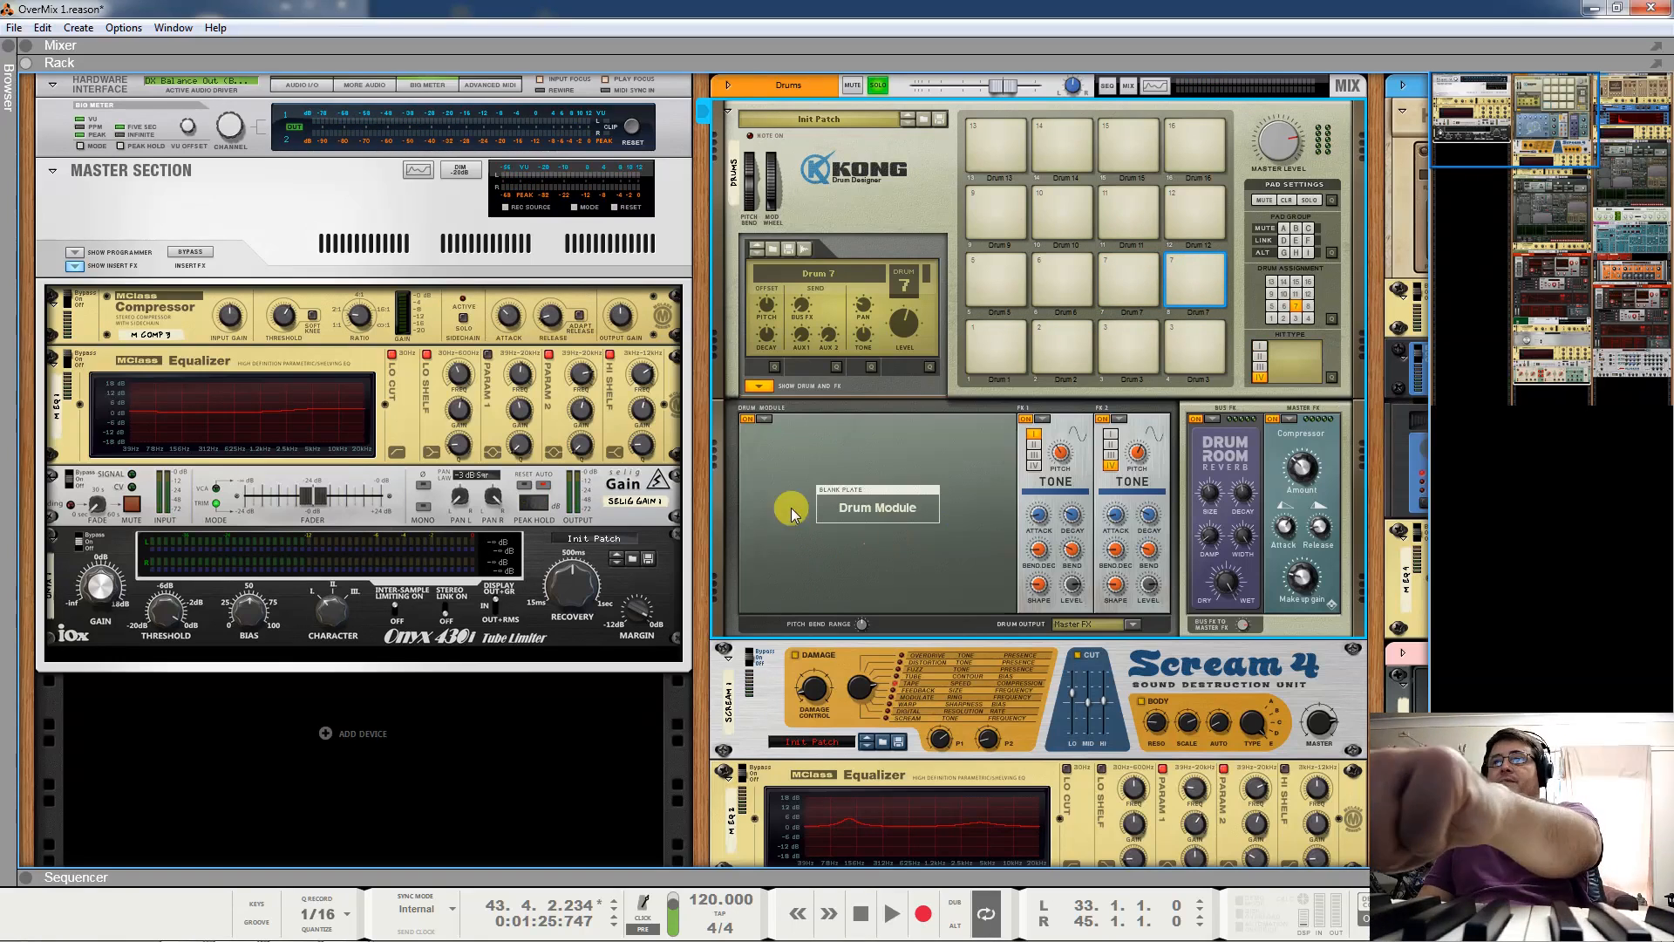
# Bypass the Scream 4, MClass Equalizer and MClass Maximizer on the Drums channel.
pyautogui.click(755, 650)
pyautogui.scroll(-1, 760, 653)
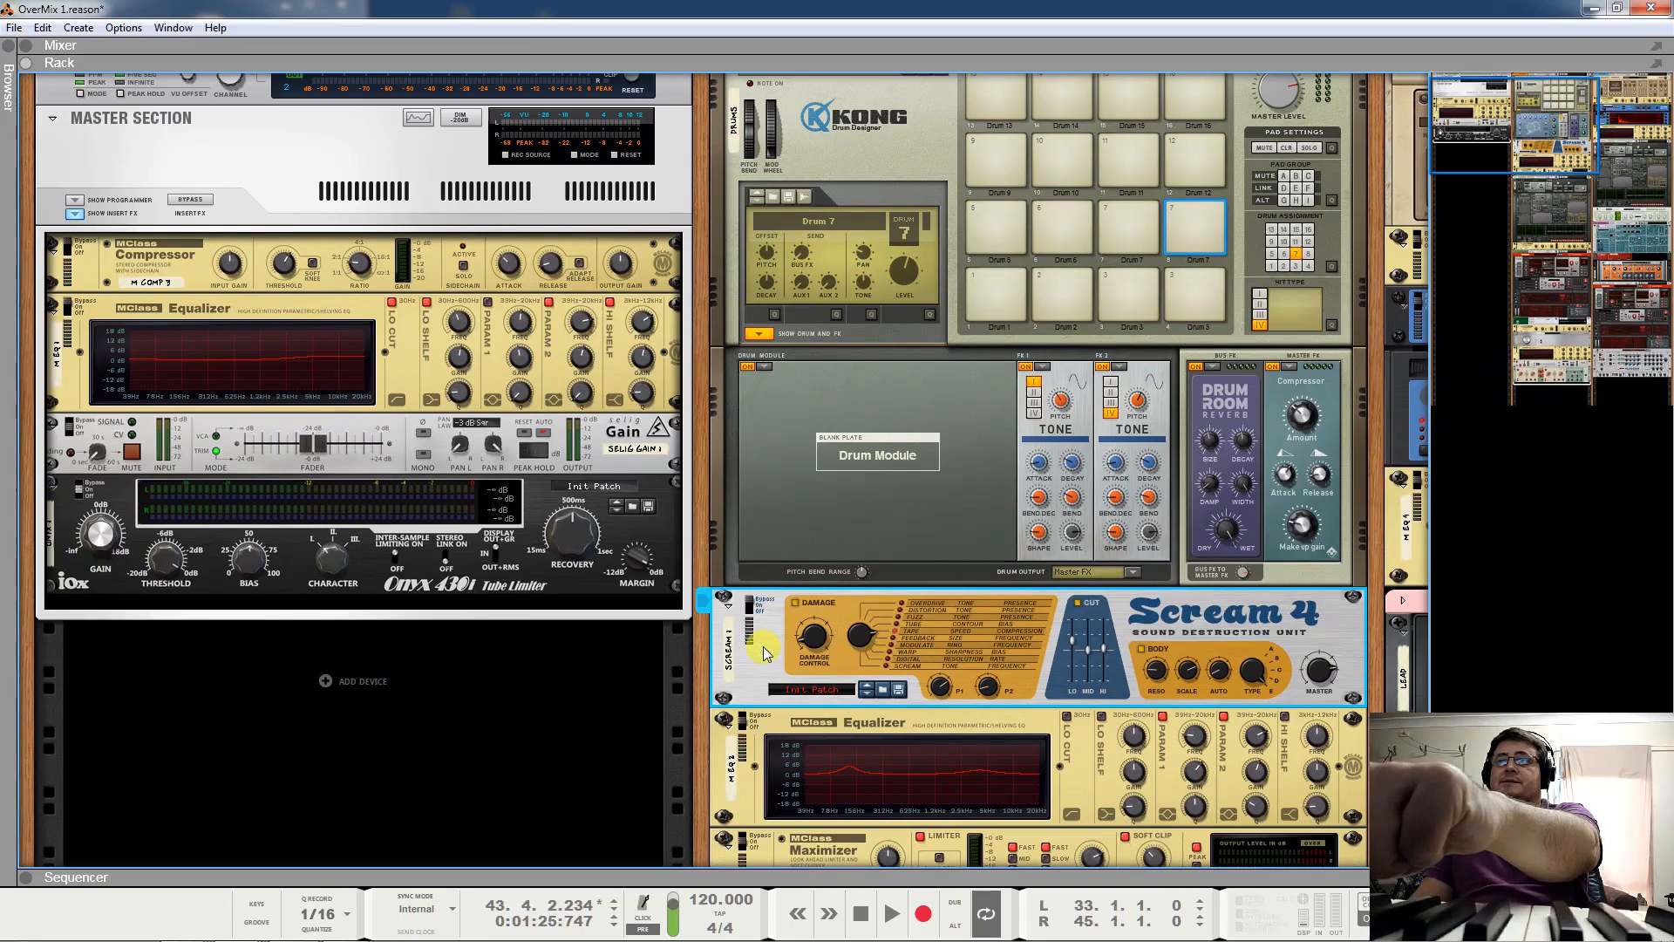
pyautogui.click(741, 717)
pyautogui.scroll(-2, 762, 692)
pyautogui.click(741, 735)
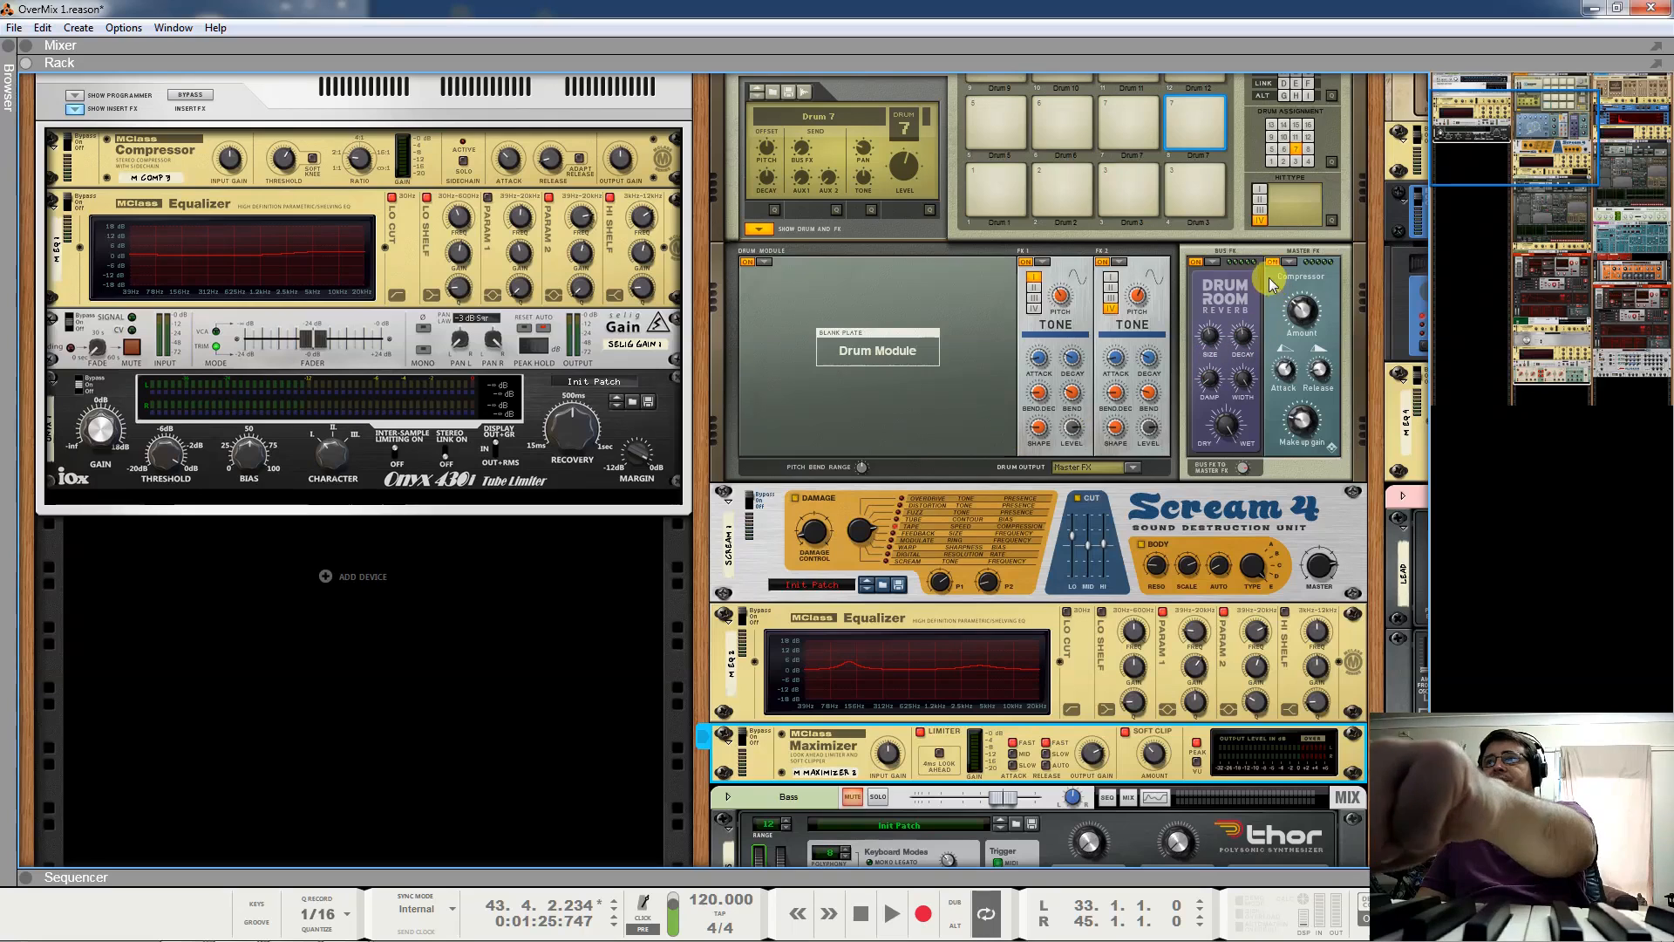
# Play the drum loop with Kong's master Compressor off, comparing the Drum Room Reverb bus effect off and on.
pyautogui.click(1242, 266)
pyautogui.press('space')
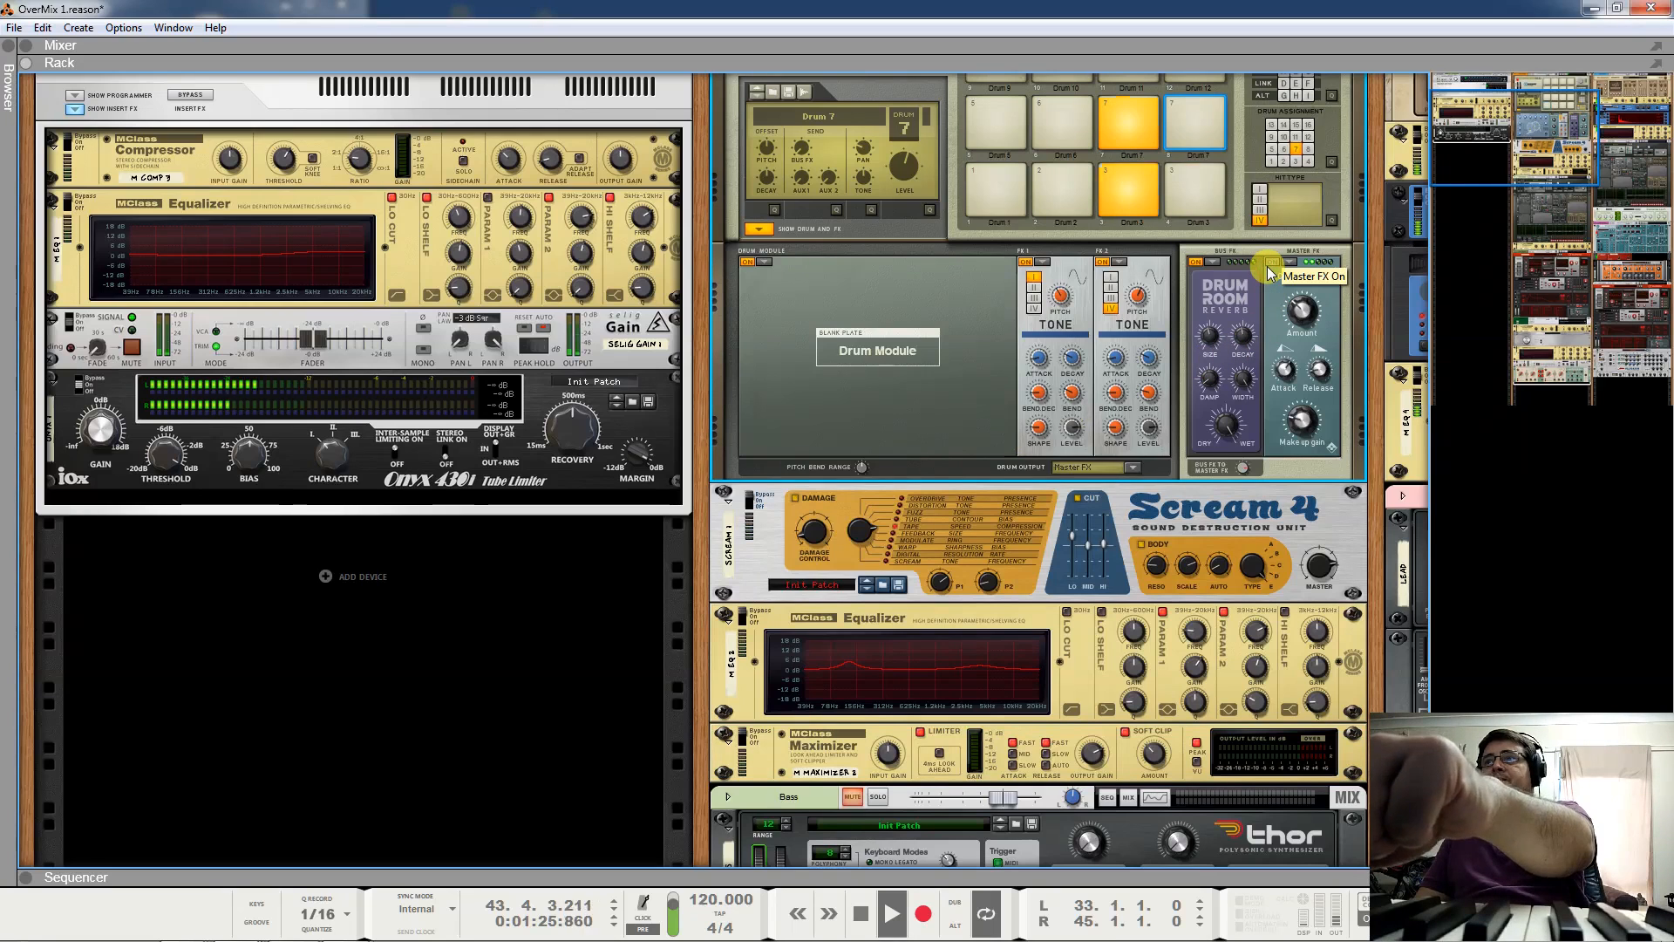
pyautogui.click(1196, 262)
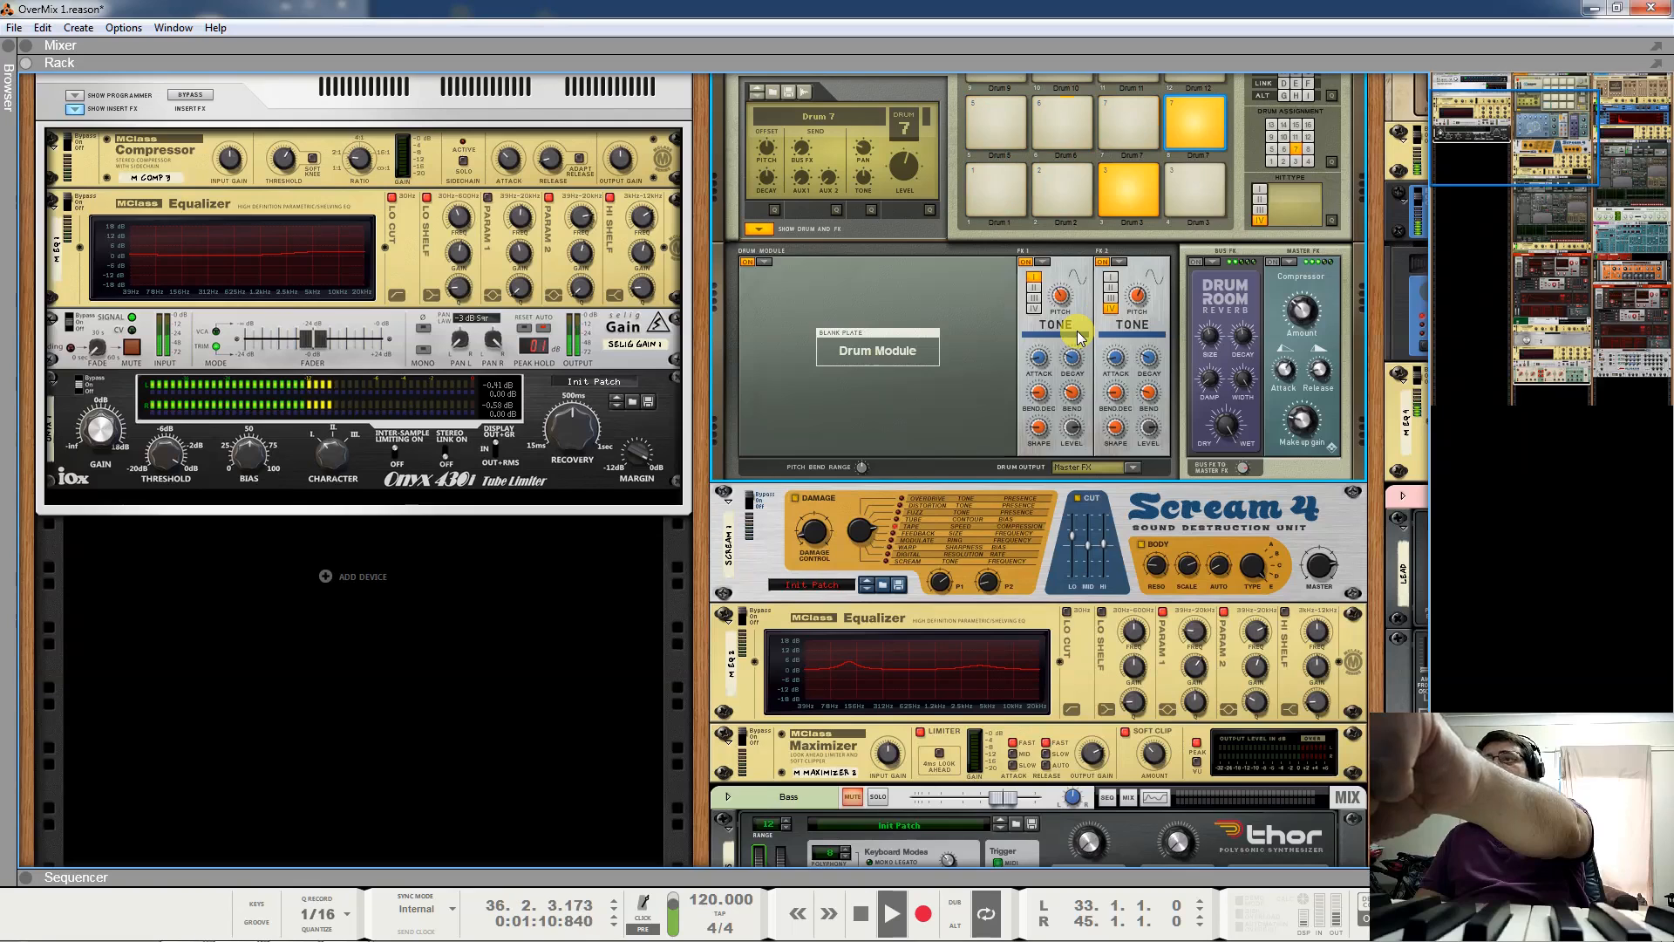
pyautogui.press('space')
# Audition Drum 1 and Drum 2, and replay the loop while examining Drum 2's FX1 Tone pitch setting.
pyautogui.click(1007, 192)
pyautogui.click(1062, 188)
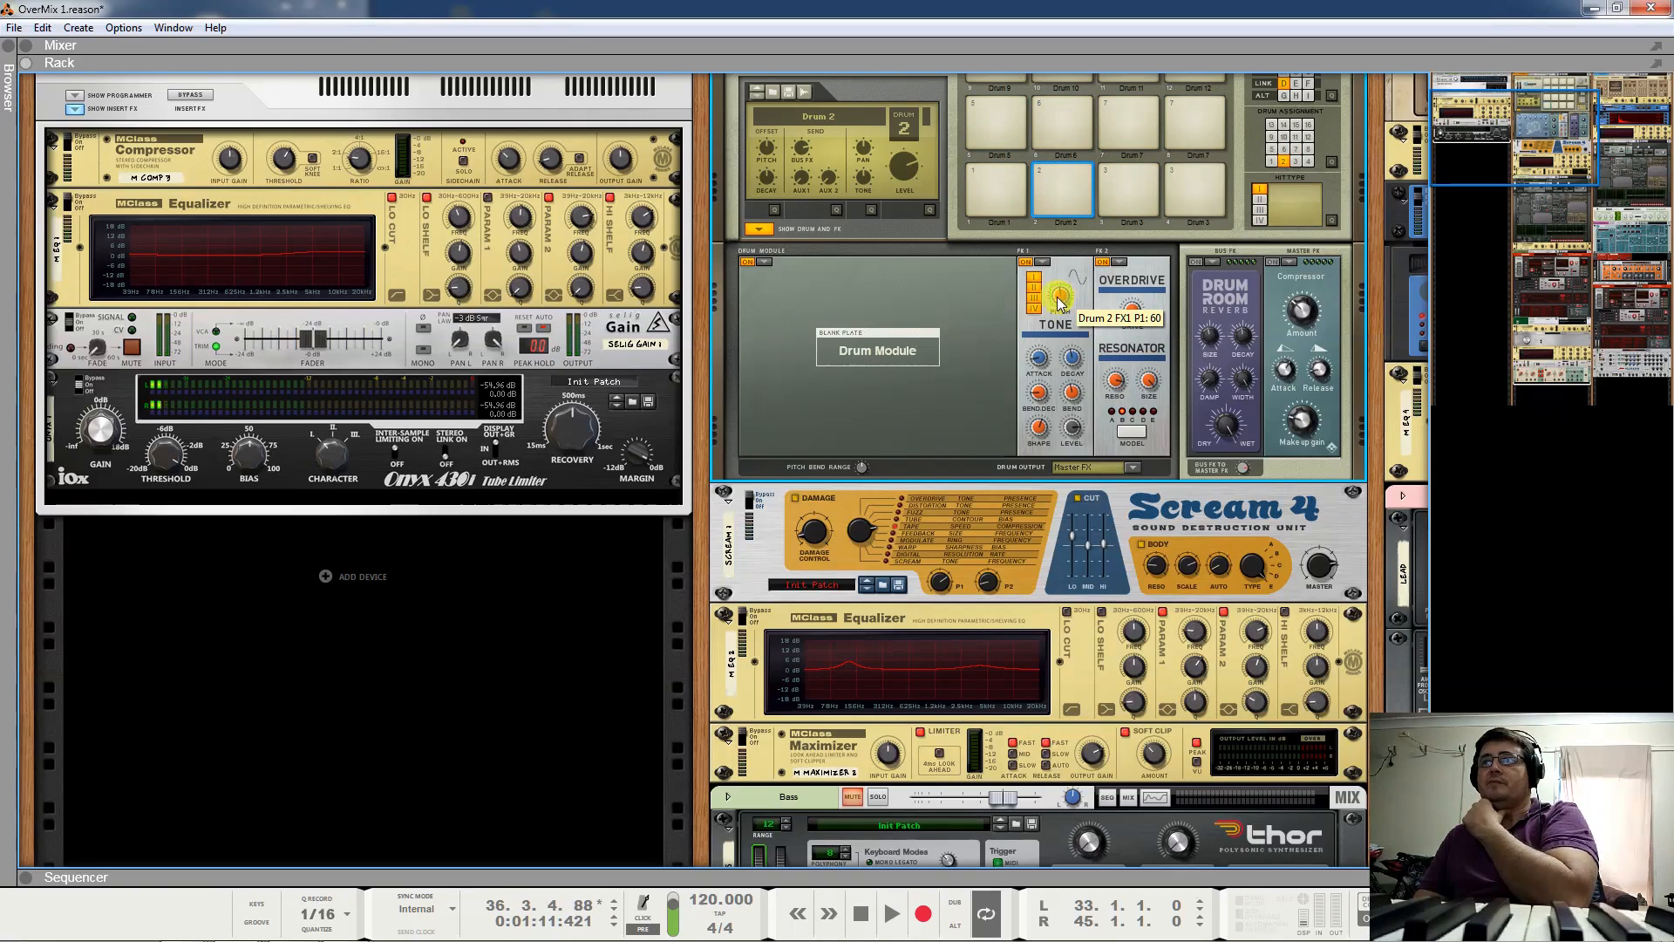
pyautogui.press('space')
pyautogui.moveTo(1061, 301); pyautogui.dragTo(1061, 302)
pyautogui.press('space')
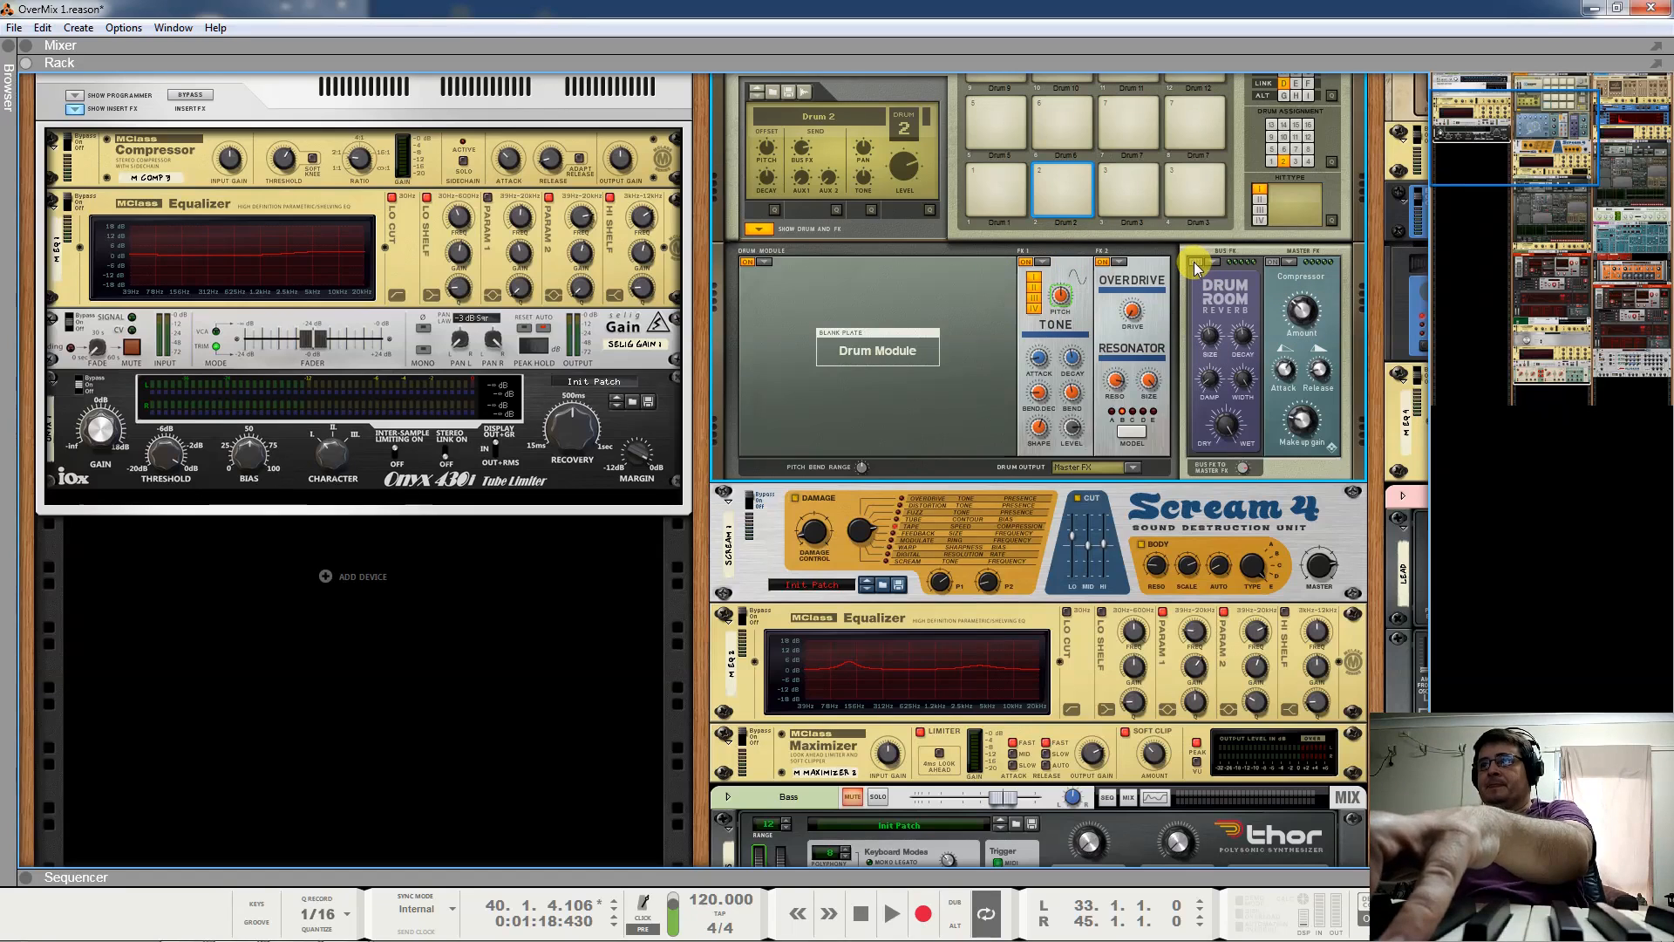
# Play the loop briefly and audition the Drum 2 pad with Kong's Drum Room Reverb on and off.
pyautogui.press('space')
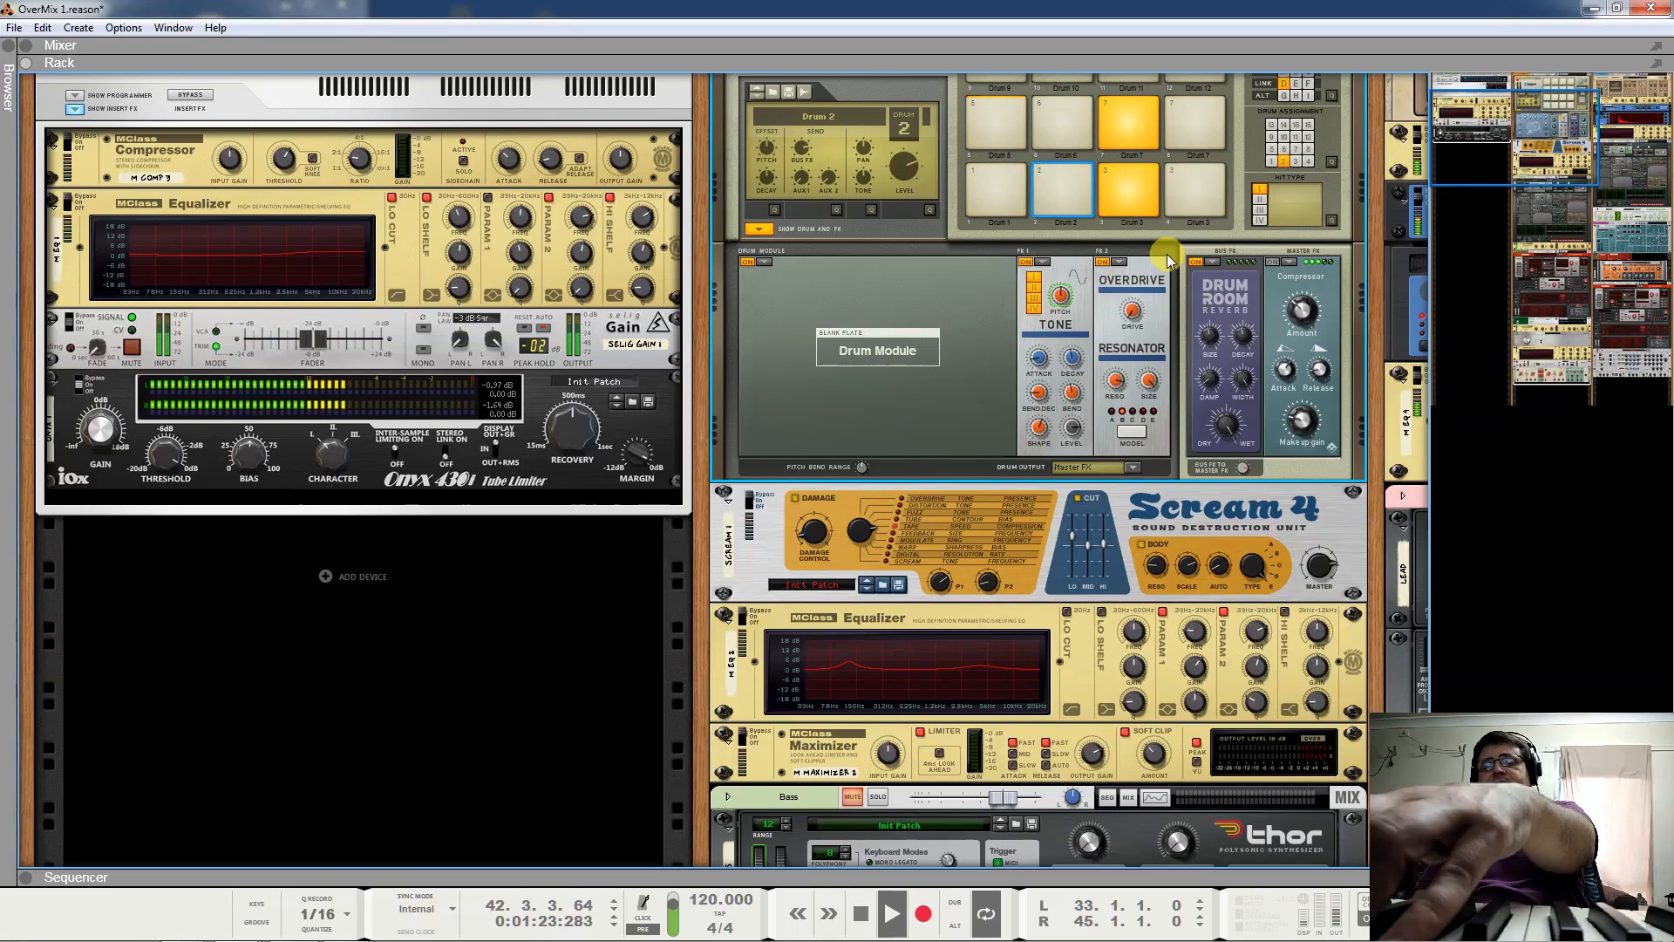
pyautogui.press('space')
pyautogui.click(1067, 197)
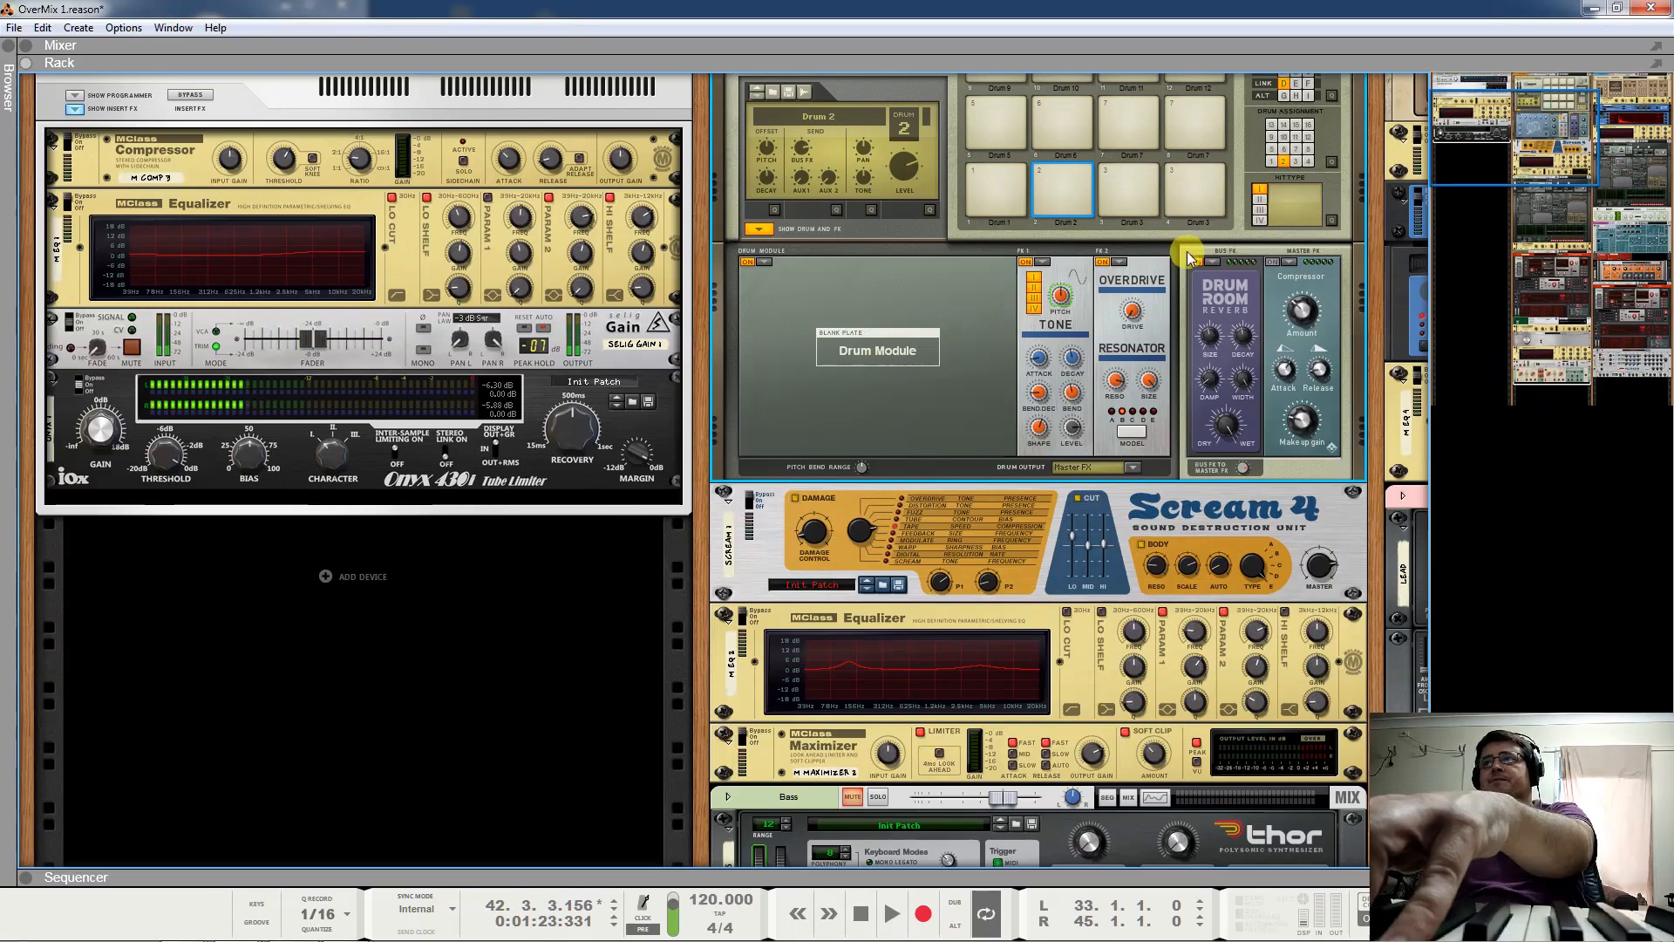
pyautogui.click(1196, 264)
pyautogui.click(1066, 178)
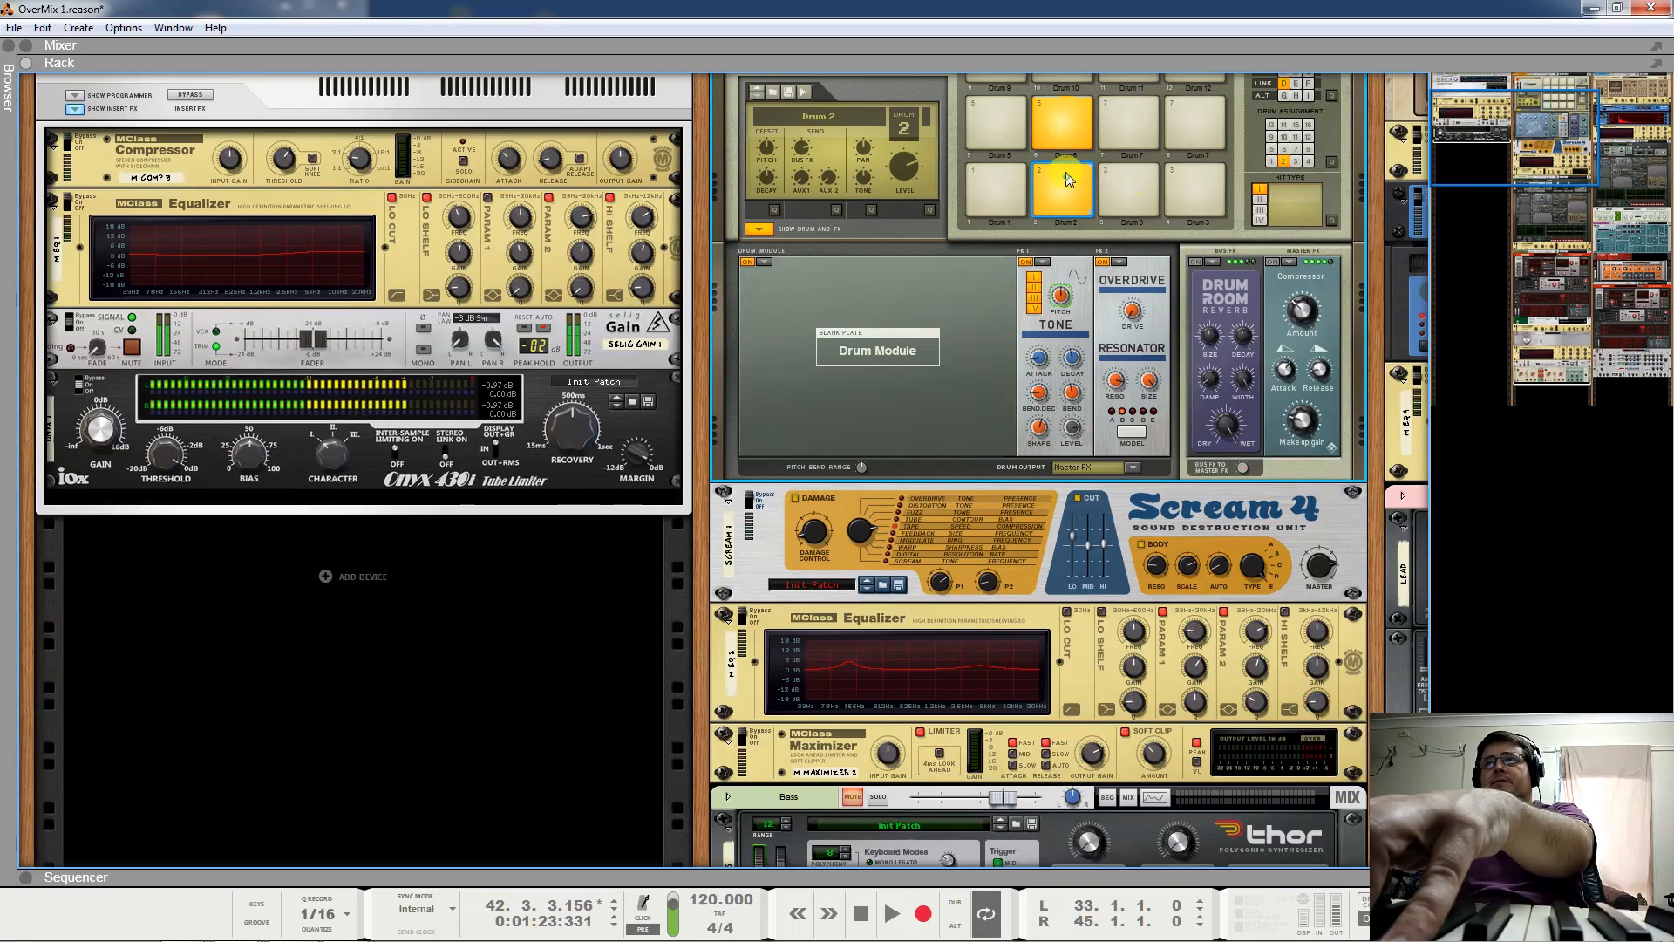
pyautogui.click(1060, 166)
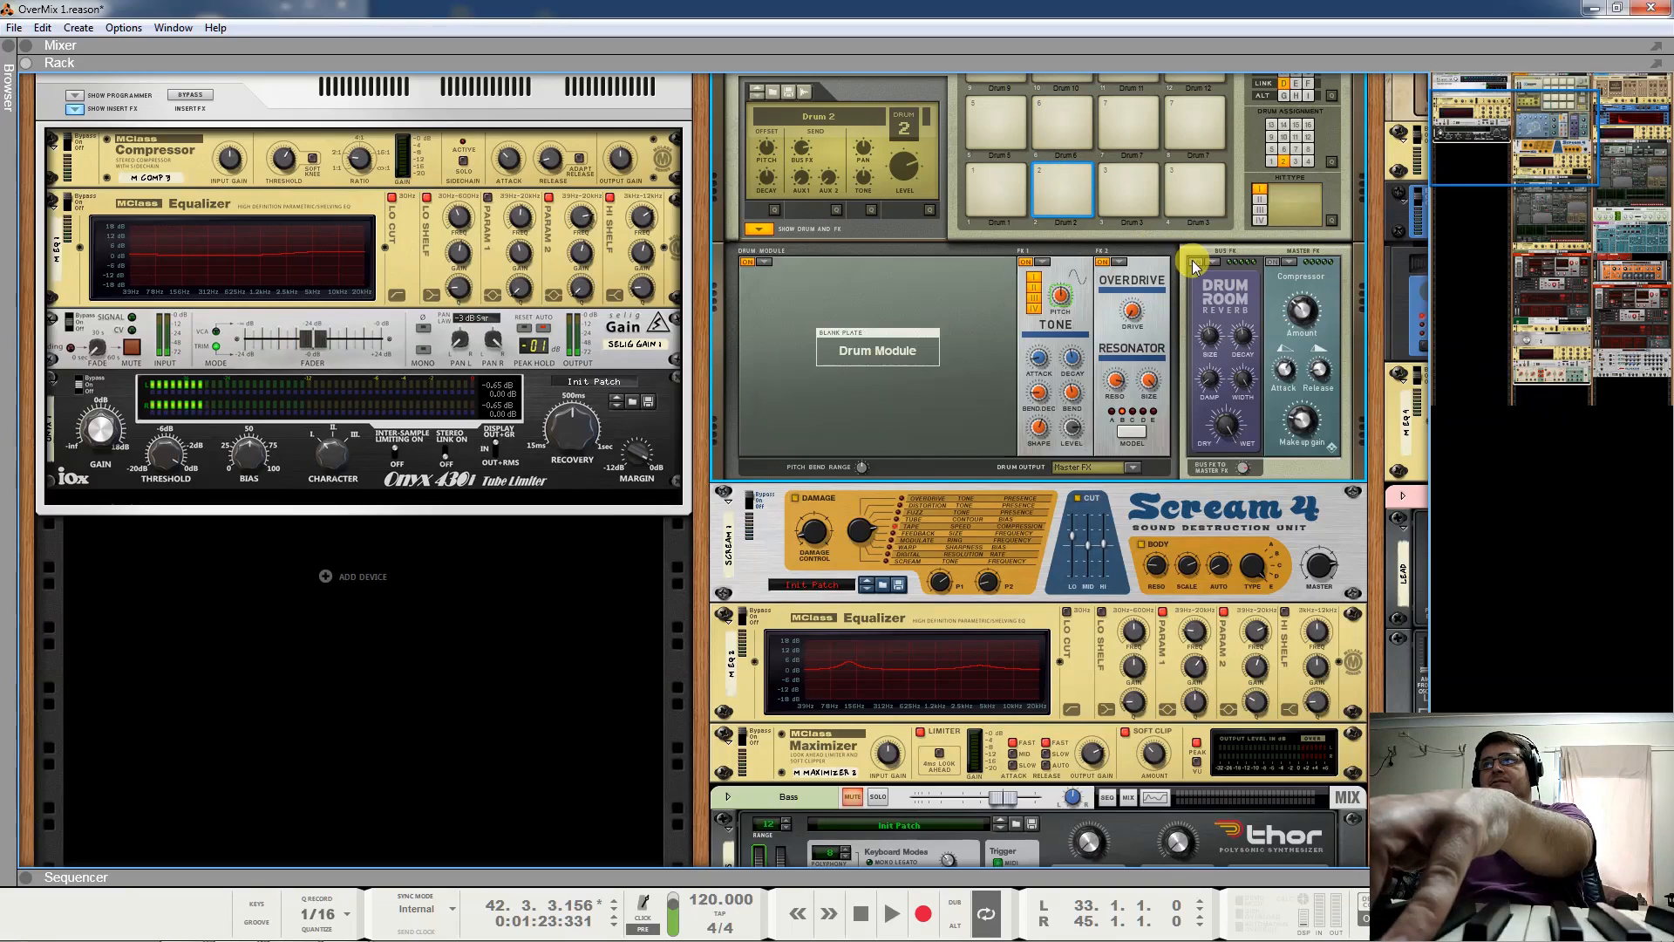
pyautogui.click(1070, 182)
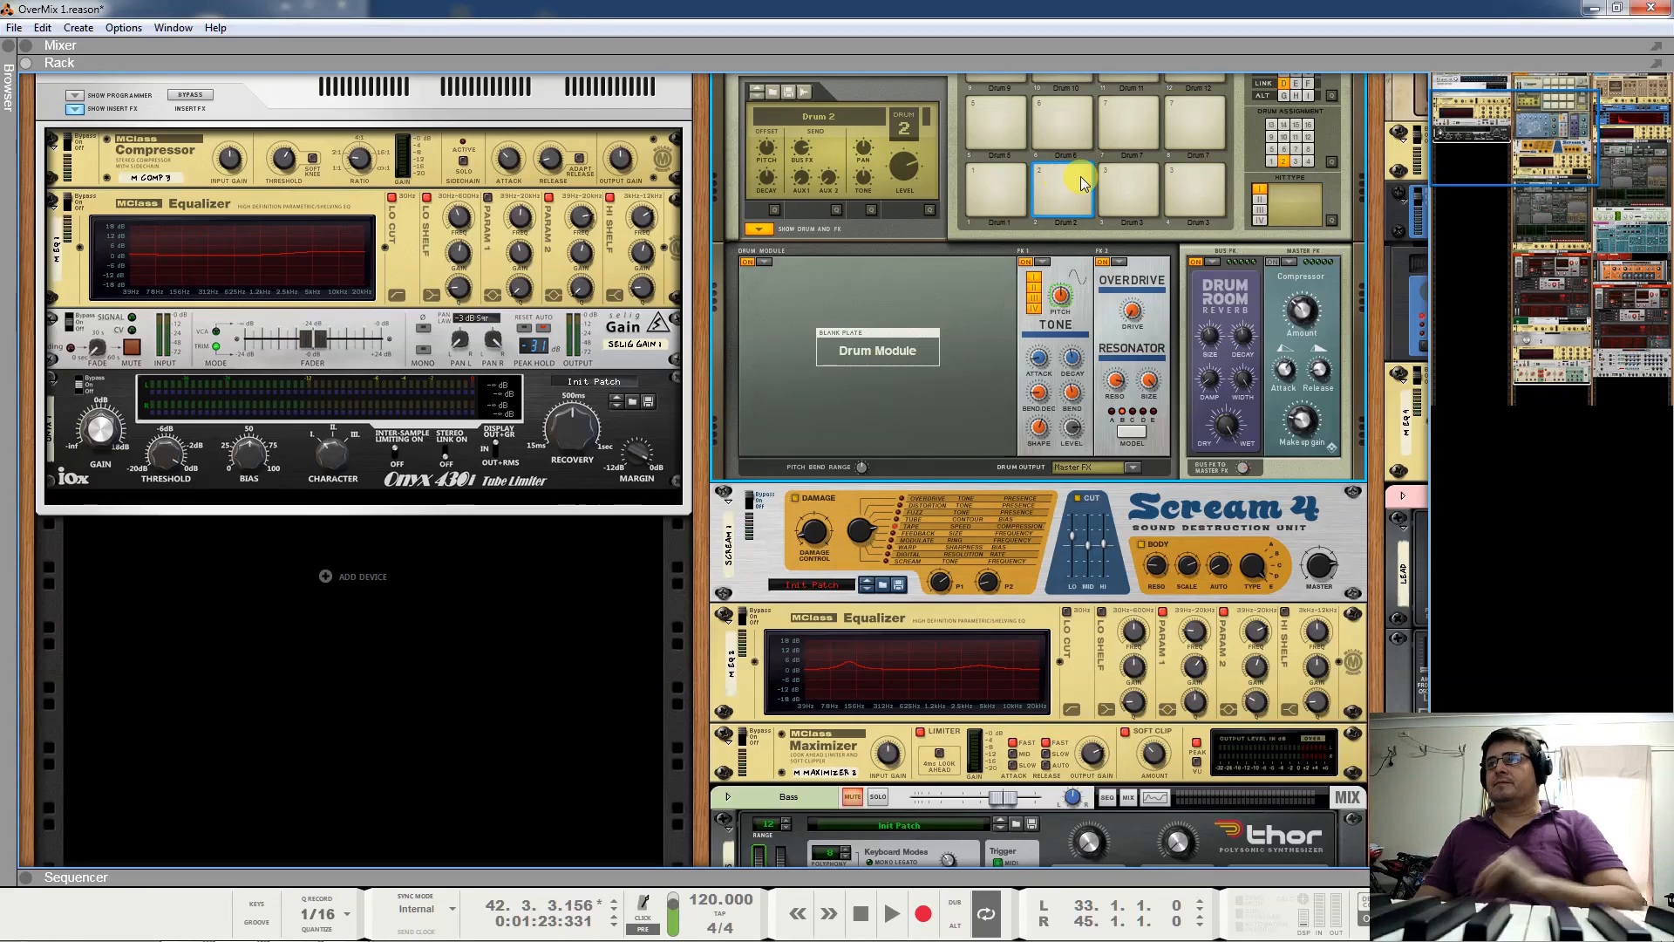
# Audition the linked Drum 7 and Drum 3 pads repeatedly to check their layered sound with Kong's bus effect.
pyautogui.click(1127, 139)
pyautogui.click(1128, 148)
pyautogui.click(1129, 152)
pyautogui.click(1129, 153)
pyautogui.click(1132, 193)
pyautogui.click(1129, 121)
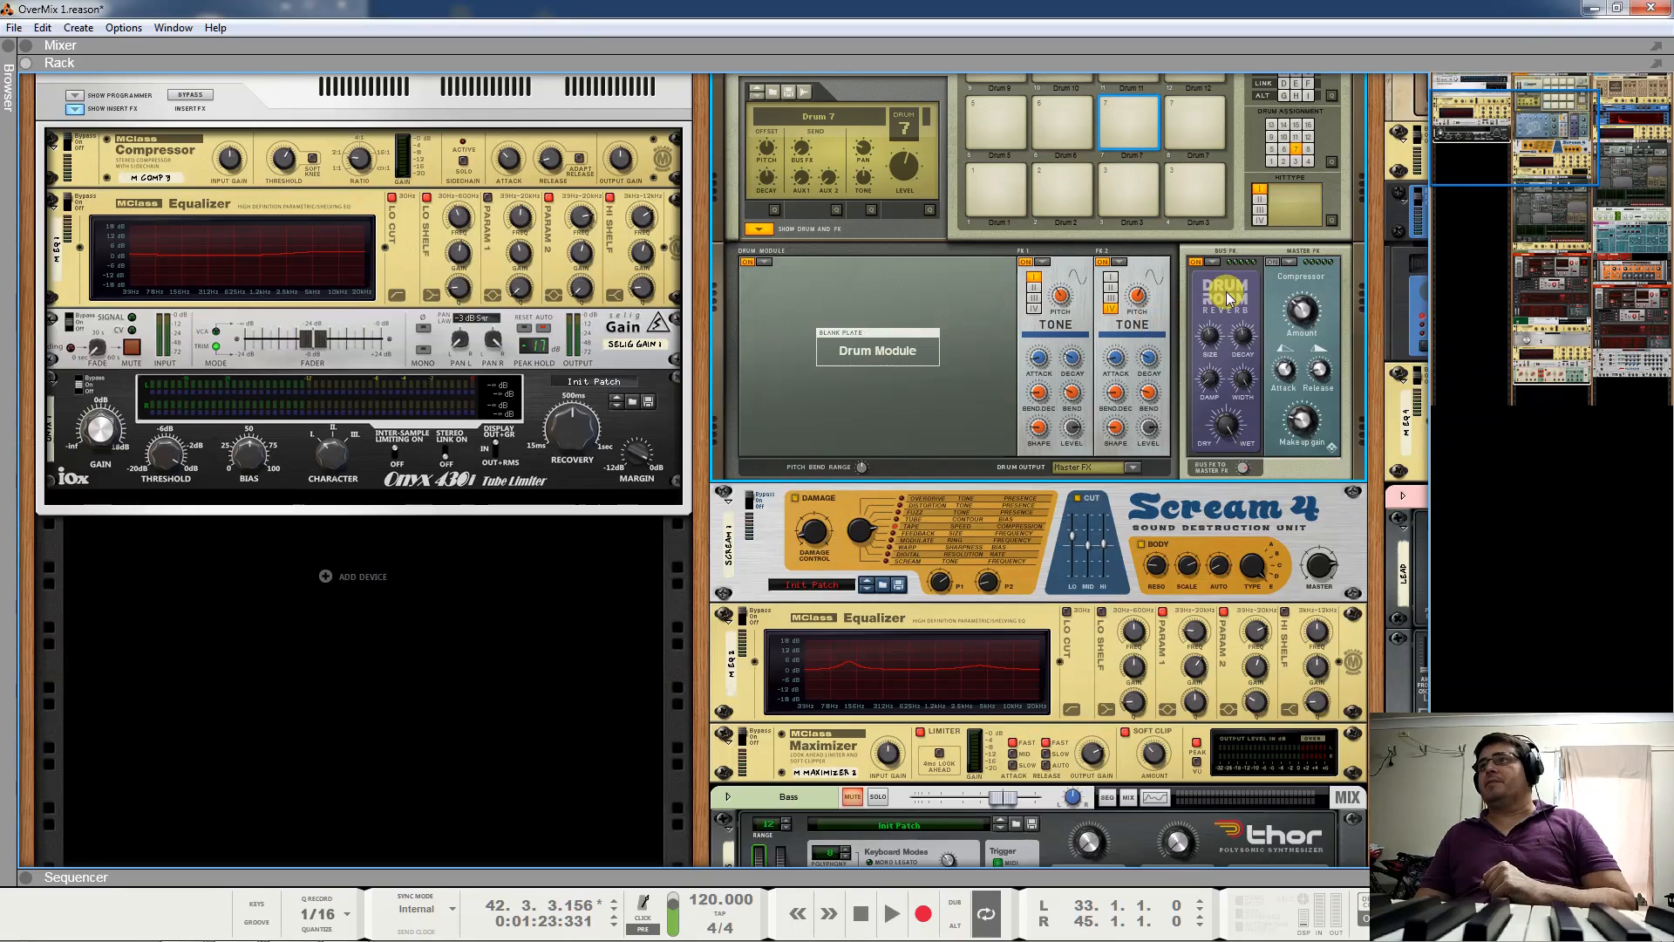
# Play the drum loop and switch Kong's Master FX Compressor on to hear the difference.
pyautogui.press('space')
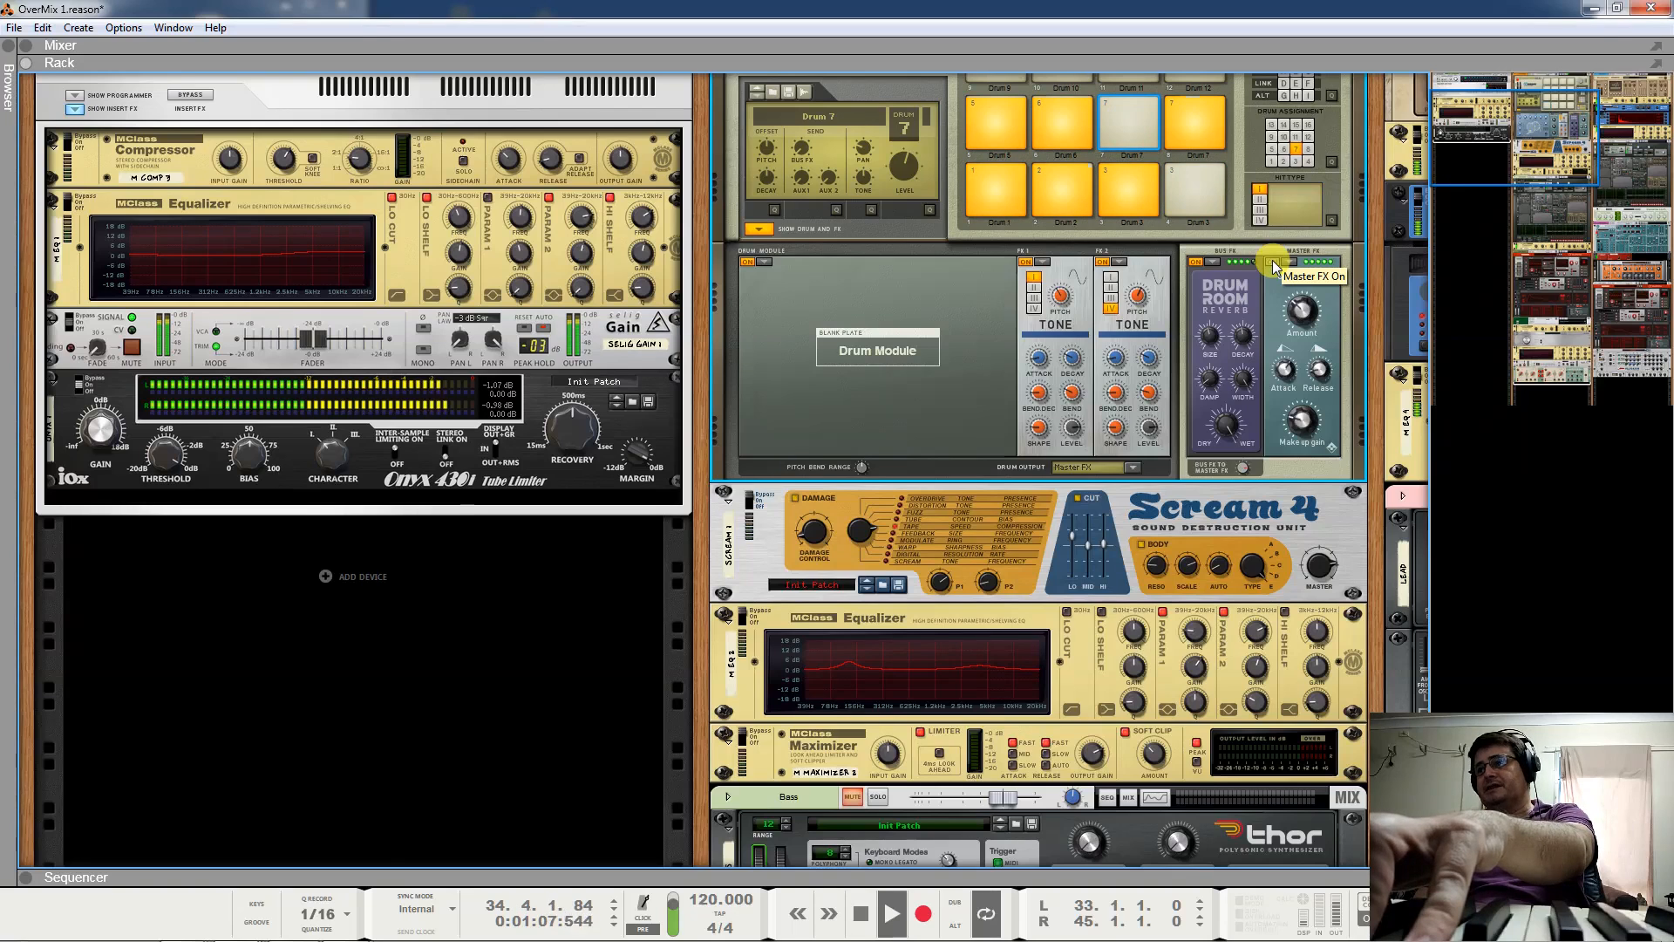
pyautogui.press('space')
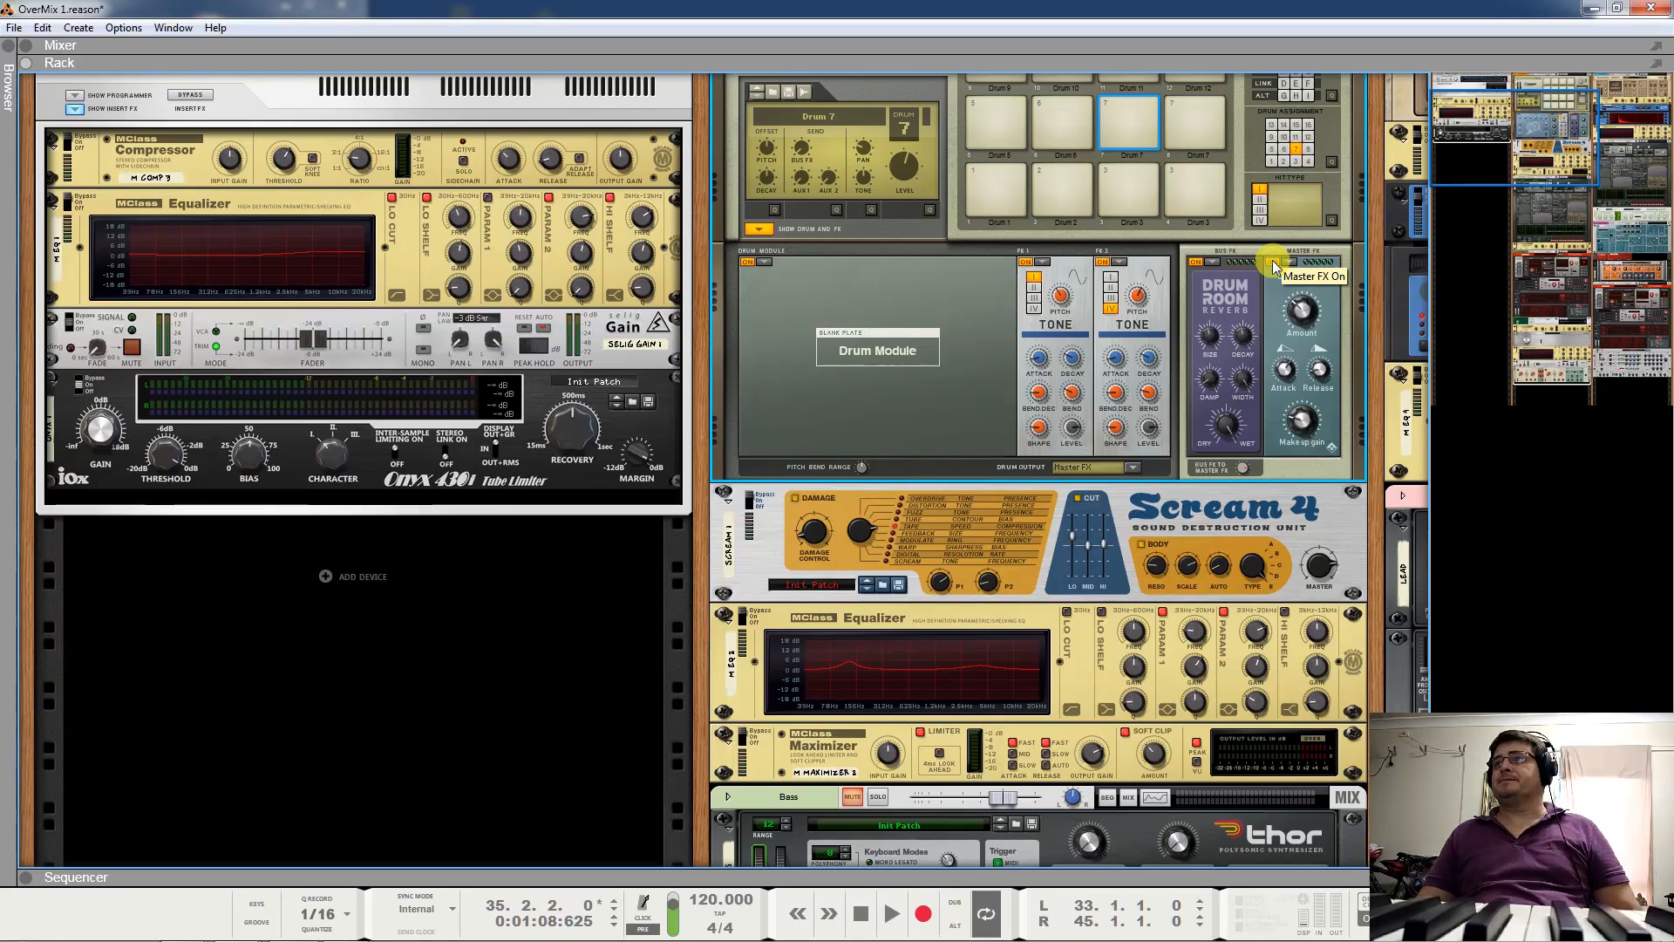
pyautogui.press('space')
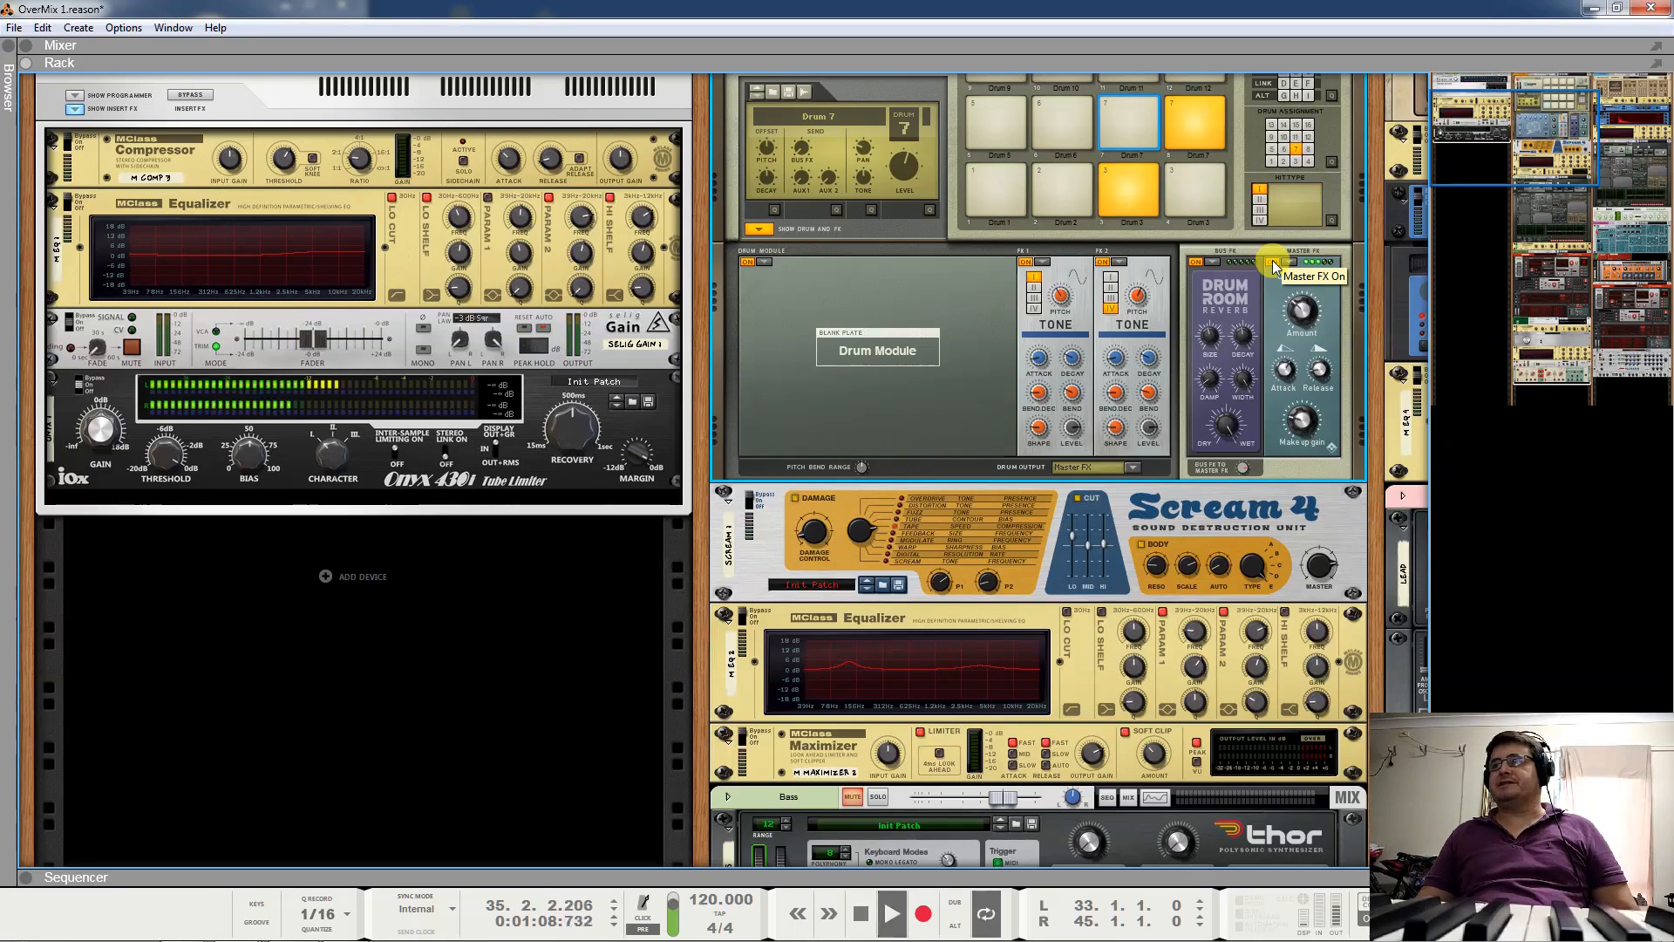
pyautogui.click(1273, 260)
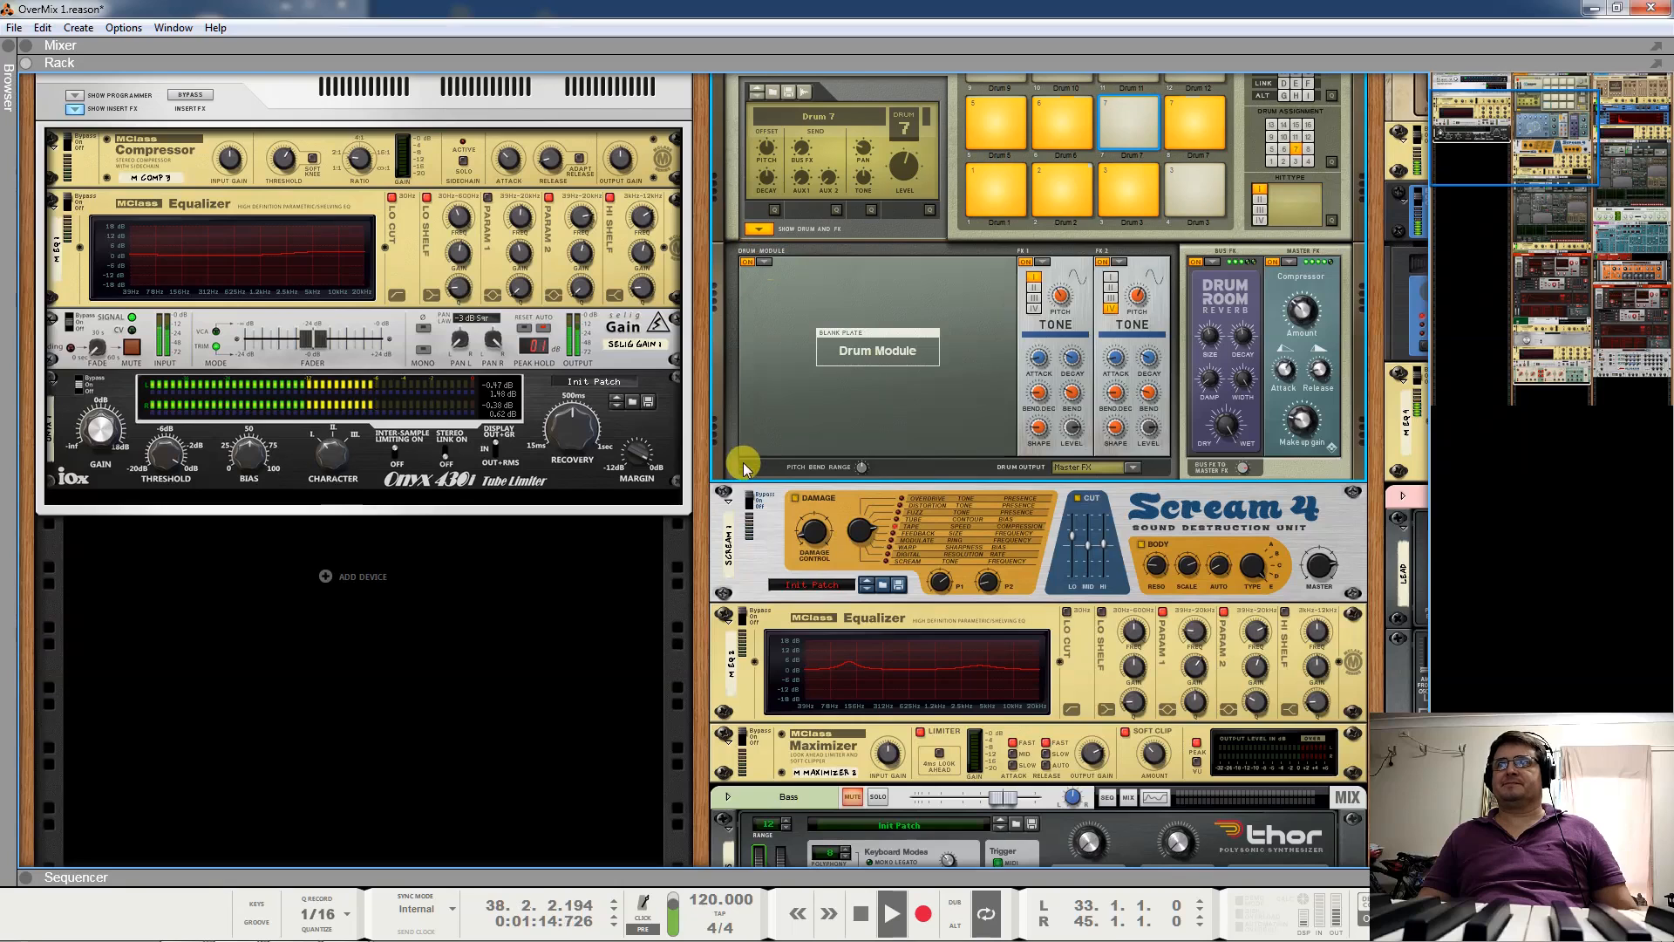
# Re-enable the Drums channel's Scream 4, Equalizer and Maximizer one by one during playback, checking the Equalizer's Param 1 band.
pyautogui.scroll(-2, 759, 244)
pyautogui.click(756, 404)
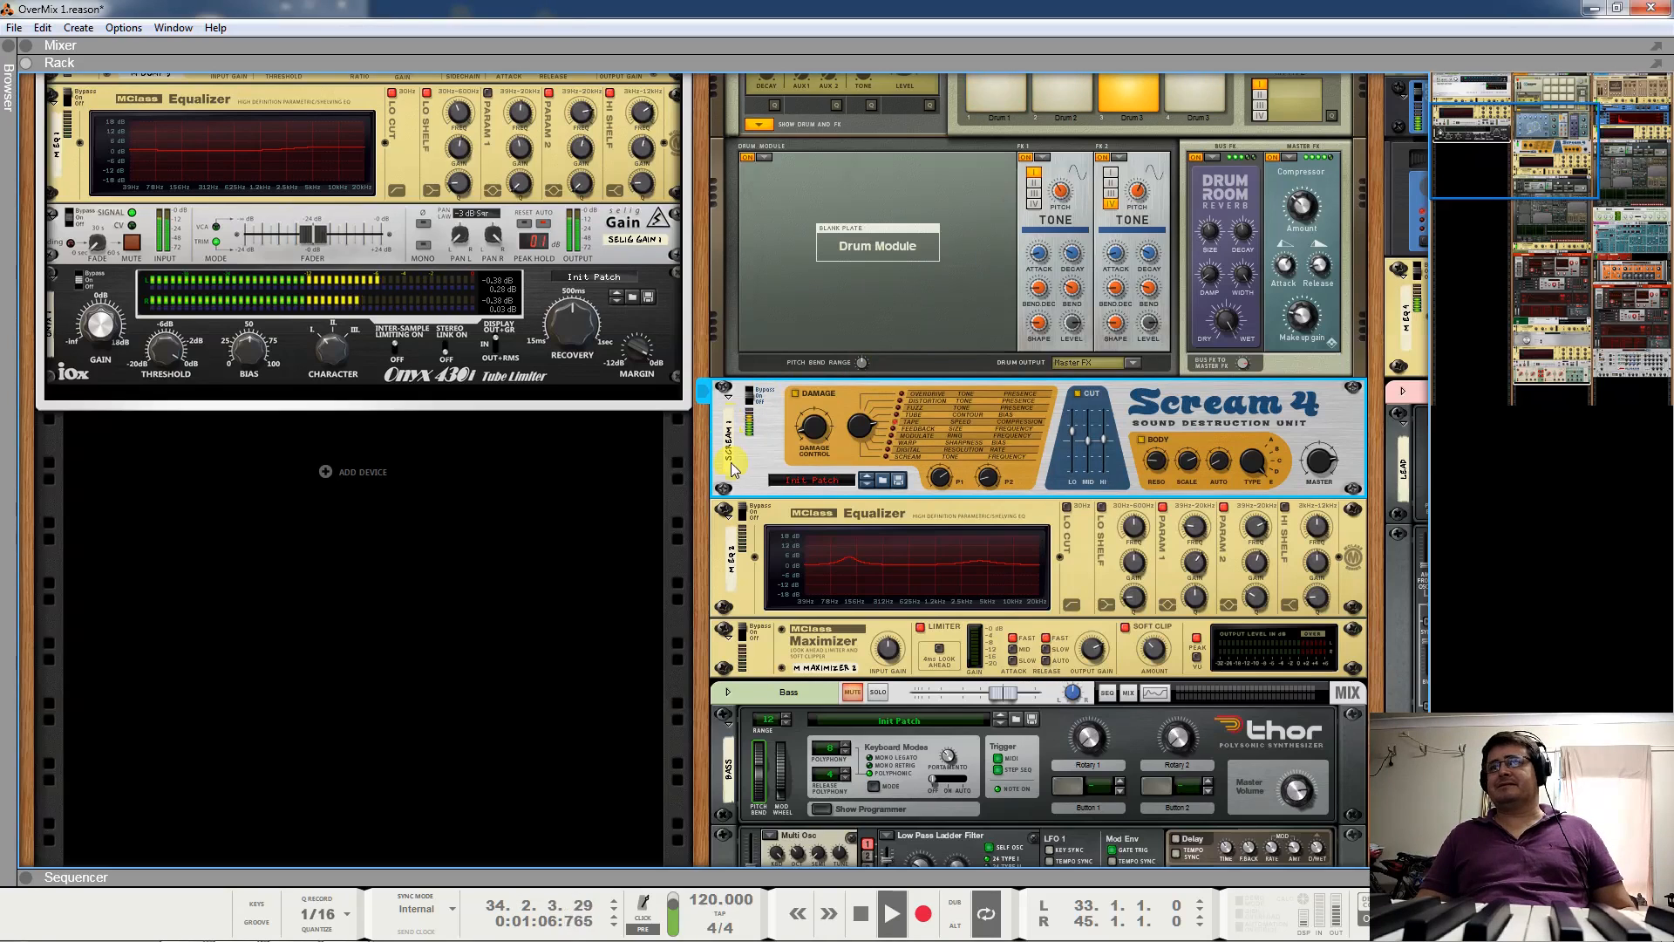
pyautogui.click(744, 513)
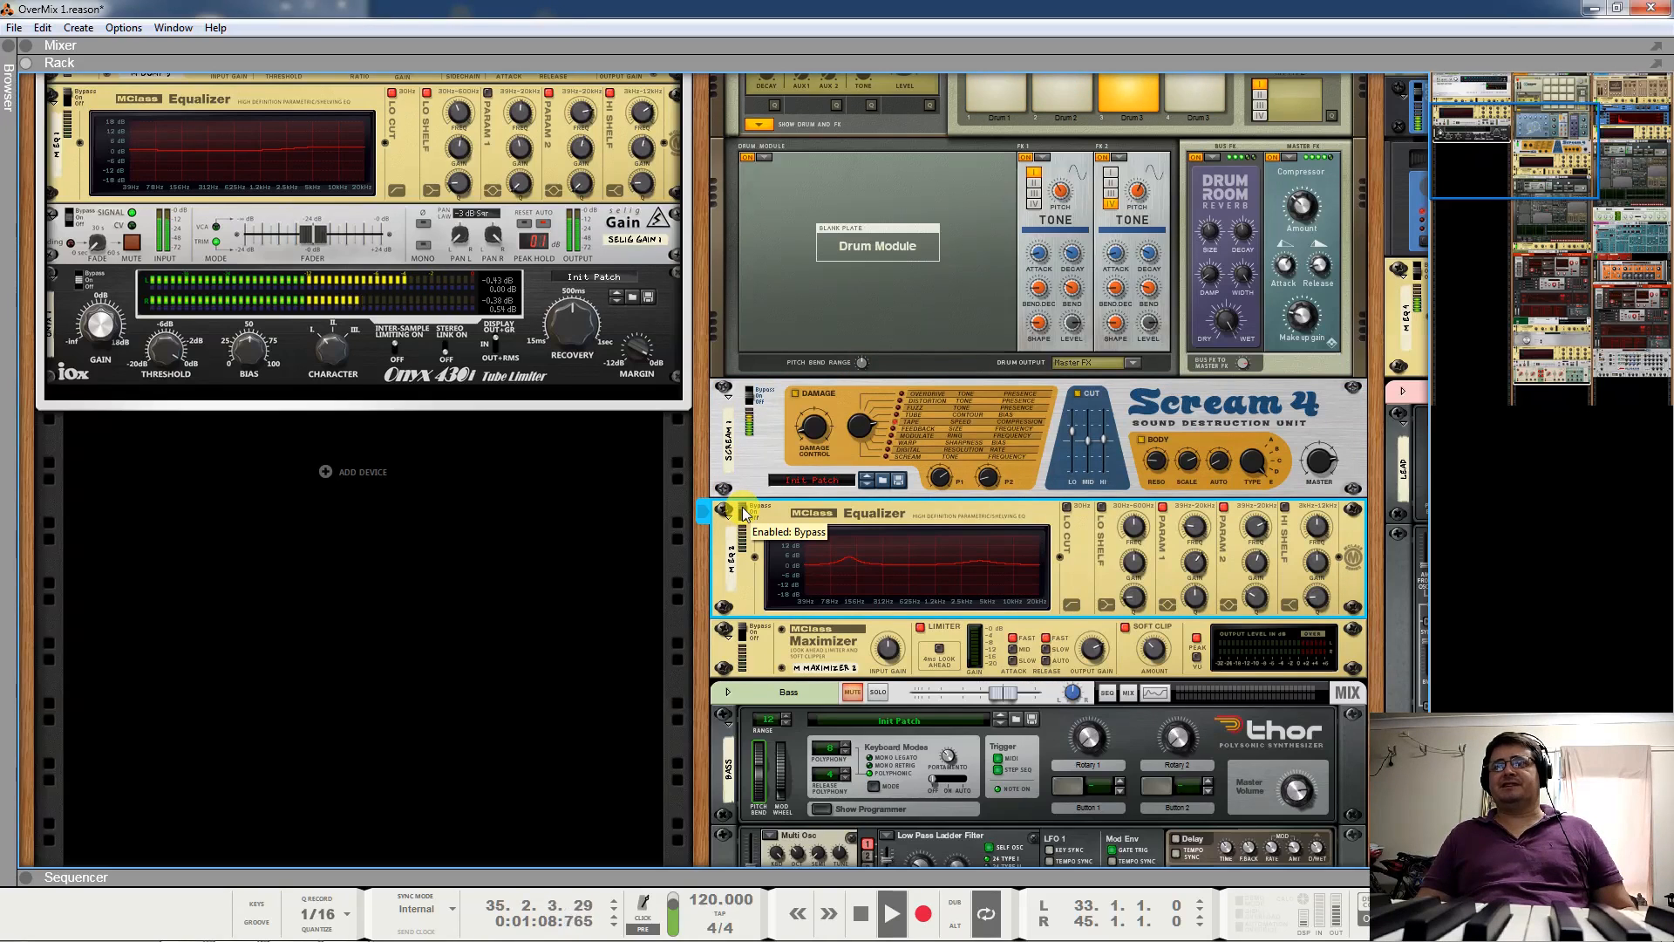
pyautogui.click(1165, 511)
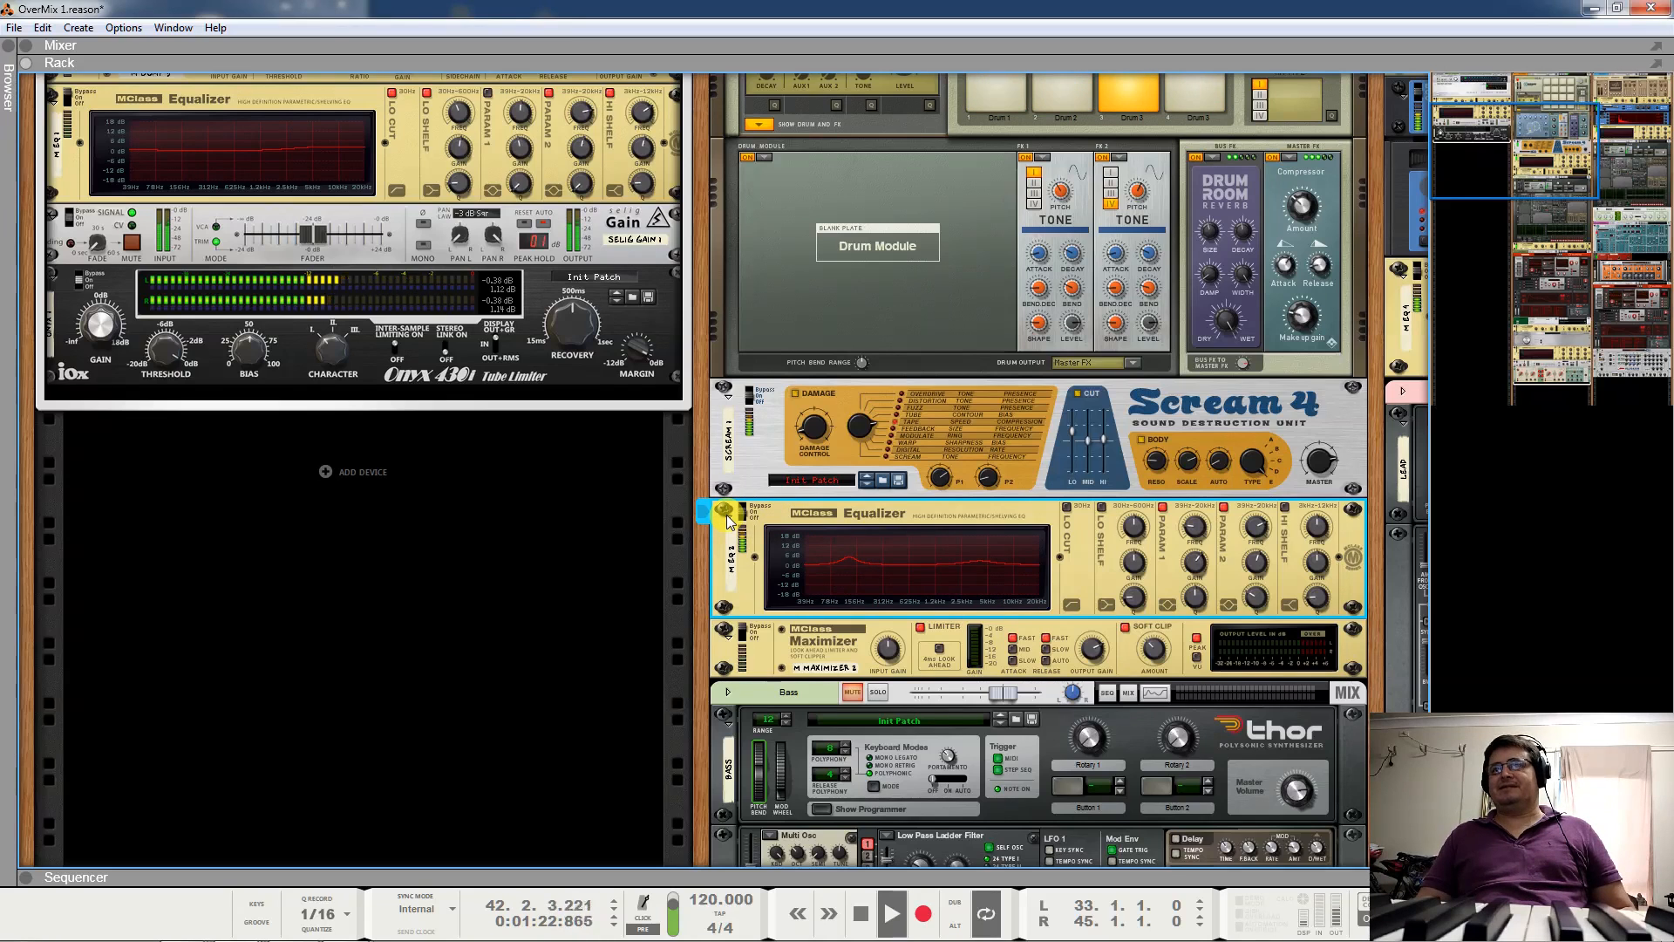
pyautogui.click(744, 633)
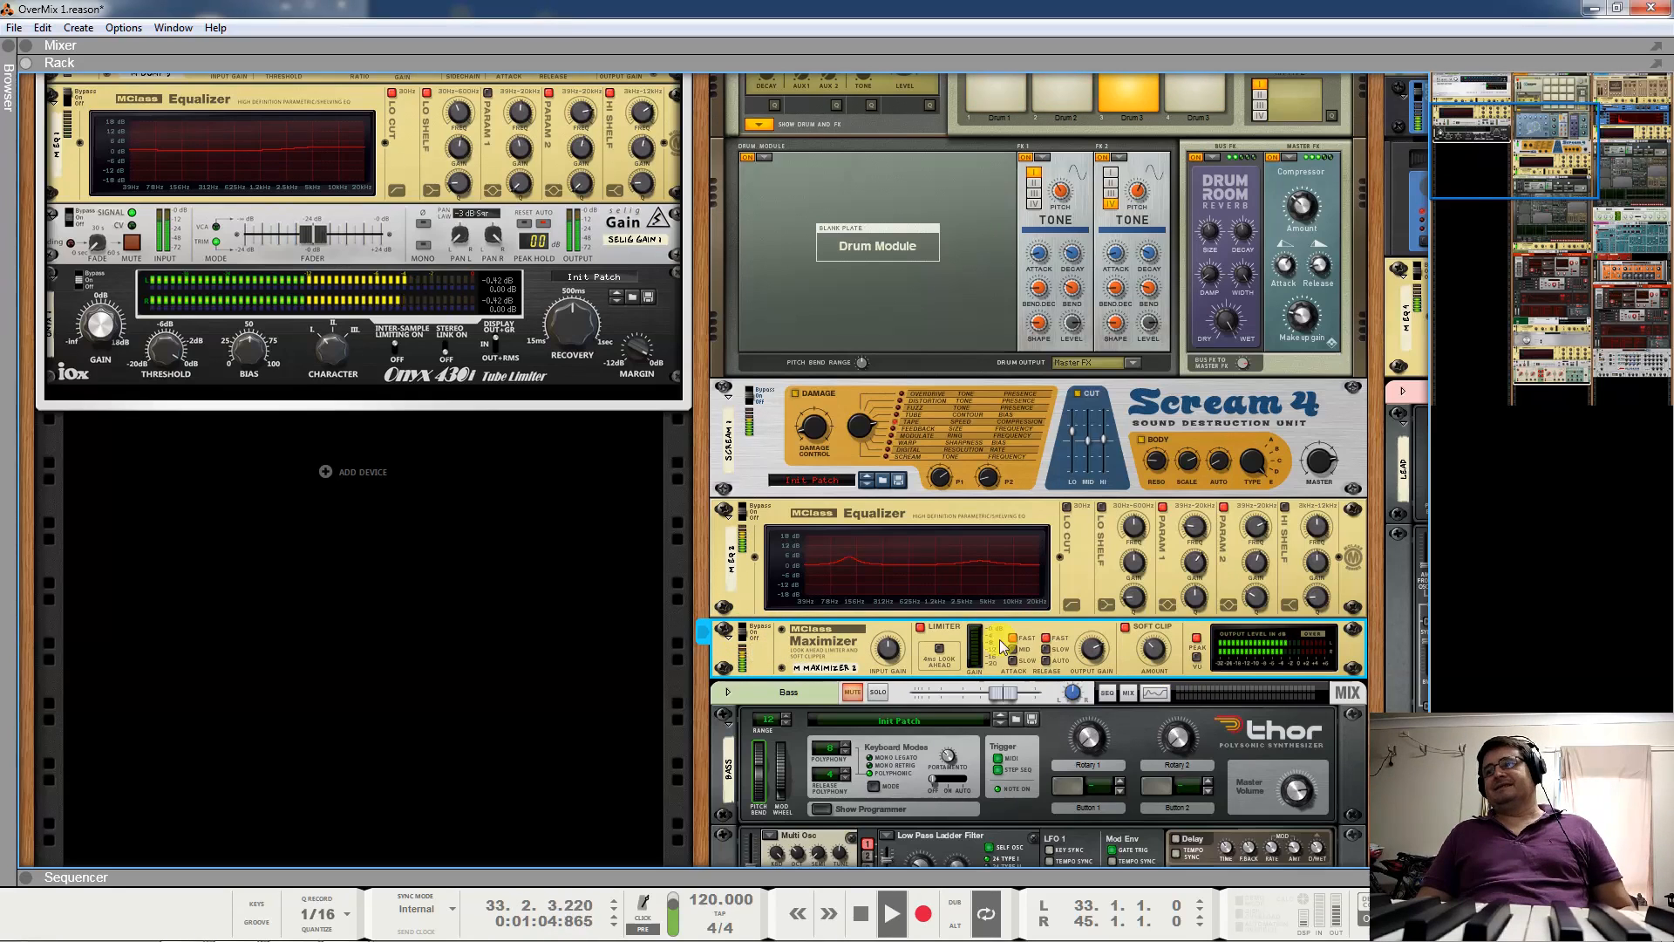
# Collapse the Scream 4, MClass Equalizer and MClass Maximizer devices under Kong.
pyautogui.click(728, 394)
pyautogui.click(730, 435)
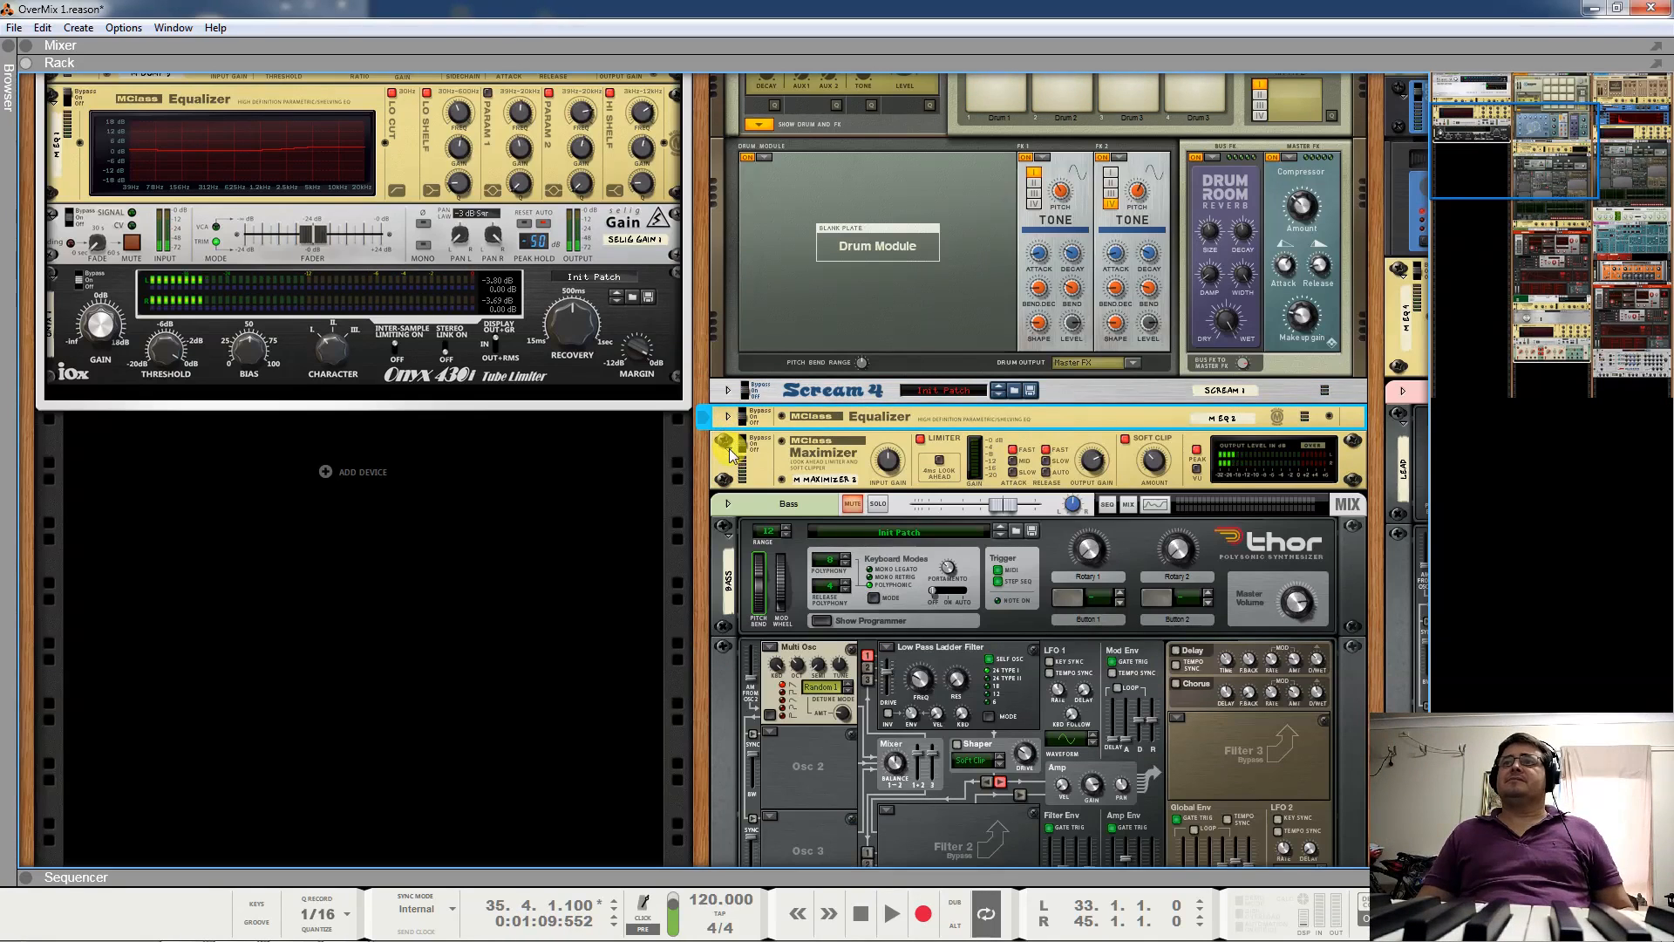
pyautogui.click(728, 437)
# Play the soloed drum loop with all its effects and check the levels on the master meters.
pyautogui.scroll(2, 808, 438)
pyautogui.scroll(1, 804, 426)
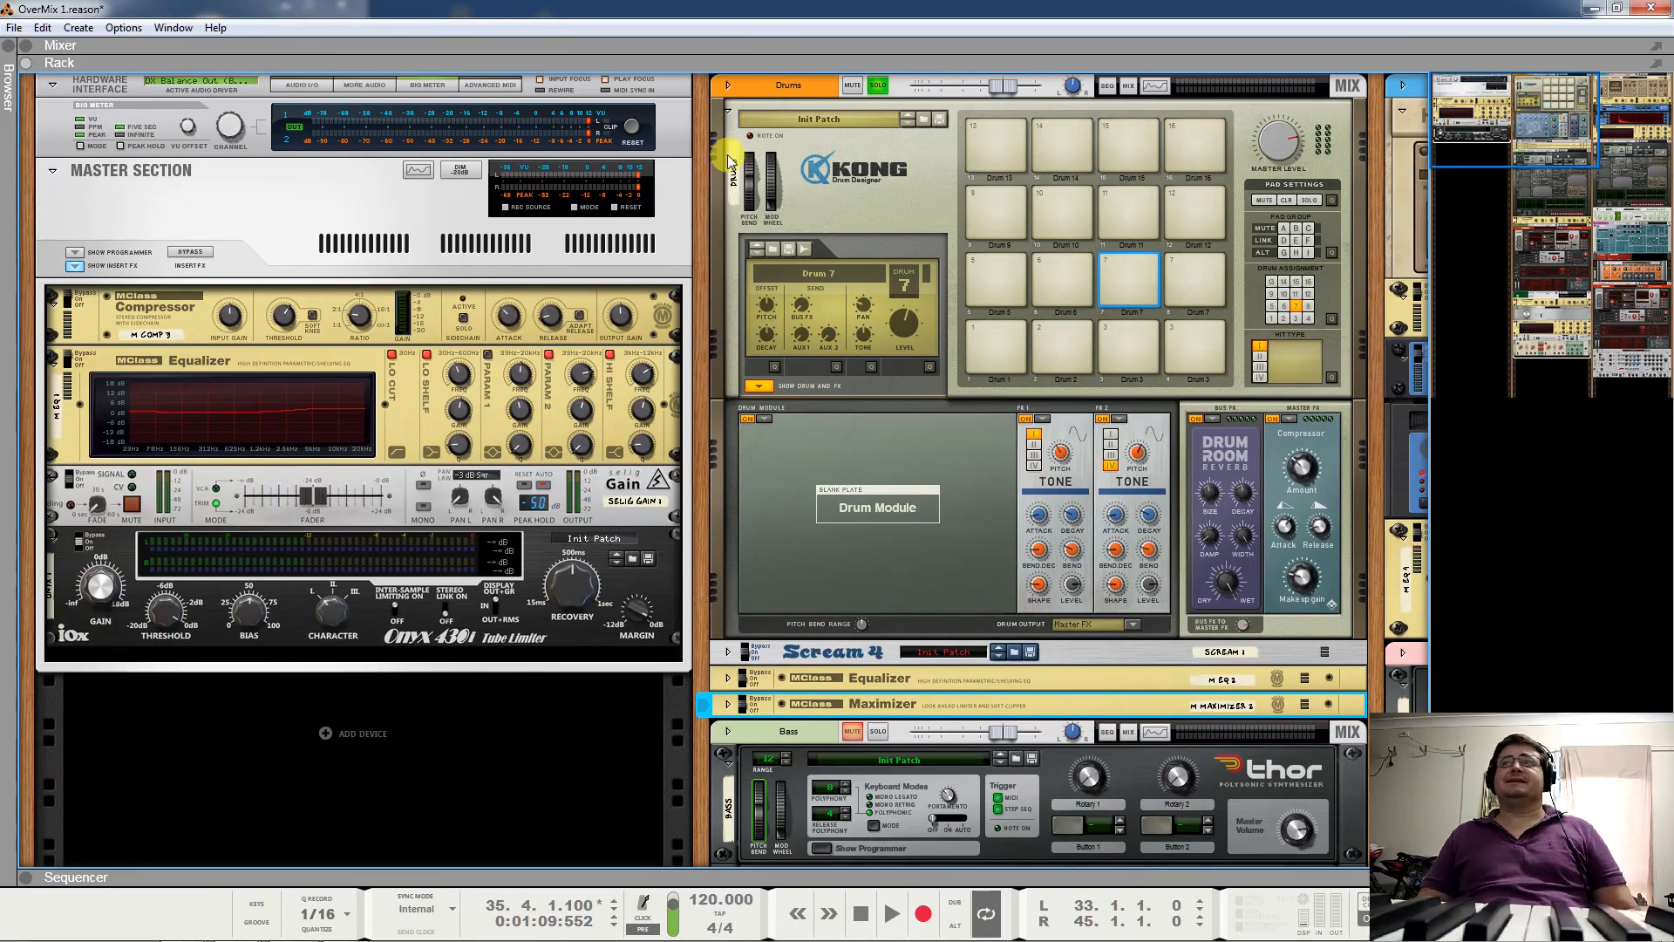
pyautogui.press('space')
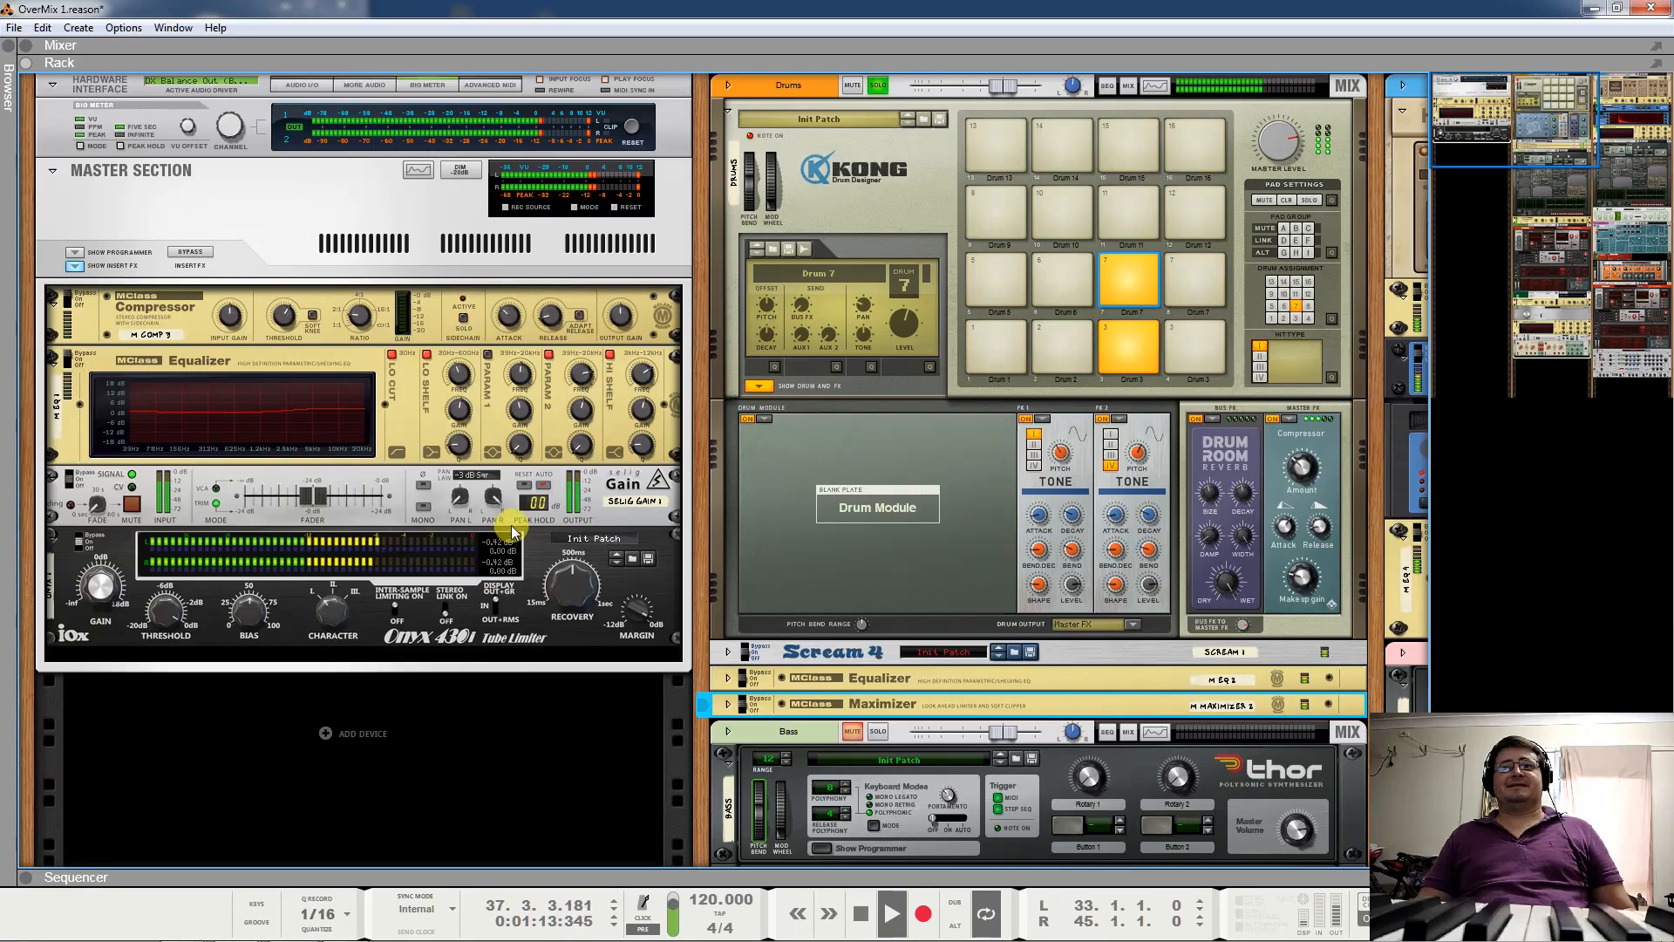
pyautogui.press('space')
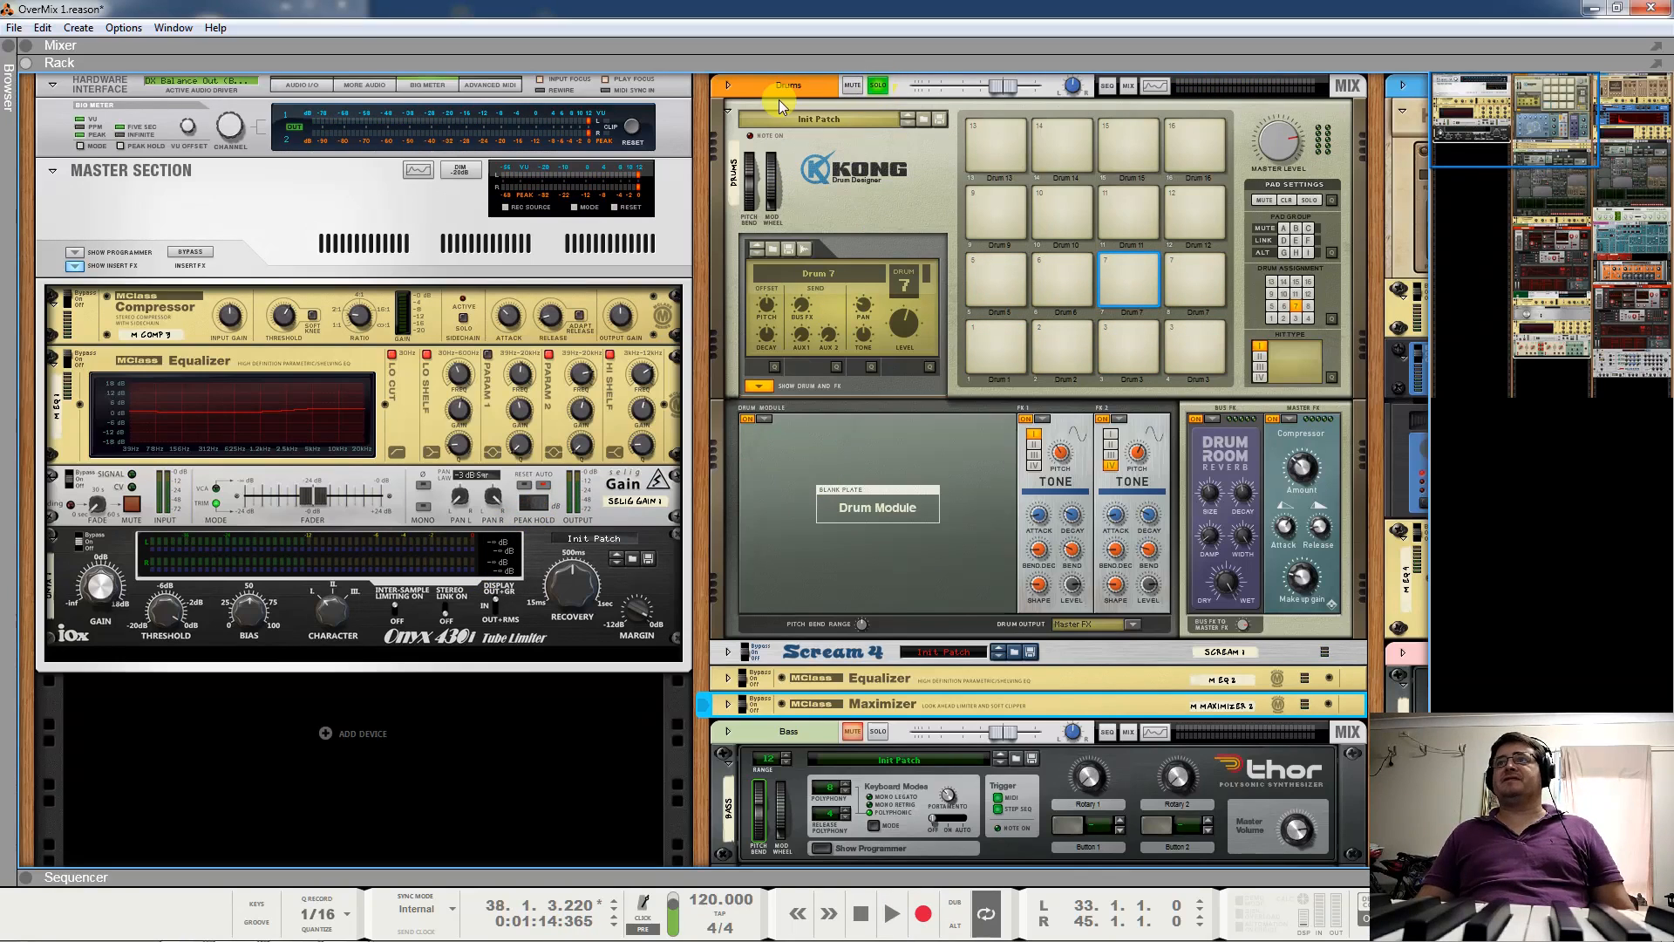
# Collapse Kong and play the loop with the solo switched from the Drums channel to the Bass channel.
pyautogui.click(731, 112)
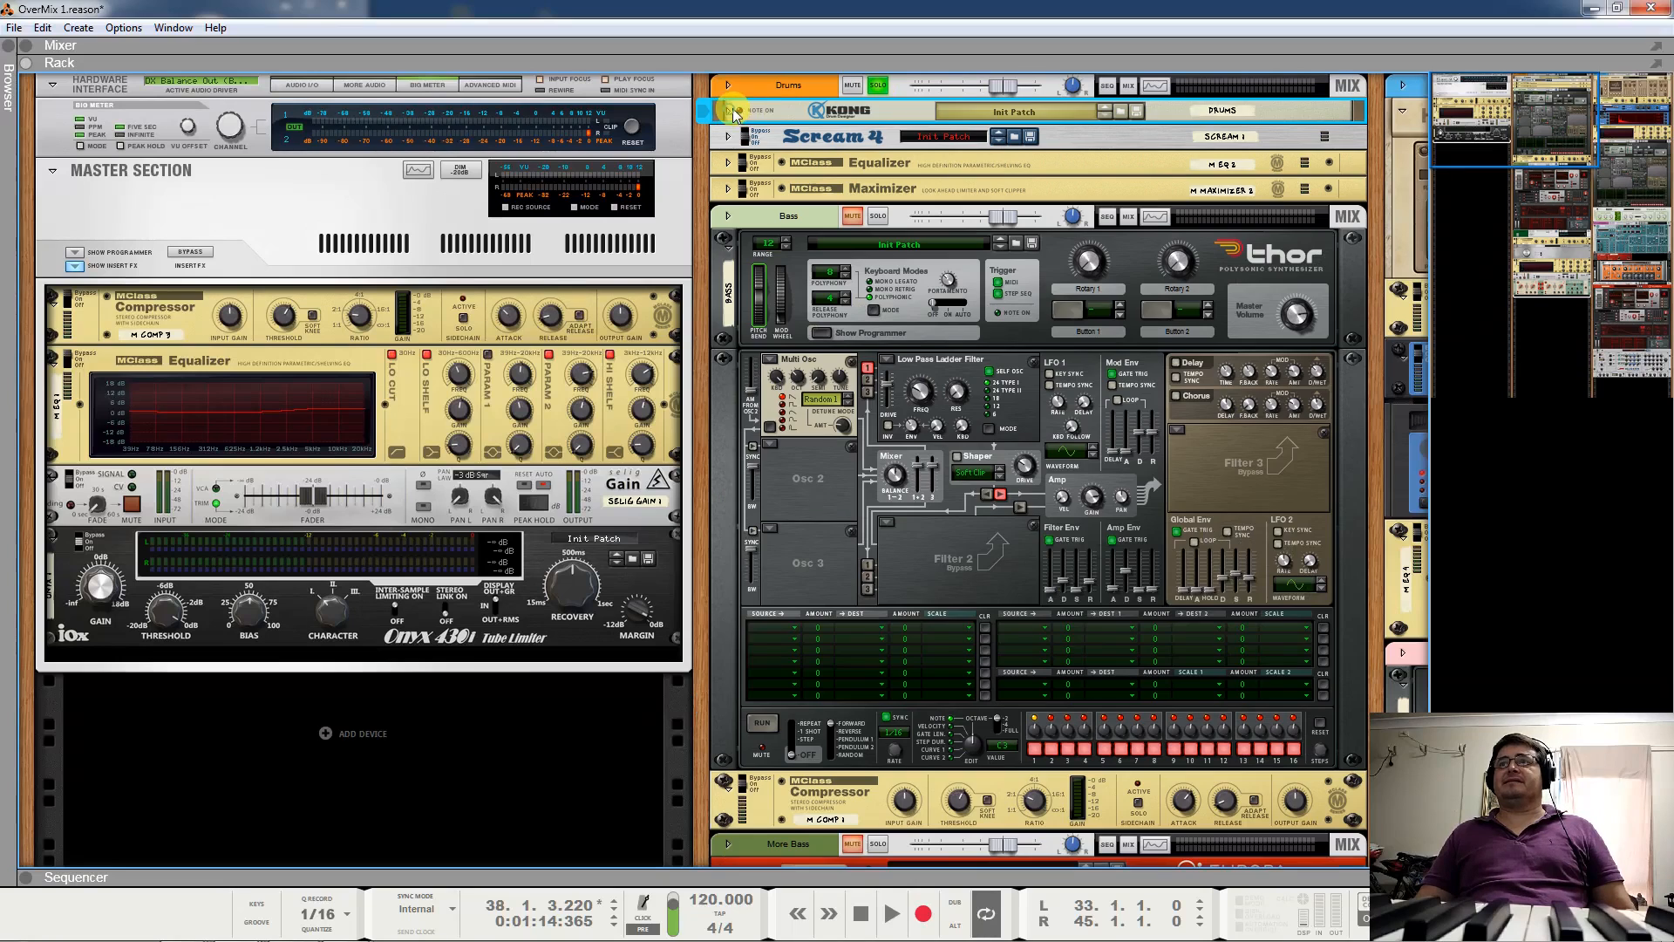
pyautogui.click(875, 88)
pyautogui.click(877, 217)
pyautogui.press('space')
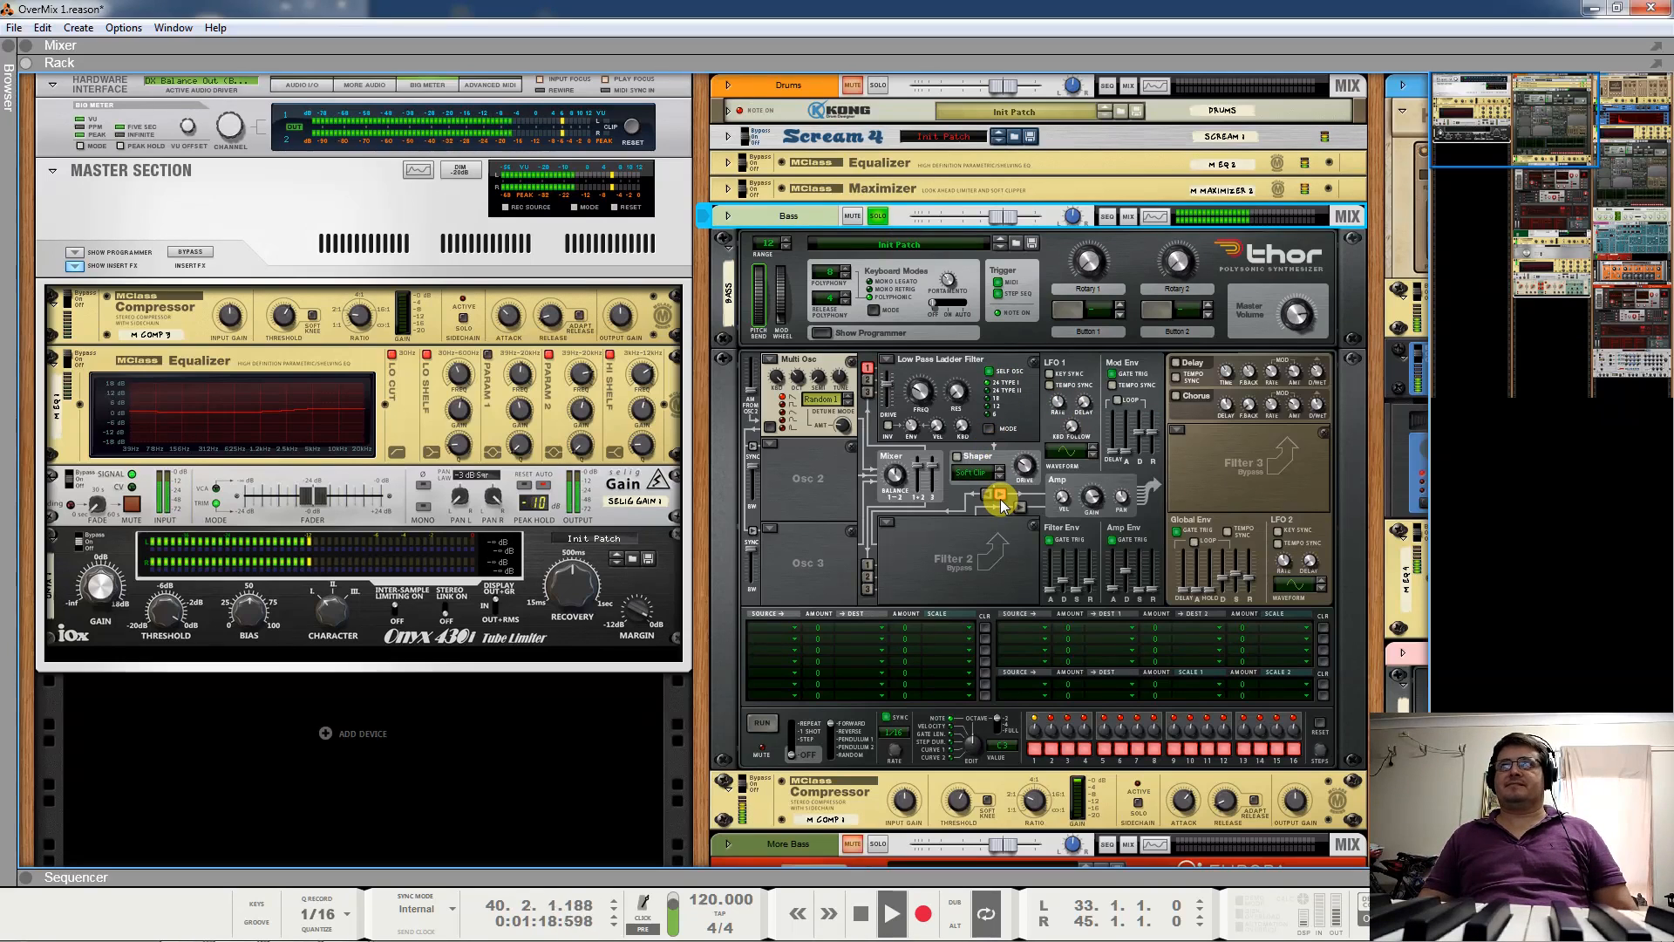
# Turn on the MClass Compressor under the Bass channel's Thor and compare the sound while the soloed loop plays.
pyautogui.scroll(-2, 1001, 499)
pyautogui.scroll(-2, 1001, 499)
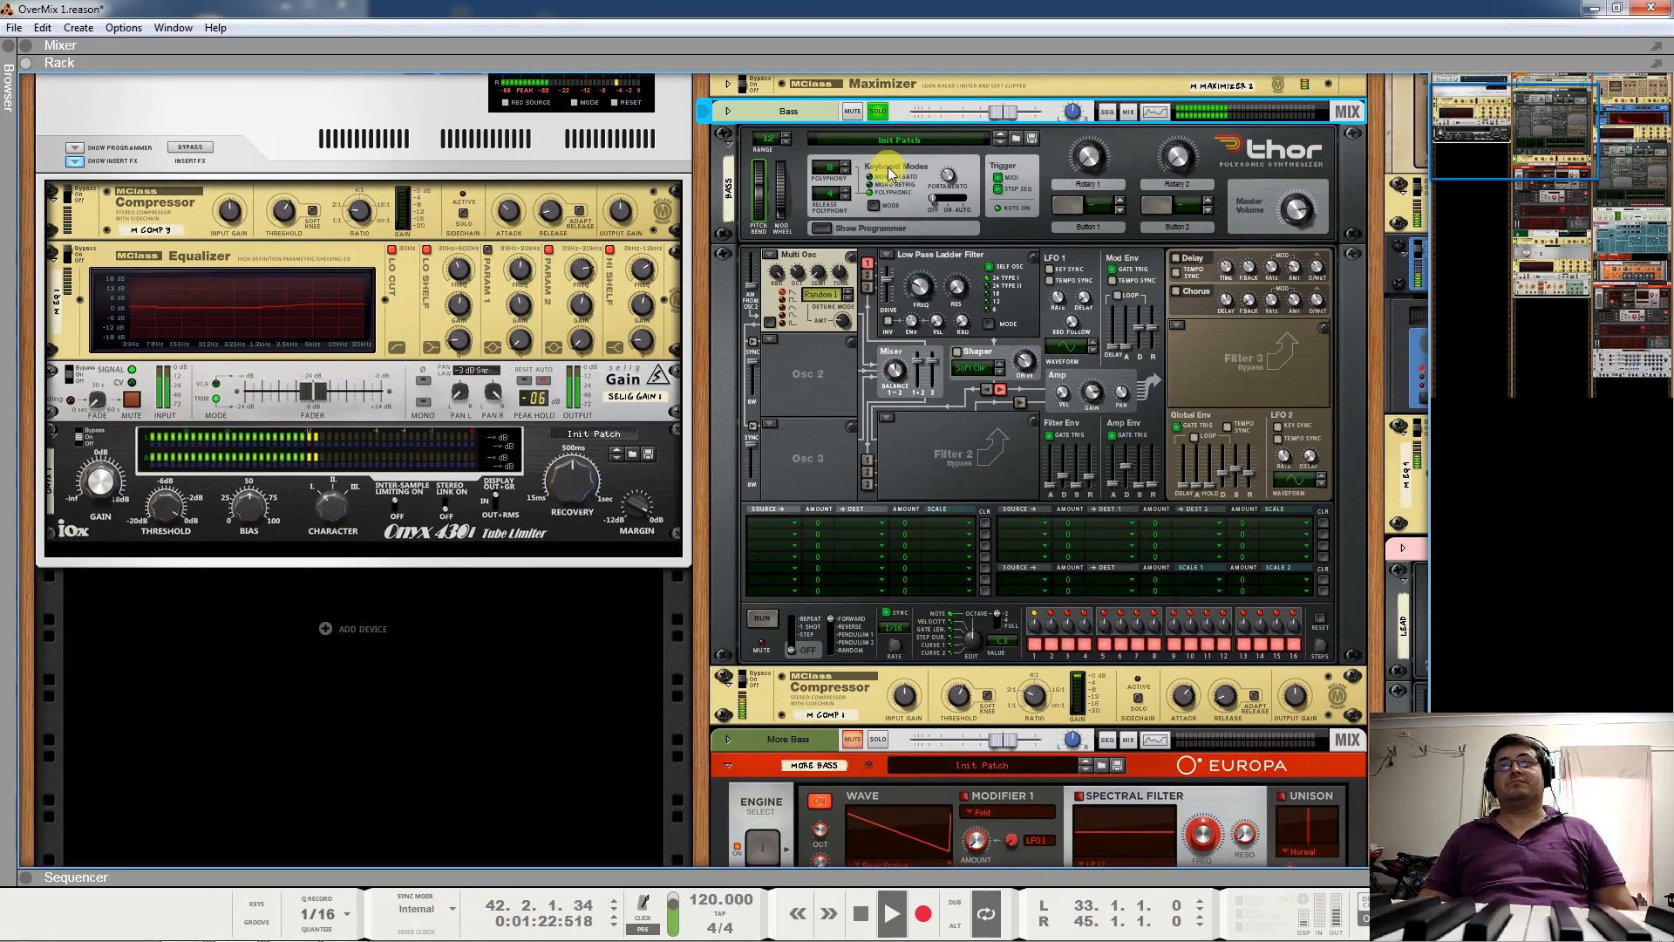
pyautogui.click(752, 679)
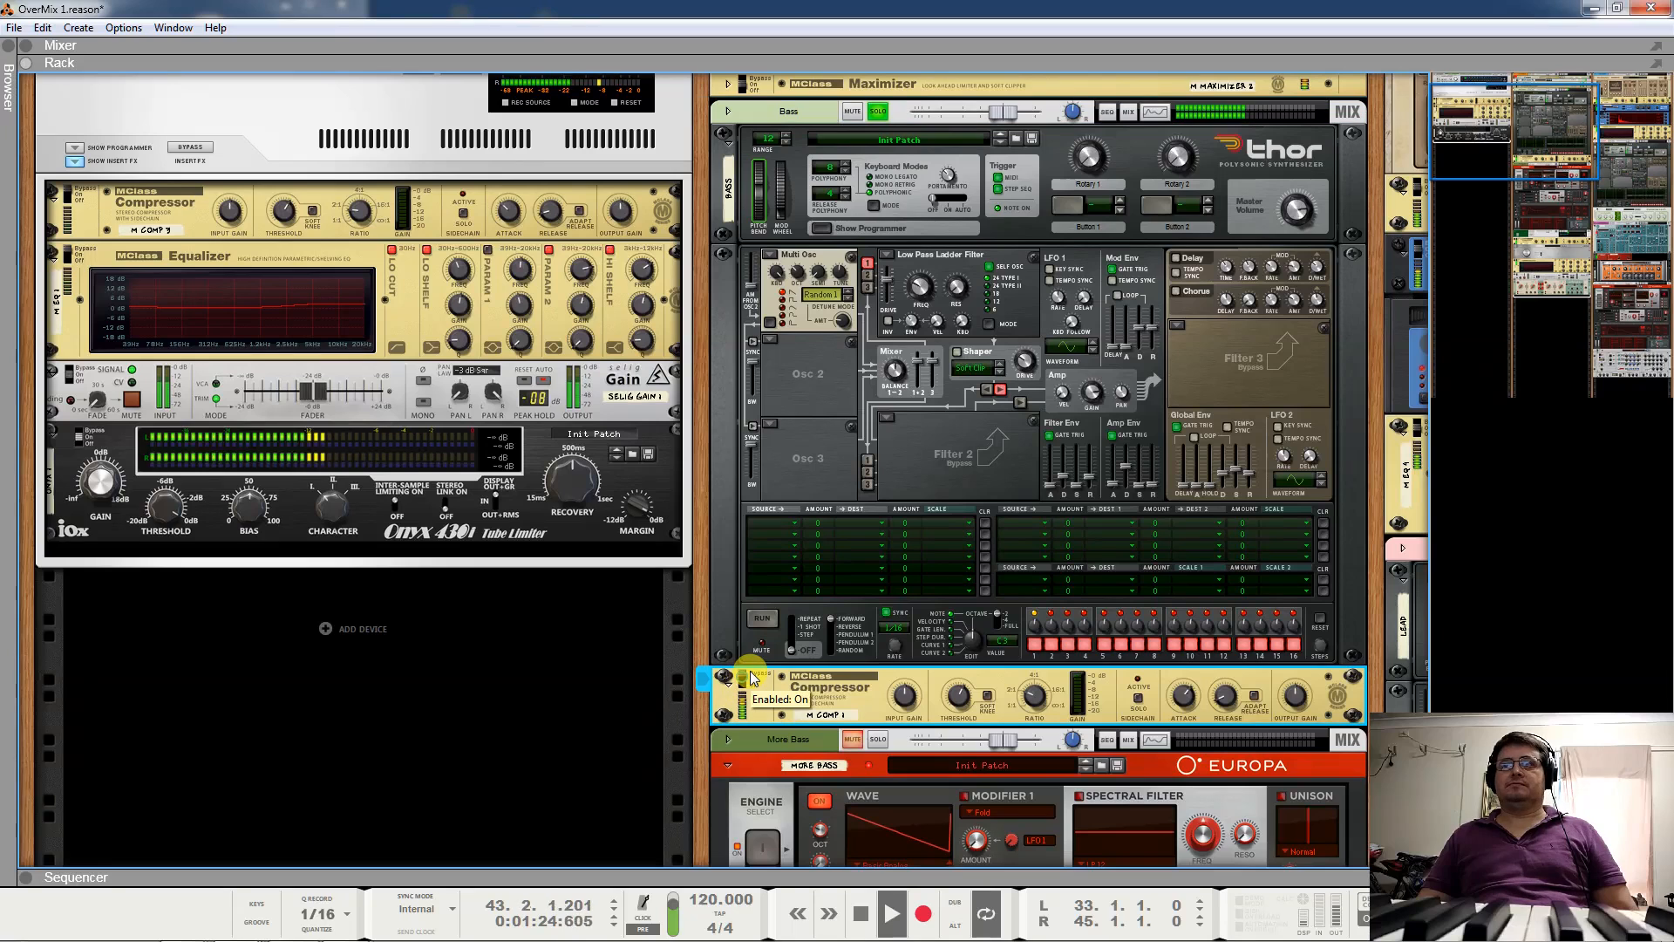
pyautogui.click(751, 678)
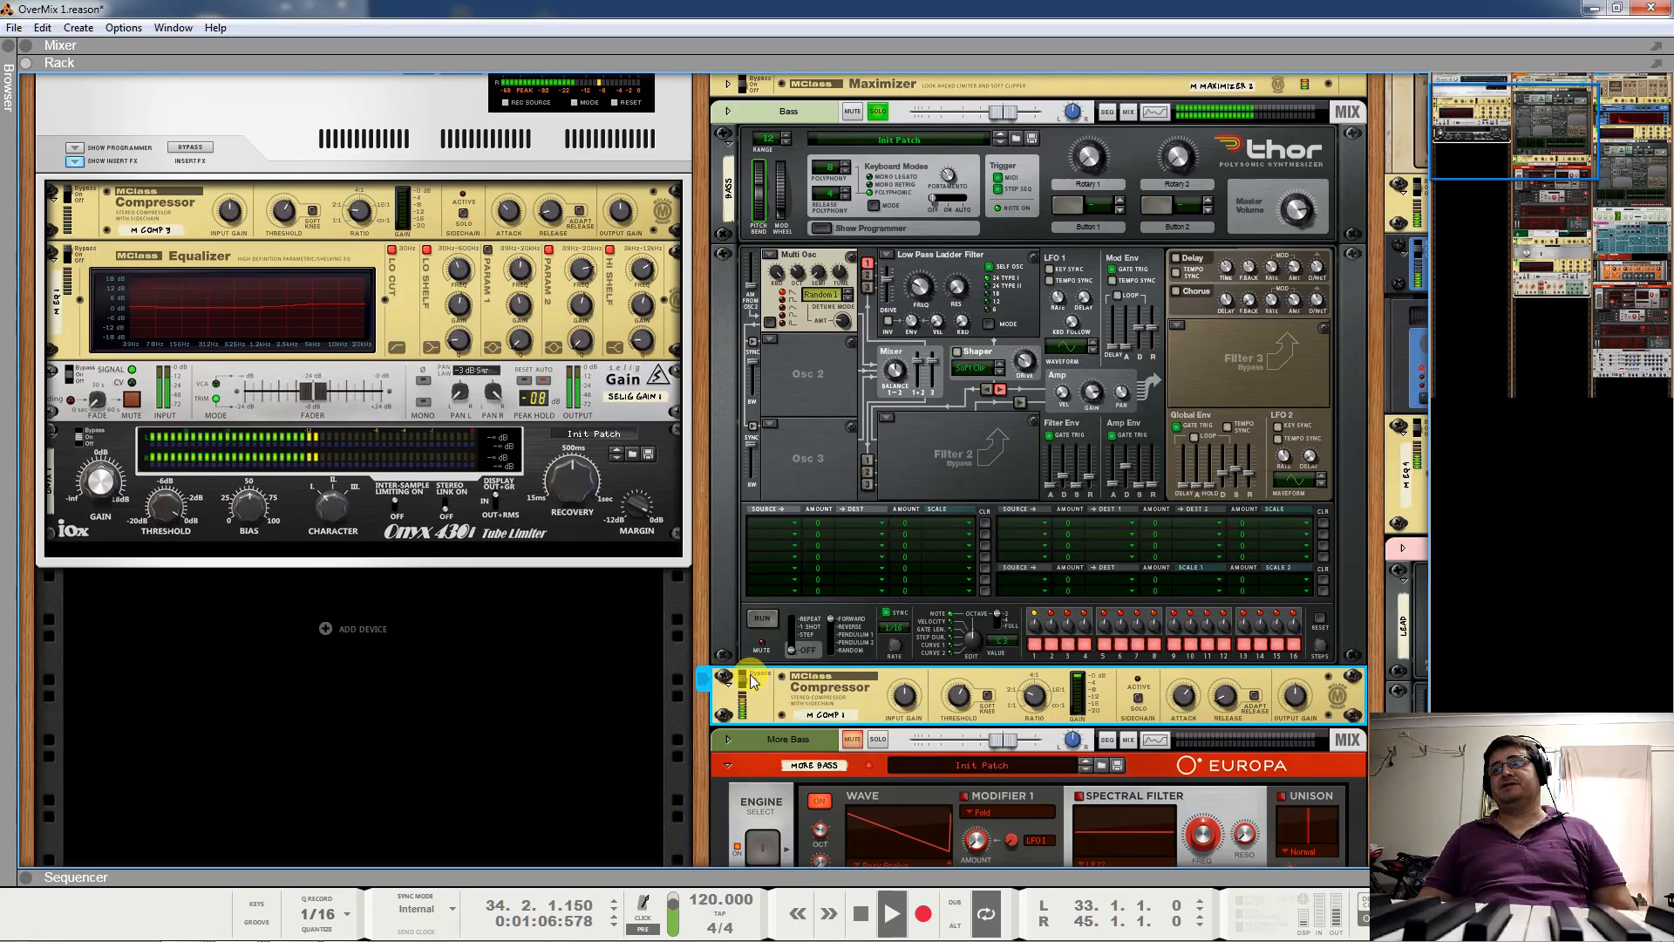
# Collapse Thor and its Compressor, and switch the solo from the Bass channel to the More Bass channel.
pyautogui.click(728, 140)
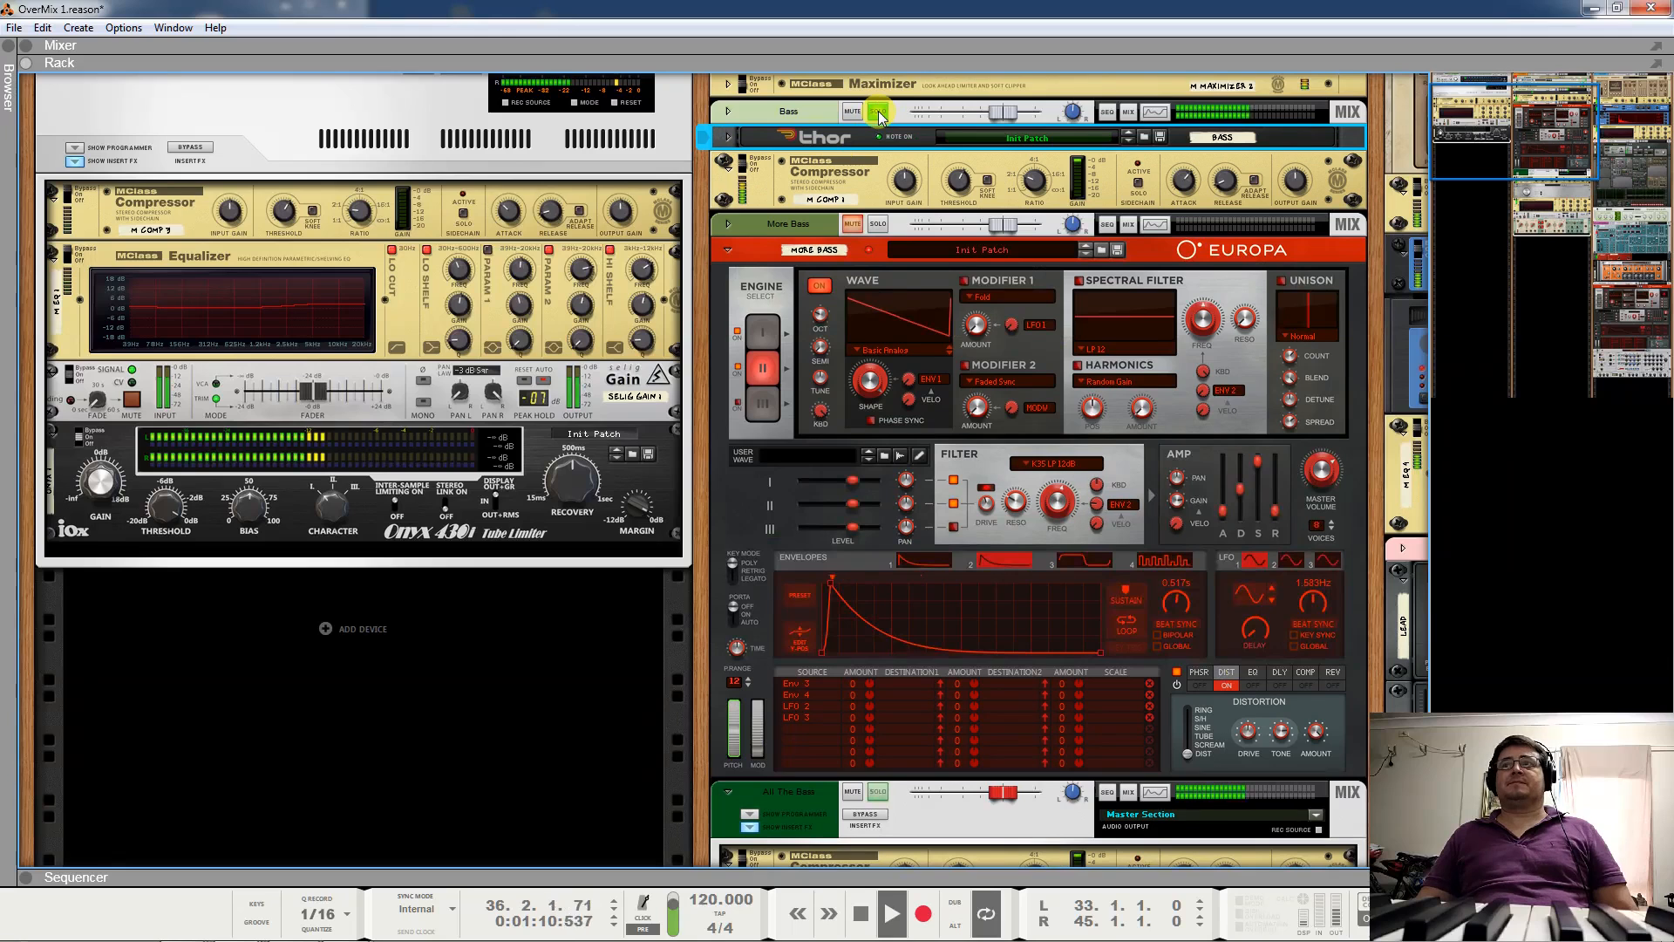
pyautogui.click(725, 162)
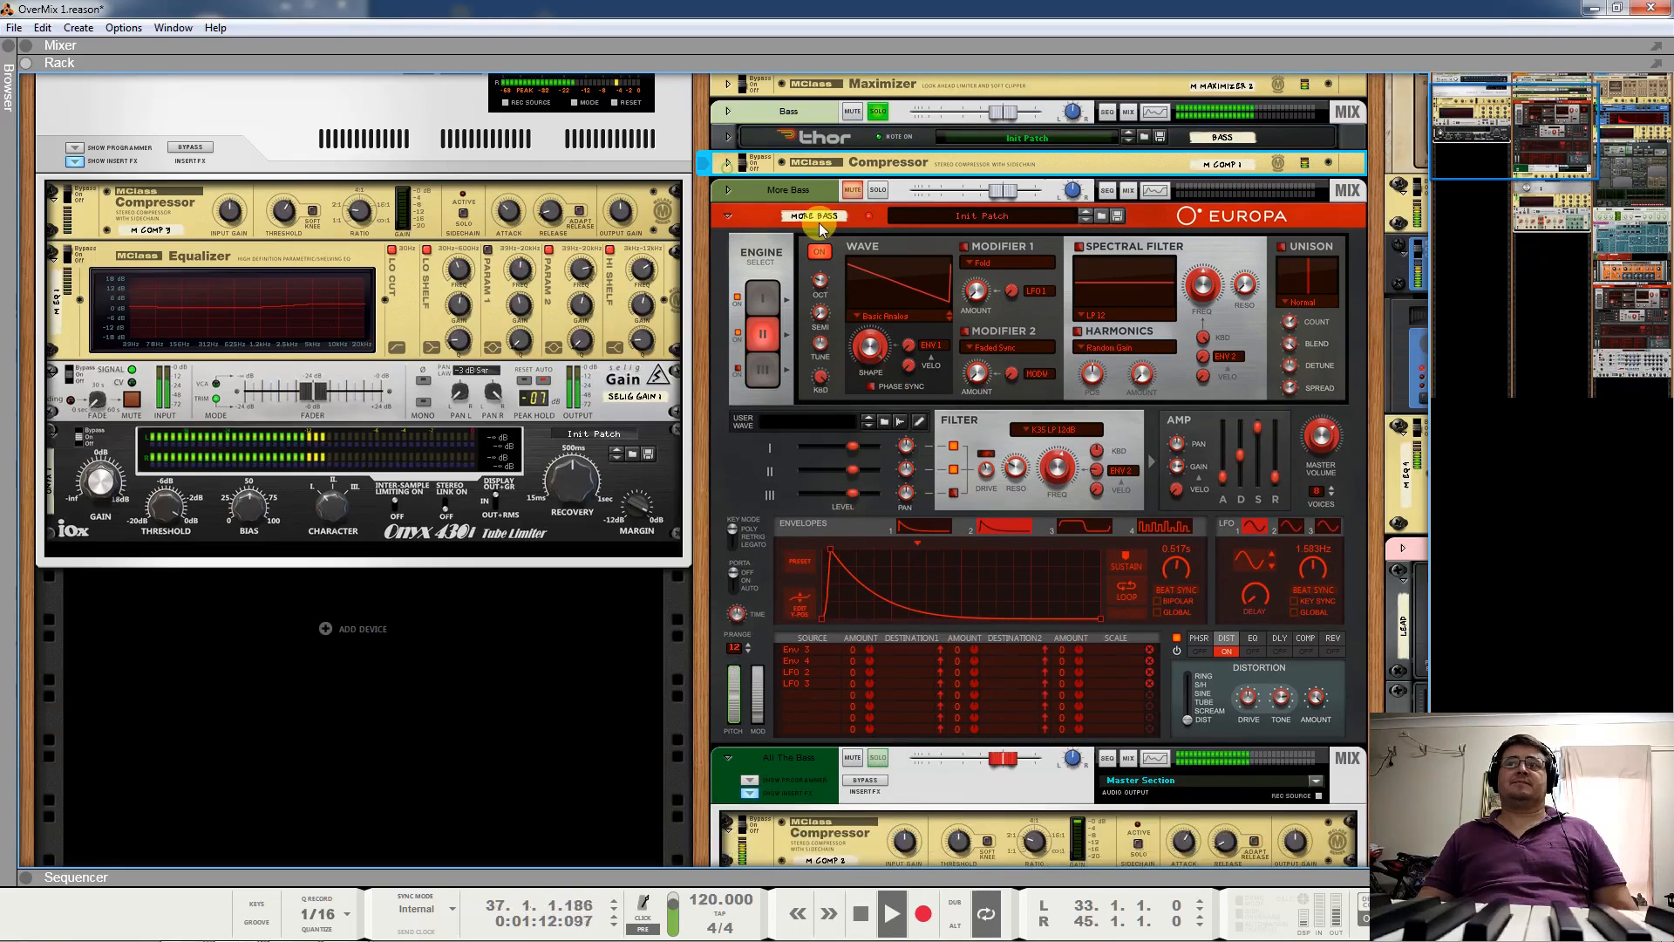
pyautogui.click(878, 191)
pyautogui.click(879, 111)
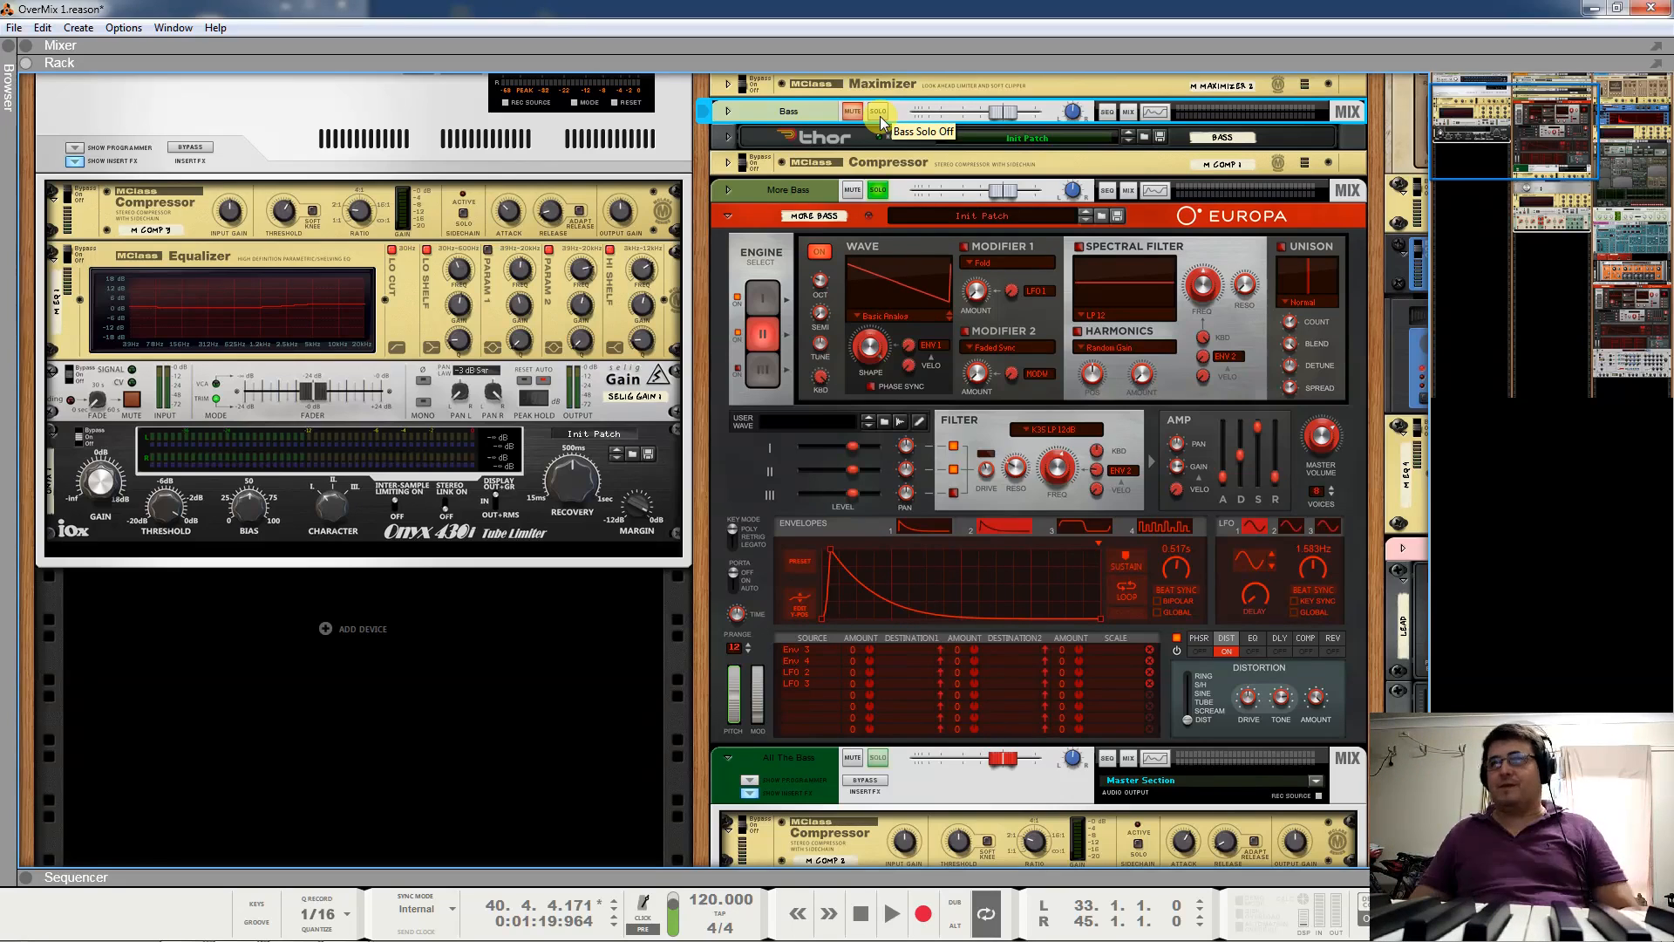
# Turn off the More Bass solo and collapse Europa after checking its distortion effect.
pyautogui.click(879, 190)
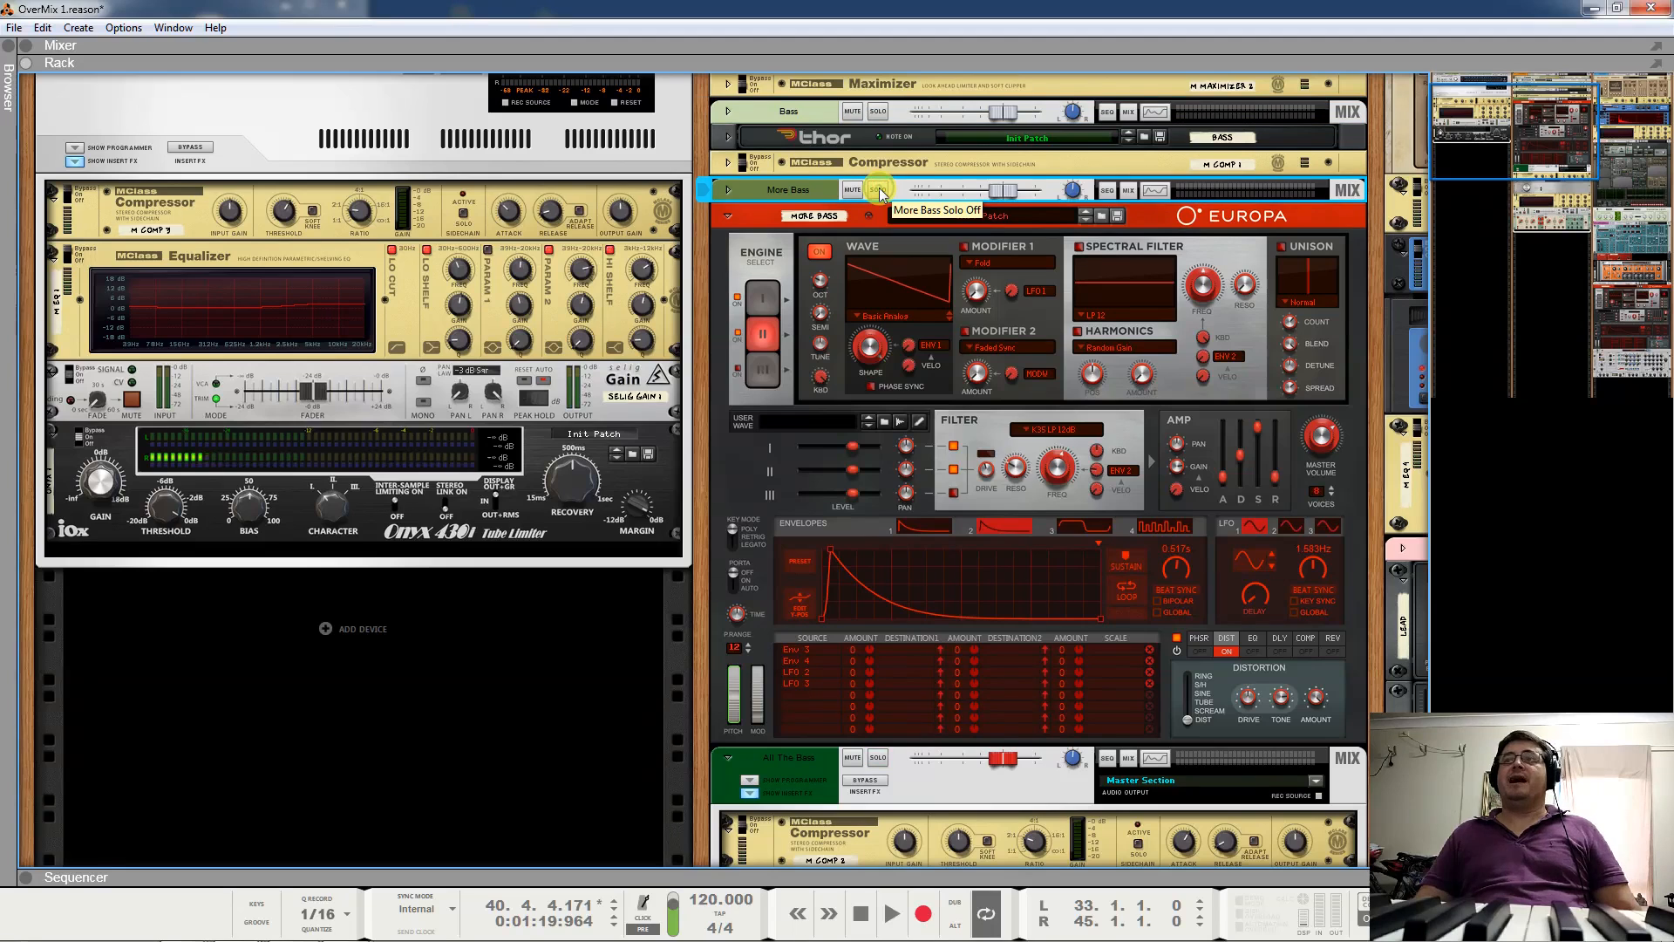
pyautogui.click(1226, 652)
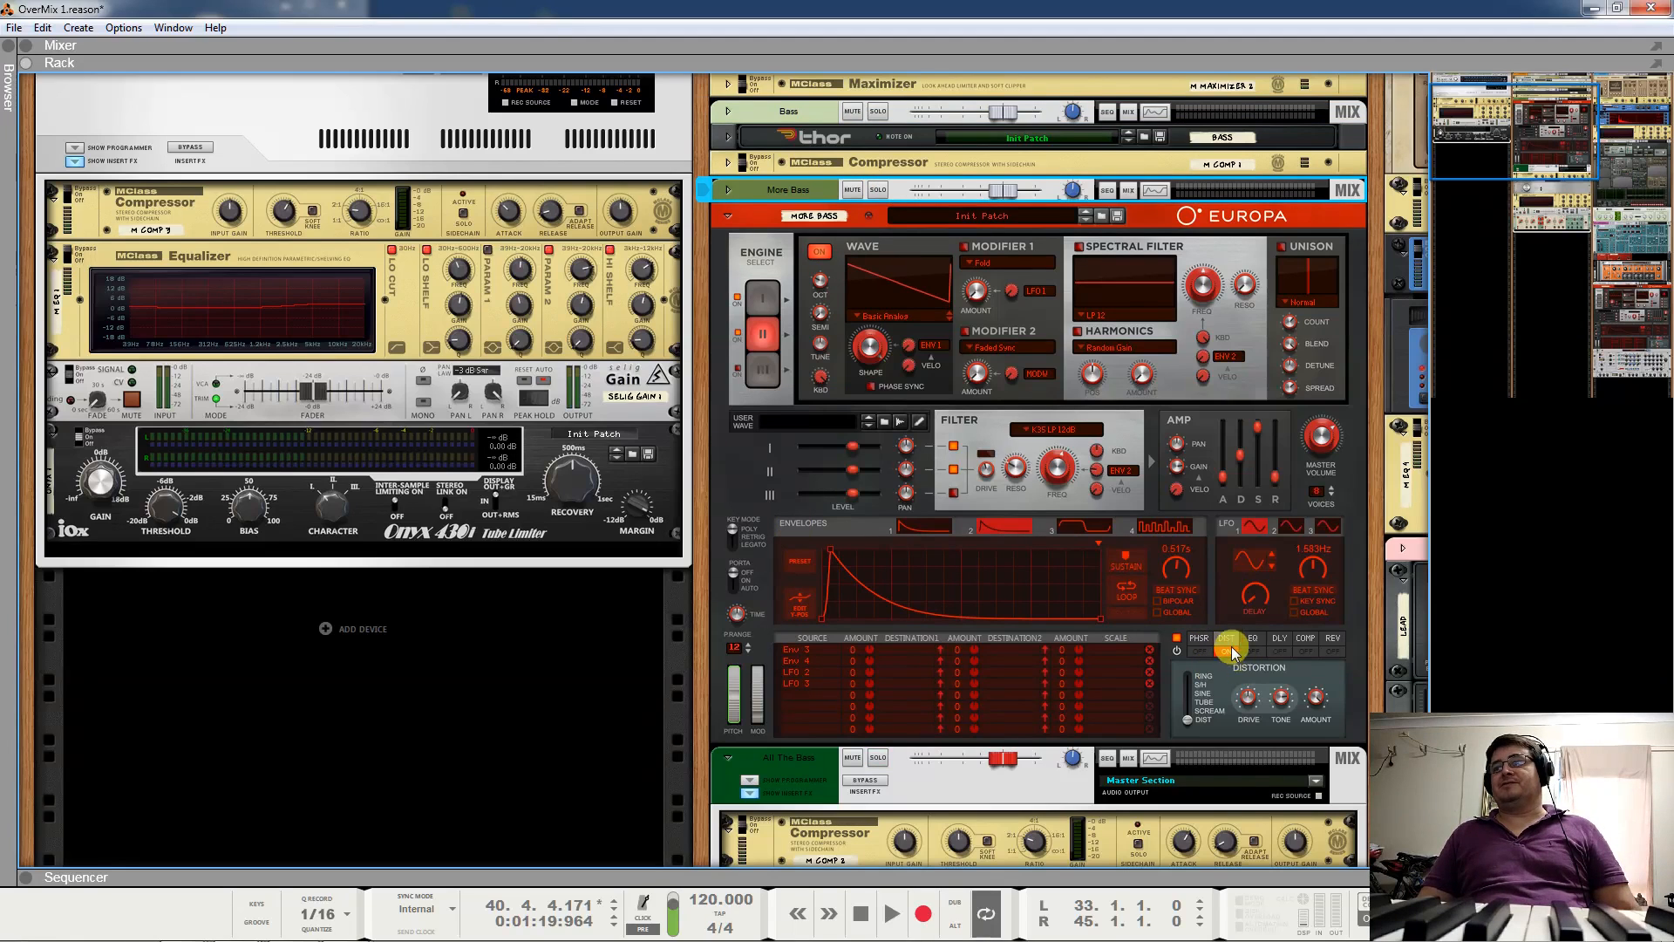
pyautogui.click(728, 216)
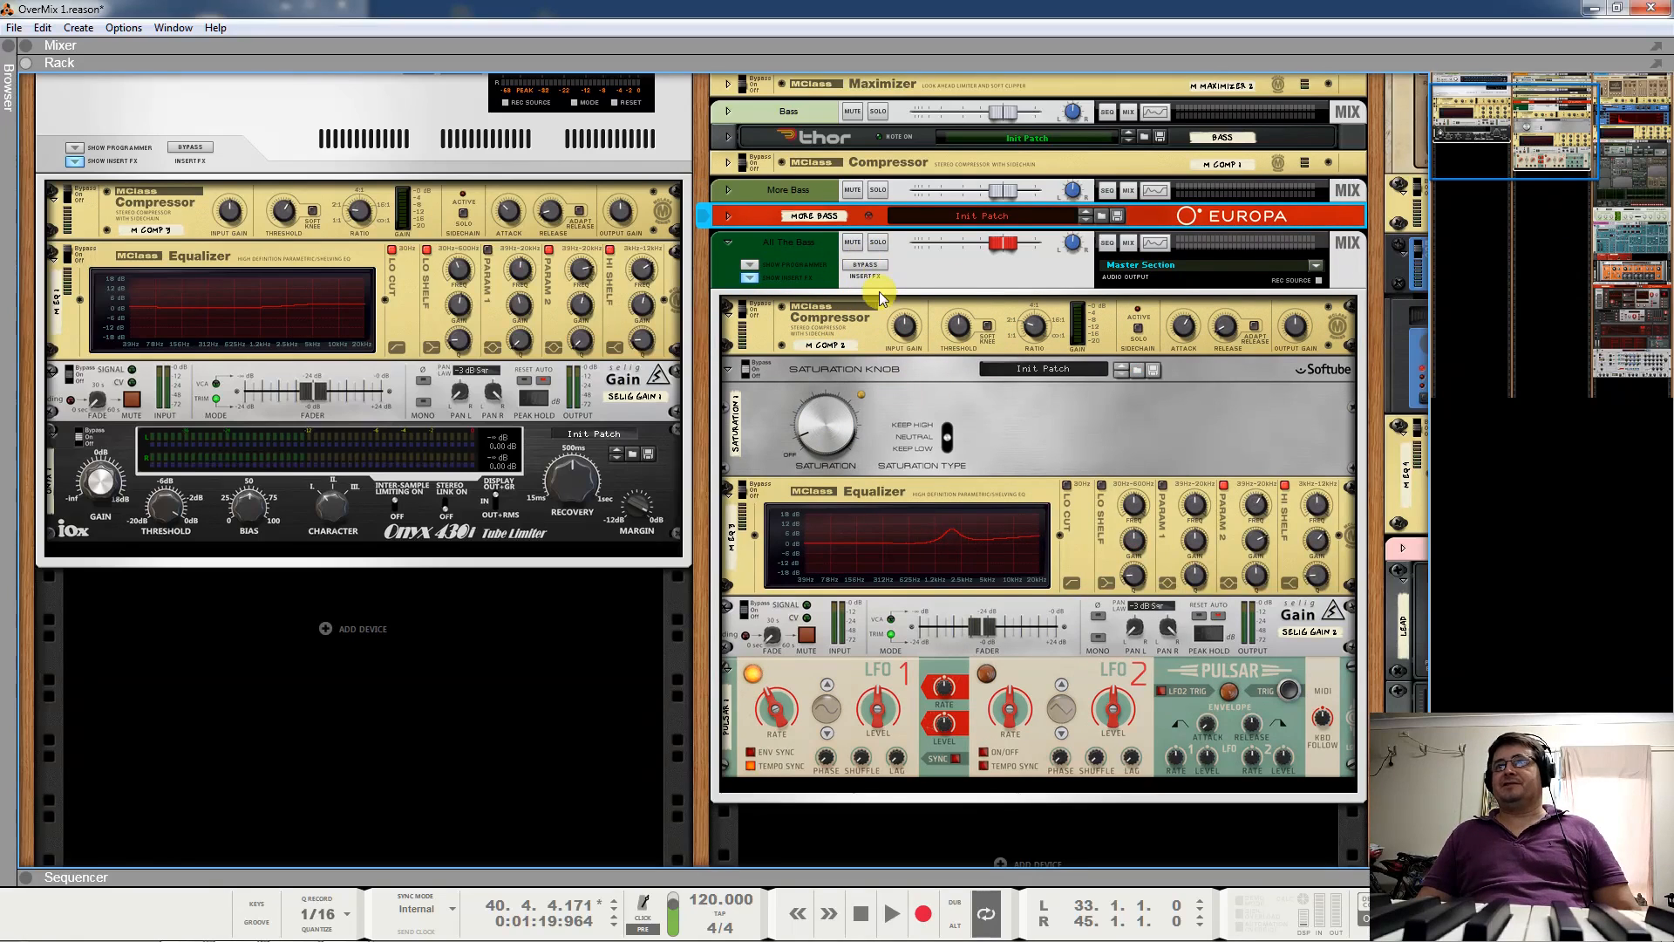
# Bypass the All The Bass channel's Compressor, Saturation Knob, Equalizer and Selig Gain one by one.
pyautogui.click(874, 268)
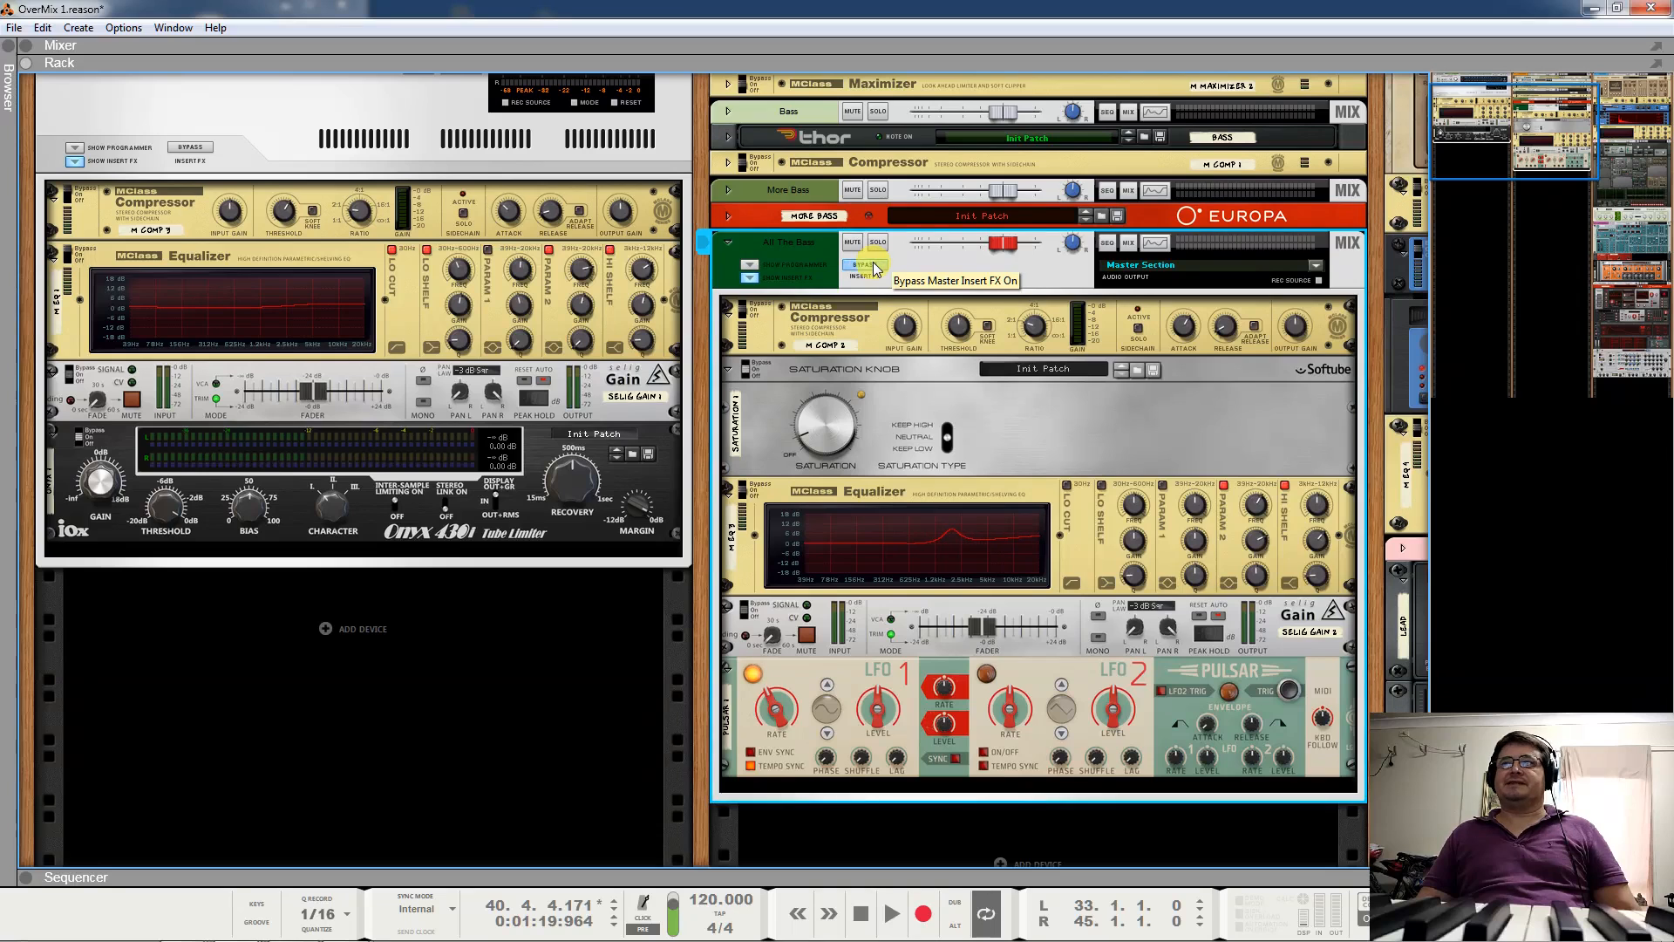
pyautogui.click(744, 314)
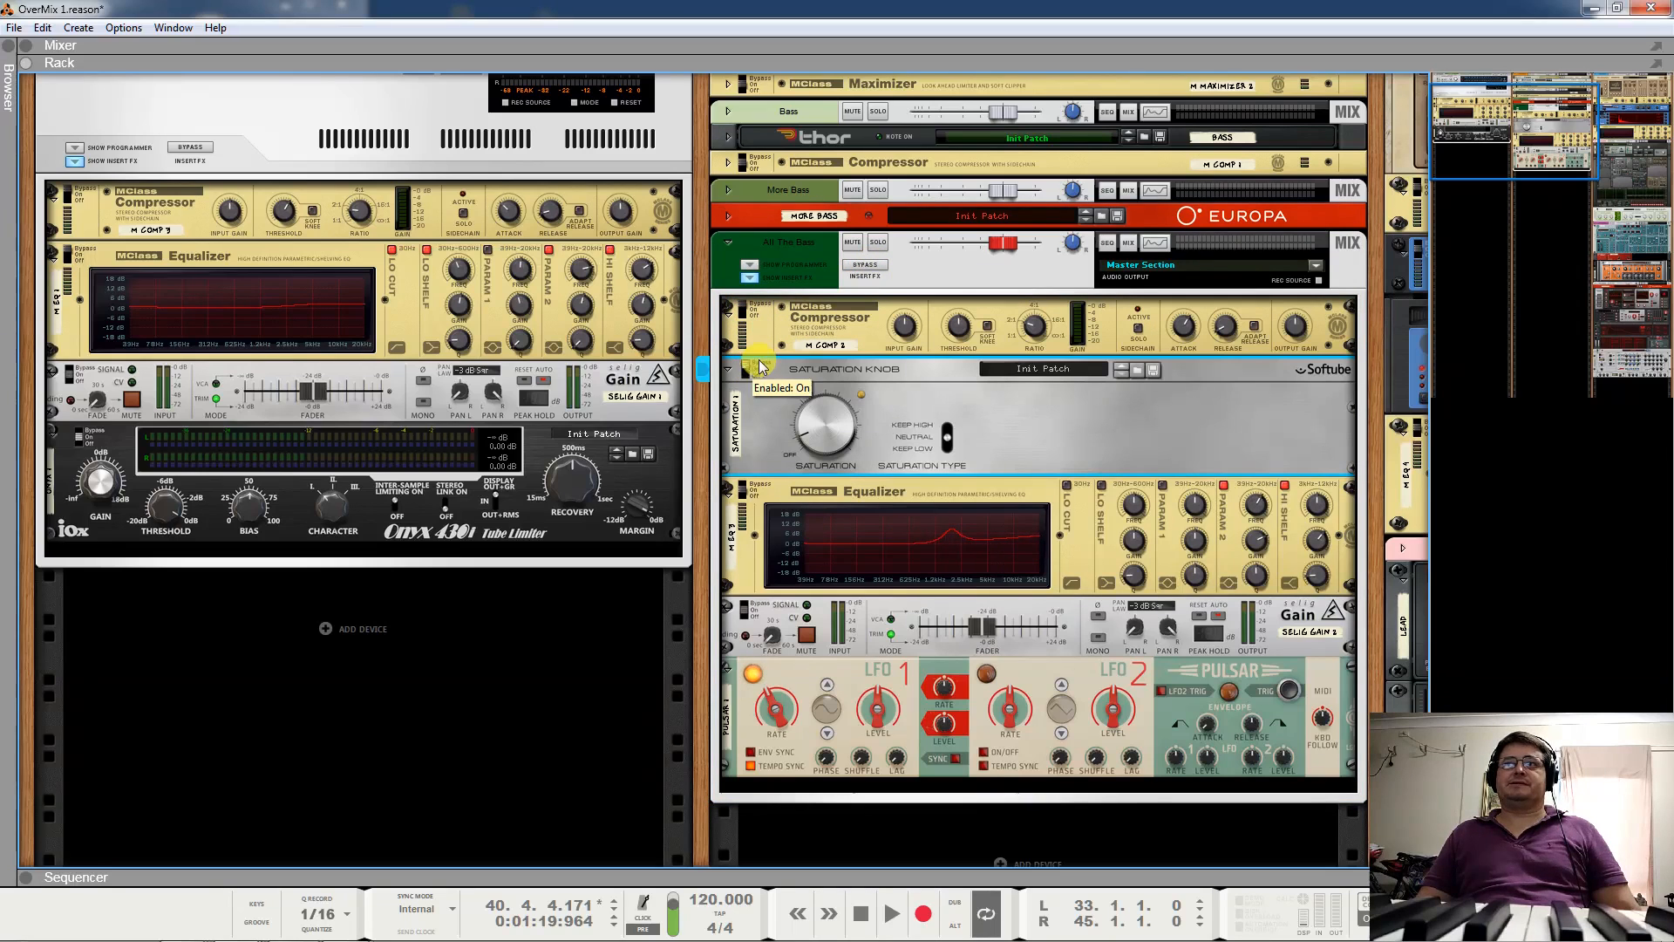
pyautogui.click(747, 493)
pyautogui.click(750, 617)
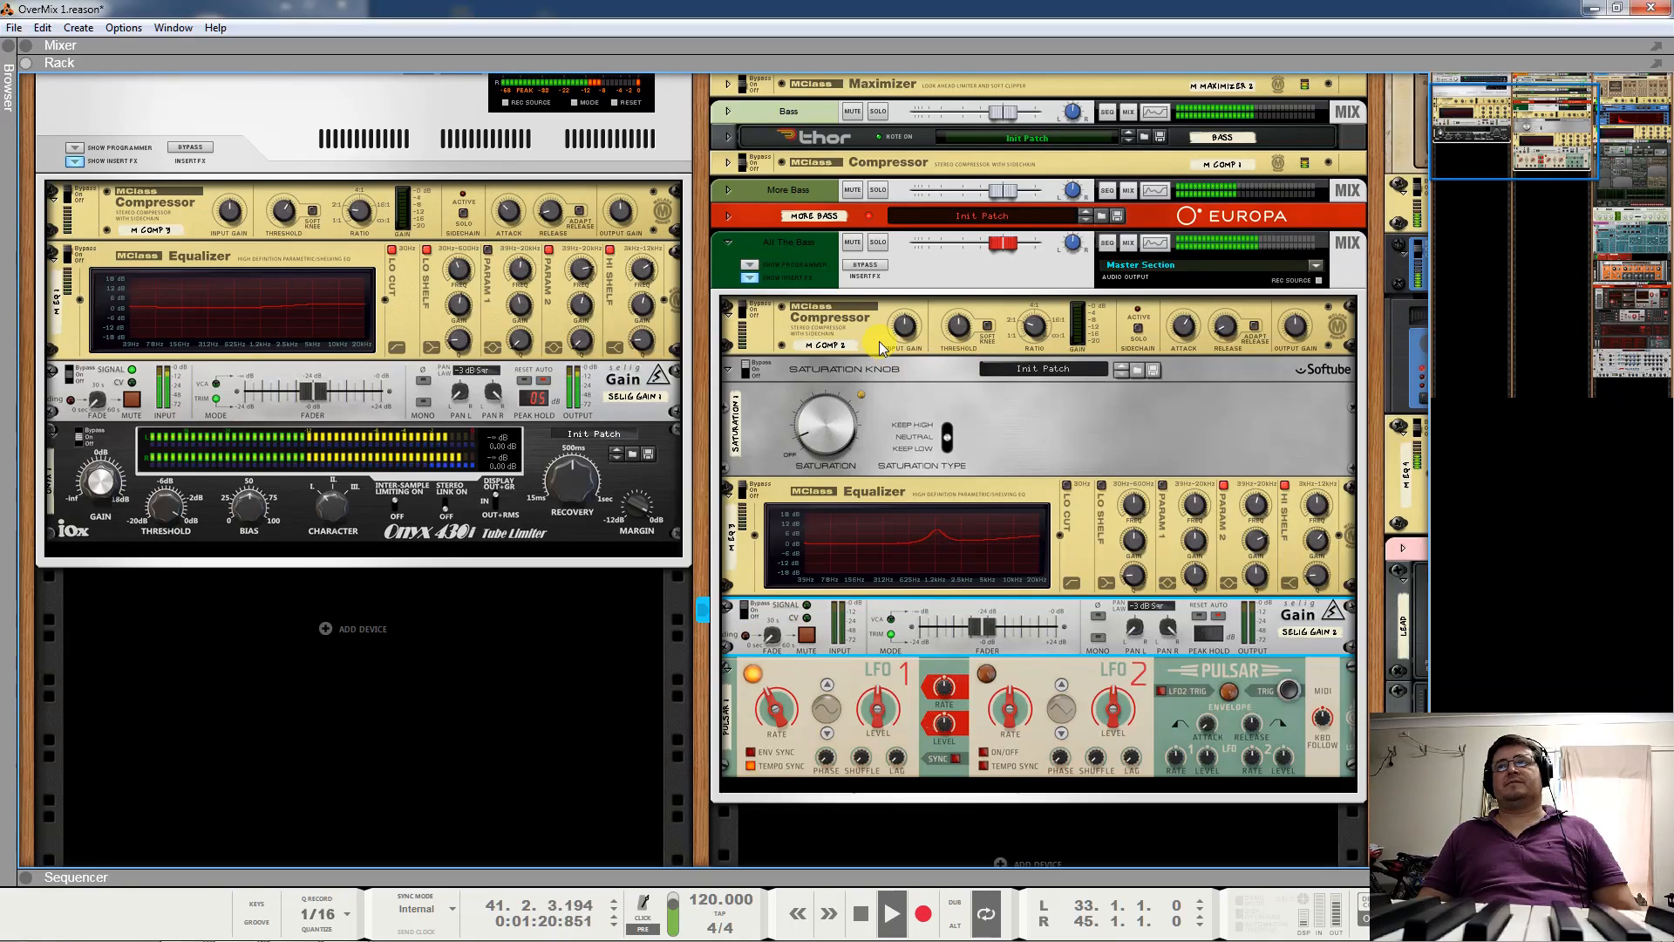
# Solo All The Bass during playback and re-enable its Compressor and Saturation Knob in turn, checking the Saturation setting.
pyautogui.click(878, 242)
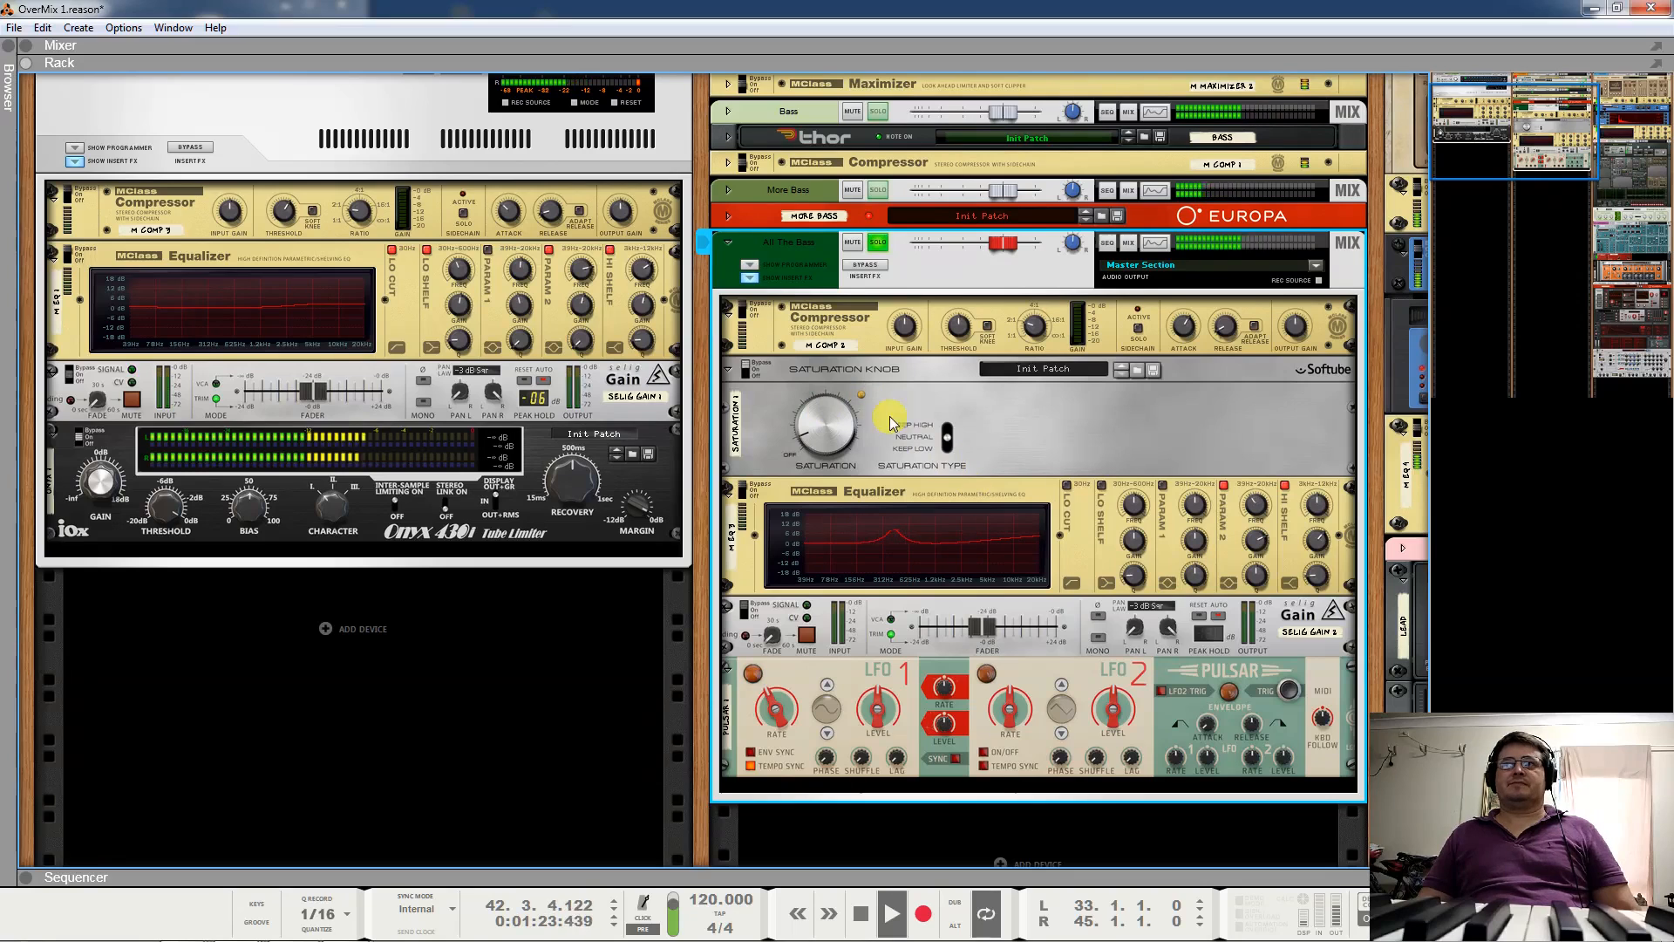
pyautogui.click(746, 315)
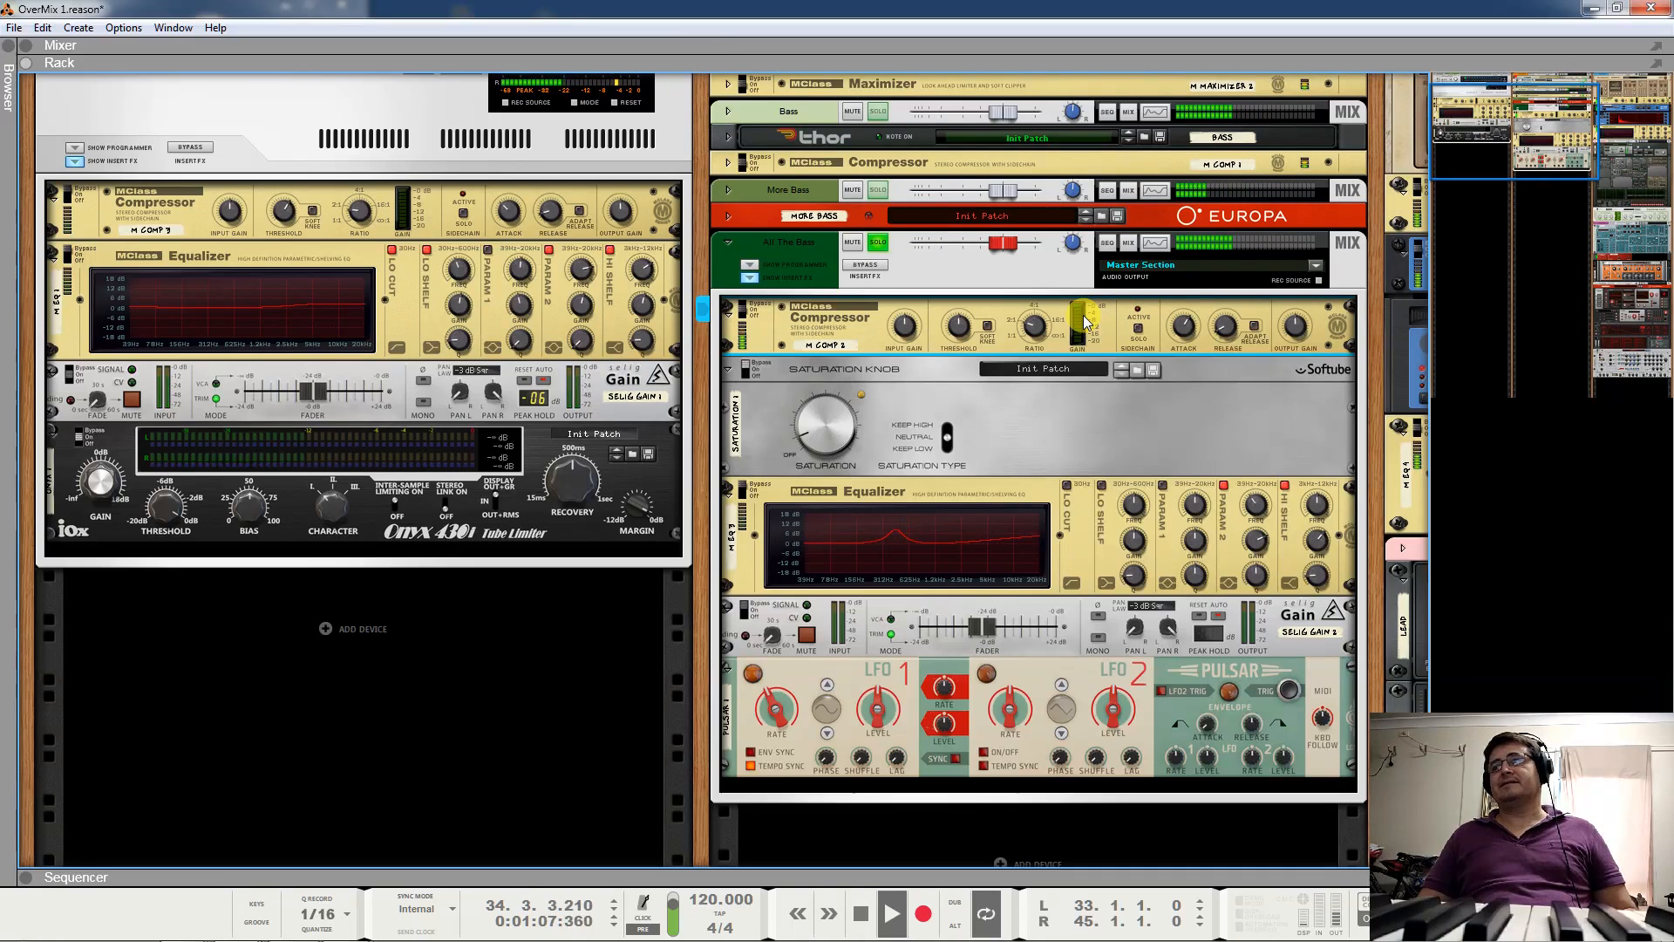
pyautogui.click(781, 419)
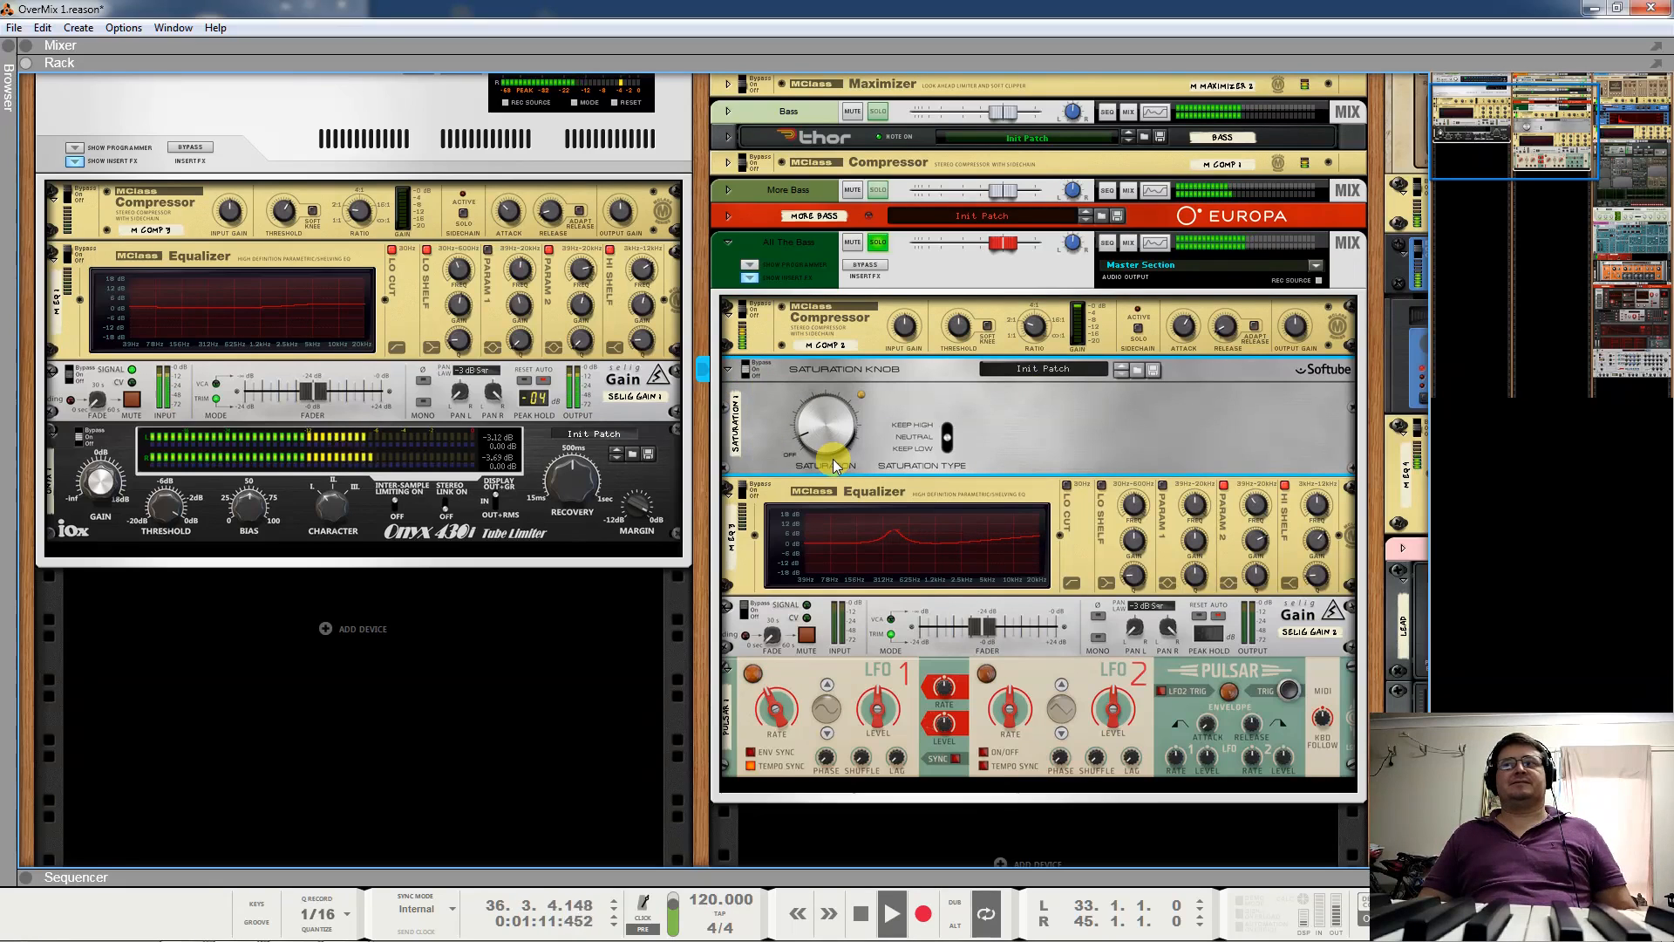
pyautogui.moveTo(839, 432)
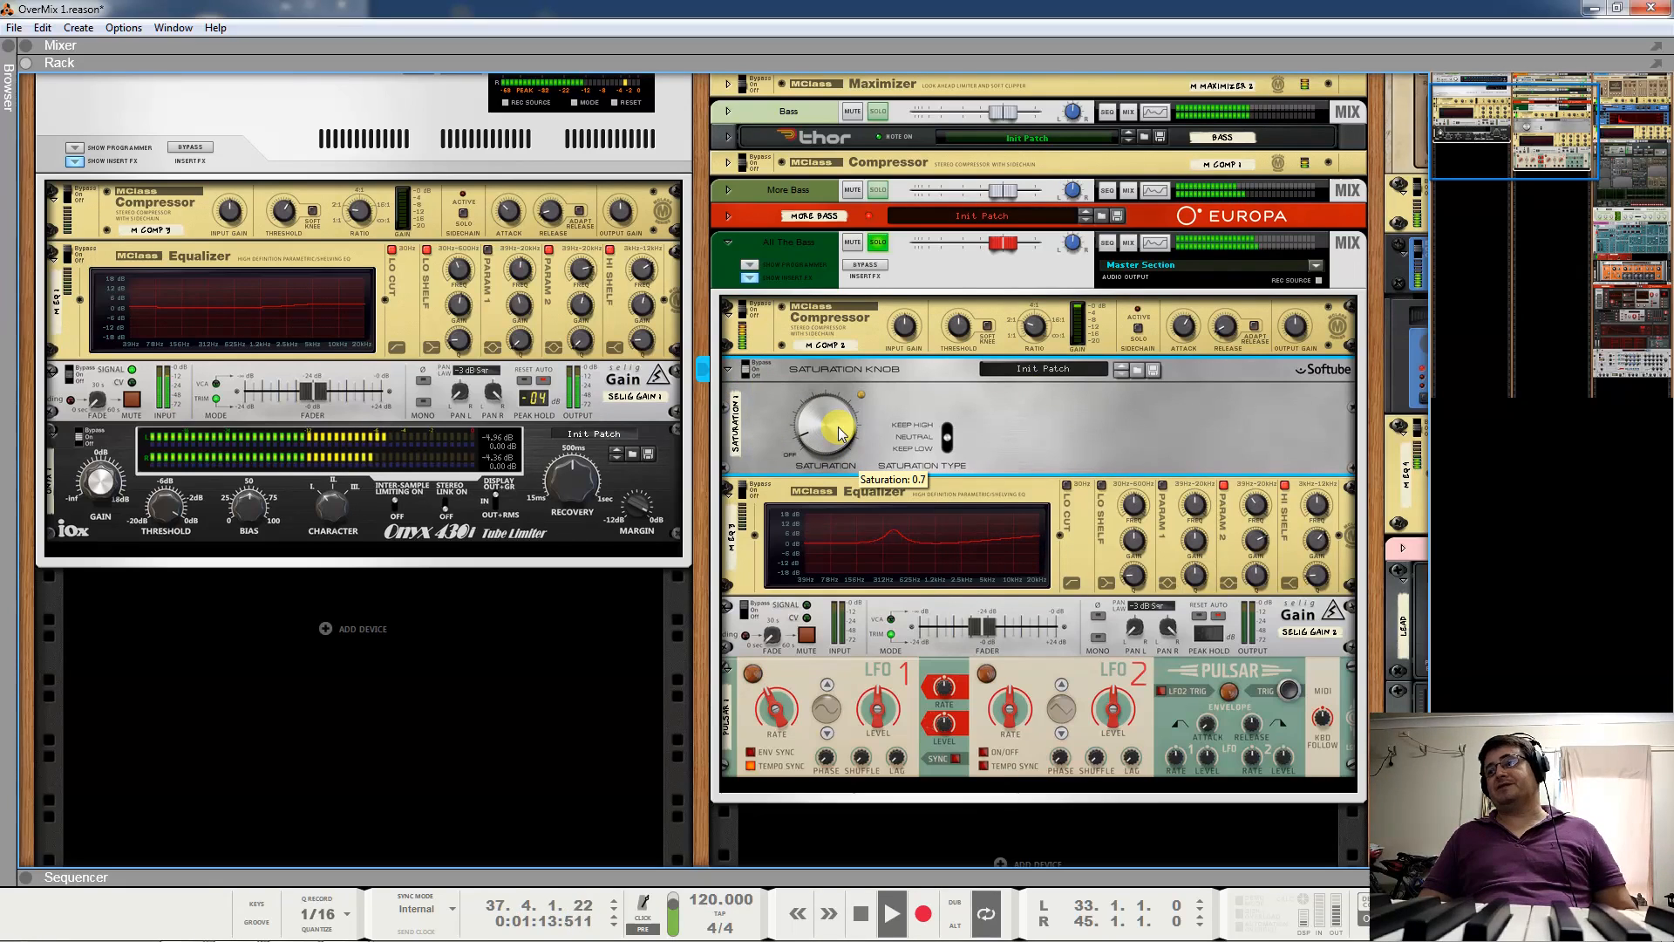
pyautogui.moveTo(838, 432); pyautogui.dragTo(850, 306)
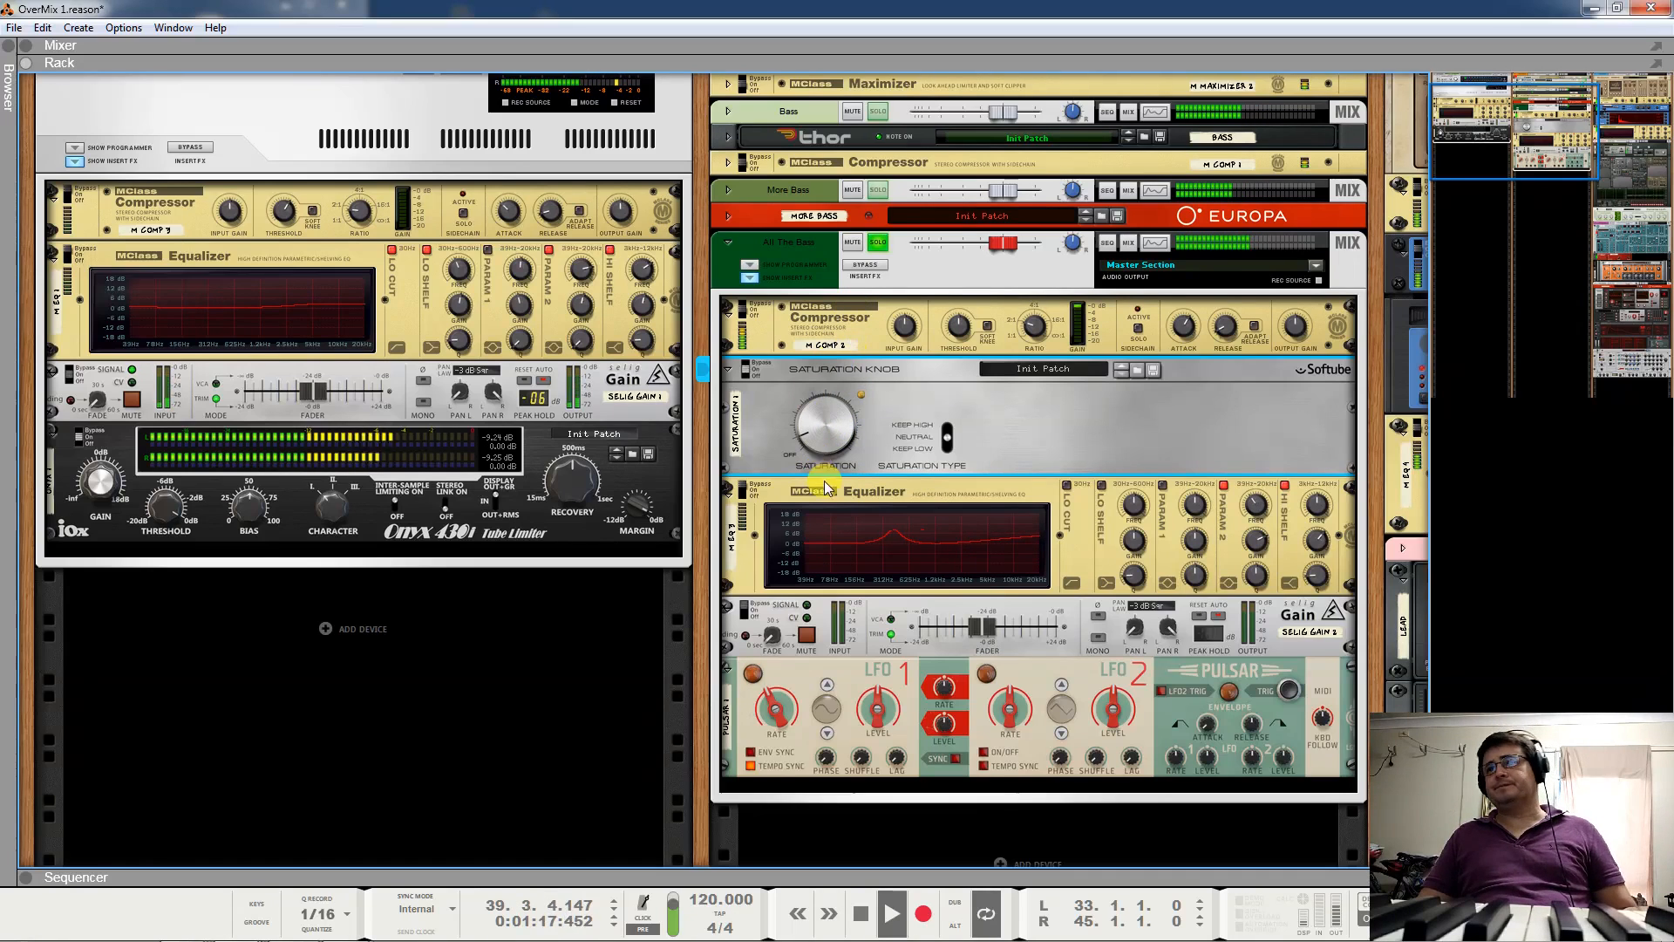
pyautogui.press('space')
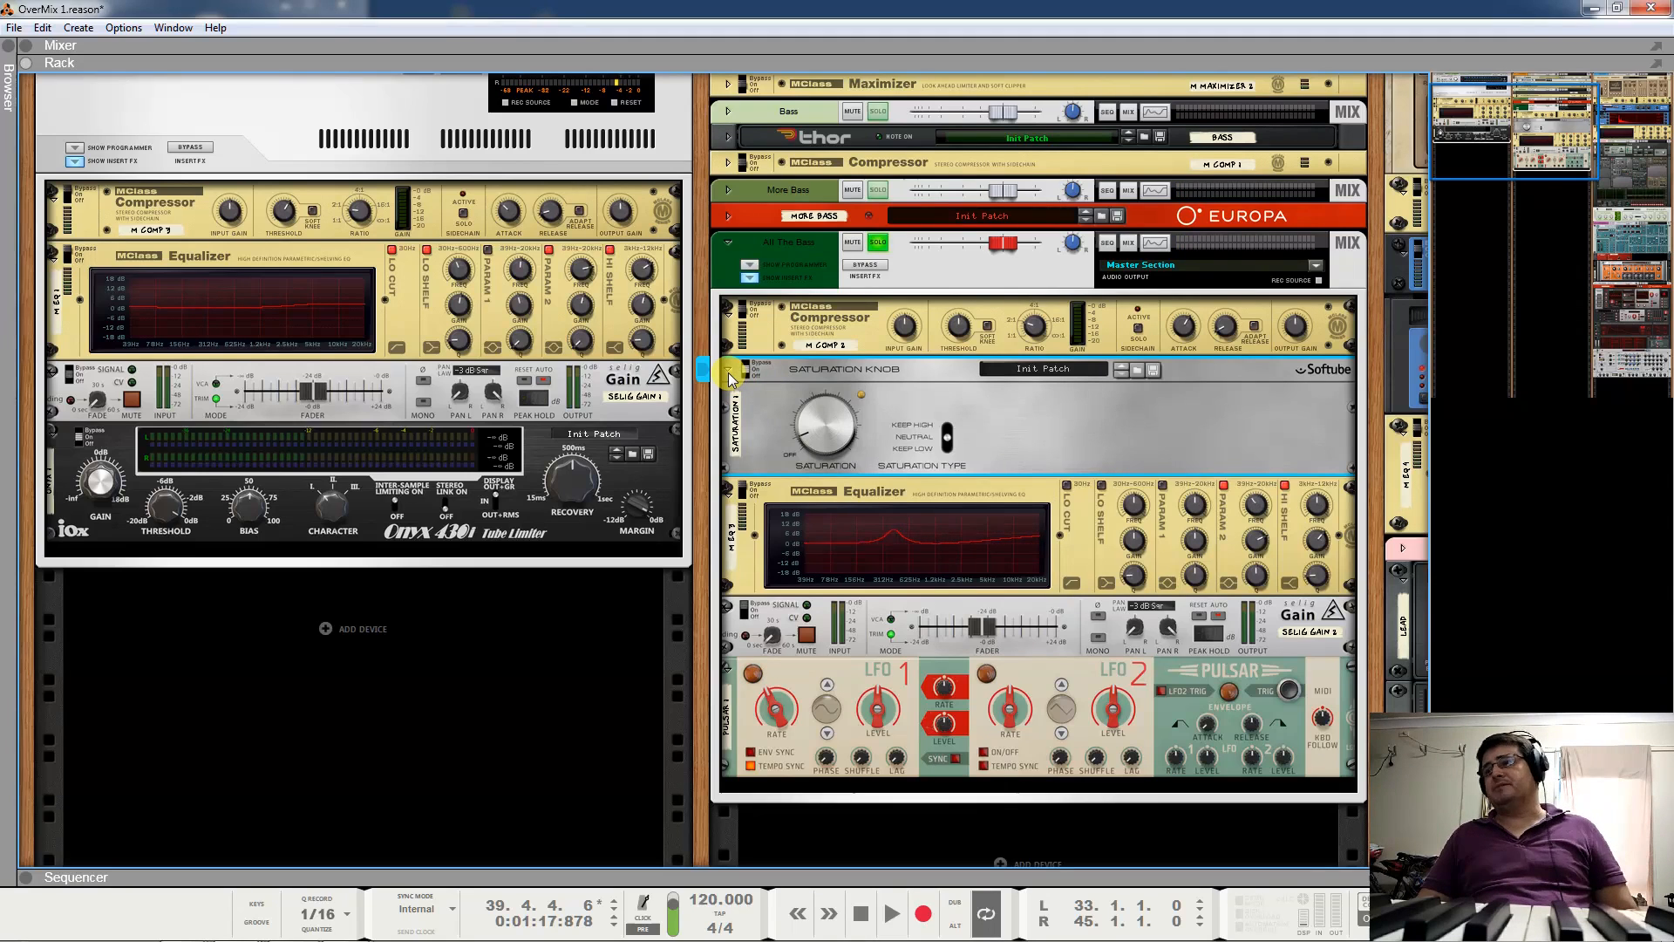
# Collapse the All The Bass Saturation Knob and Compressor, and re-enable the MClass Equalizer for playback.
pyautogui.click(729, 372)
pyautogui.click(729, 314)
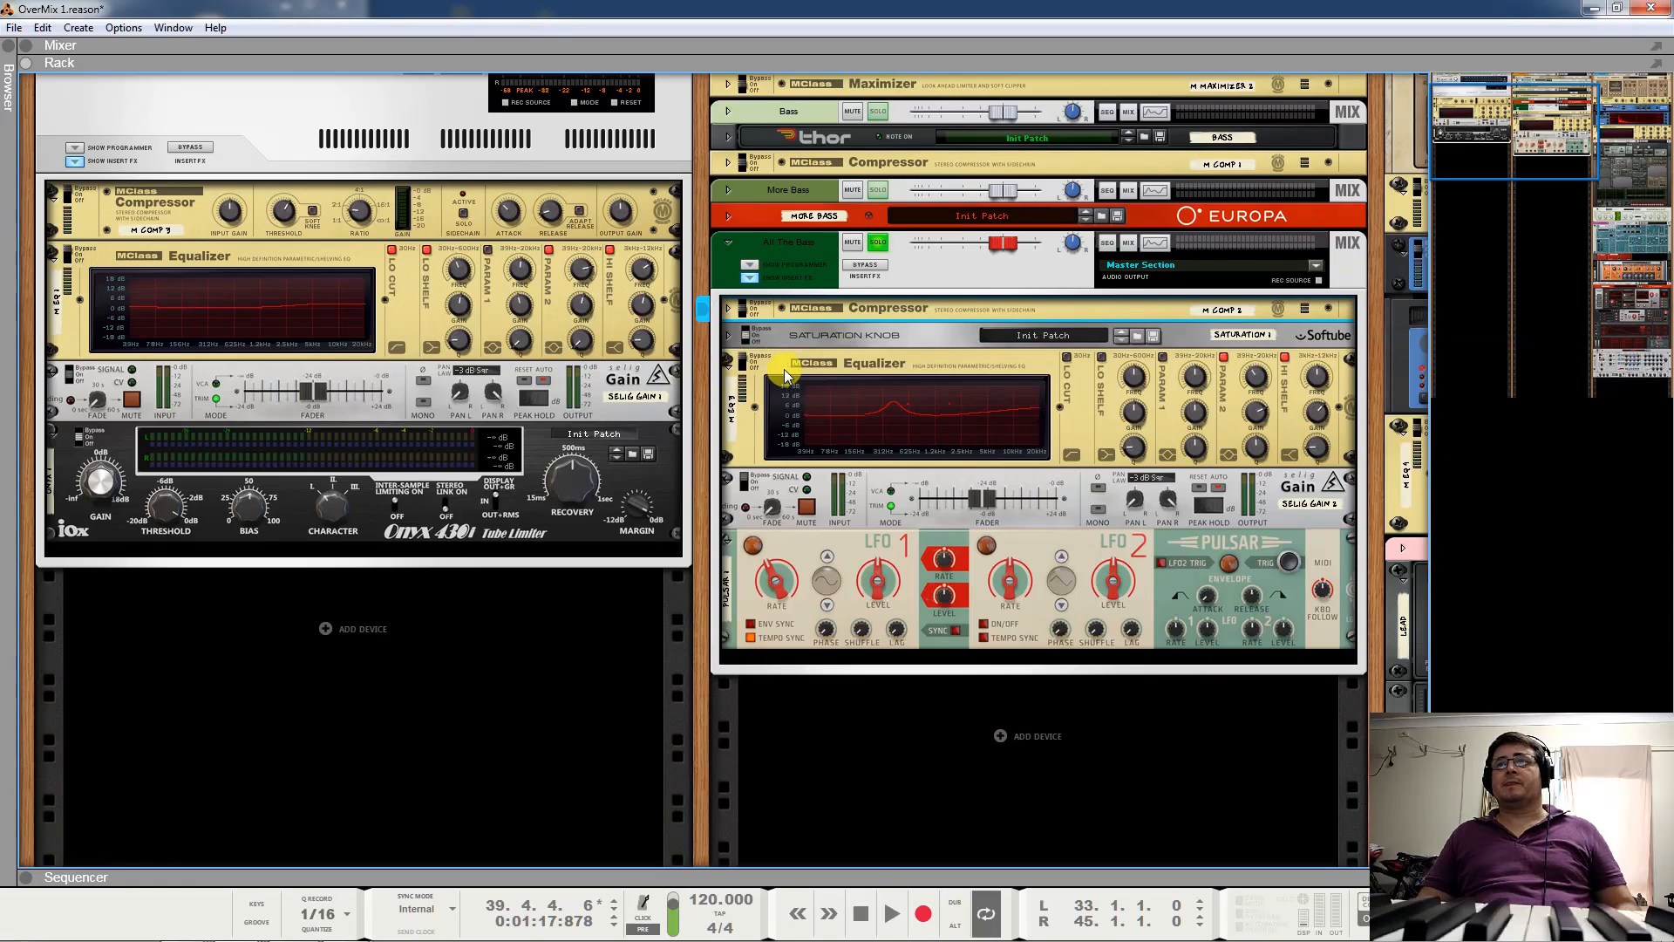
pyautogui.click(743, 362)
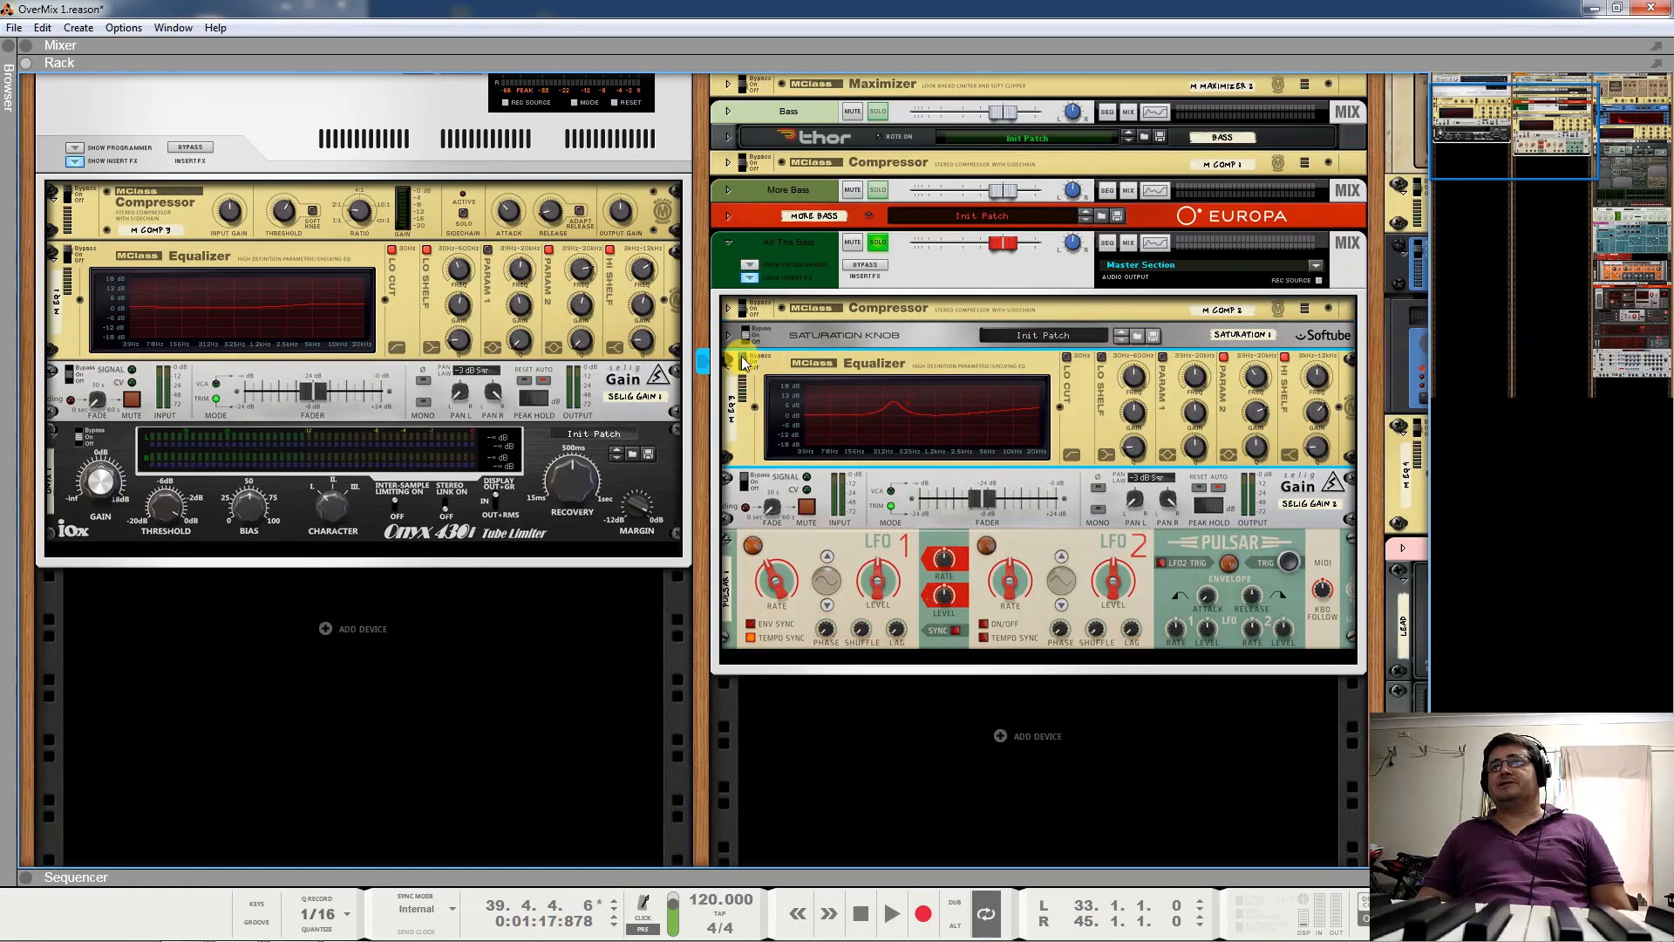
pyautogui.press('space')
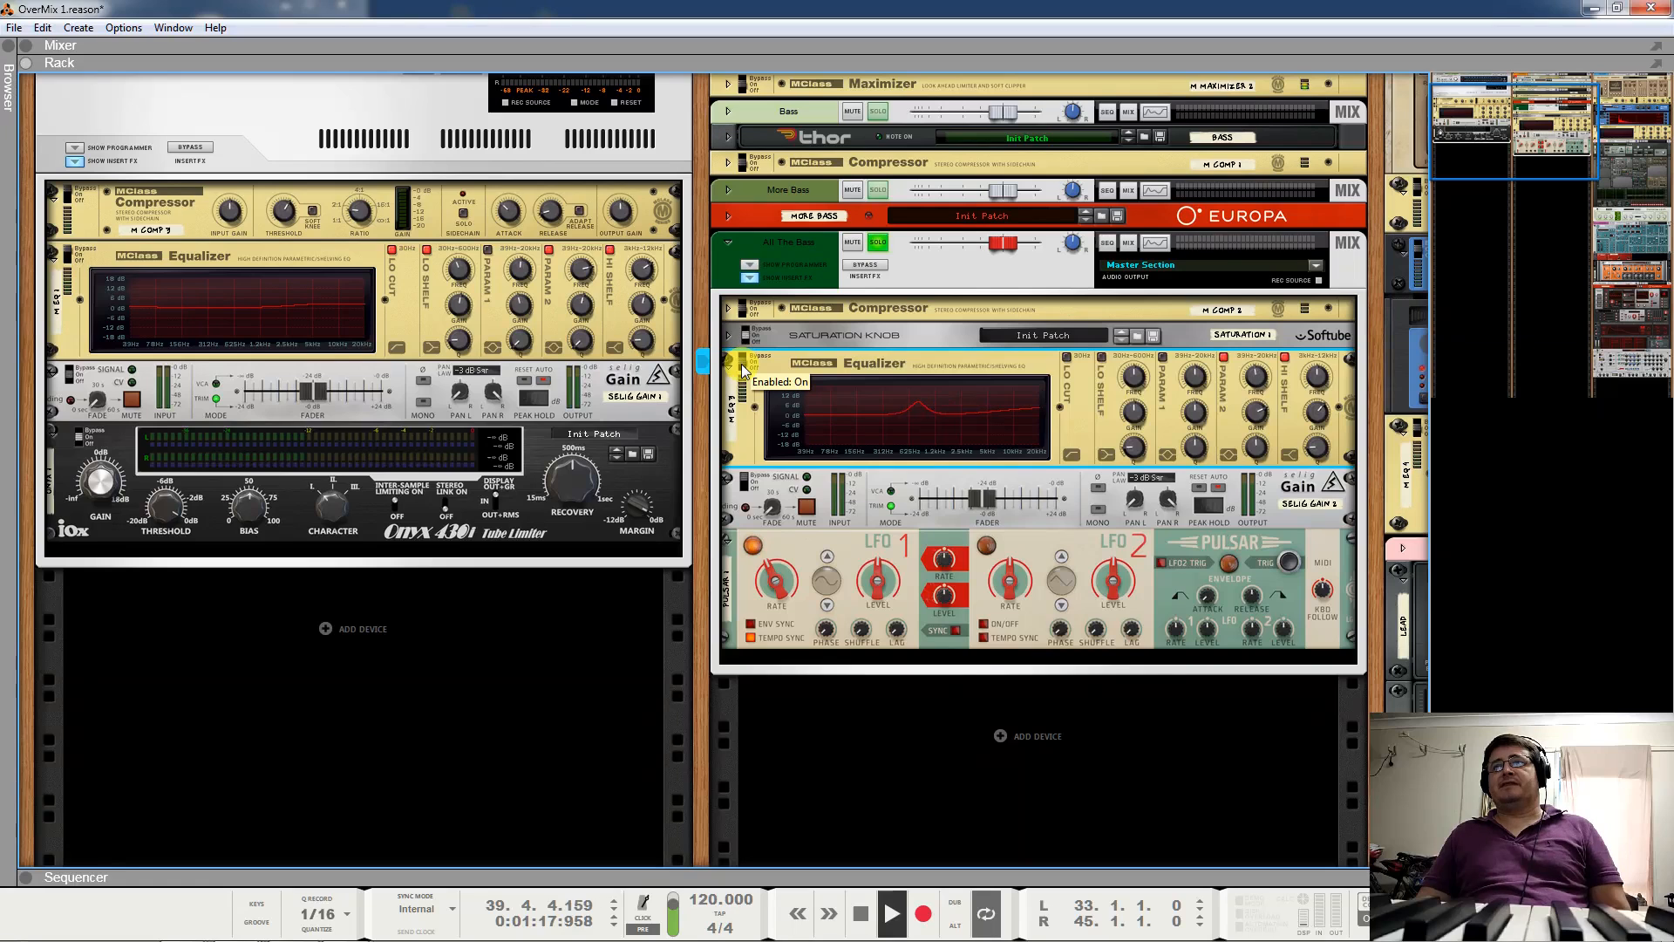
# Switch the All The Bass Equalizer's Param 2 and Hi Shelf bands off and on again to compare them.
pyautogui.click(897, 447)
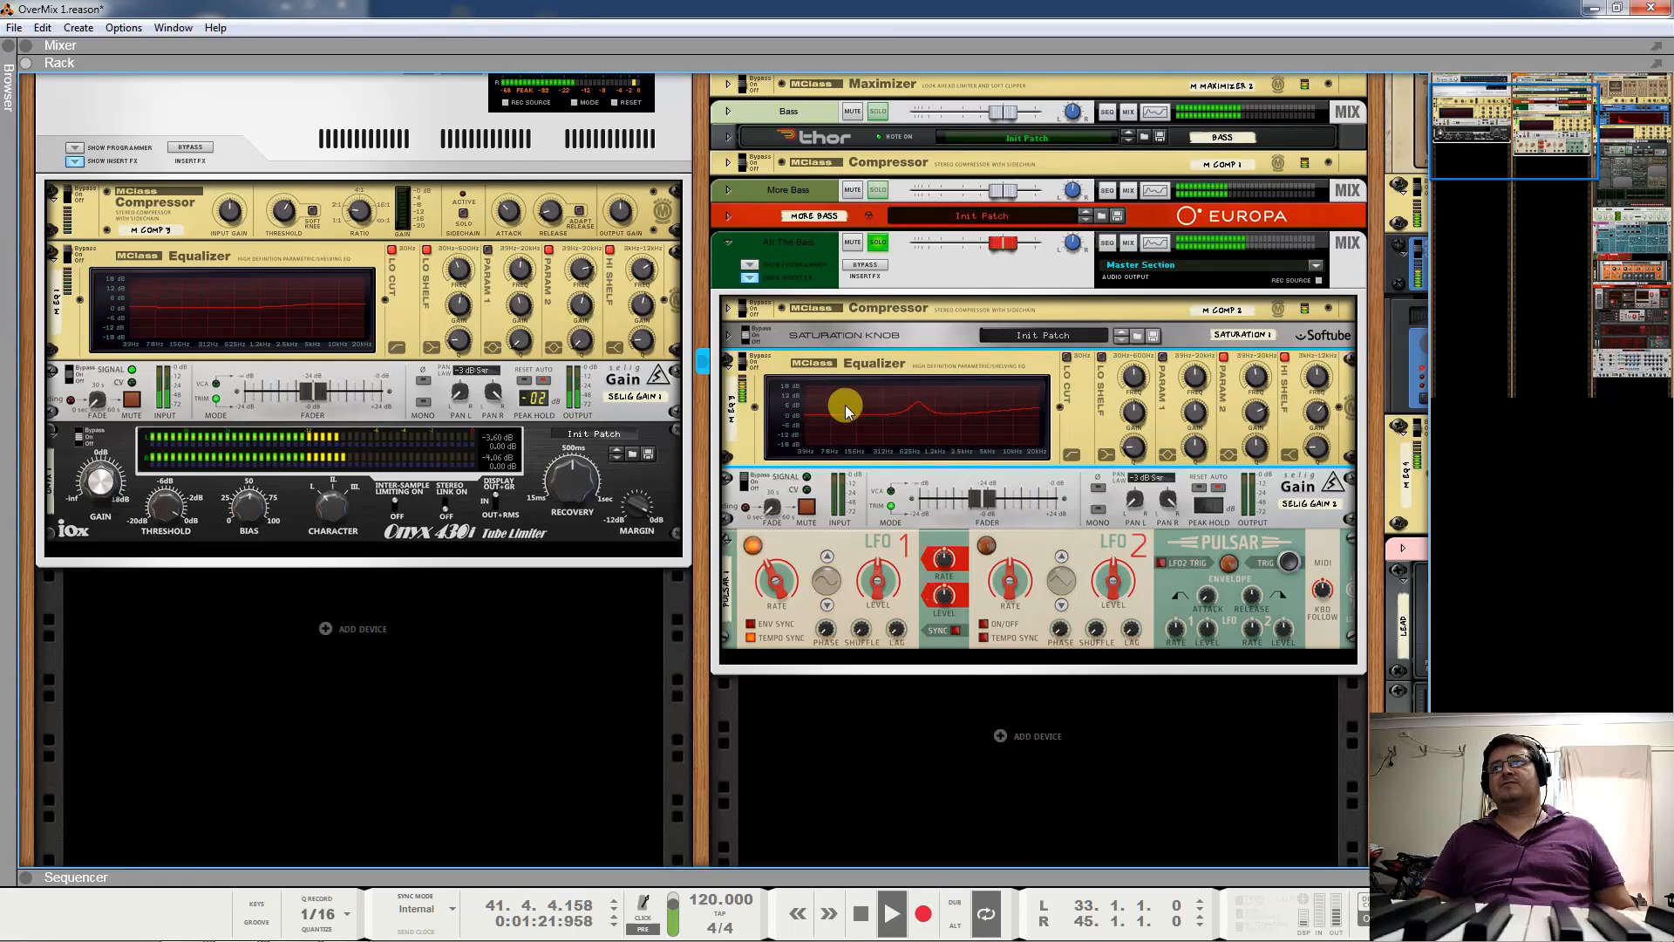
pyautogui.click(1225, 358)
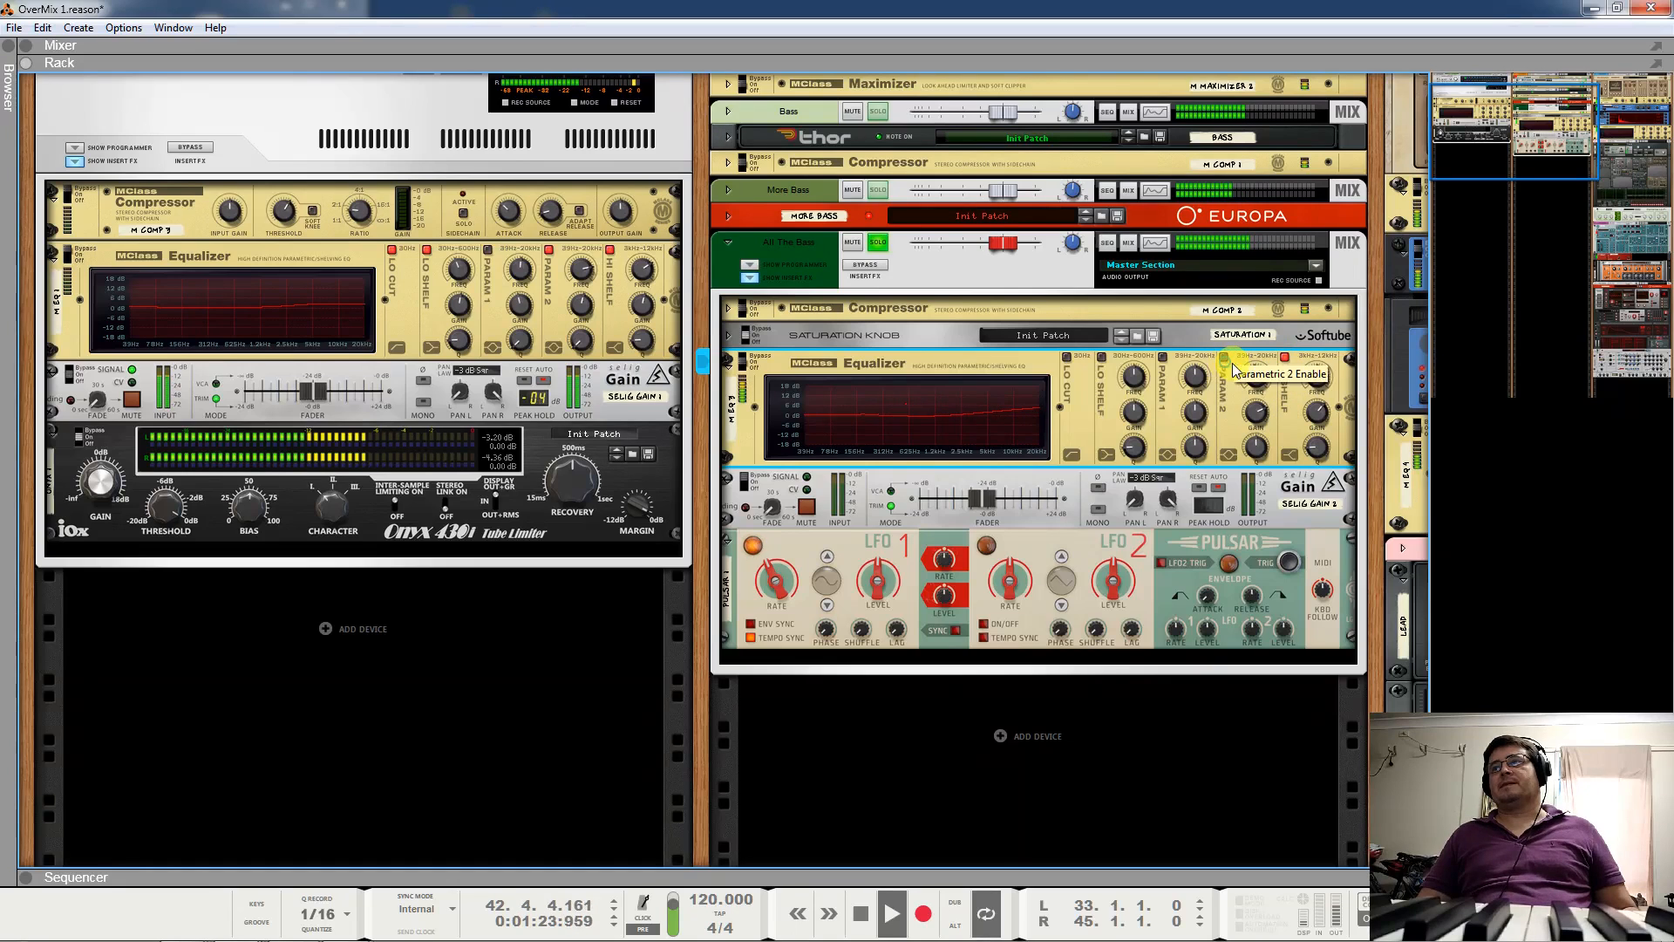
pyautogui.click(1285, 358)
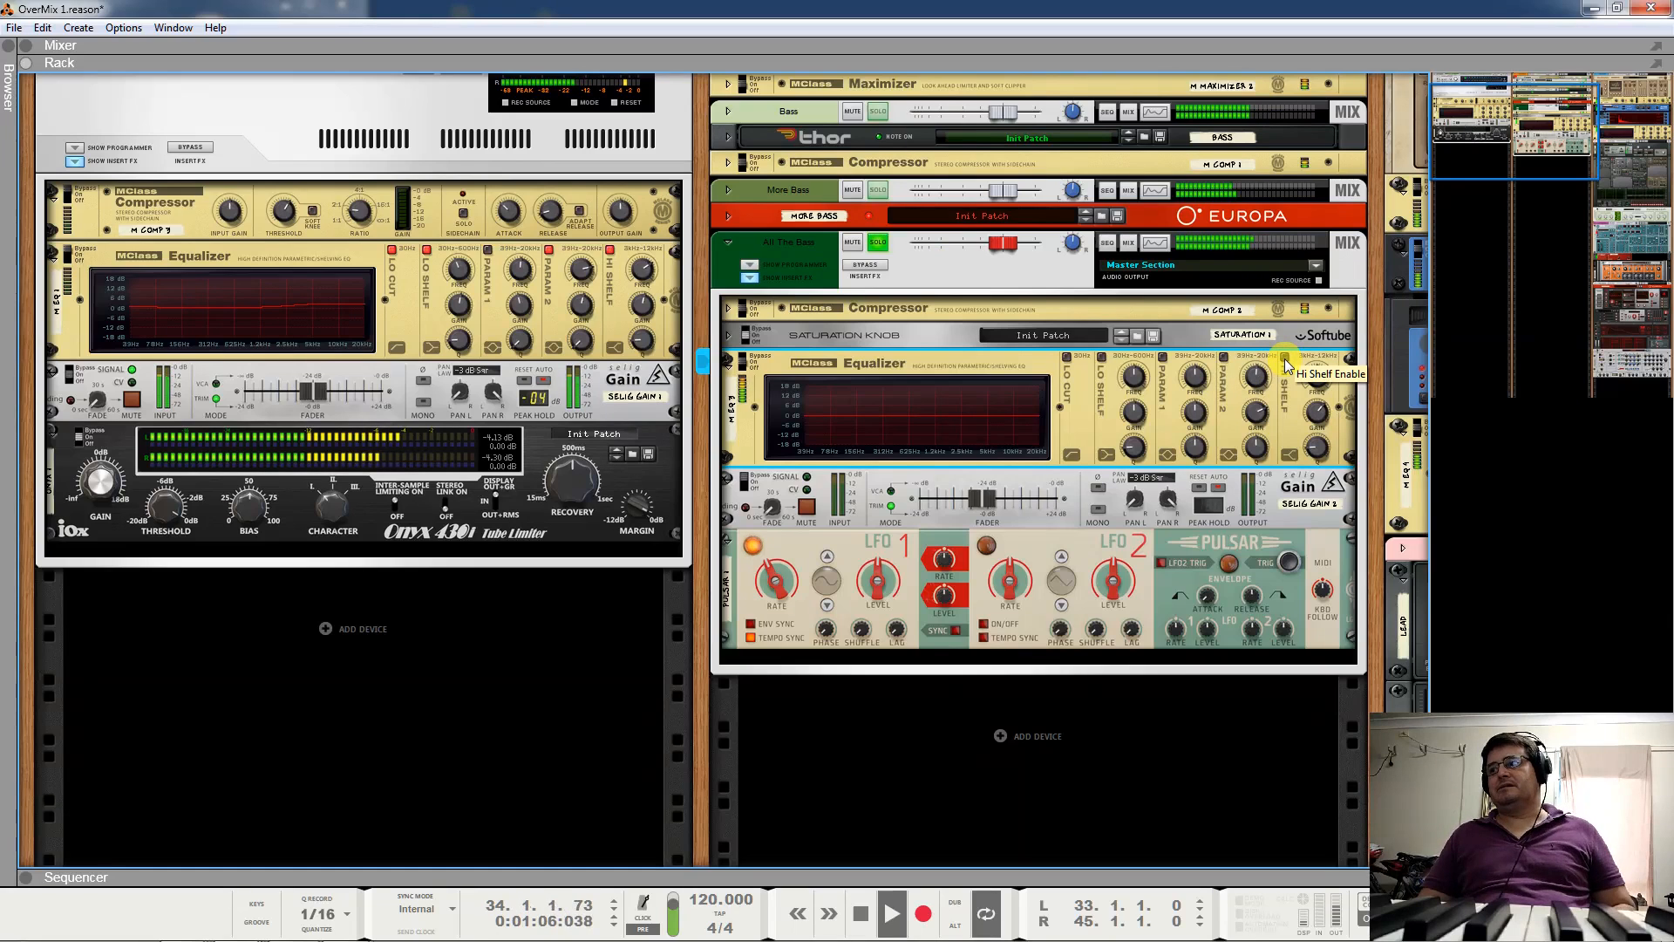
pyautogui.press('space')
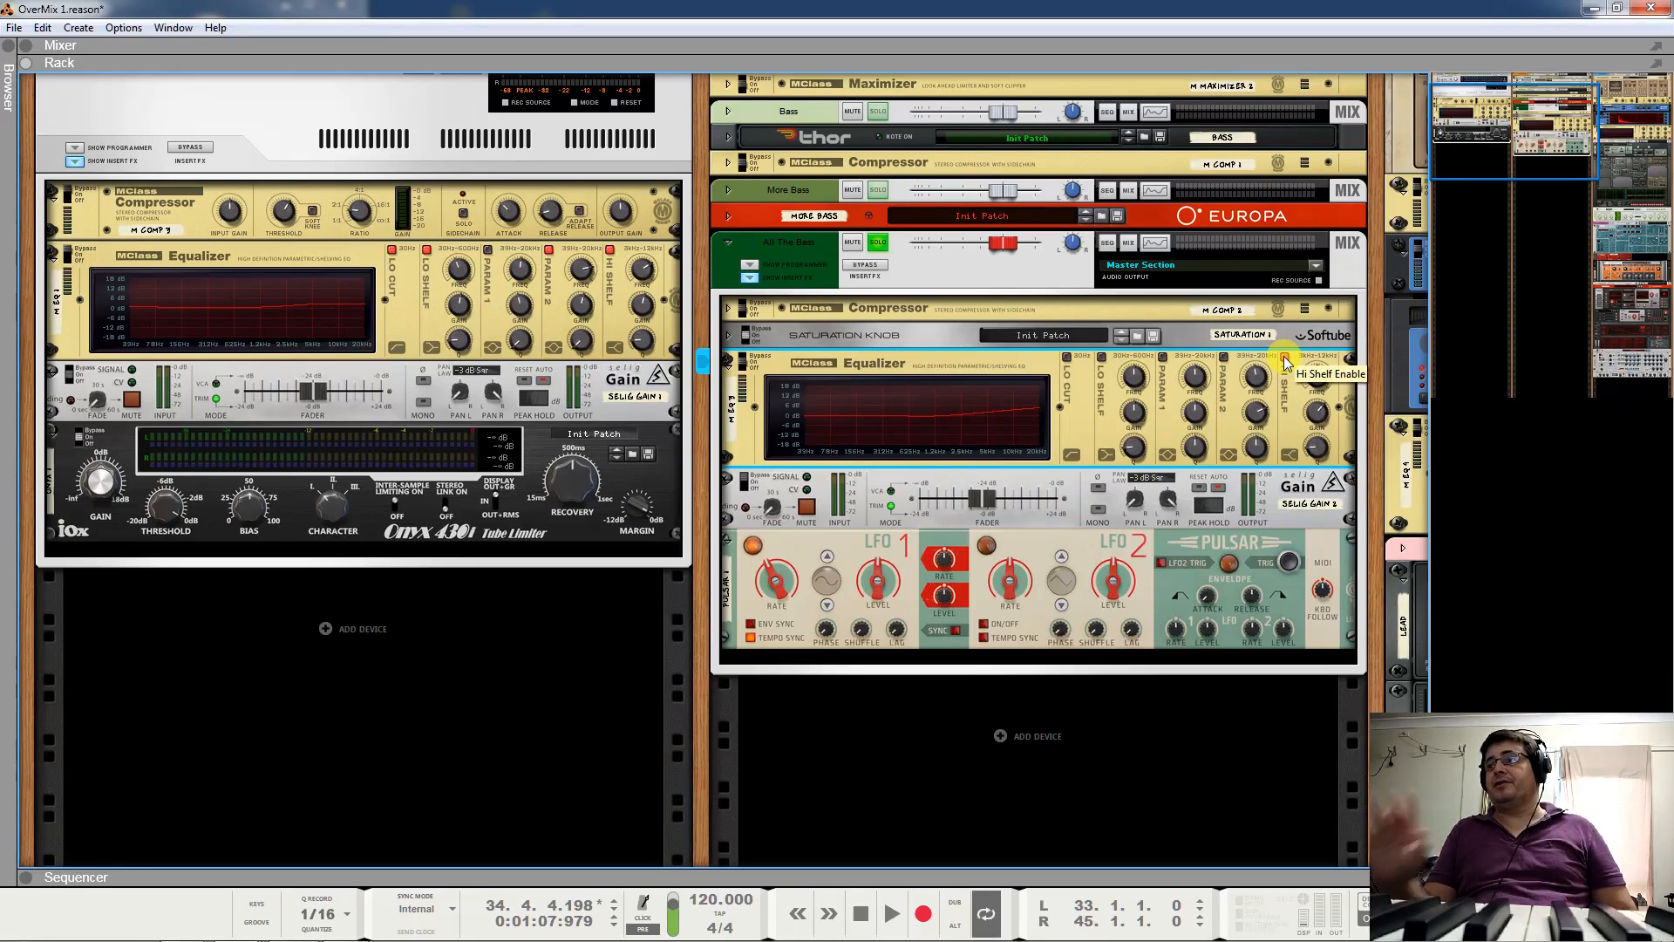
pyautogui.click(1223, 357)
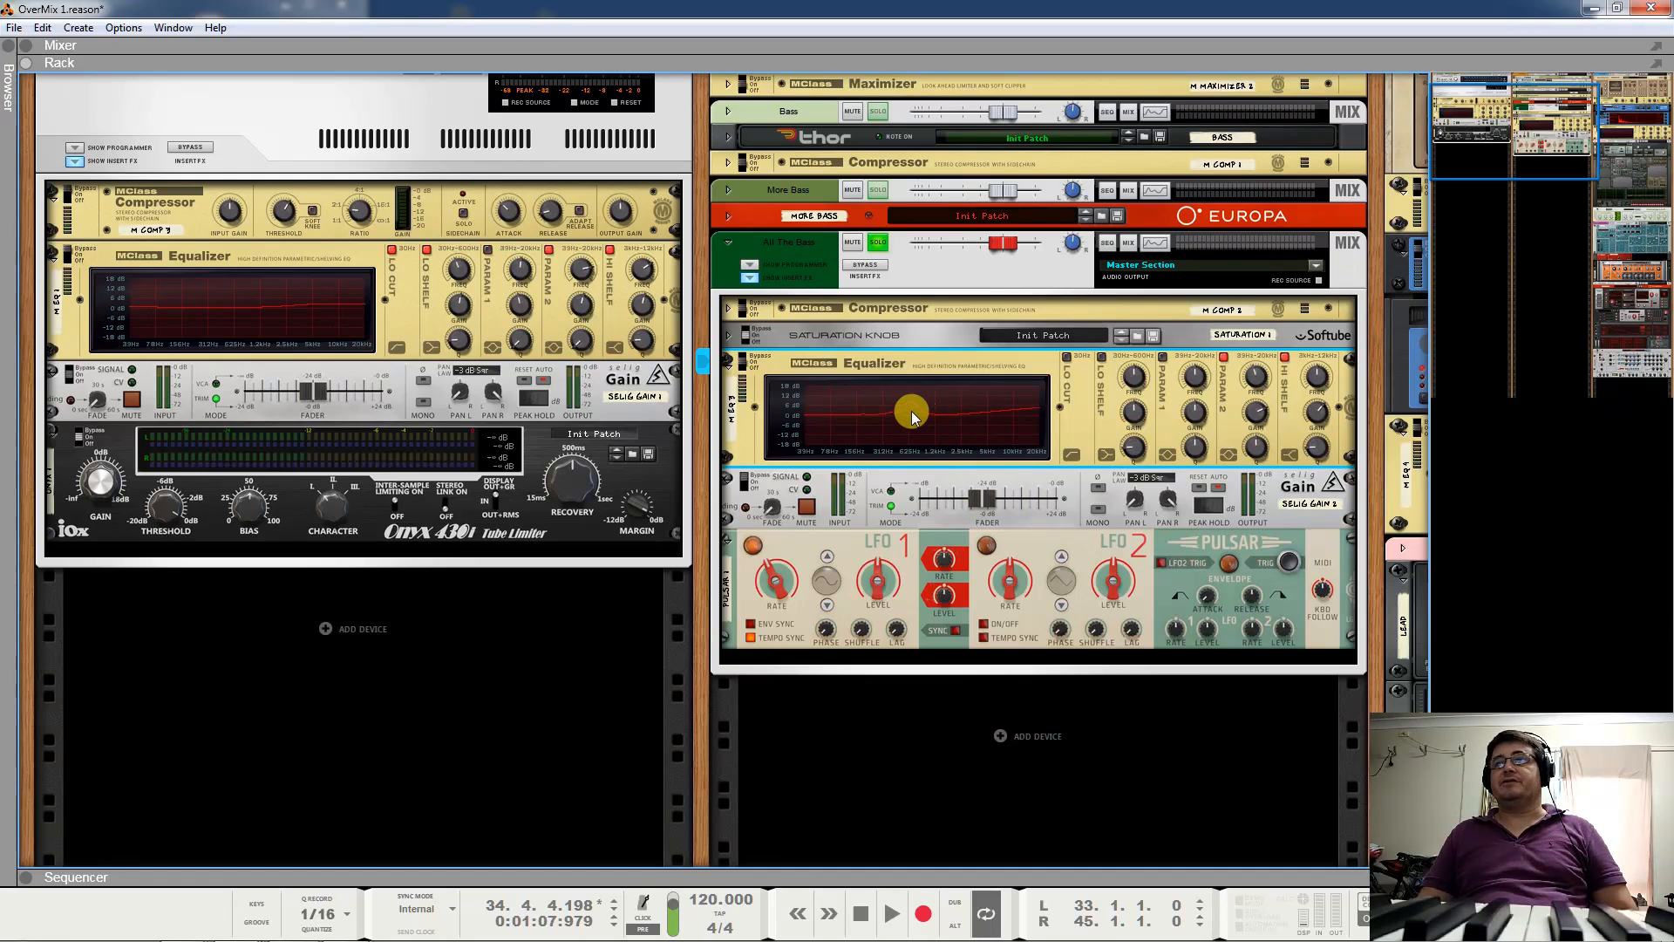
# Play the soloed bass loop and examine how the Param 2 peak moves along the Equalizer curve.
pyautogui.press('space')
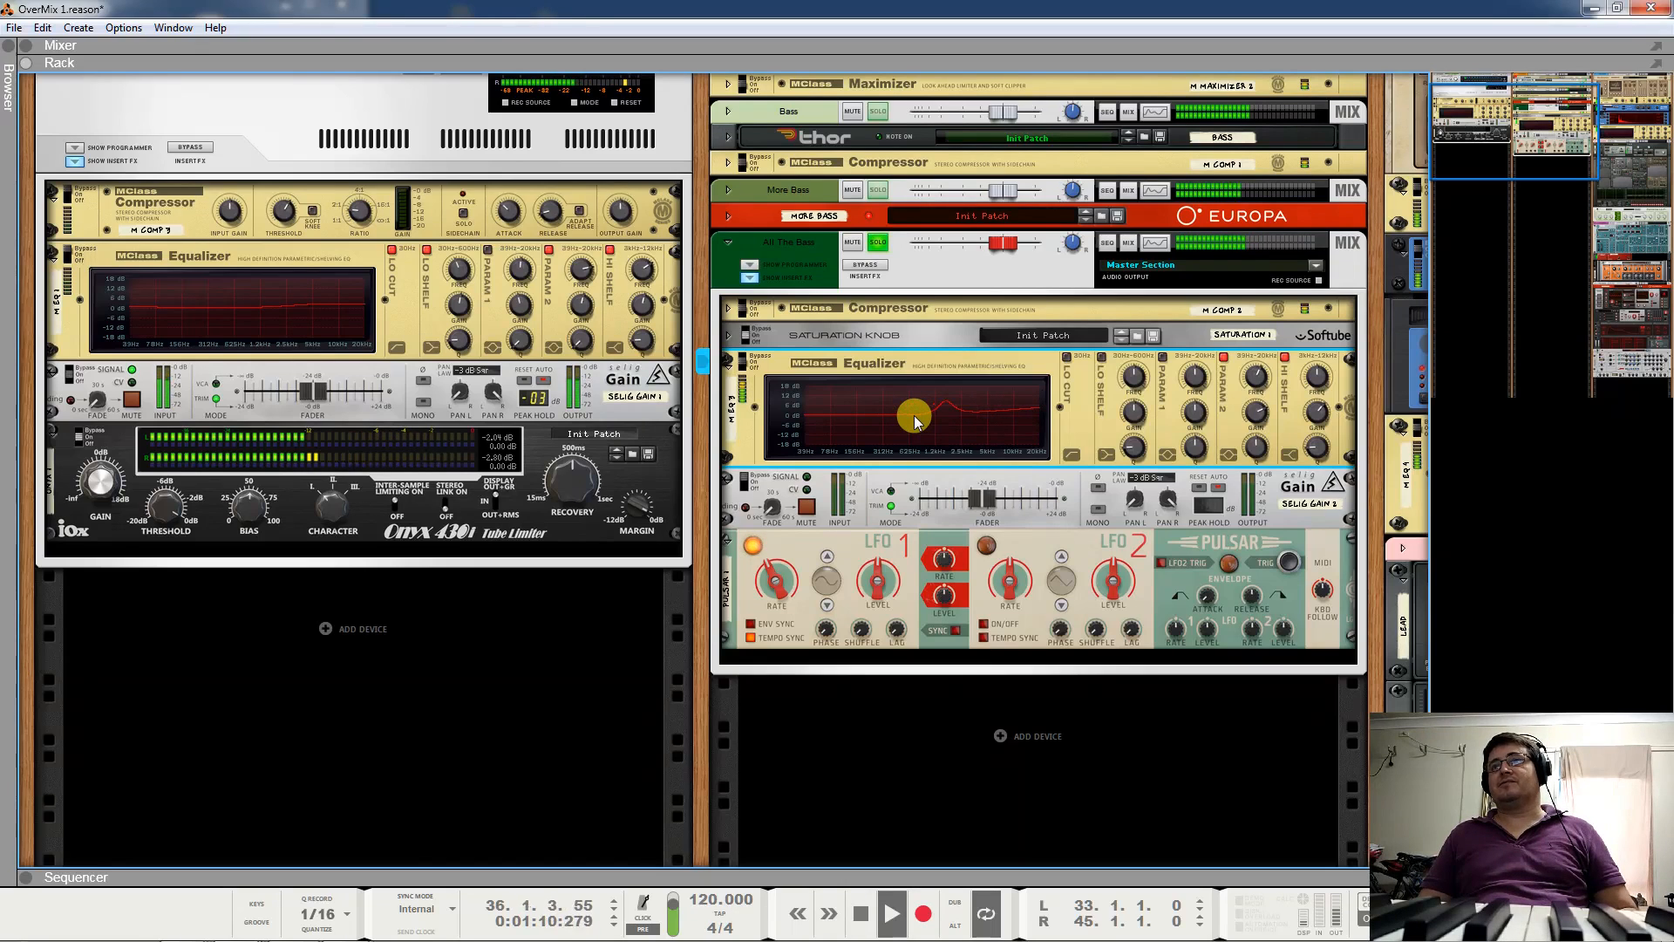
pyautogui.press('space')
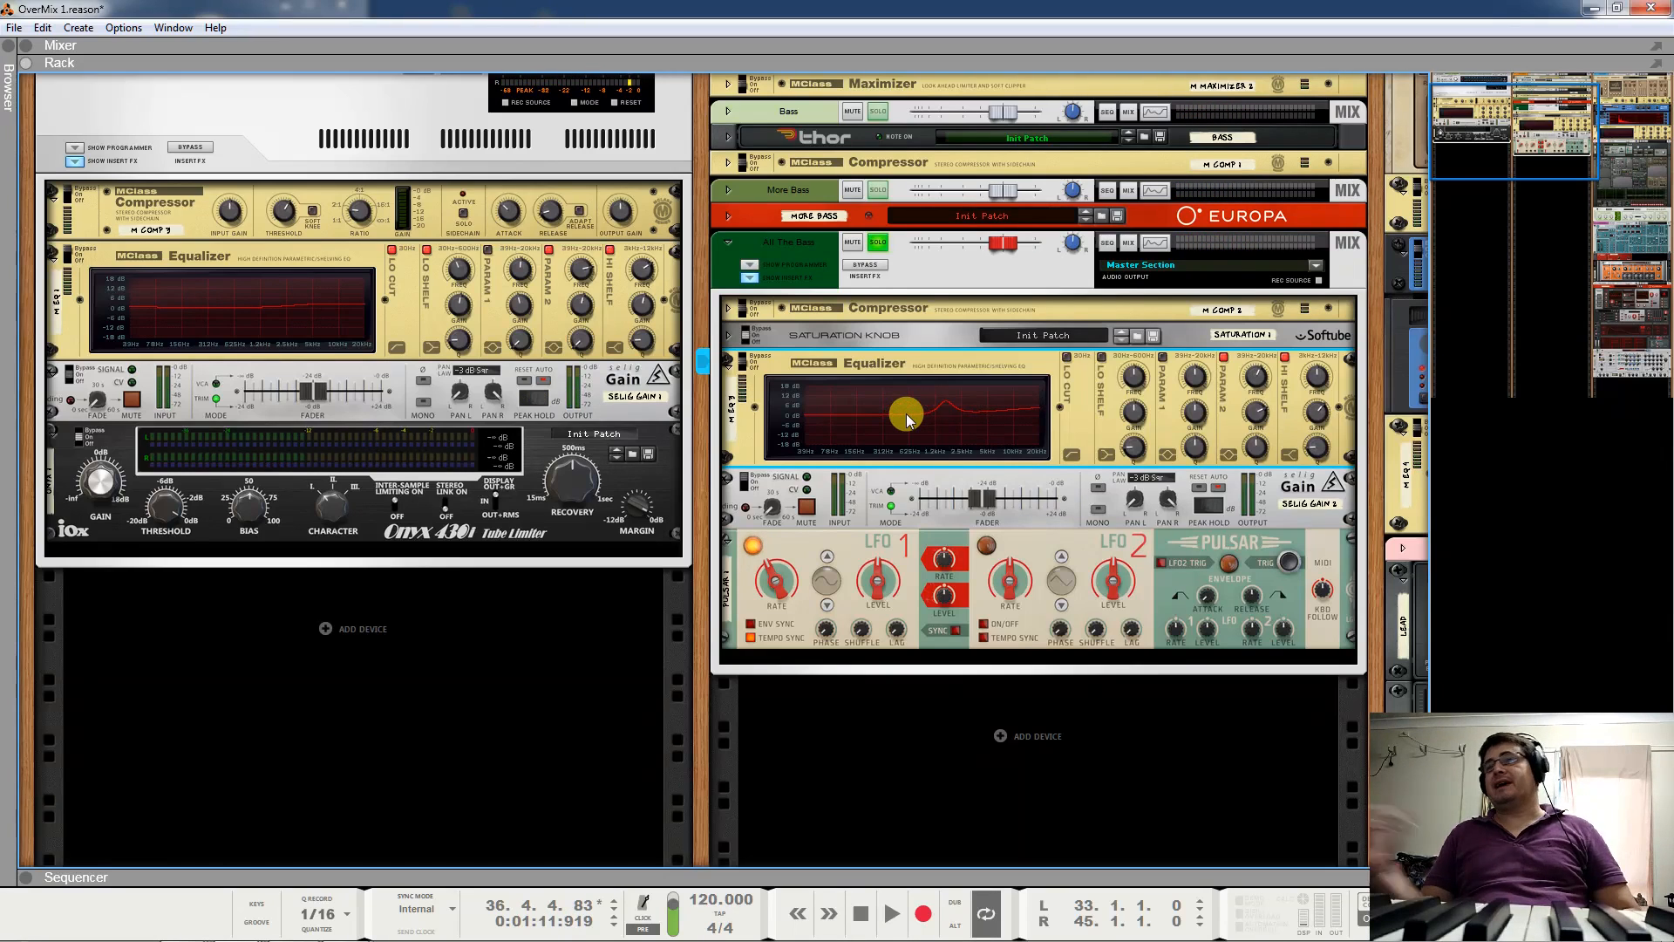
pyautogui.moveTo(907, 420); pyautogui.dragTo(951, 423)
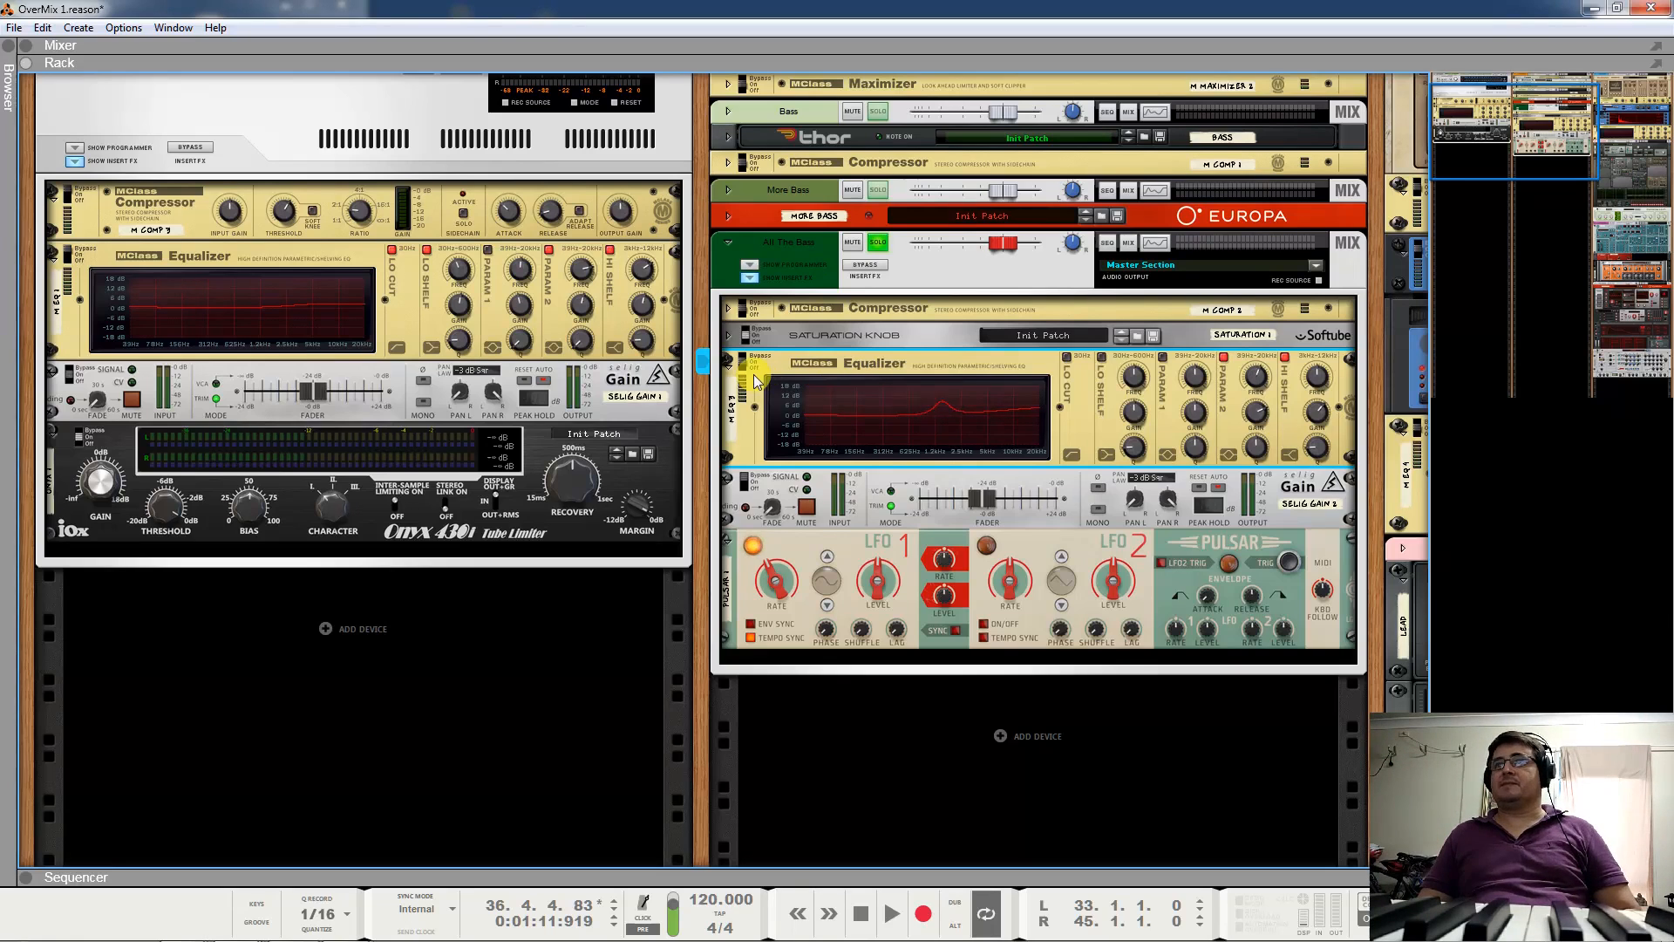
# Re-enable the Selig Gain on All The Bass and play the loop to check its level.
pyautogui.click(747, 484)
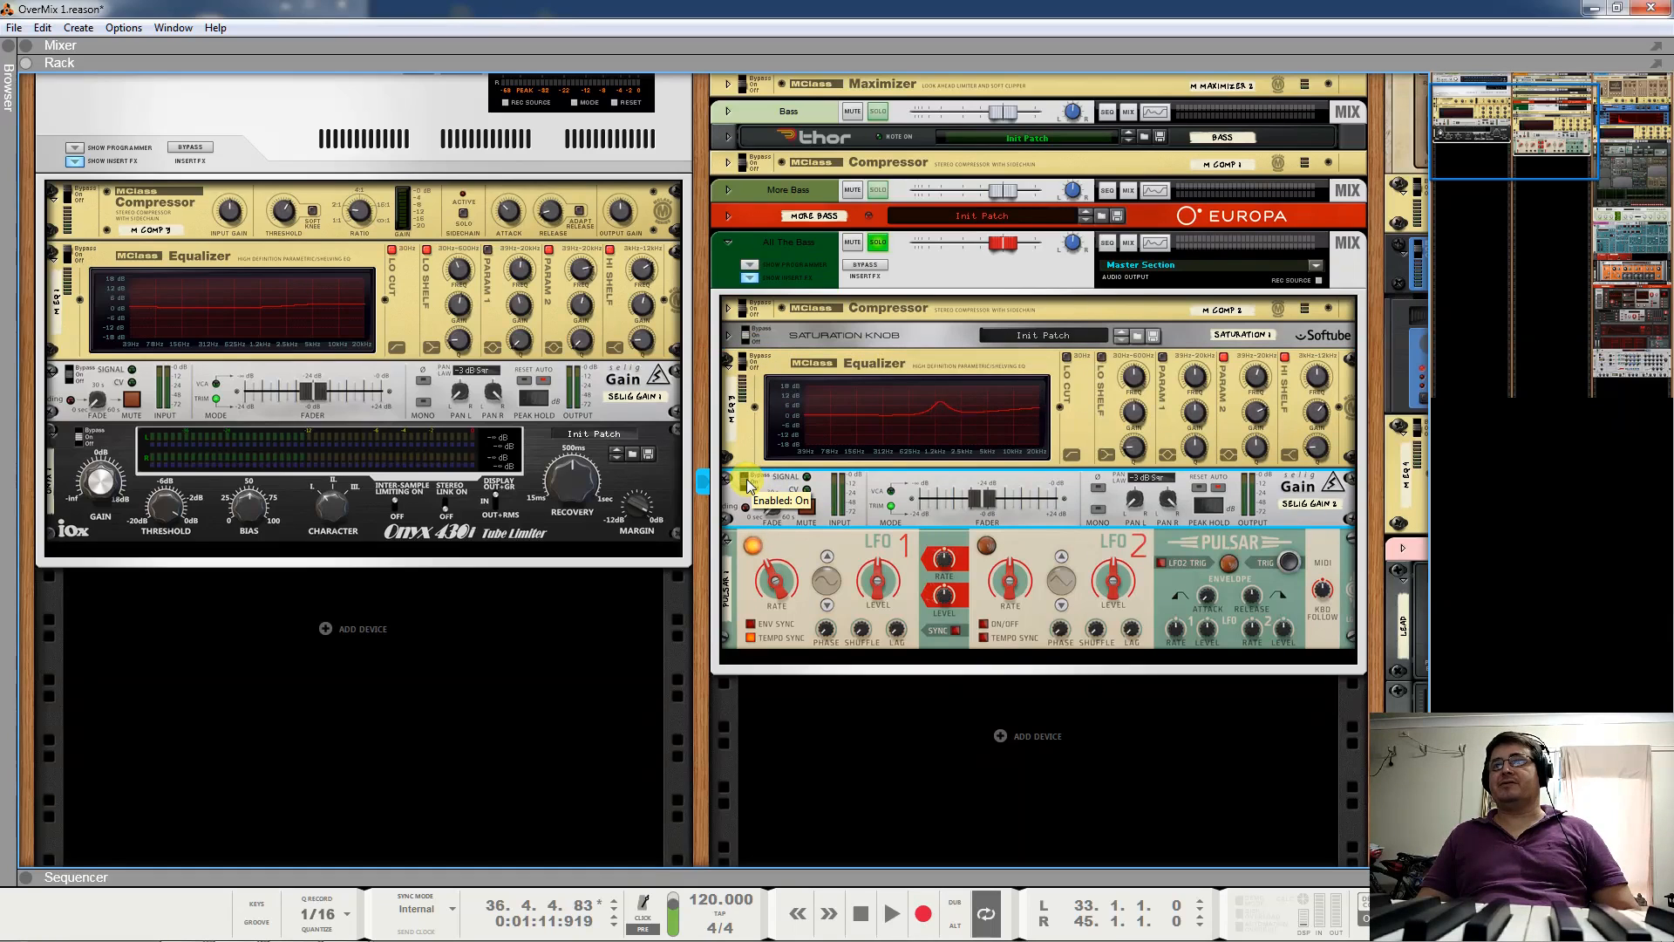
pyautogui.press('space')
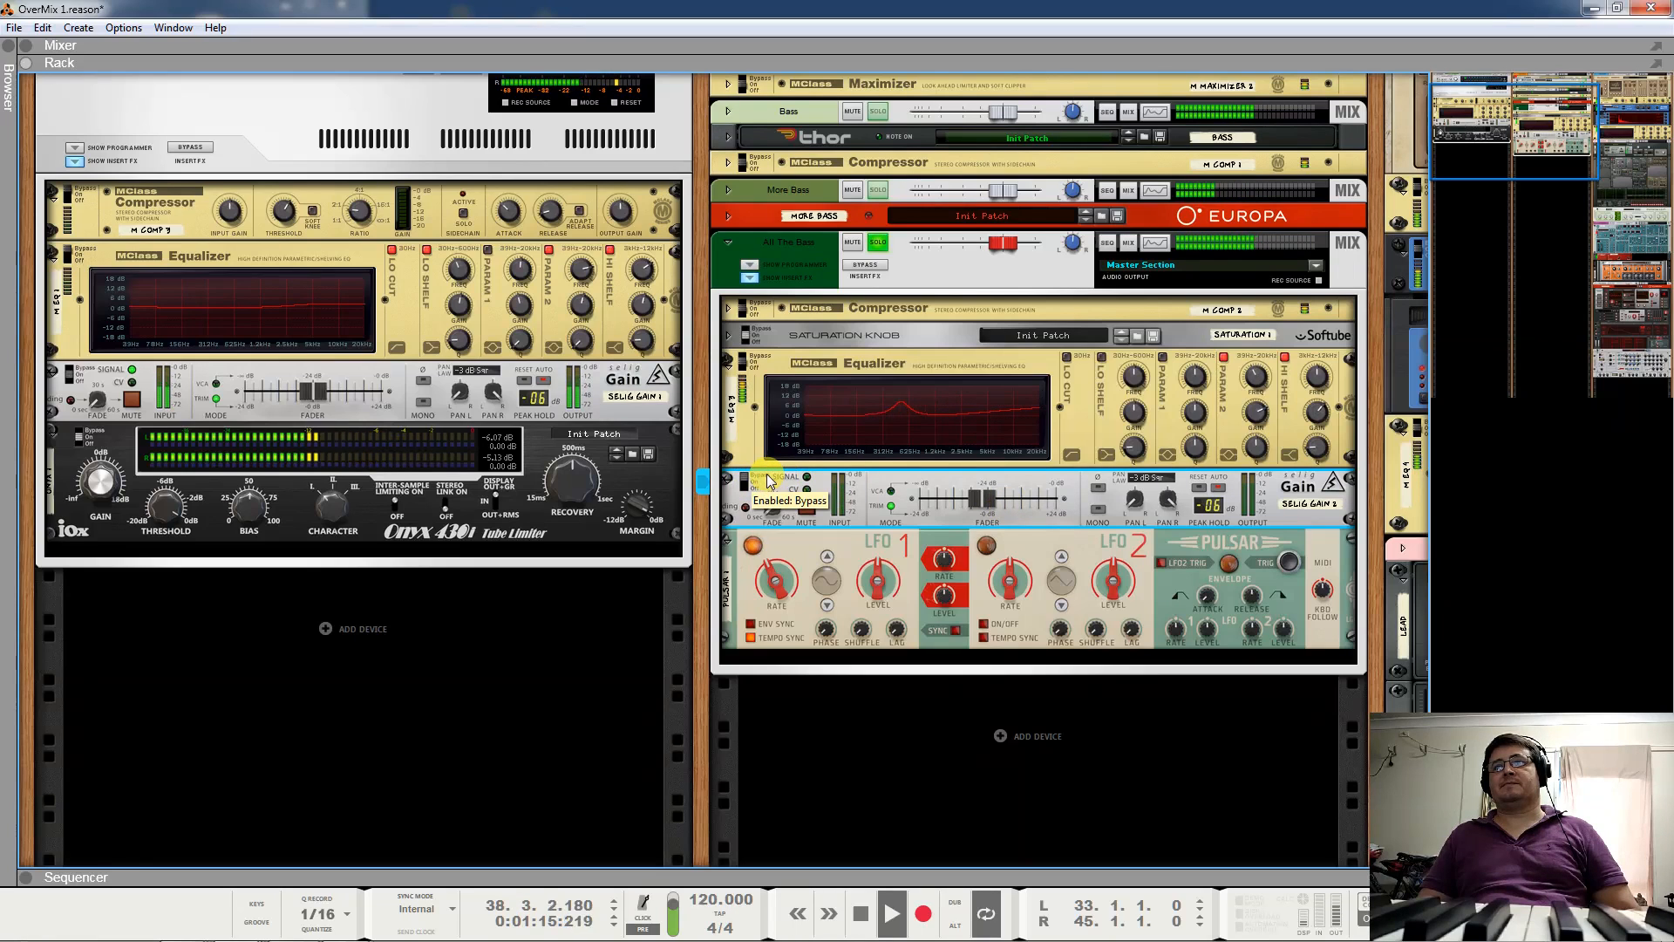
pyautogui.press('space')
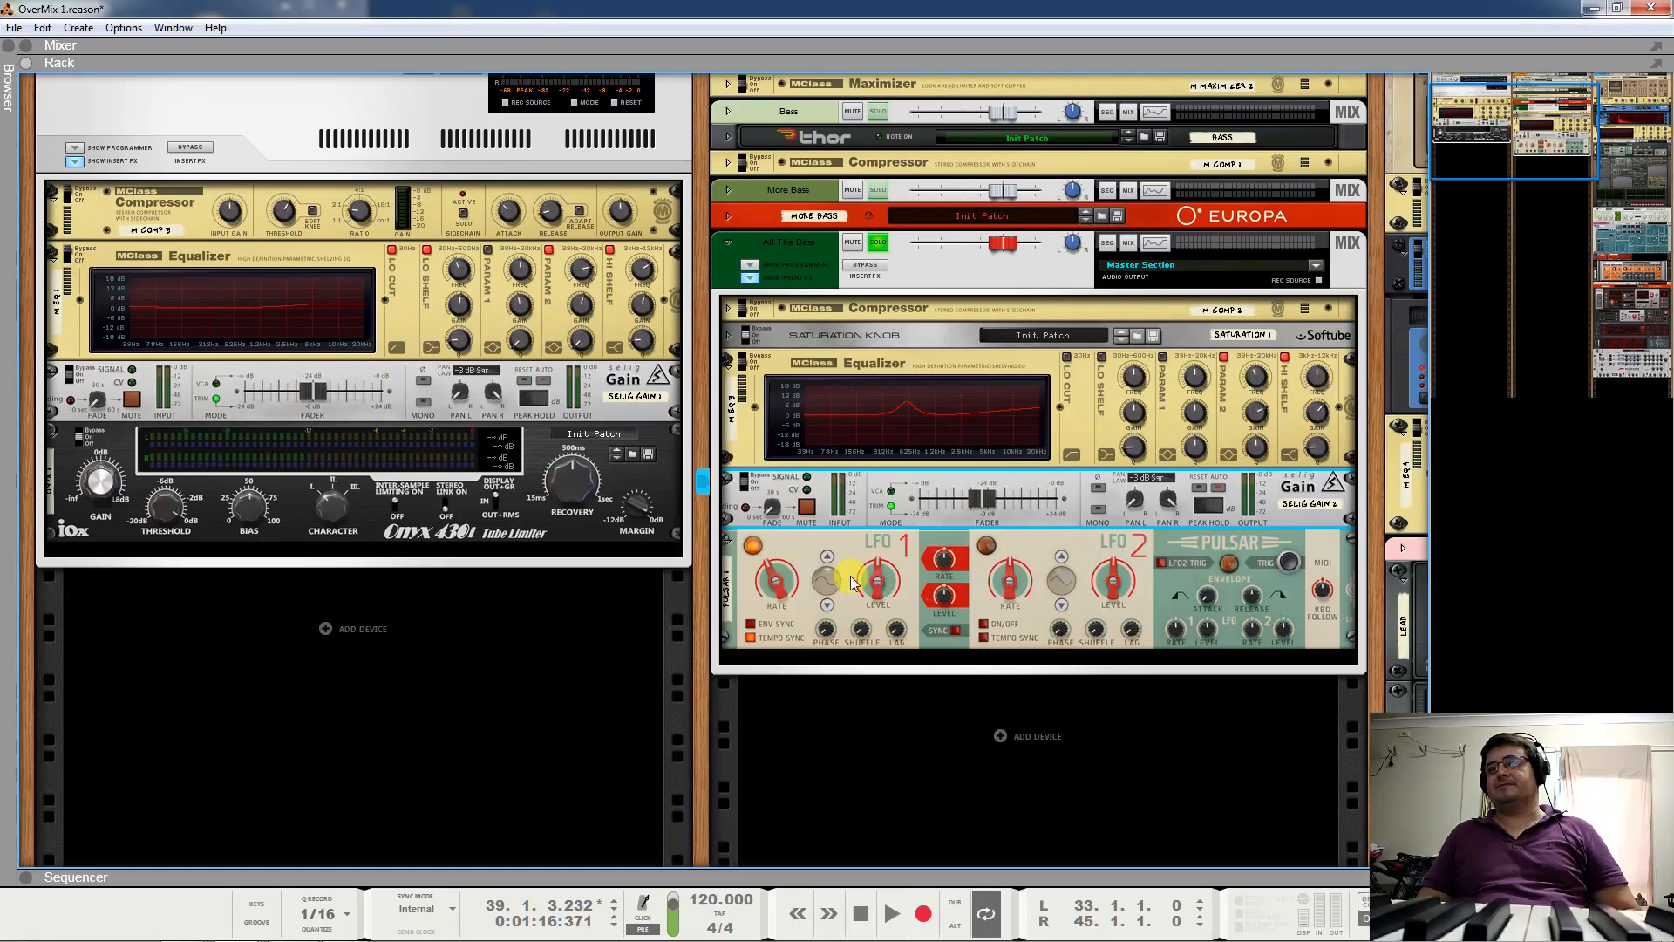
# Turn off the All The Bass solo and collapse that channel with its insert effects.
pyautogui.click(879, 244)
pyautogui.click(796, 251)
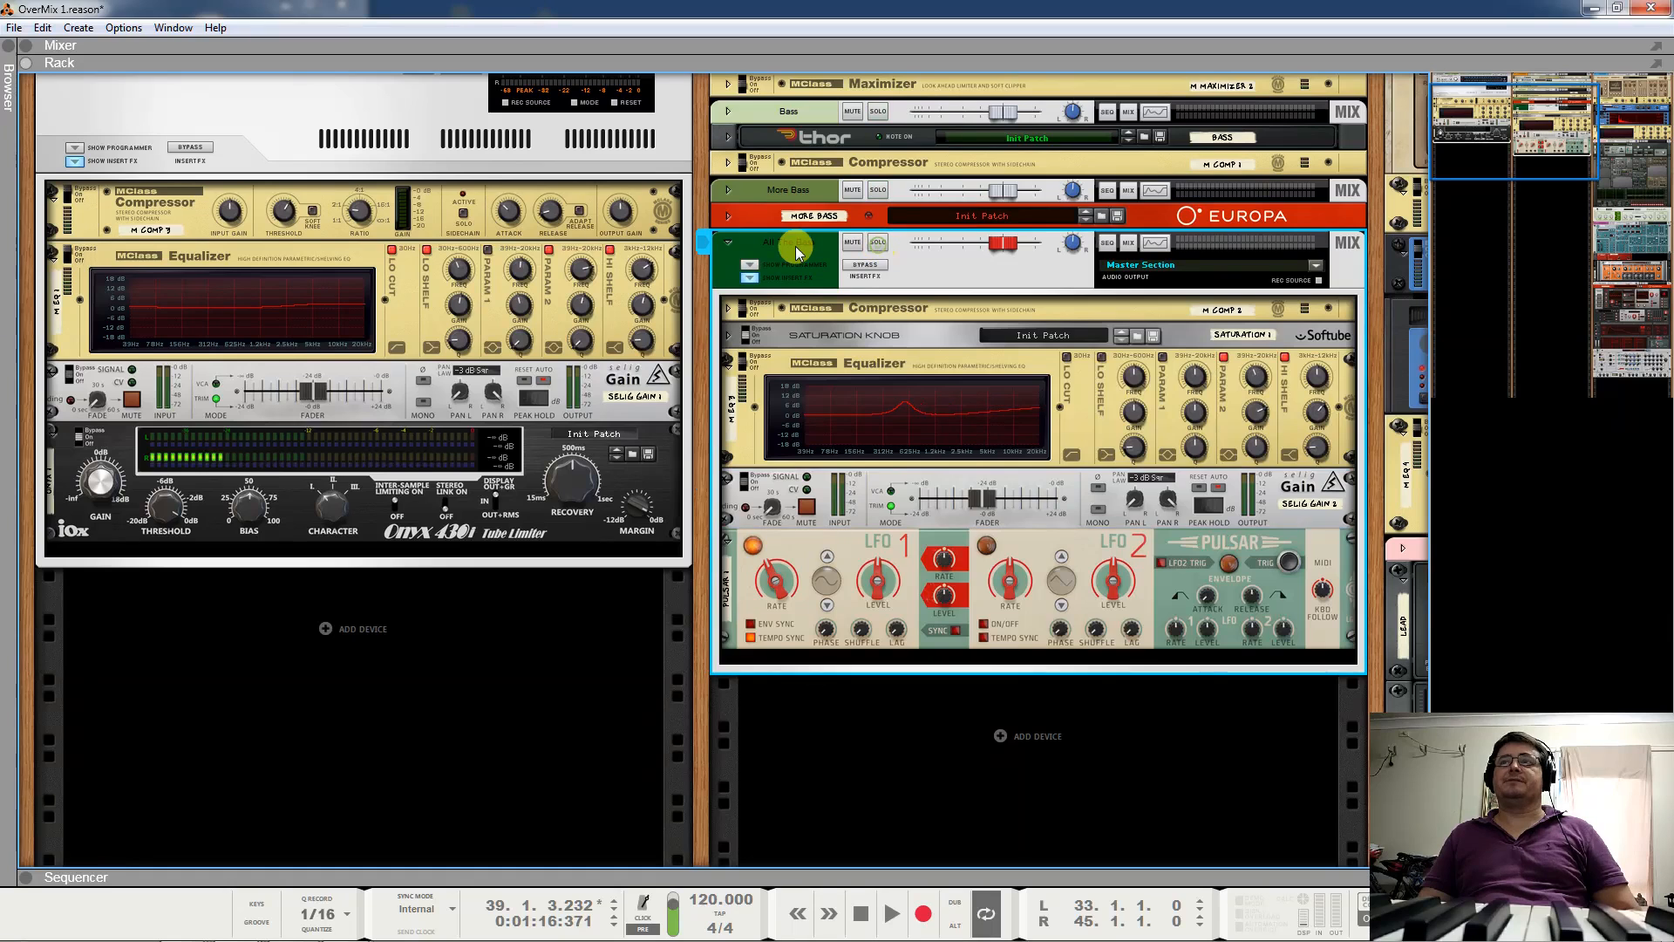
pyautogui.click(730, 243)
# Go to the Men channel in the next rack column and solo it.
pyautogui.moveTo(1554, 139); pyautogui.dragTo(1630, 139)
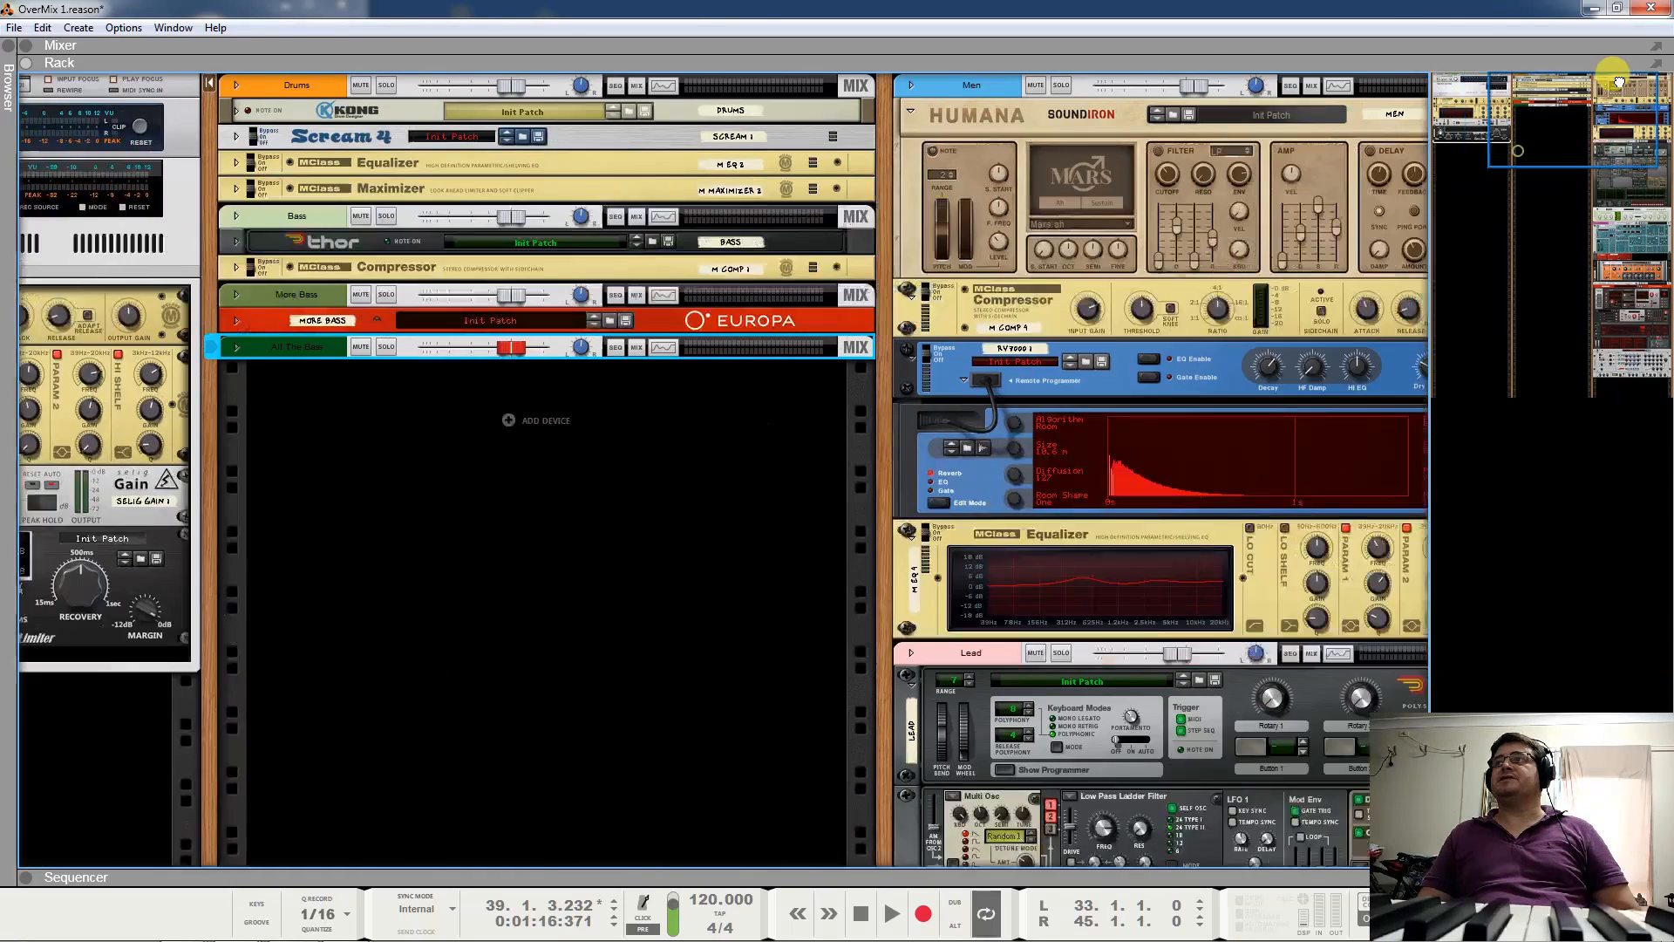
pyautogui.click(923, 86)
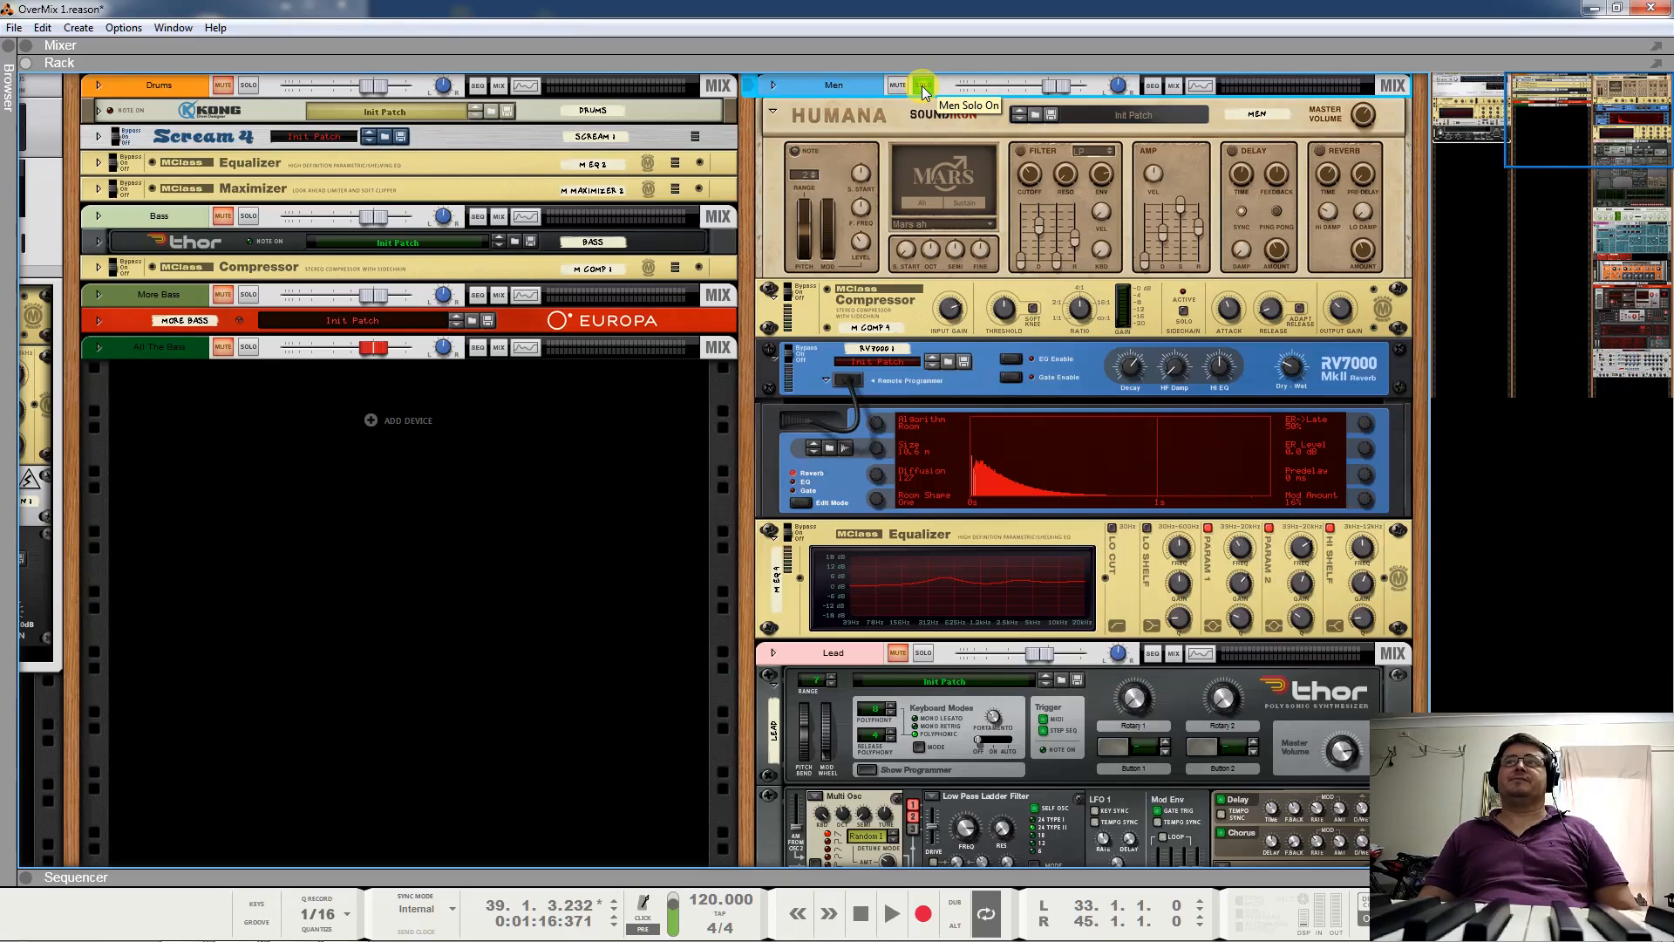
# Play the soloed Men loop with its effects, then bypass the Compressor, RV7000 and Equalizer and play it dry.
pyautogui.press('space')
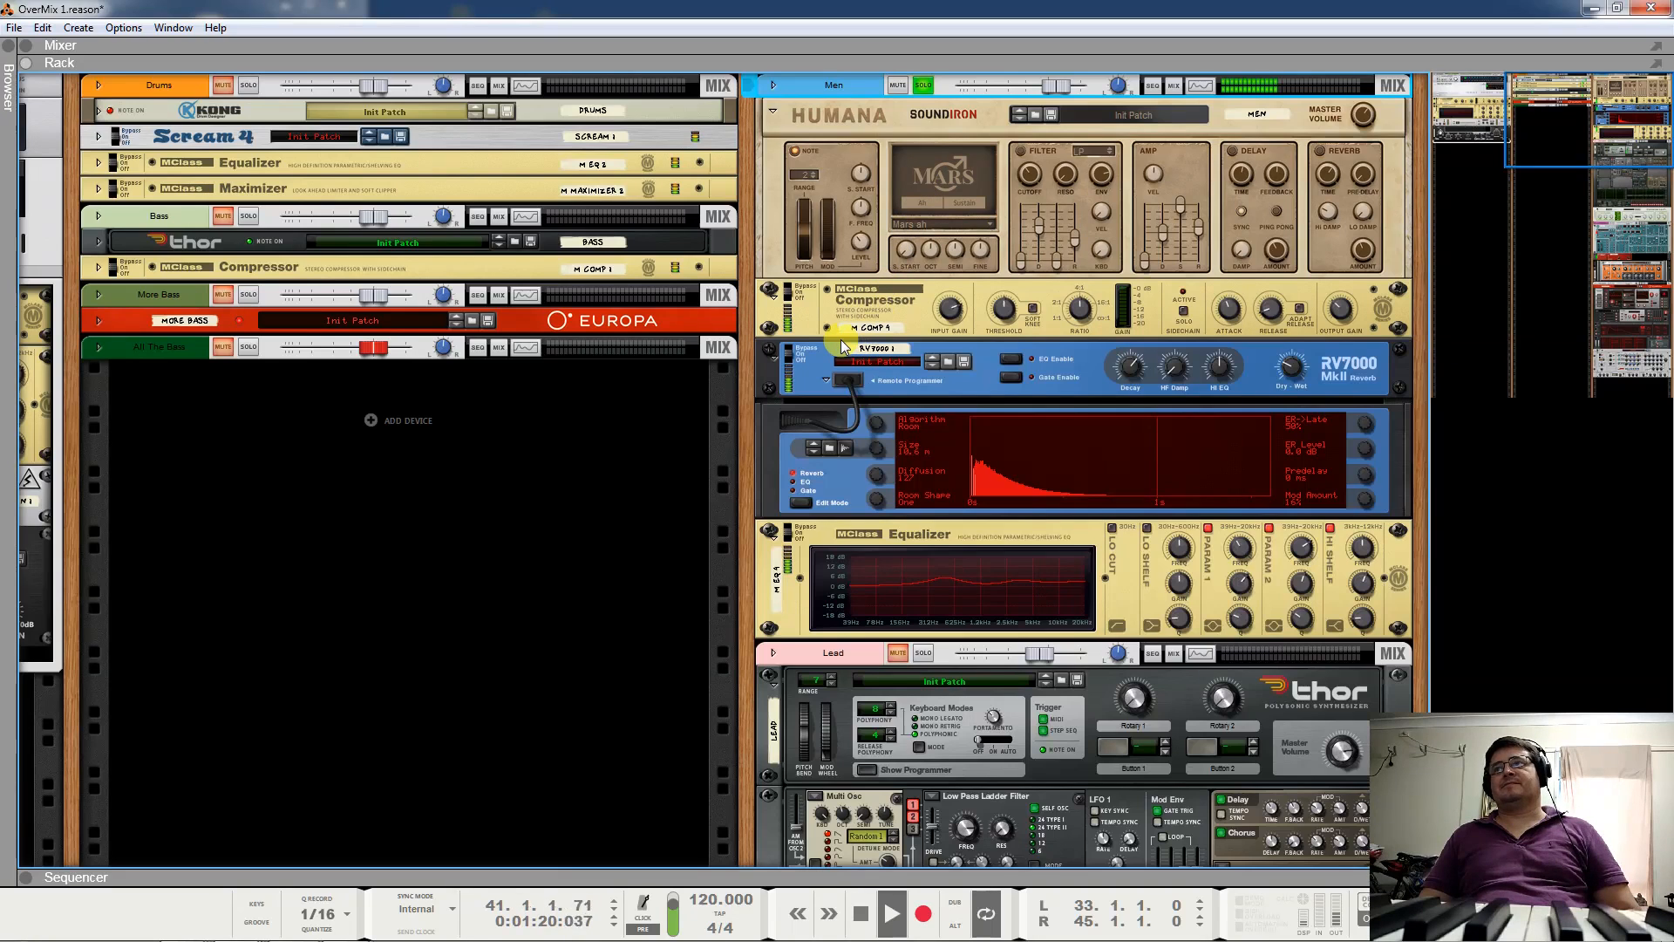
pyautogui.press('space')
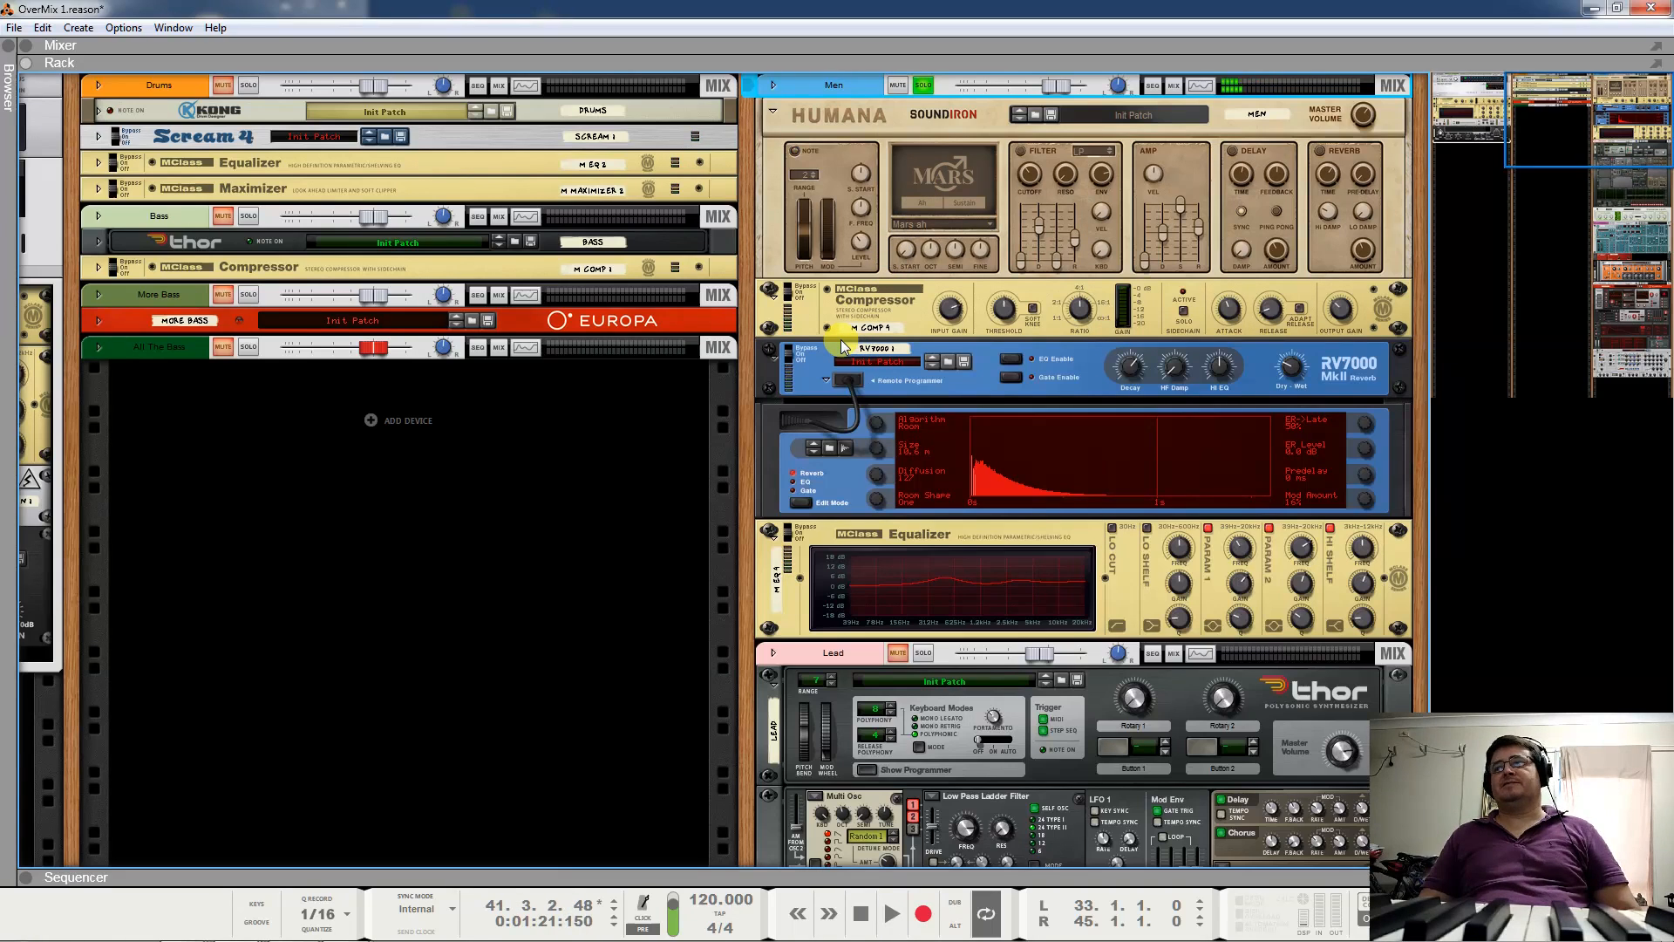
pyautogui.click(793, 302)
pyautogui.click(792, 353)
pyautogui.click(795, 529)
pyautogui.press('space')
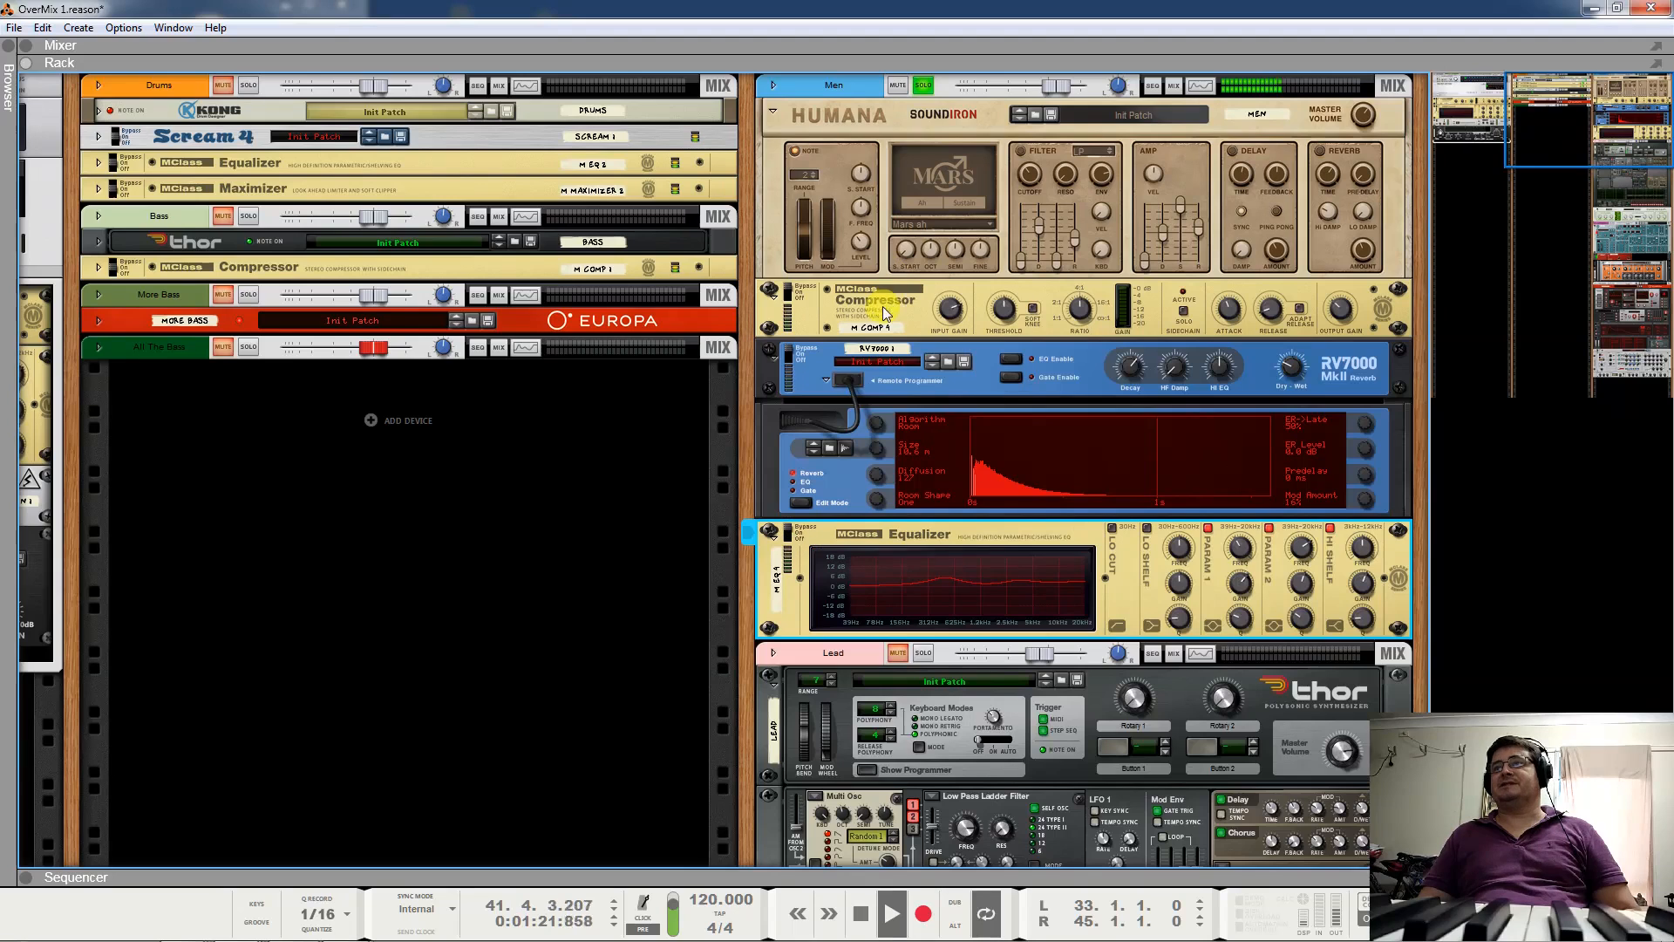
# Re-enable the Men channel's Compressor, RV7000 reverb and Equalizer one at a time, playing the loop to hear each.
pyautogui.click(787, 292)
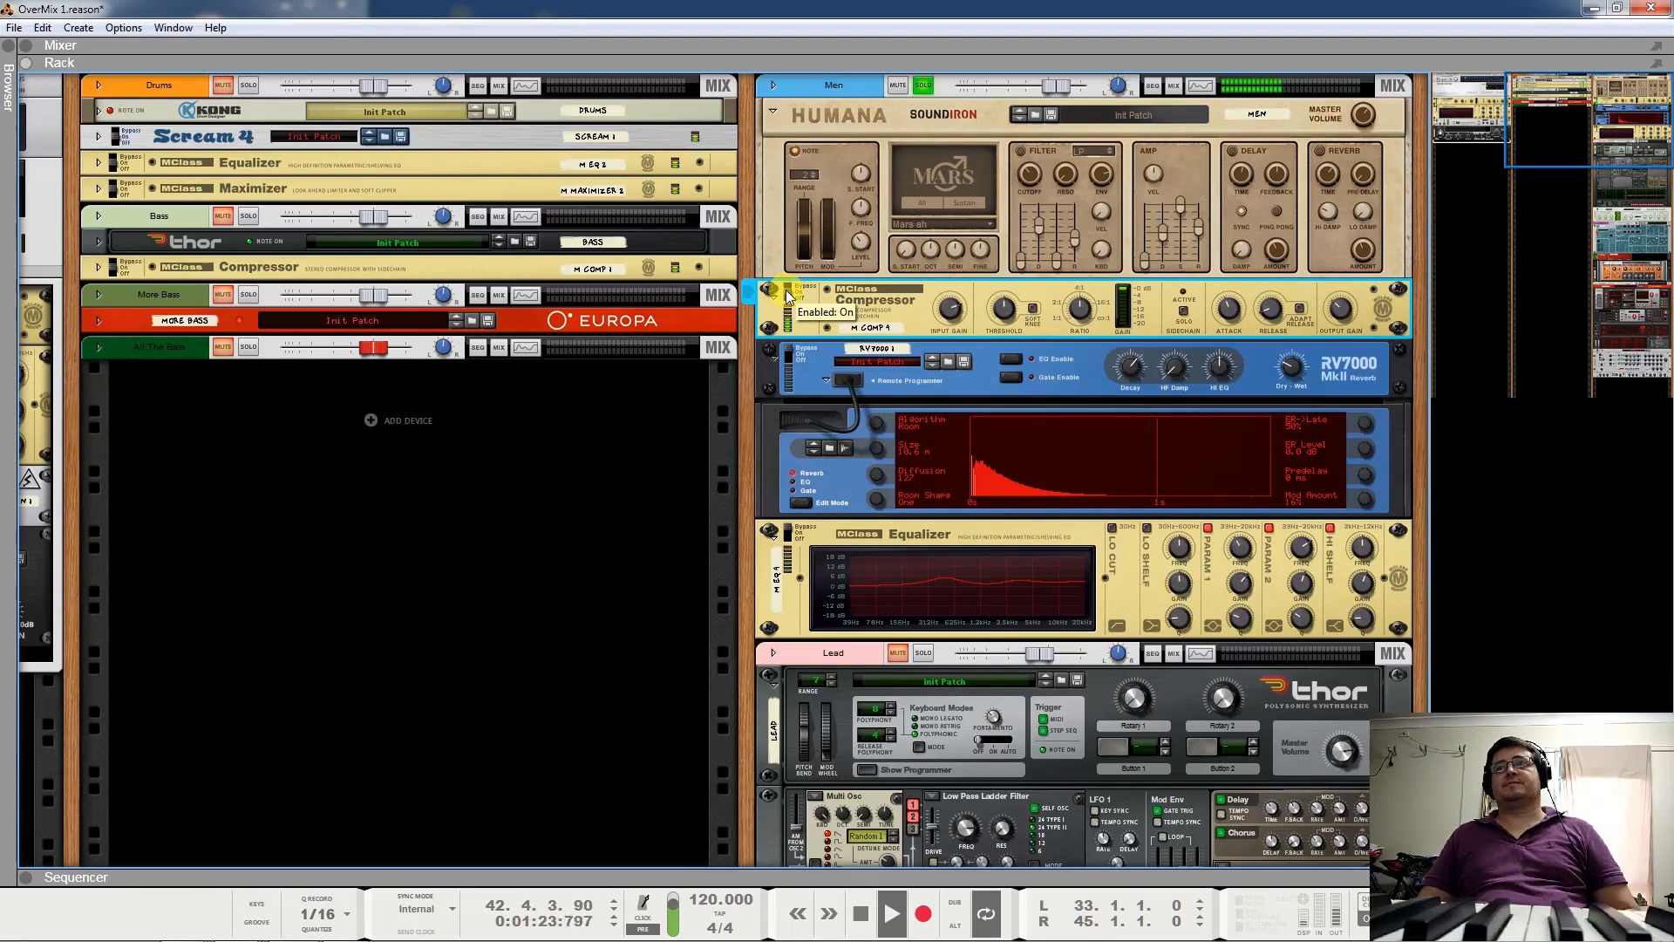
pyautogui.press('space')
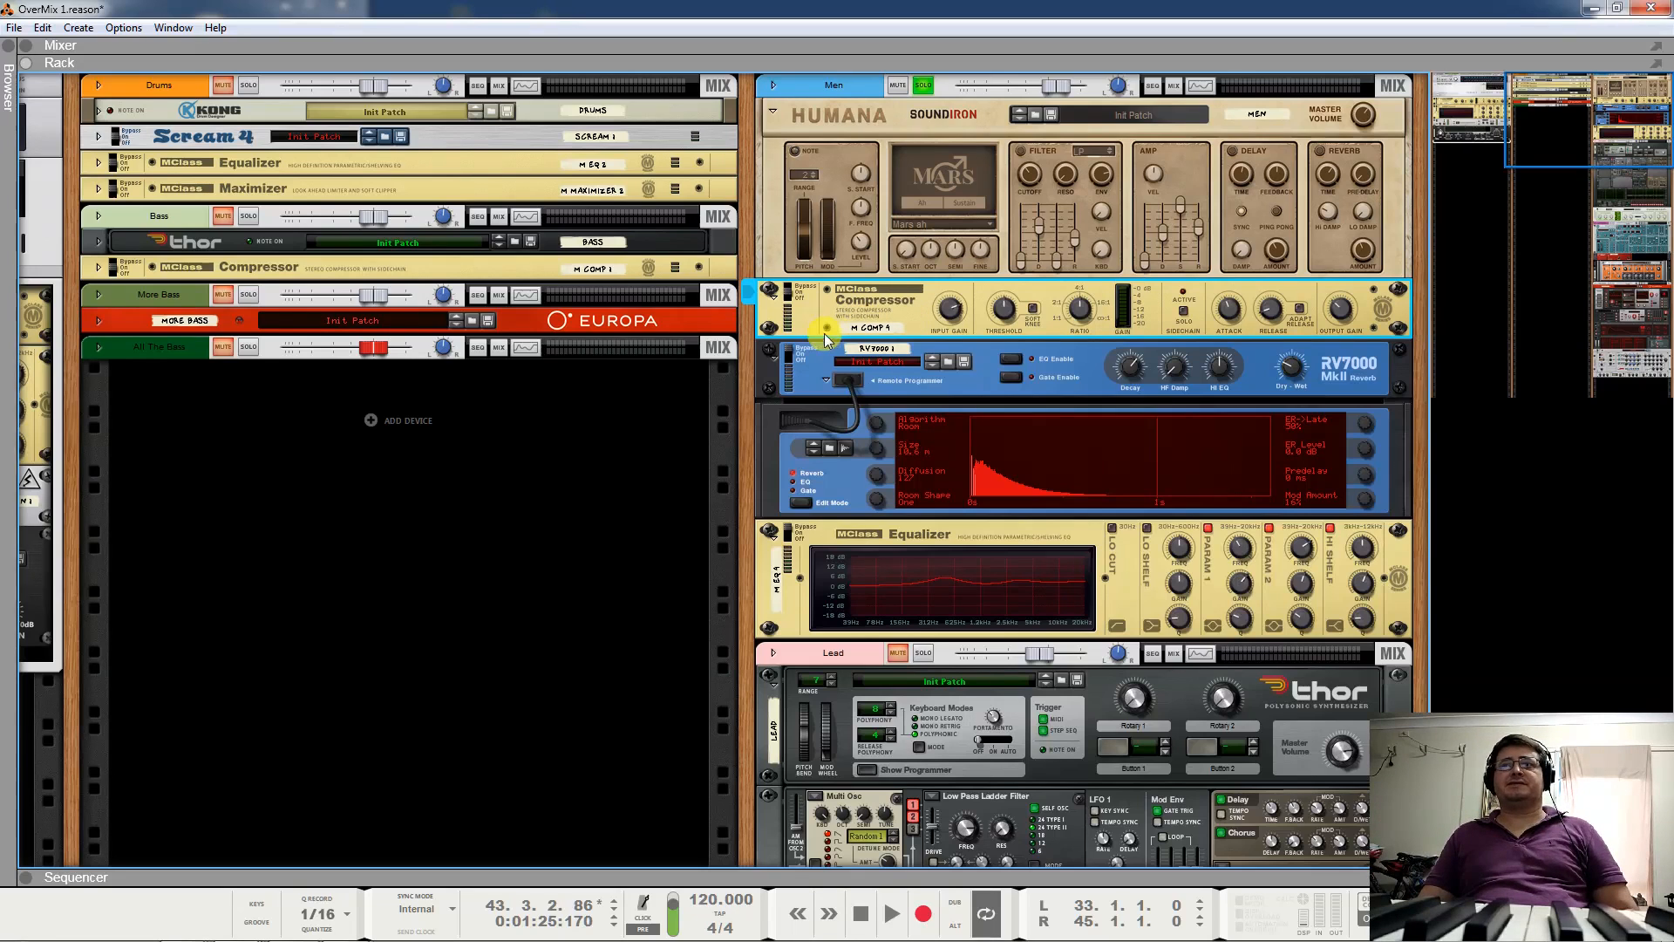
pyautogui.click(792, 357)
pyautogui.press('space')
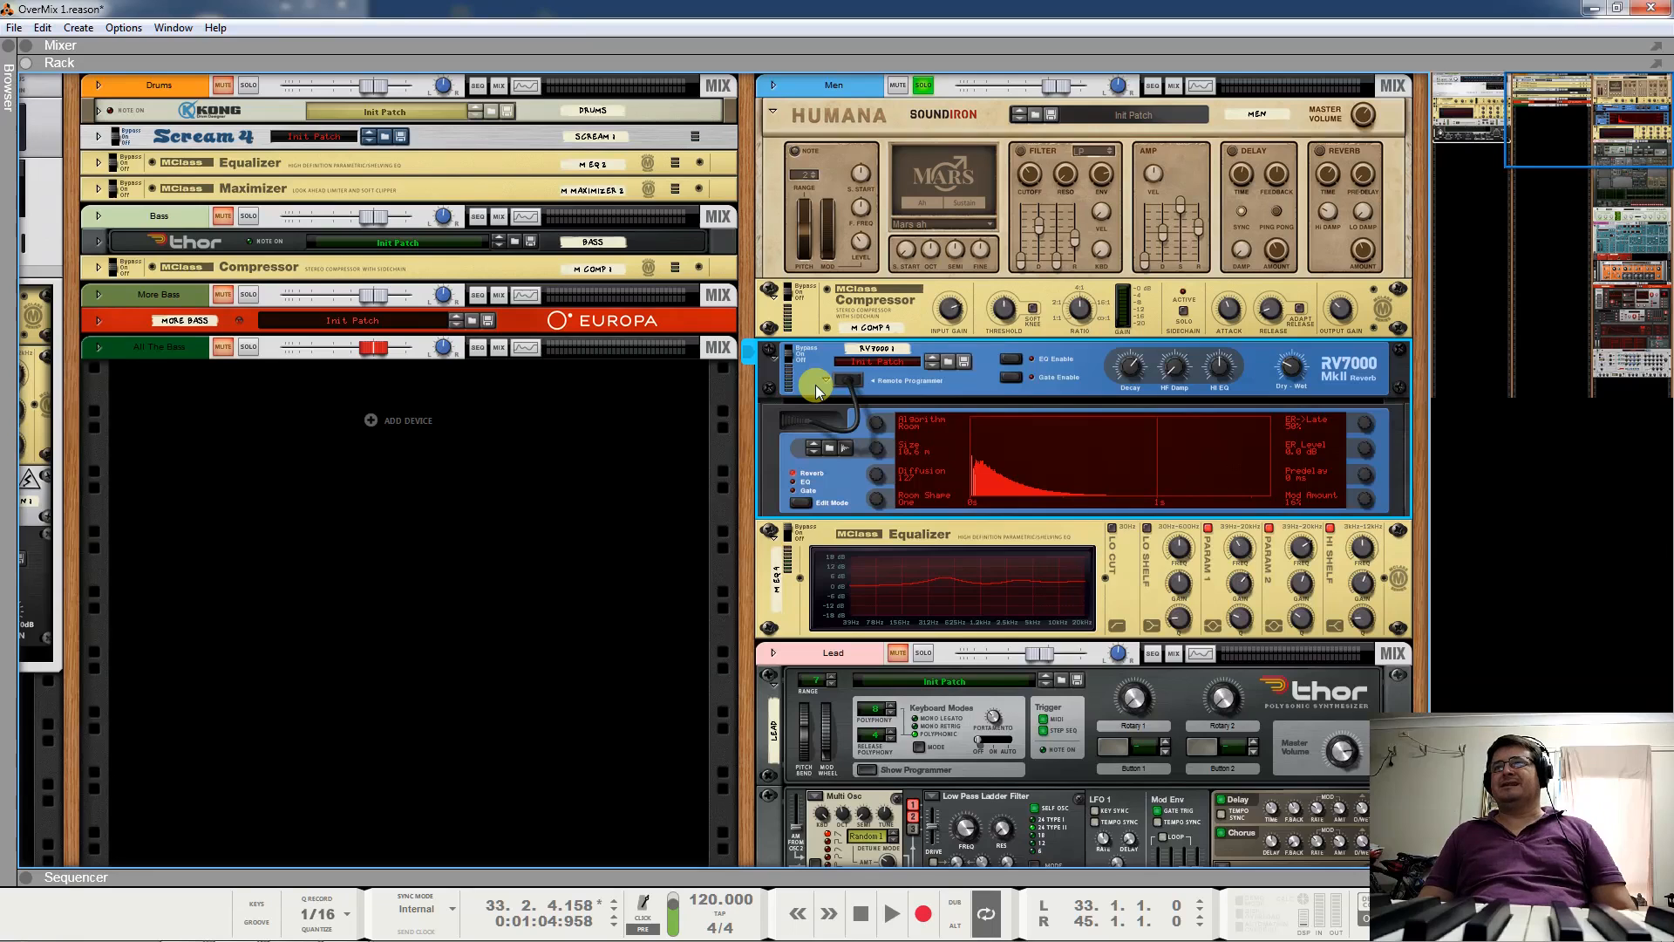
pyautogui.press('space')
pyautogui.click(767, 528)
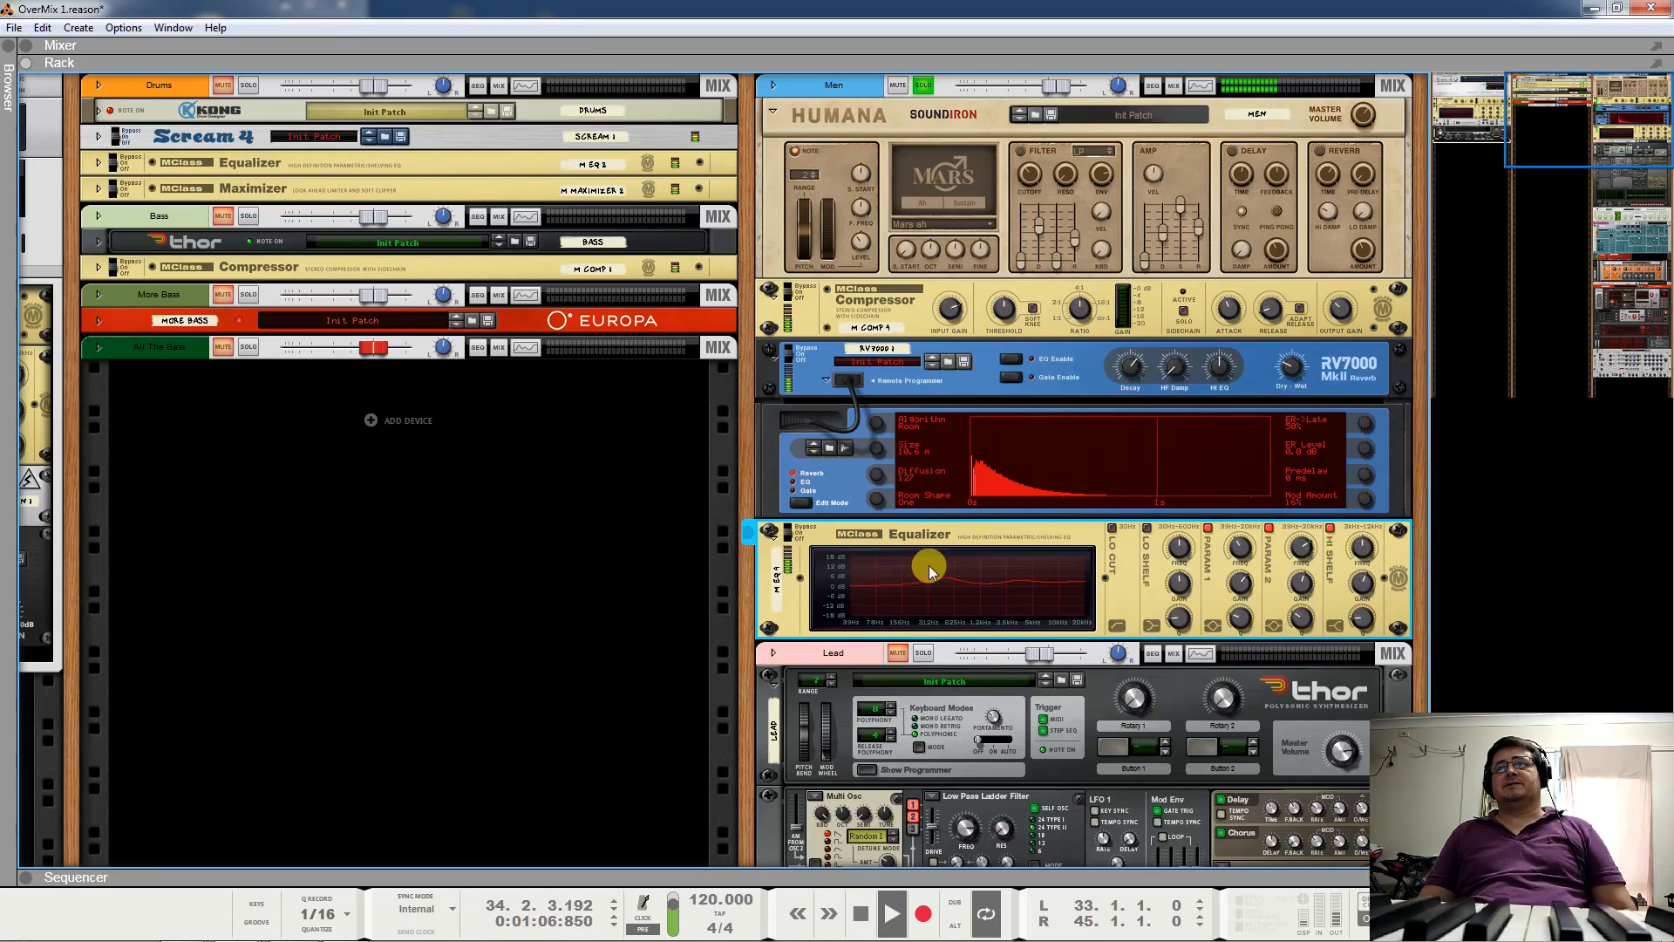
pyautogui.press('space')
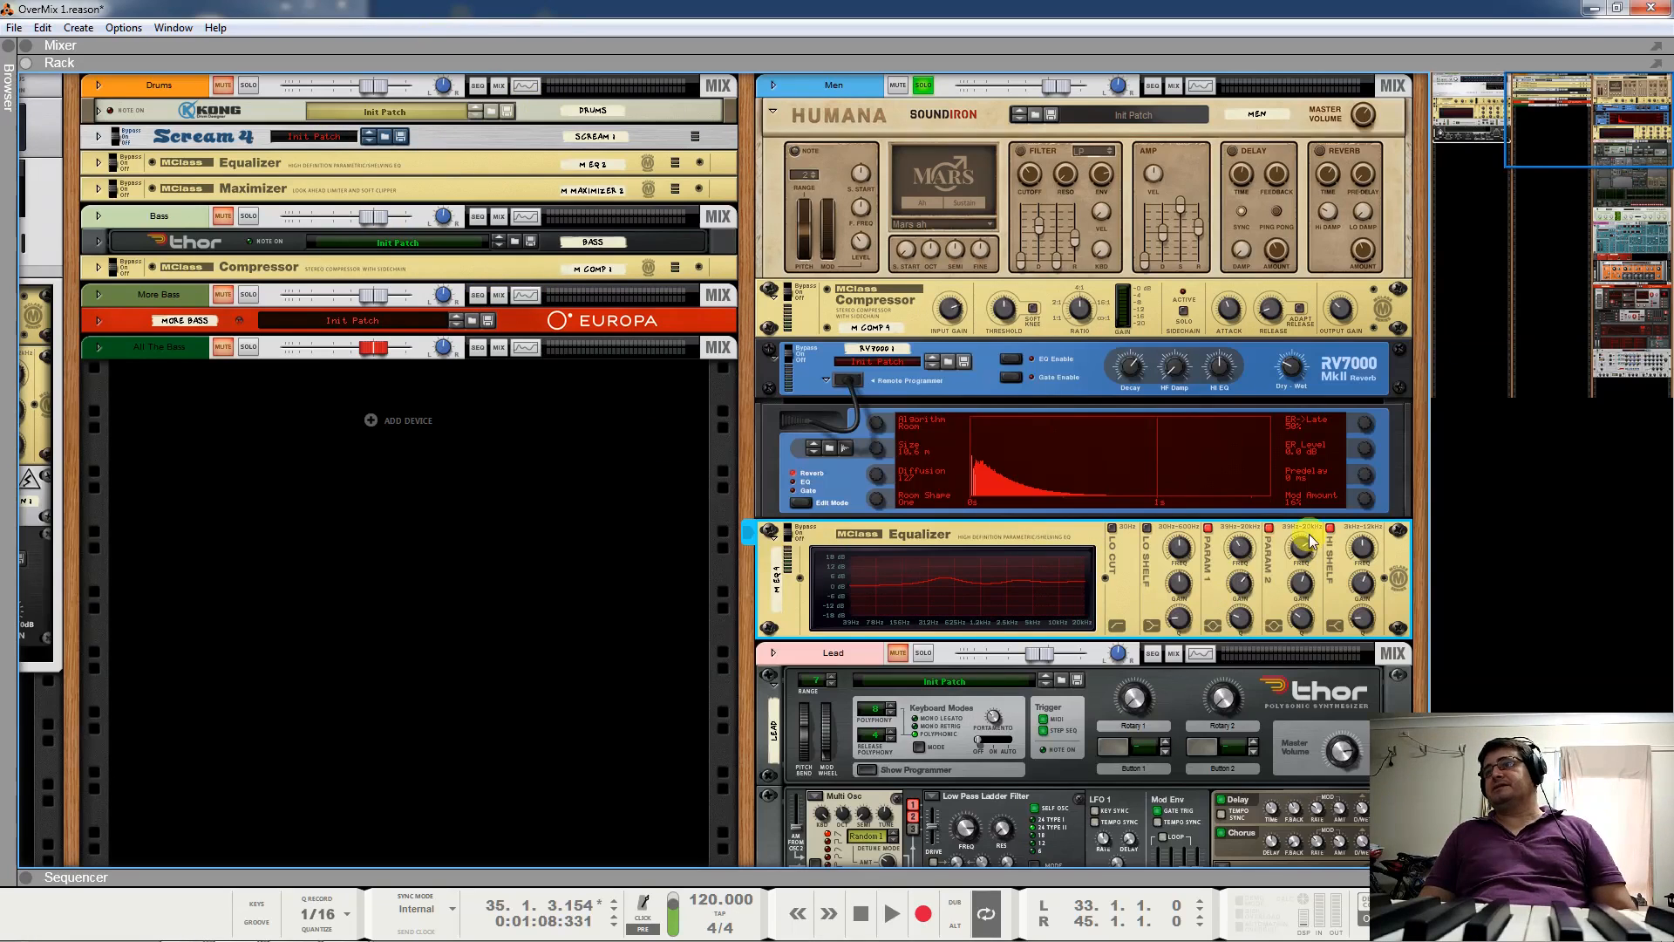
# Switch off the Men Equalizer's Param 1, Param 2 and Hi Shelf bands during playback, then re-enable only Hi Shelf.
pyautogui.press('space')
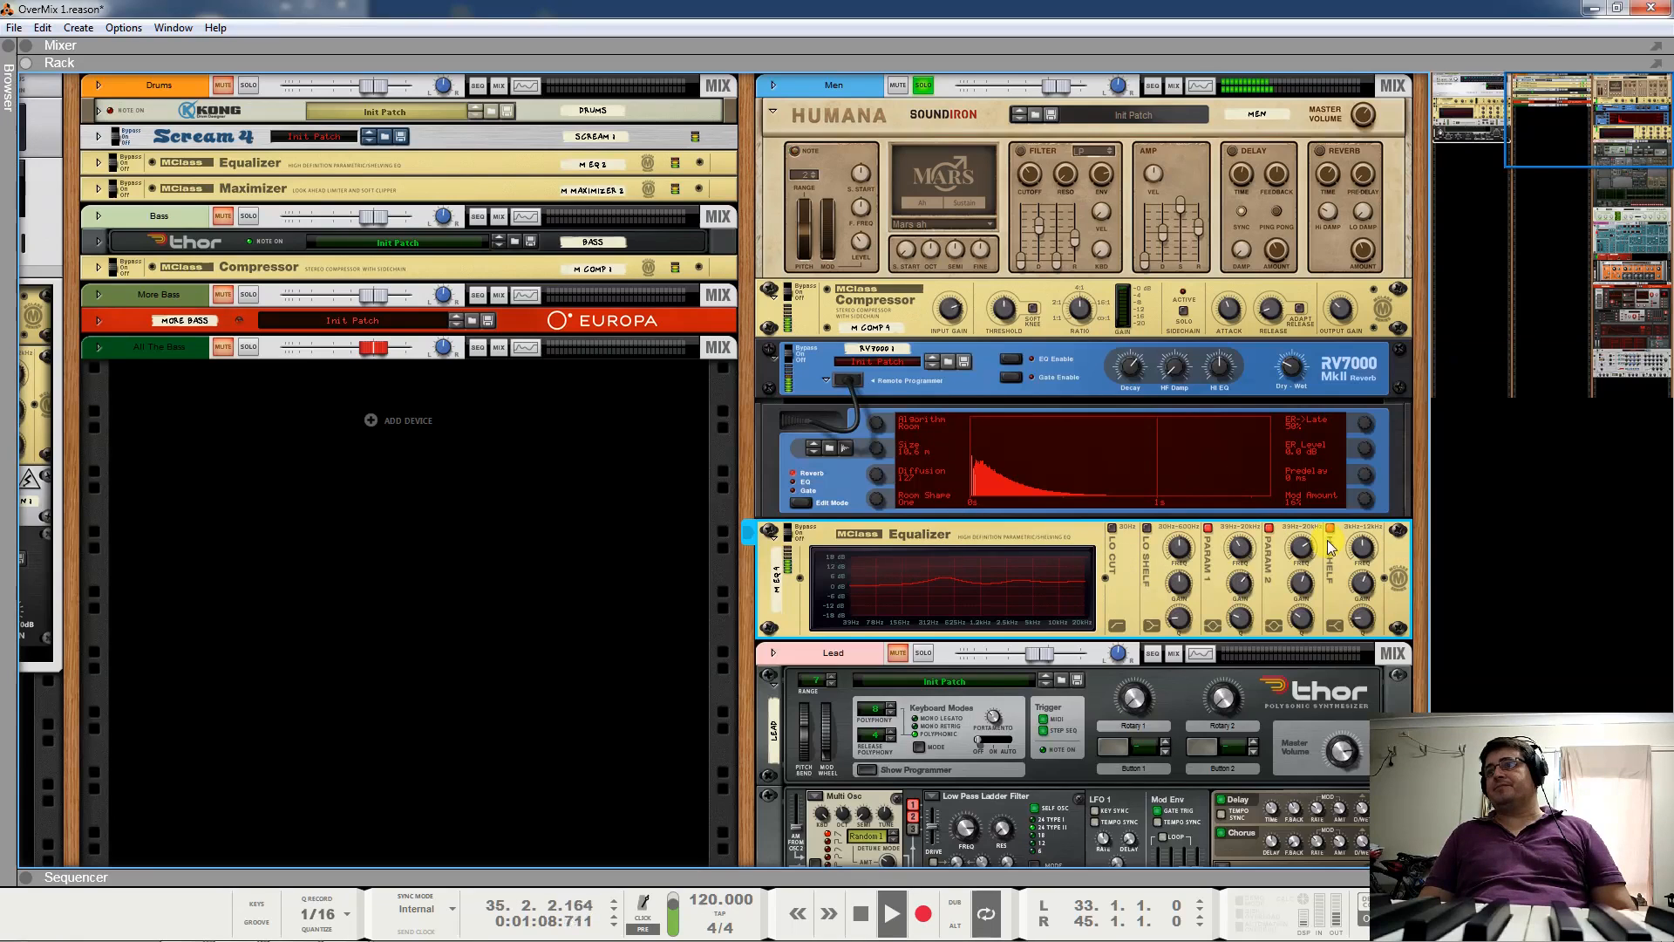
pyautogui.click(1268, 528)
pyautogui.click(1207, 528)
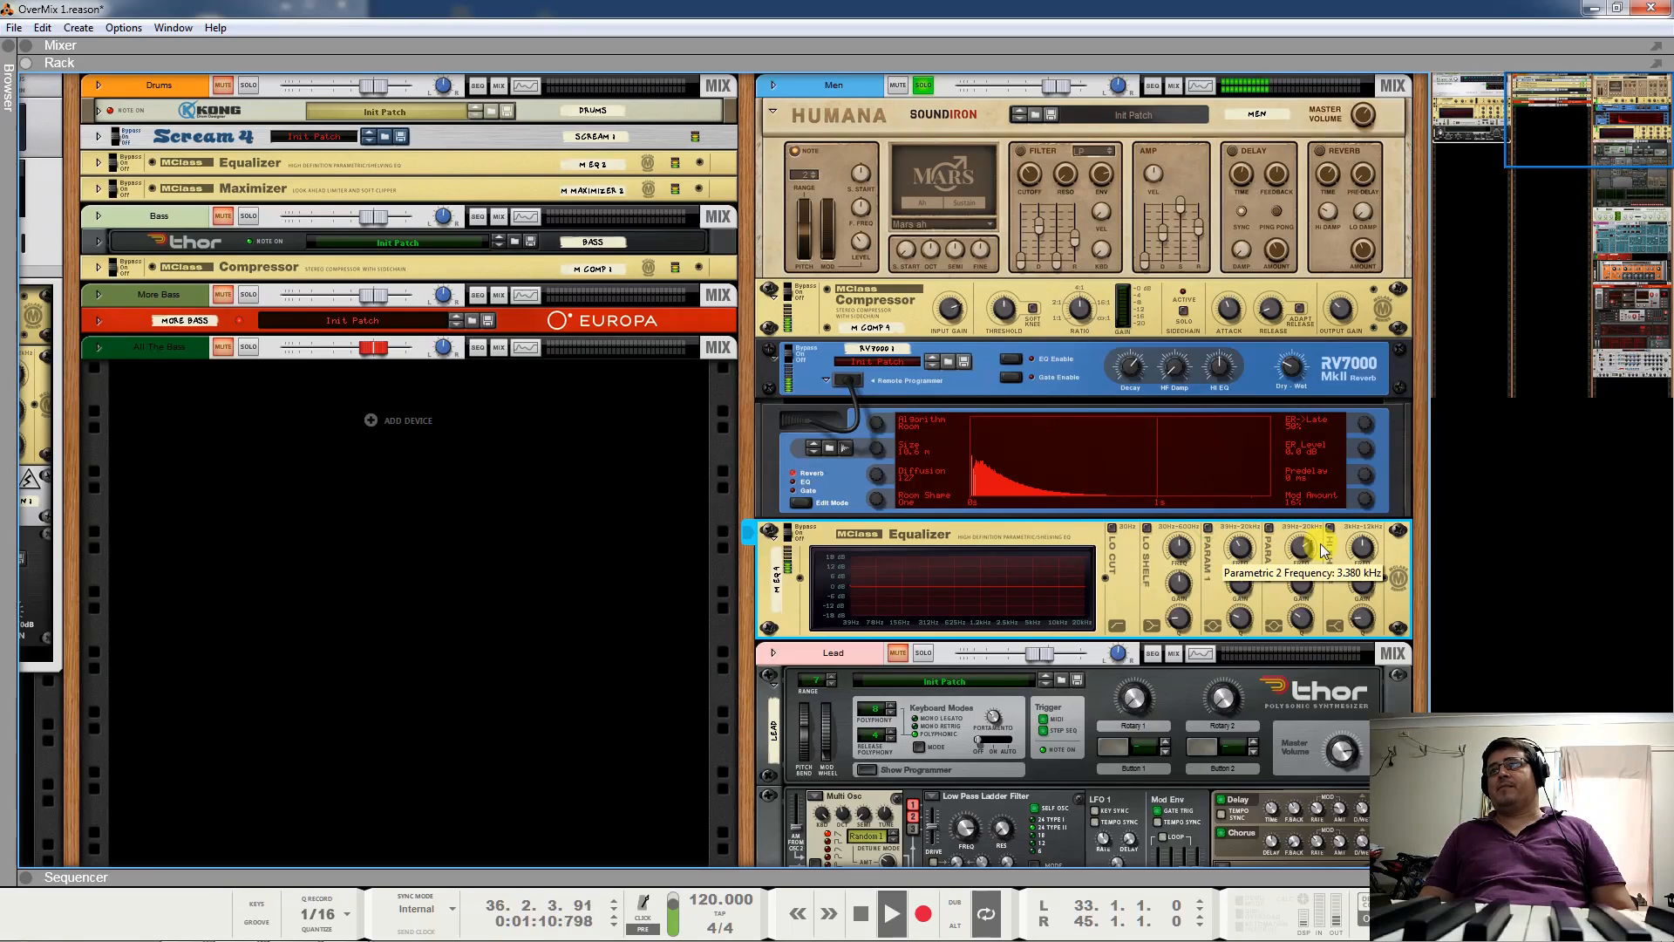
pyautogui.click(1330, 528)
pyautogui.press('space')
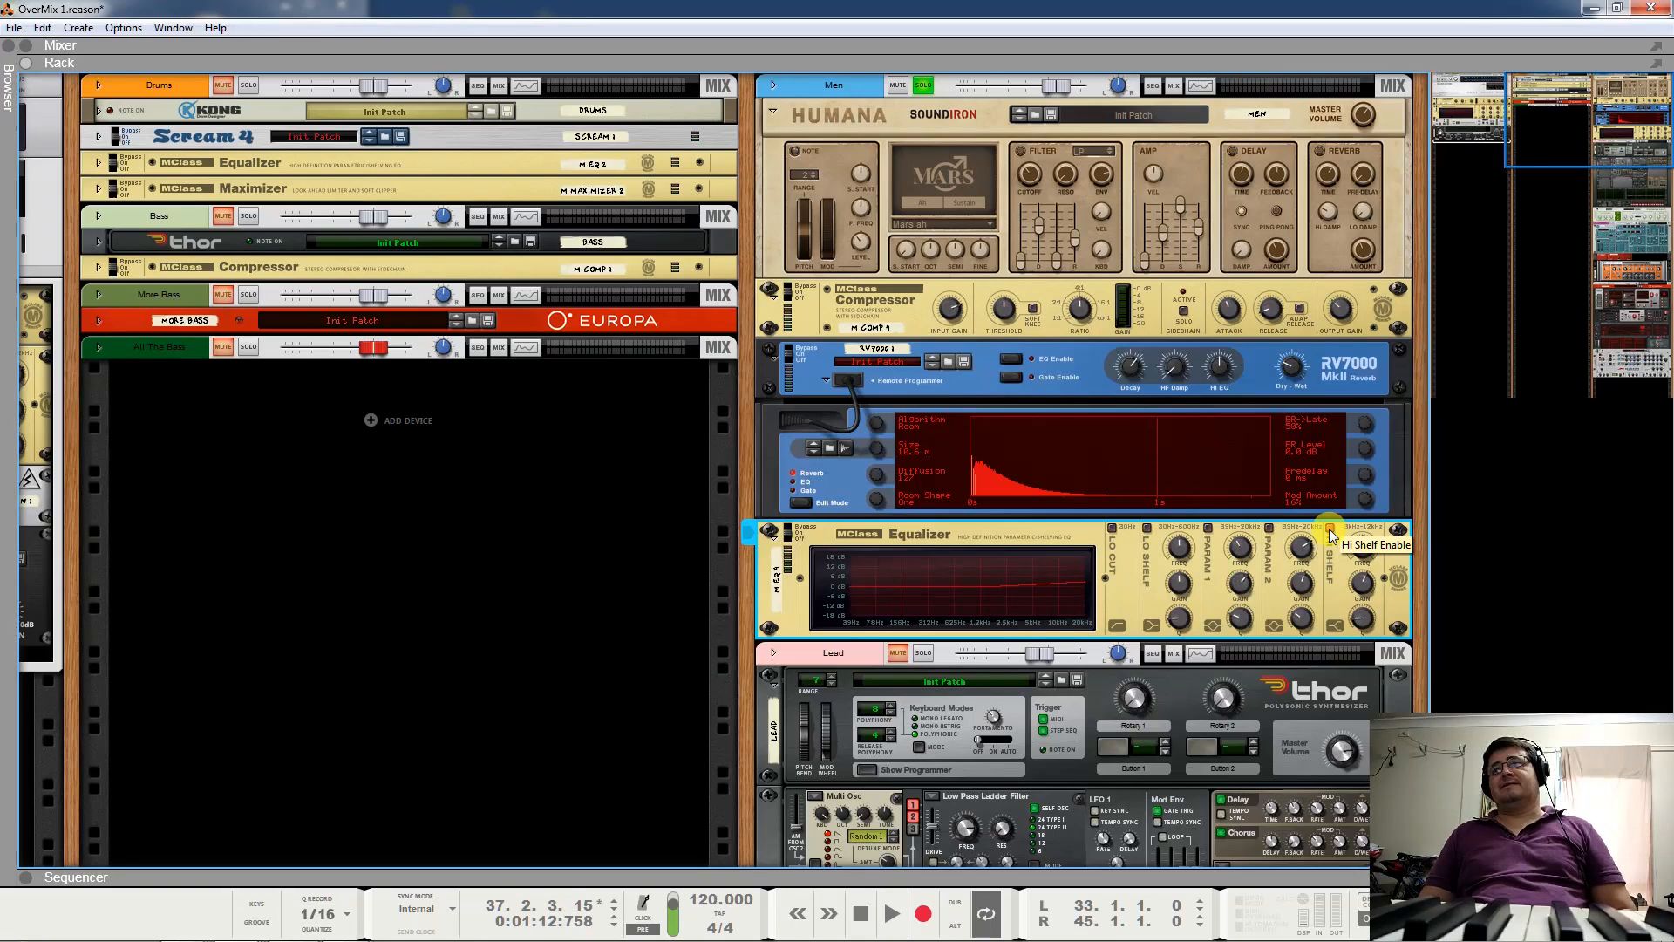
# Re-enable the Men Equalizer's Param 2 and Param 1 bands in turn while listening to the loop.
pyautogui.click(1269, 529)
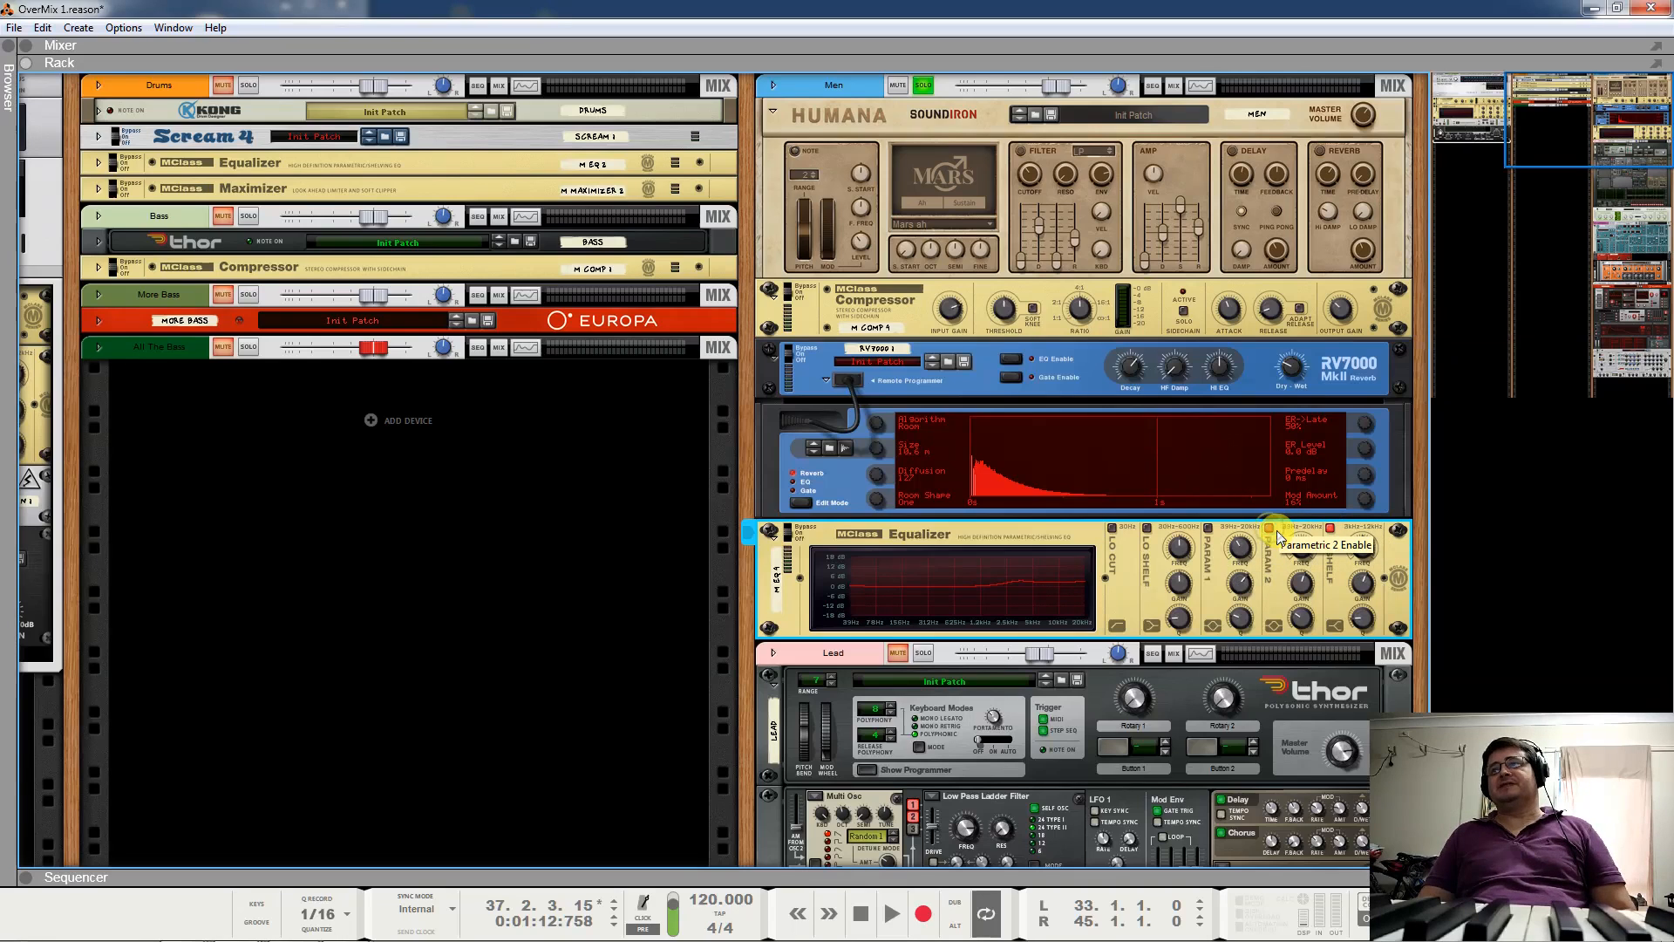
pyautogui.press('space')
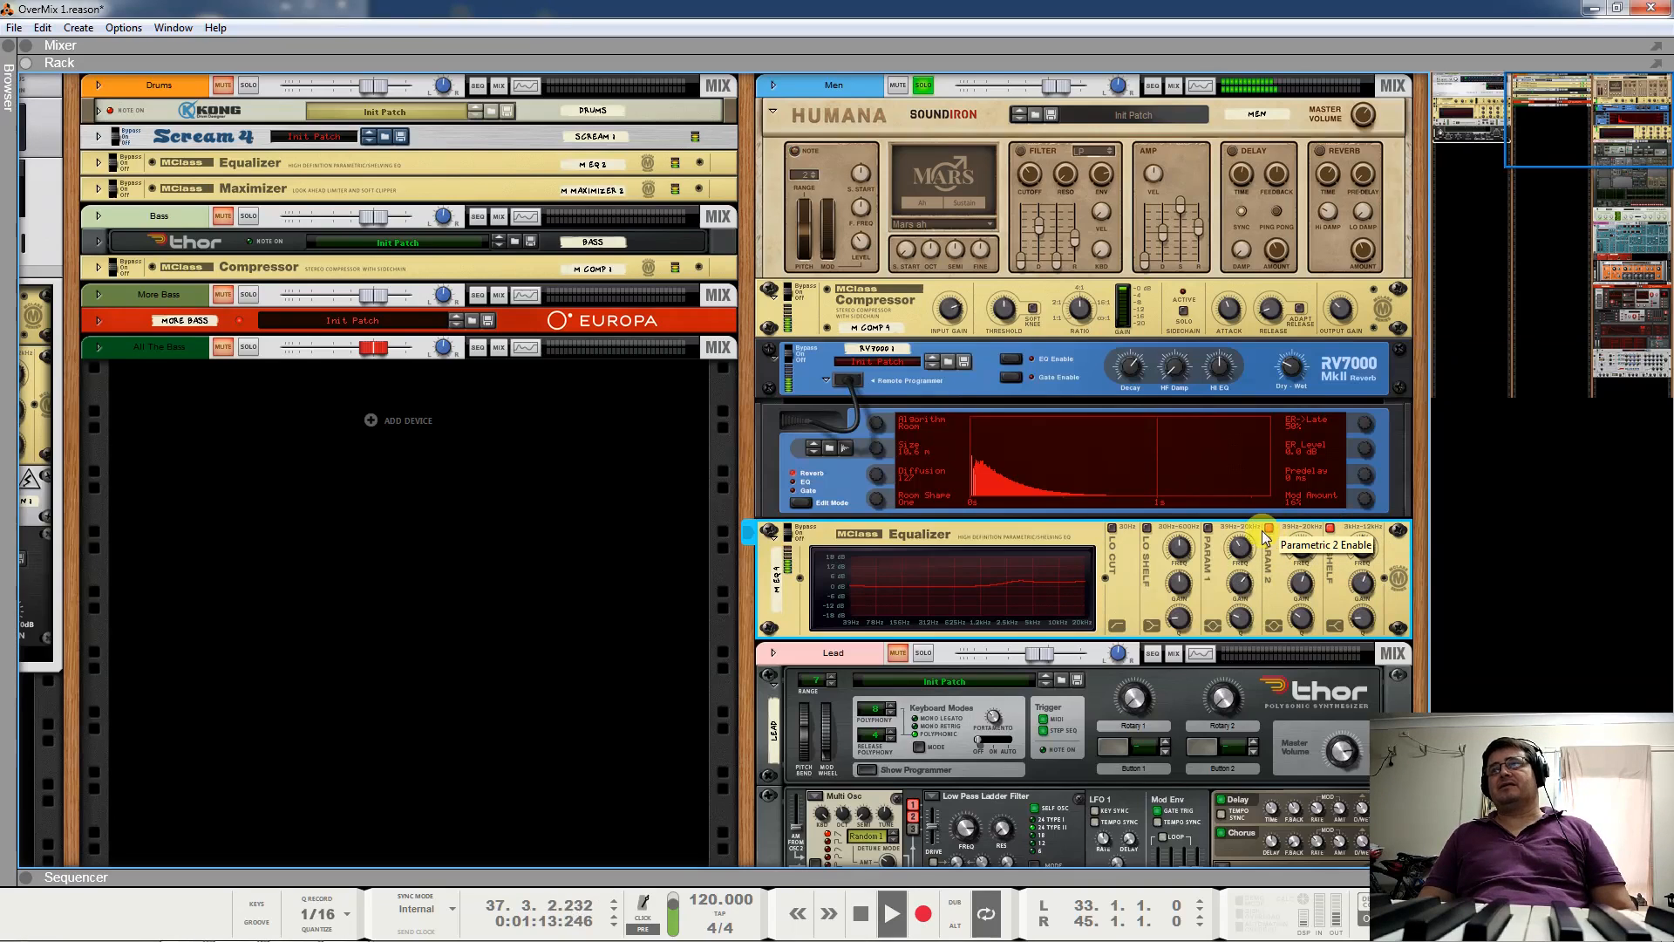
pyautogui.click(1208, 528)
pyautogui.press('space')
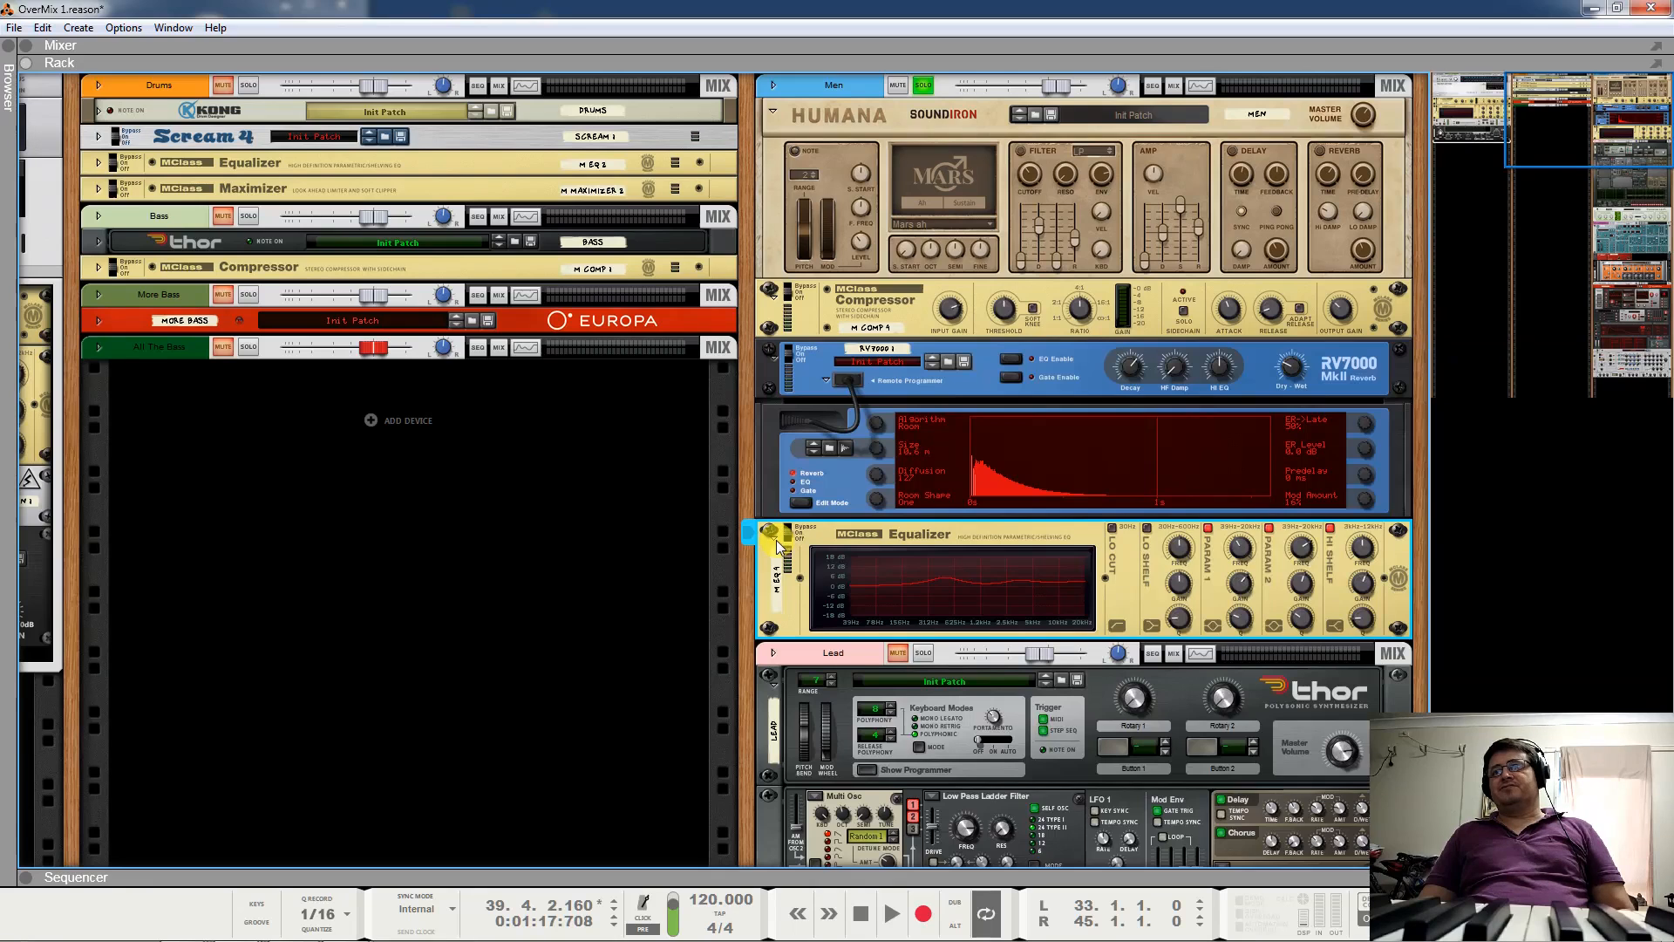
# Collapse the Men channel's Equalizer, RV7000, Humana and Compressor devices.
pyautogui.click(775, 538)
pyautogui.click(771, 357)
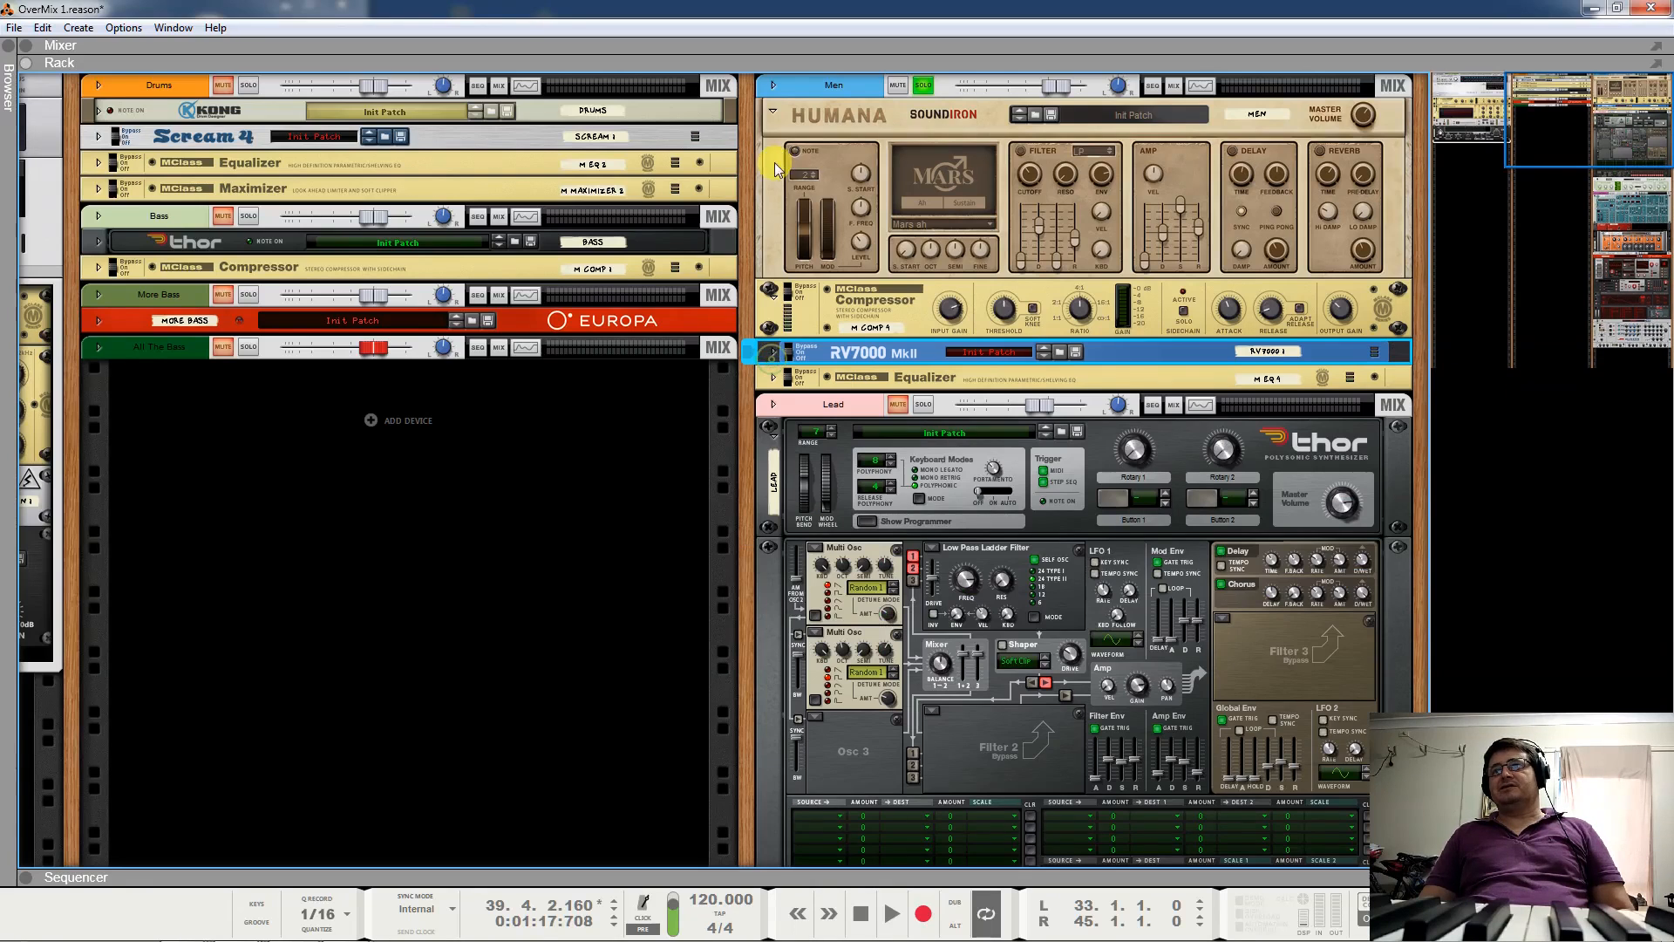
pyautogui.click(773, 112)
pyautogui.click(771, 139)
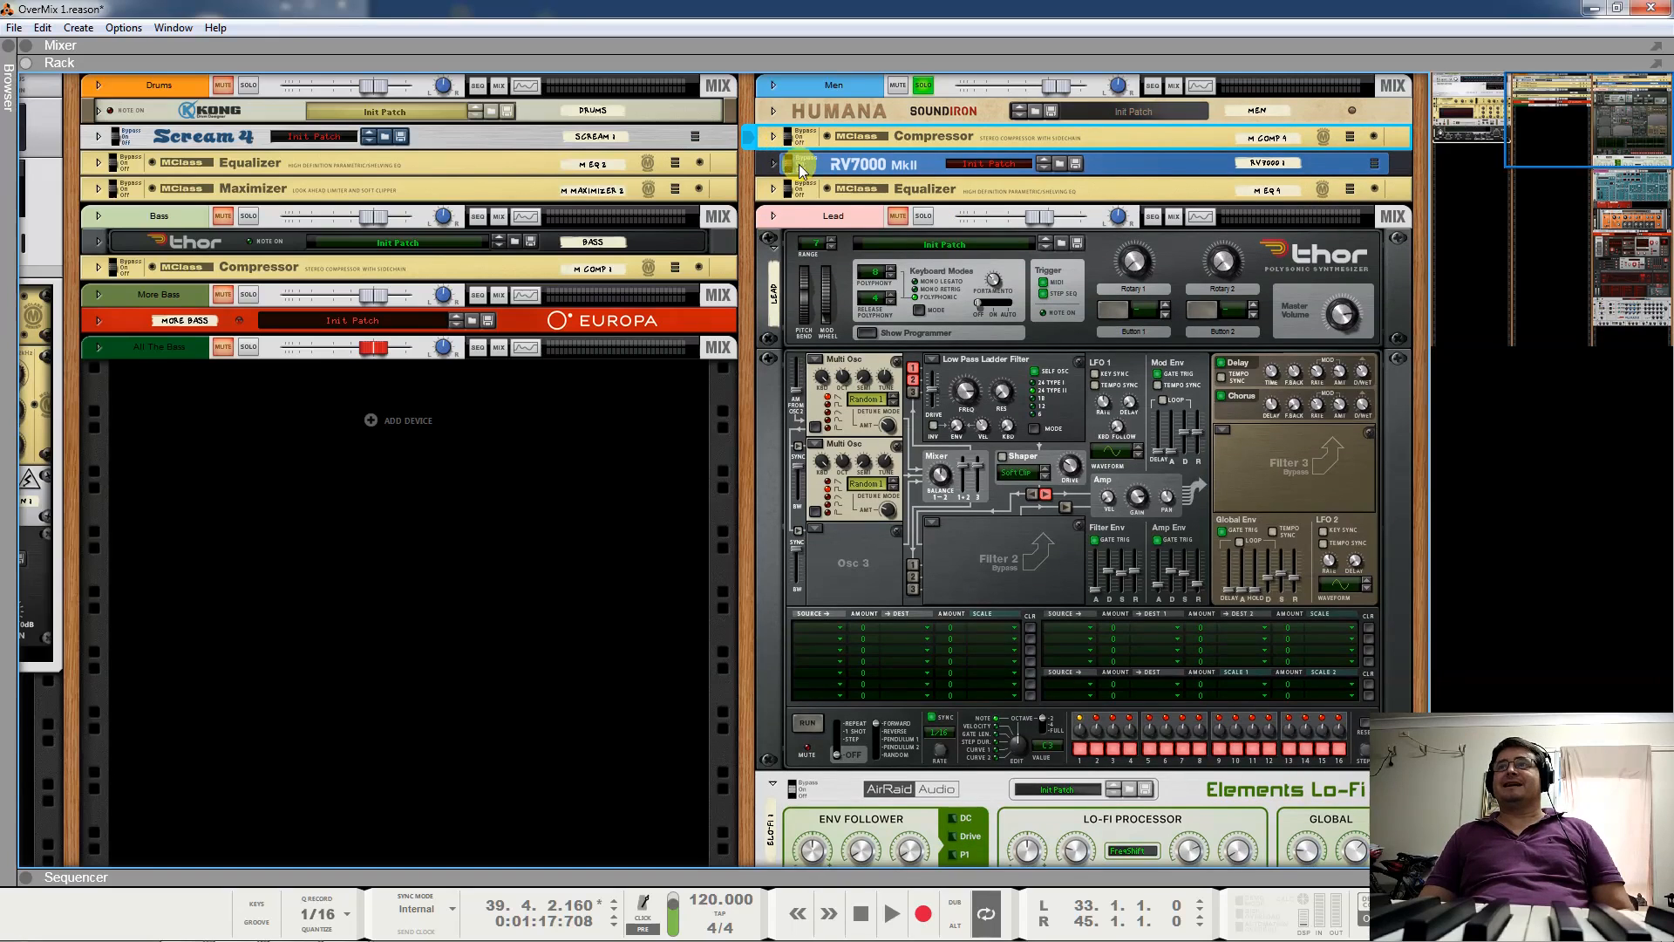
# Solo the Lead channel instead of Men and play the loop with Elements Lo-Fi bypassed.
pyautogui.click(923, 216)
pyautogui.click(923, 85)
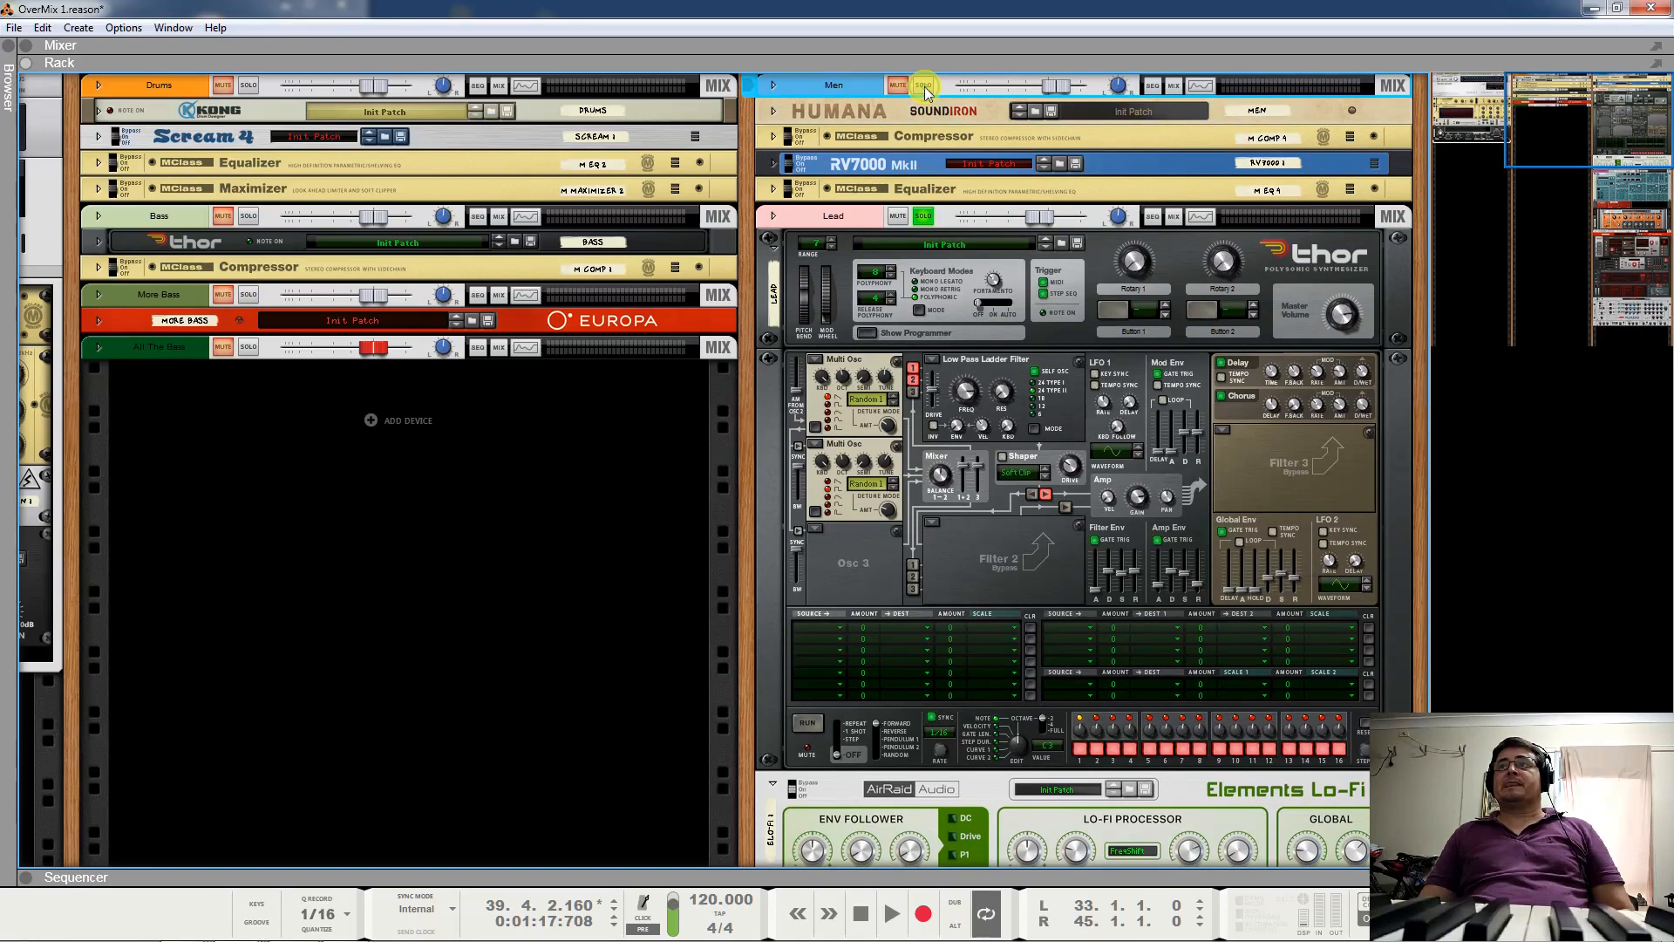
pyautogui.click(914, 381)
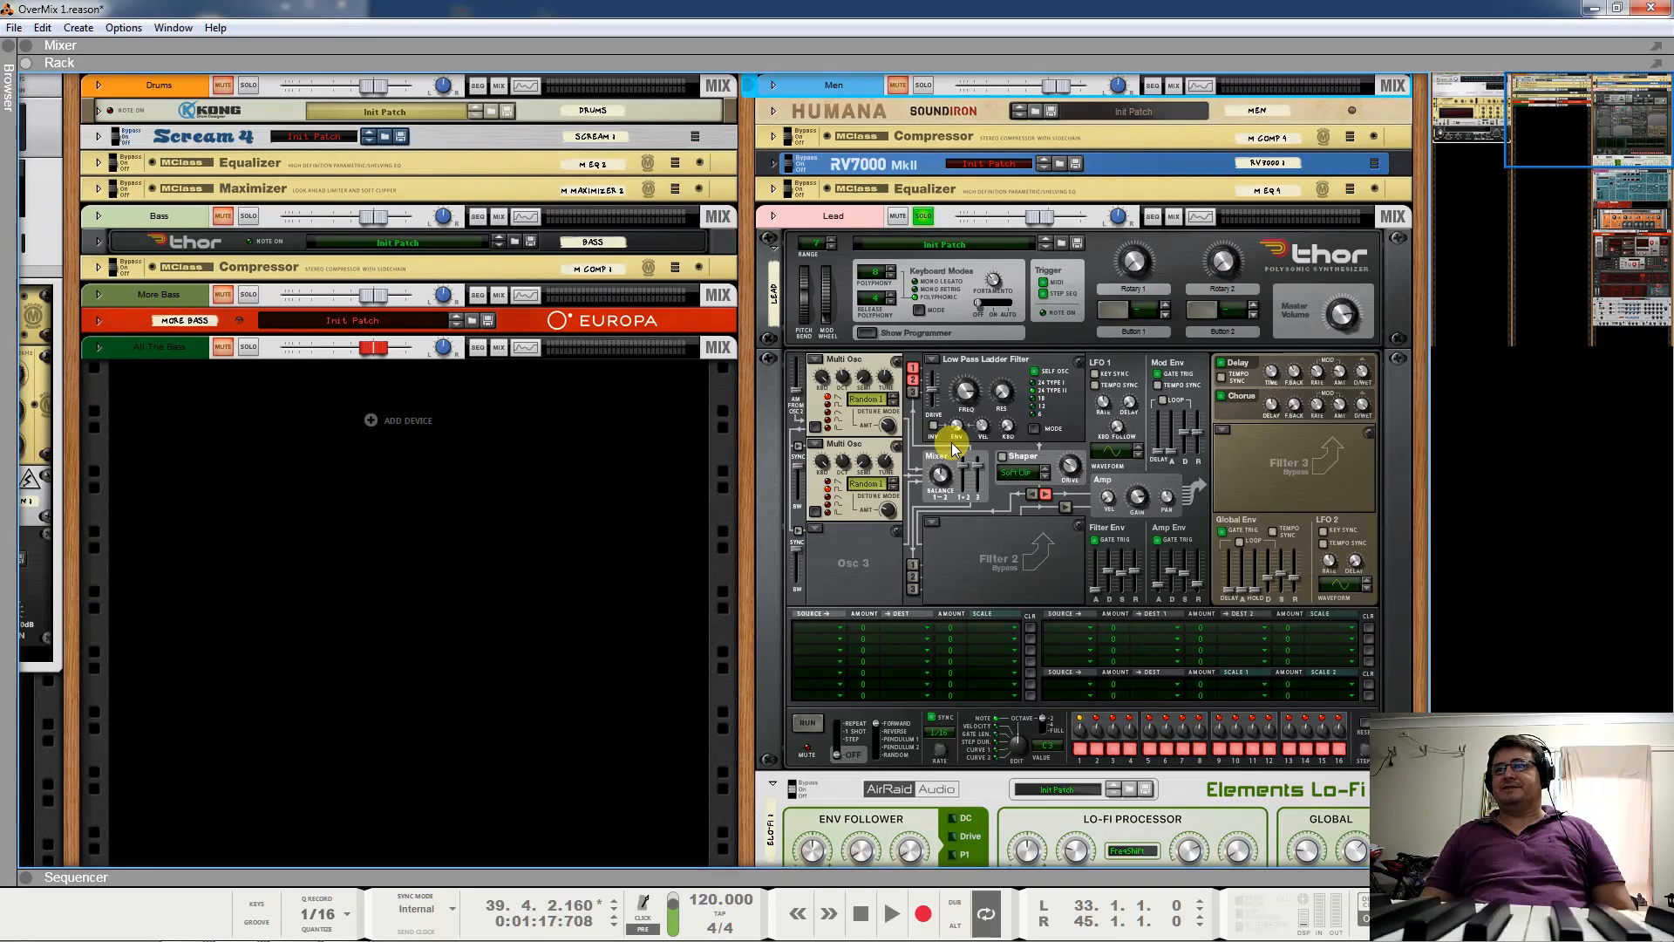
pyautogui.press('space')
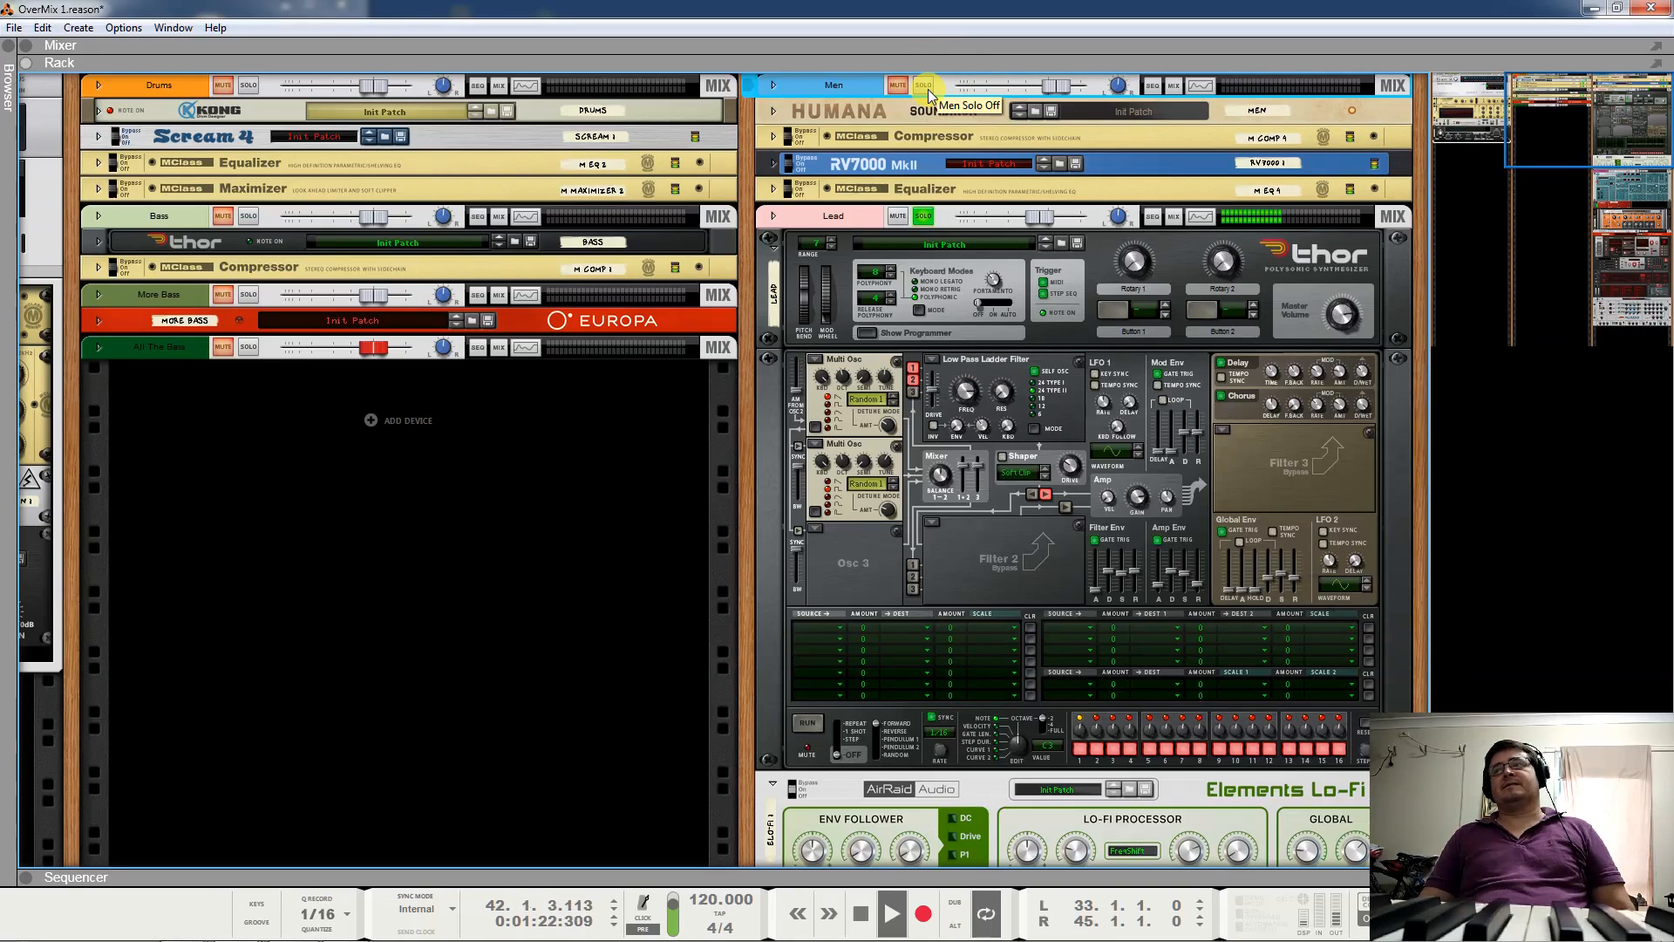
pyautogui.click(795, 788)
# Play the loop with Men soloed alongside Lead, then with Lead alone, to compare the two sounds.
pyautogui.click(923, 85)
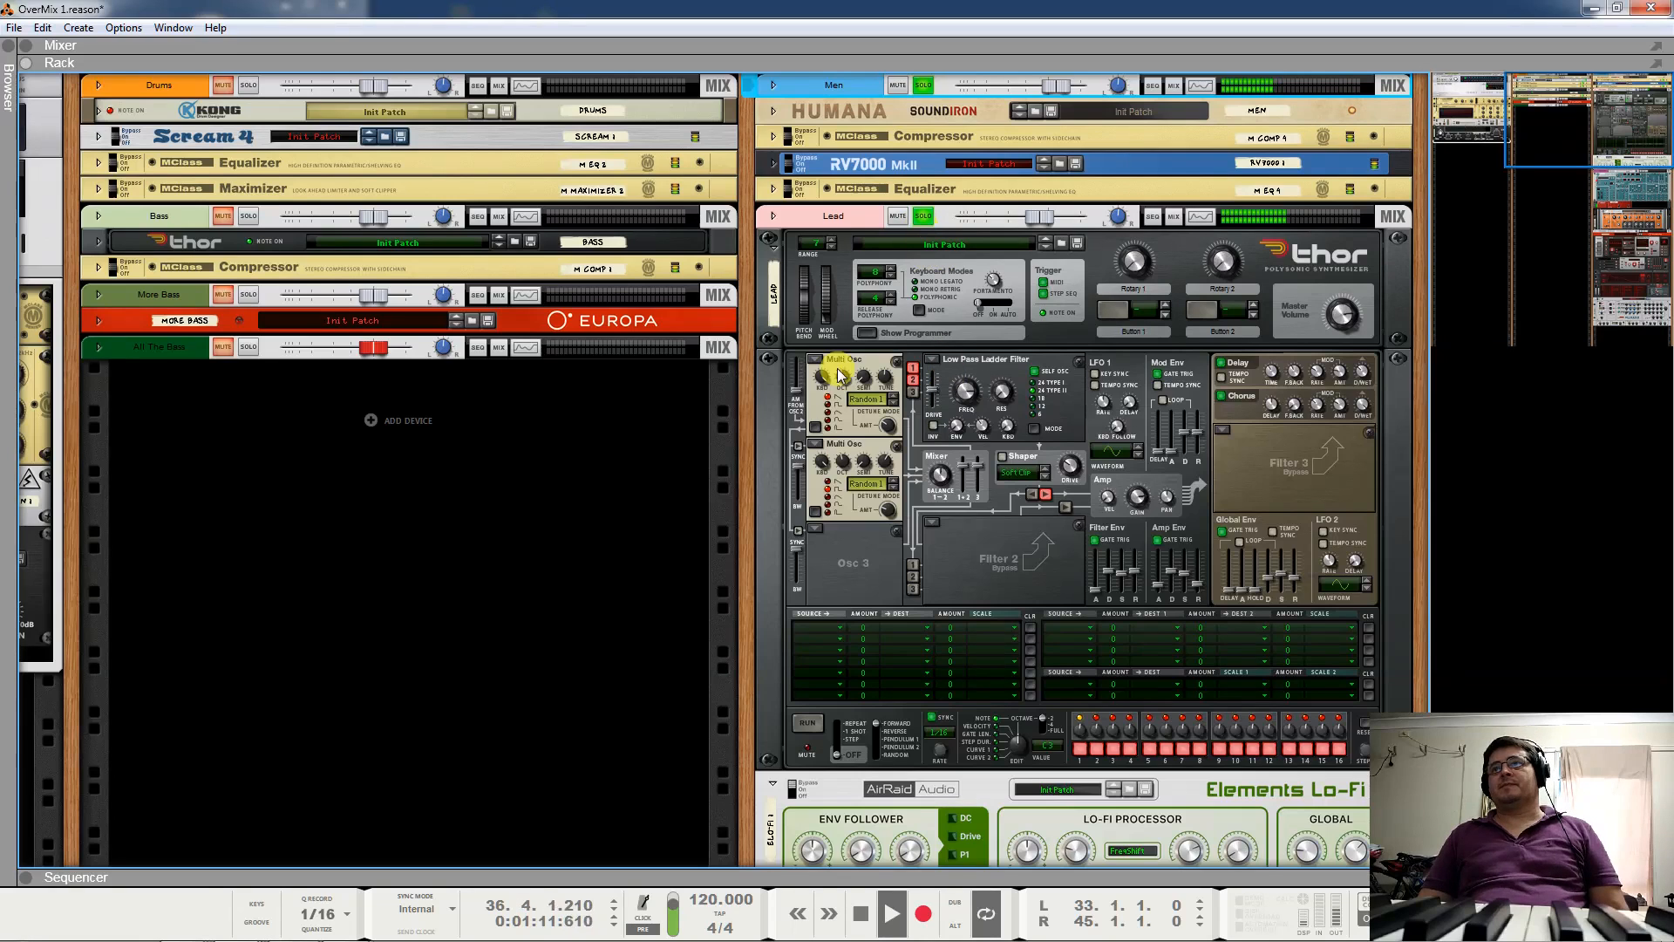
pyautogui.press('space')
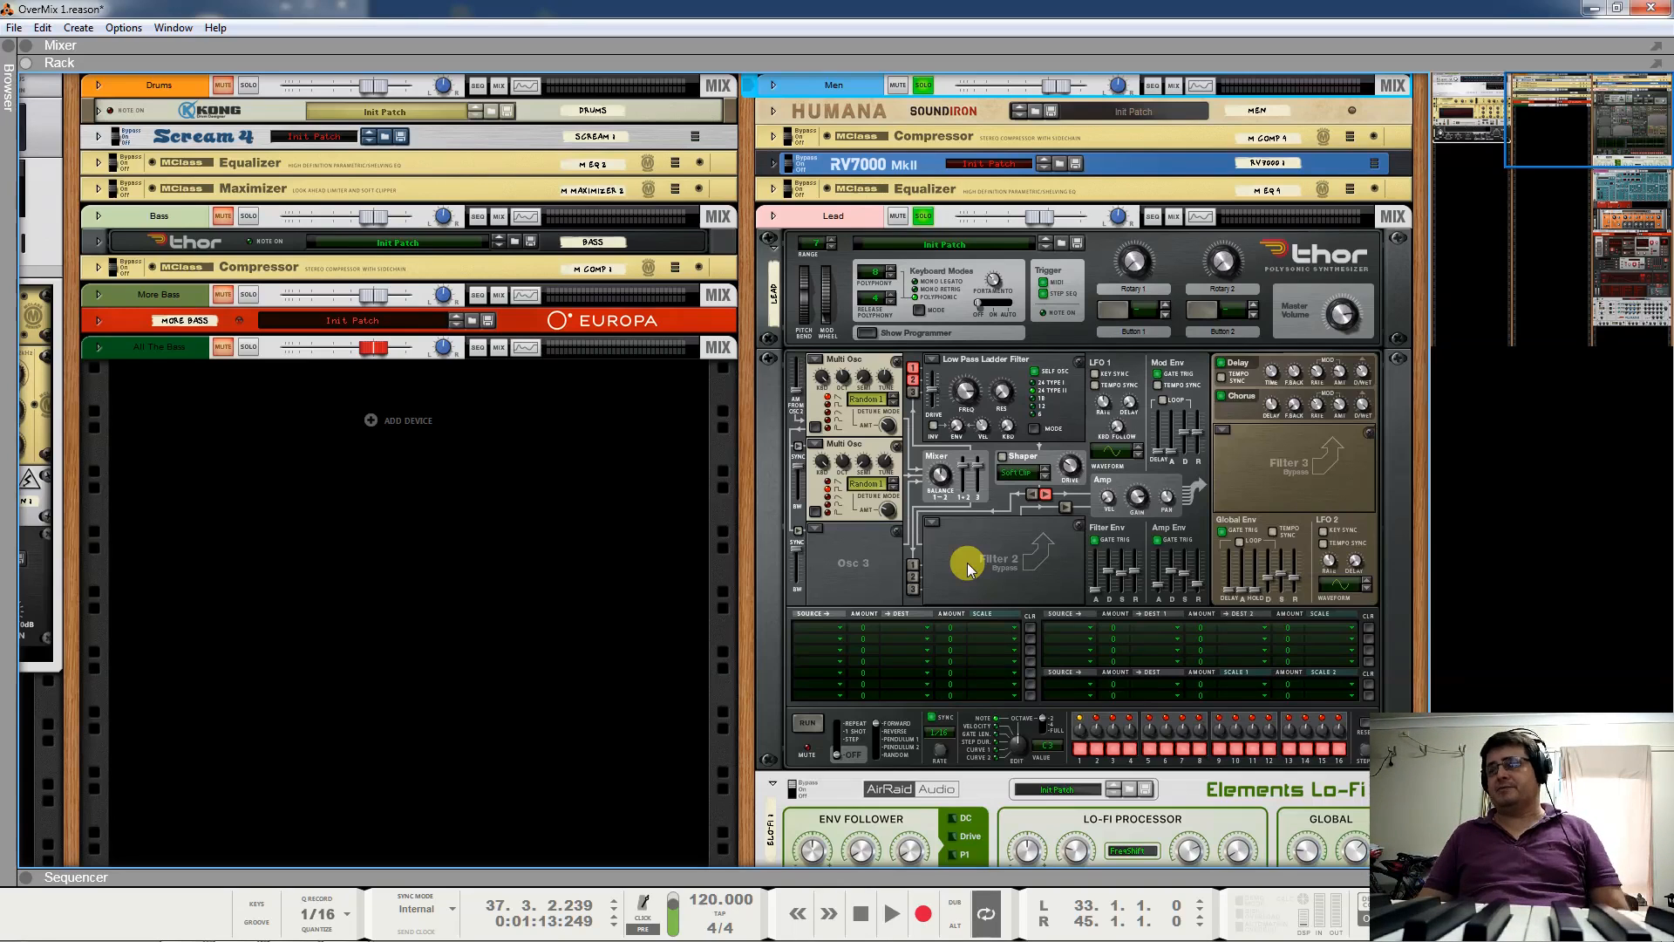
pyautogui.click(926, 87)
pyautogui.press('space')
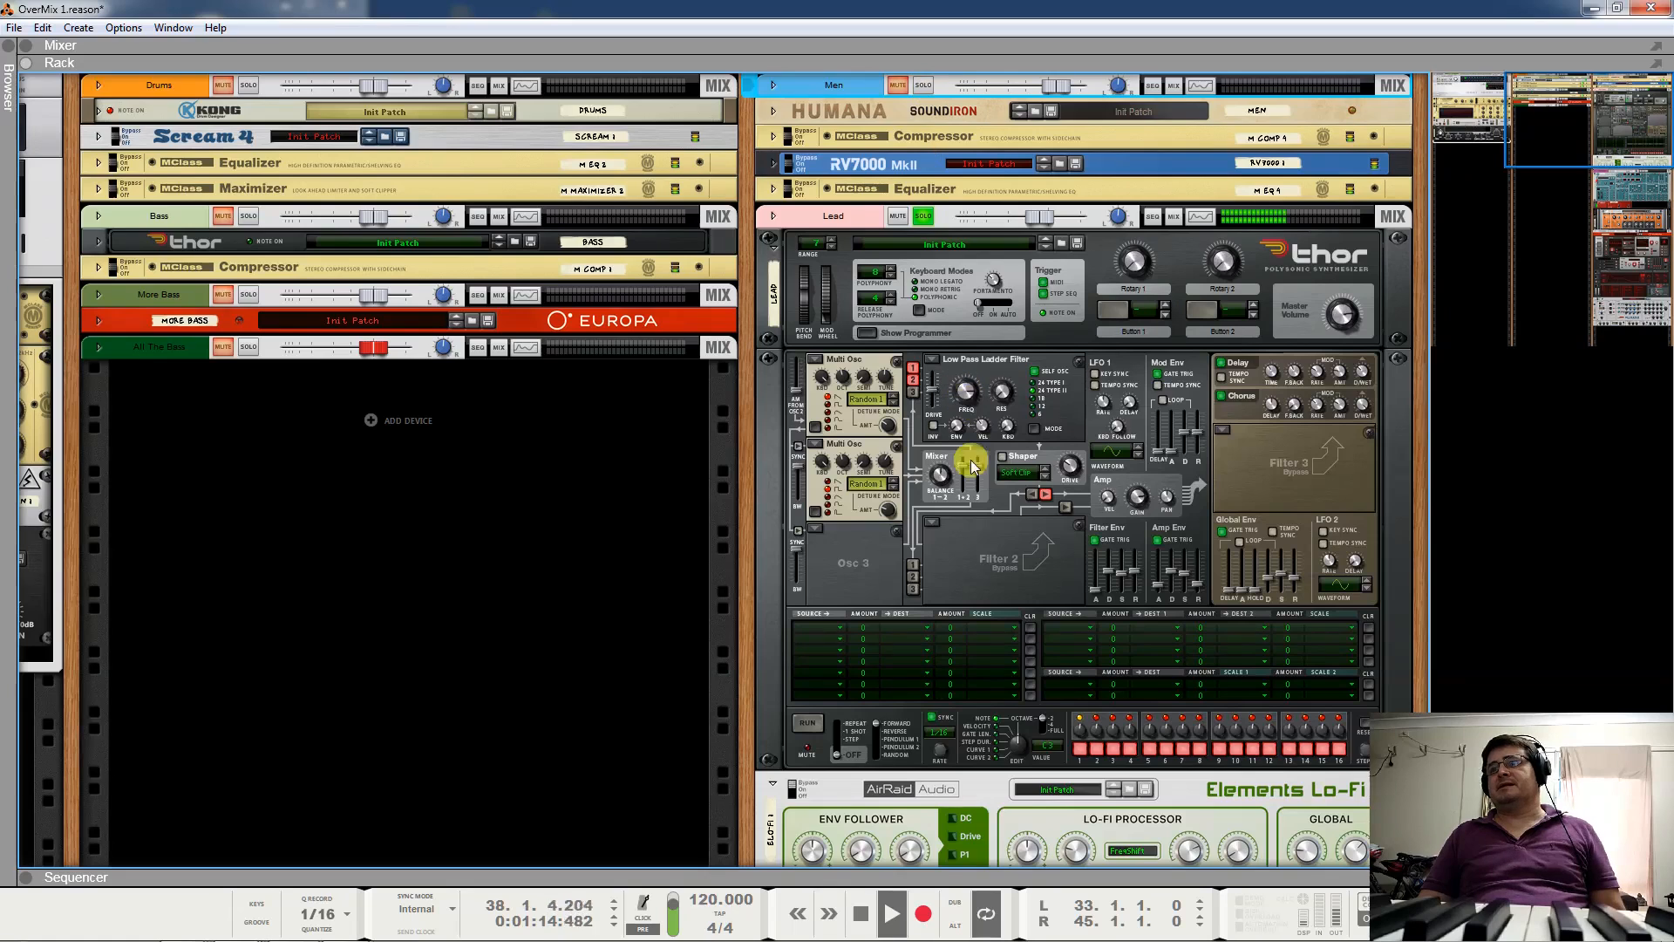
# Re-enable Elements Lo-Fi on the Lead channel and play the loop to hear its effect.
pyautogui.scroll(-3, 965, 469)
pyautogui.press('space')
pyautogui.click(795, 639)
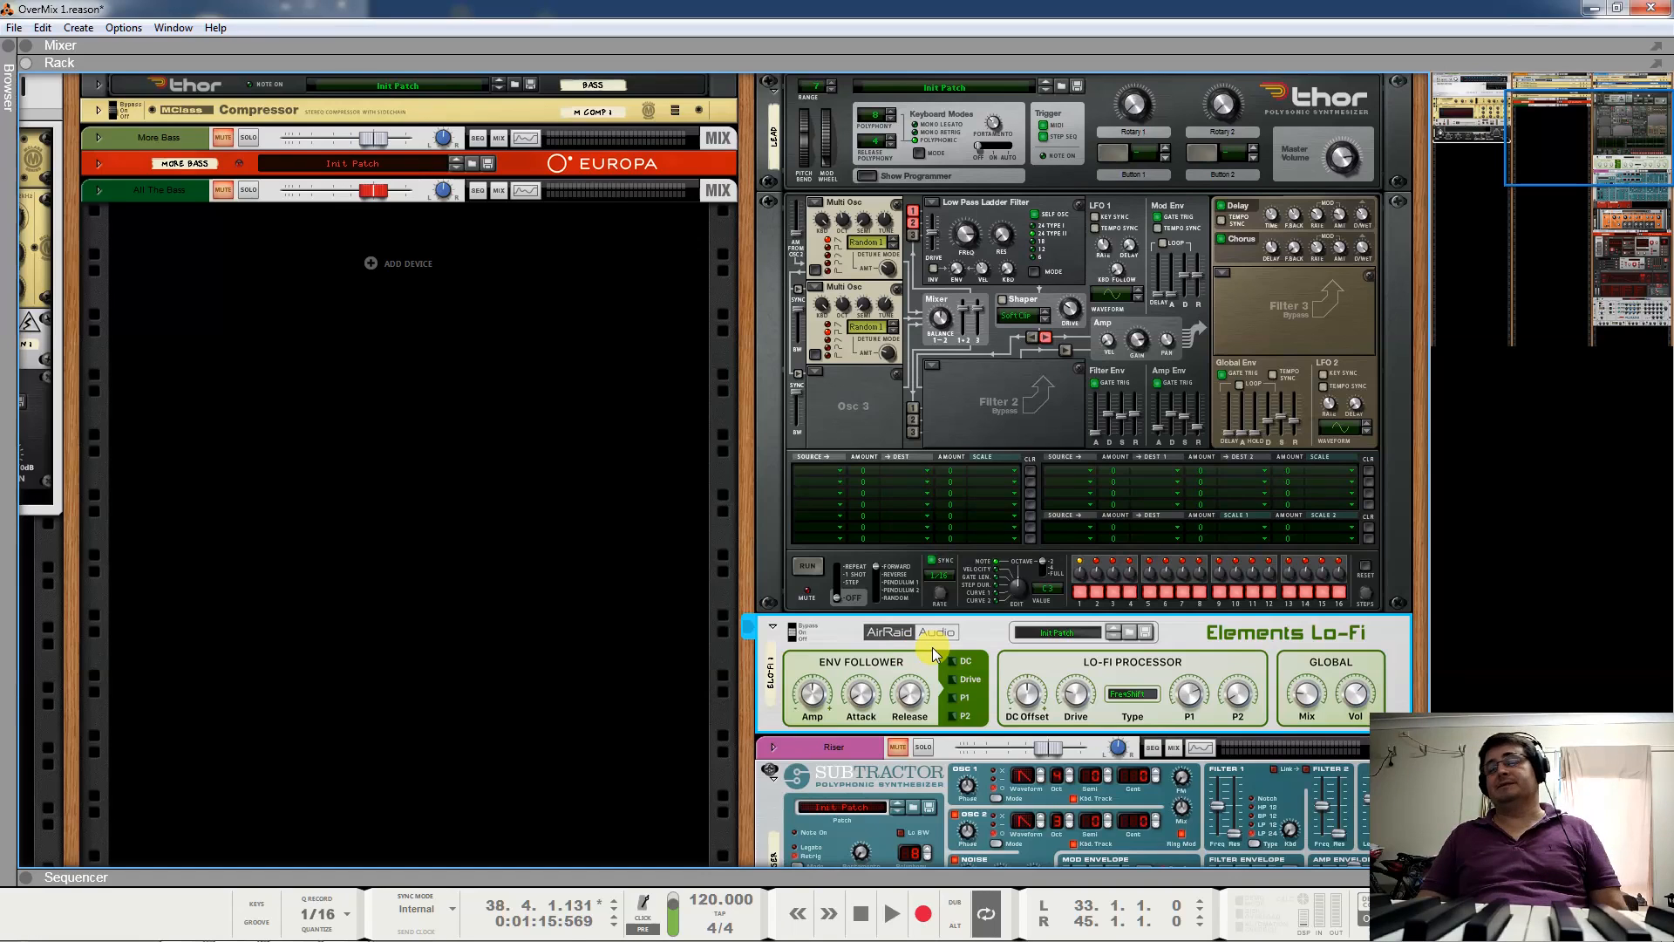
pyautogui.press('space')
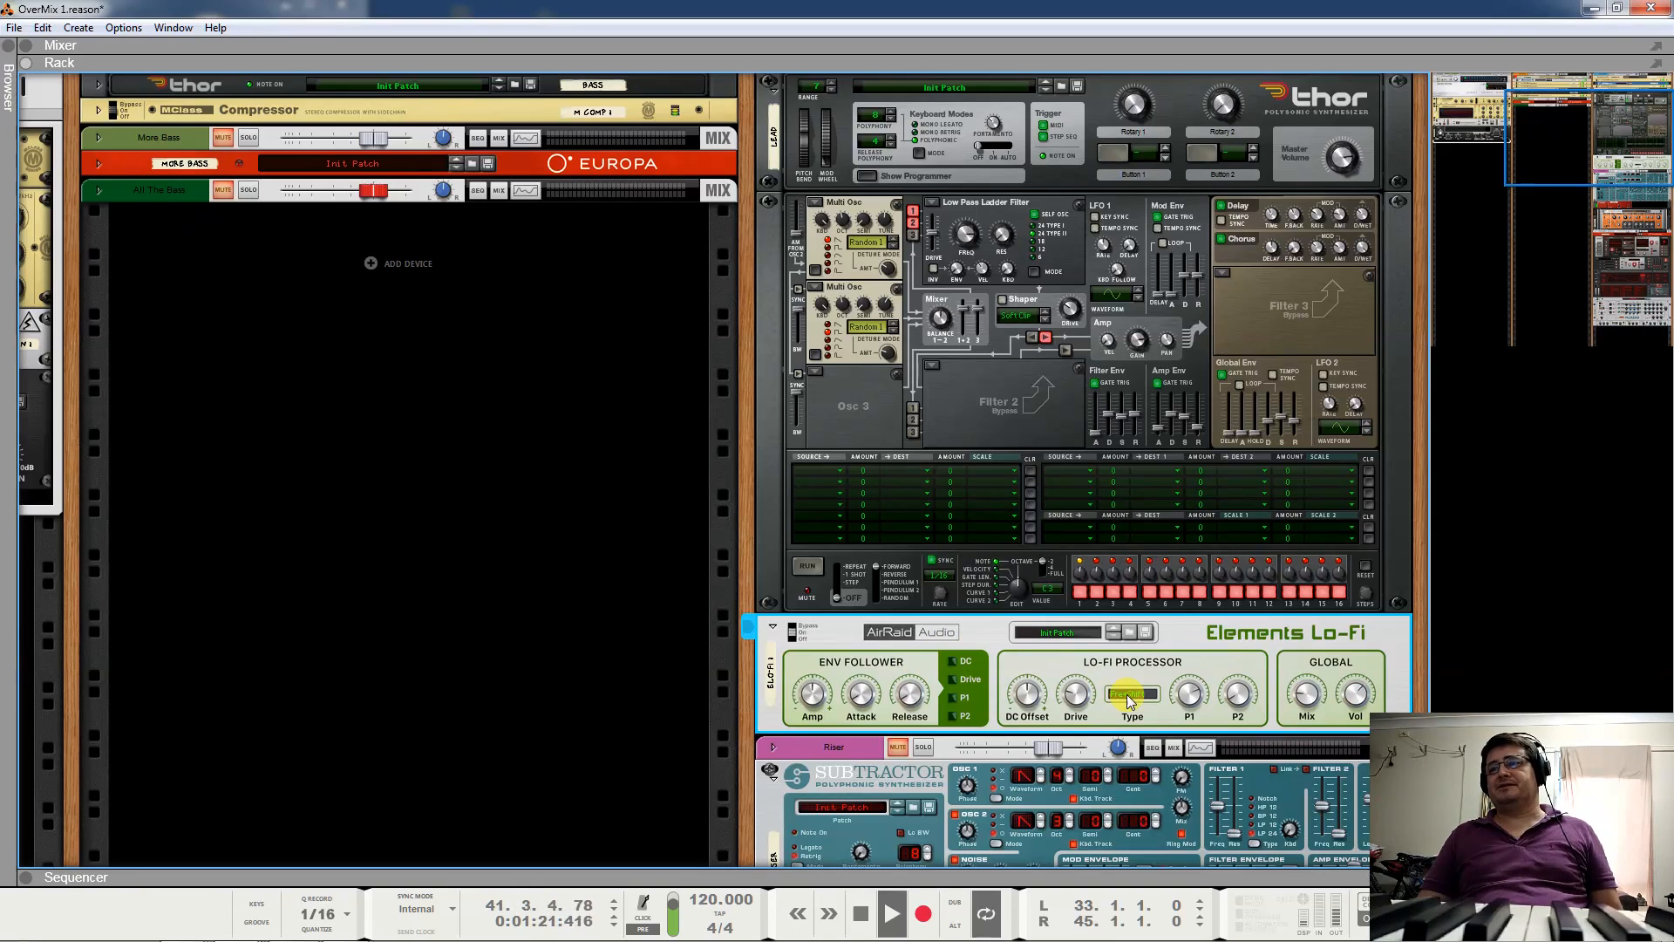
pyautogui.press('space')
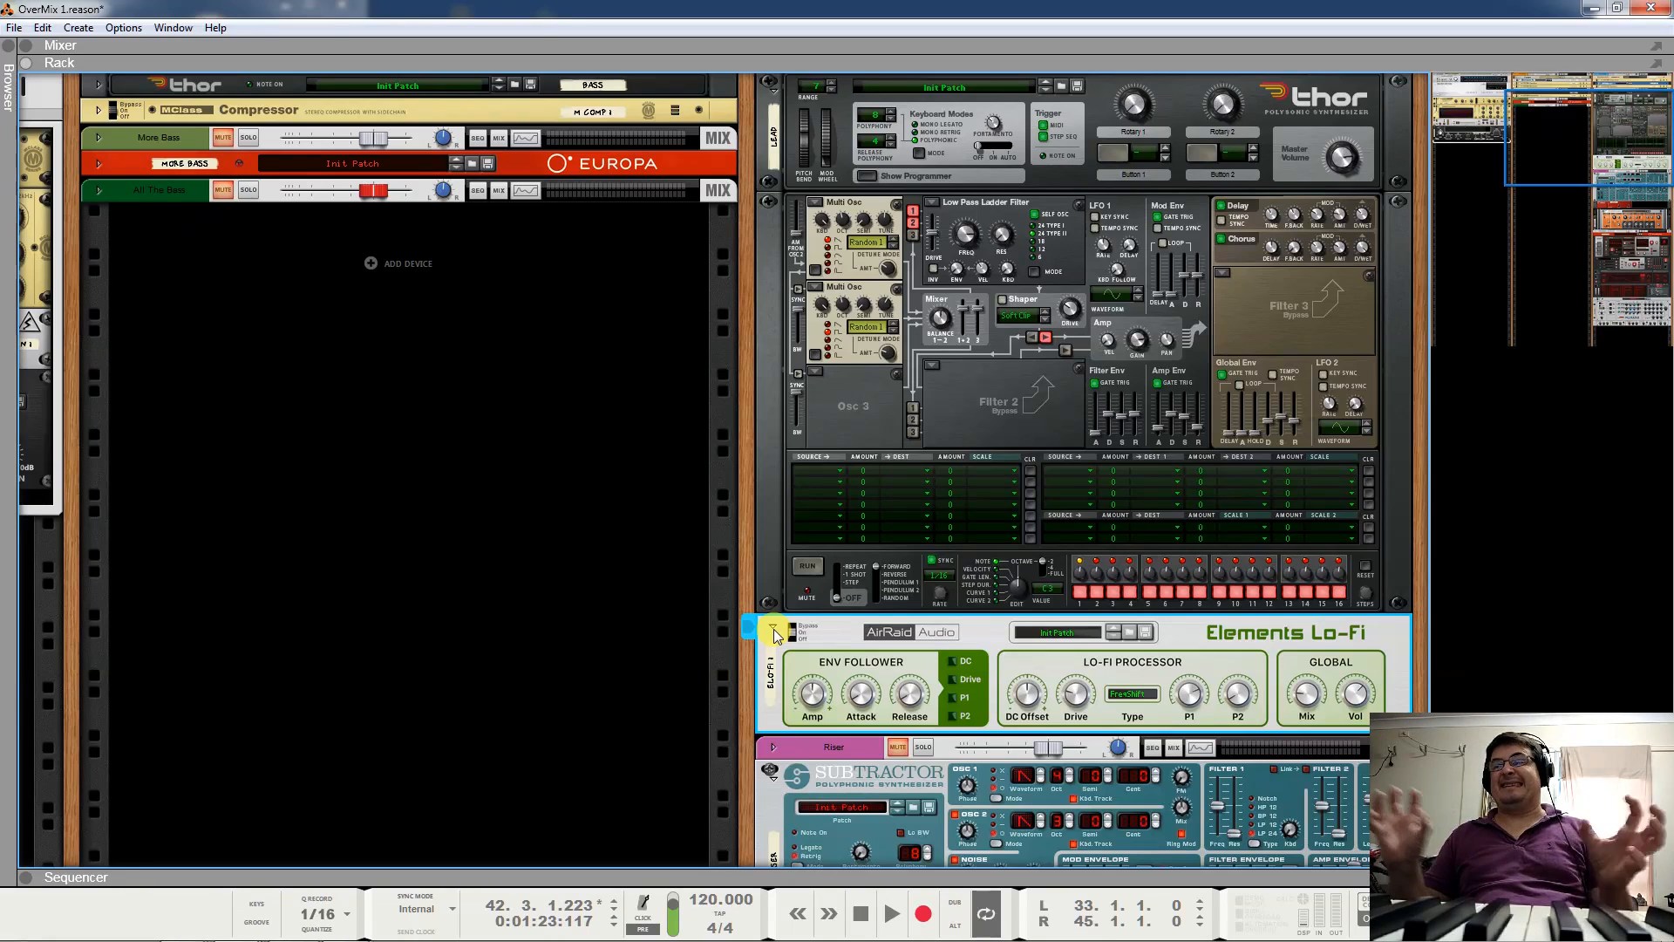
# Collapse the Lead channel's Elements Lo-Fi and its Thor synthesizer, including the open programmer section.
pyautogui.click(773, 629)
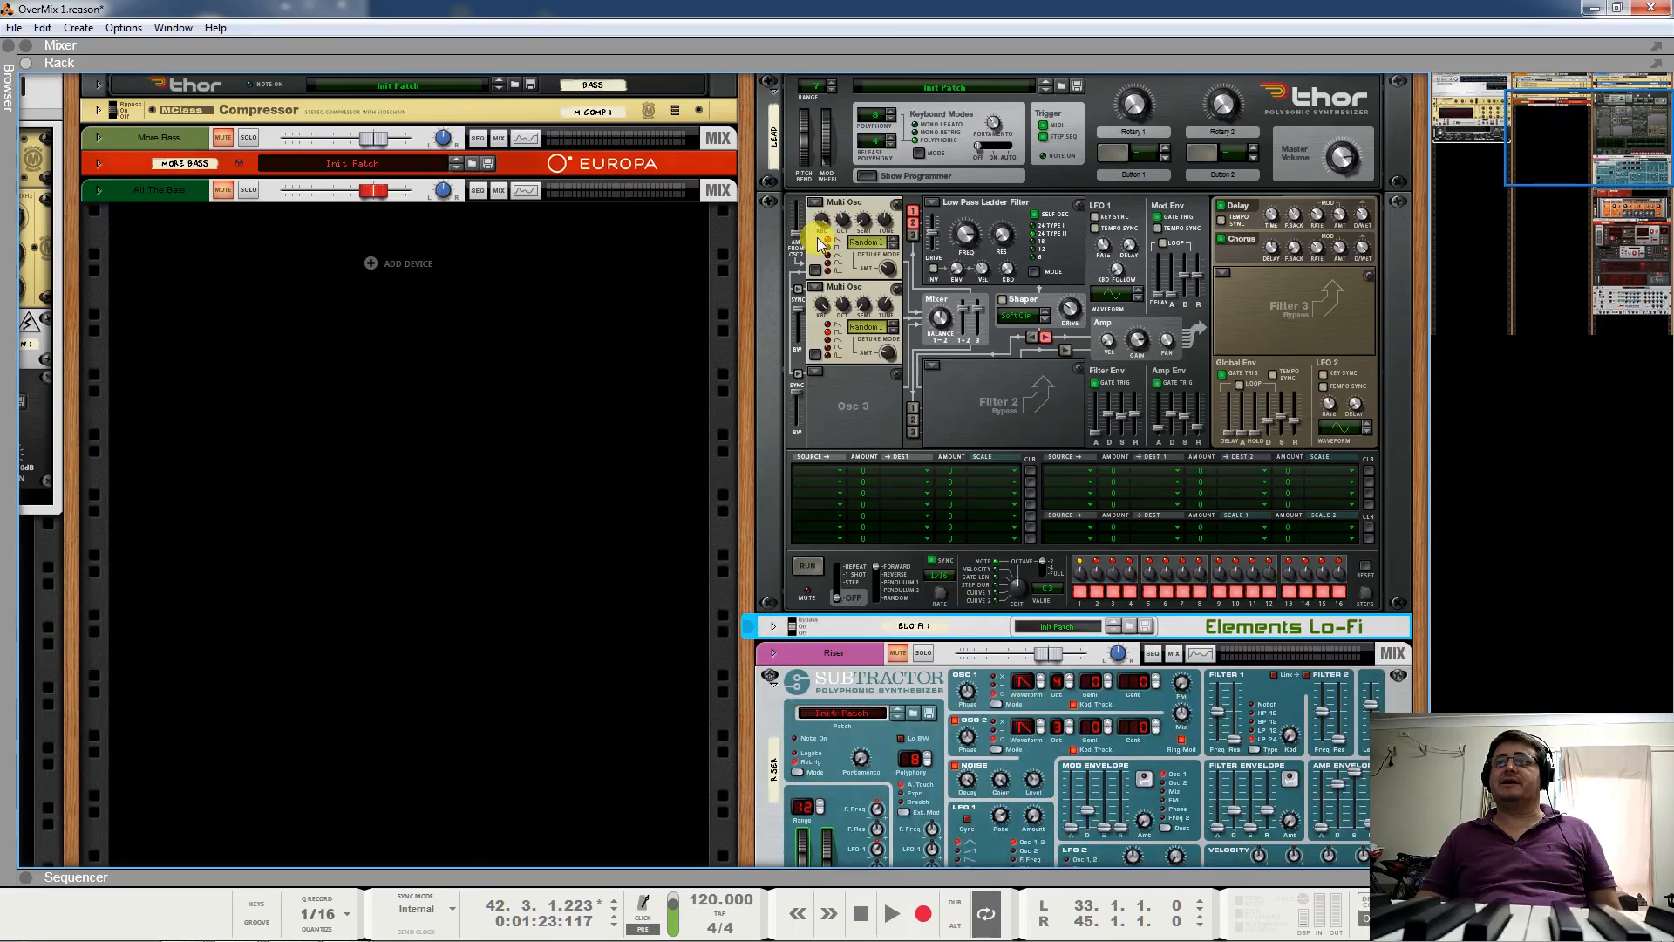
pyautogui.click(867, 175)
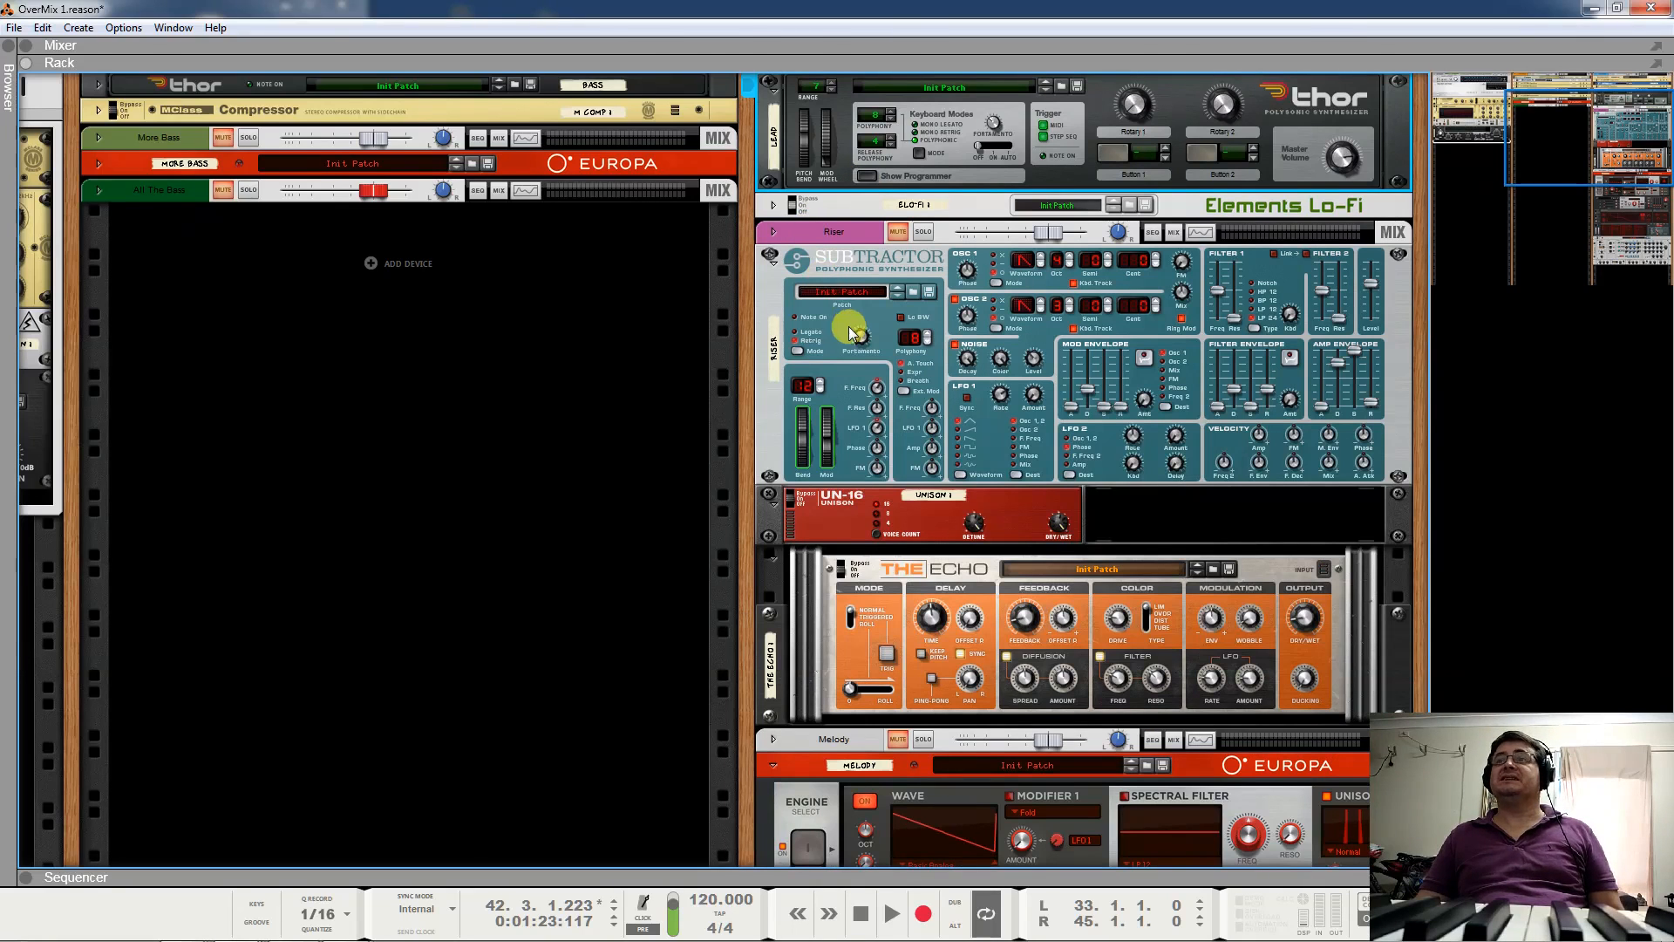
pyautogui.scroll(3, 900, 426)
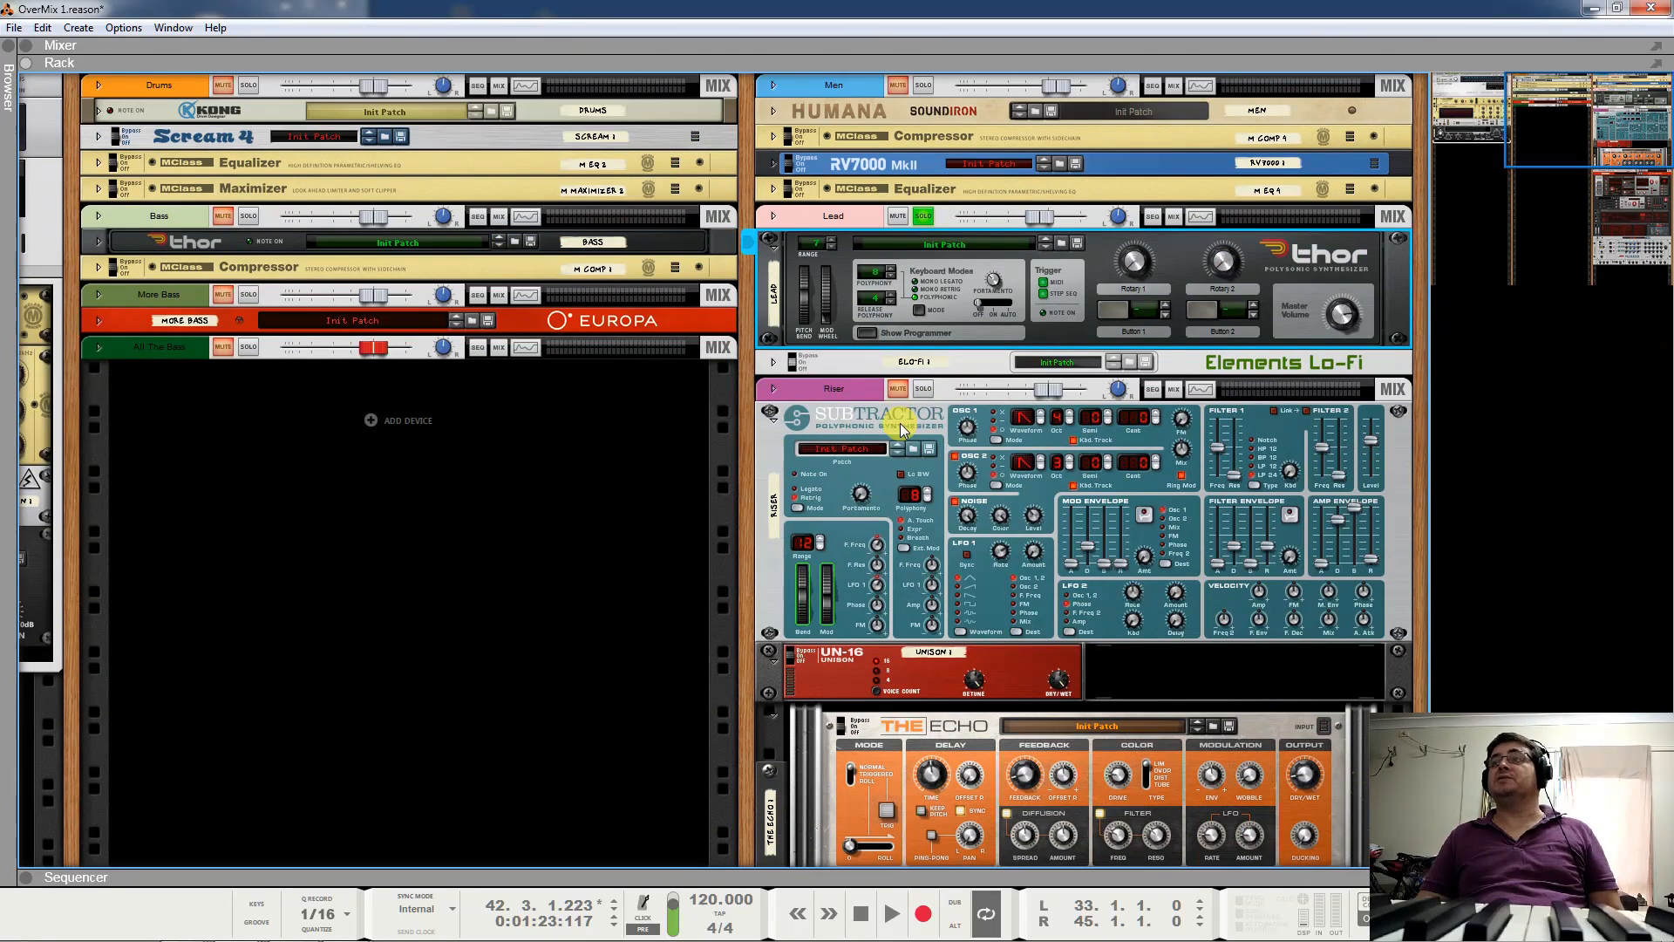
pyautogui.click(926, 217)
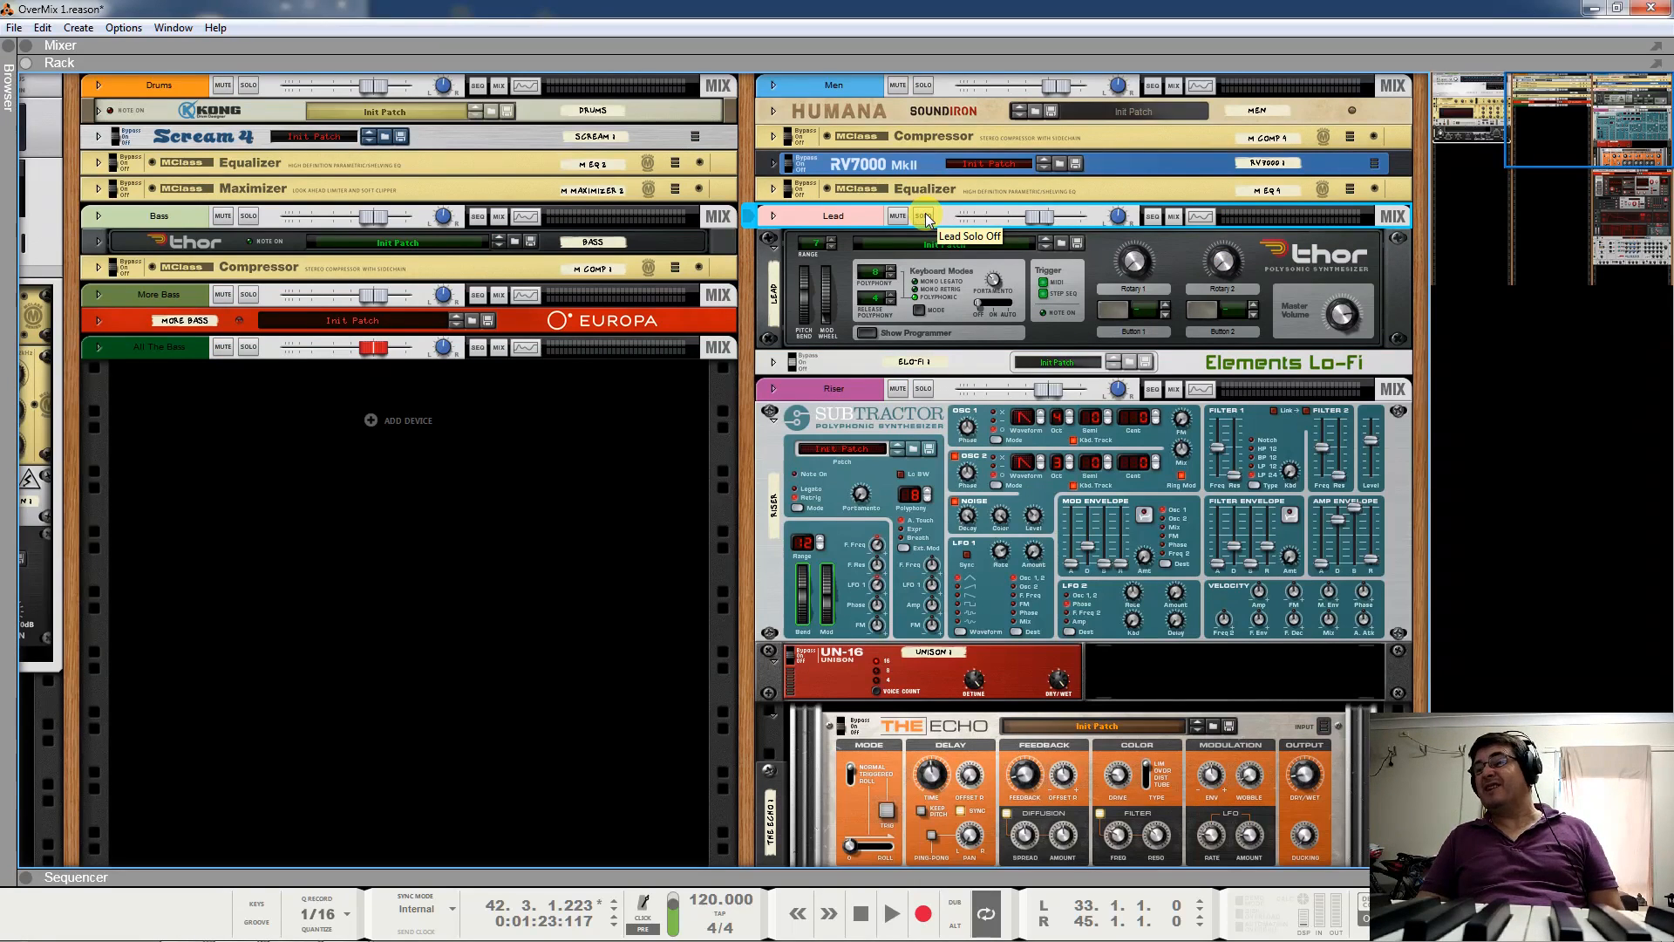
pyautogui.click(925, 216)
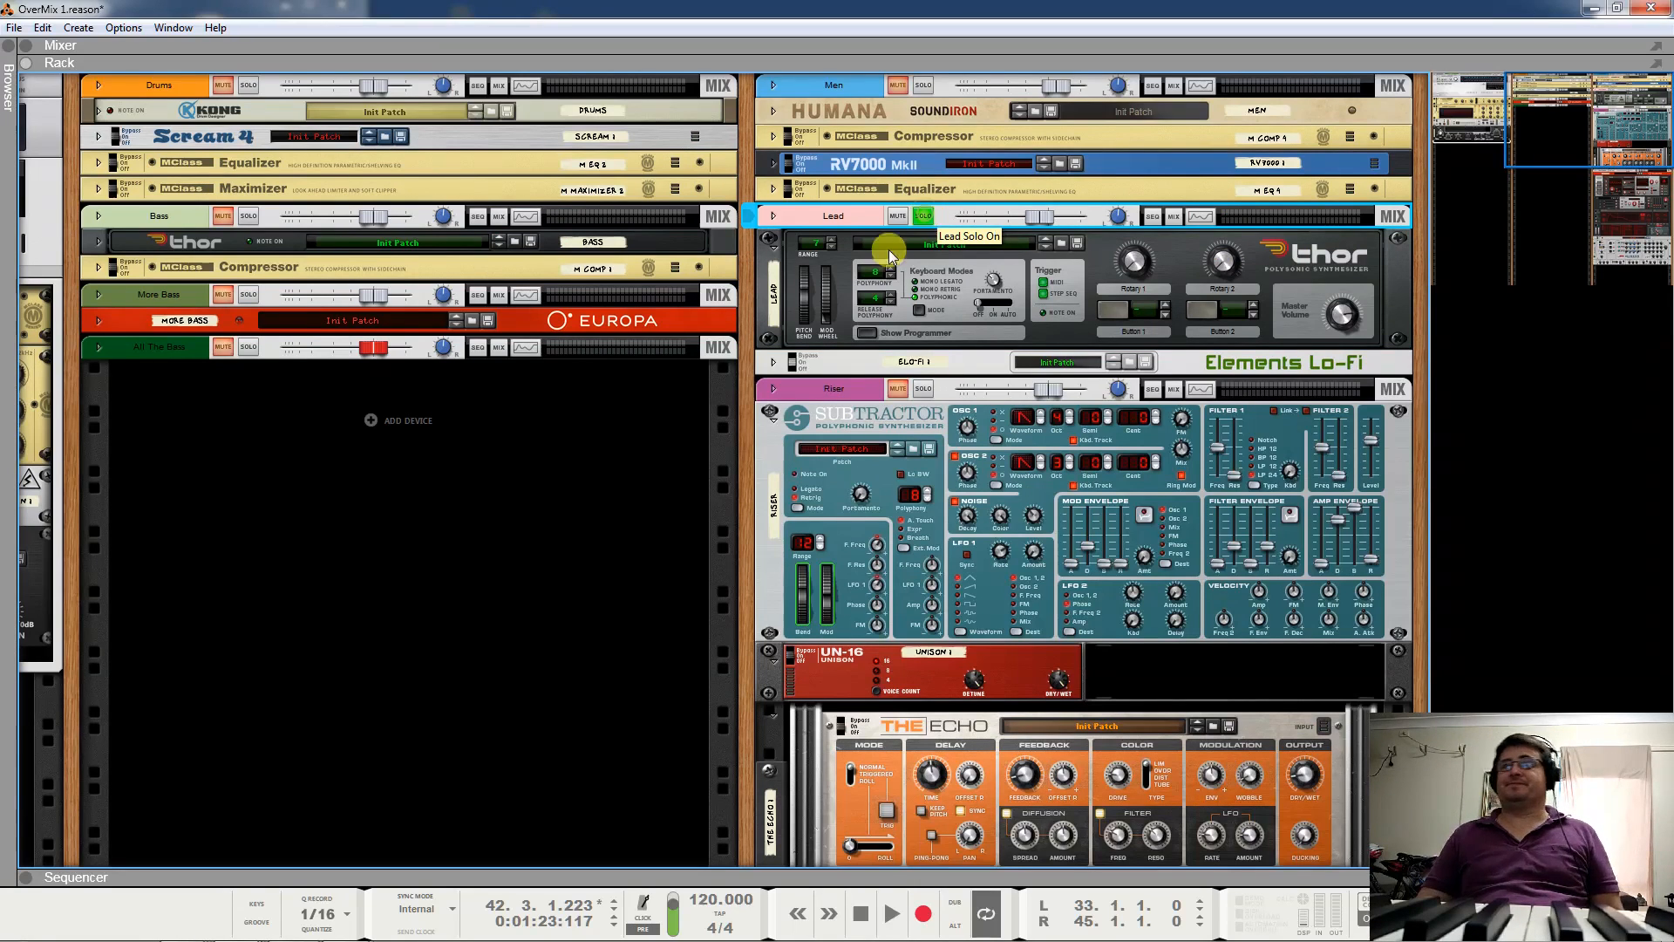
pyautogui.click(774, 247)
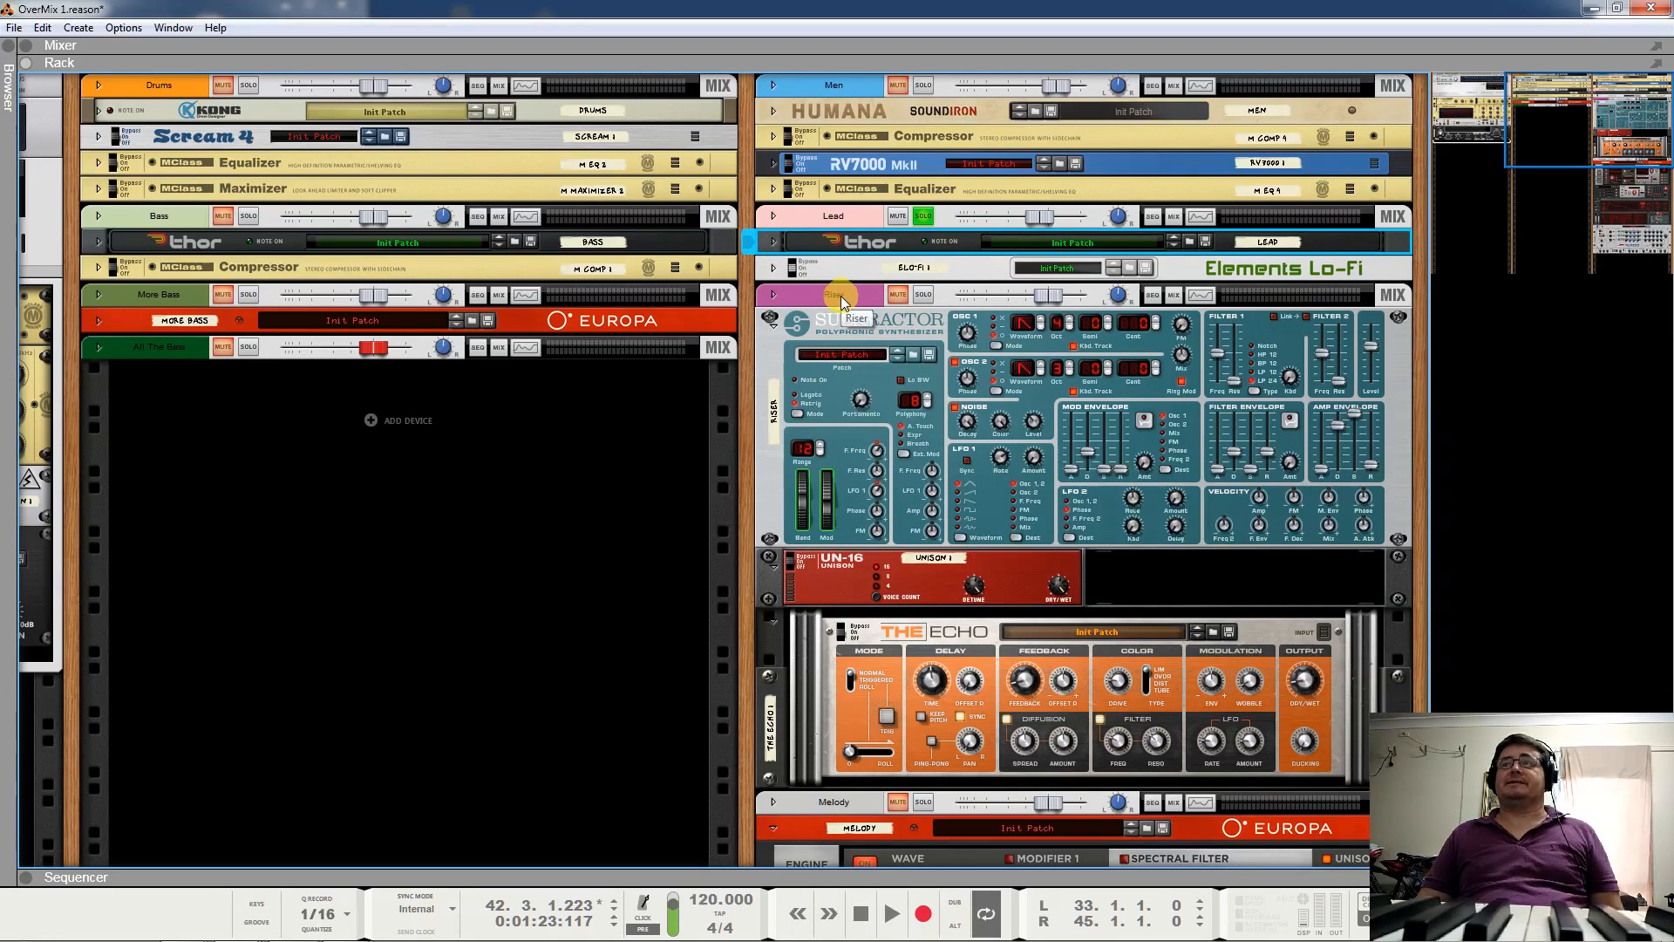
# Solo the Riser channel instead of Lead and play the loop.
pyautogui.click(923, 216)
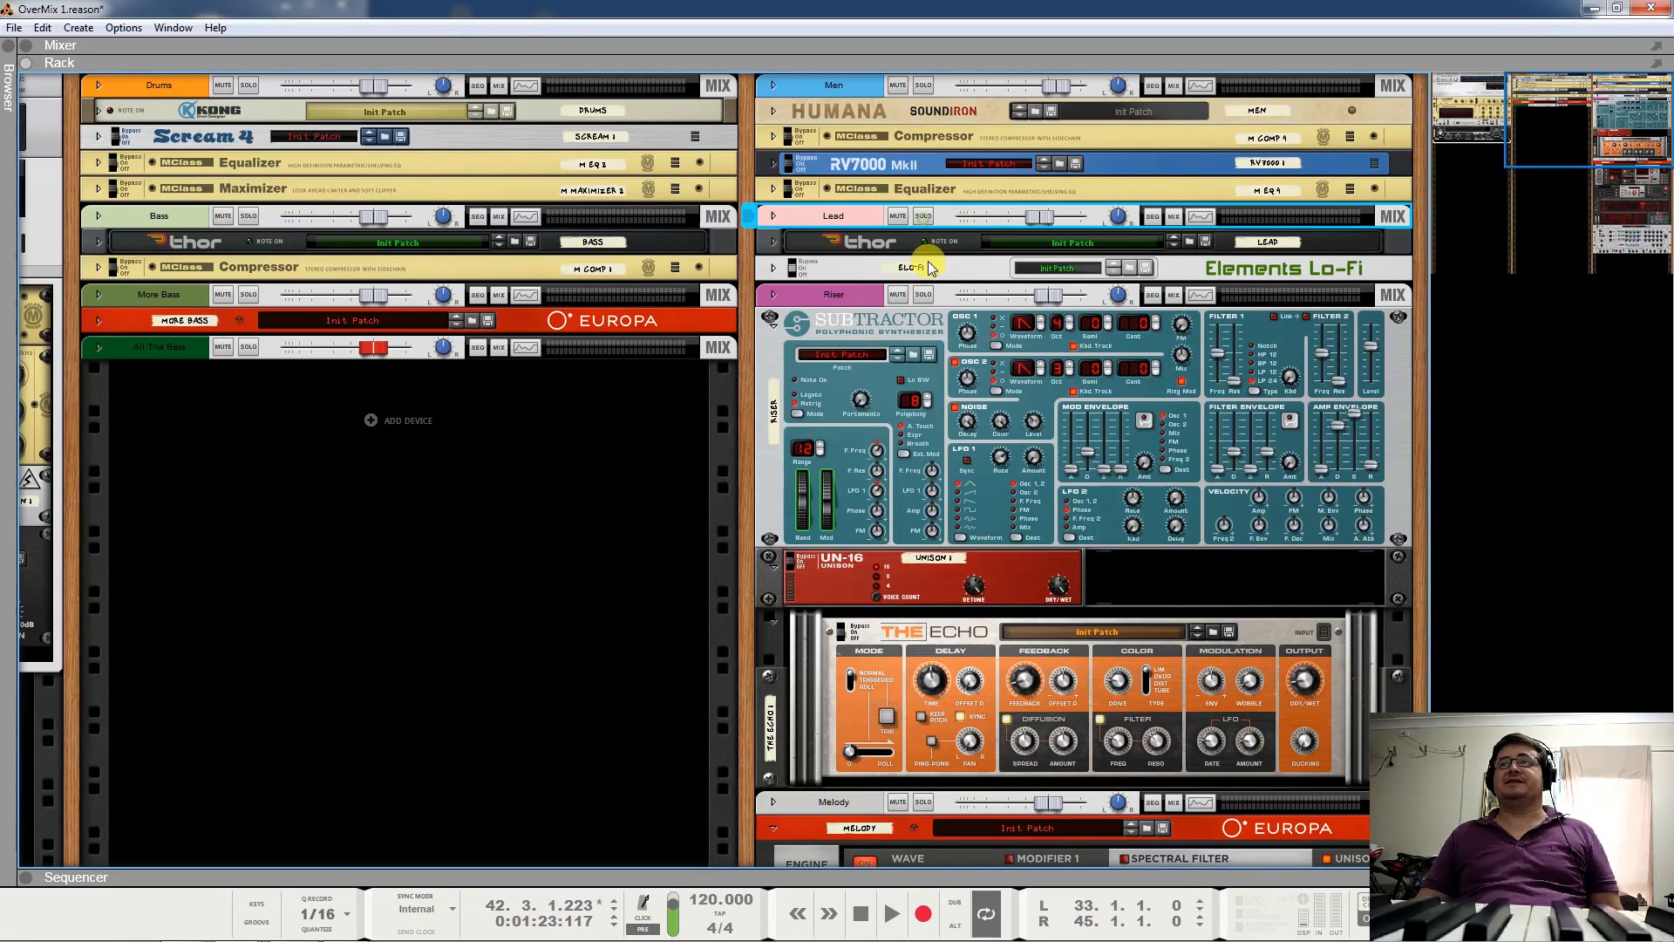
pyautogui.click(924, 295)
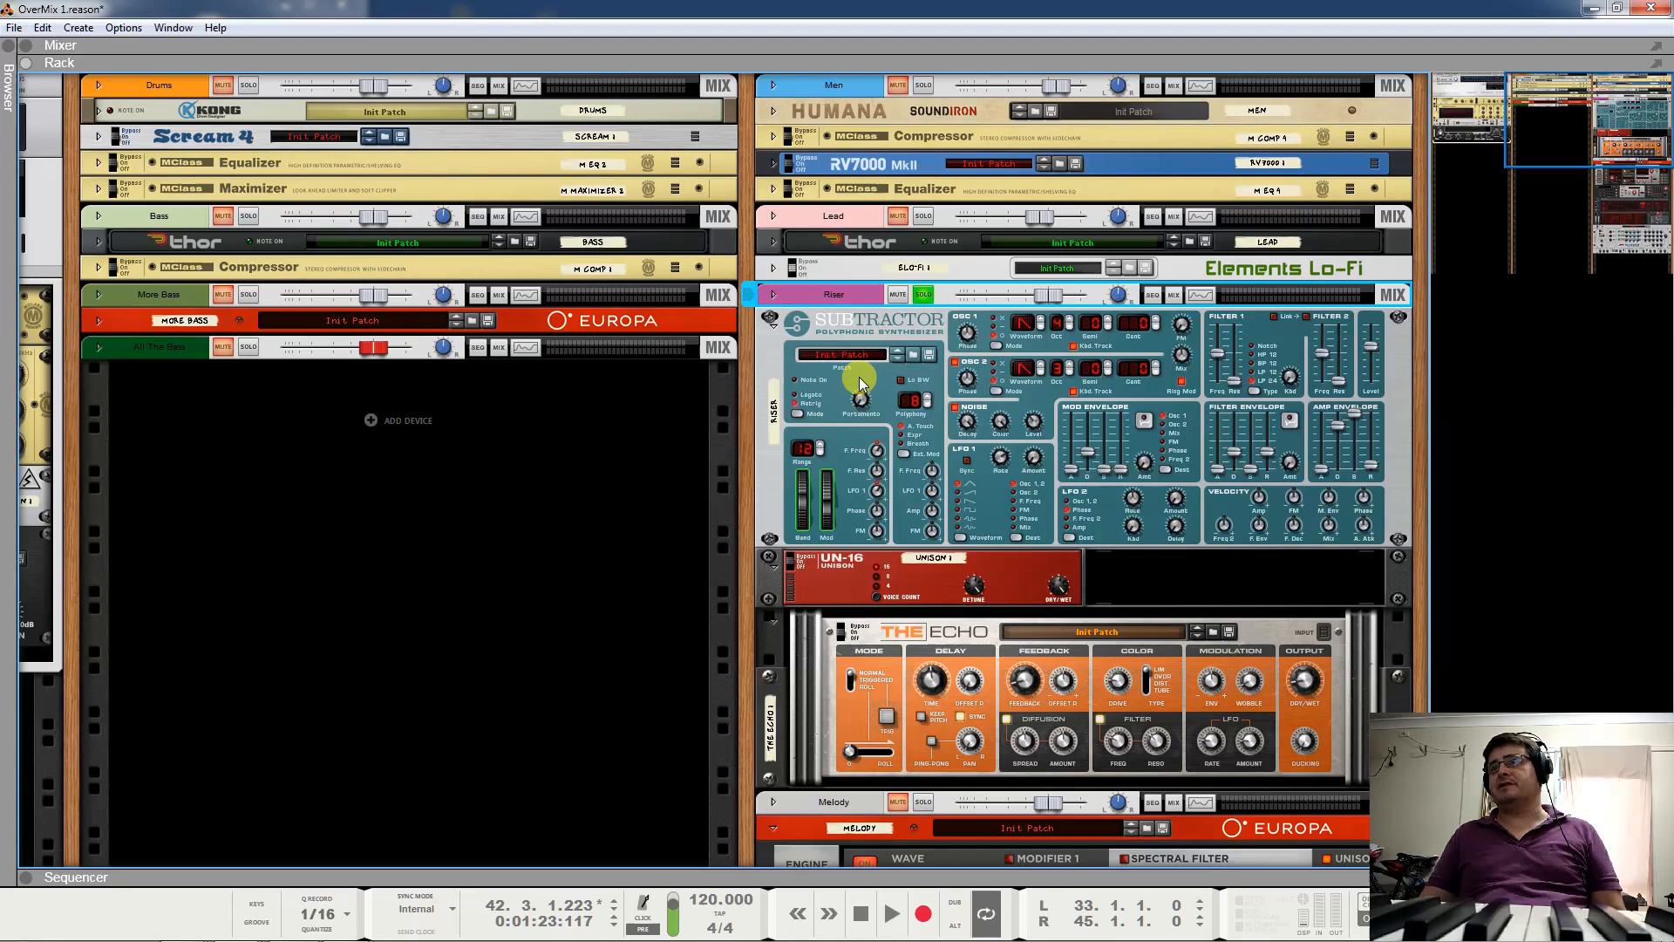
pyautogui.press('space')
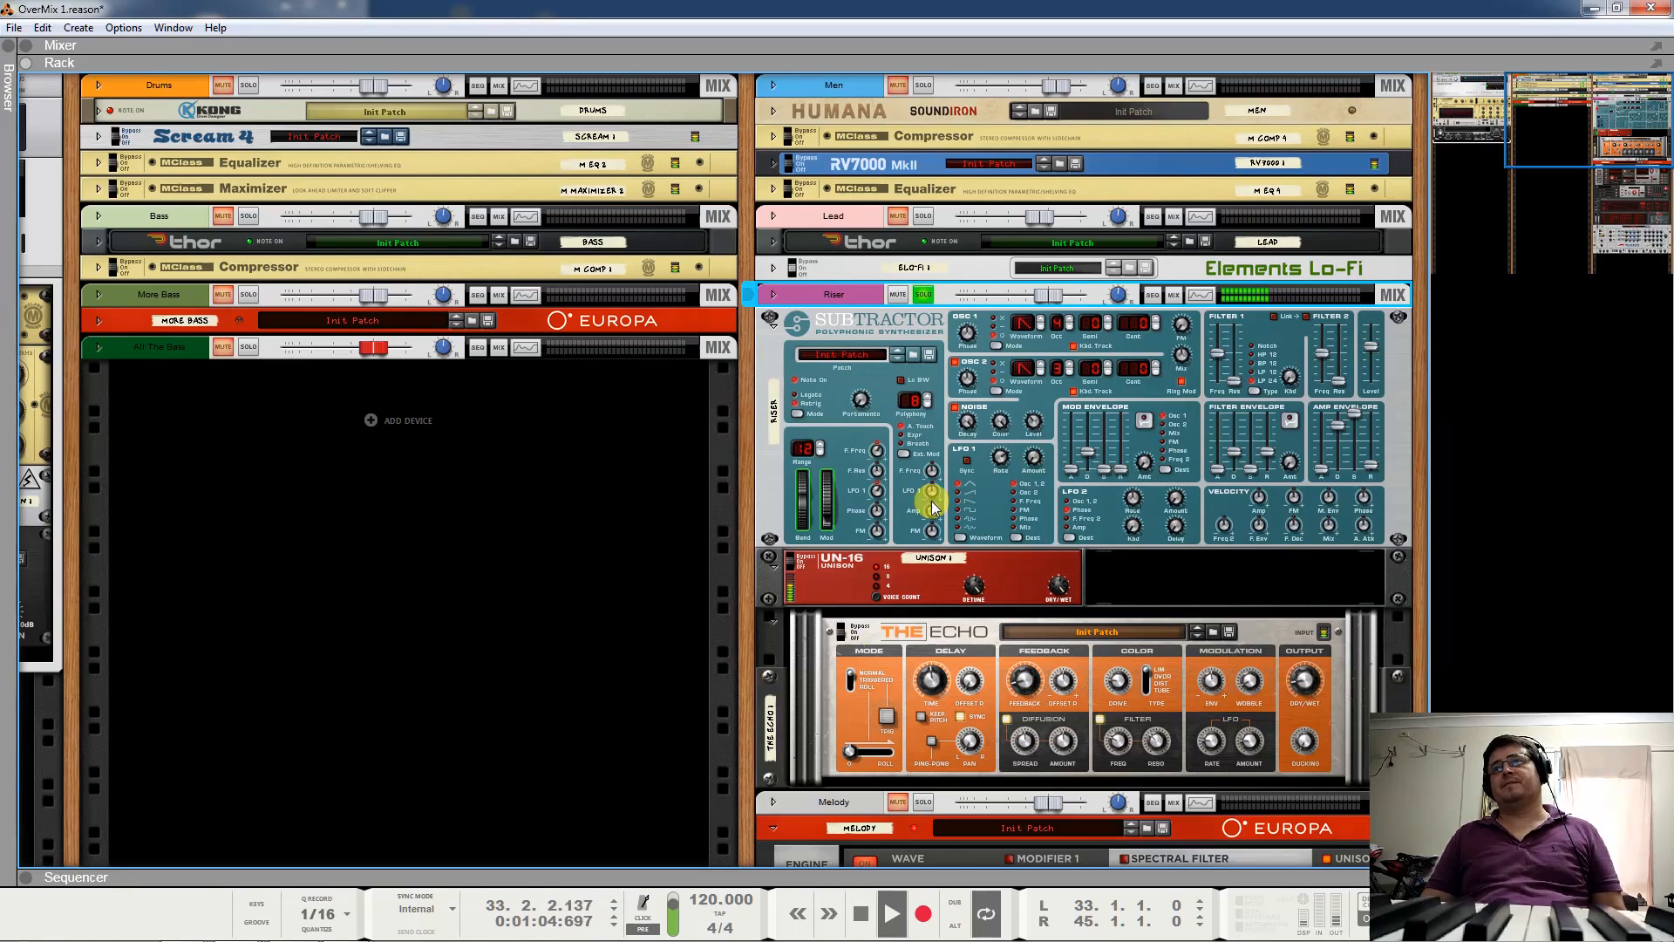
# Compare the Riser sound with the UN-16 Unison and The Echo bypassed and switched back on, and stop playback.
pyautogui.click(795, 565)
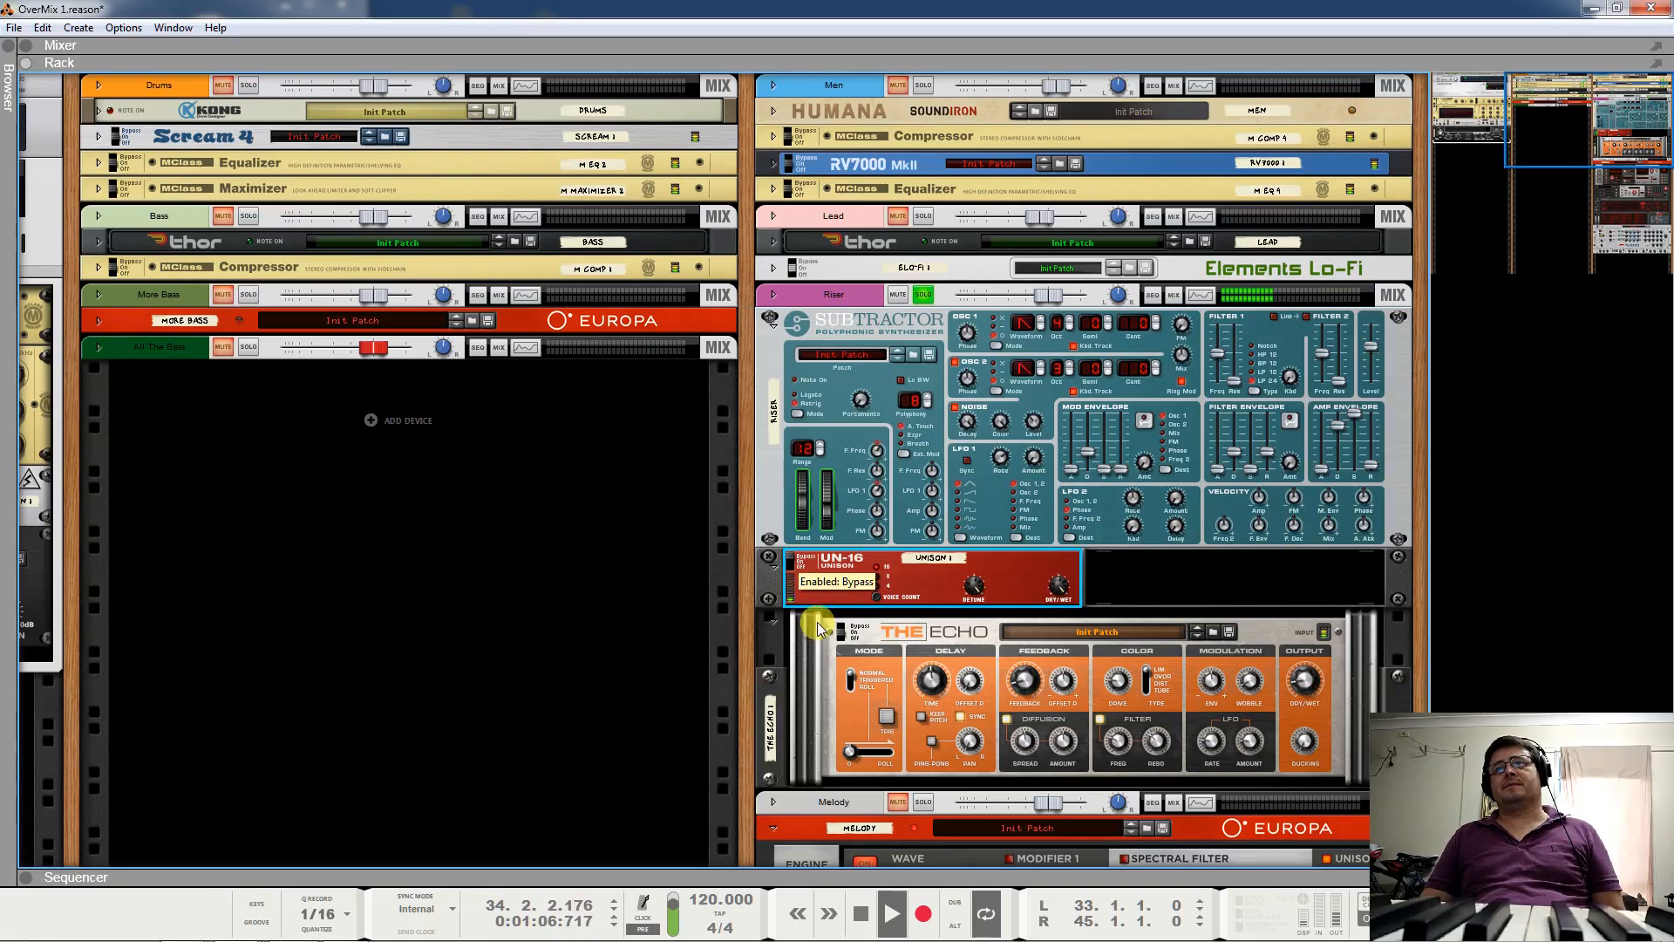
pyautogui.click(842, 643)
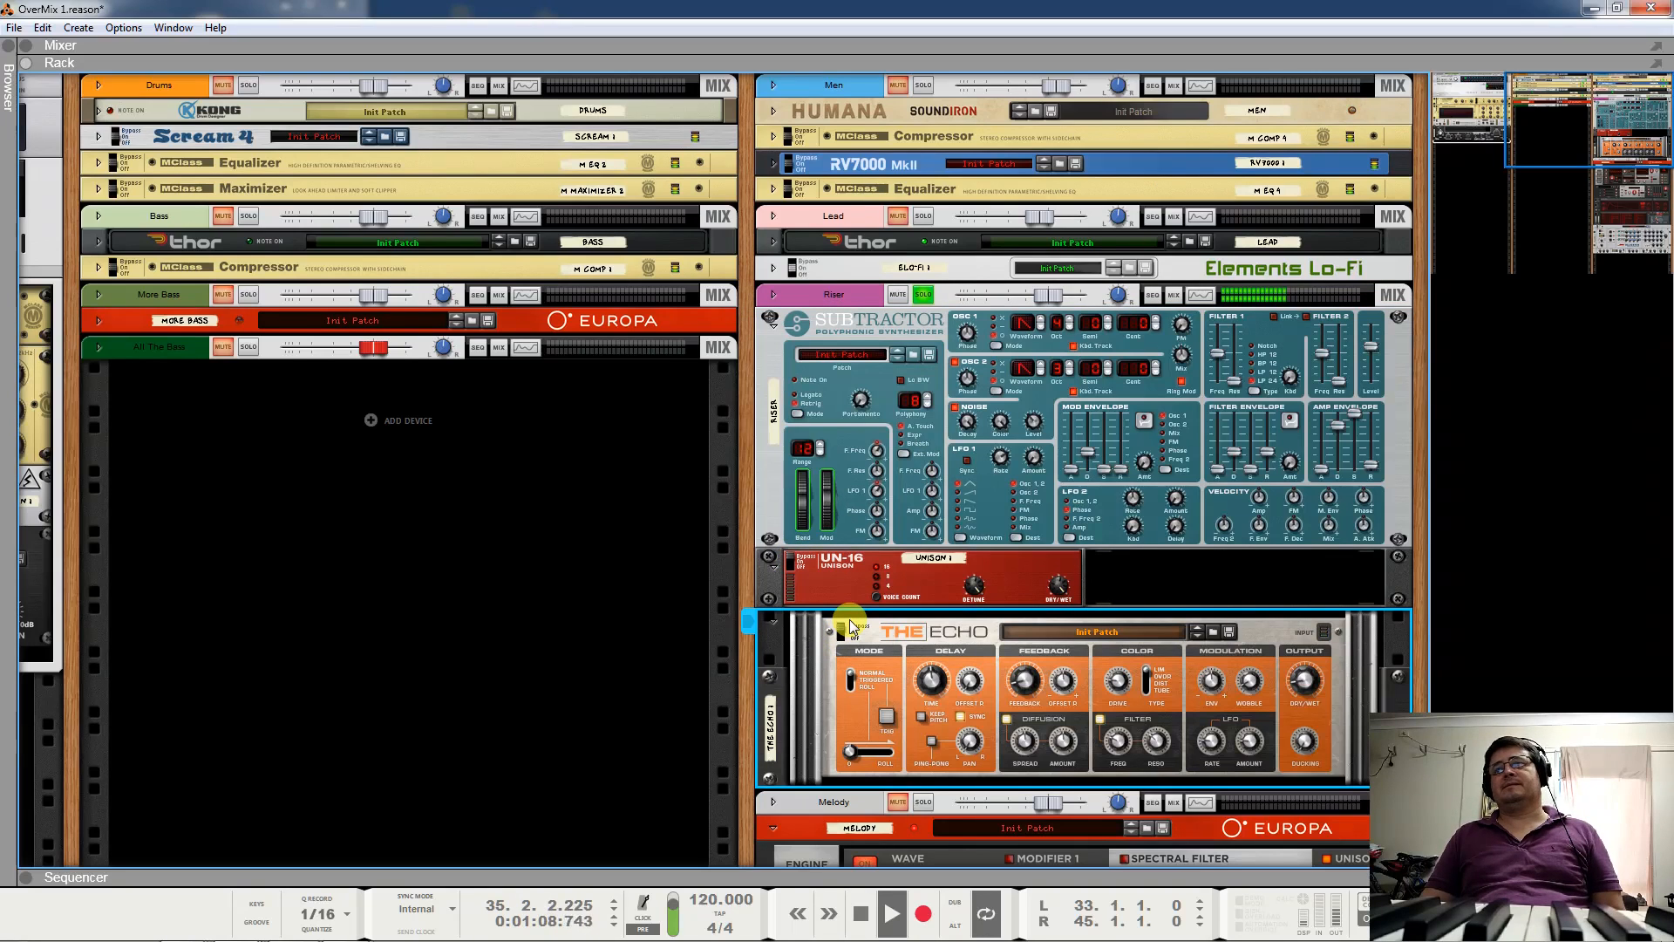
pyautogui.click(791, 562)
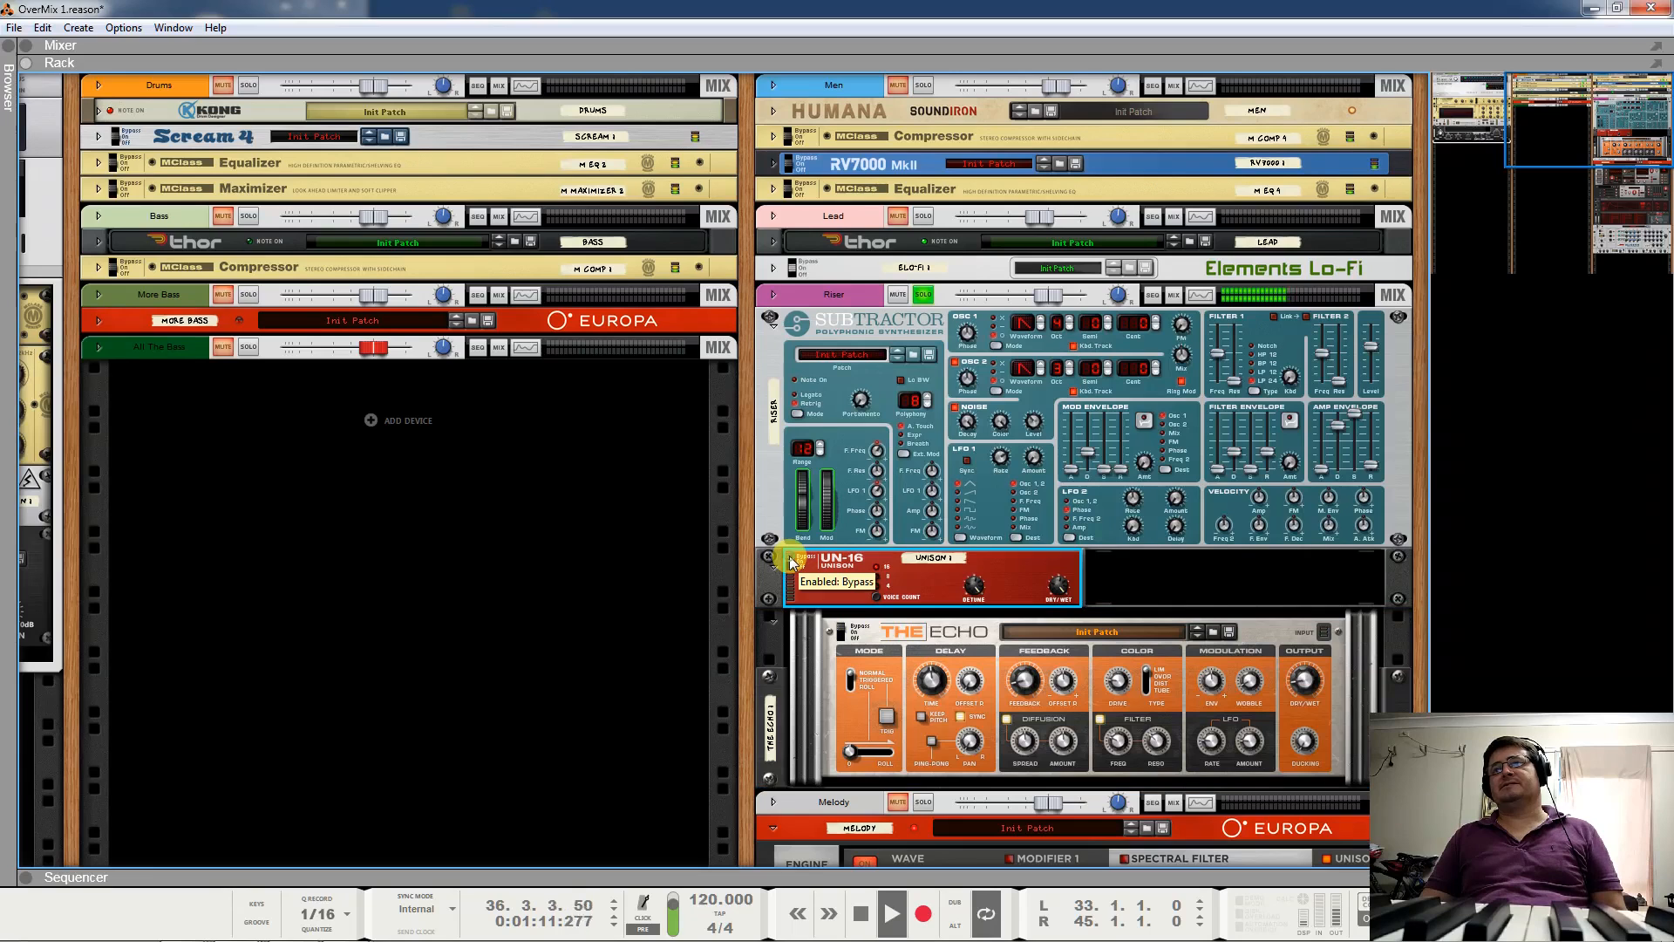
pyautogui.click(841, 634)
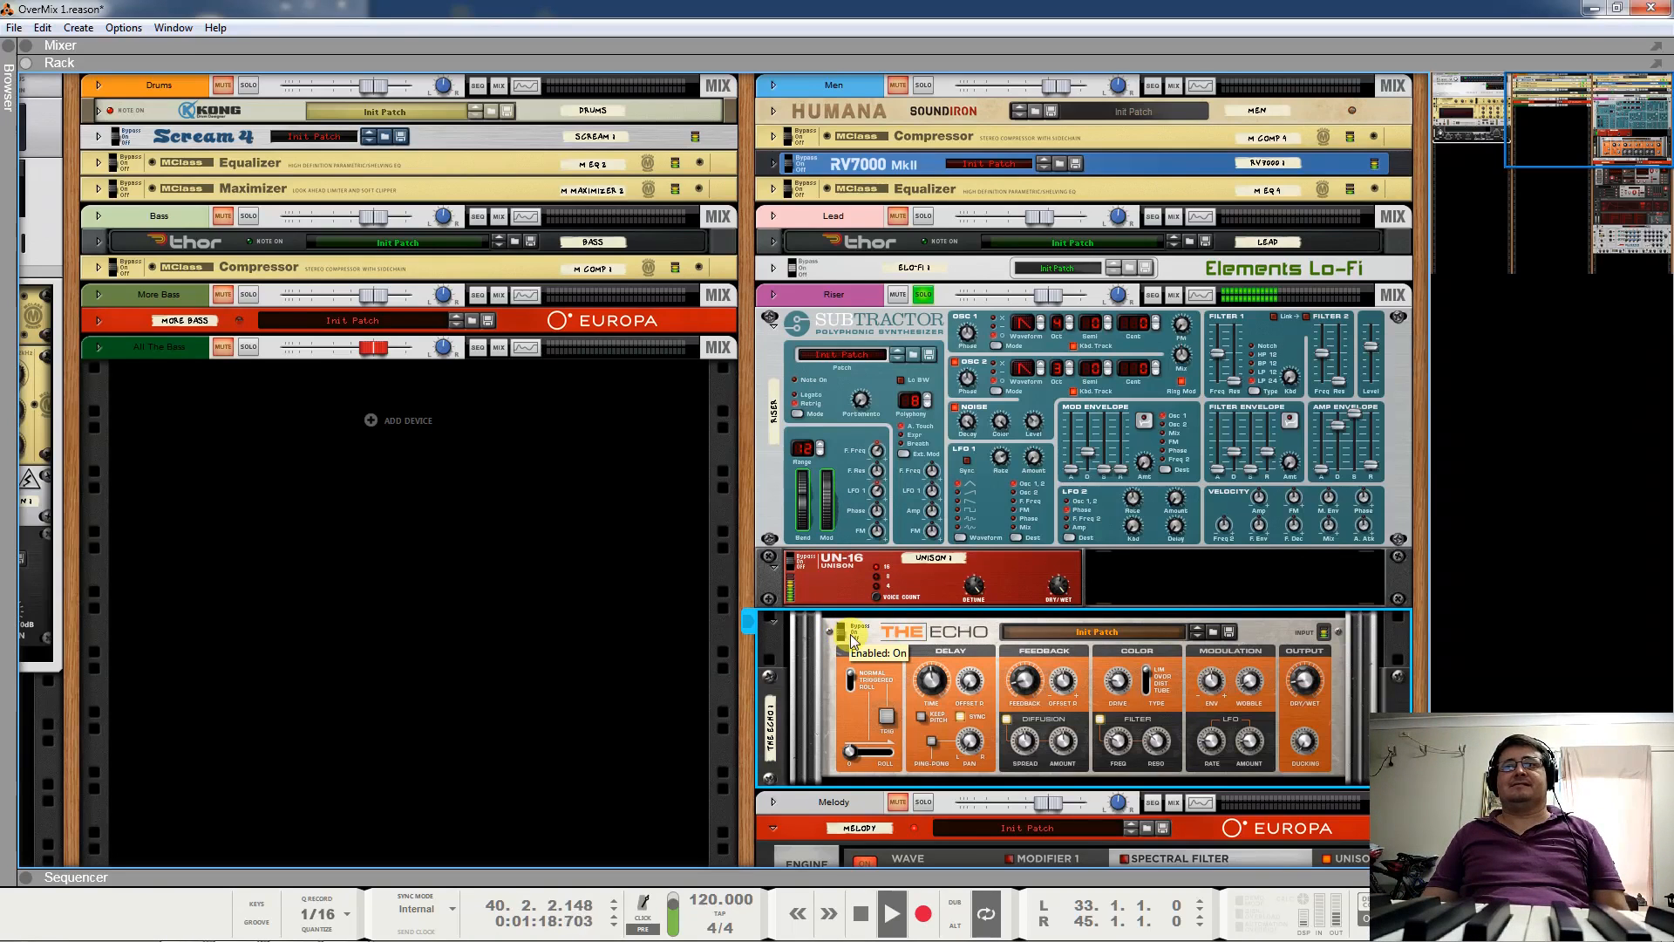
pyautogui.press('space')
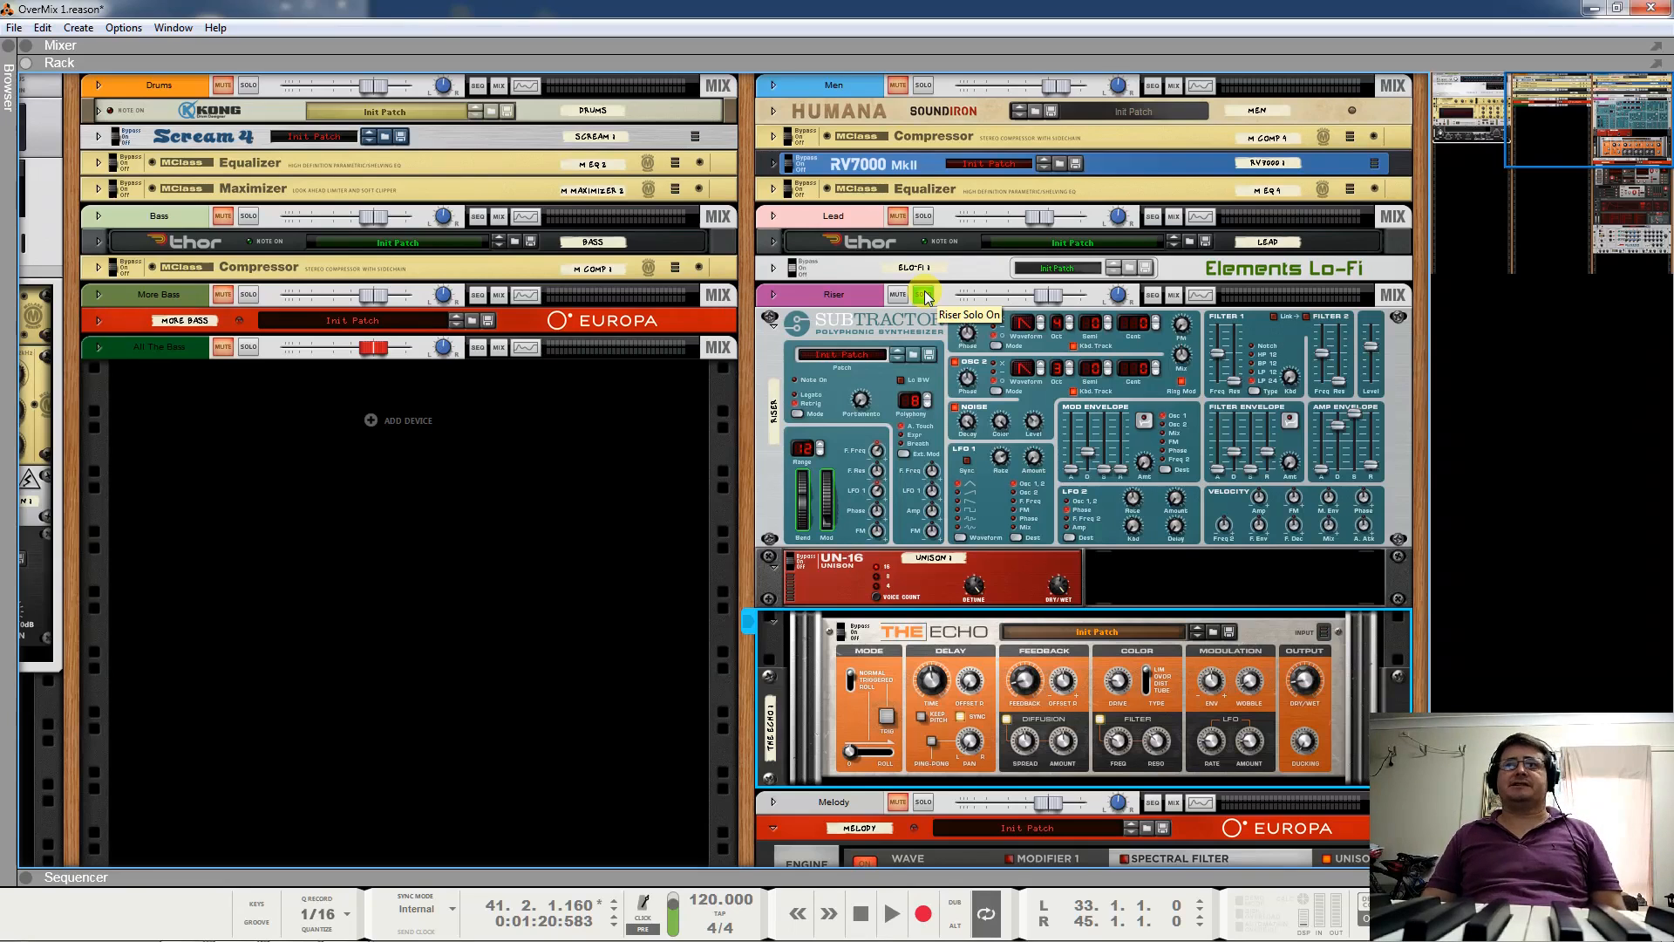
# Collapse the Riser channel's SubTractor synthesizer, UN-16 Unison and The Echo.
pyautogui.click(777, 326)
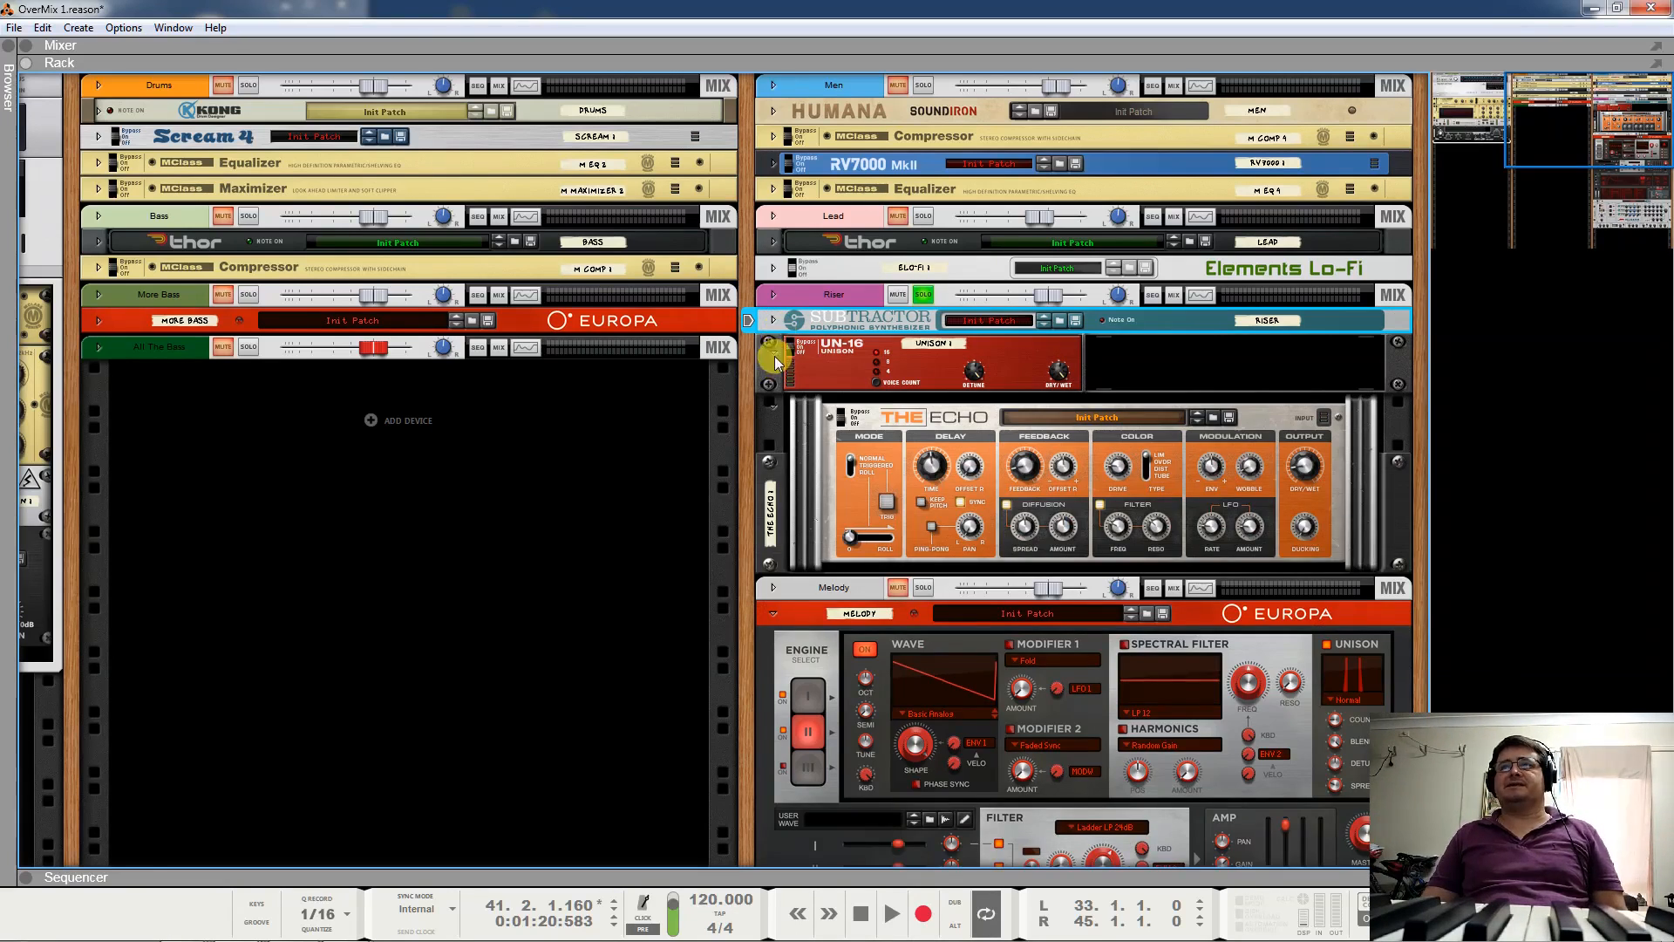
pyautogui.click(777, 352)
pyautogui.click(771, 380)
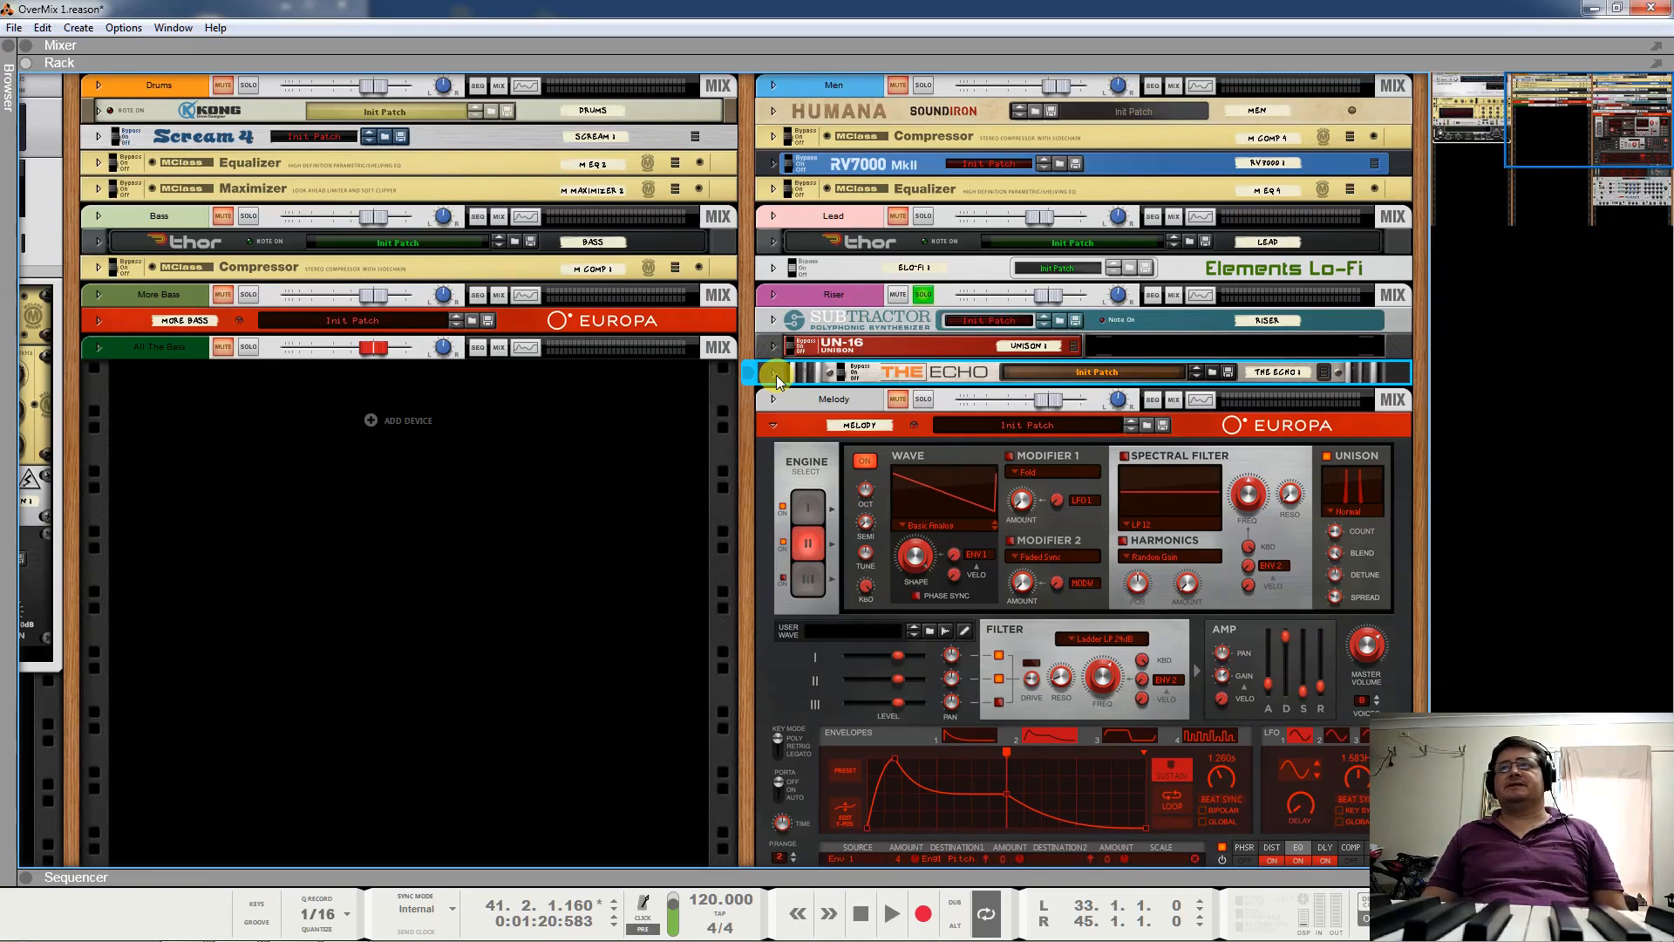
# Solo the Melody channel instead of Riser and play the loop with the Alligator filtered gate bypassed.
pyautogui.click(924, 294)
pyautogui.click(924, 398)
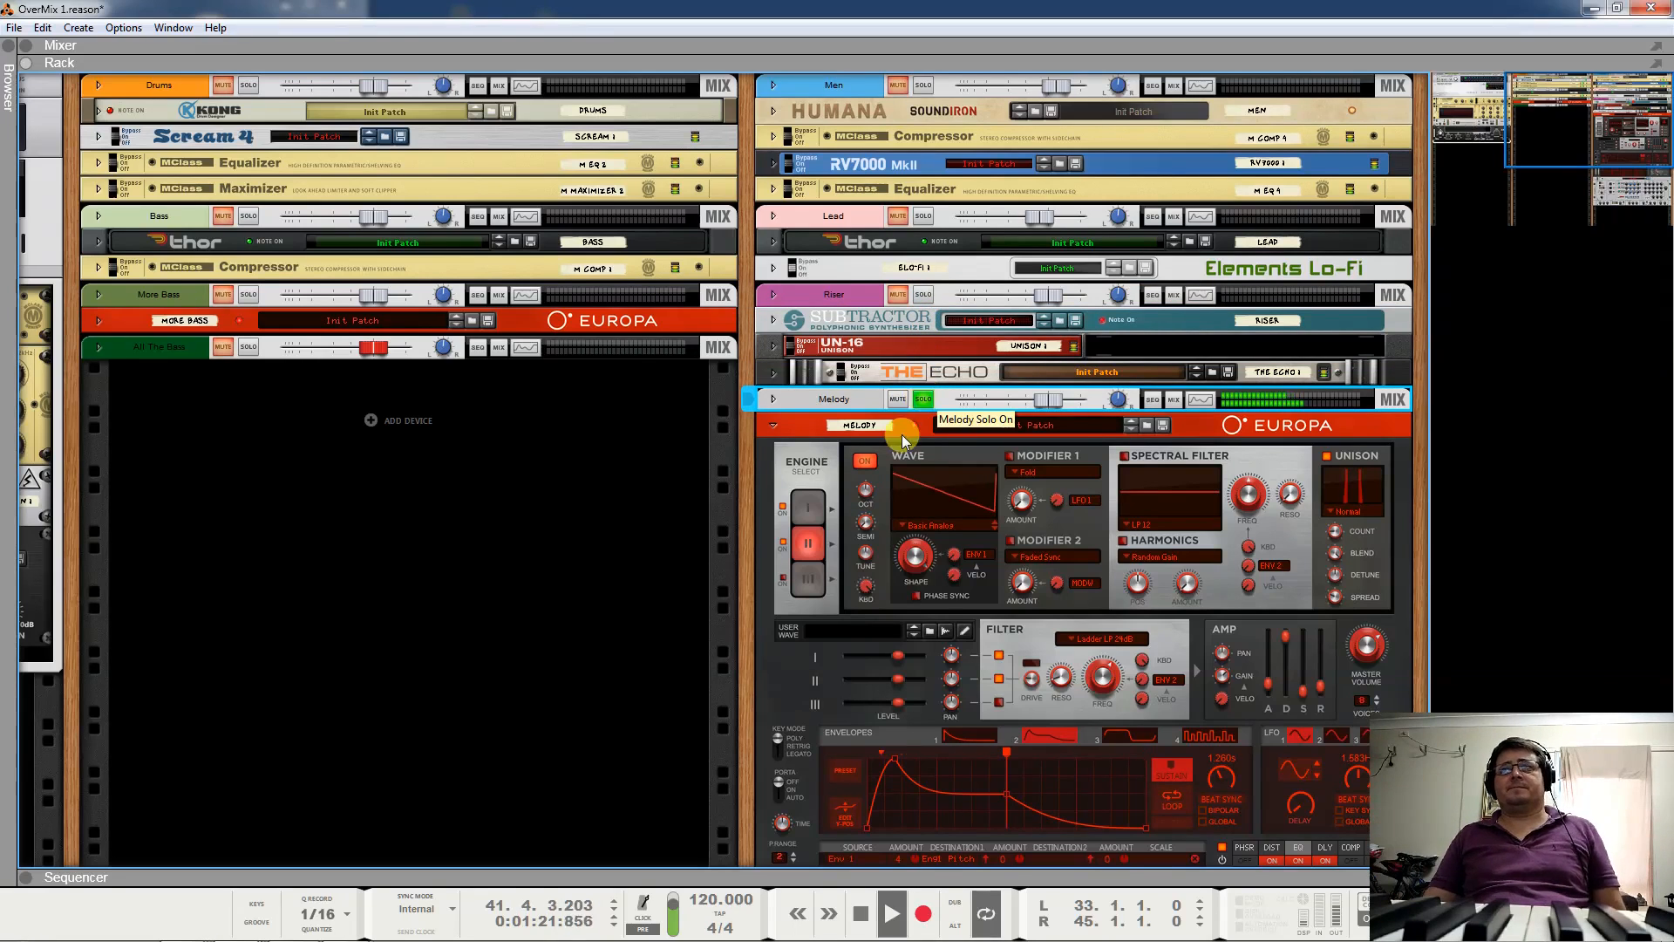
pyautogui.scroll(-3, 819, 697)
pyautogui.click(784, 751)
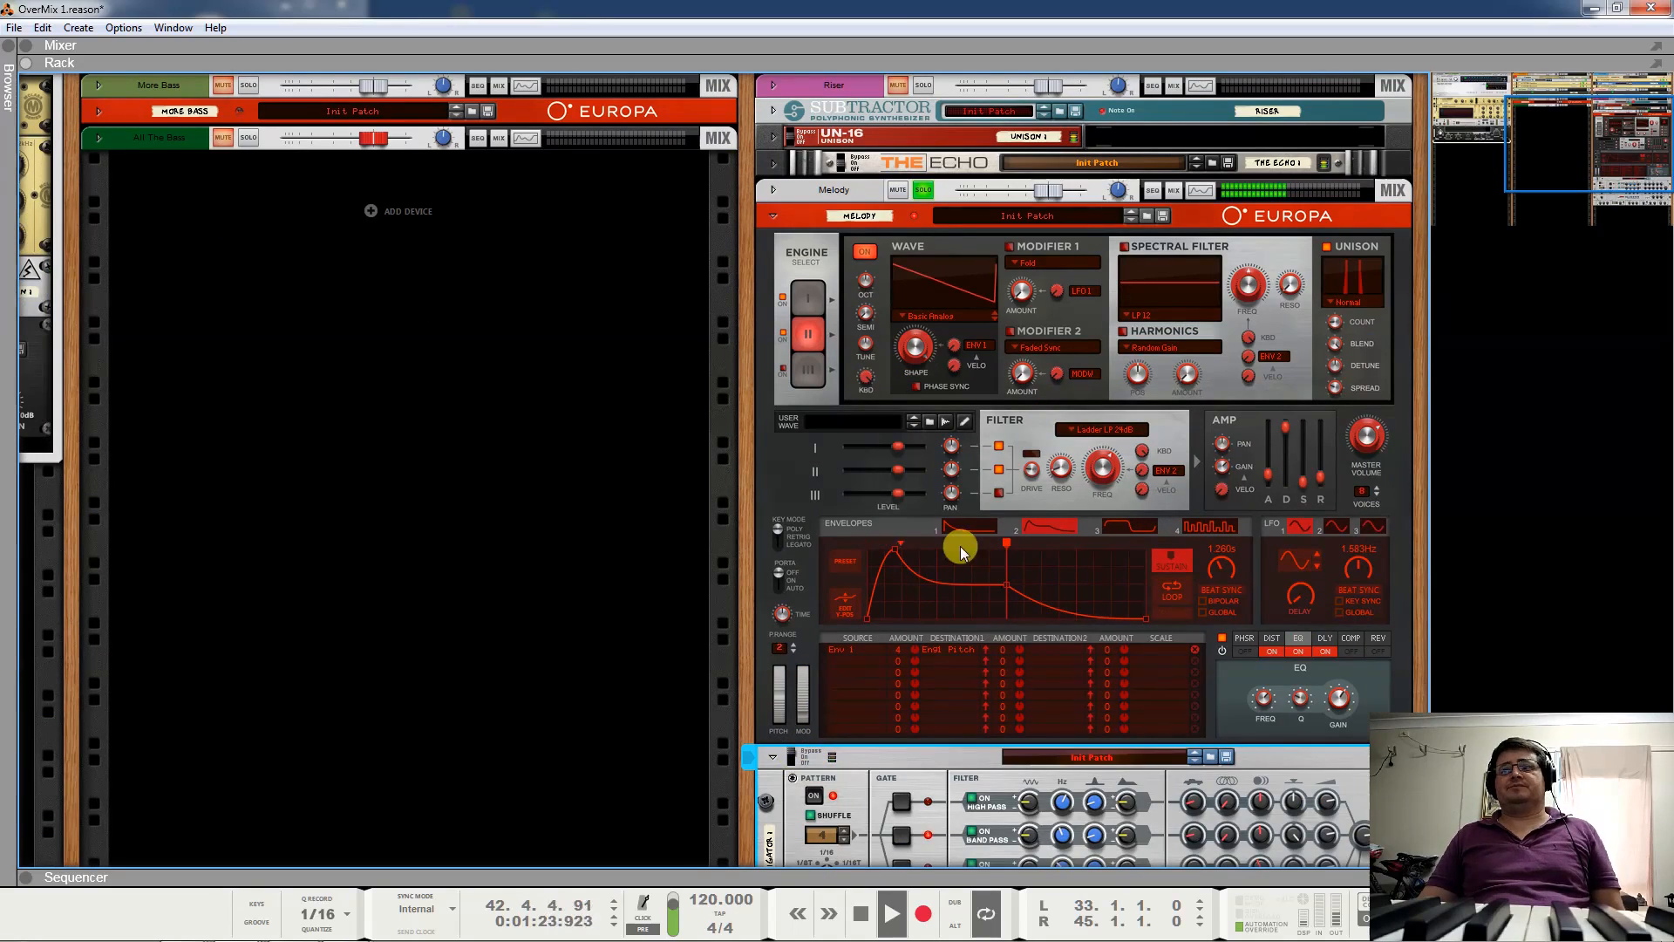
pyautogui.scroll(-2, 959, 545)
pyautogui.scroll(2, 964, 473)
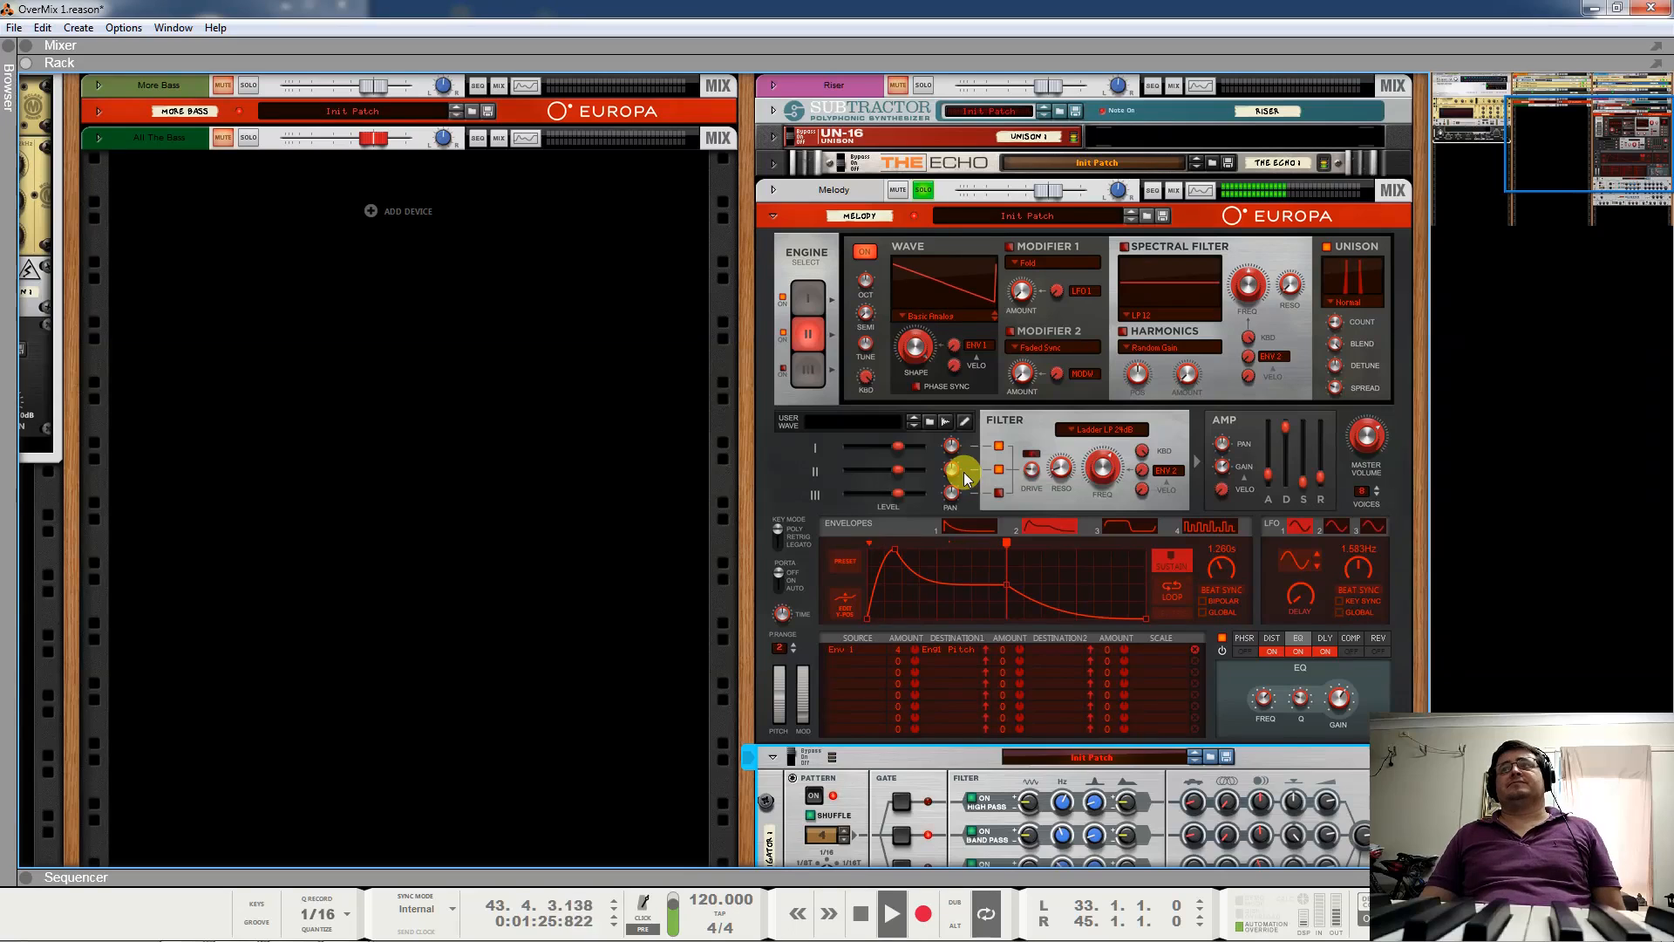
pyautogui.scroll(-1, 964, 473)
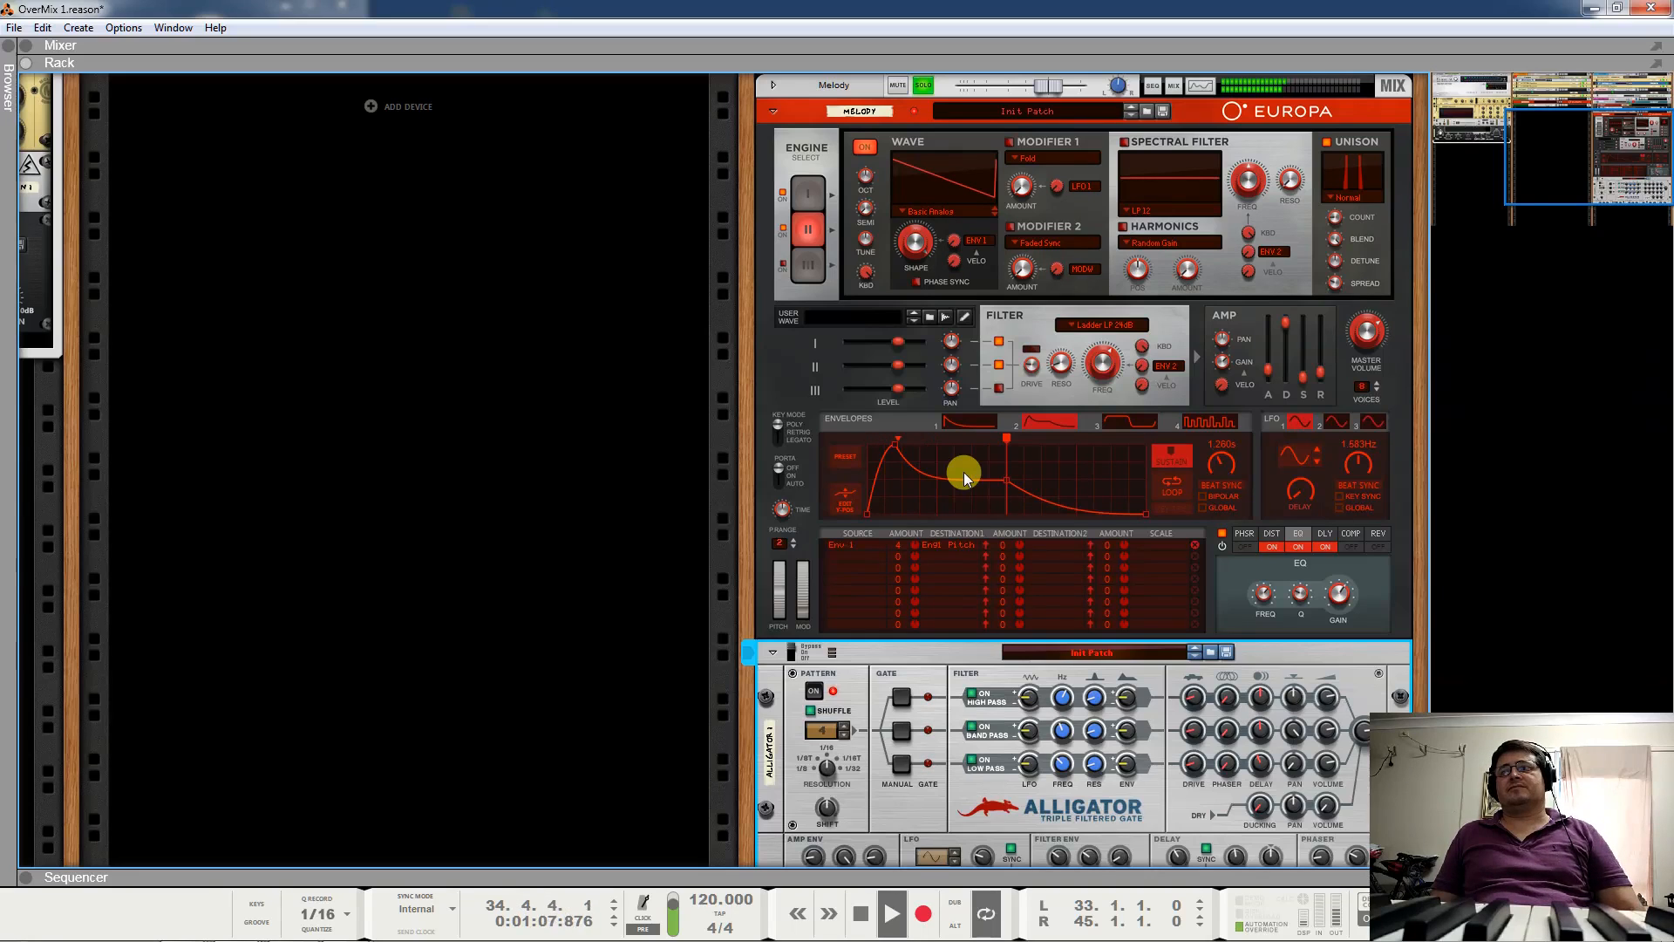
pyautogui.press('space')
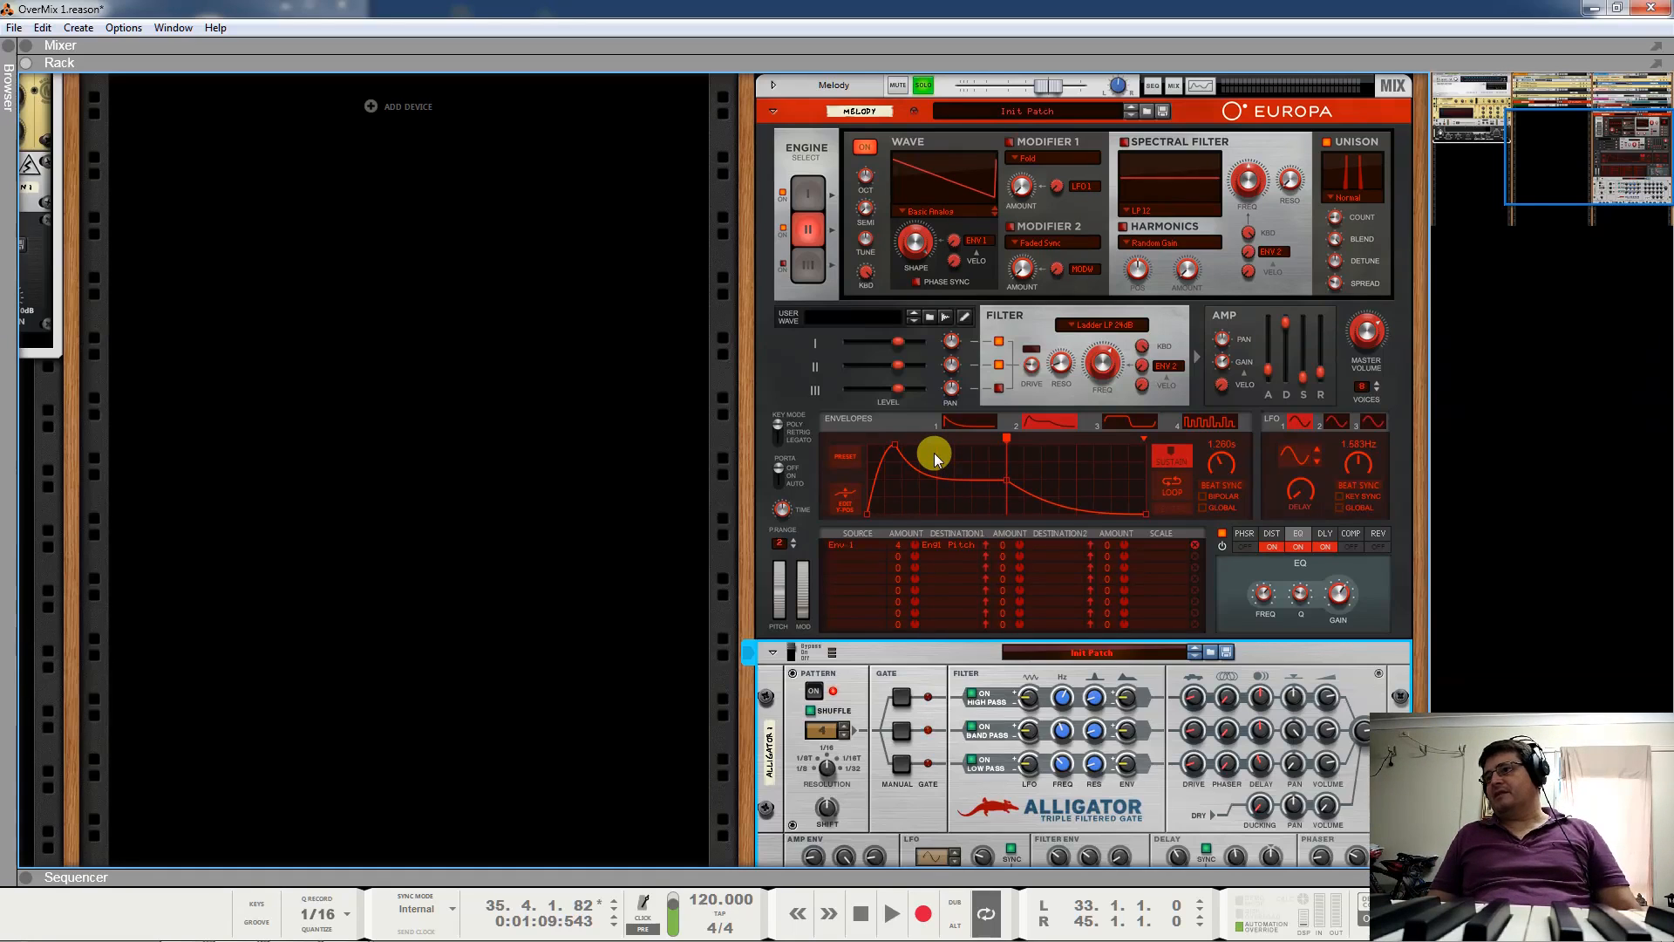
# Play the Melody loop with the Alligator switched on to hear its gating effect.
pyautogui.press('space')
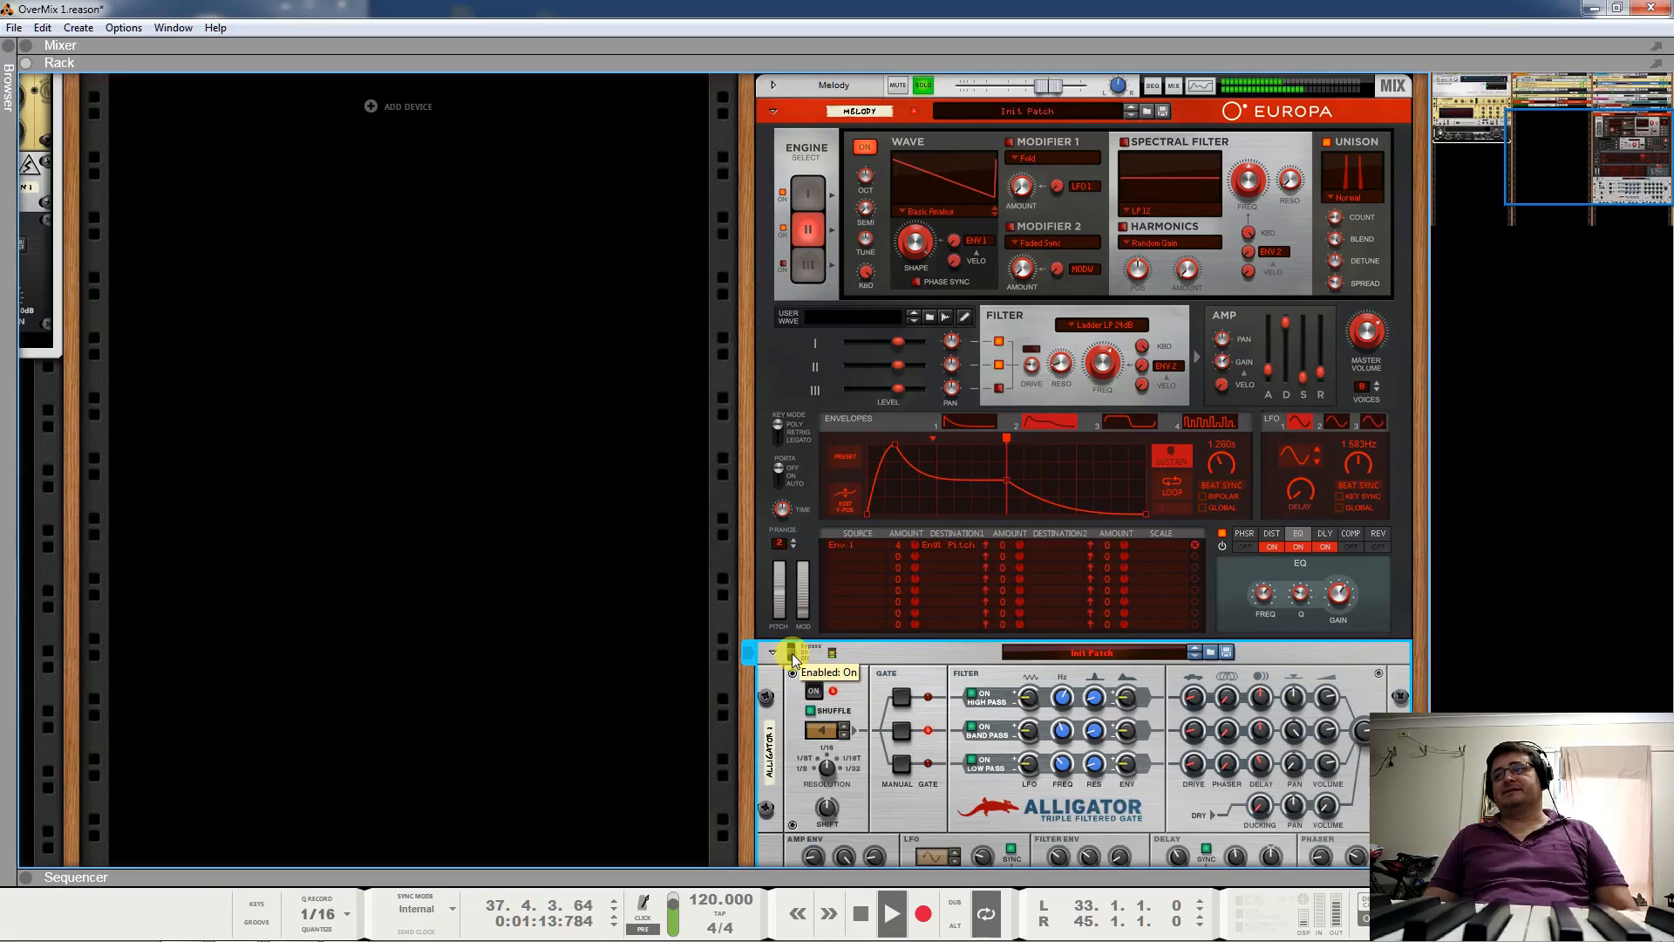
pyautogui.press('space')
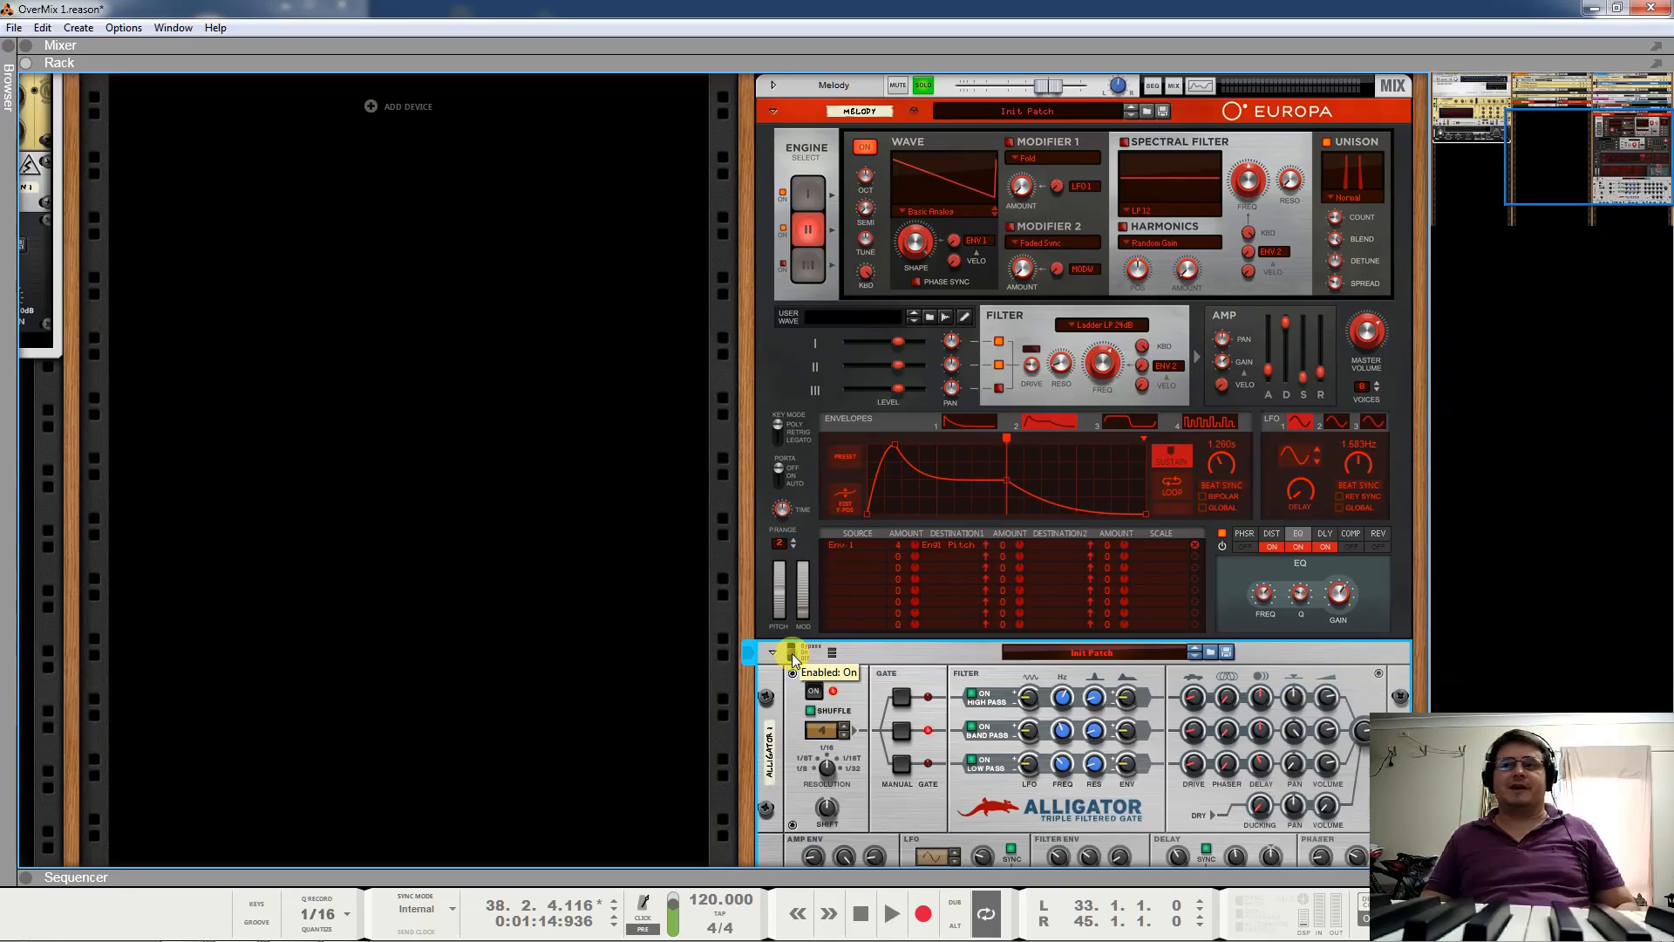
pyautogui.press('space')
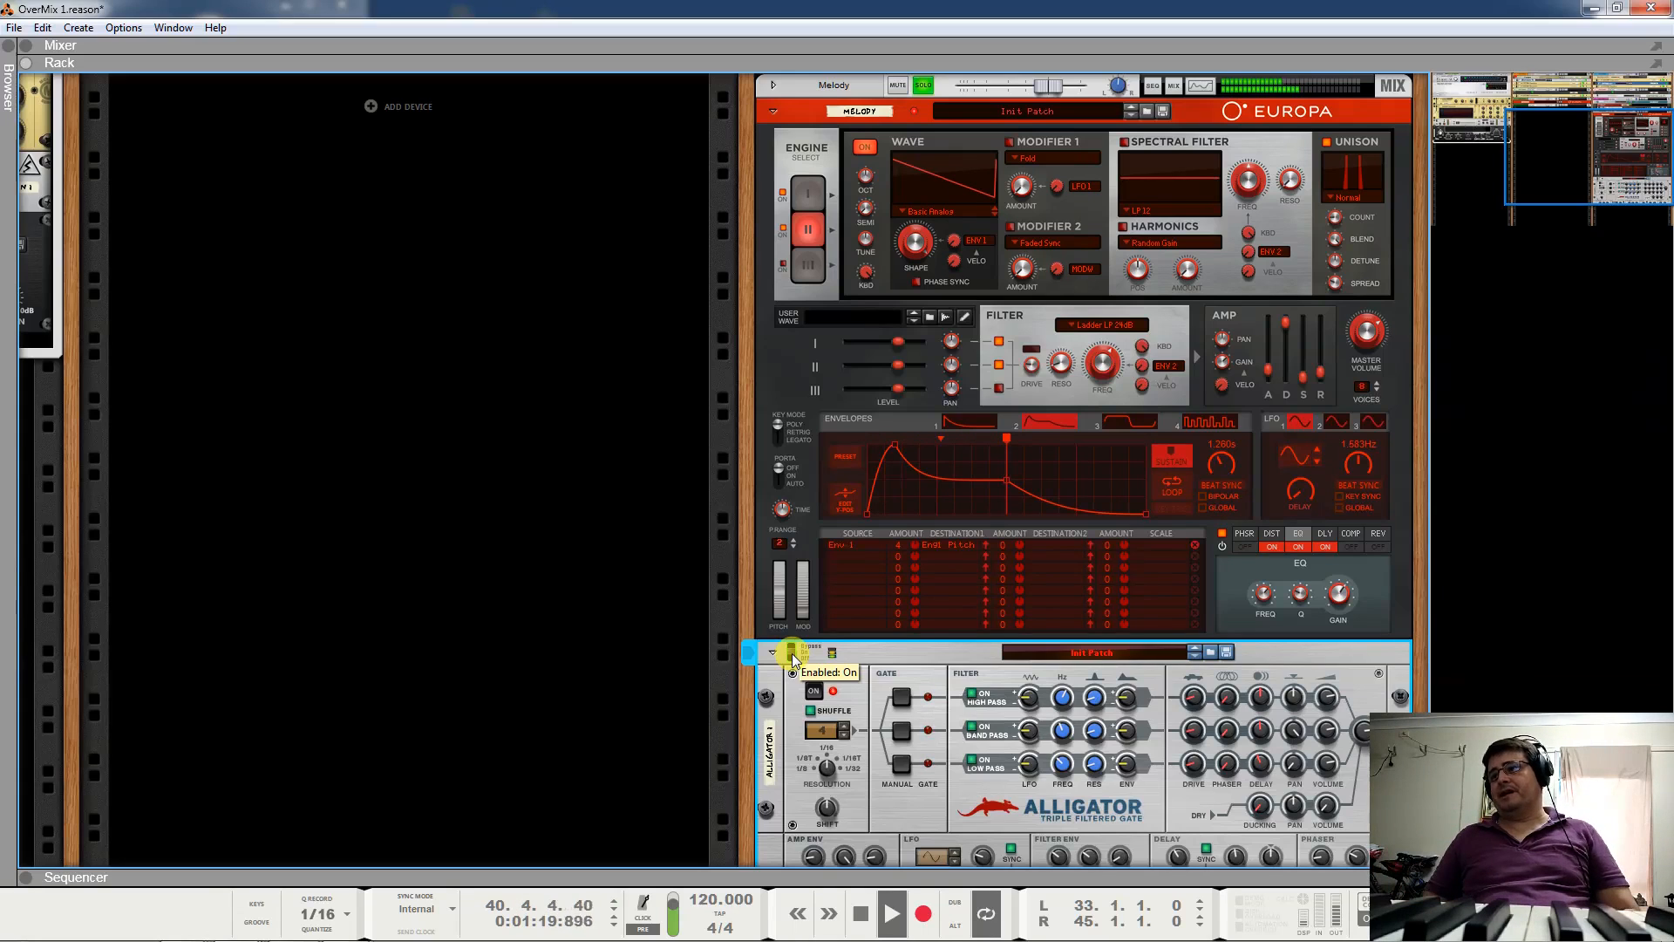
pyautogui.press('space')
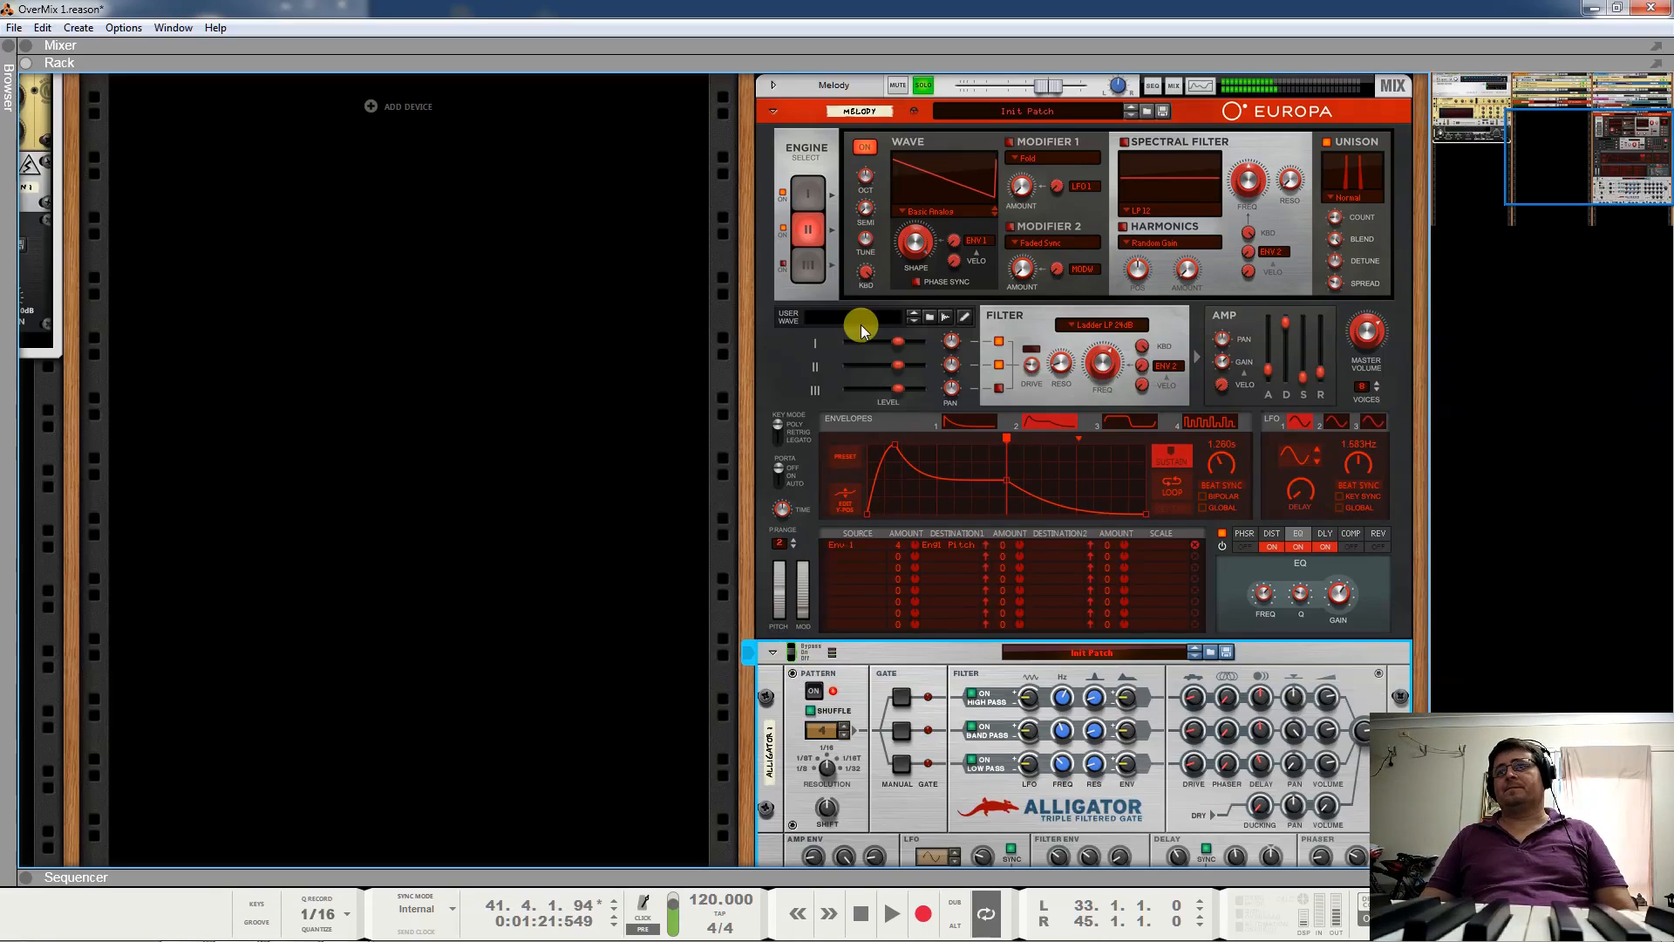
# Turn off the Melody channel's solo and collapse its Europa synthesizer and Alligator.
pyautogui.scroll(3, 860, 324)
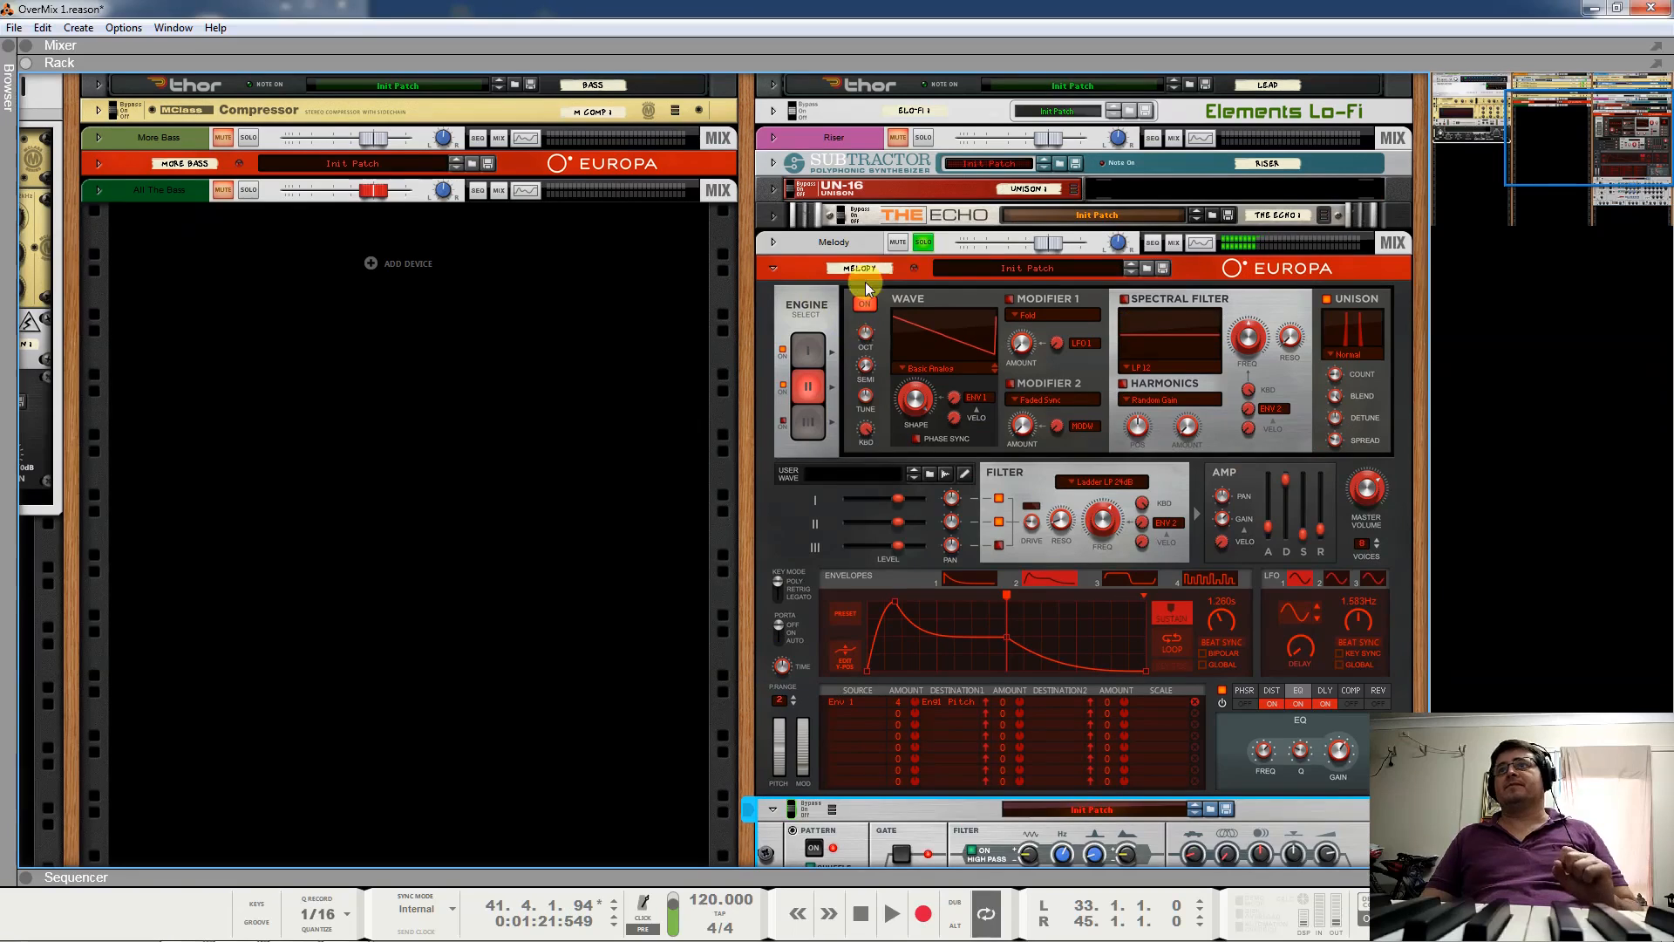
pyautogui.click(923, 251)
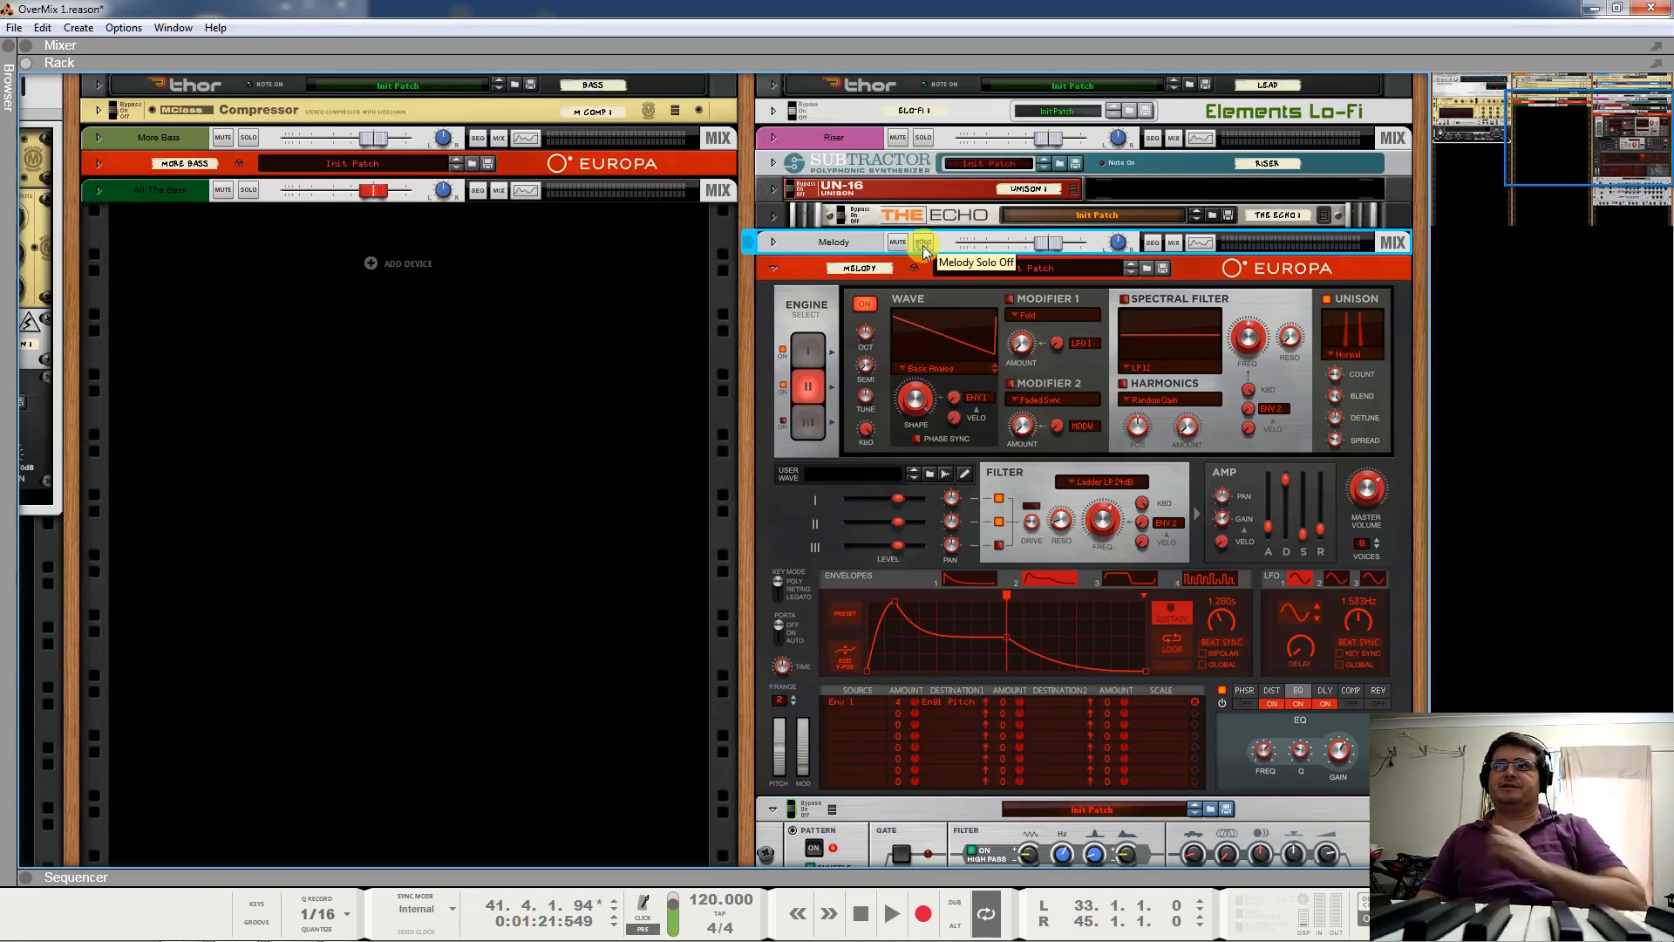
pyautogui.click(772, 269)
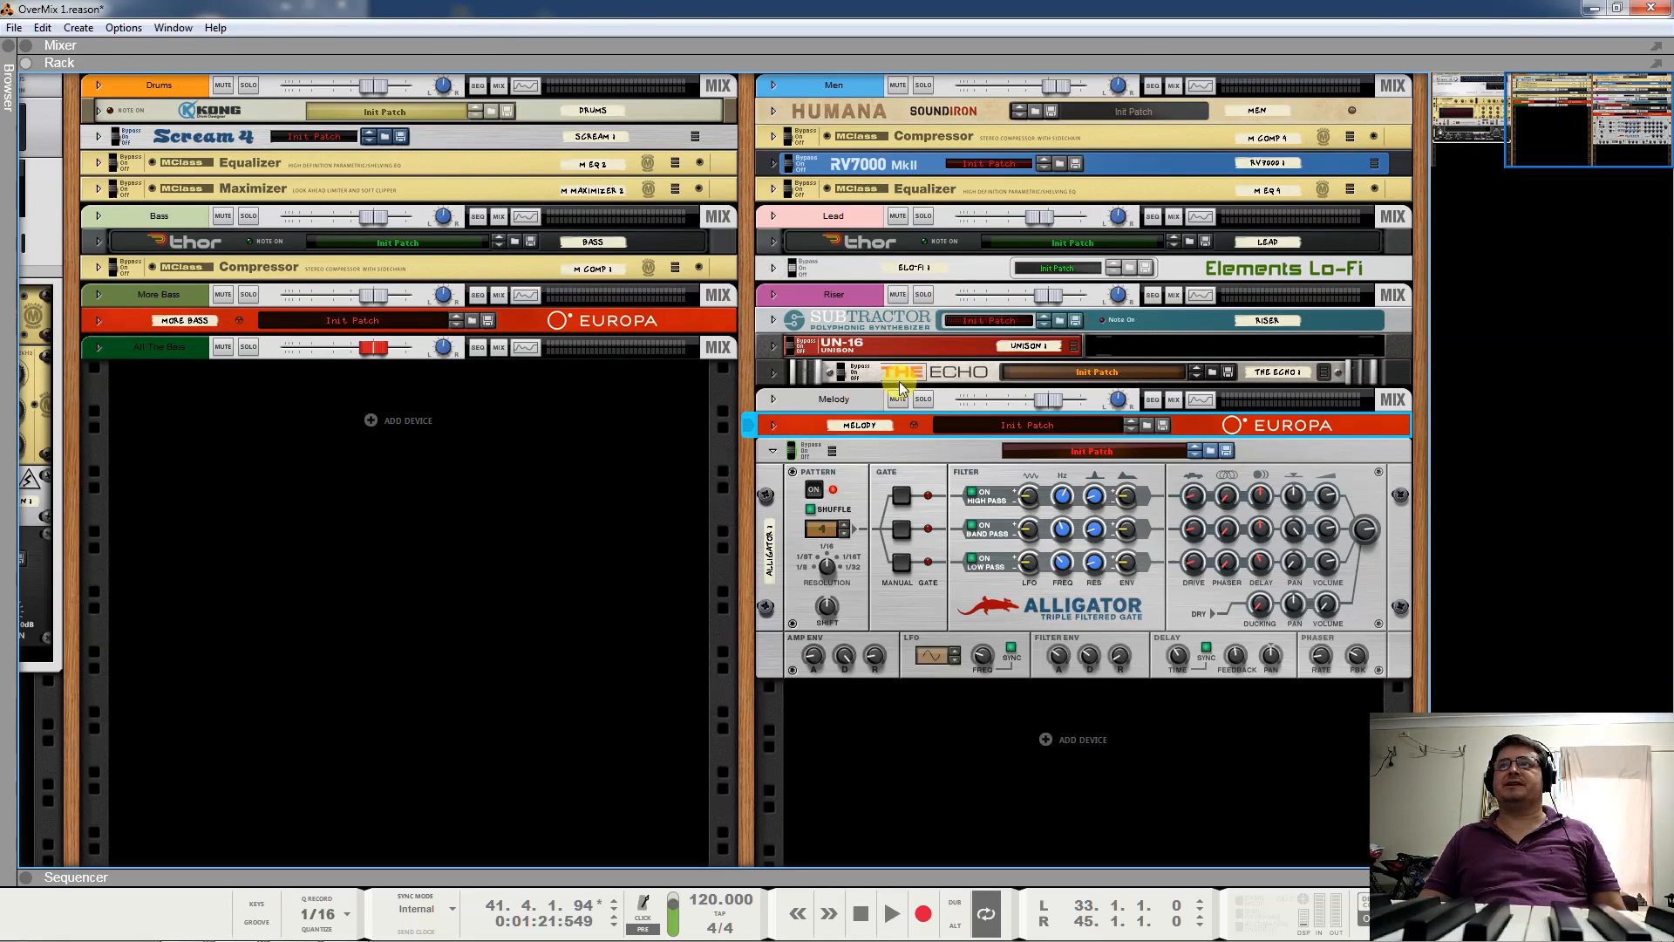
pyautogui.click(772, 450)
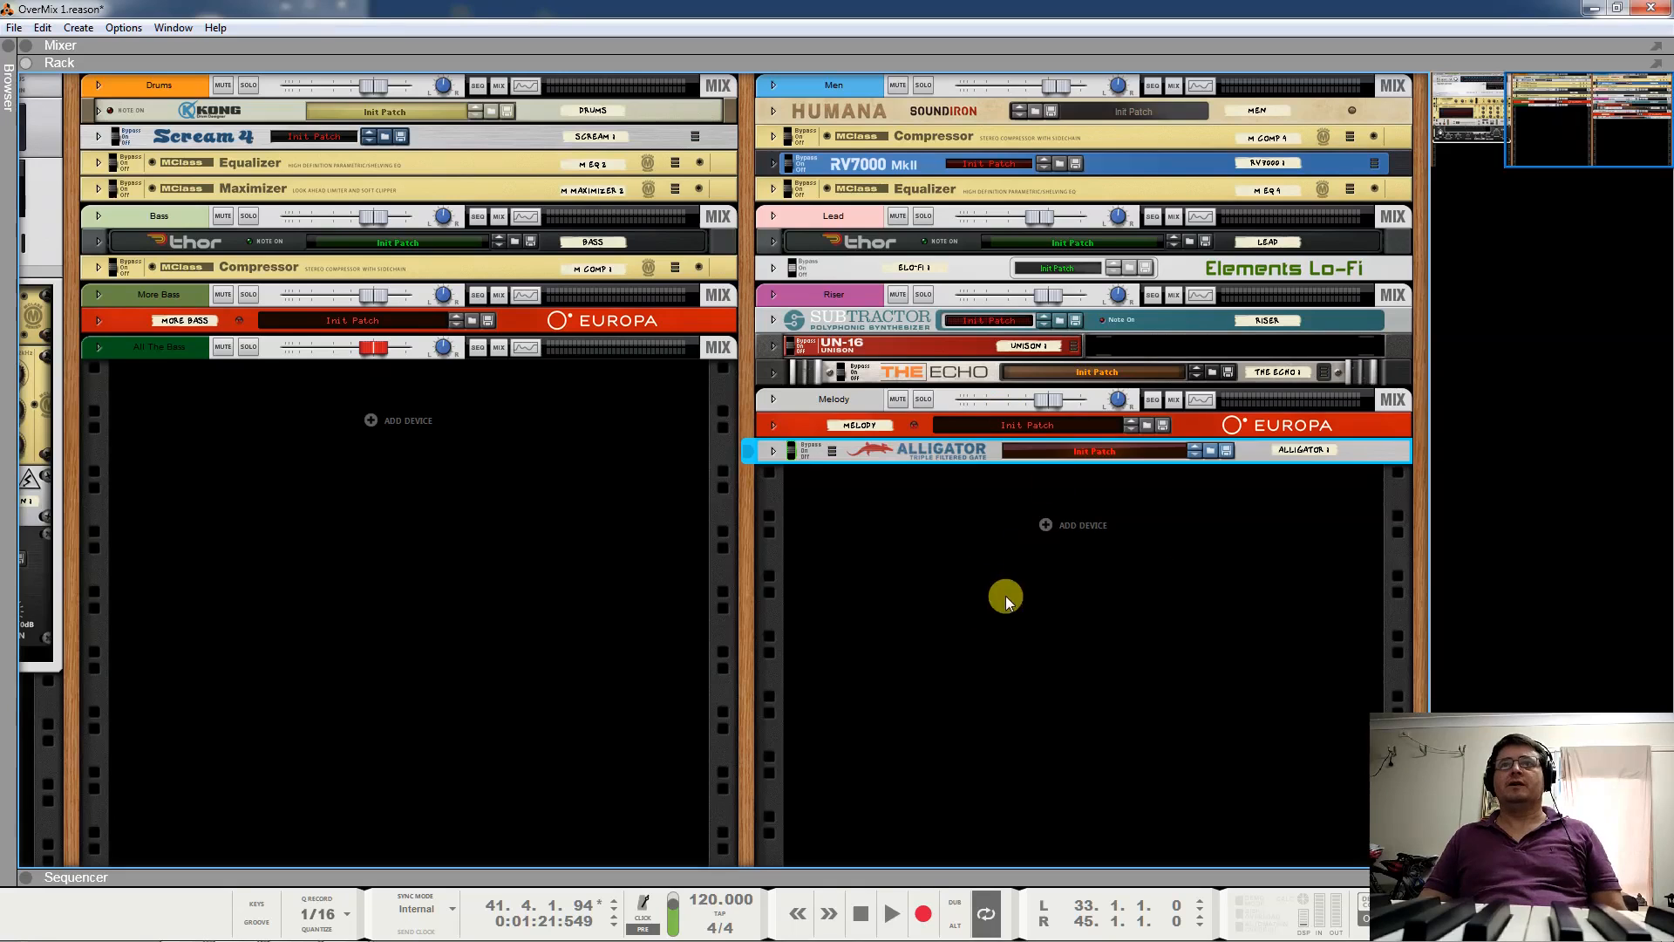
# Play the full mix twice and examine the Onyx 430i Tube Limiter's levels among the Master Section inserts.
pyautogui.moveTo(1544, 132); pyautogui.dragTo(1470, 130)
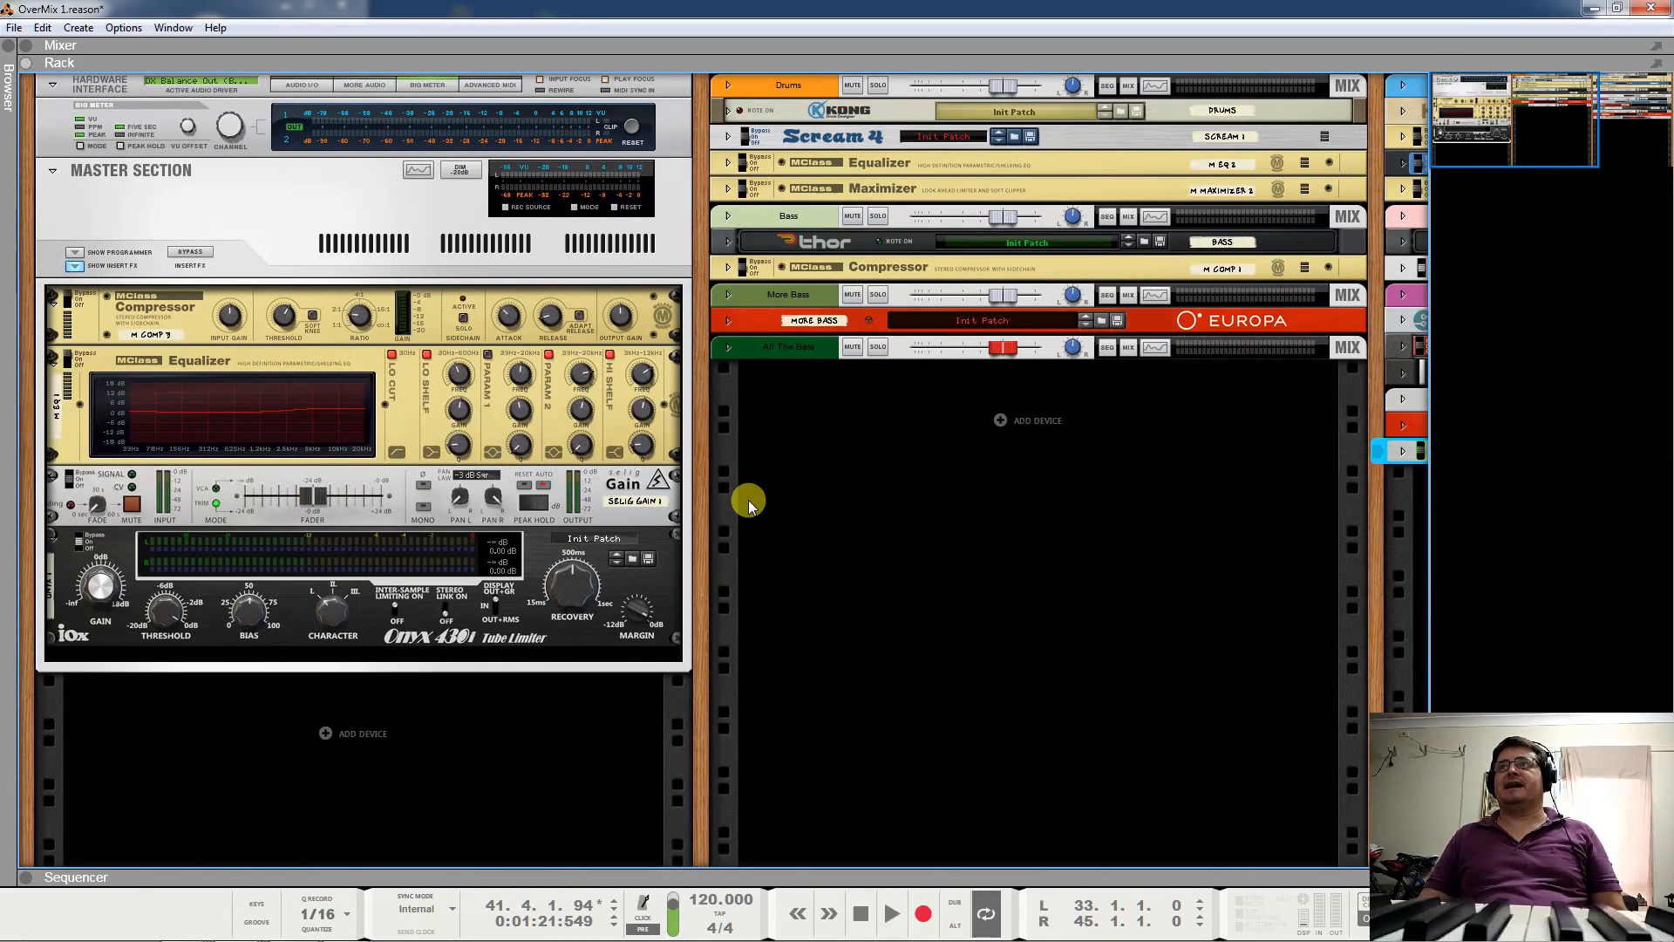
pyautogui.press('space')
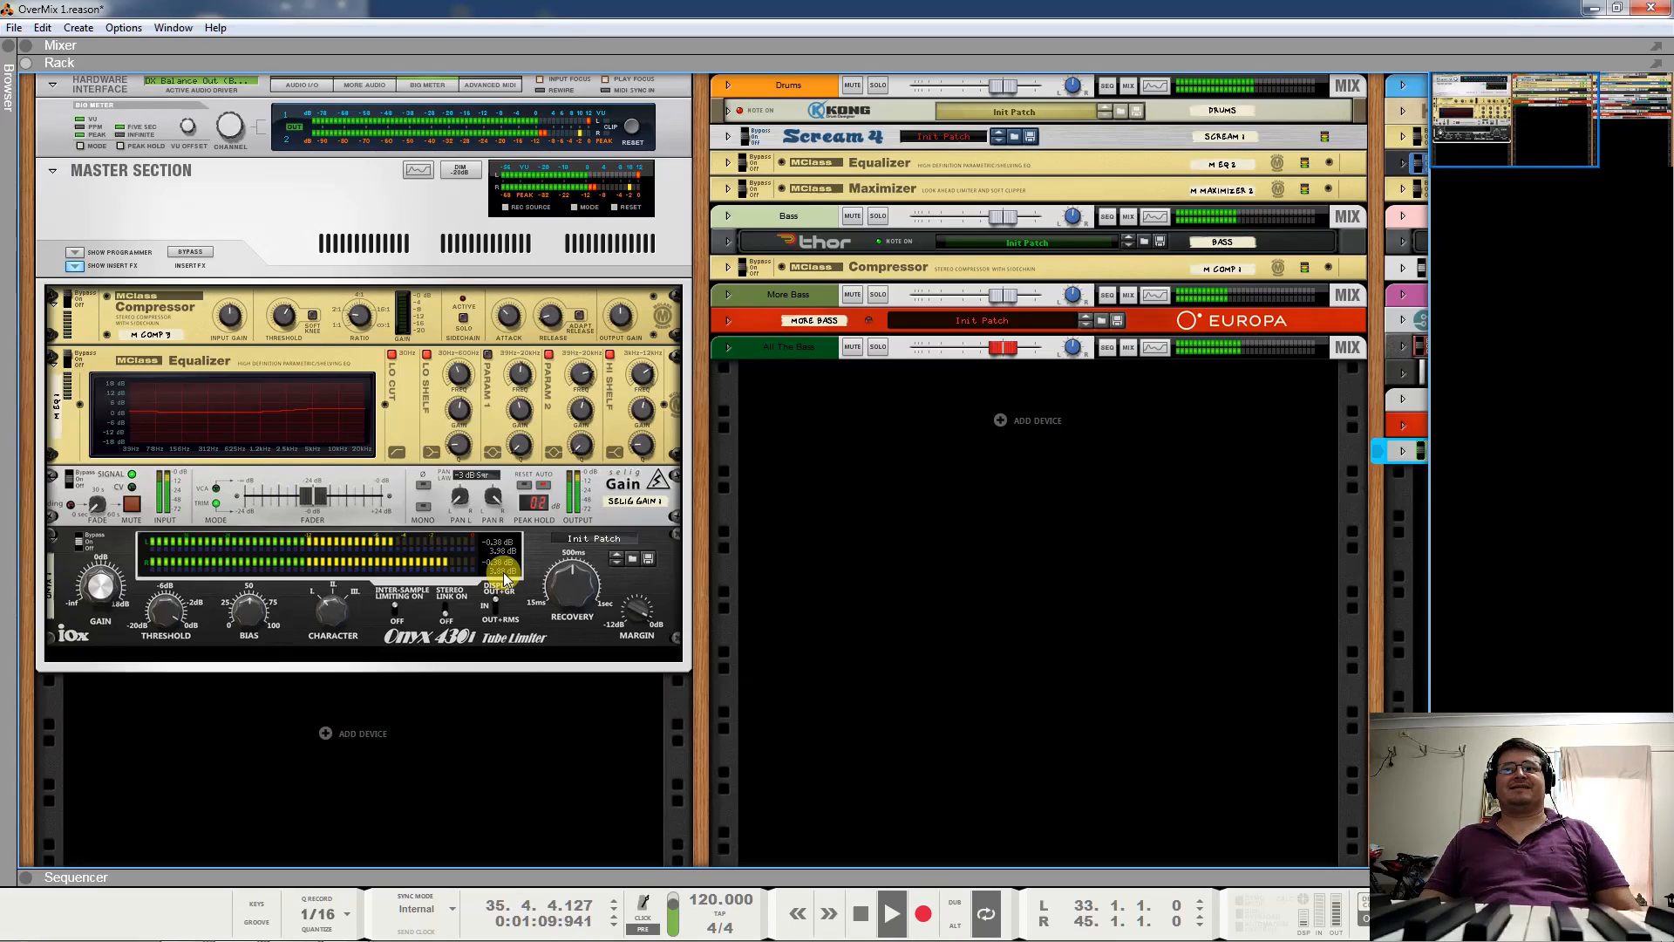
pyautogui.moveTo(504, 575)
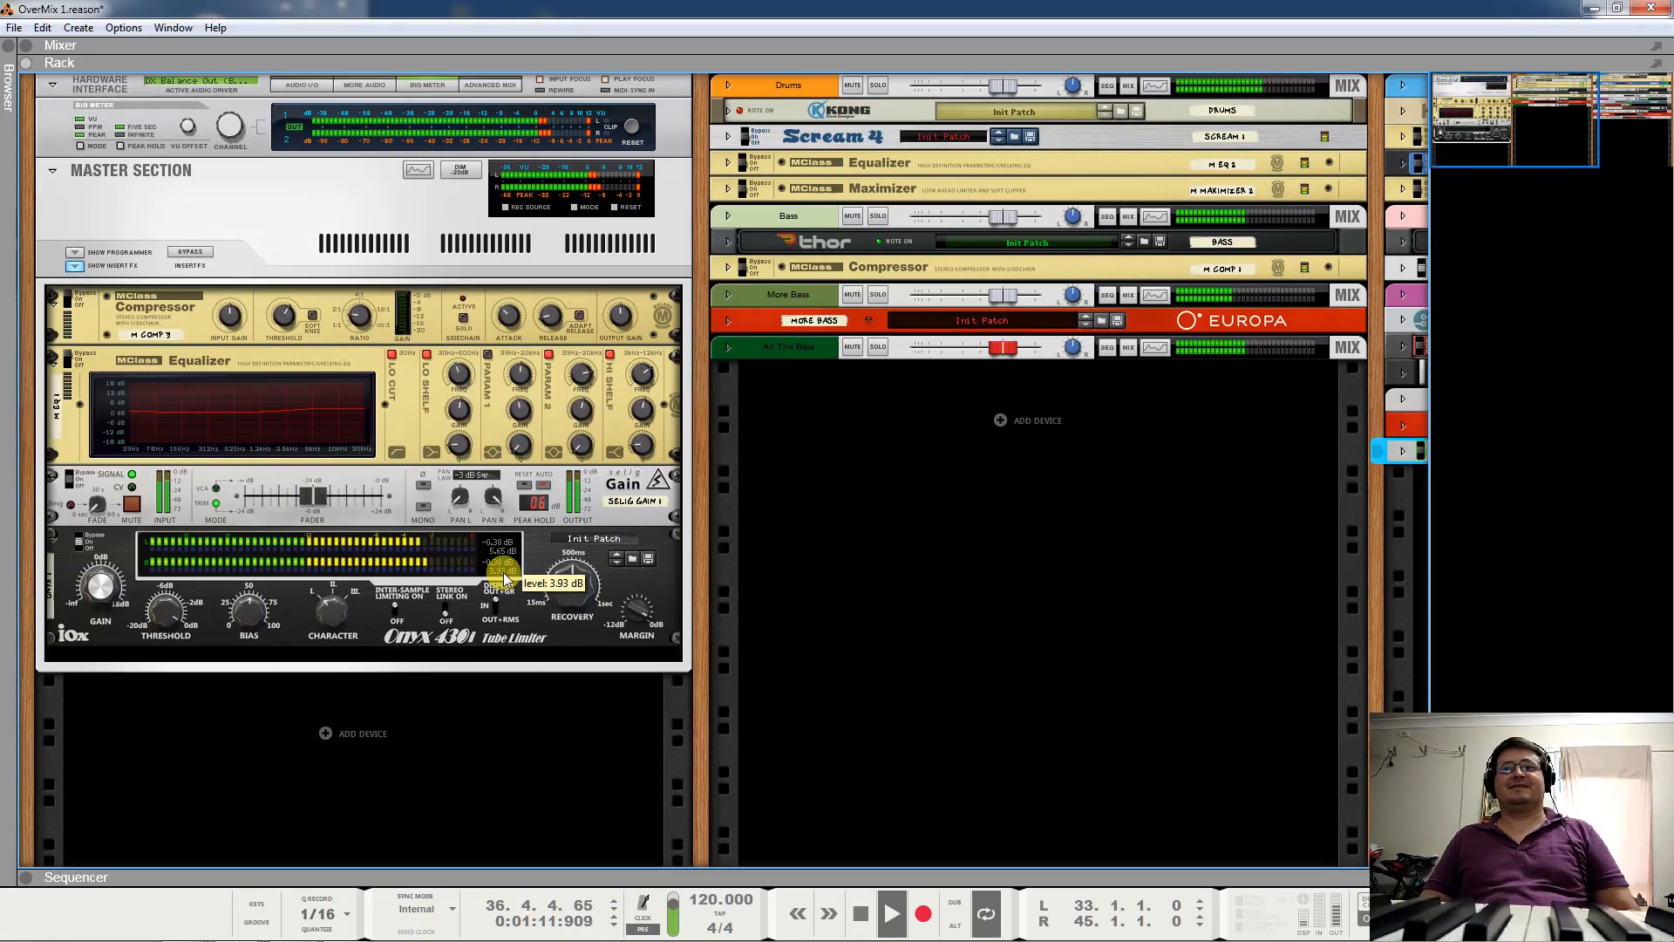
pyautogui.press('space')
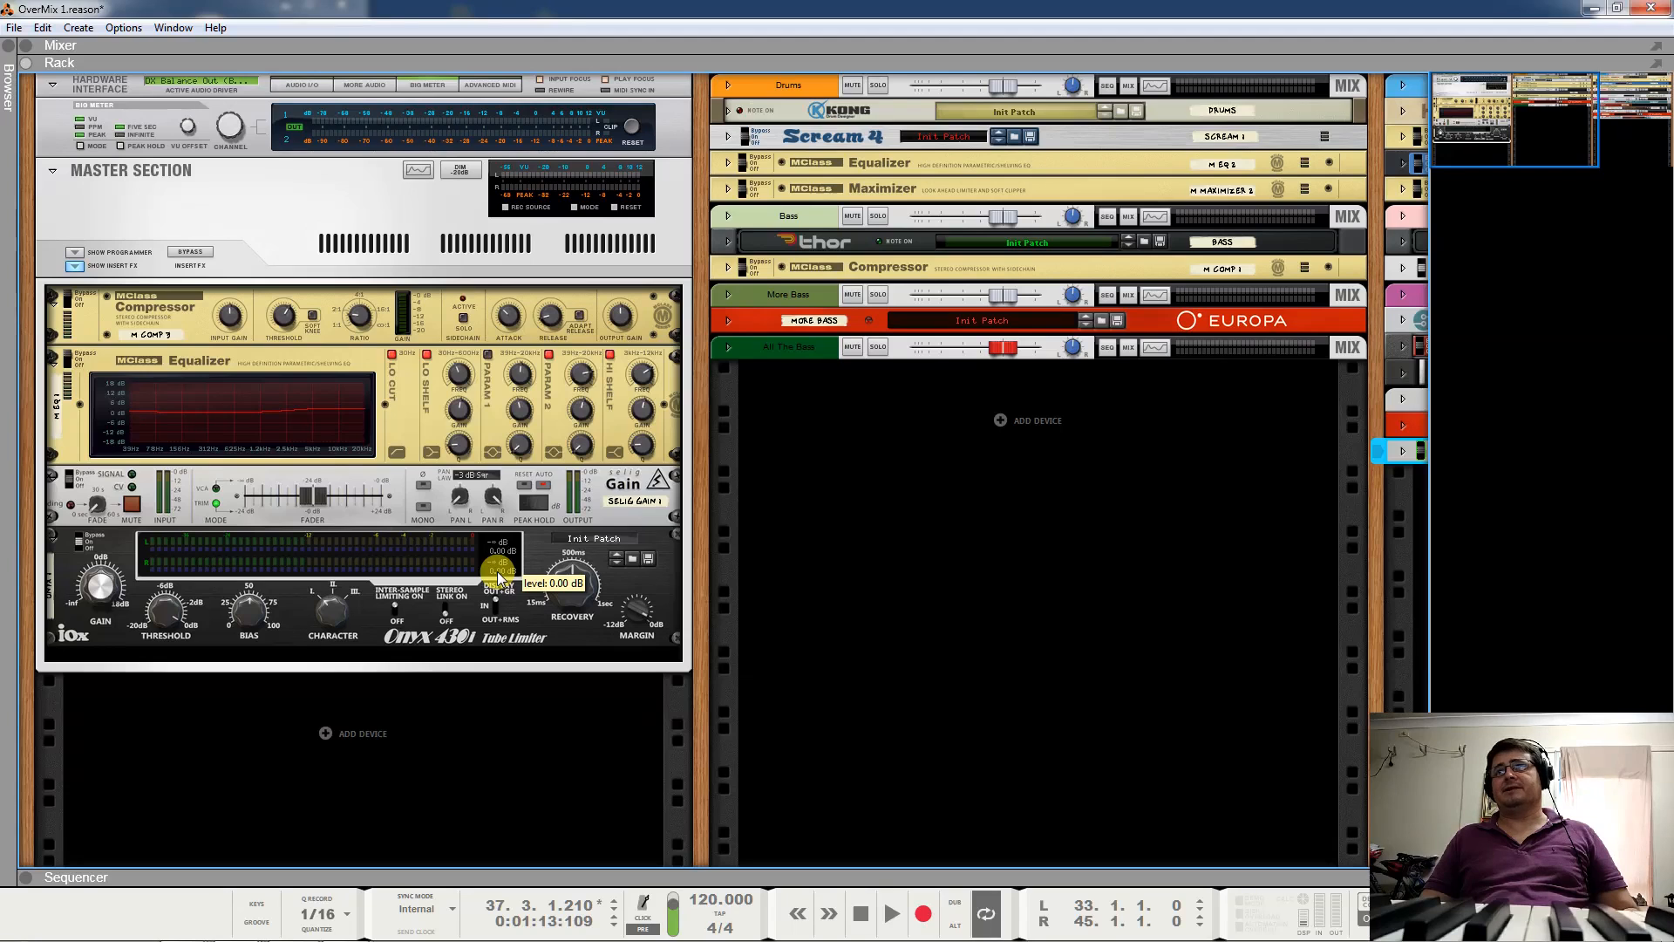
pyautogui.press('space')
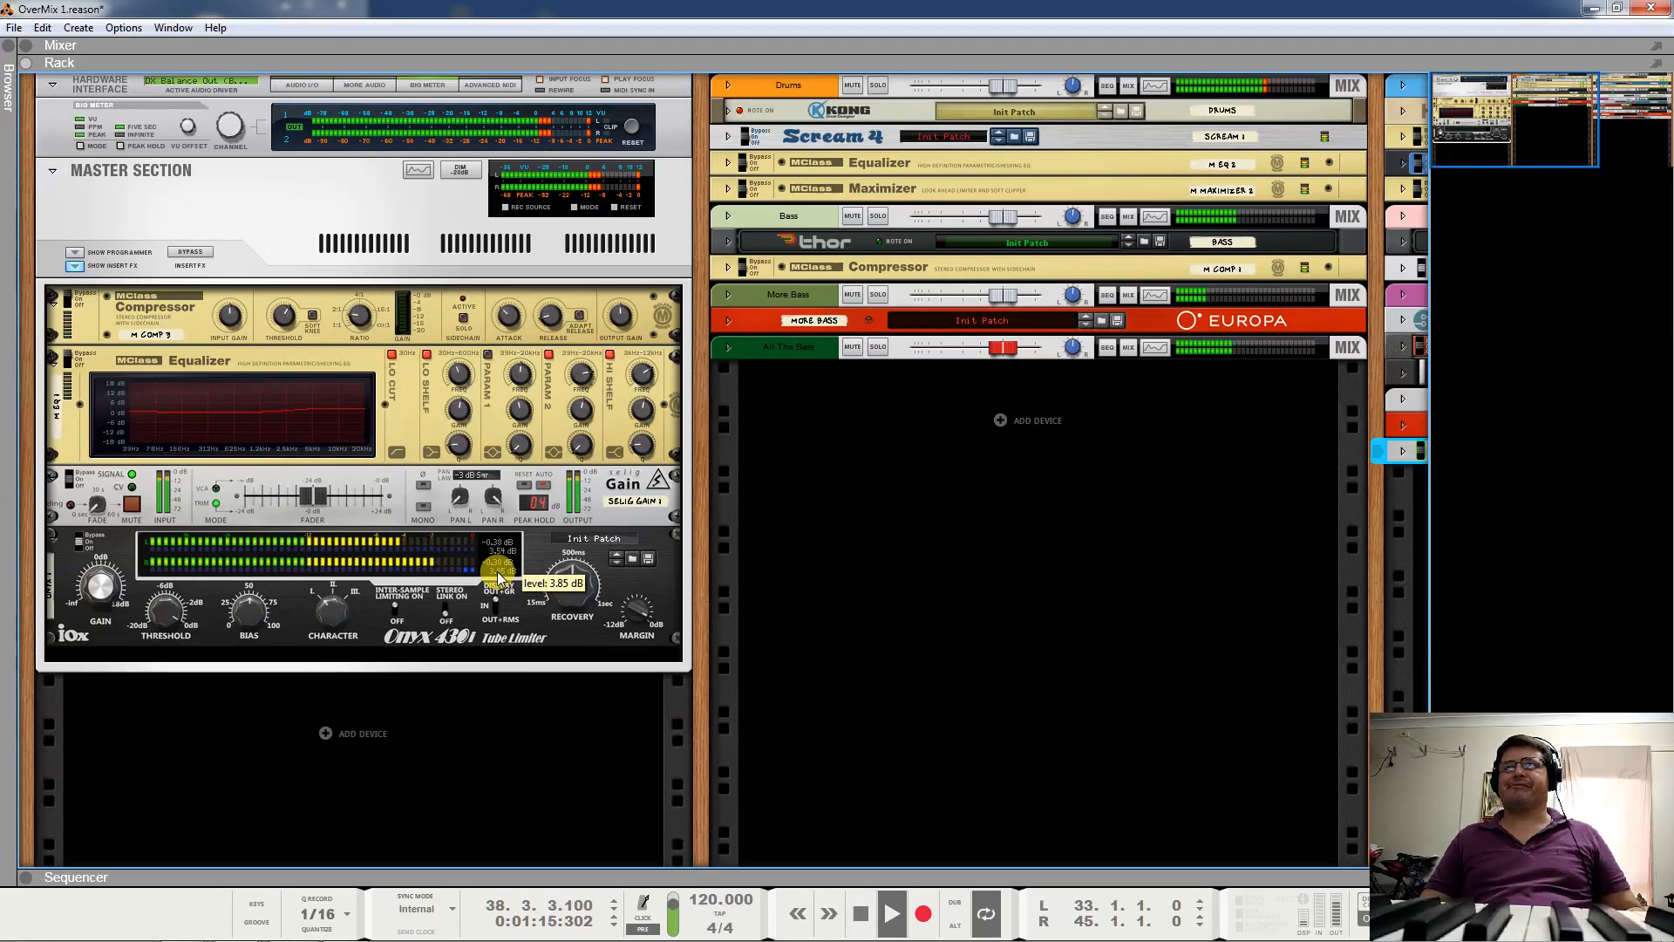
pyautogui.press('space')
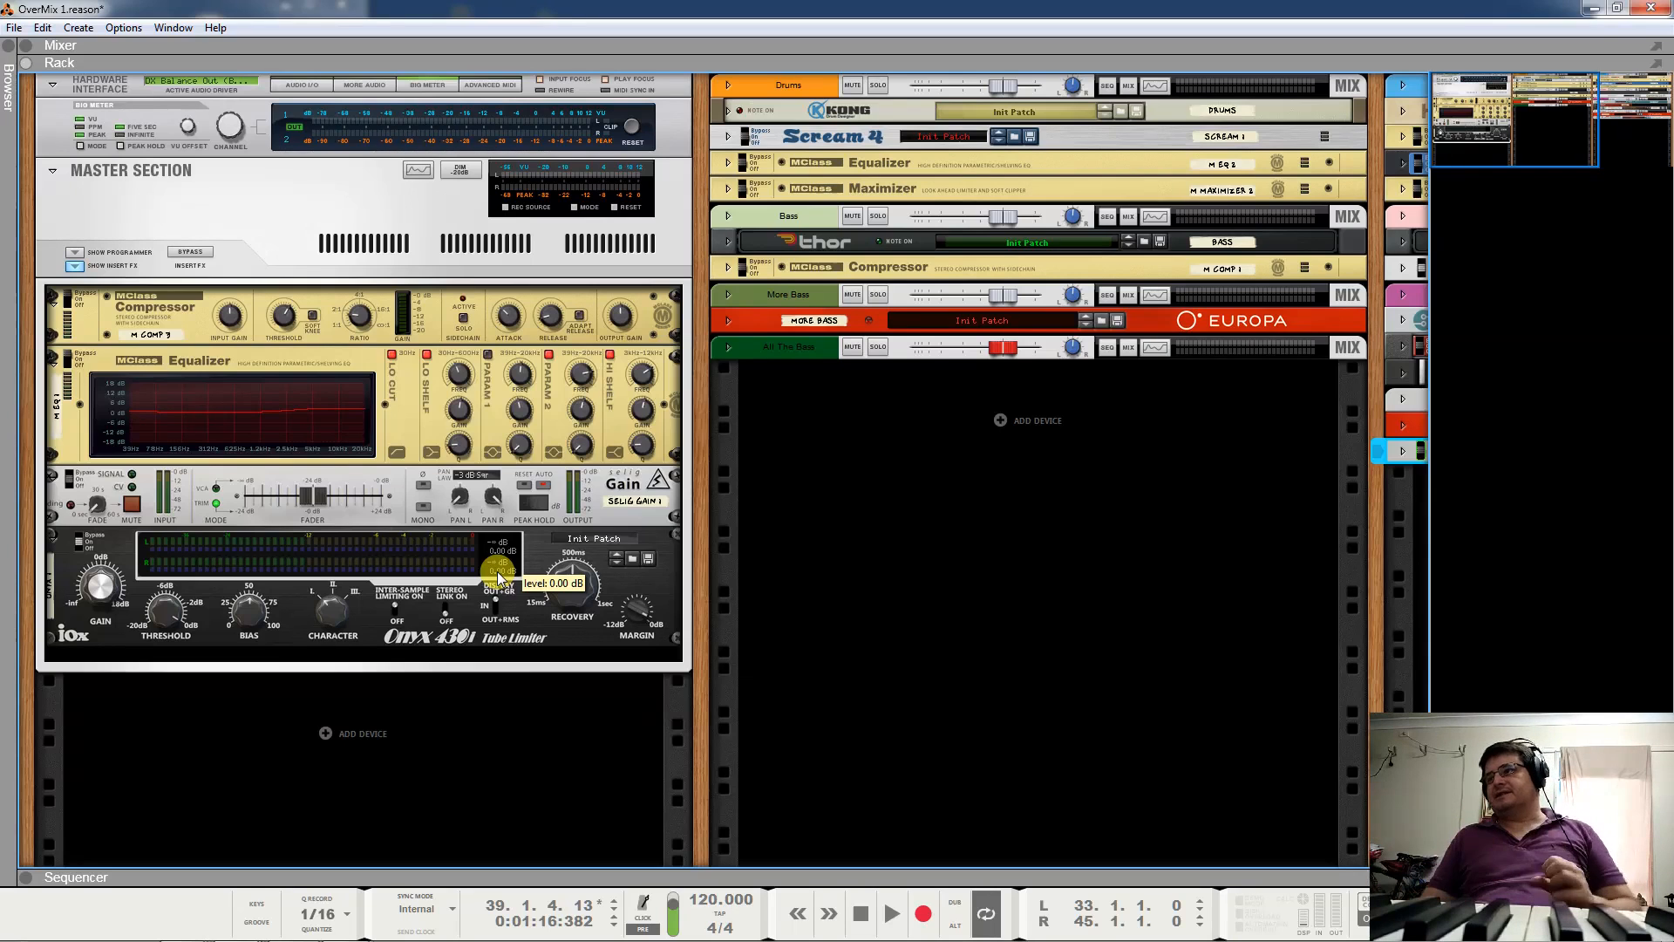
pyautogui.moveTo(1483, 136); pyautogui.dragTo(1566, 103)
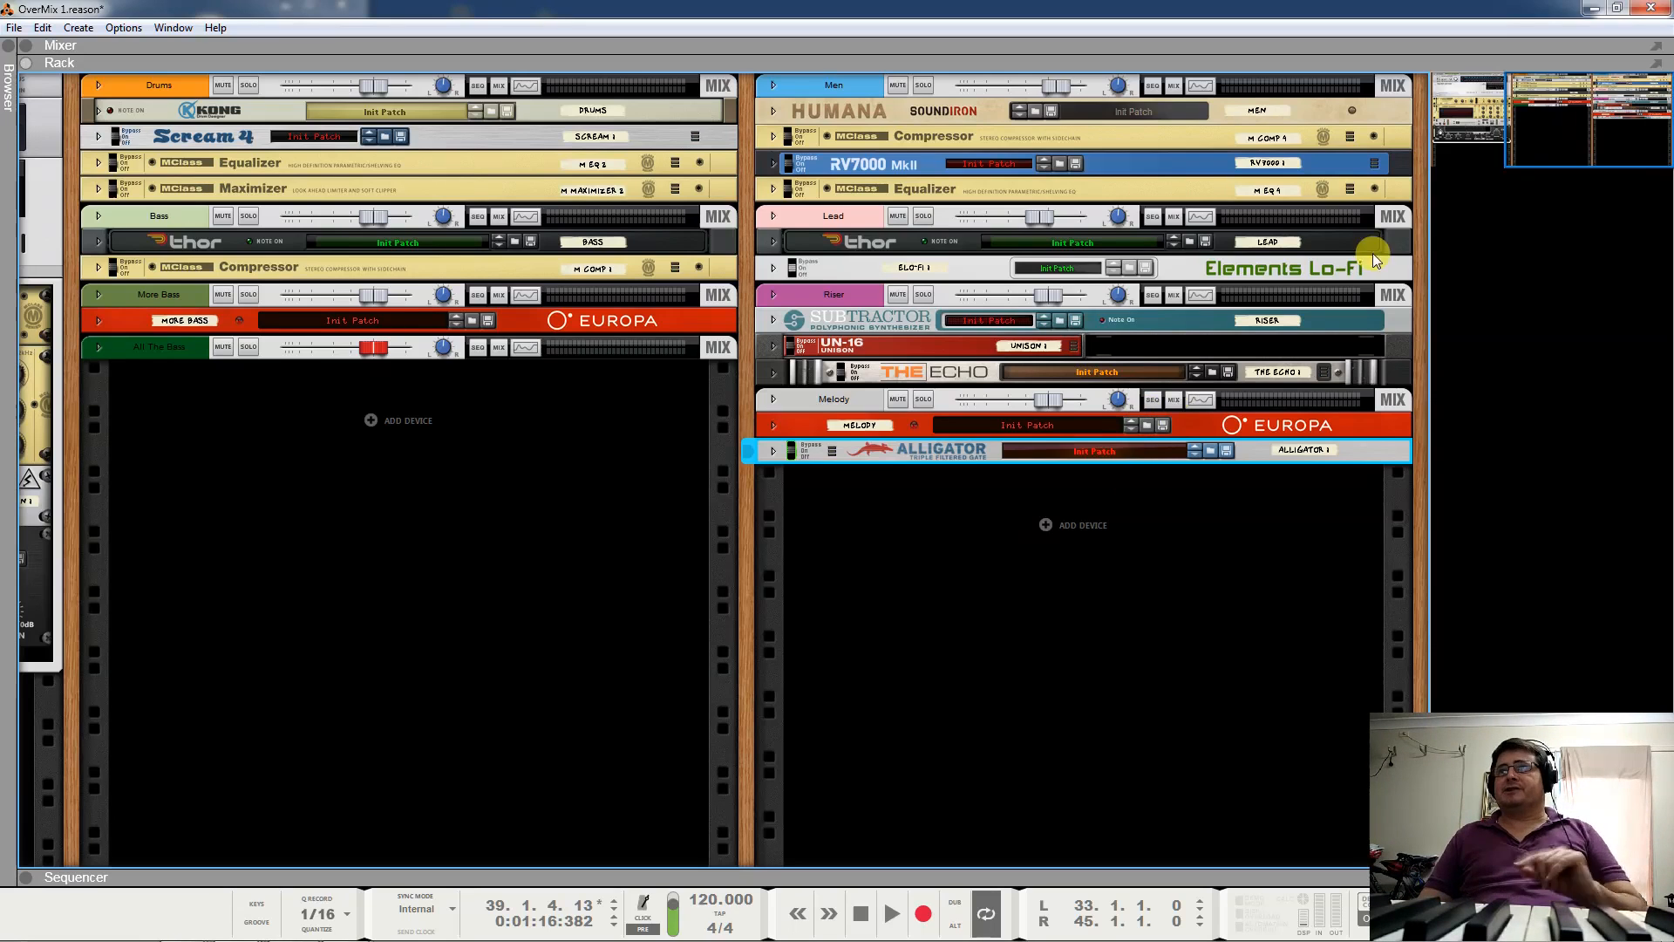
pyautogui.moveTo(1531, 147); pyautogui.dragTo(1457, 147)
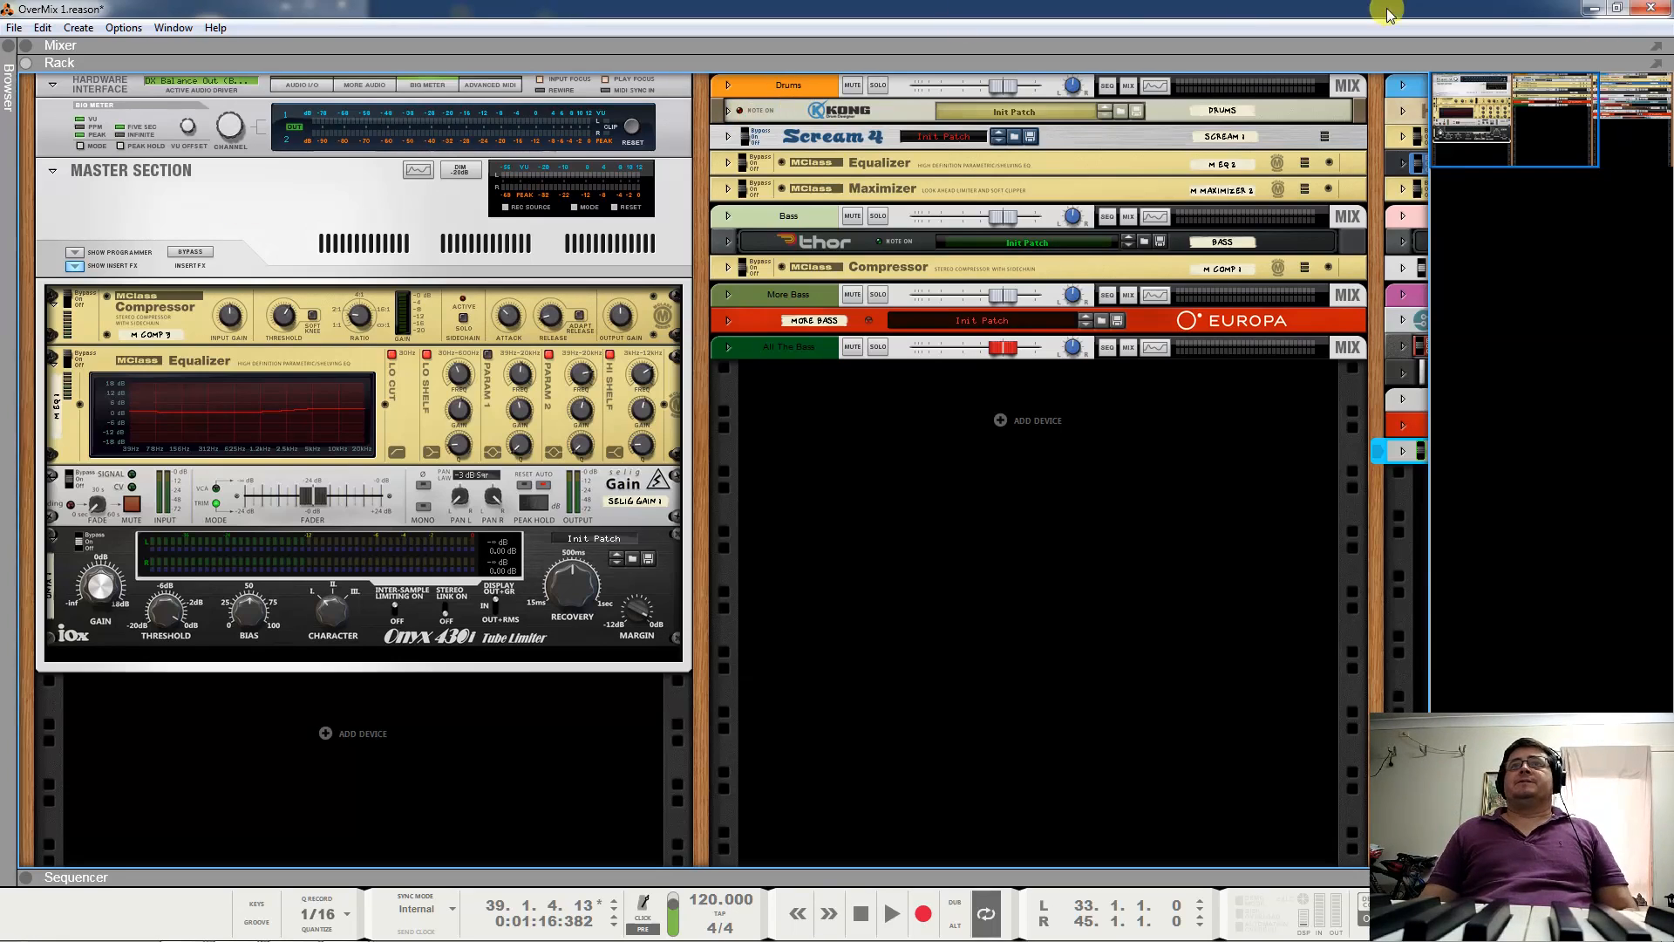
# Switch to the OverMix 2.reason song window and start playback from bar 33.
pyautogui.click(1592, 11)
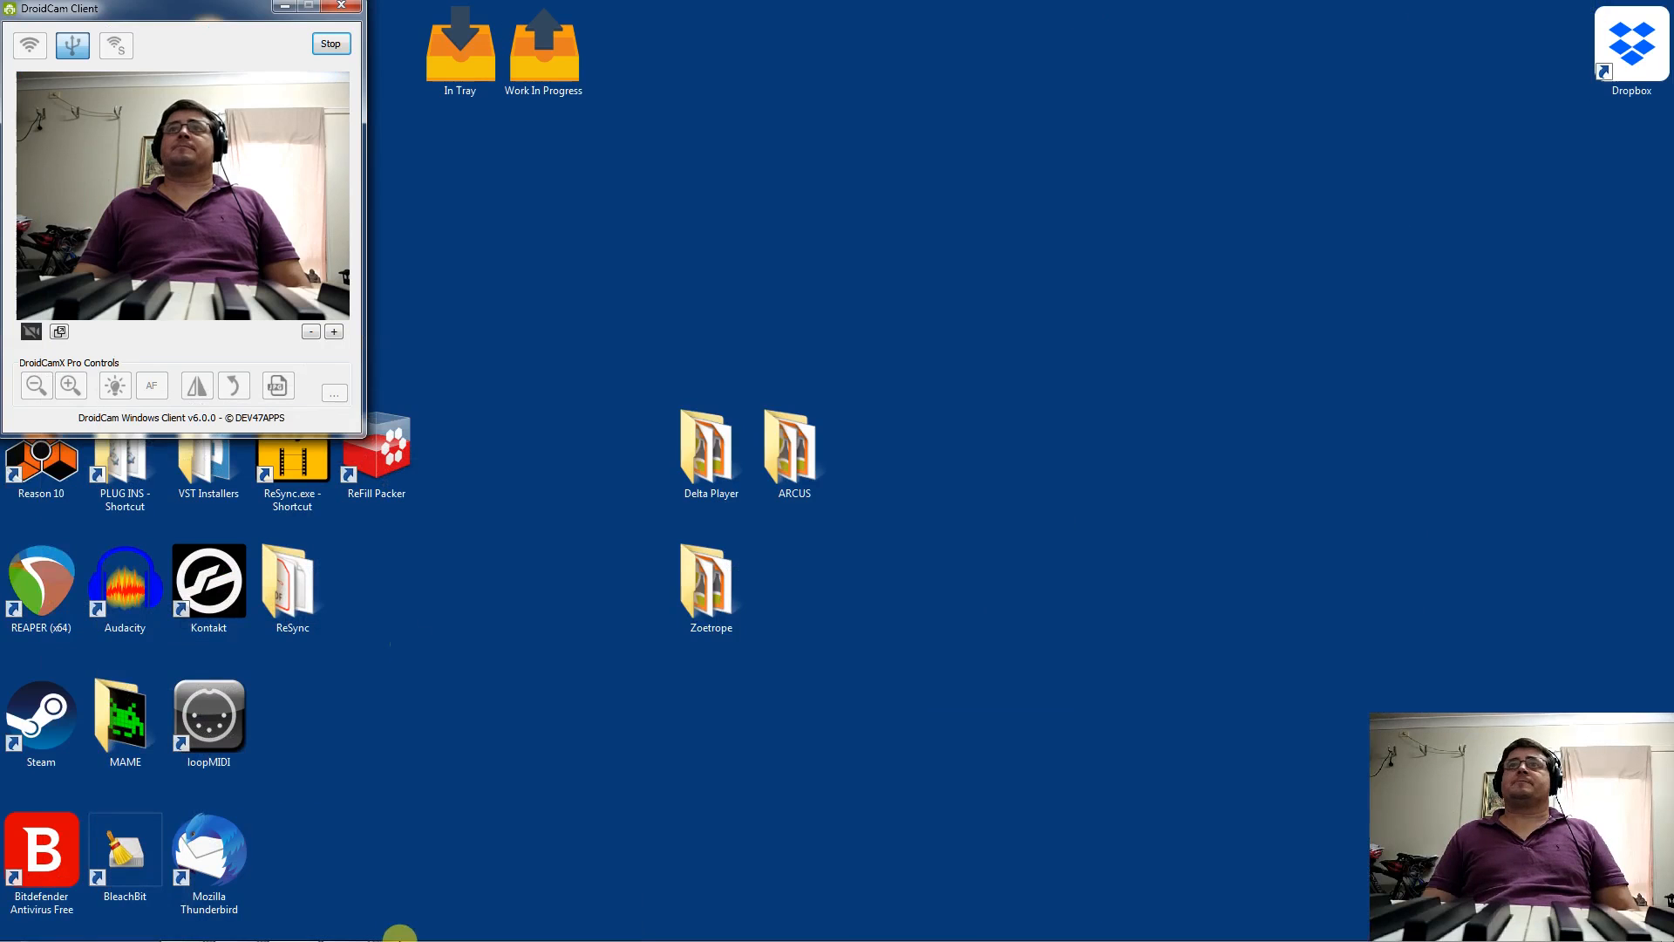
pyautogui.moveTo(235, 924)
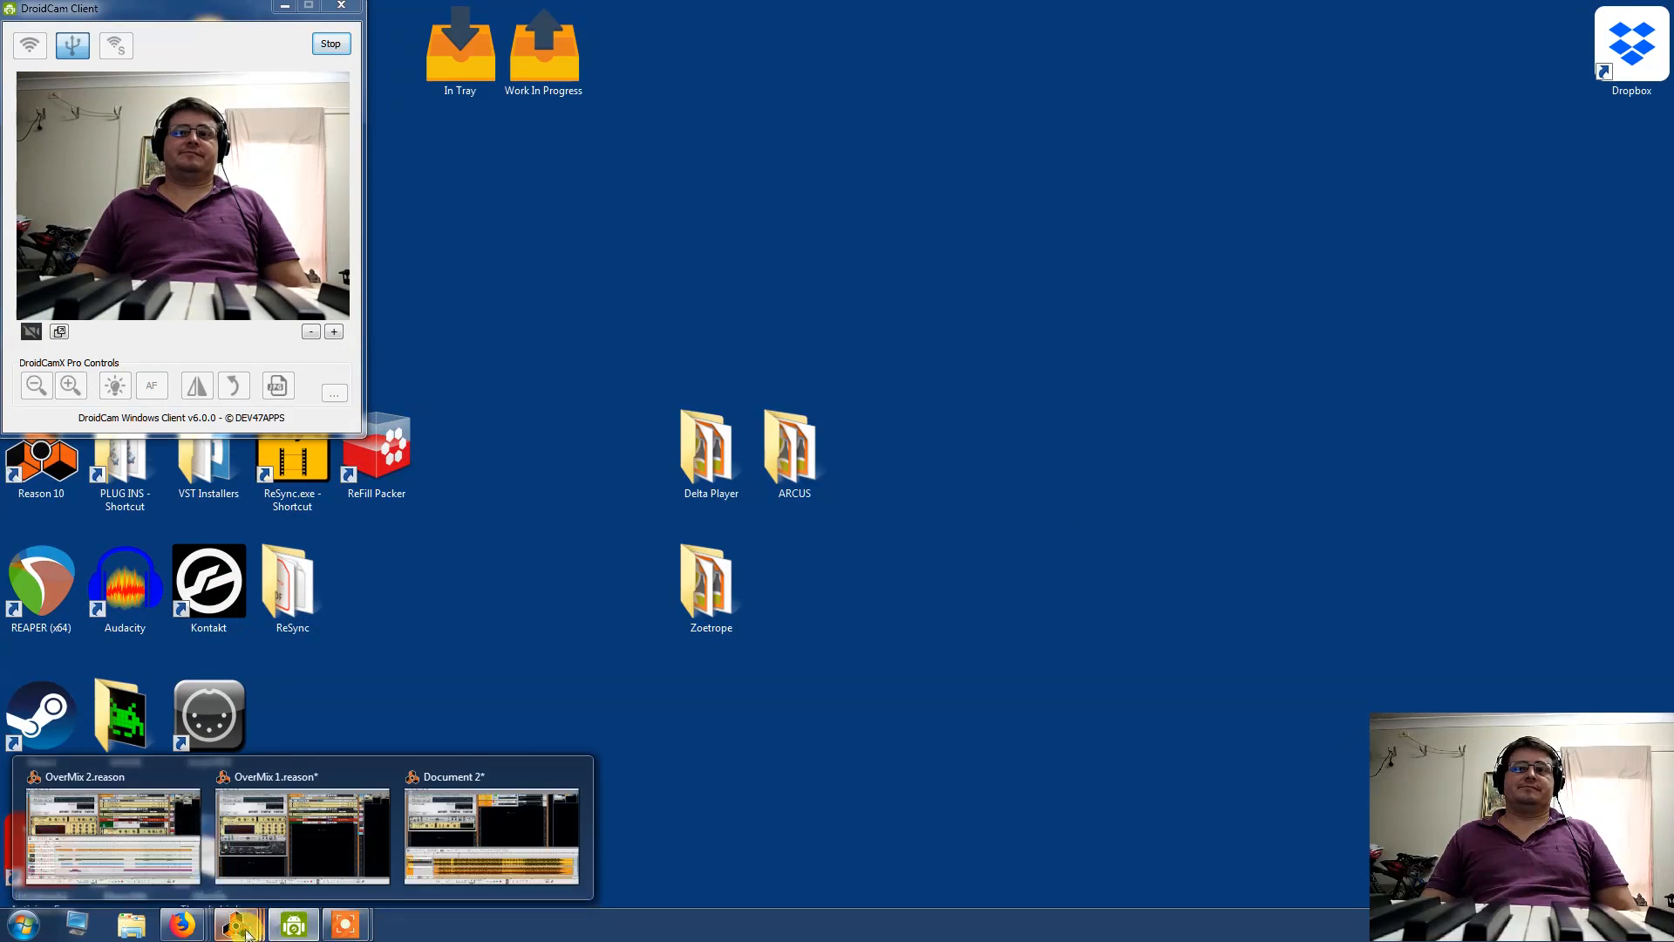
pyautogui.click(81, 811)
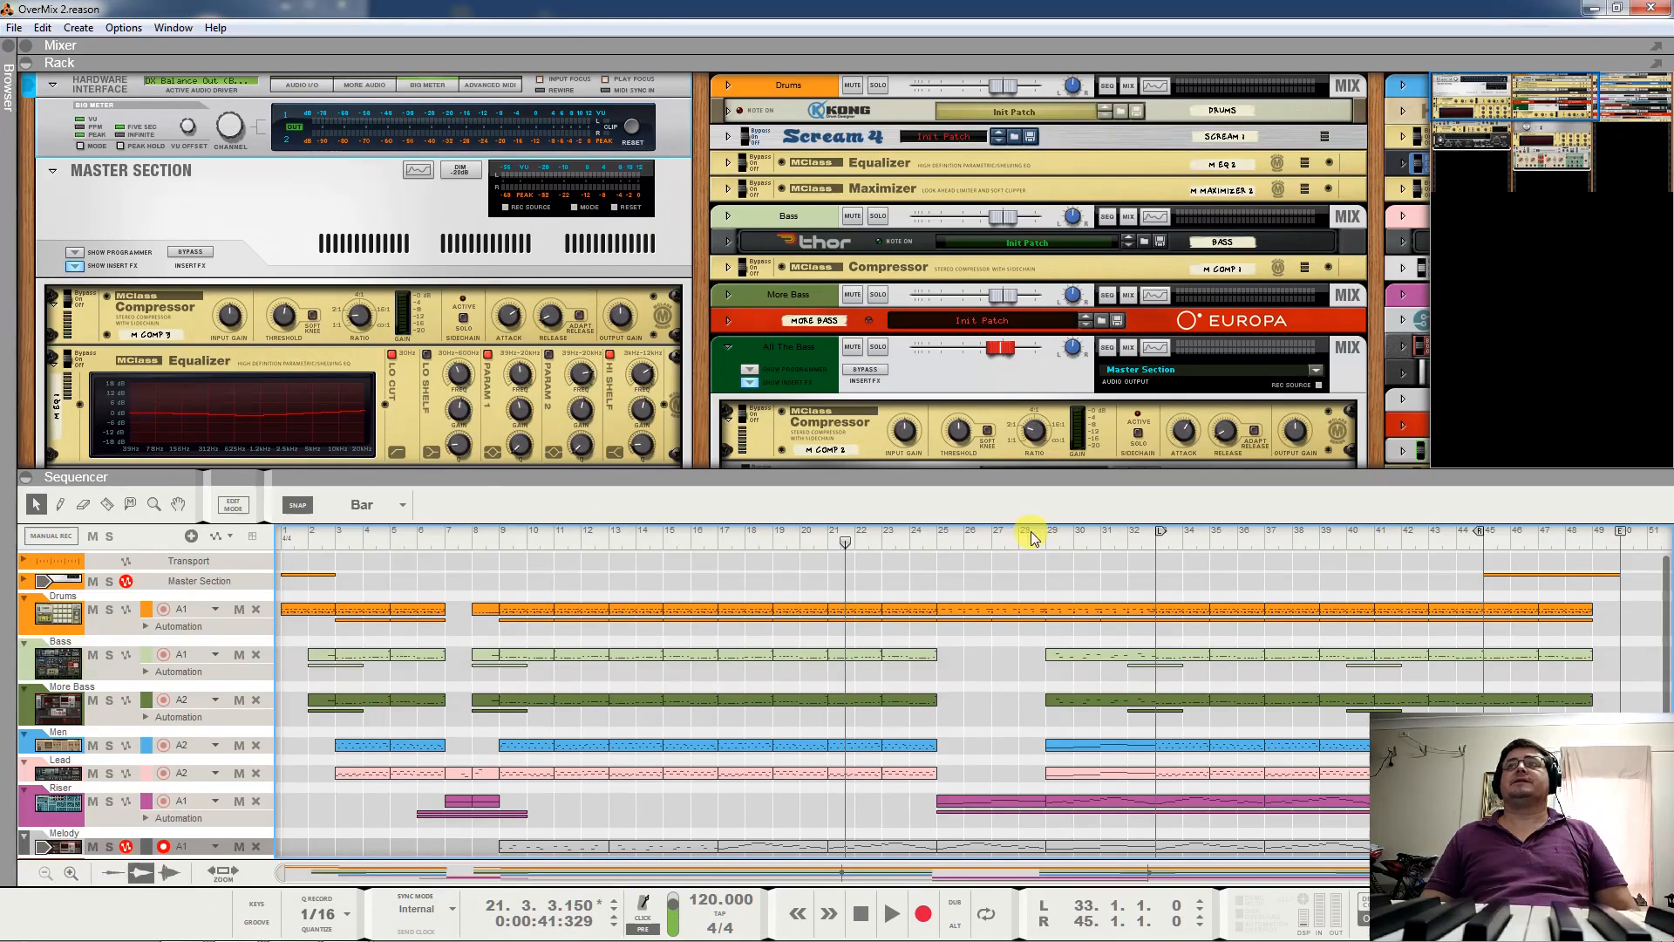
pyautogui.click(1157, 542)
pyautogui.click(891, 912)
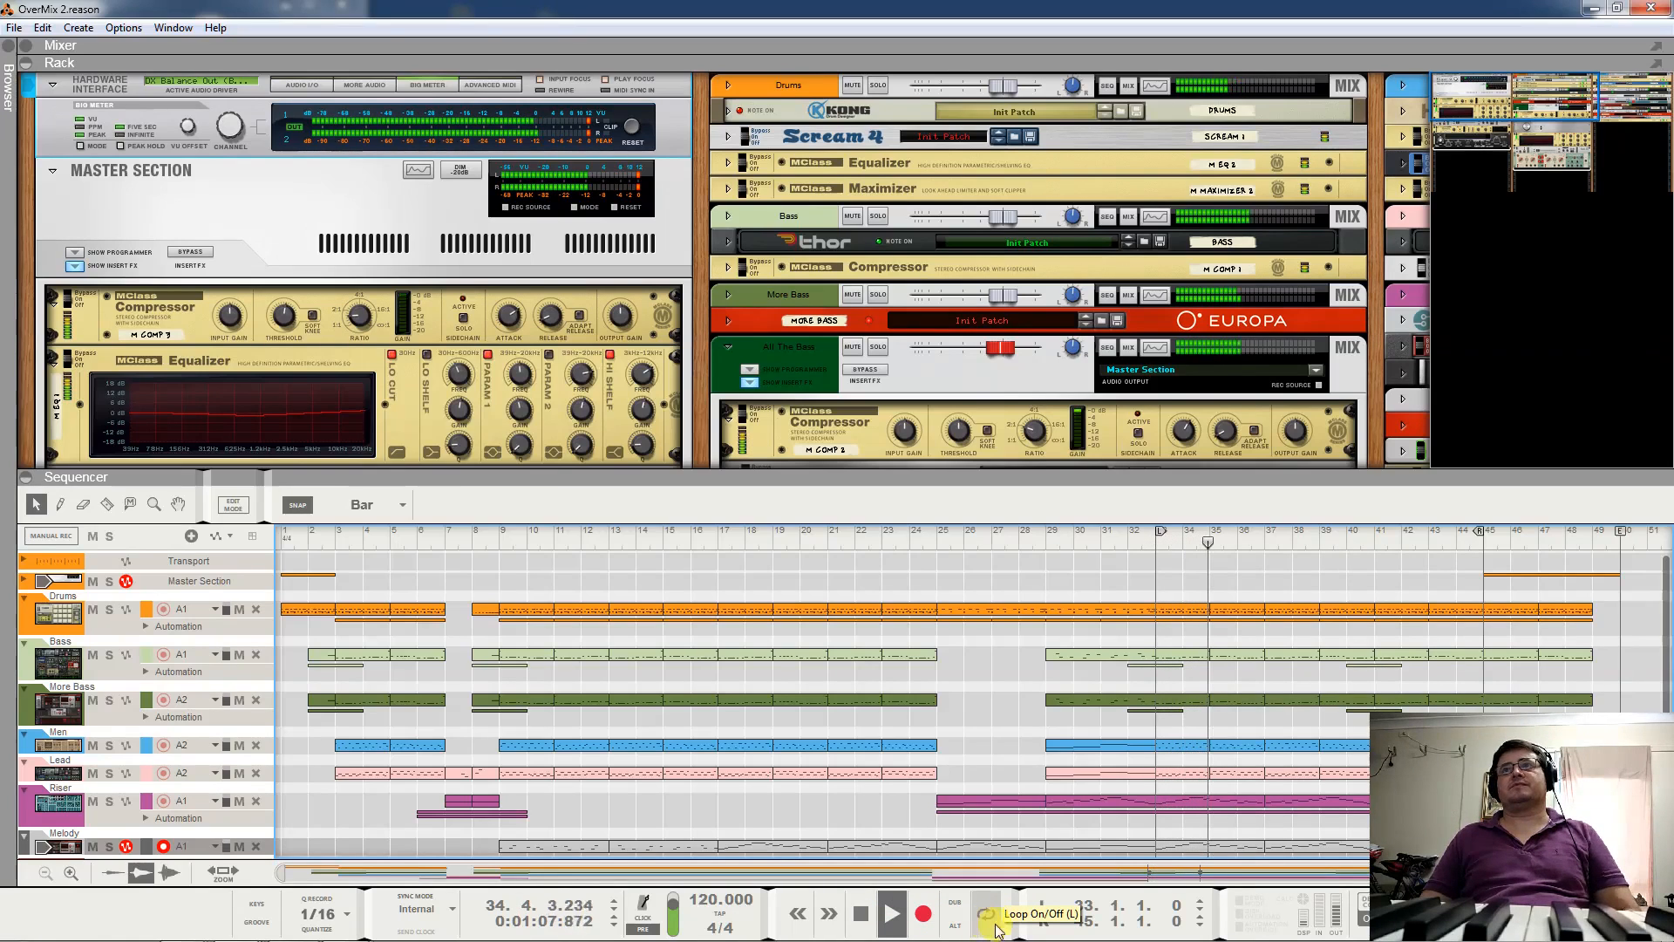
# Play the OverMix 2 mix in short passages and examine the output levels on the big meter and the master insert limiter.
pyautogui.press('space')
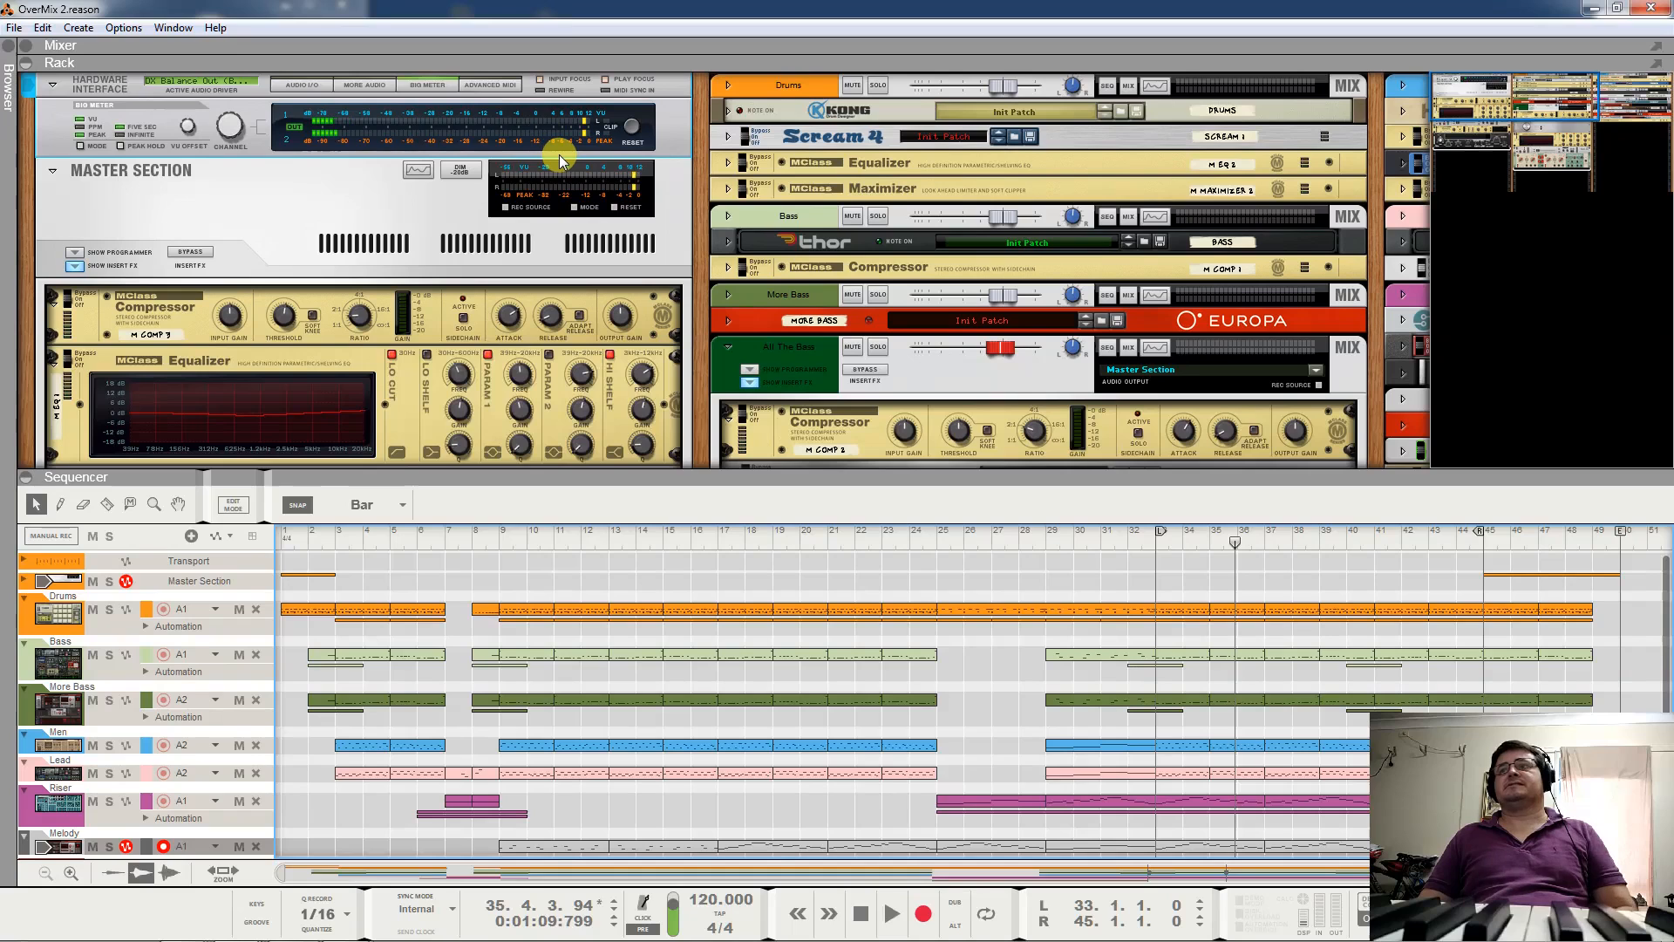
pyautogui.press('space')
pyautogui.scroll(-5, 578, 260)
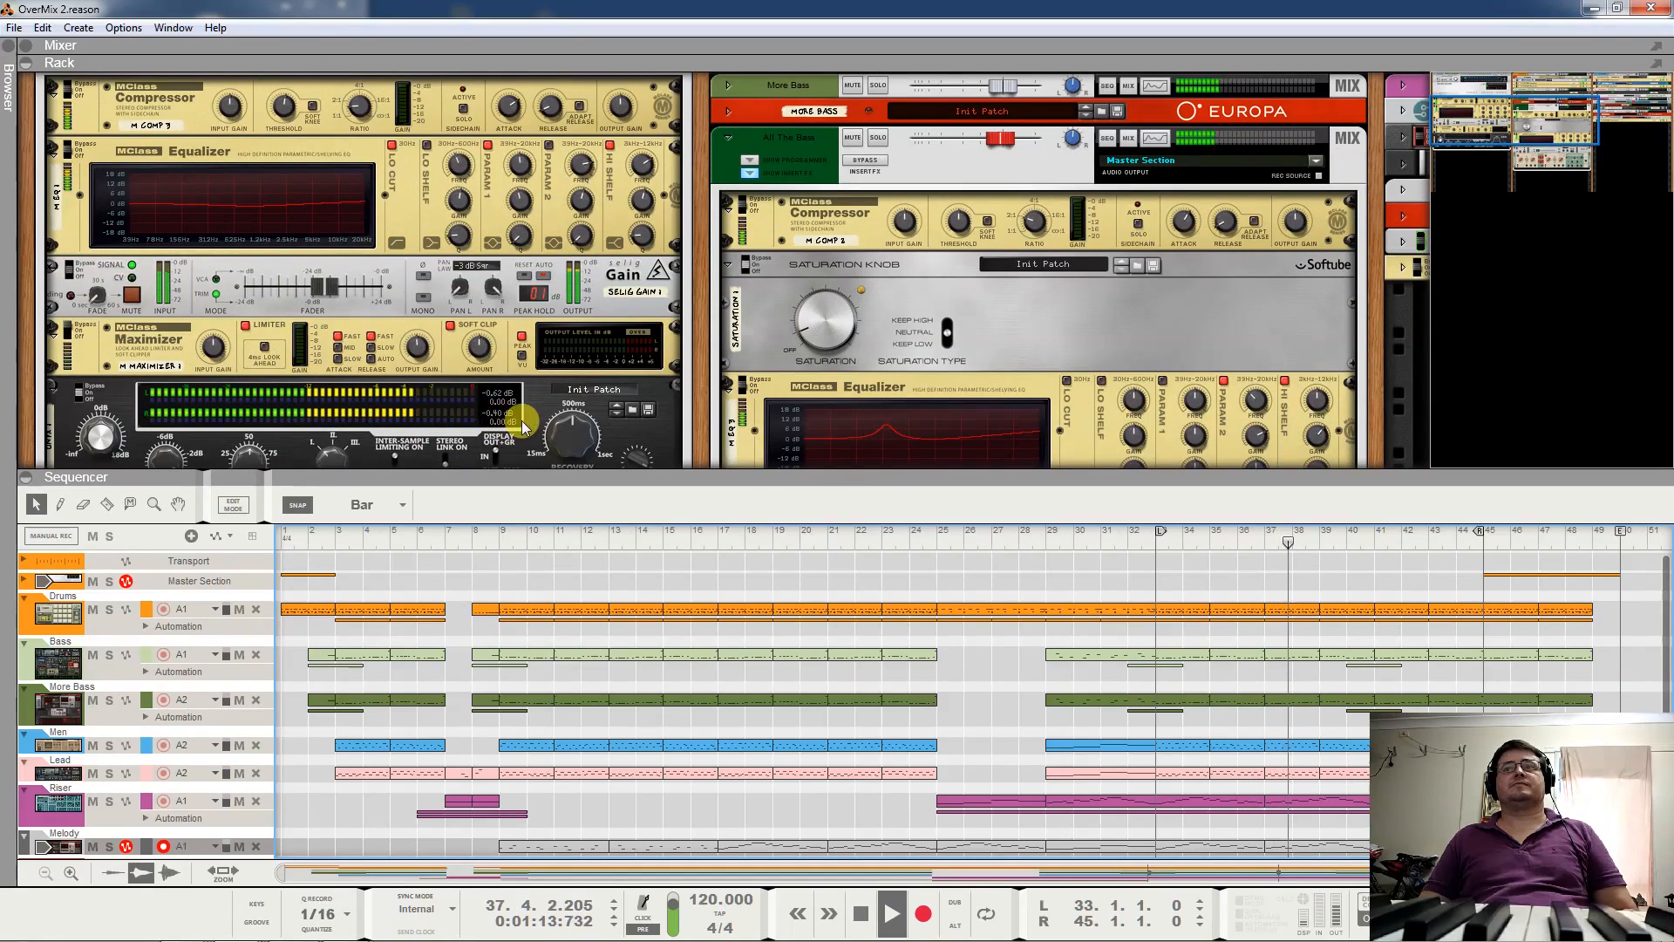
pyautogui.press('space')
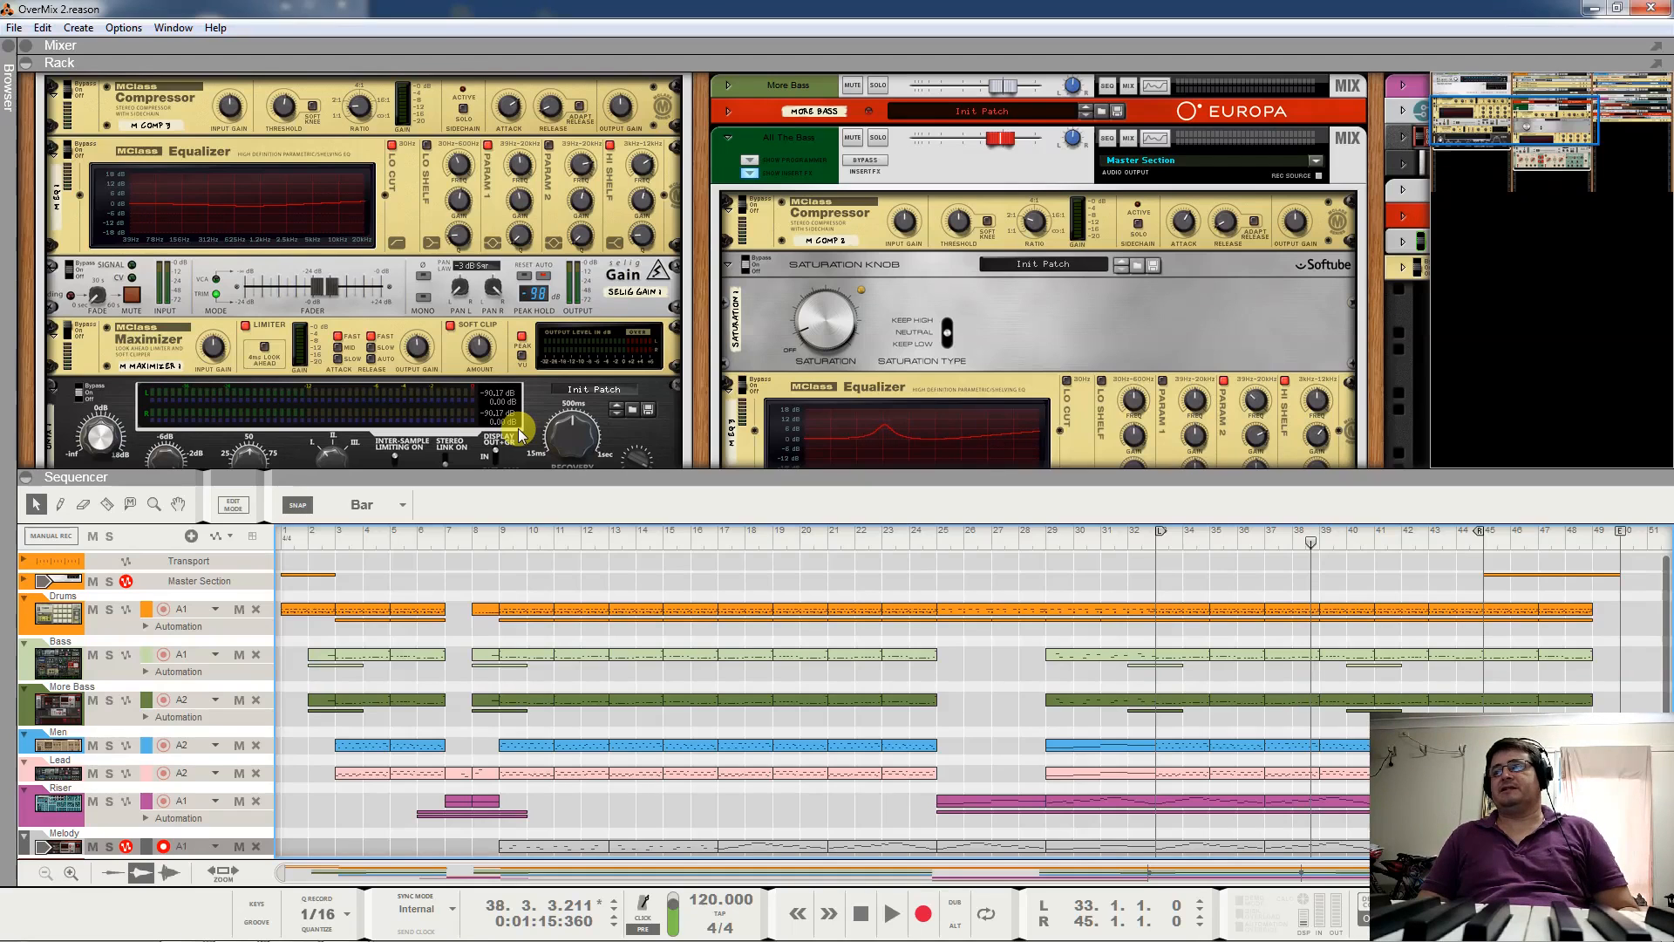
pyautogui.scroll(5, 521, 433)
pyautogui.press('space')
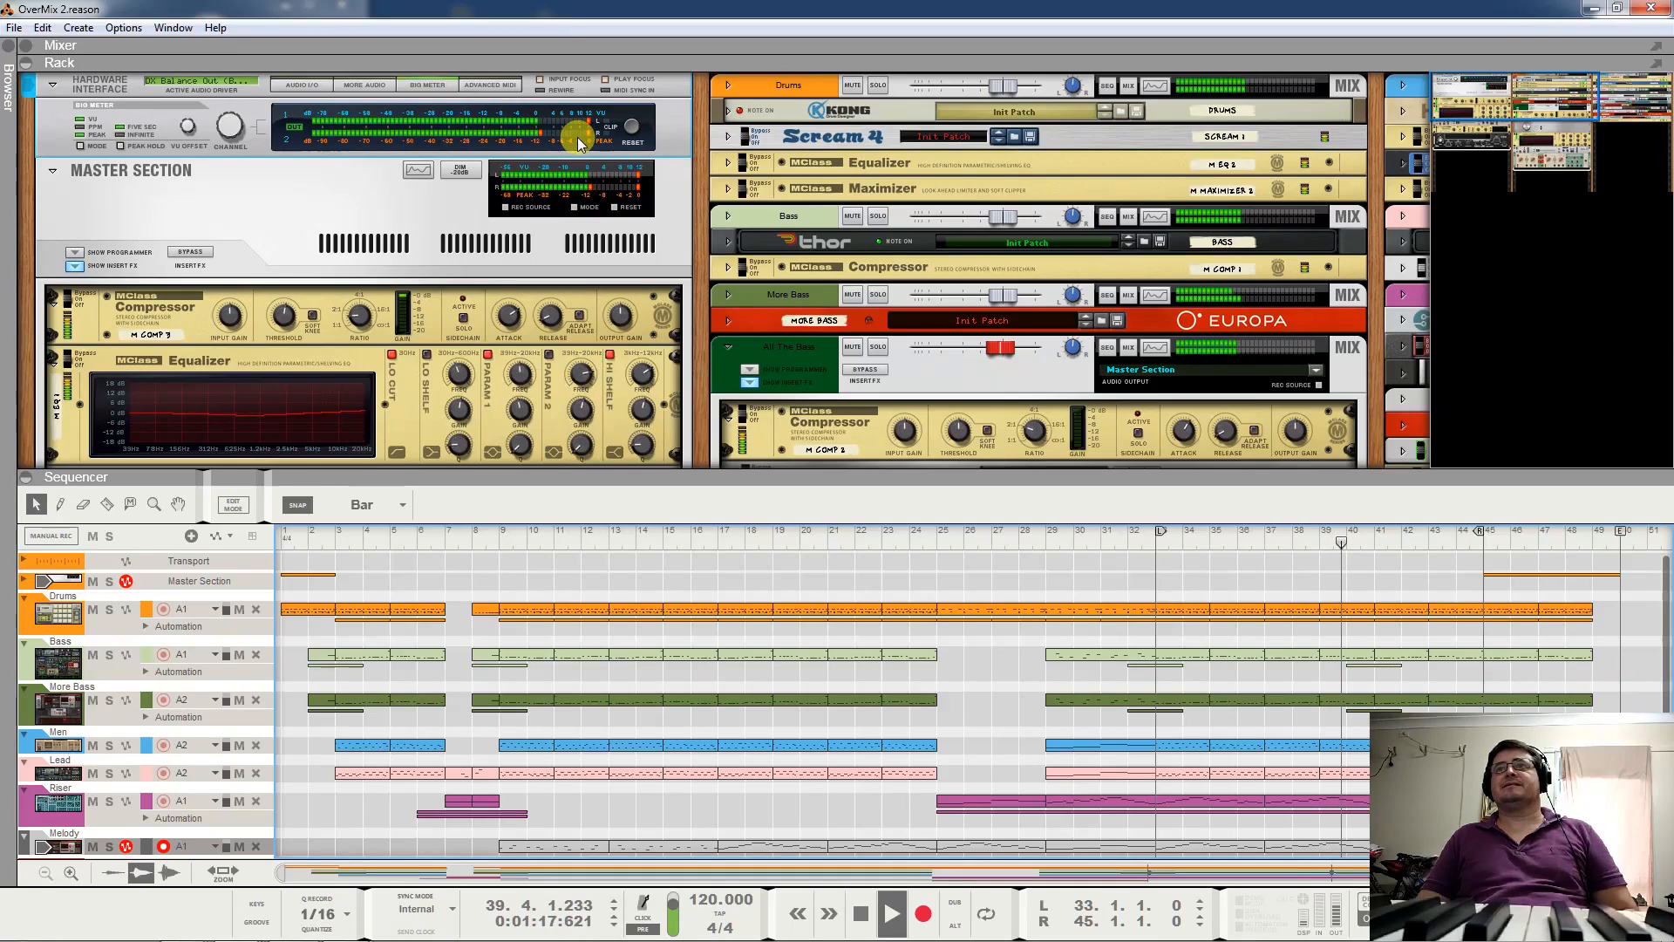
pyautogui.press('space')
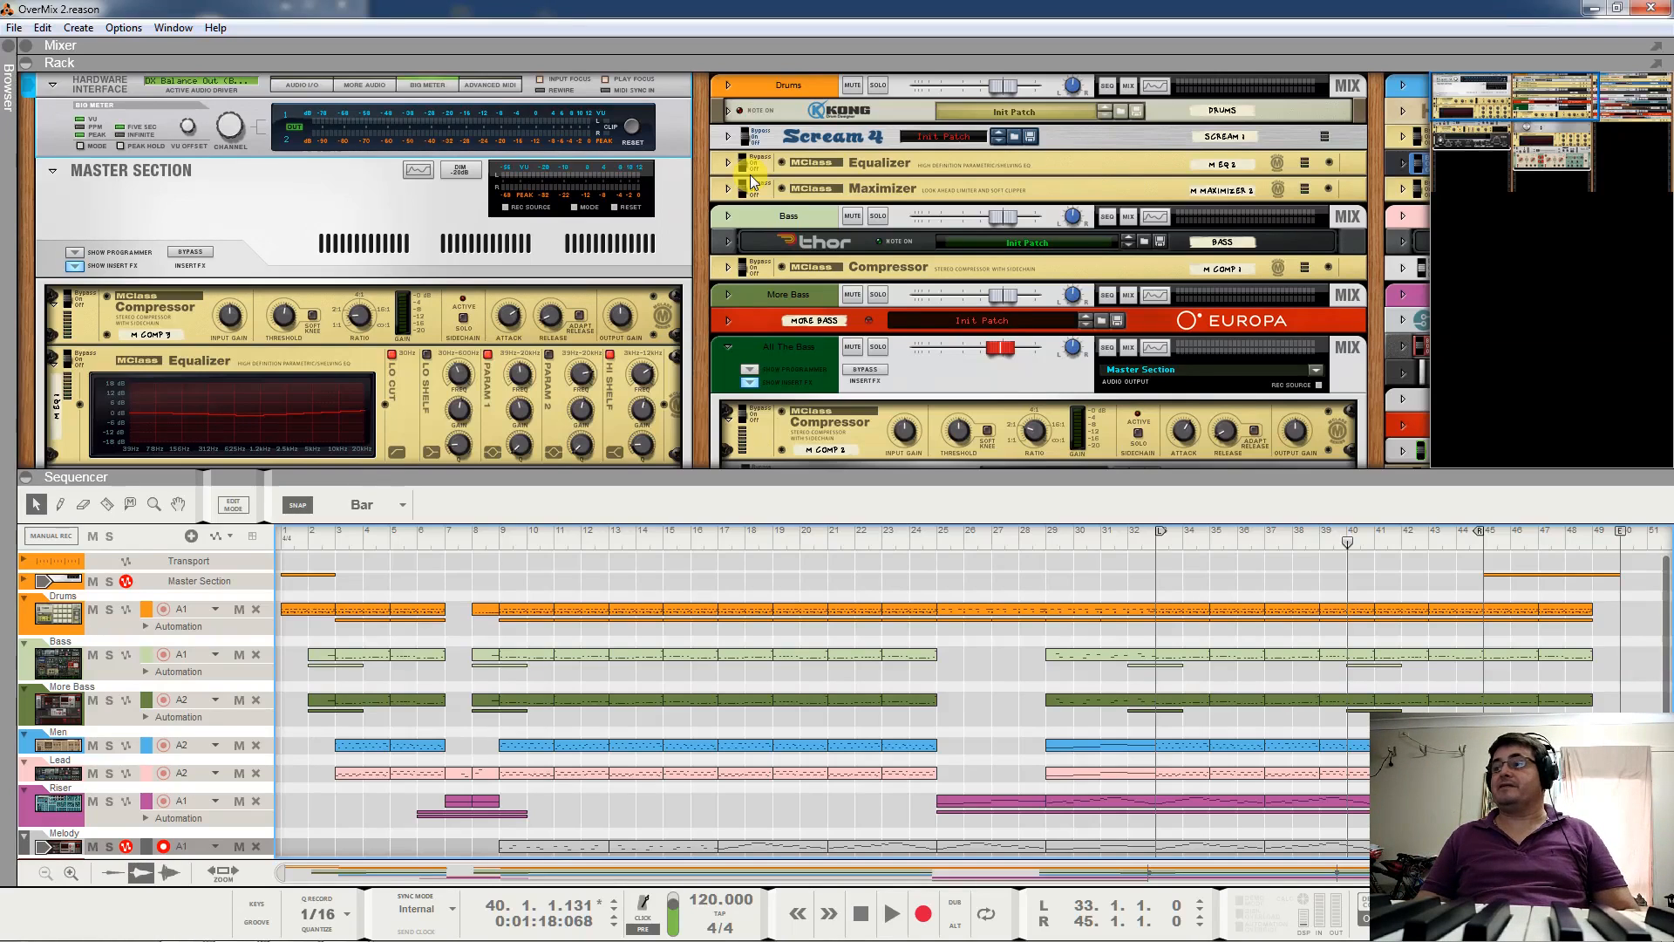
# Replay the full OverMix 2 mix briefly from bar 33.
pyautogui.click(1159, 542)
pyautogui.press('space')
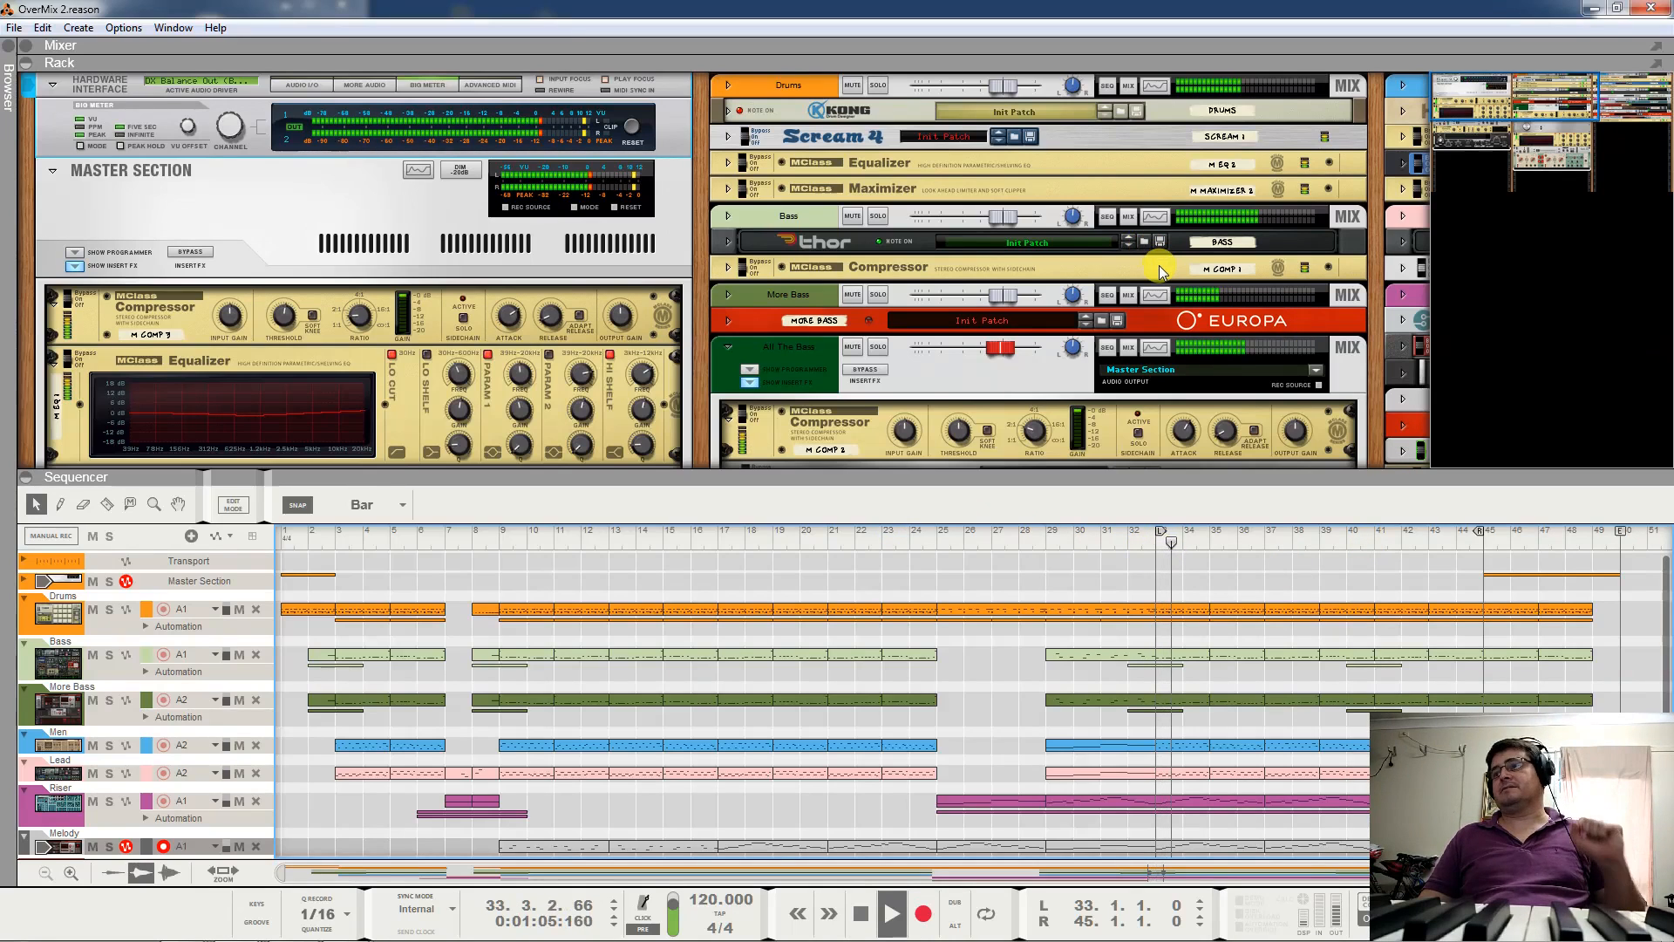
pyautogui.press('space')
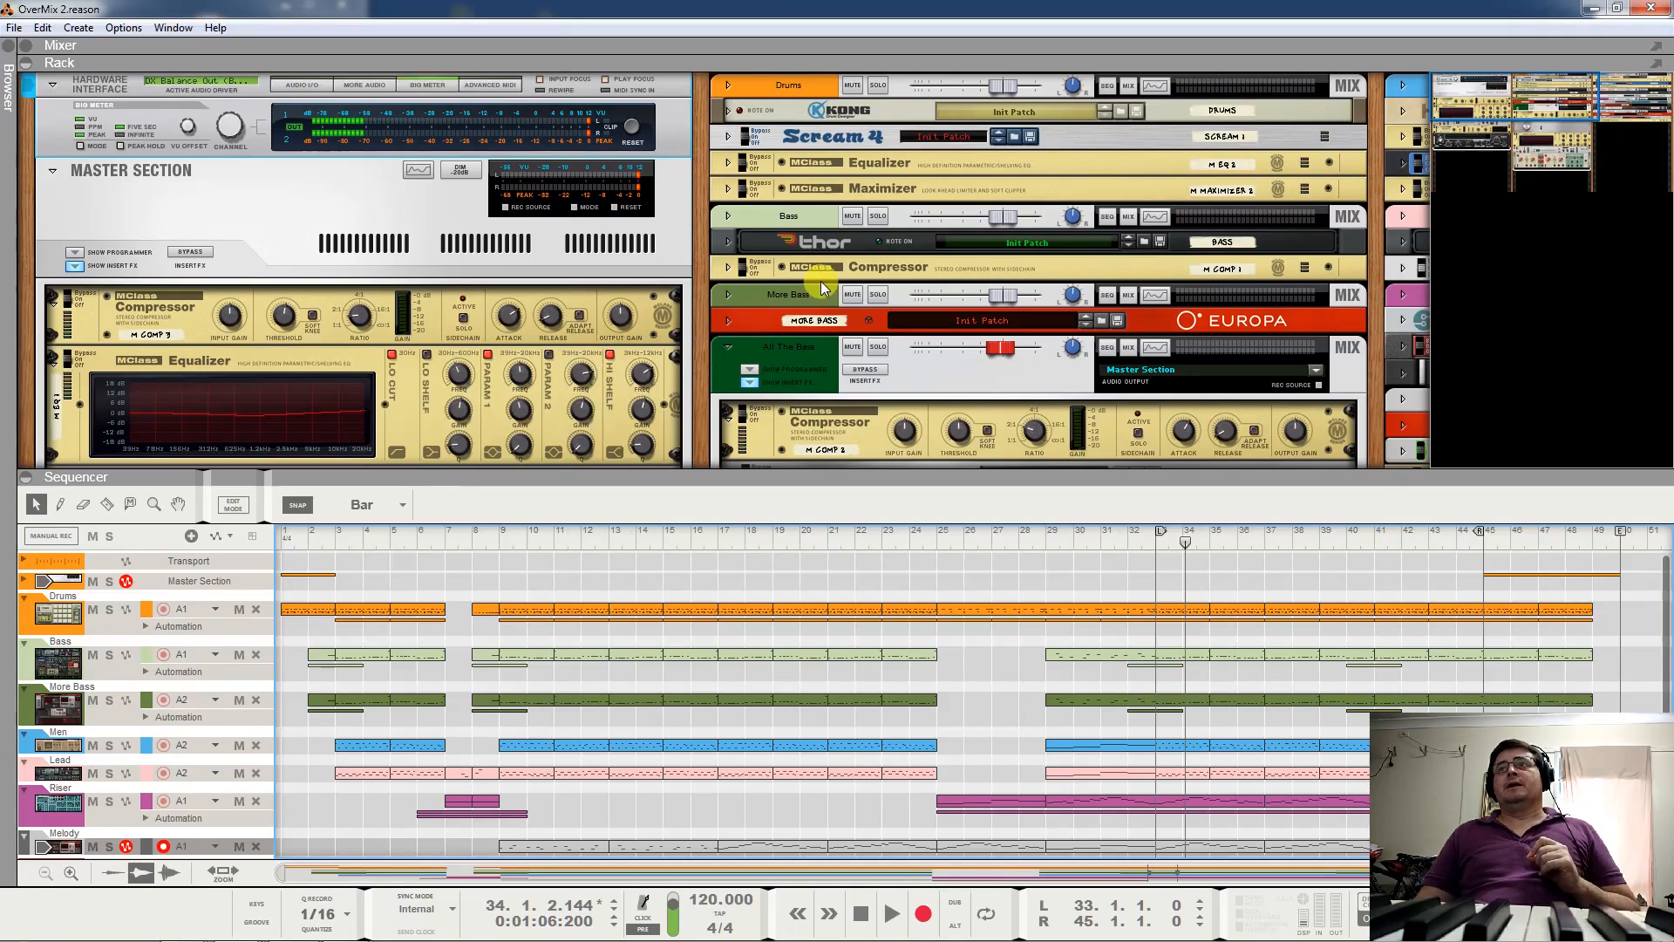
# Unfold the Kong drum device, audition the Drum 1 and Drum 2 pads to check their effects, and fold it again.
pyautogui.click(728, 111)
pyautogui.click(1060, 323)
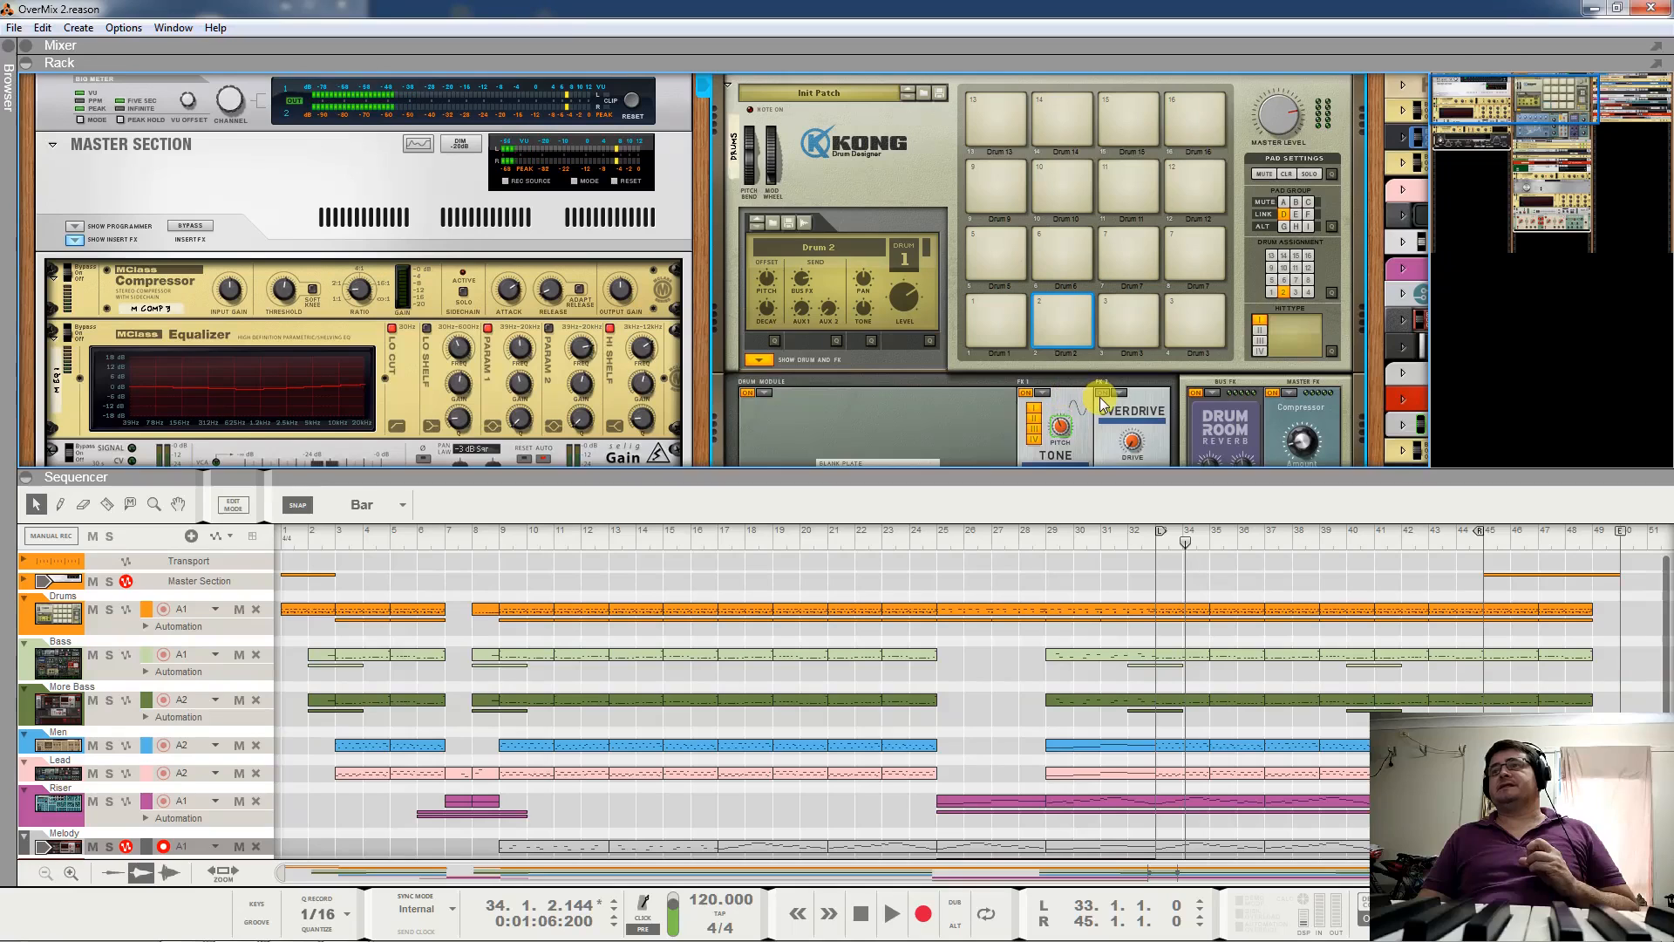
pyautogui.click(994, 262)
pyautogui.click(994, 317)
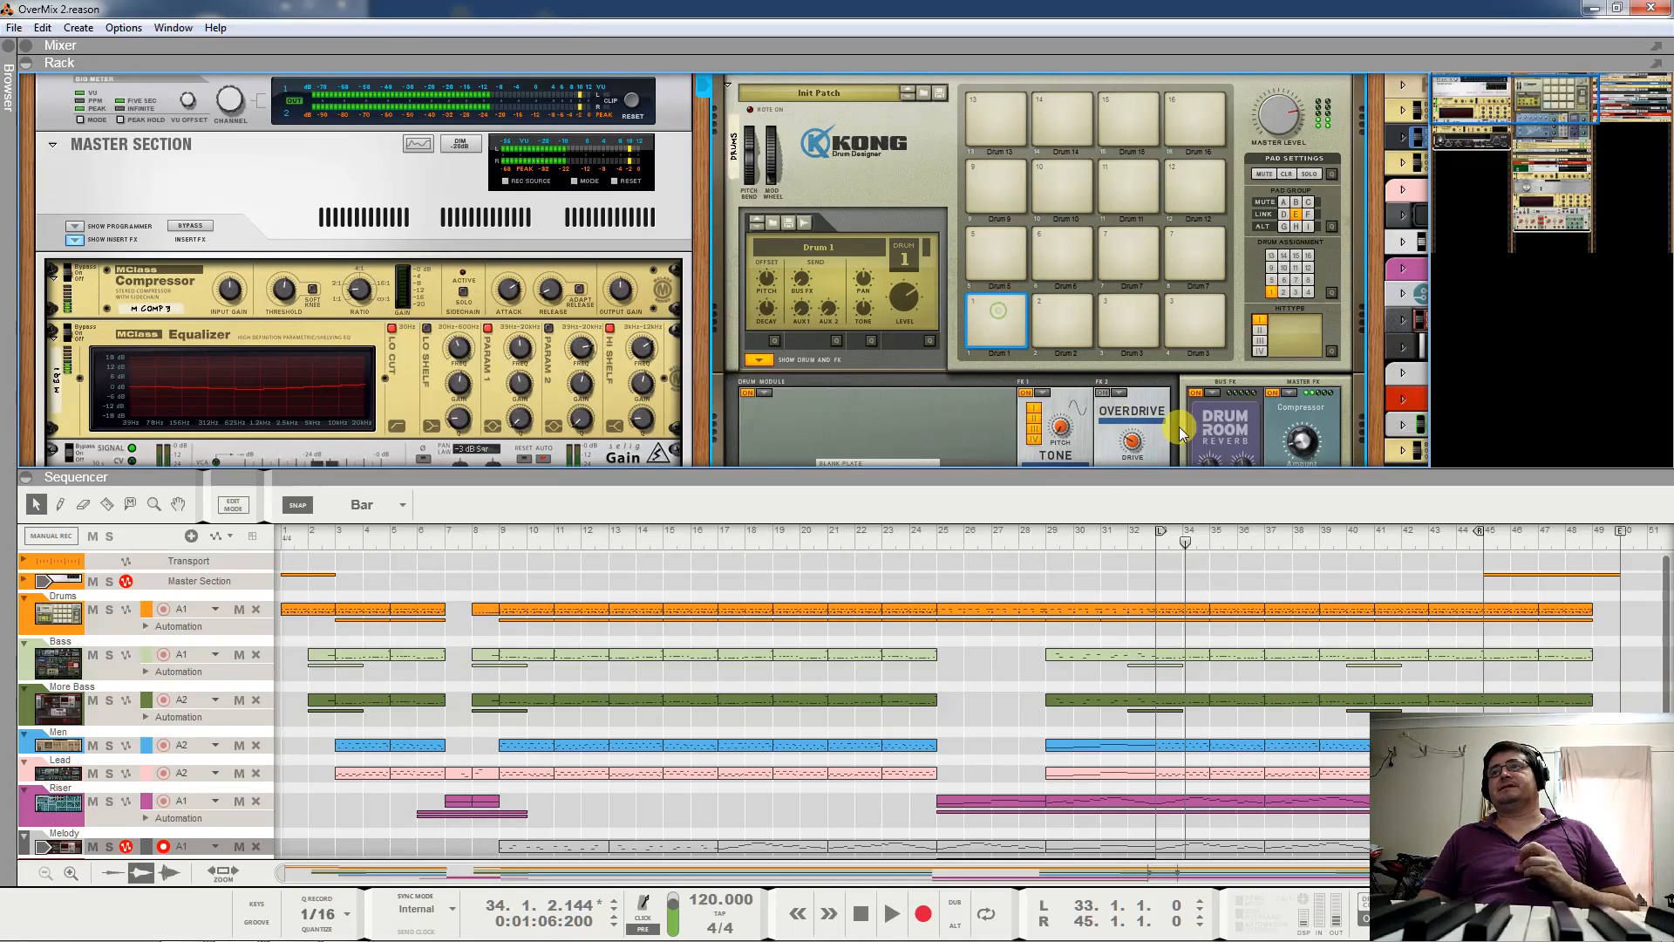
pyautogui.click(998, 349)
pyautogui.click(1000, 322)
pyautogui.click(1000, 307)
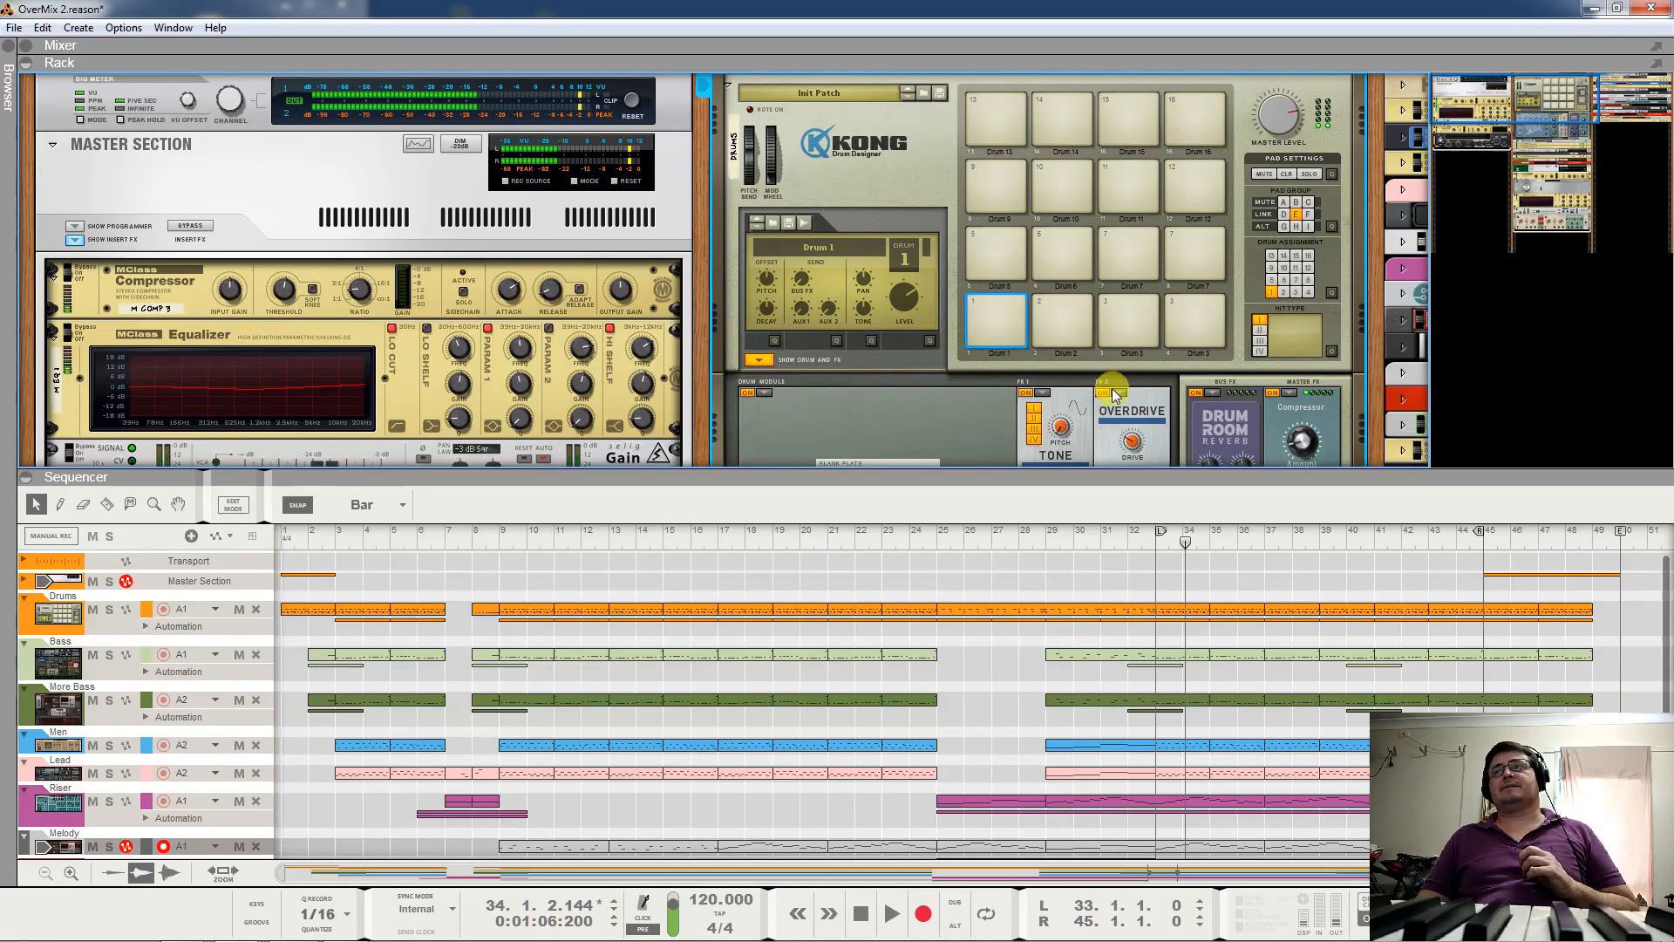
pyautogui.click(987, 297)
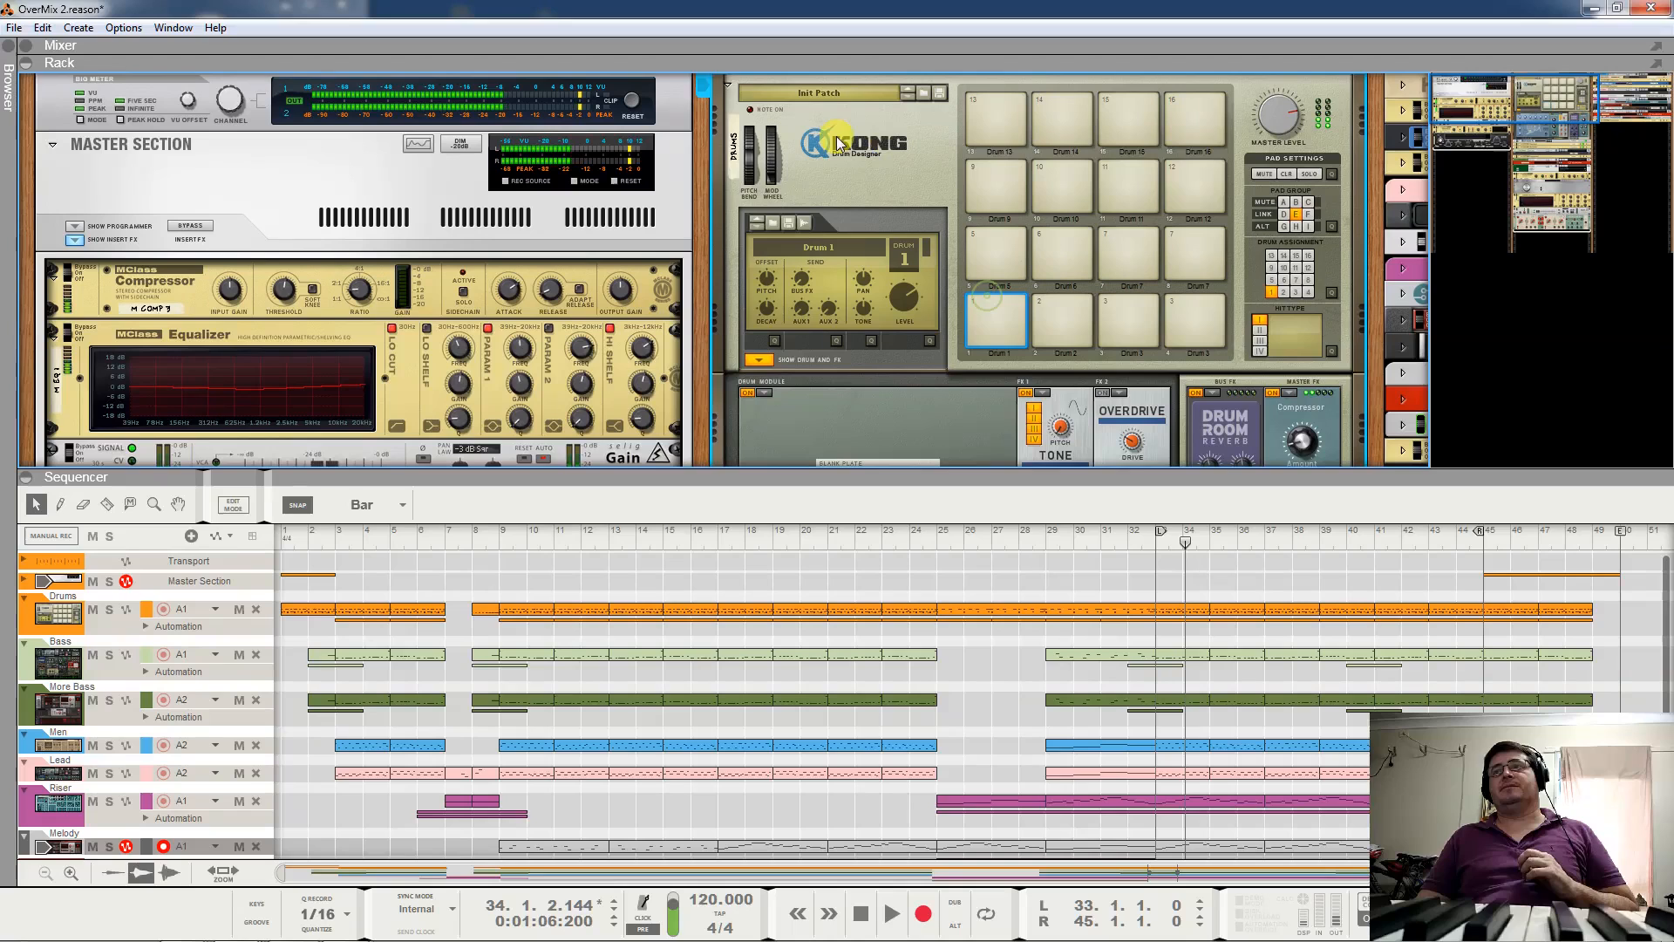
pyautogui.click(728, 87)
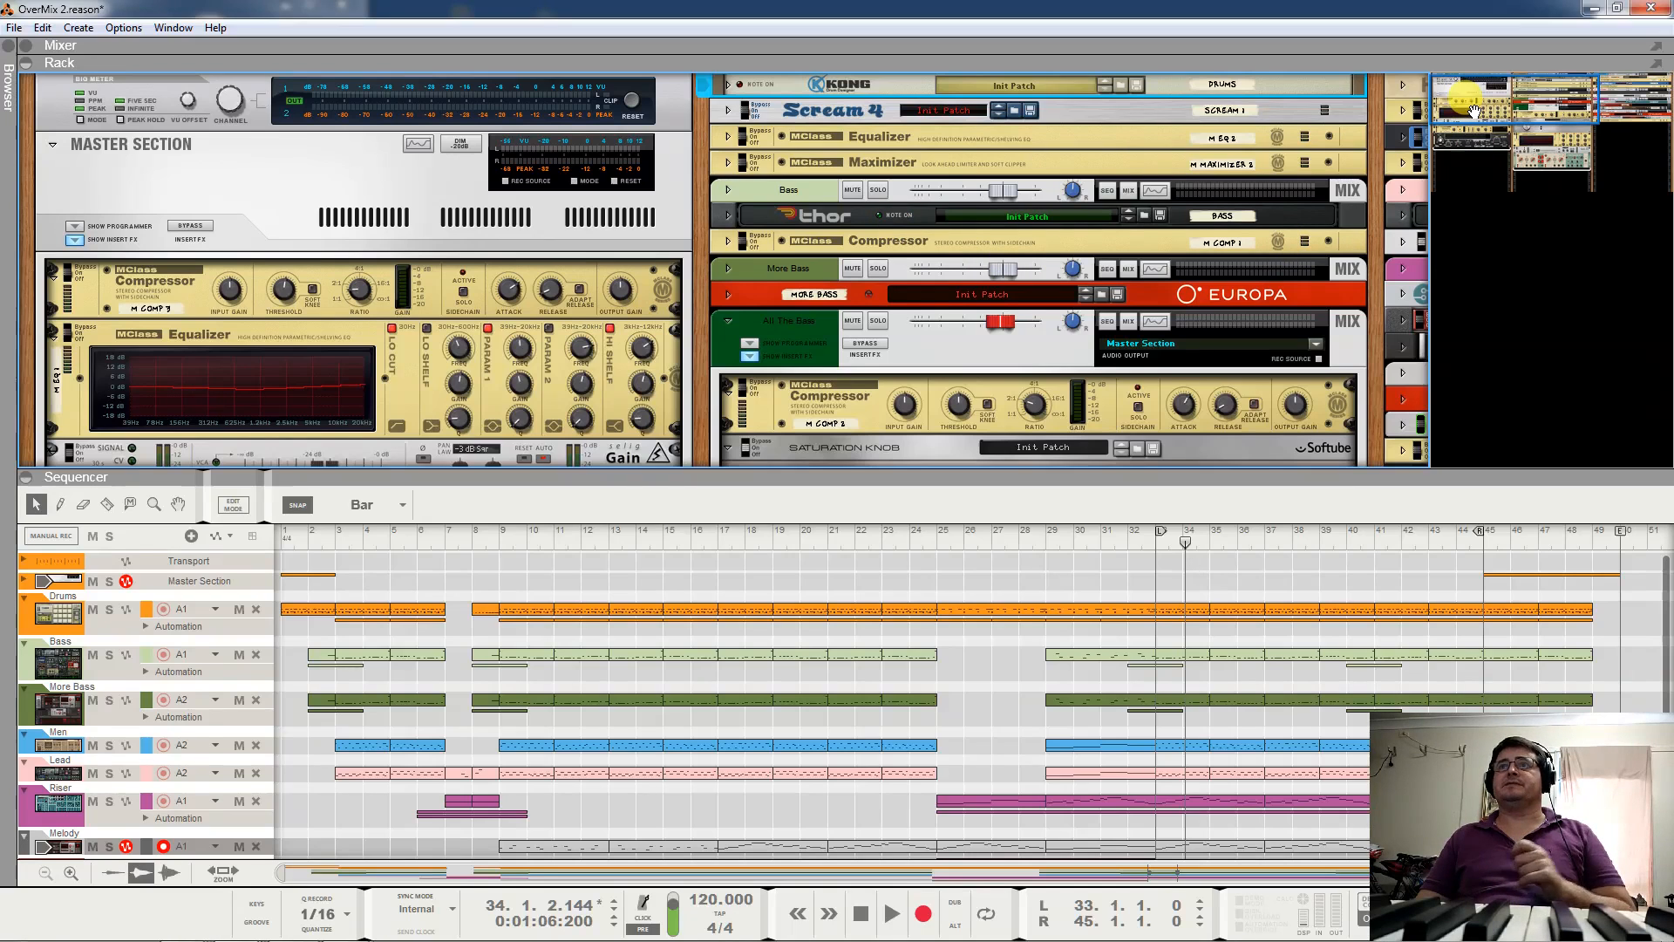
# Switch to the Document 2 song window and play the soloed OverMix 1 track from bar 1.
pyautogui.moveTo(1471, 108); pyautogui.dragTo(1555, 89)
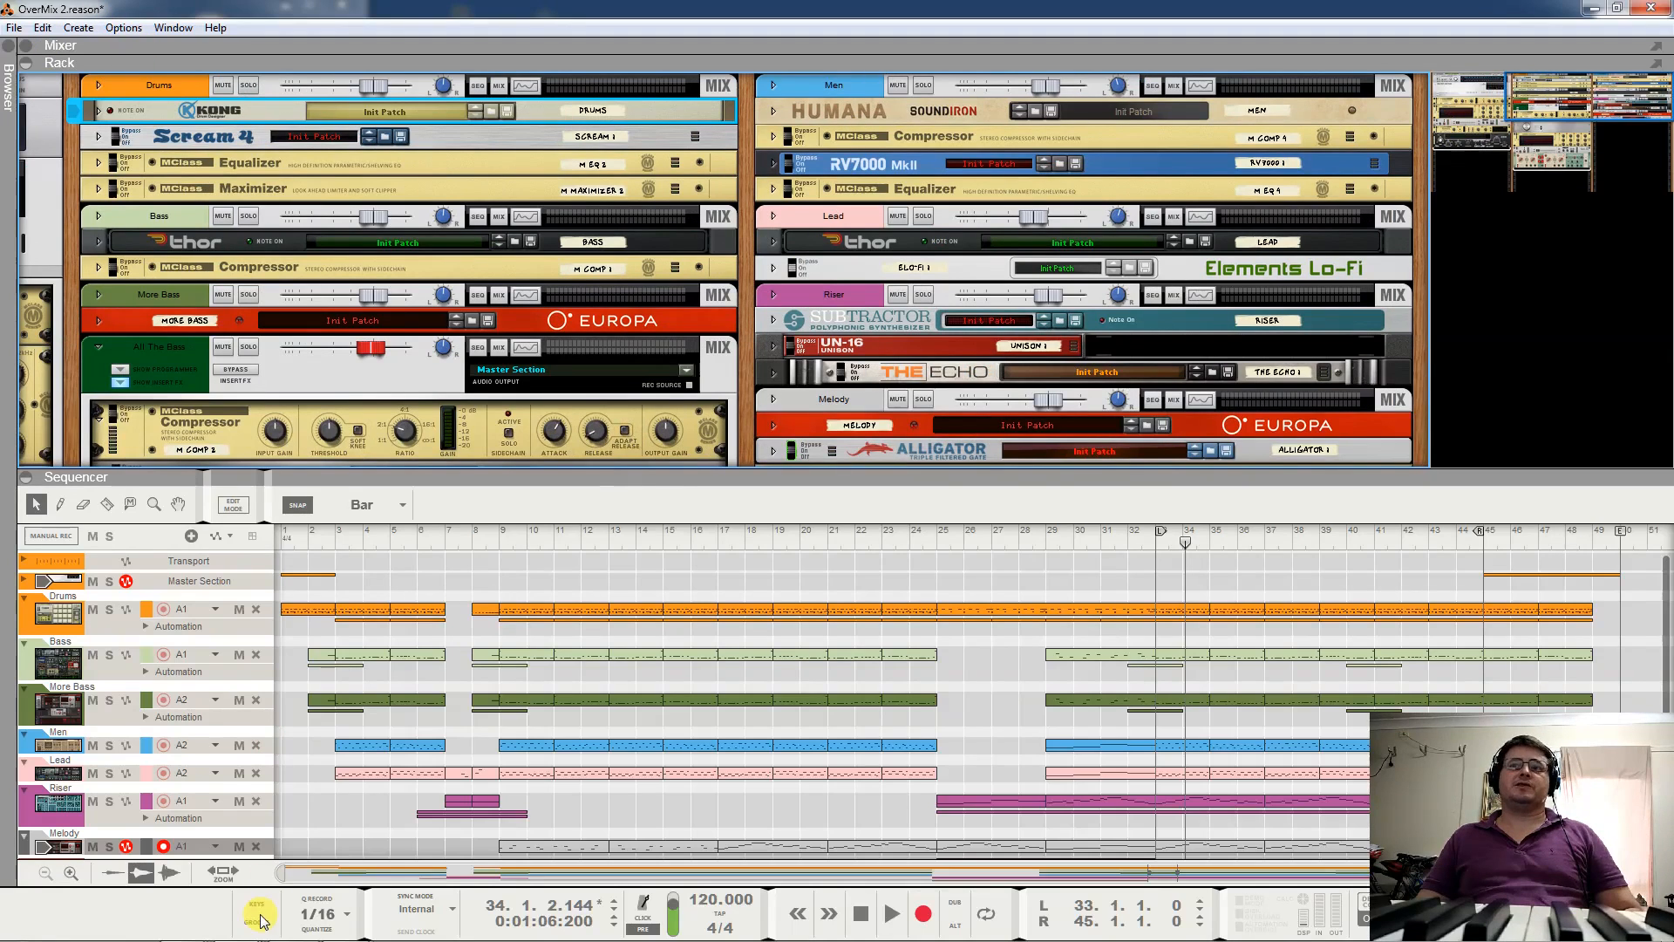
pyautogui.moveTo(287, 935)
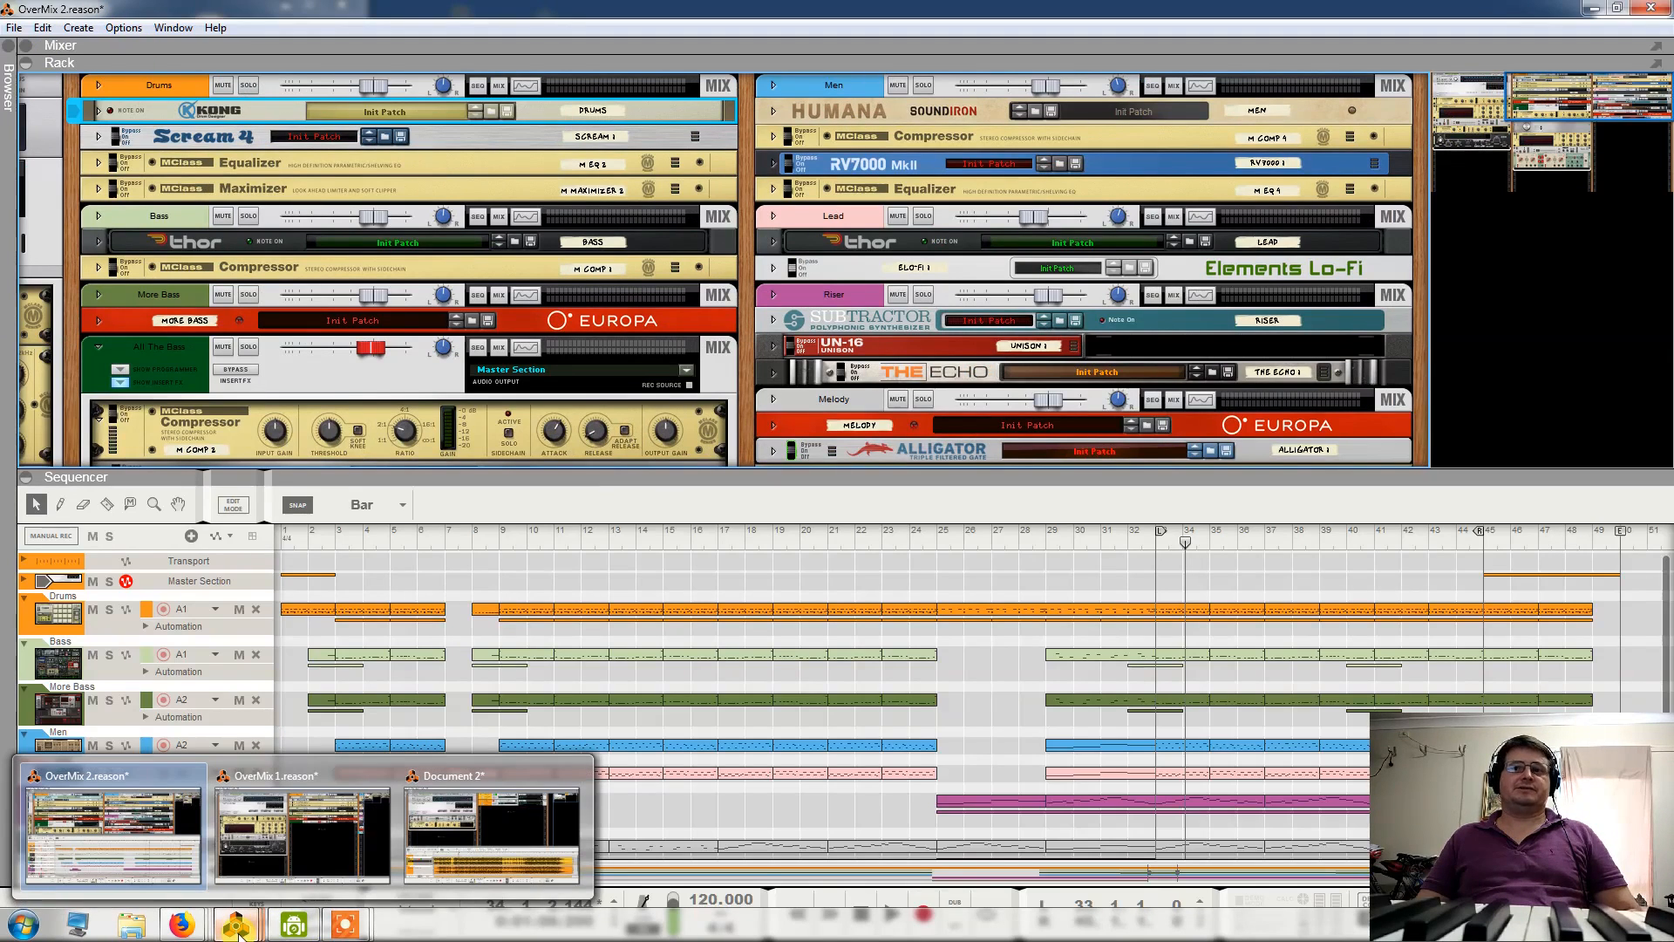
pyautogui.click(506, 795)
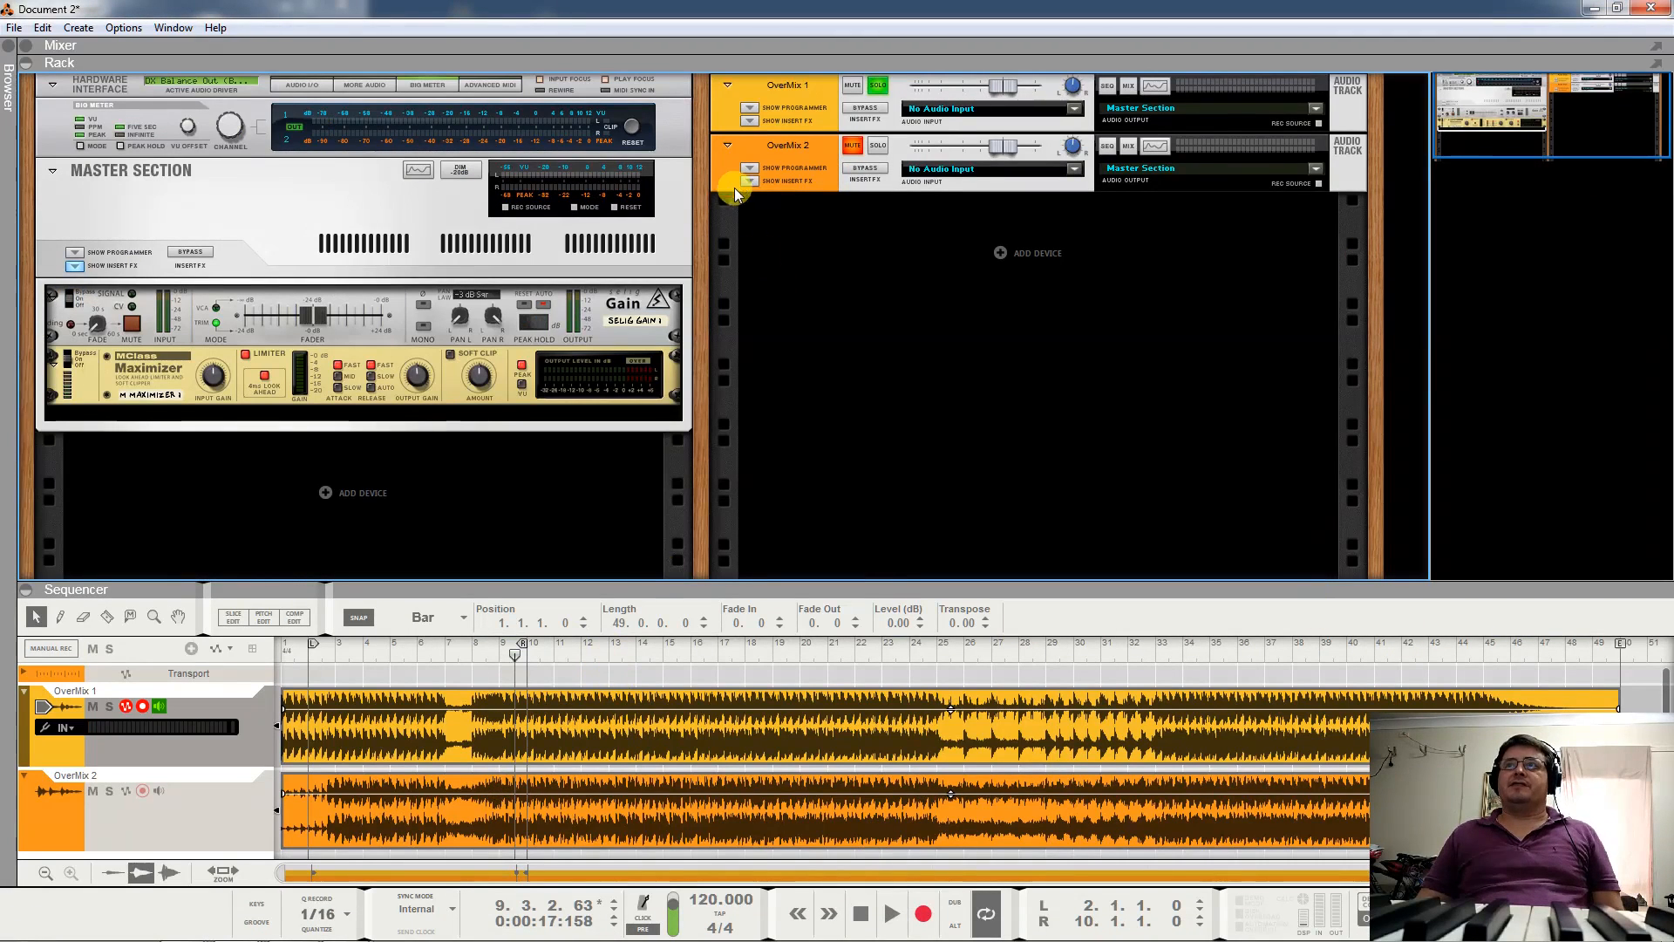
pyautogui.click(293, 652)
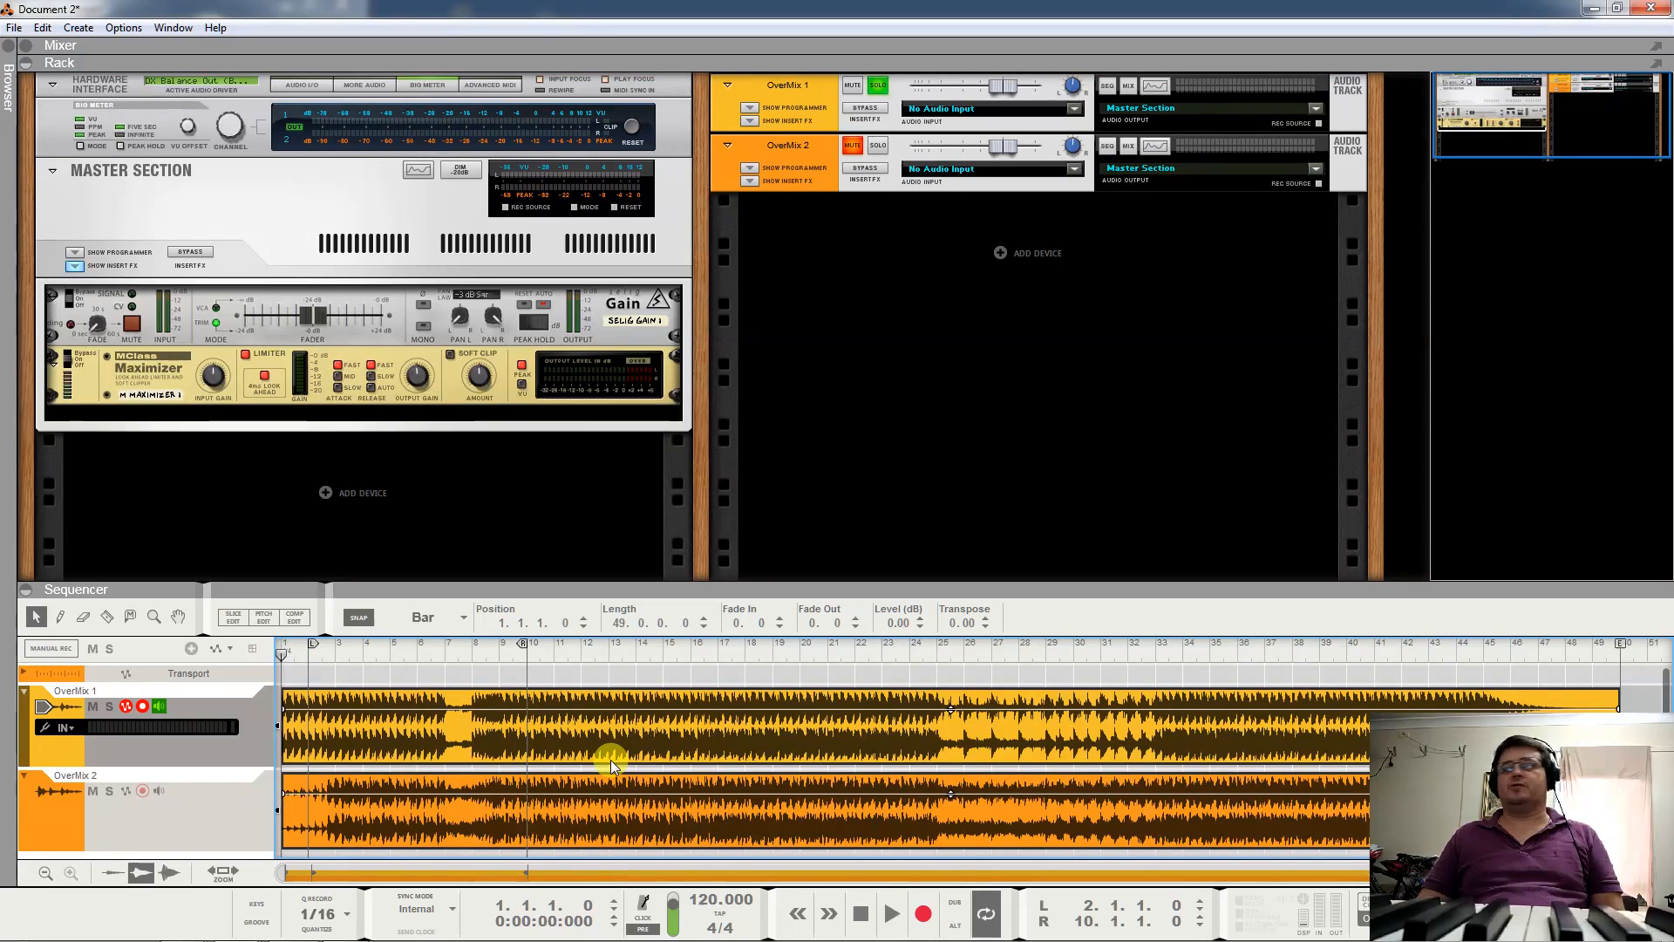
pyautogui.press('space')
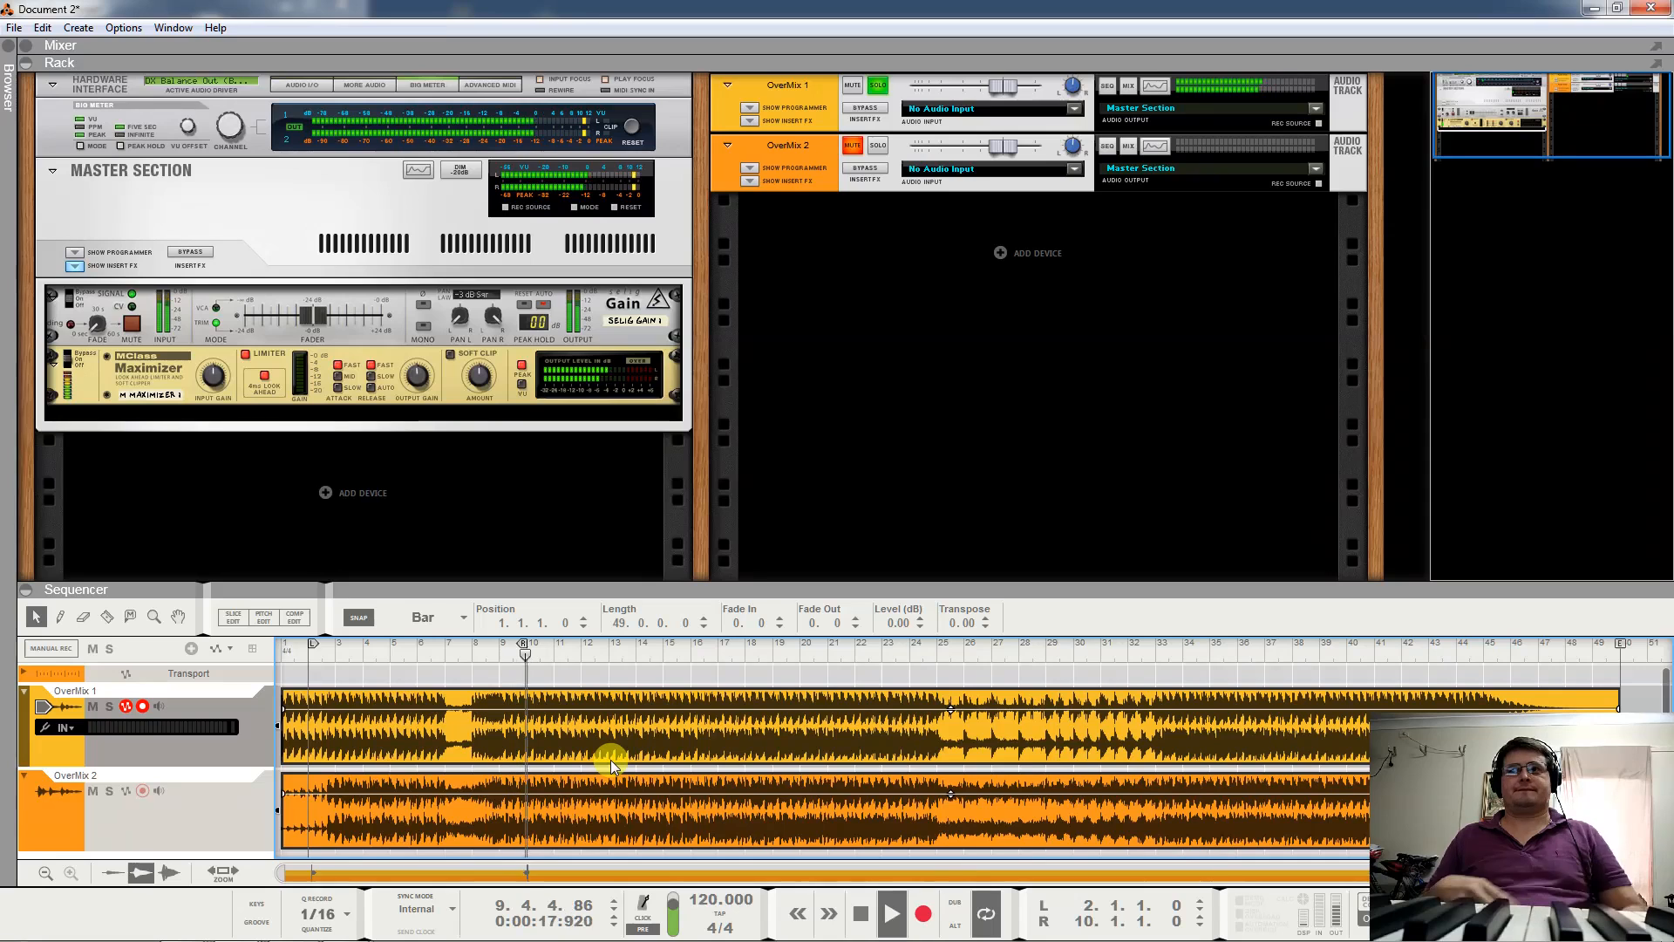
pyautogui.press('space')
# Solo the OverMix 2 track, mute OverMix 1, and play the song from bar 1 for comparison.
pyautogui.click(877, 145)
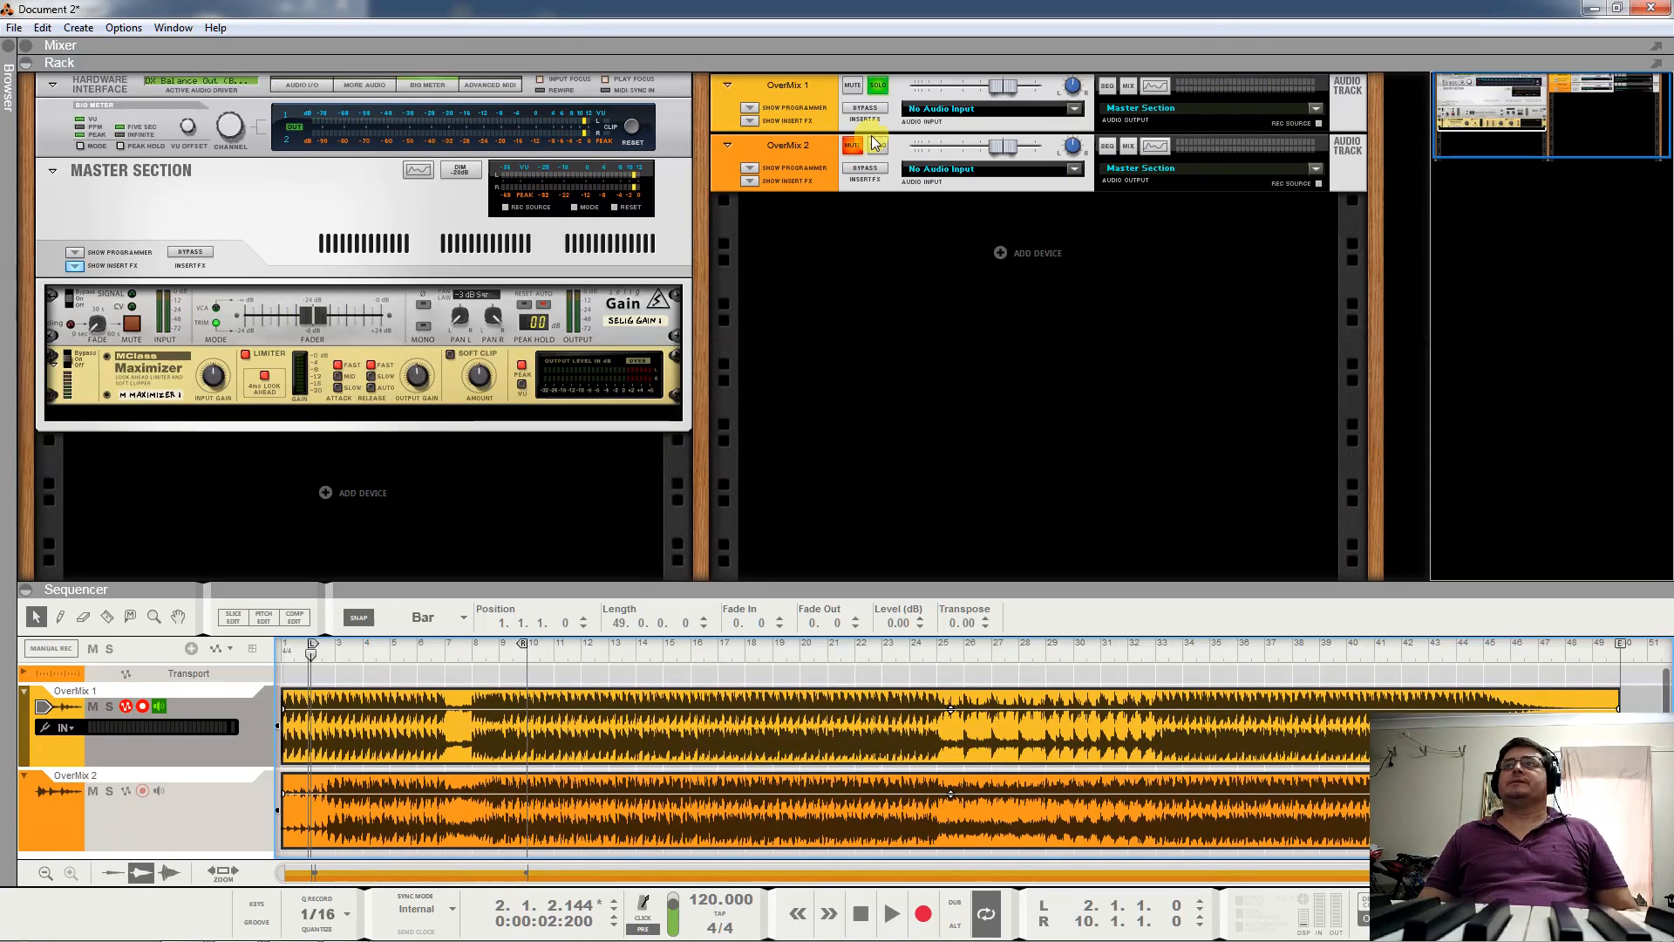
pyautogui.click(879, 86)
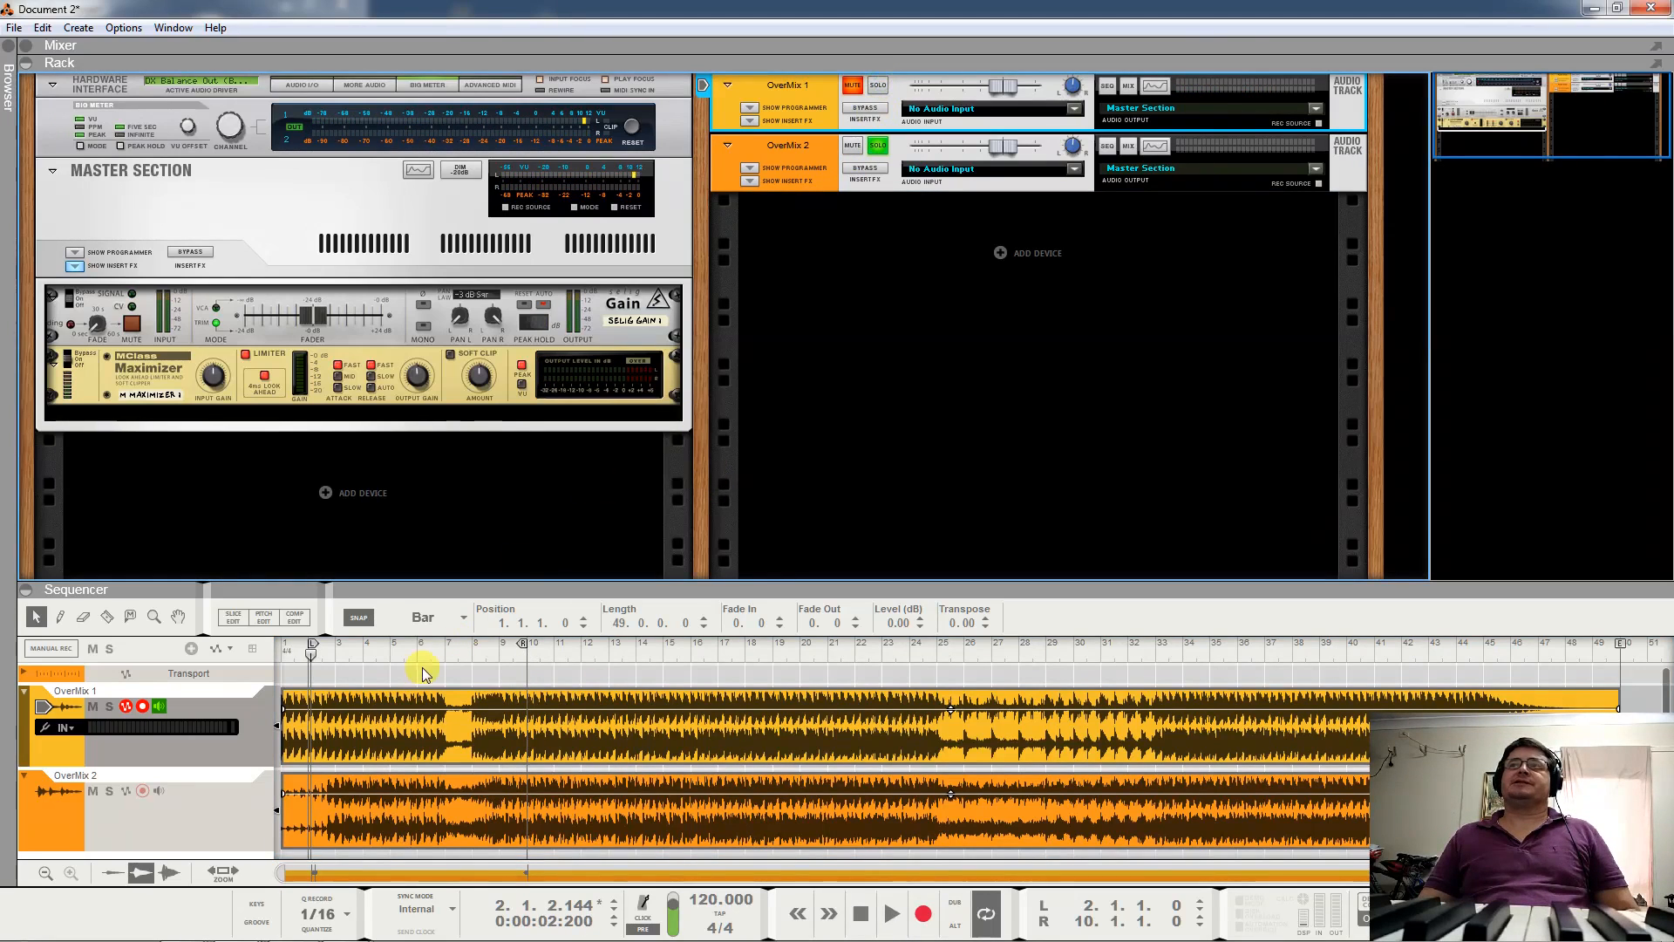
pyautogui.click(277, 649)
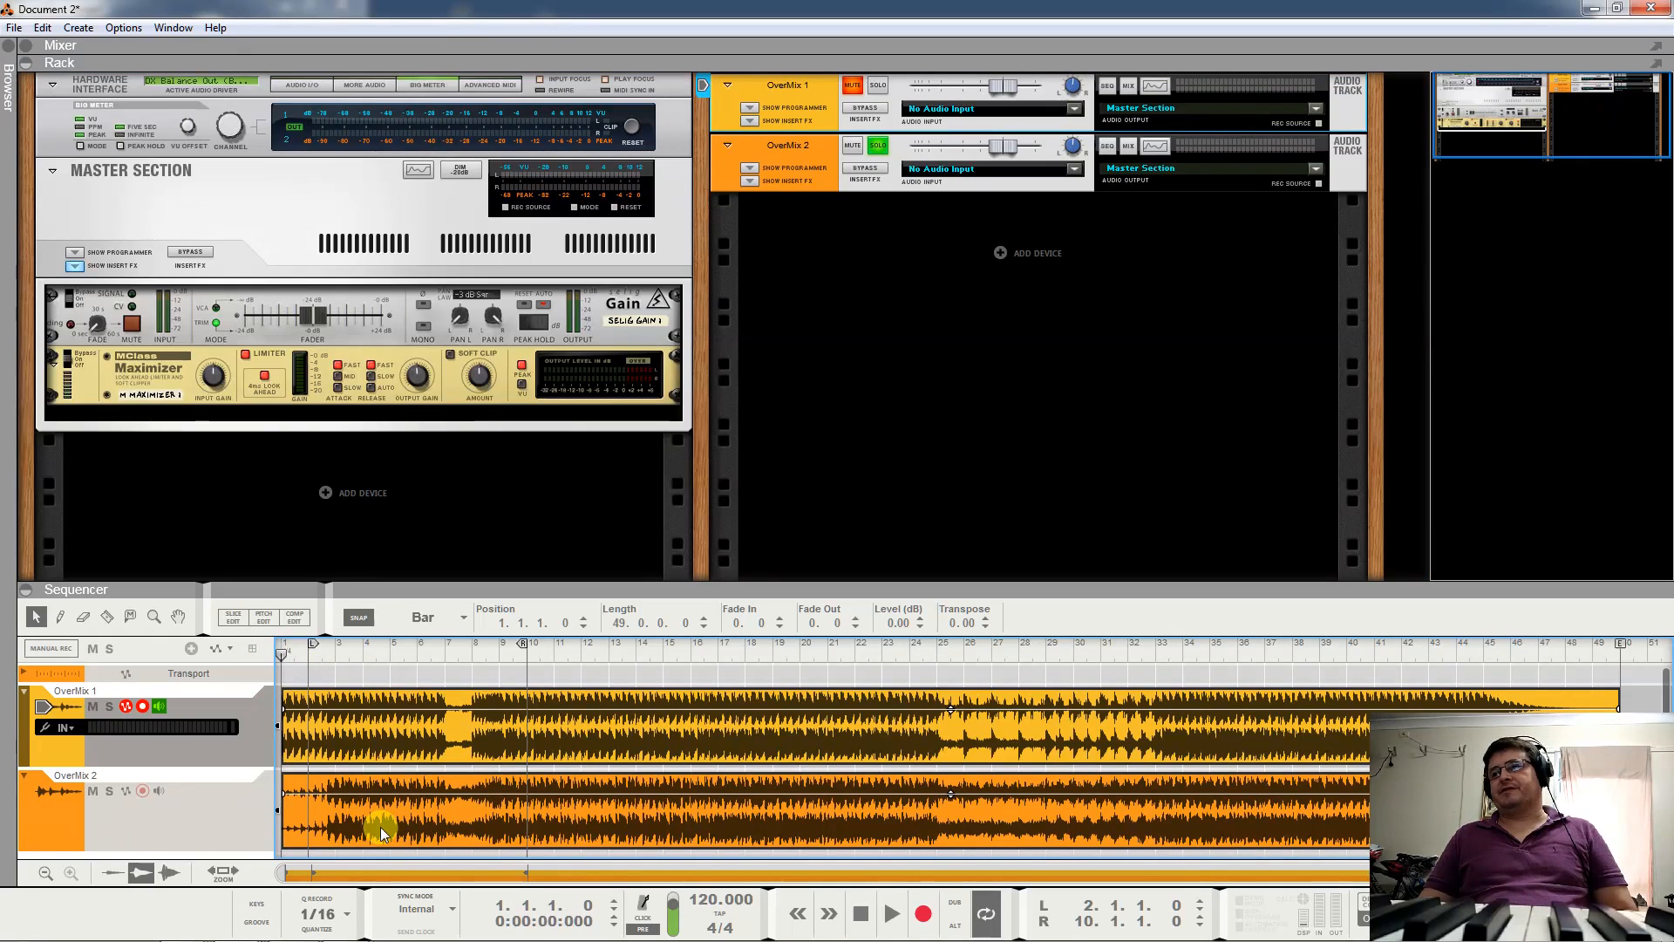
pyautogui.press('space')
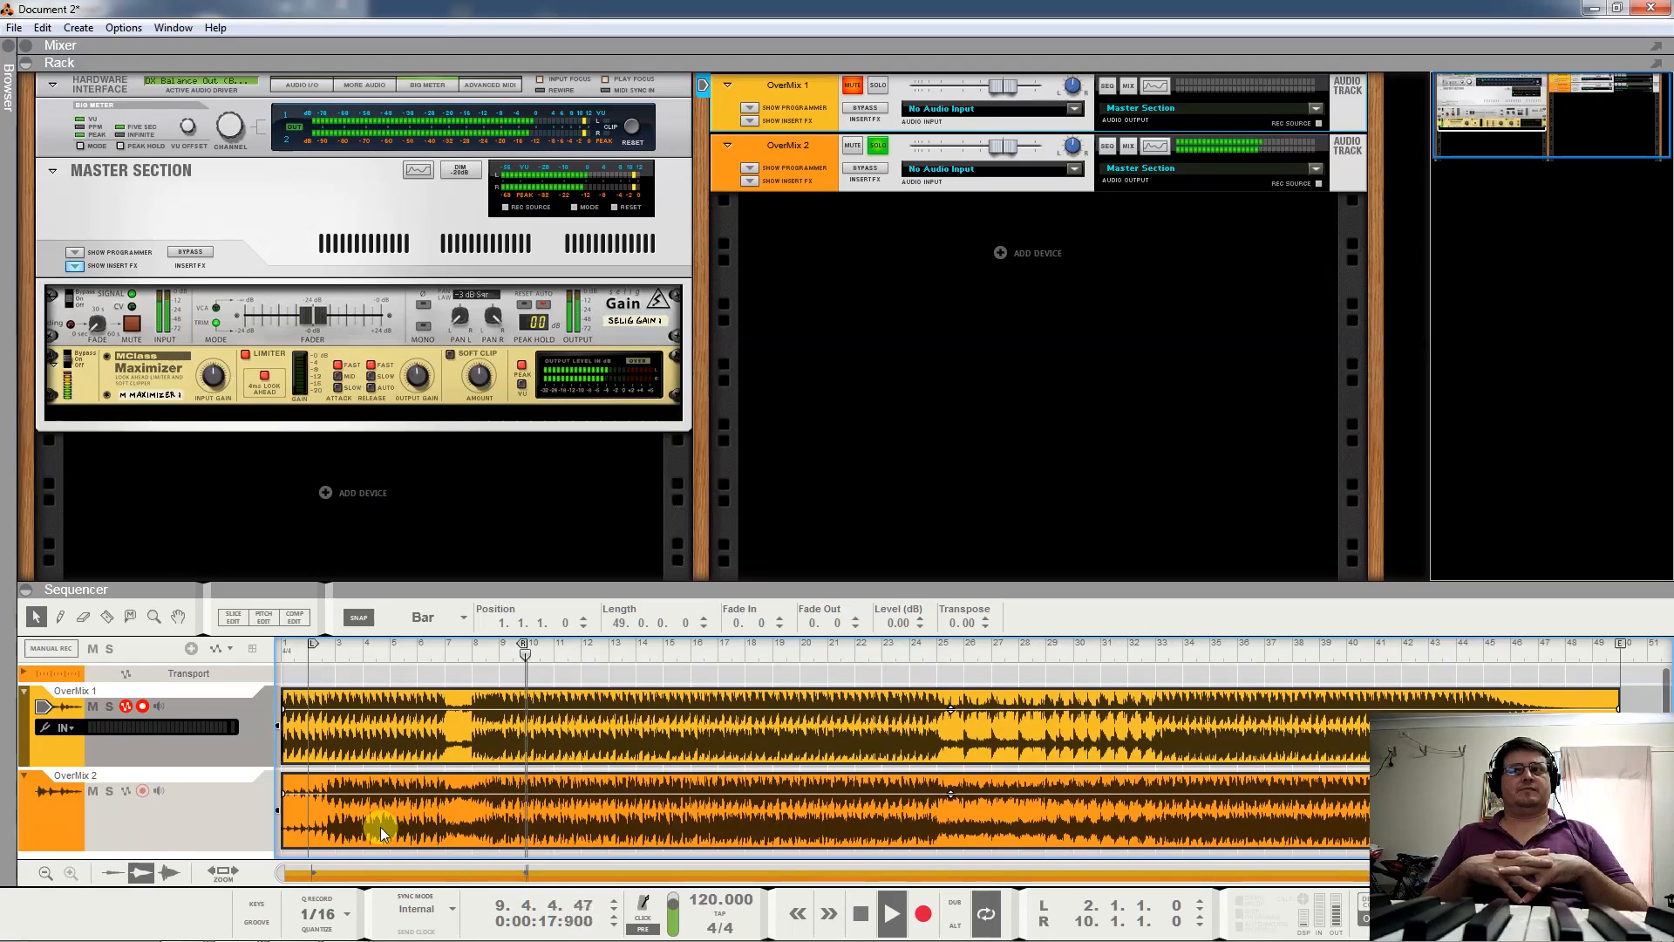
pyautogui.press('space')
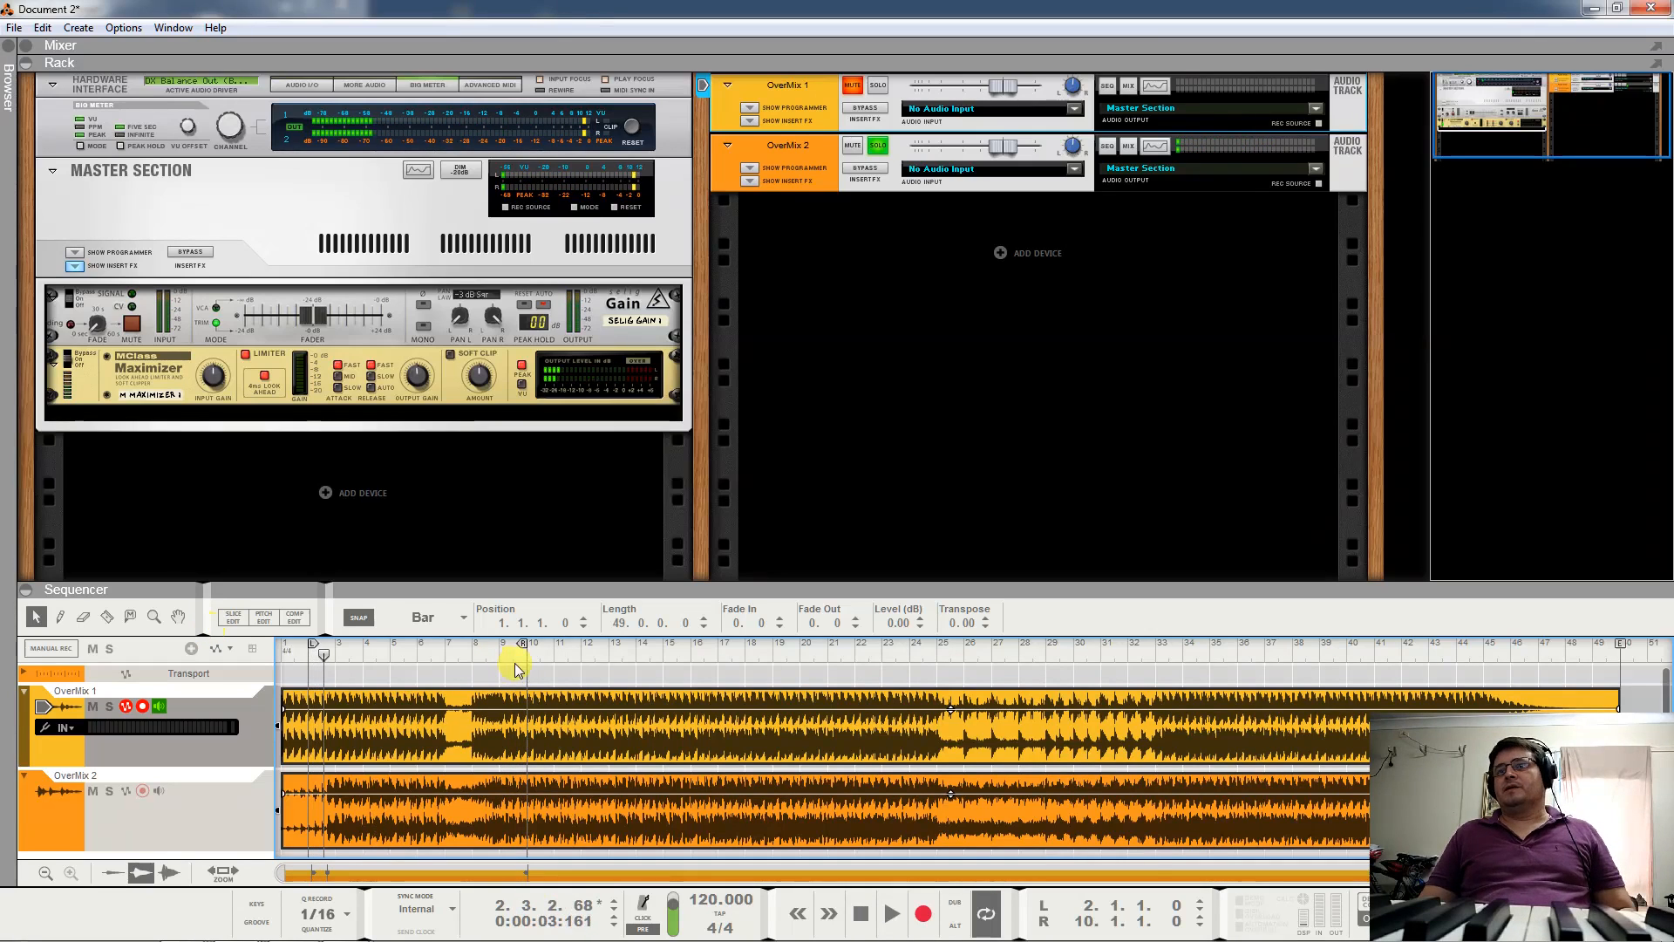
# Set the loop to run from bar 9 to bar 25 and play OverMix 1 in solo from bar 9.
pyautogui.moveTo(524, 643); pyautogui.dragTo(927, 654)
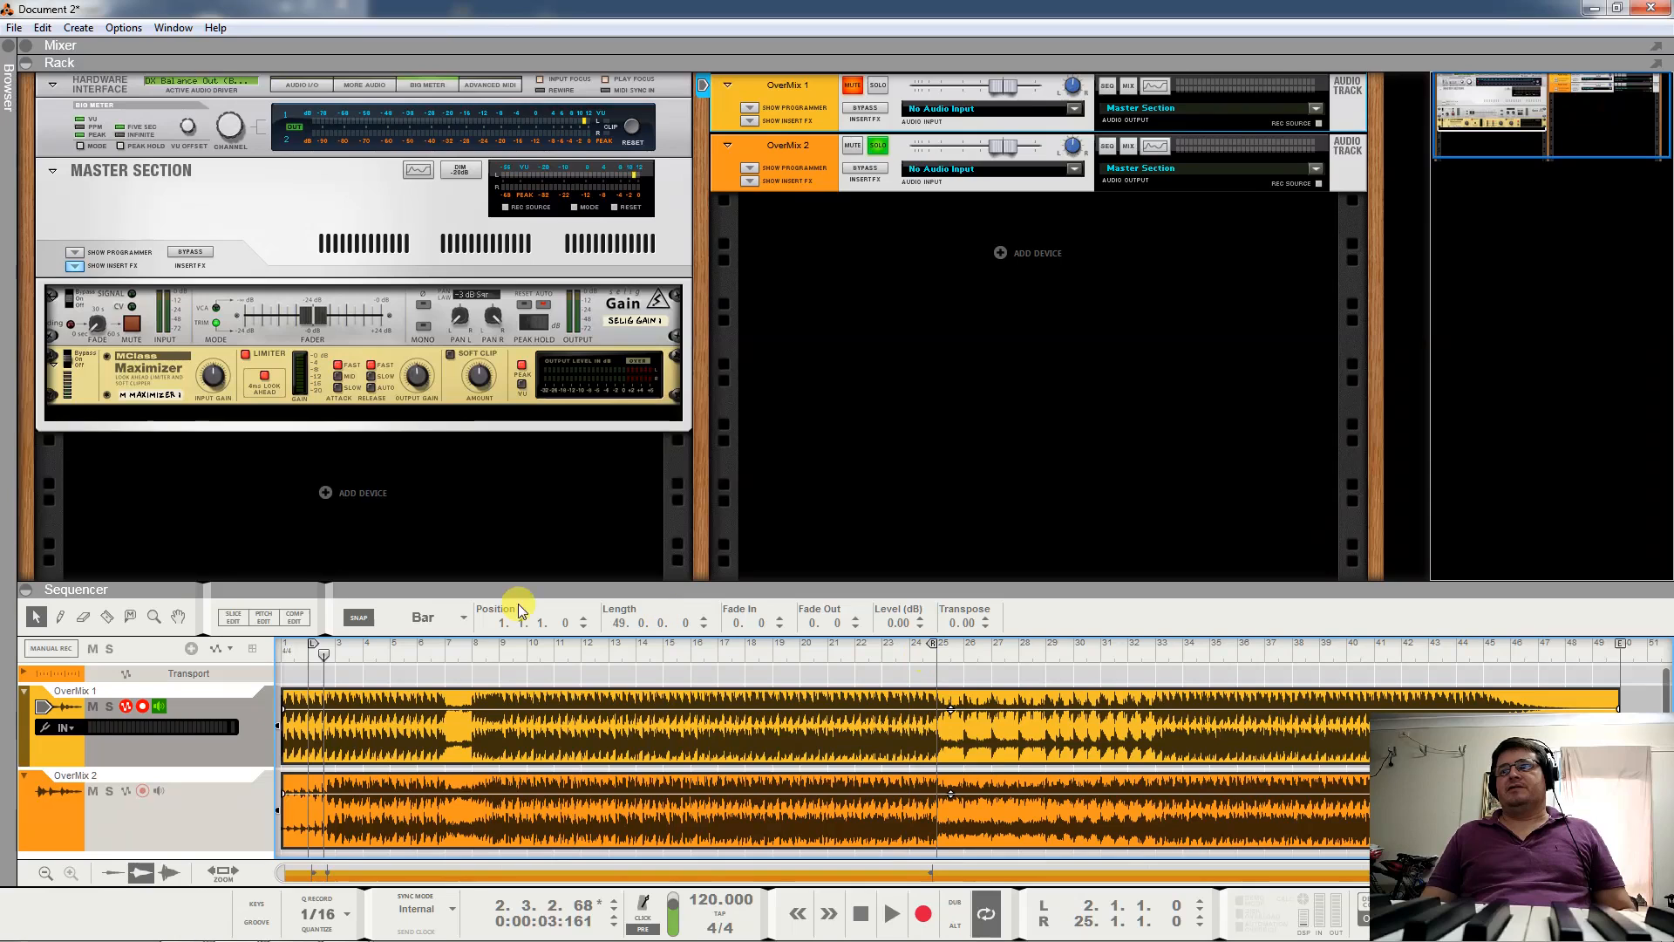
pyautogui.keyDown('ctrl'); pyautogui.click(504, 645); pyautogui.keyUp('ctrl')
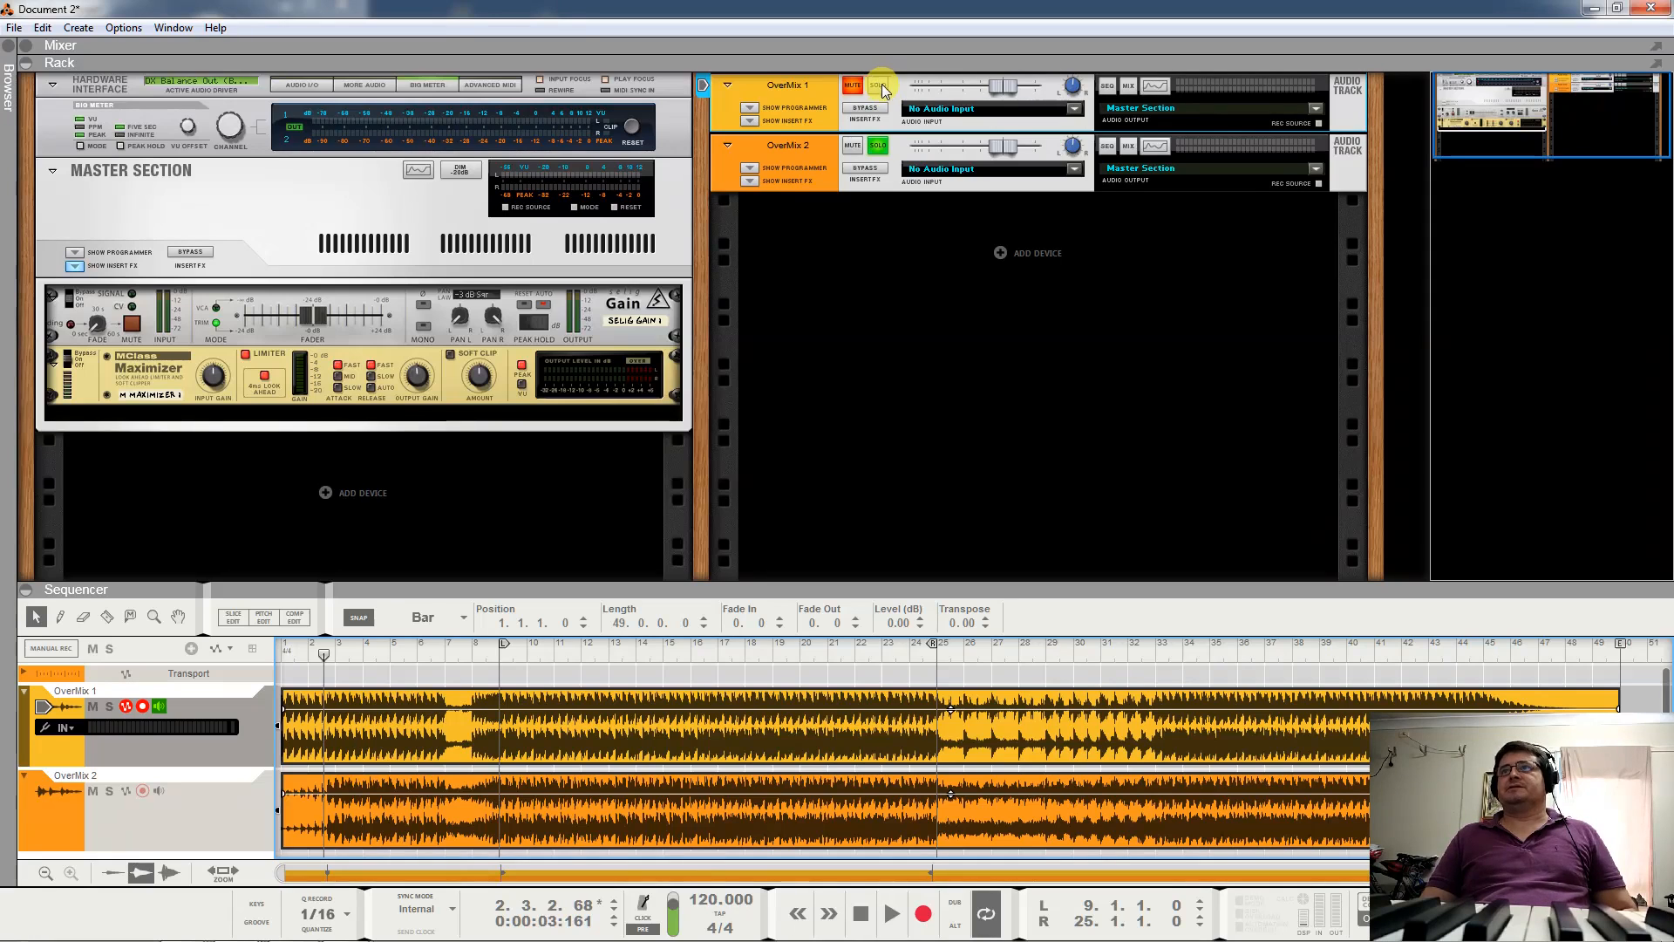
pyautogui.click(880, 147)
pyautogui.click(882, 88)
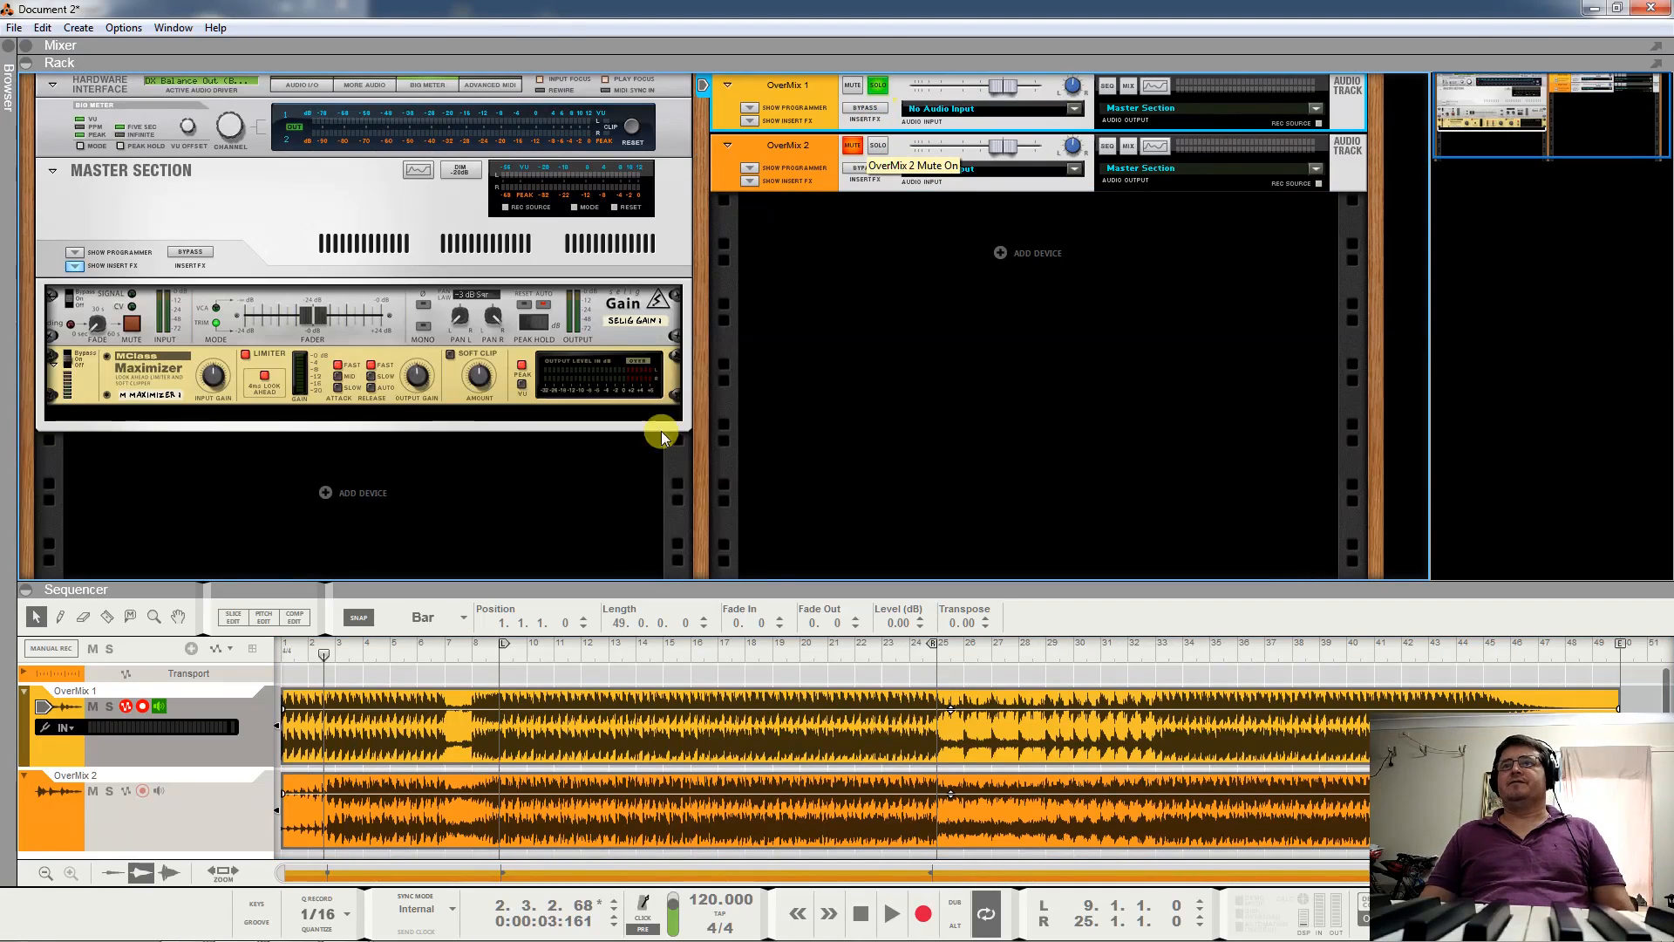
pyautogui.press('space')
pyautogui.click(504, 652)
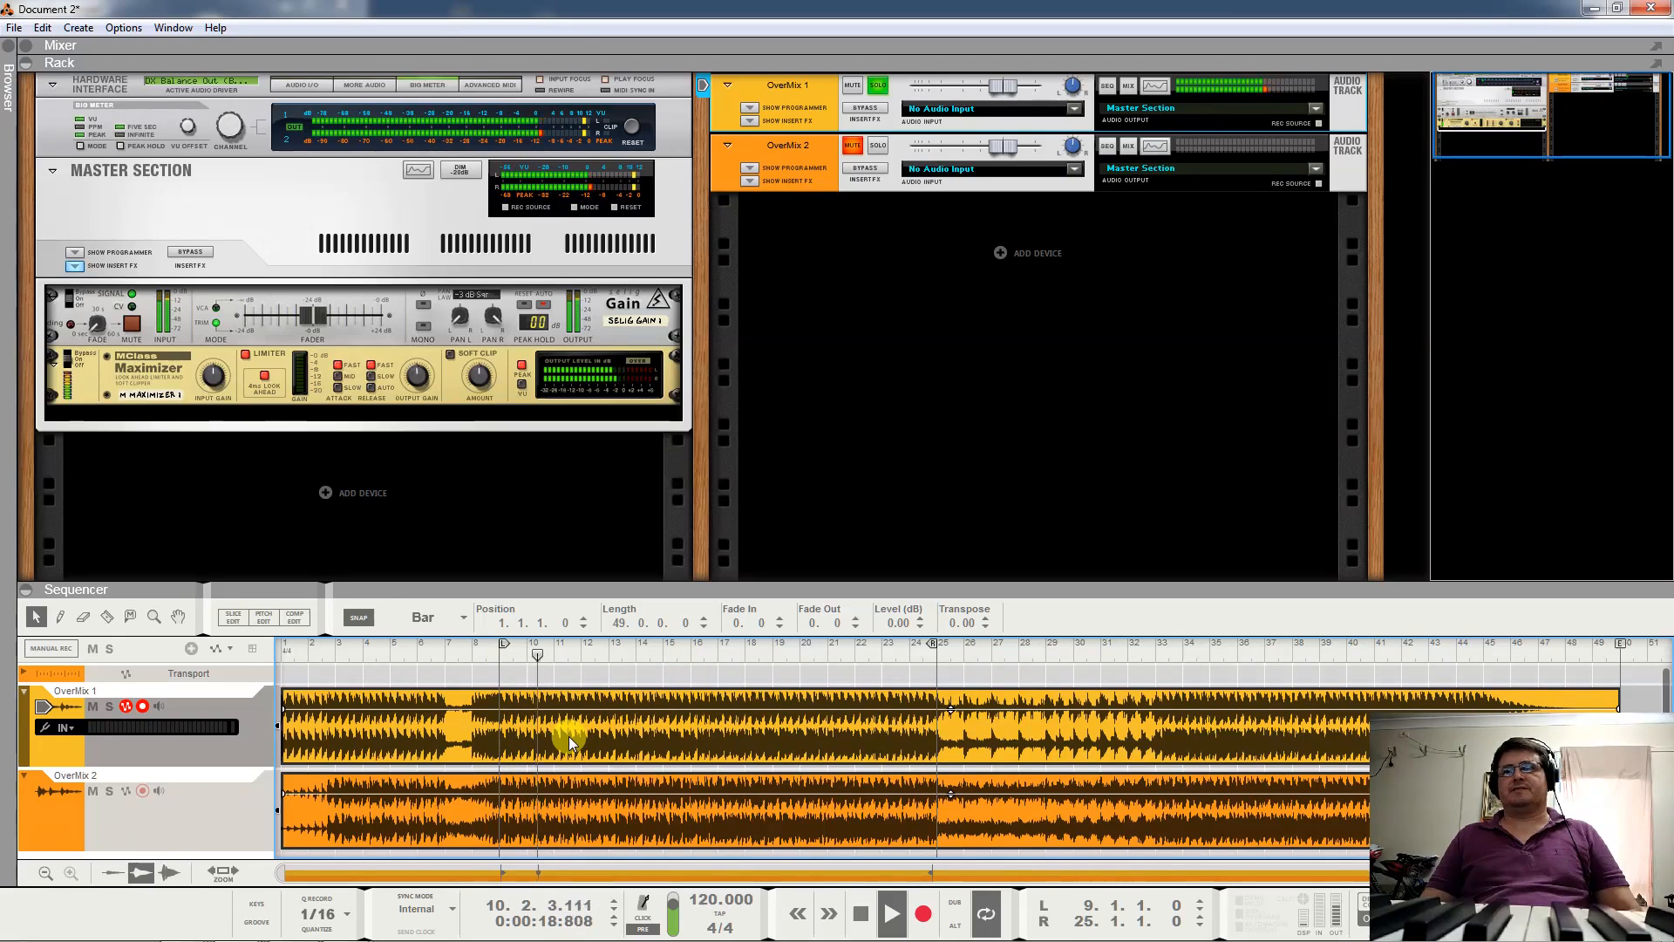
pyautogui.press('space')
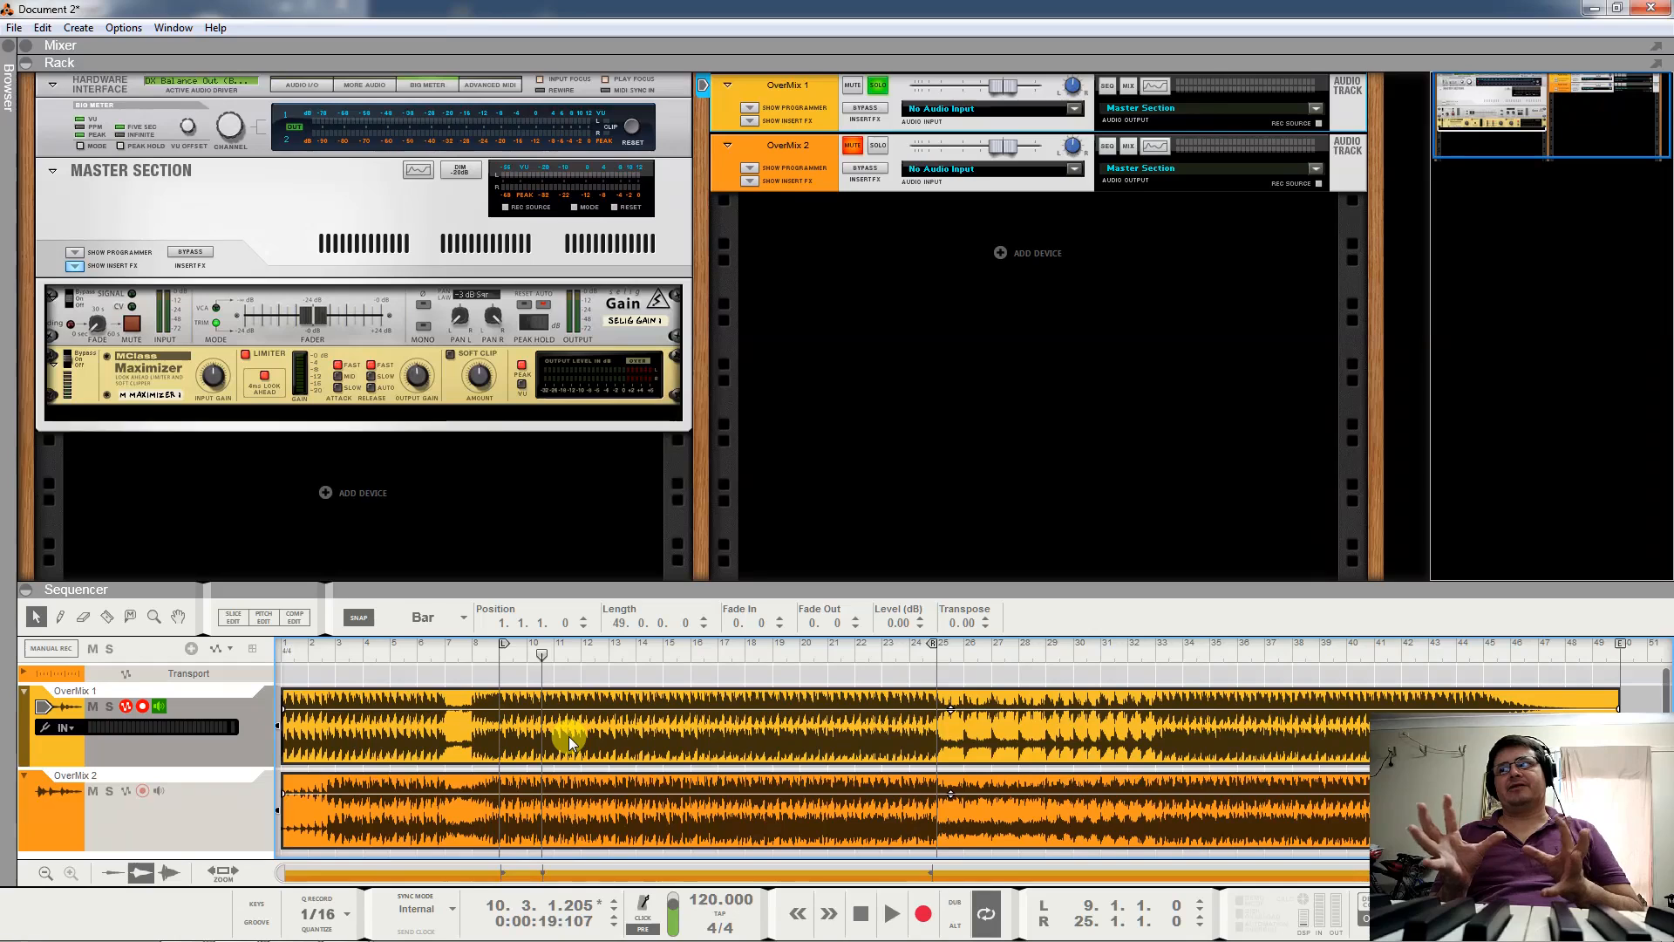
# Solo OverMix 2 with OverMix 1 muted and listen to it in two short passages within the loop.
pyautogui.click(877, 145)
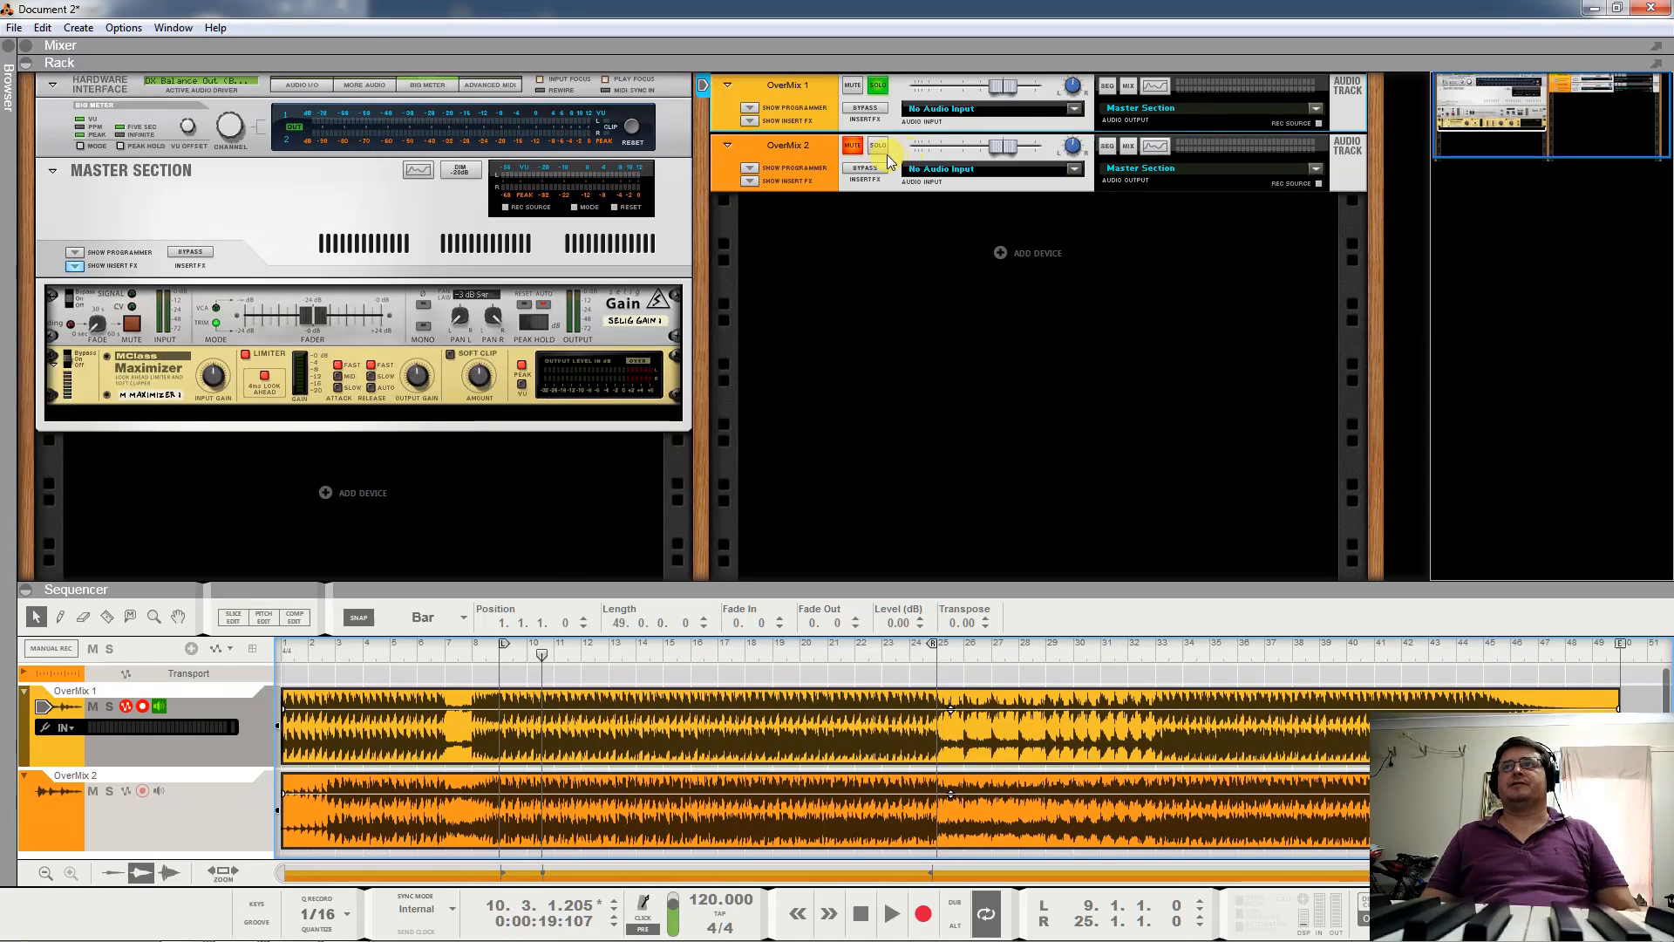
pyautogui.click(852, 85)
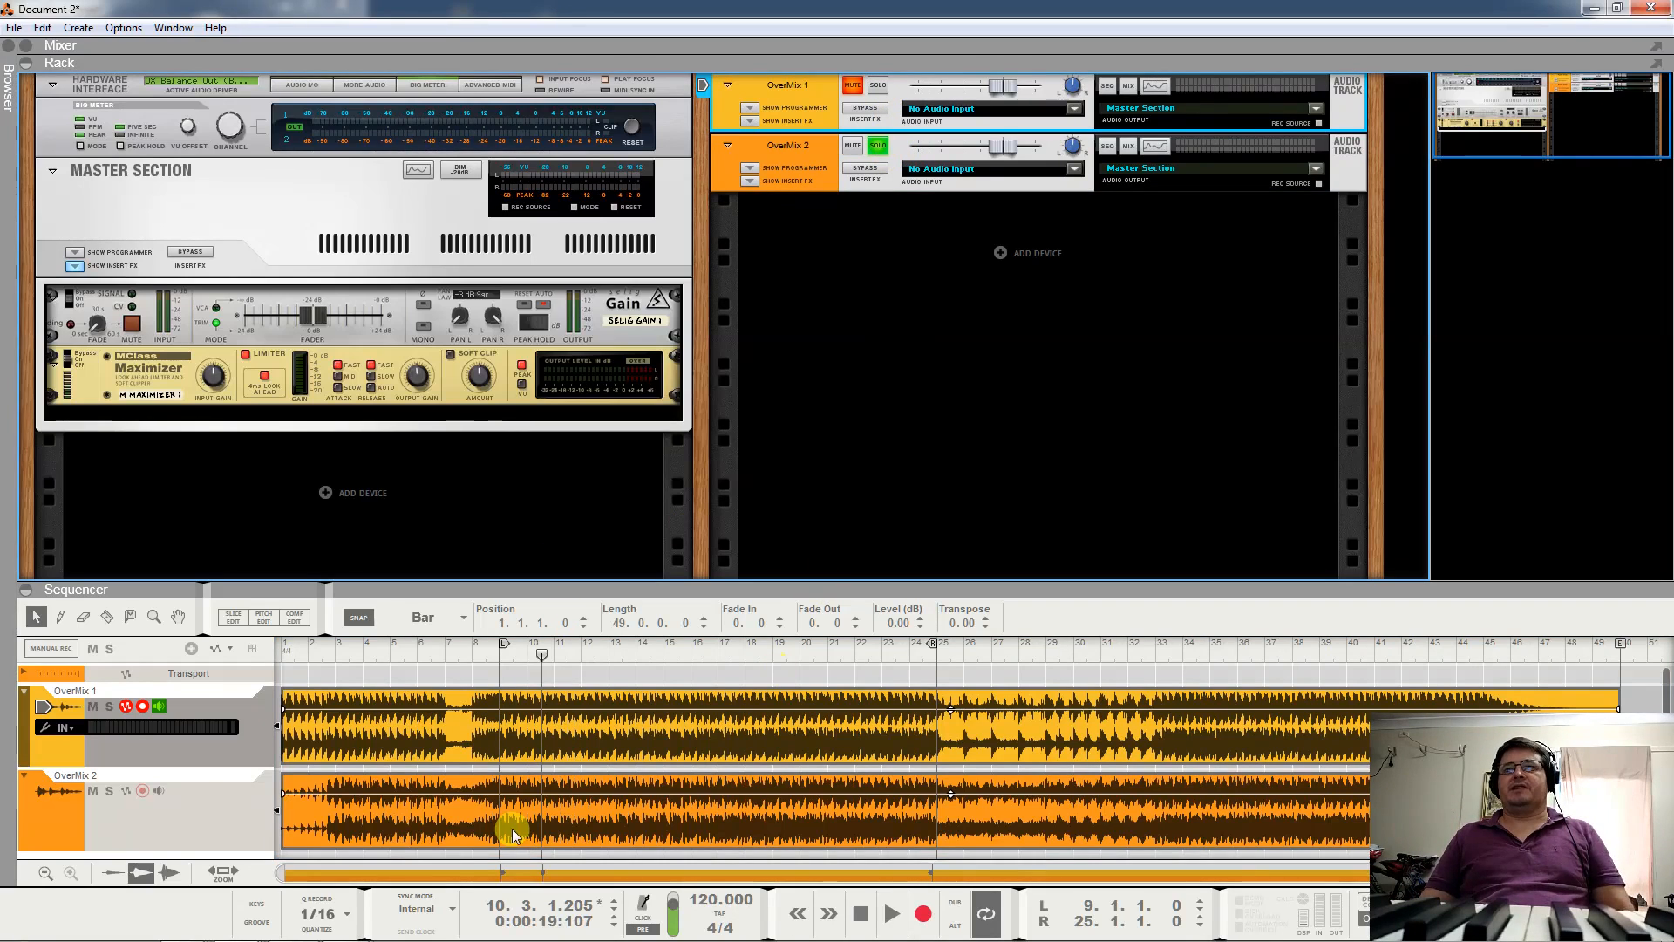
pyautogui.press('space')
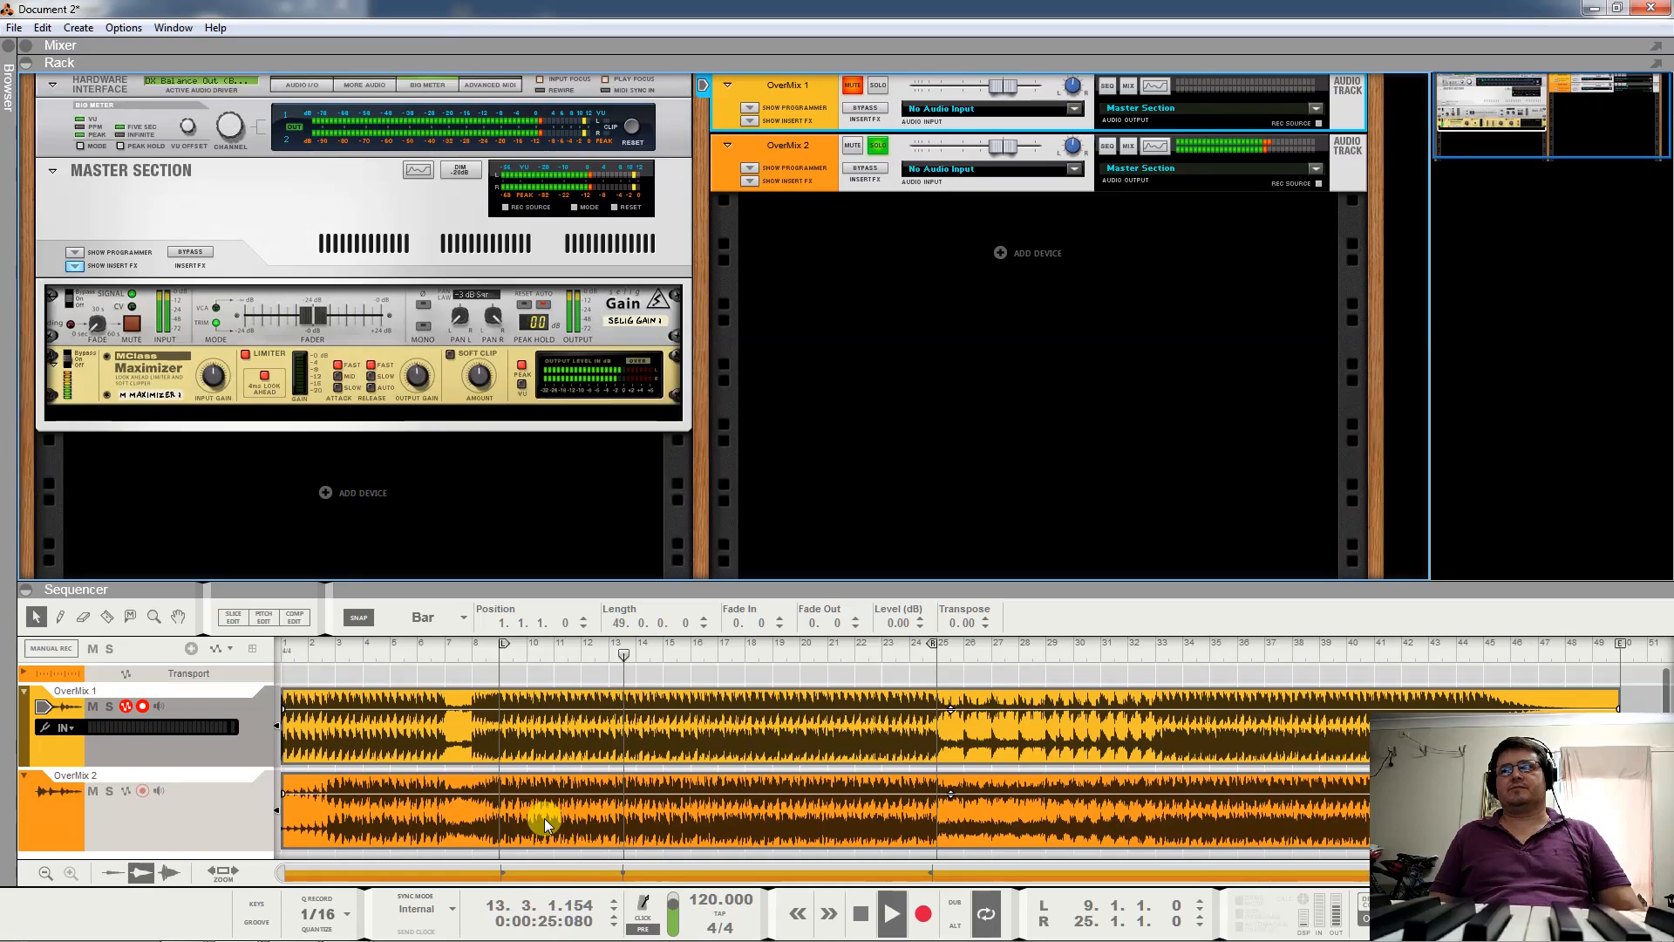
pyautogui.press('space')
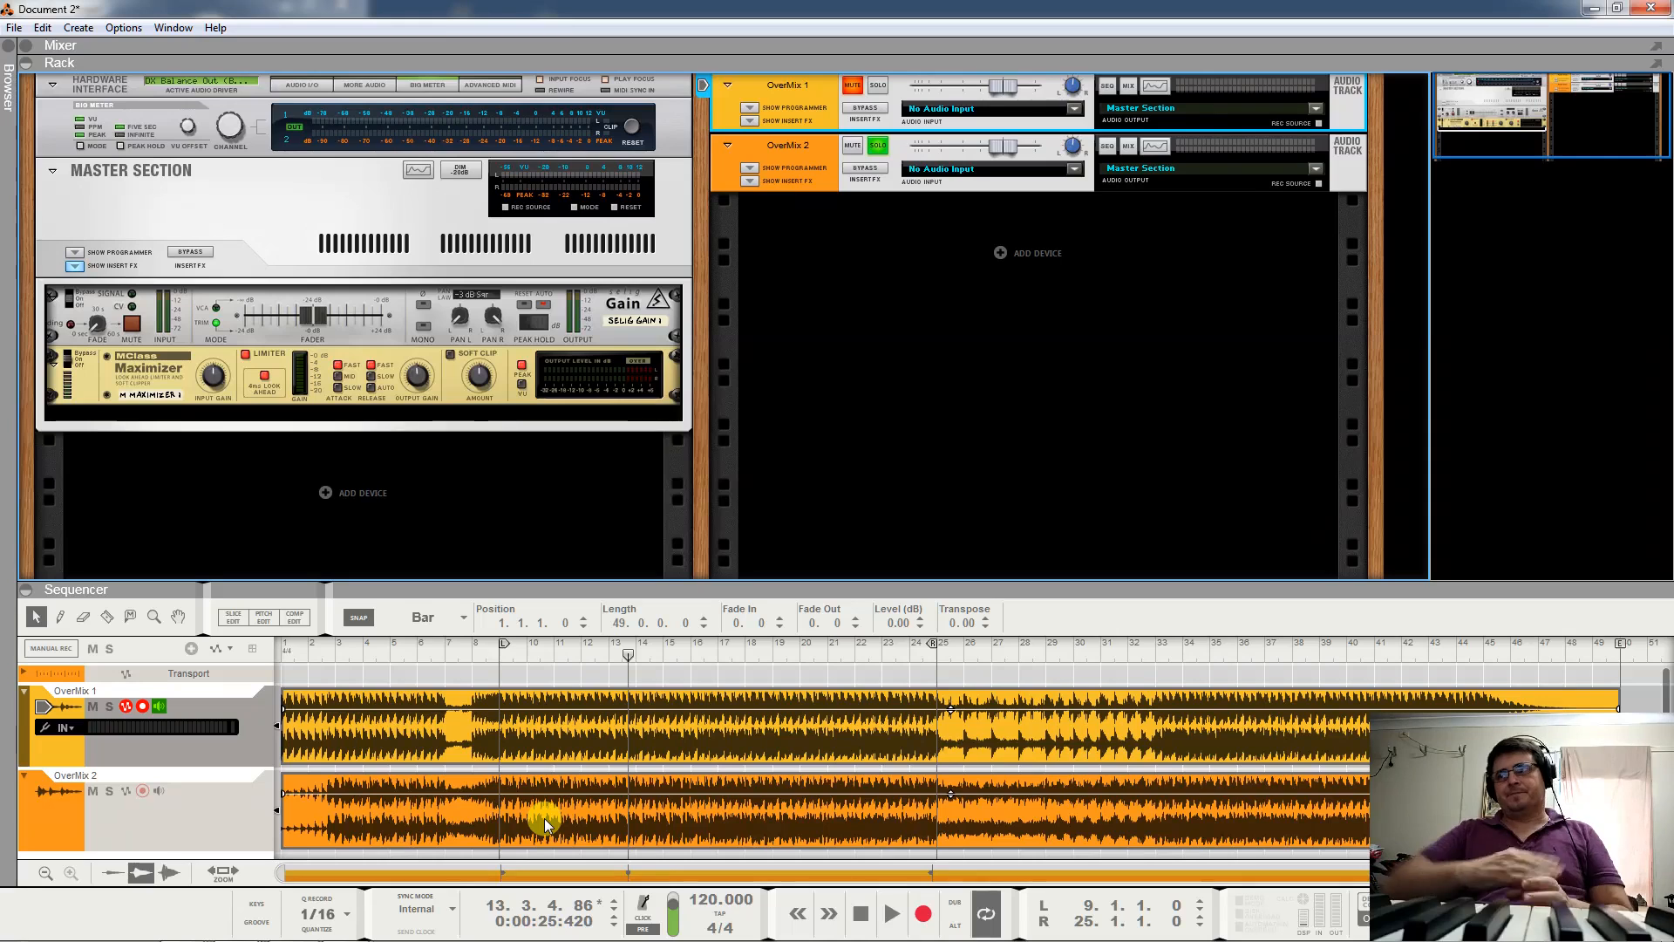
pyautogui.press('space')
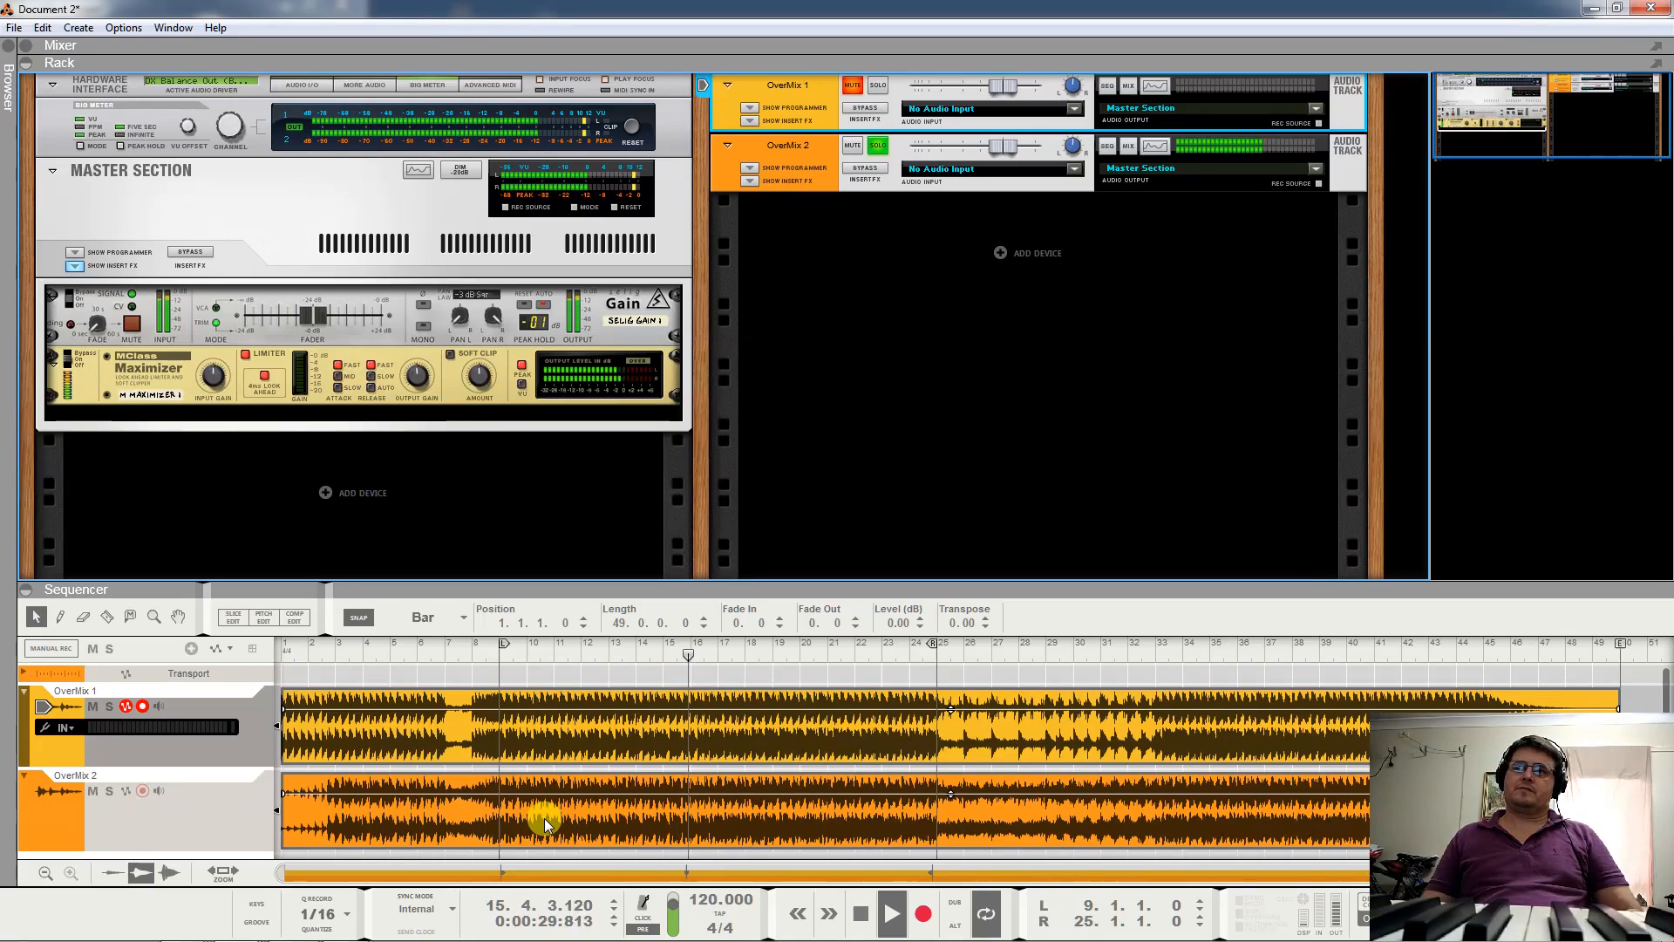
pyautogui.press('space')
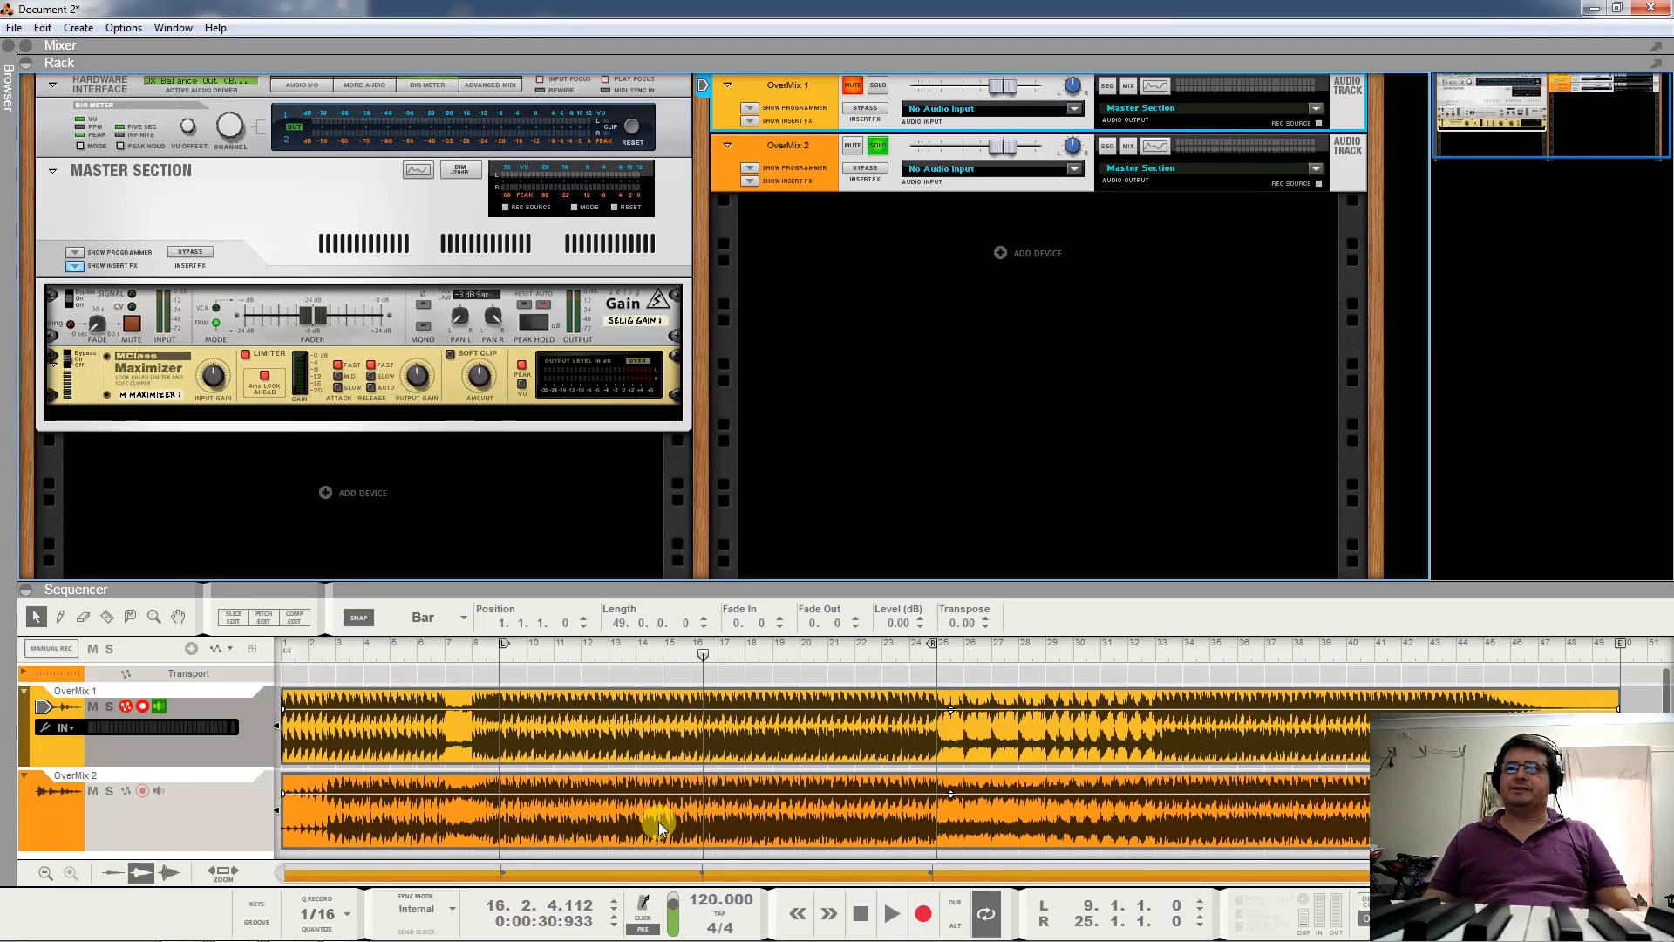
# Resume playback with OverMix 1 soloed and swap the solo to OverMix 2 while playing to compare the mixes.
pyautogui.click(879, 86)
pyautogui.press('space')
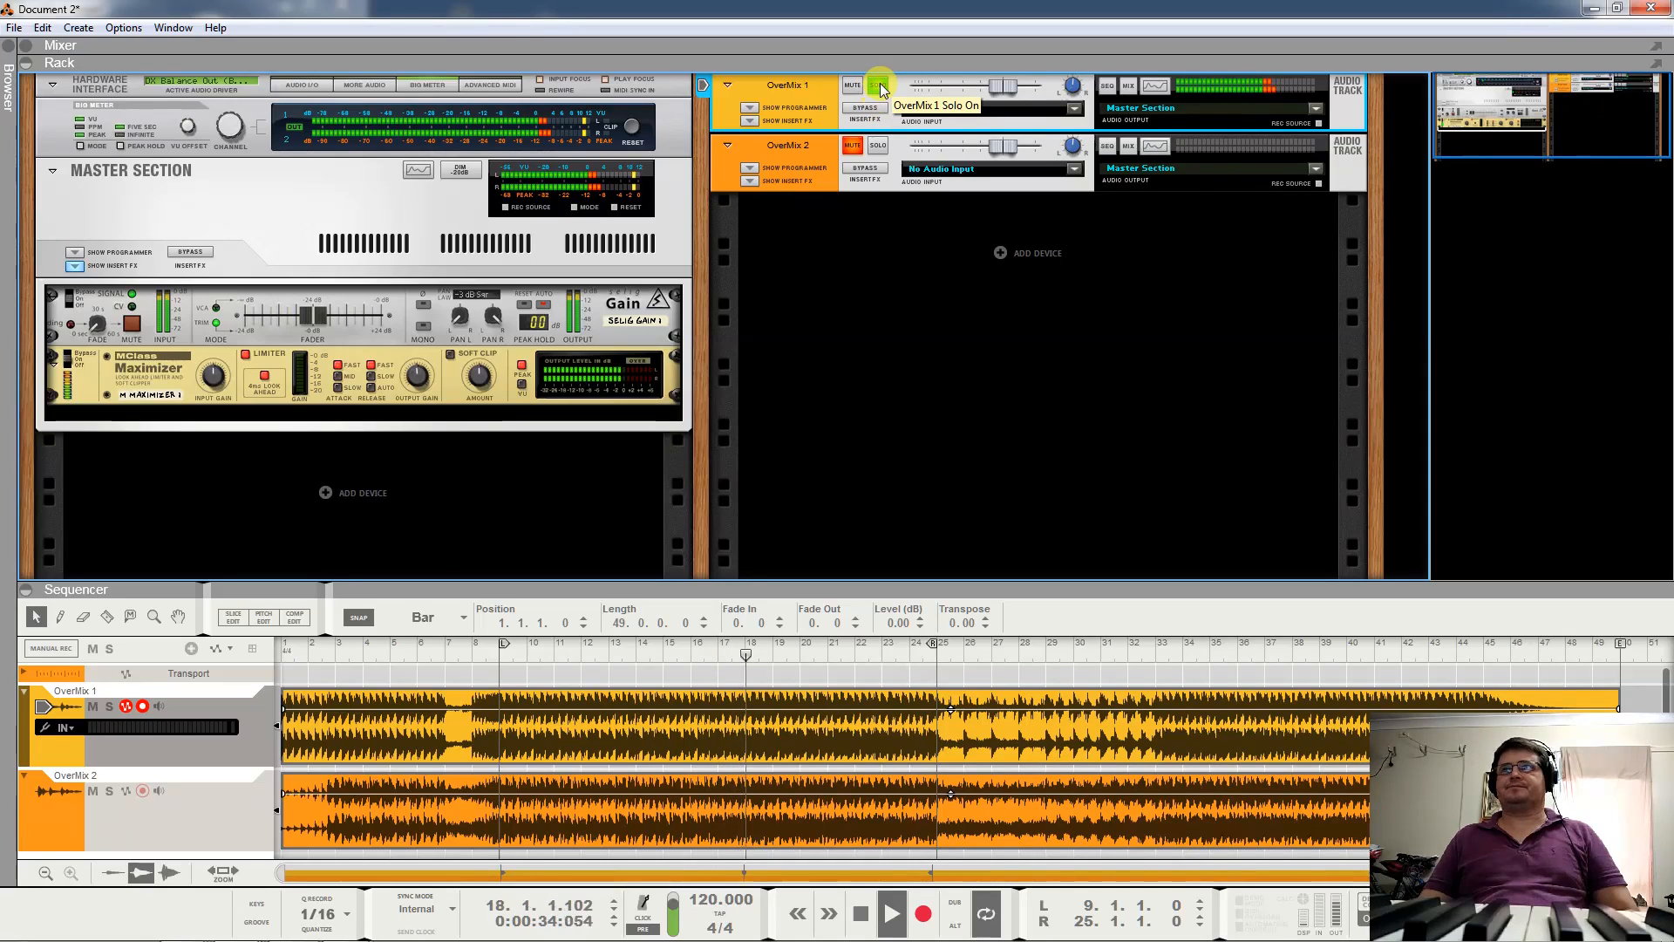
pyautogui.click(878, 146)
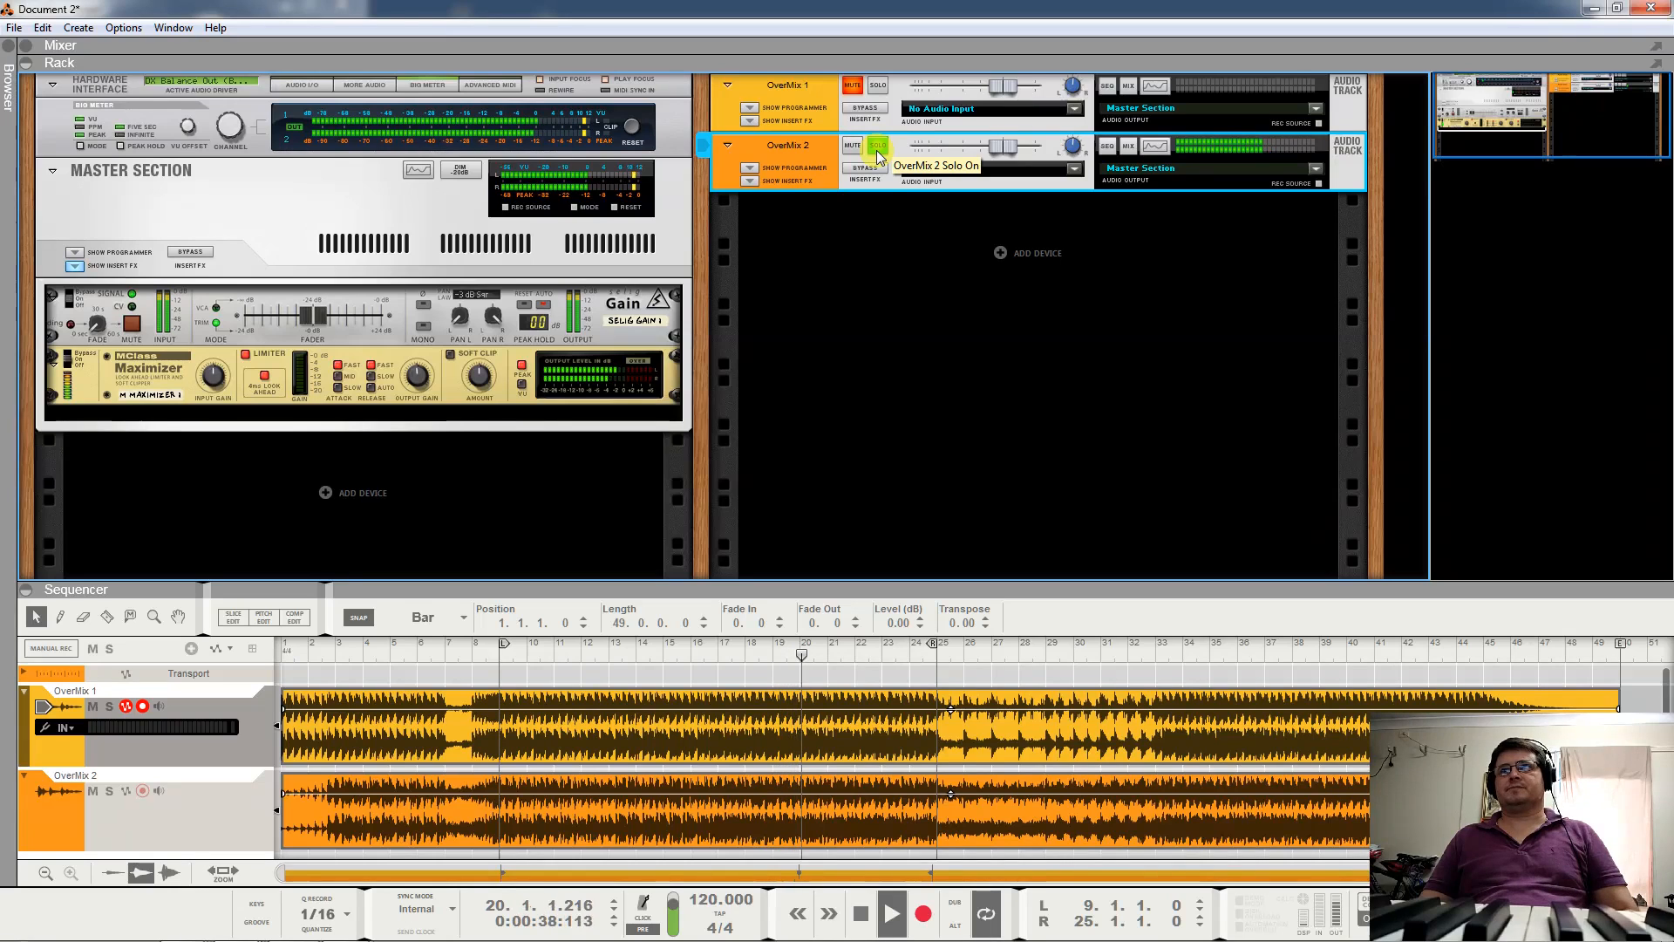
# Swap the solo from OverMix 2 to OverMix 1 and listen to a short passage from bar 20.
pyautogui.press('space')
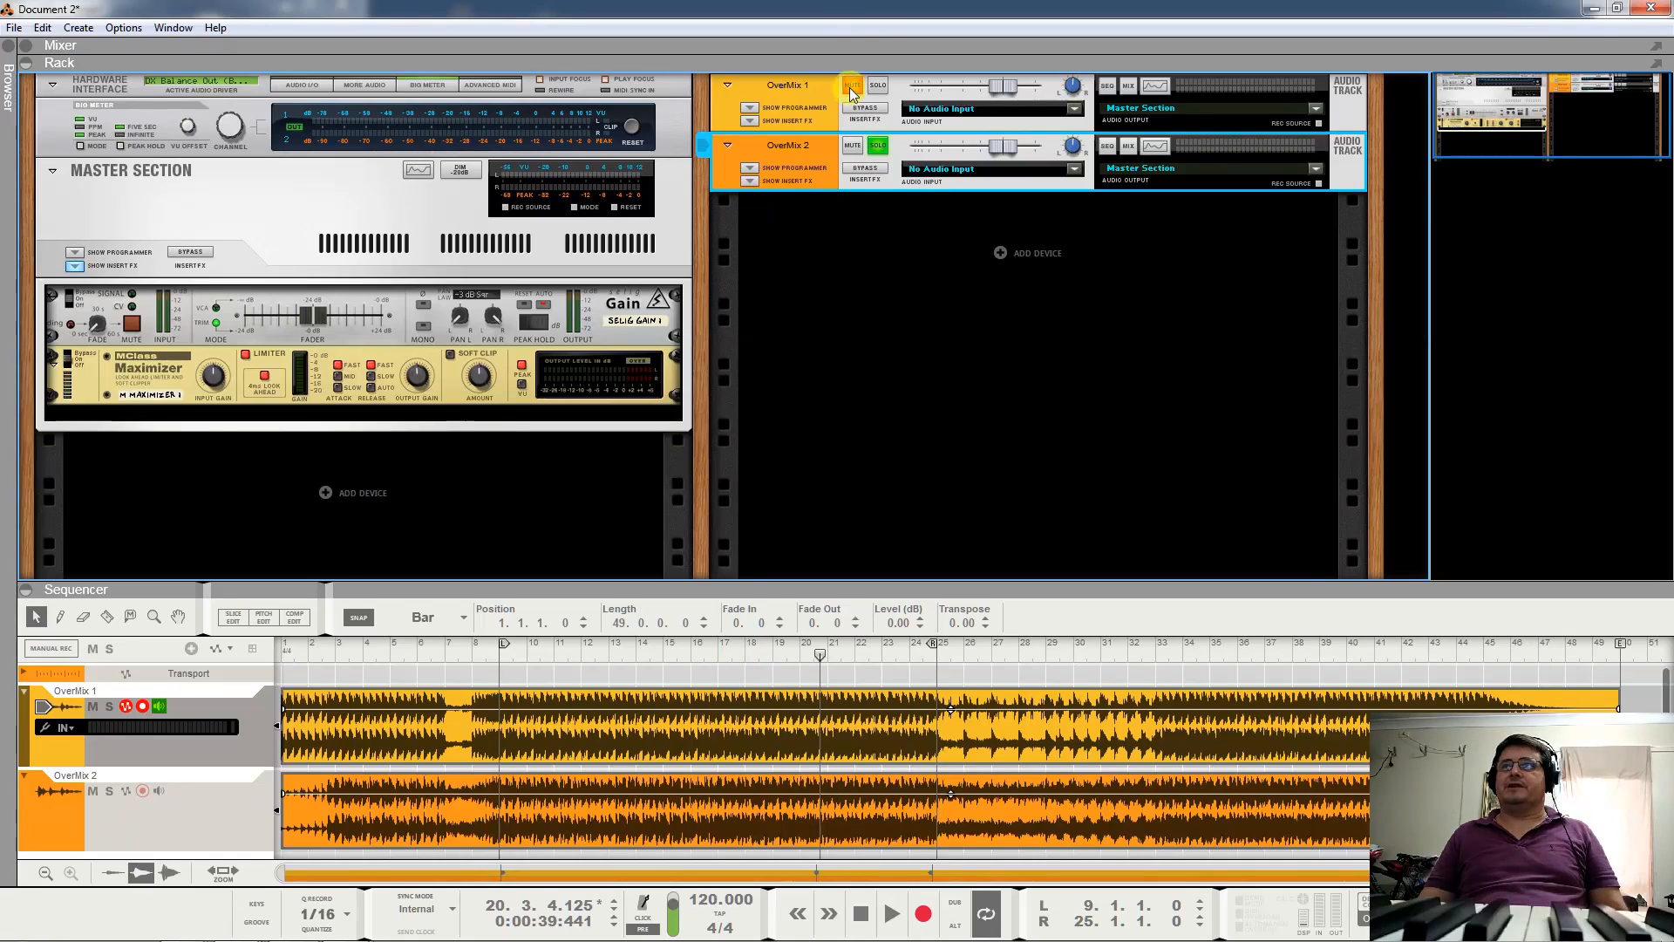
pyautogui.click(878, 146)
pyautogui.click(878, 86)
pyautogui.press('space')
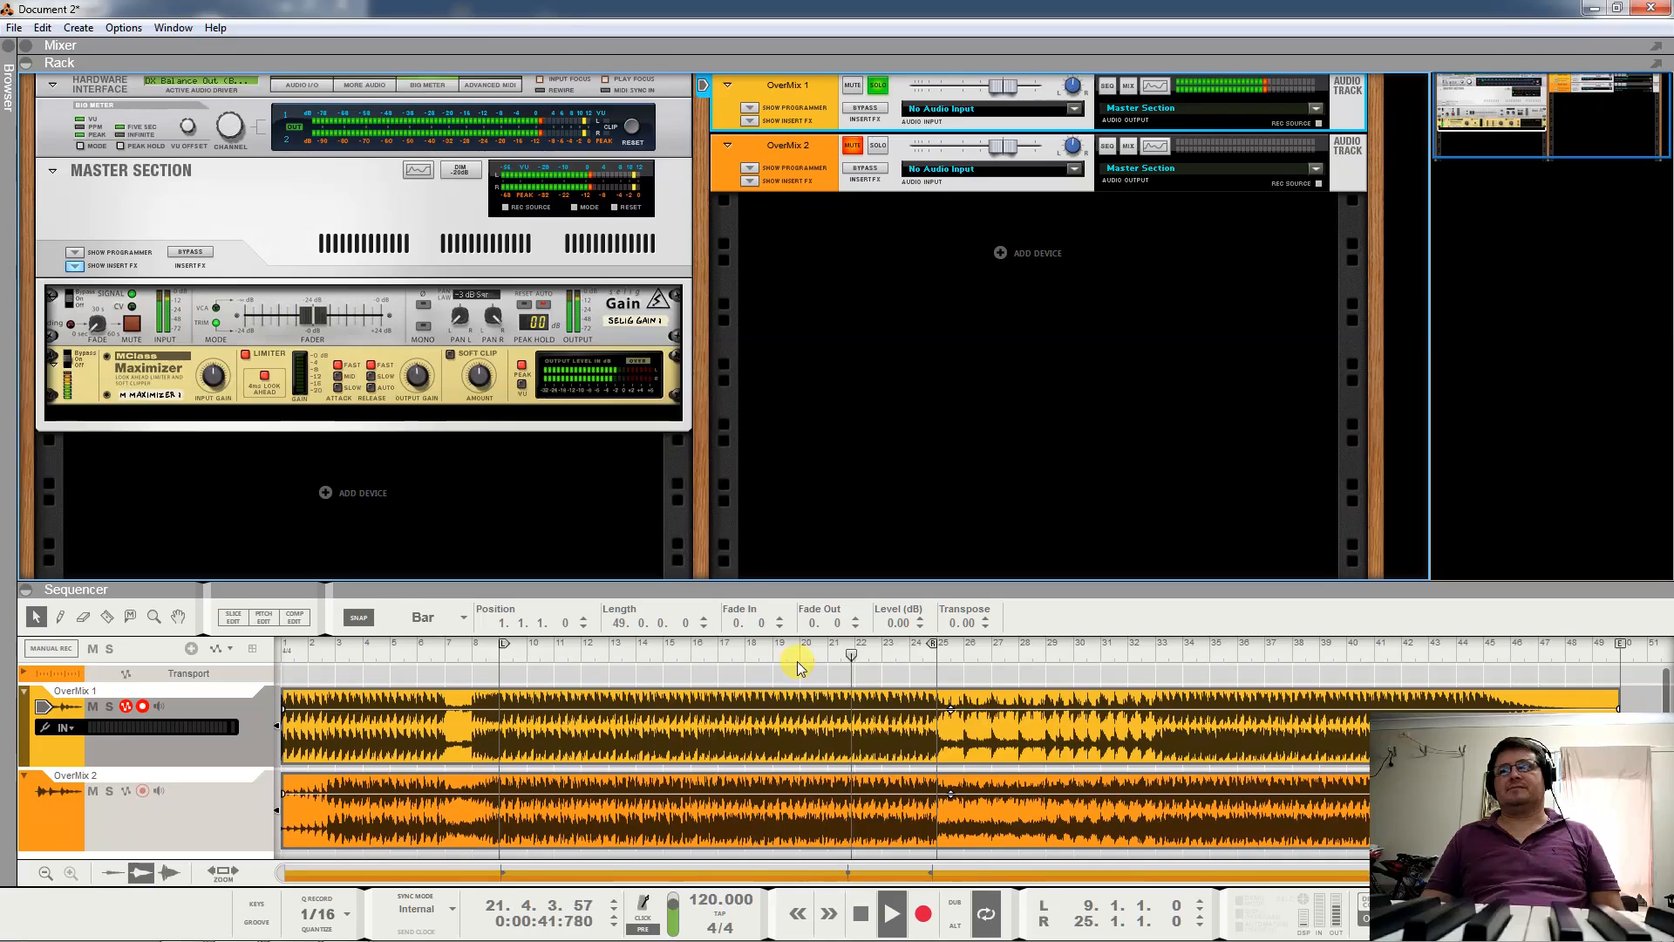
pyautogui.press('space')
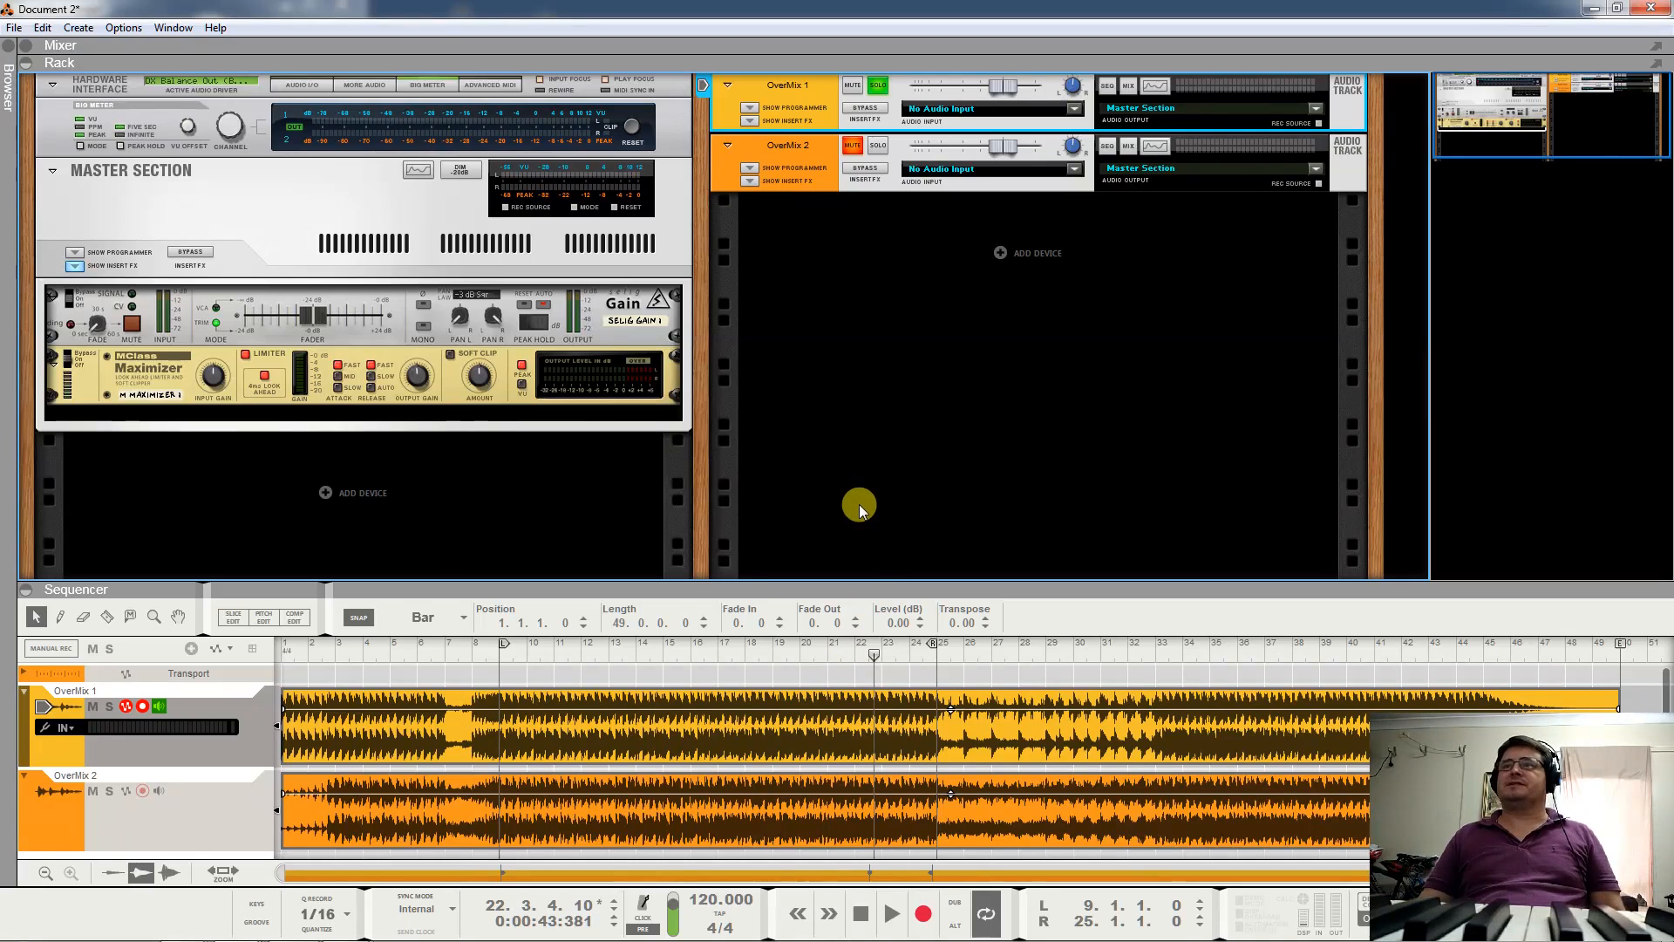
# Return the solo to OverMix 2 and listen to a short passage from bar 22.
pyautogui.click(877, 85)
pyautogui.click(877, 145)
pyautogui.press('space')
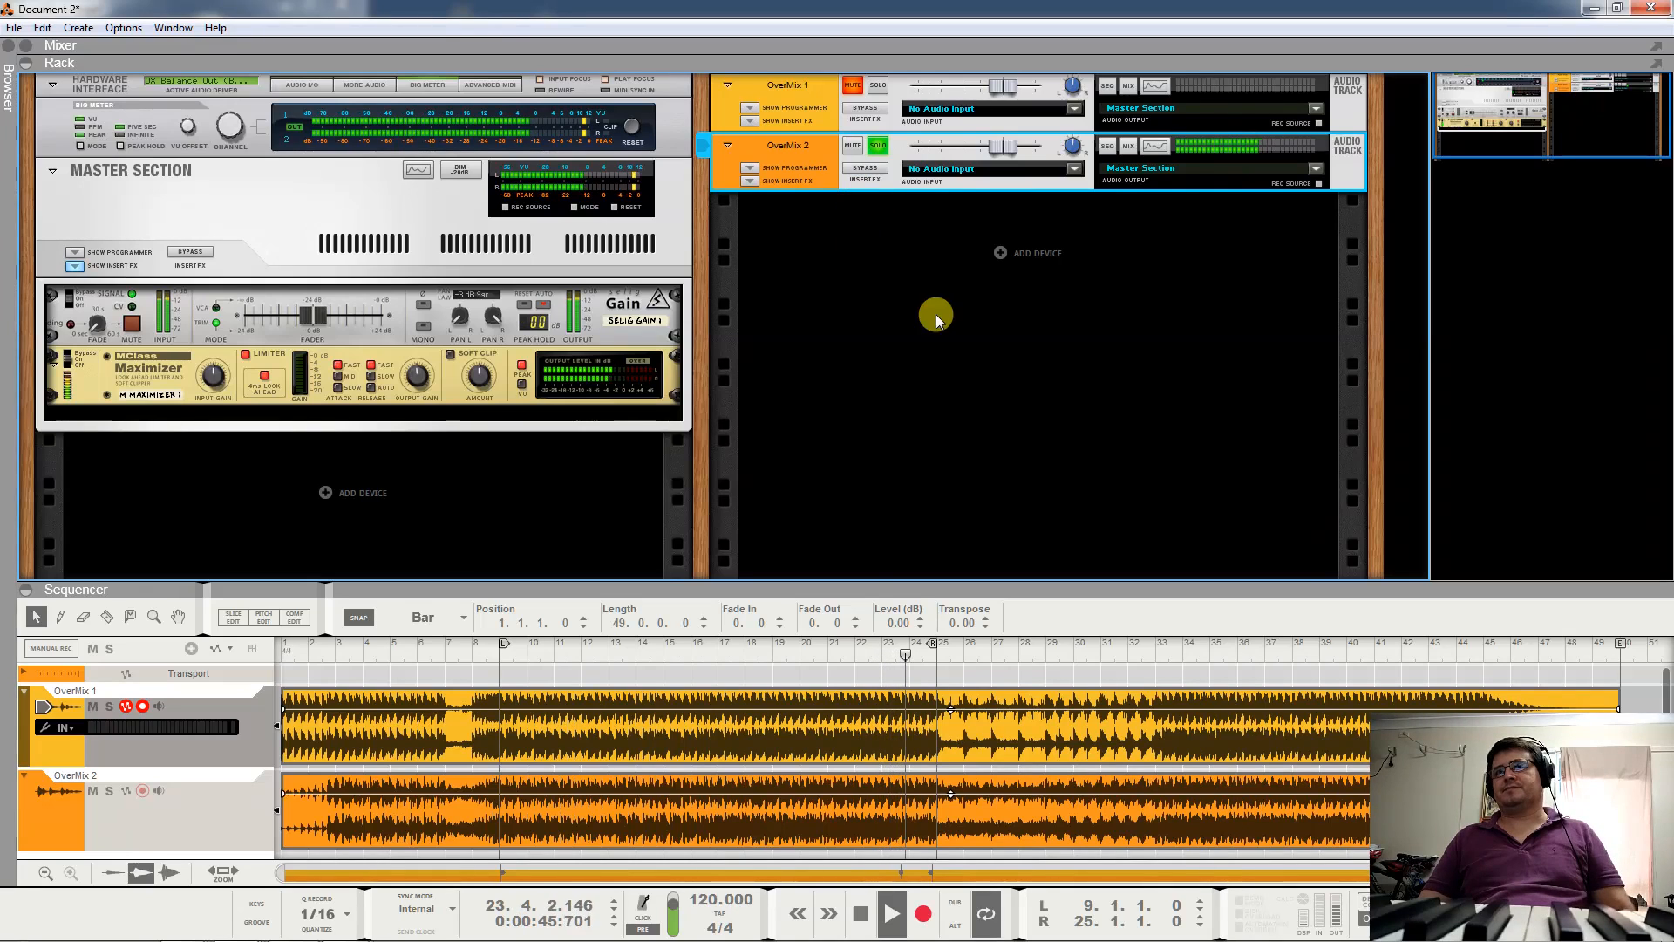
pyautogui.press('space')
# Pan OverMix 1 hard left to -100 and OverMix 2 hard right, and clear mute and solo on both tracks.
pyautogui.moveTo(1070, 87); pyautogui.dragTo(1090, 284)
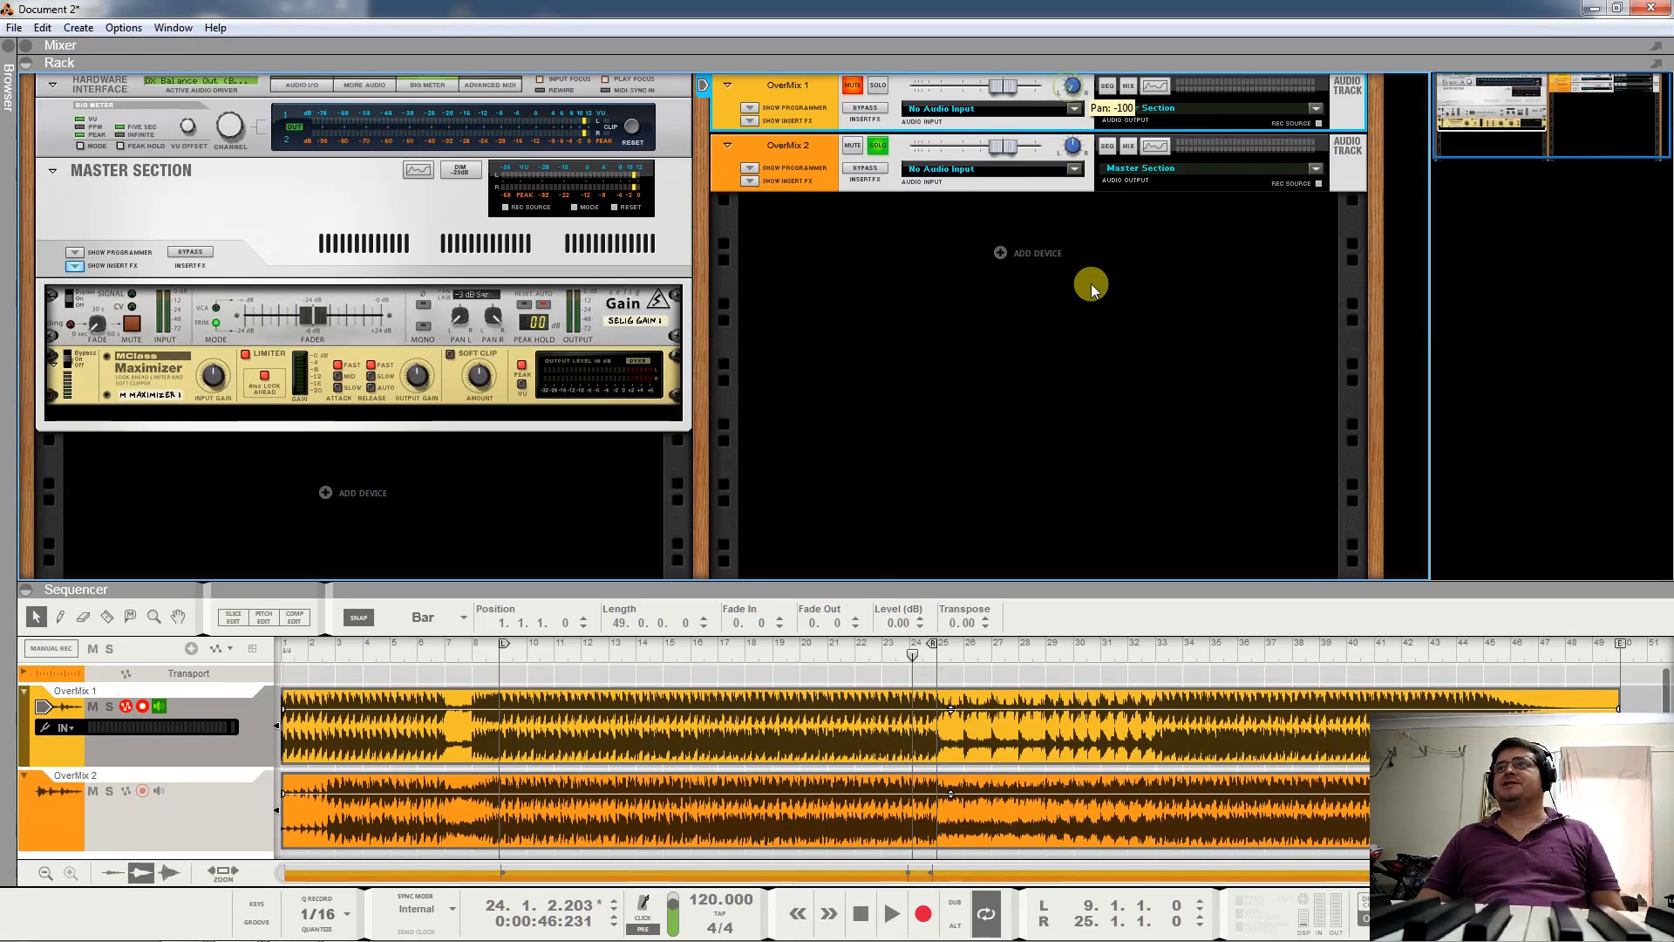
pyautogui.moveTo(1072, 145); pyautogui.dragTo(1072, 41)
pyautogui.click(852, 85)
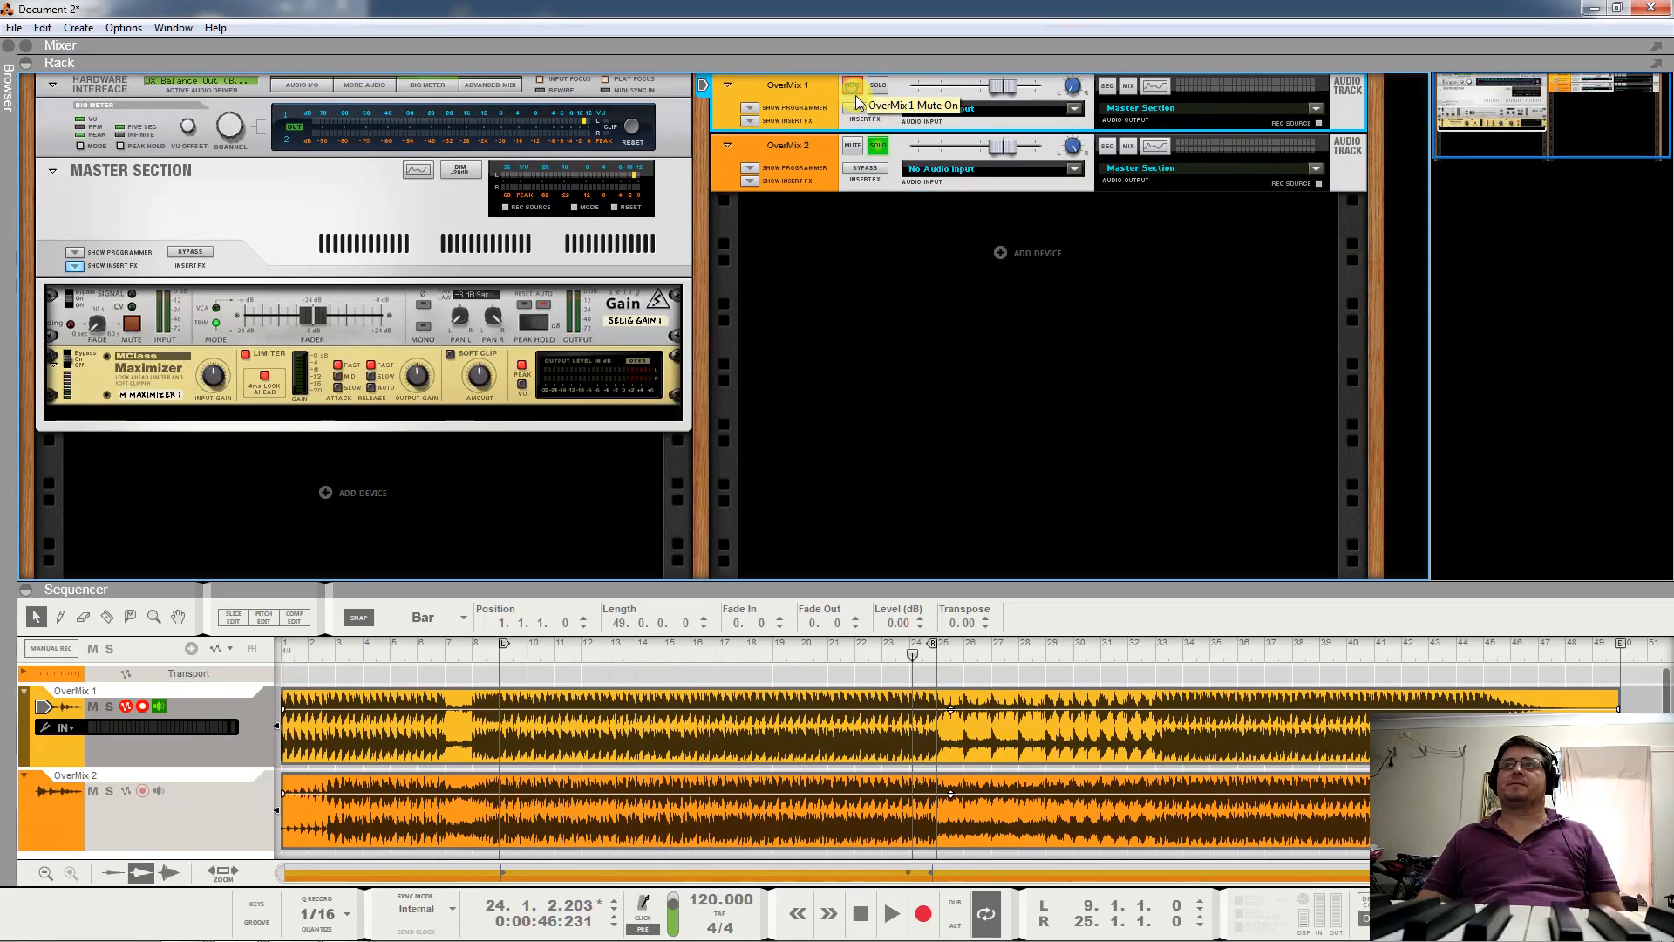
pyautogui.click(852, 146)
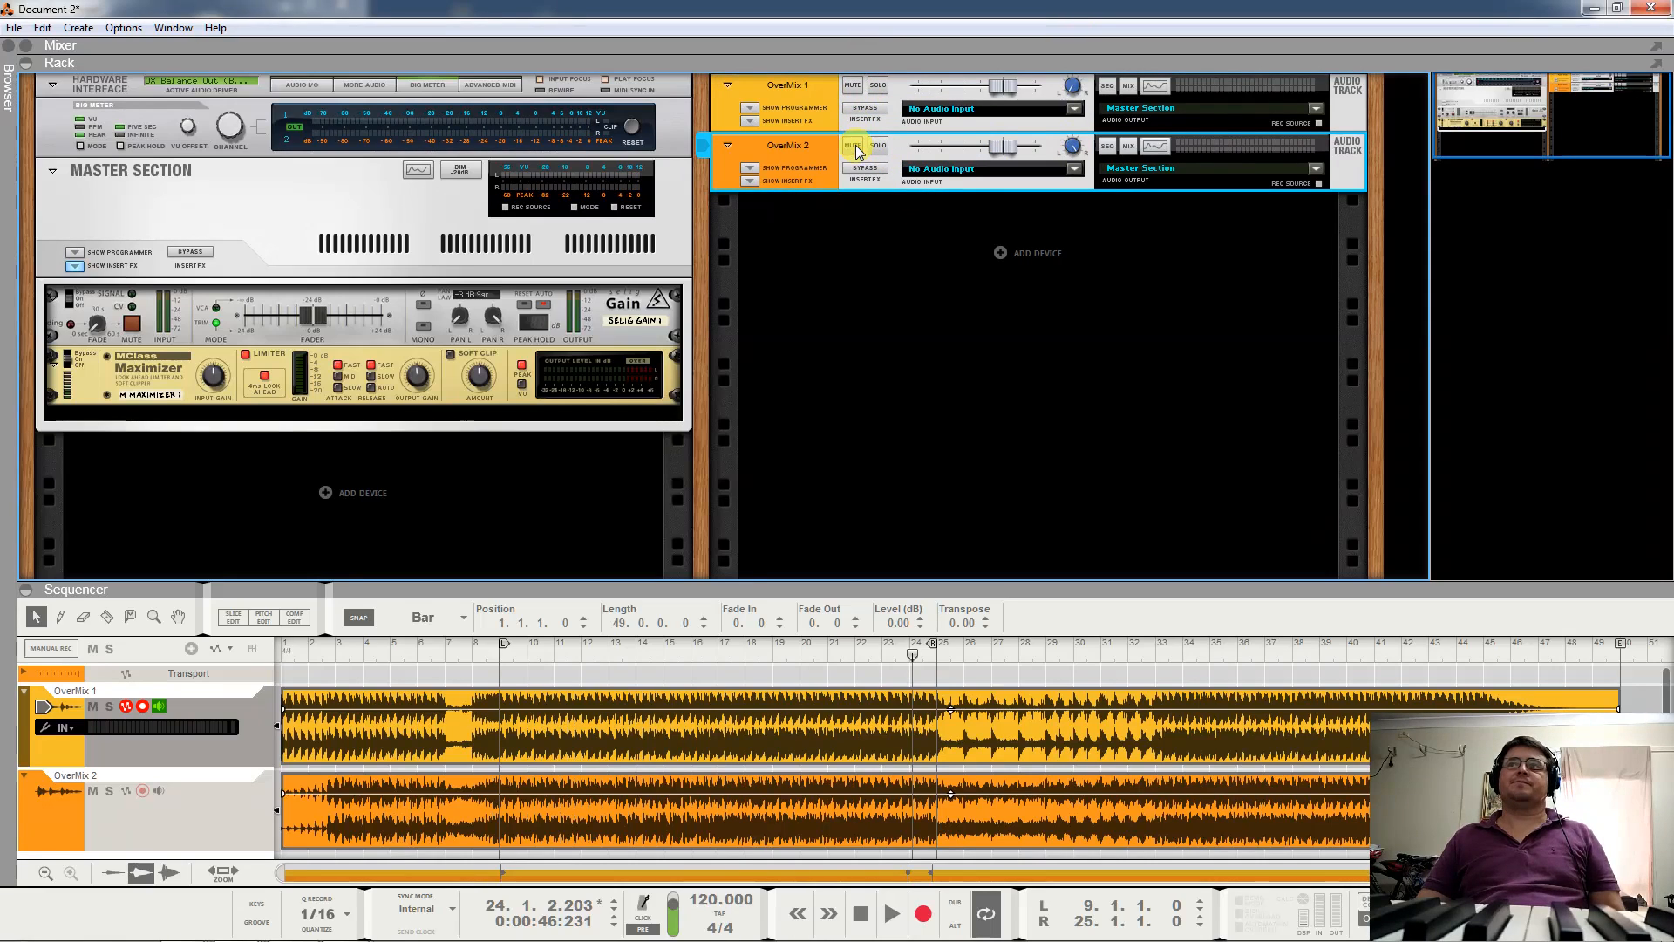
# Lower the master section's Selig Gain trim to -3.6 dB and play both tracks in two passages, comparing their levels on the Big Meter.
pyautogui.click(316, 319)
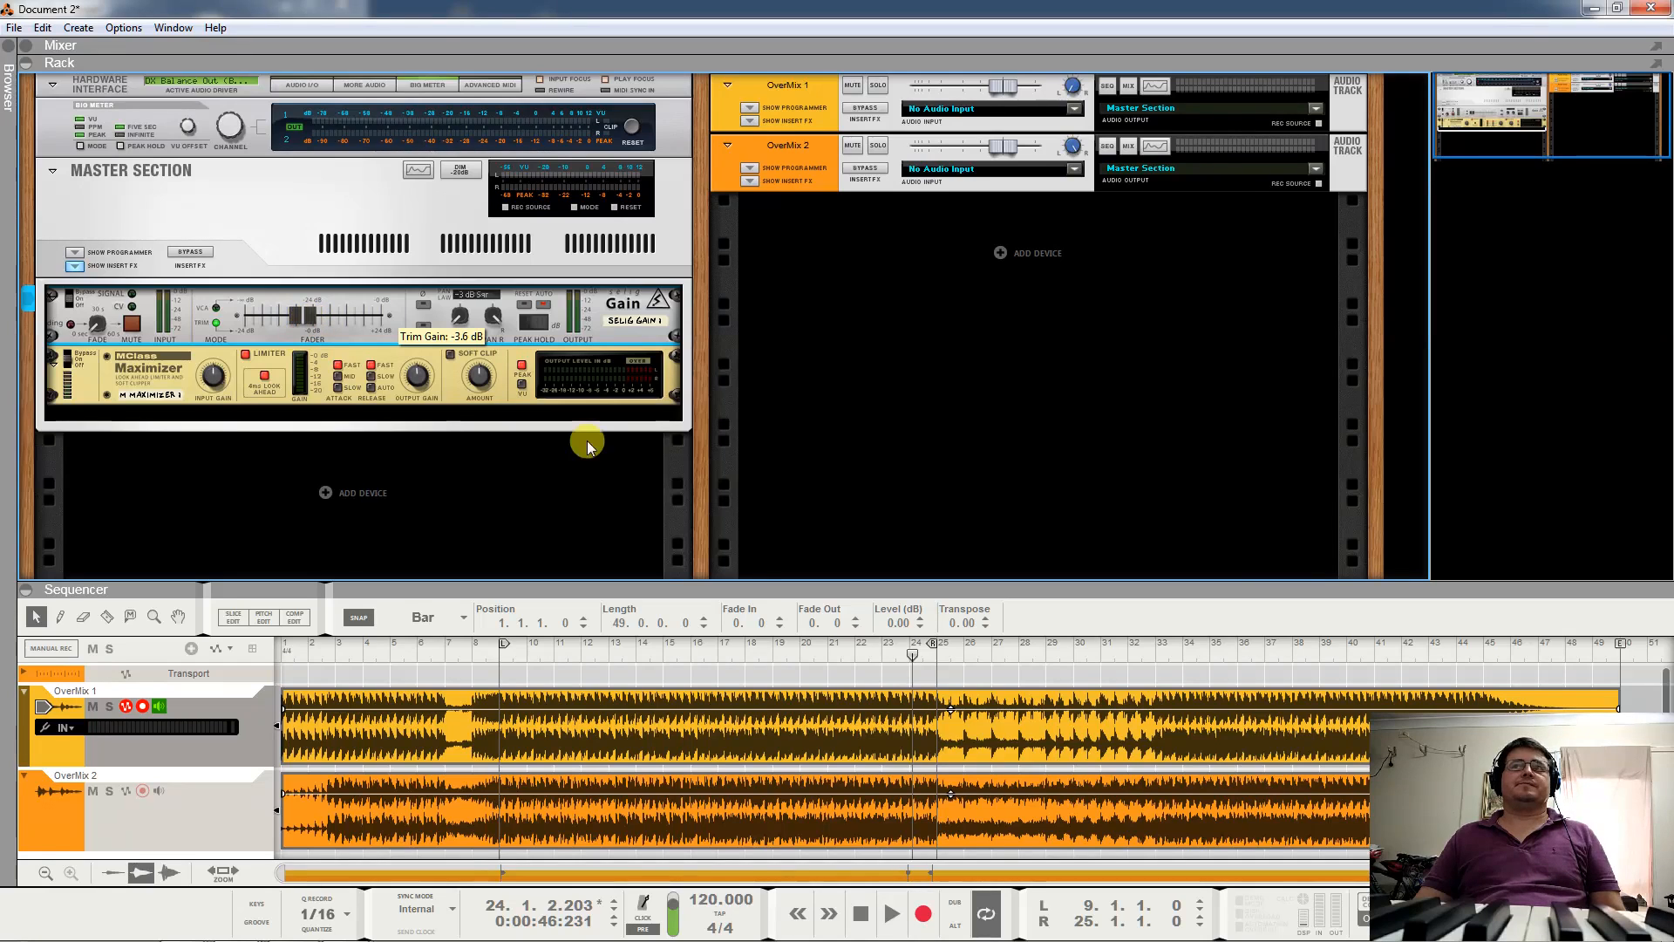
pyautogui.press('space')
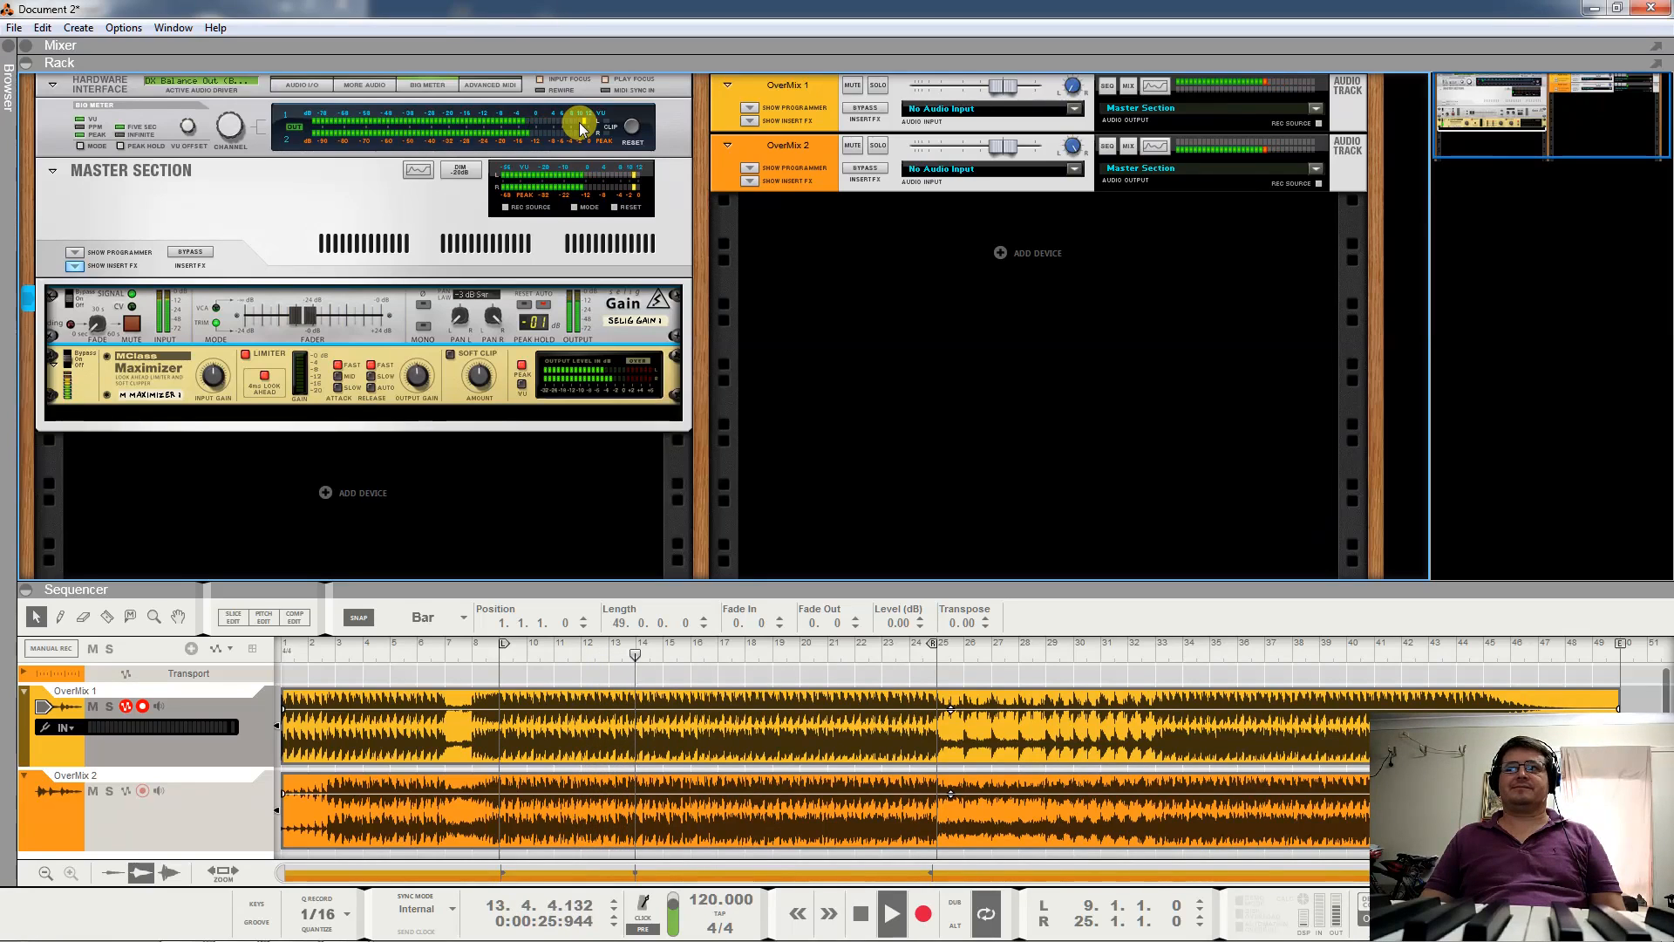
pyautogui.press('space')
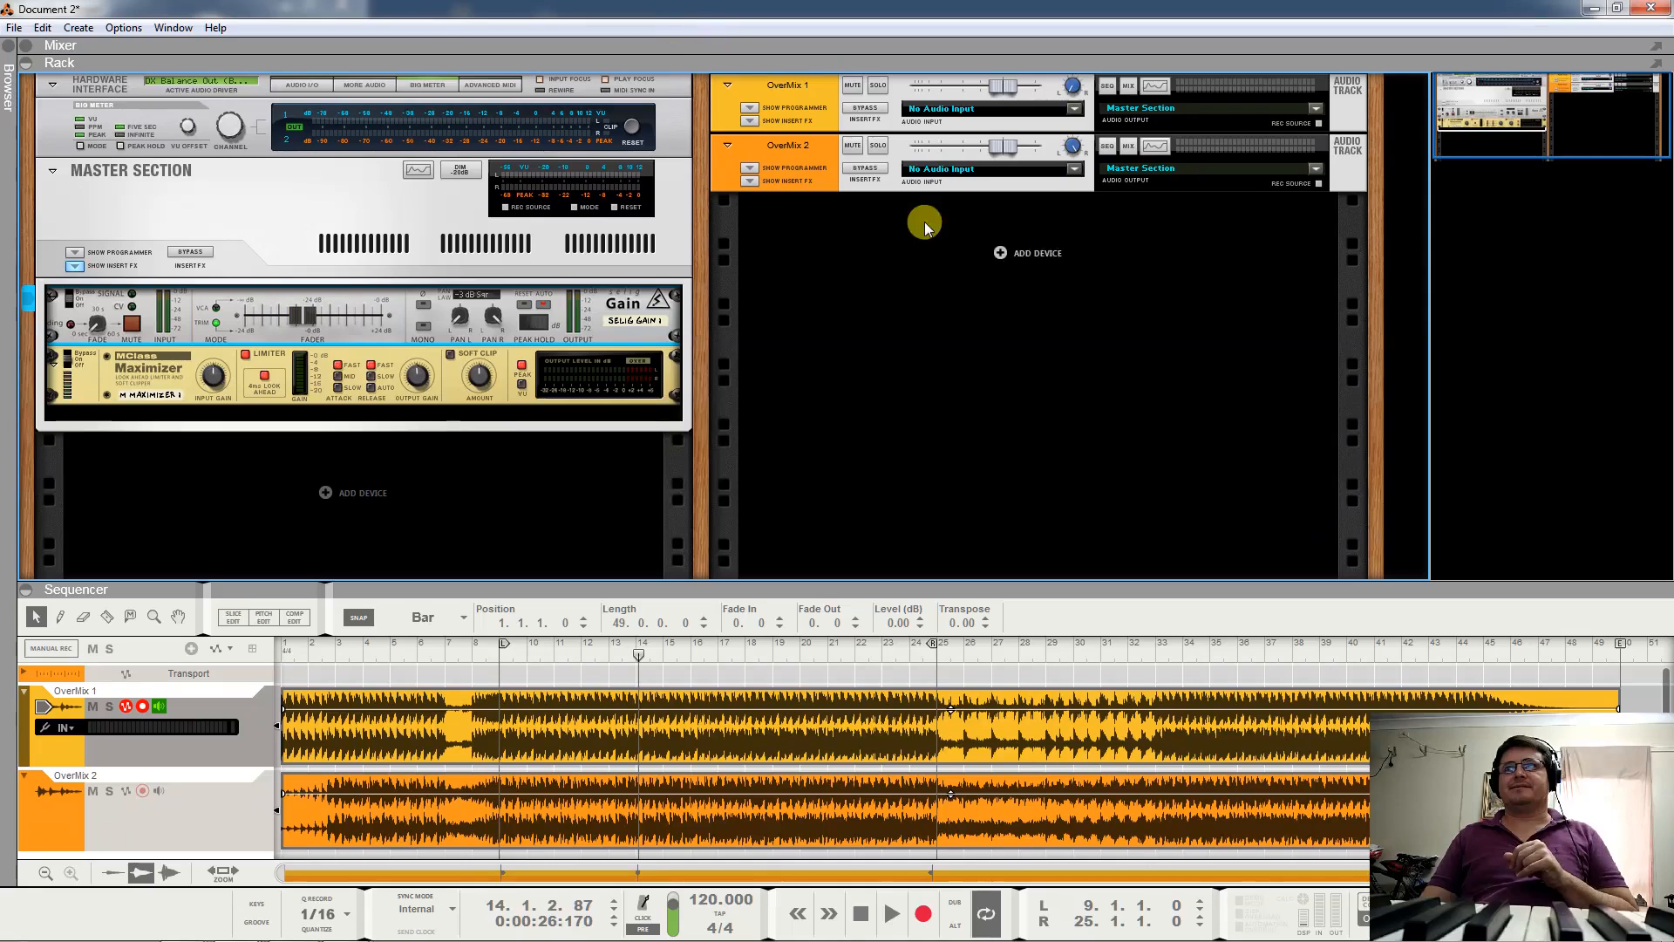
pyautogui.press('space')
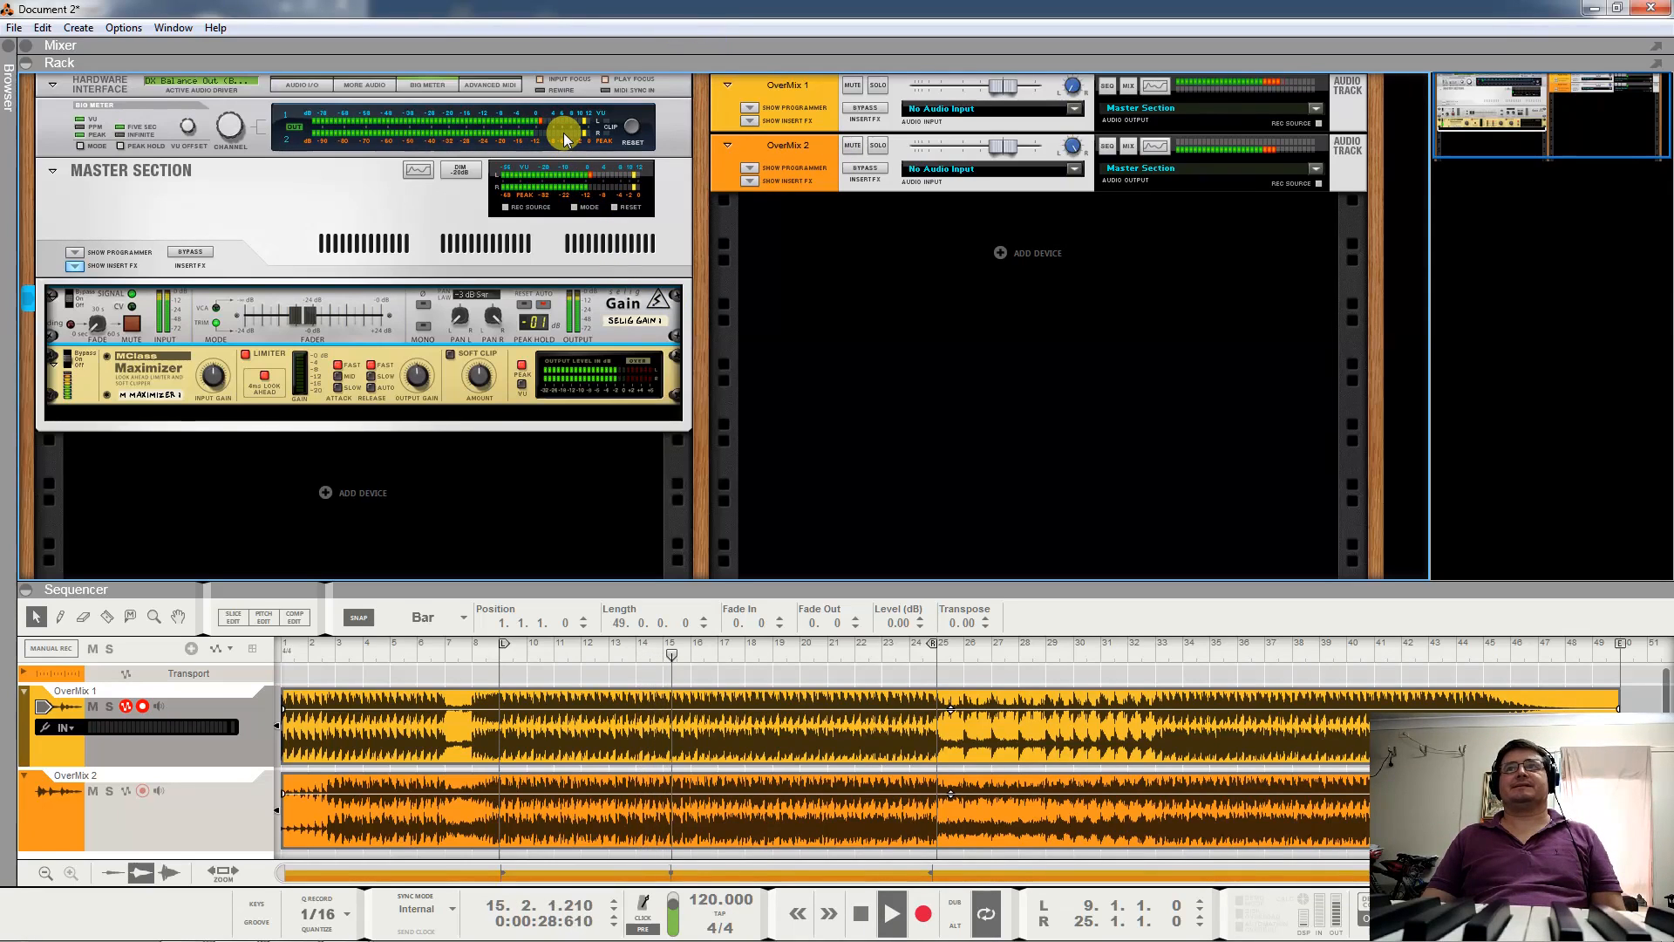
pyautogui.press('space')
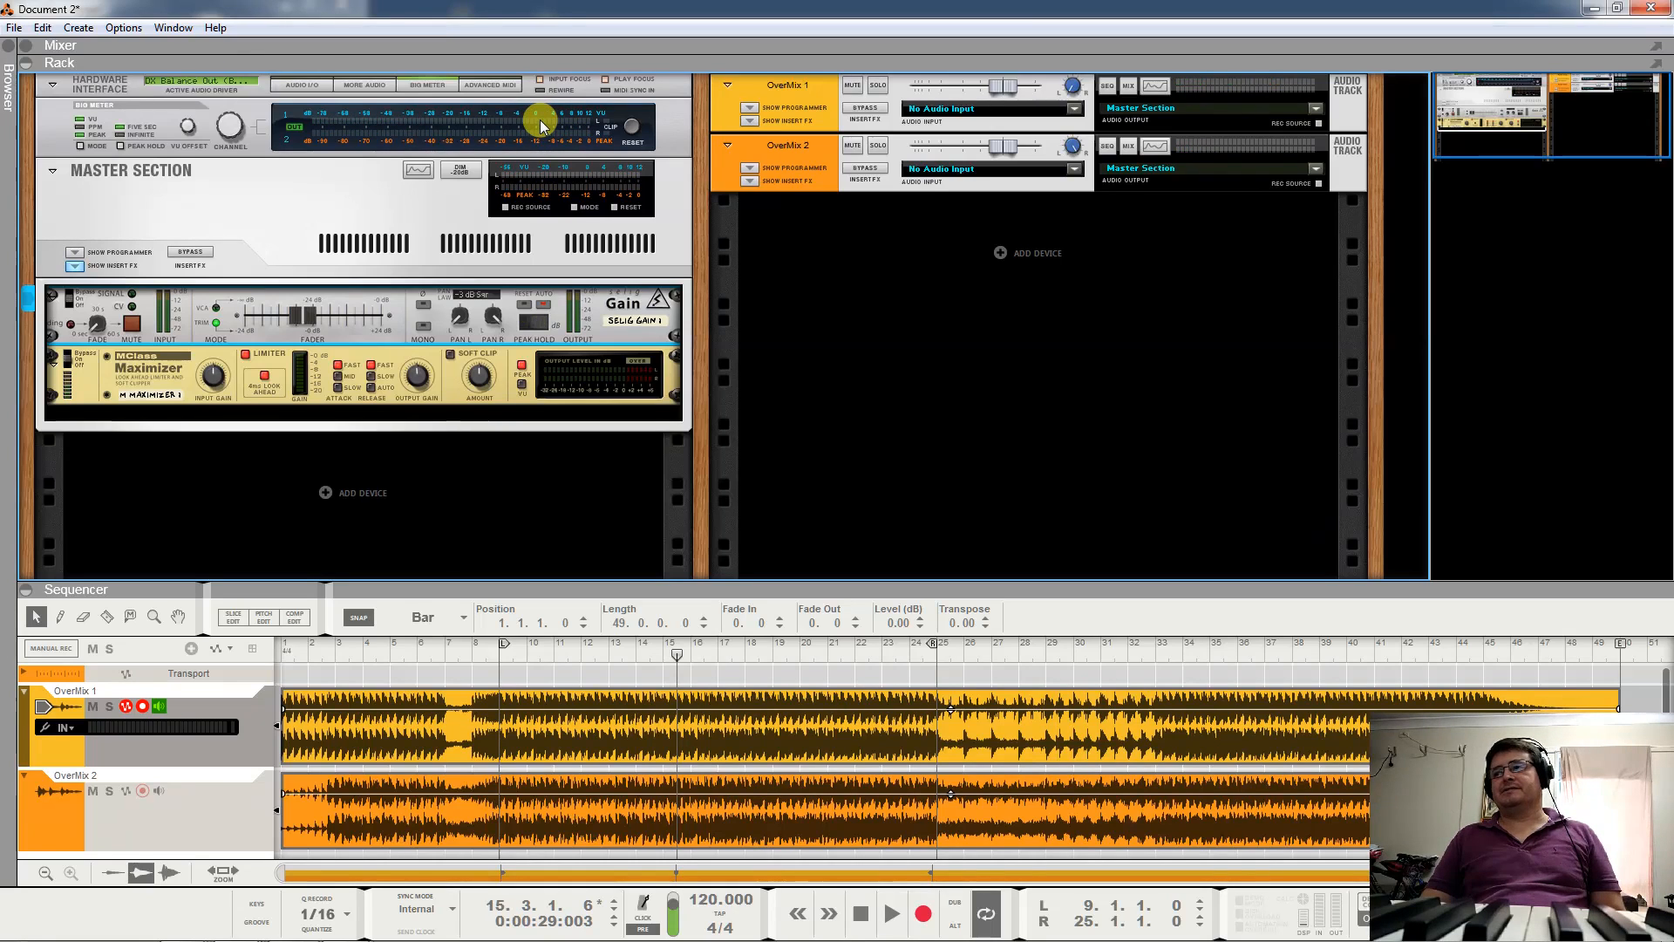
# Recentre both track pans and the master Gain fader, then solo OverMix 2 and play it in two short passages.
pyautogui.click(1085, 97)
pyautogui.click(1074, 148)
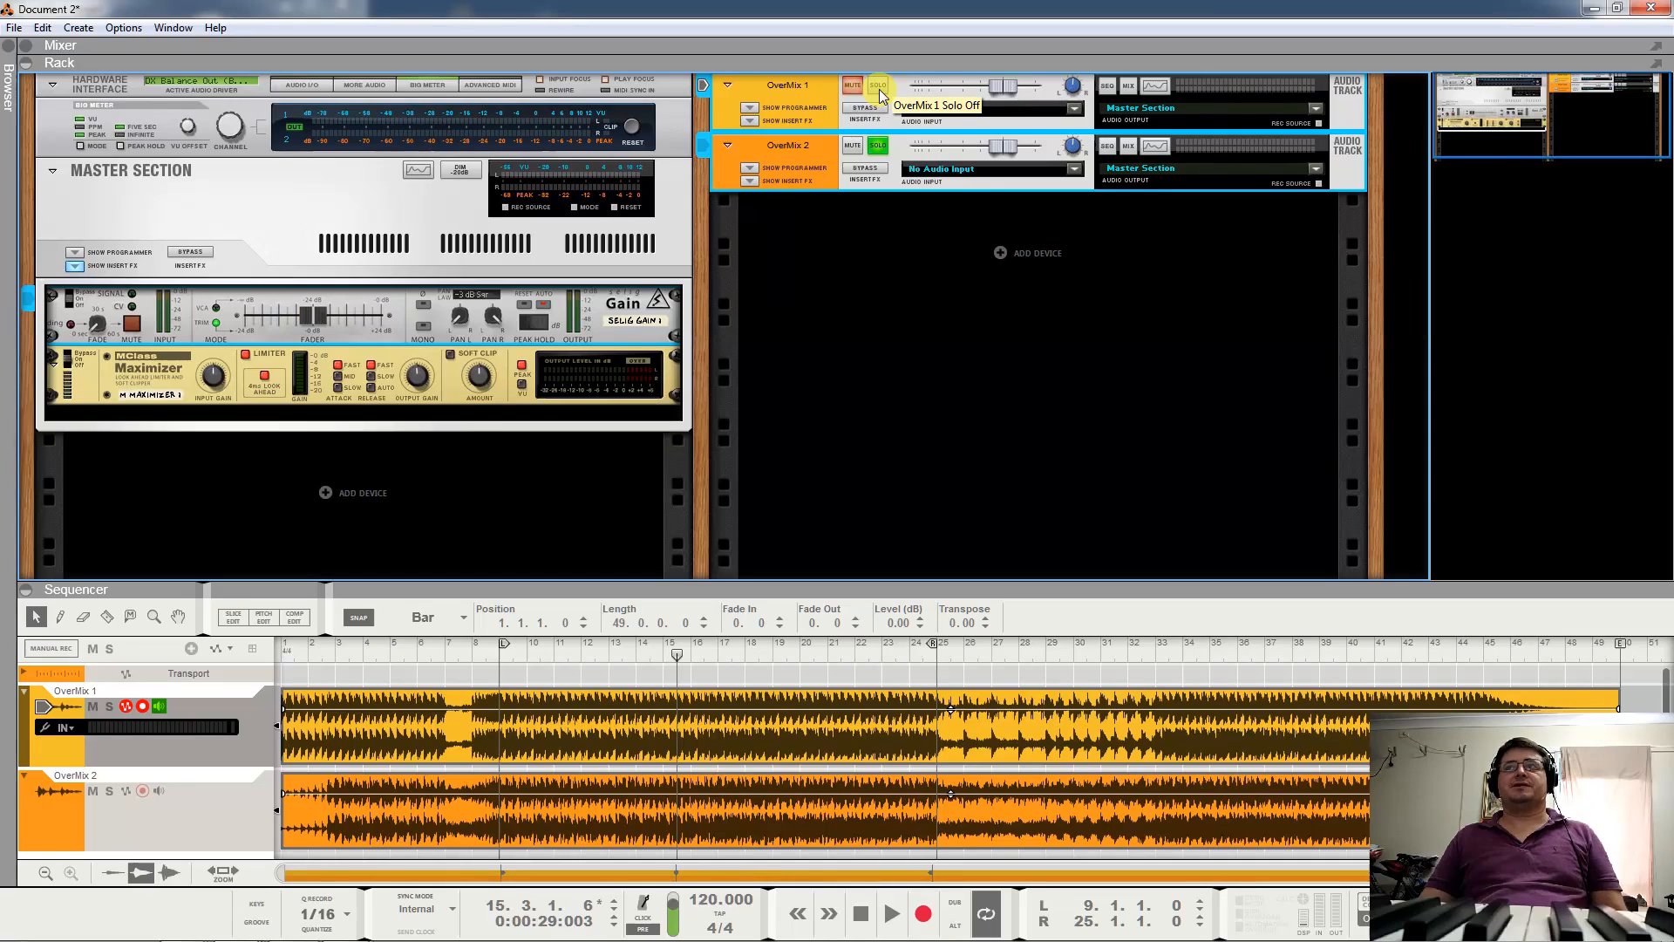
pyautogui.press('space')
pyautogui.press('space')
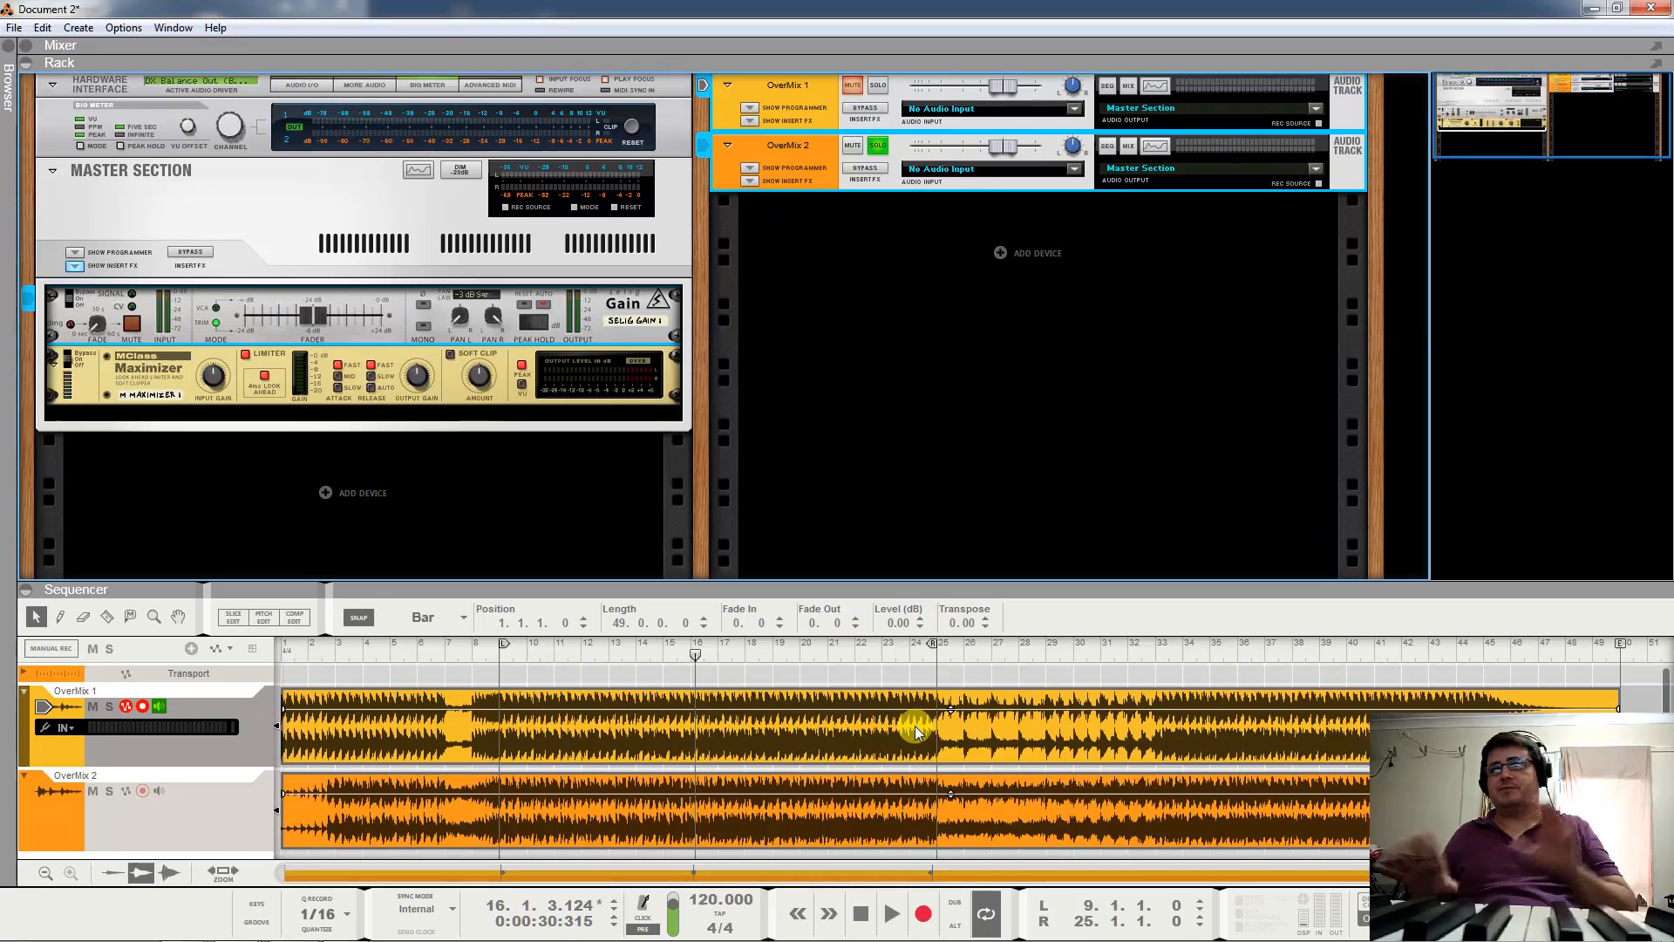
pyautogui.press('space')
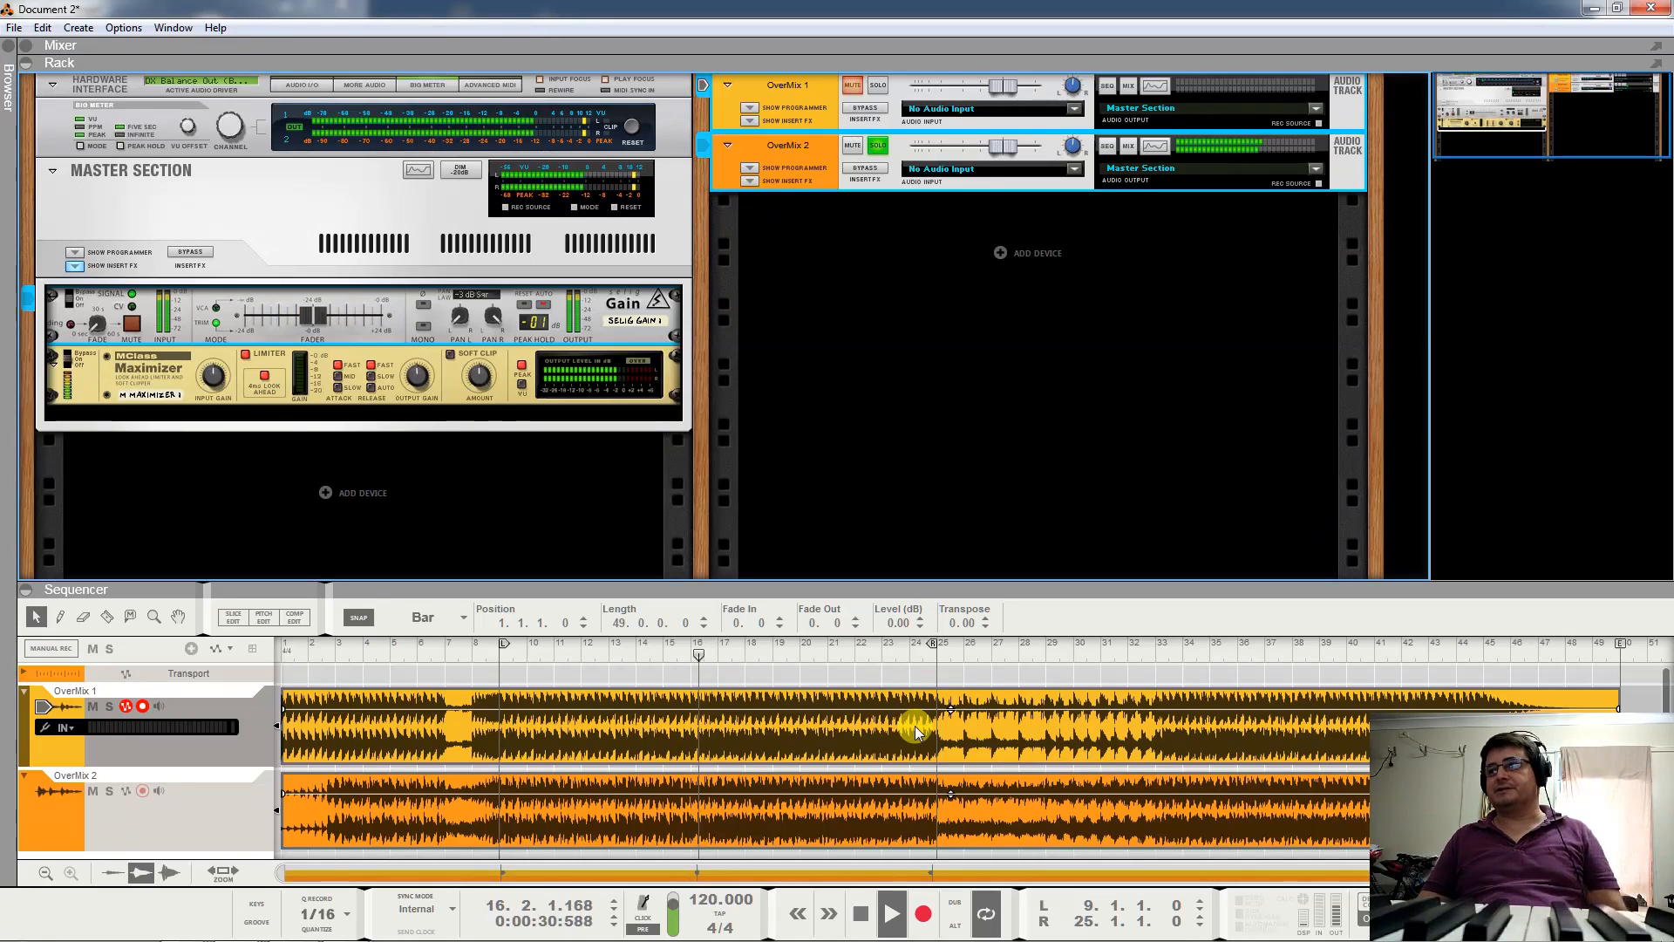
pyautogui.press('space')
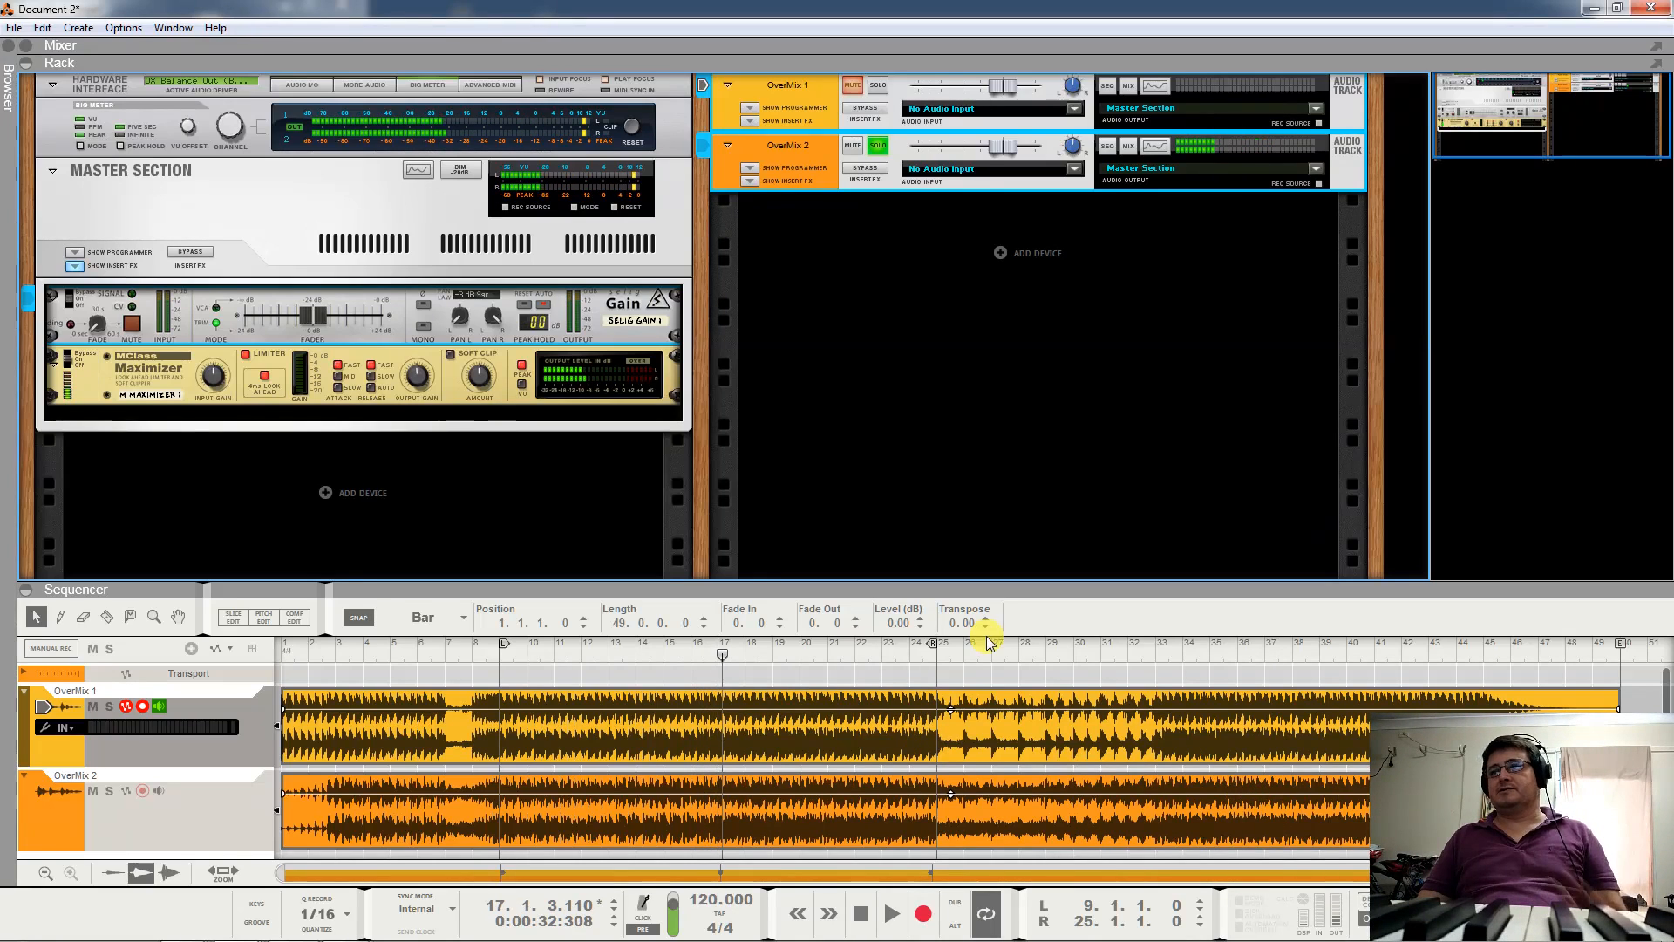
# Turn the loop off and play the soloed OverMix 2 from bar 25.
pyautogui.click(934, 662)
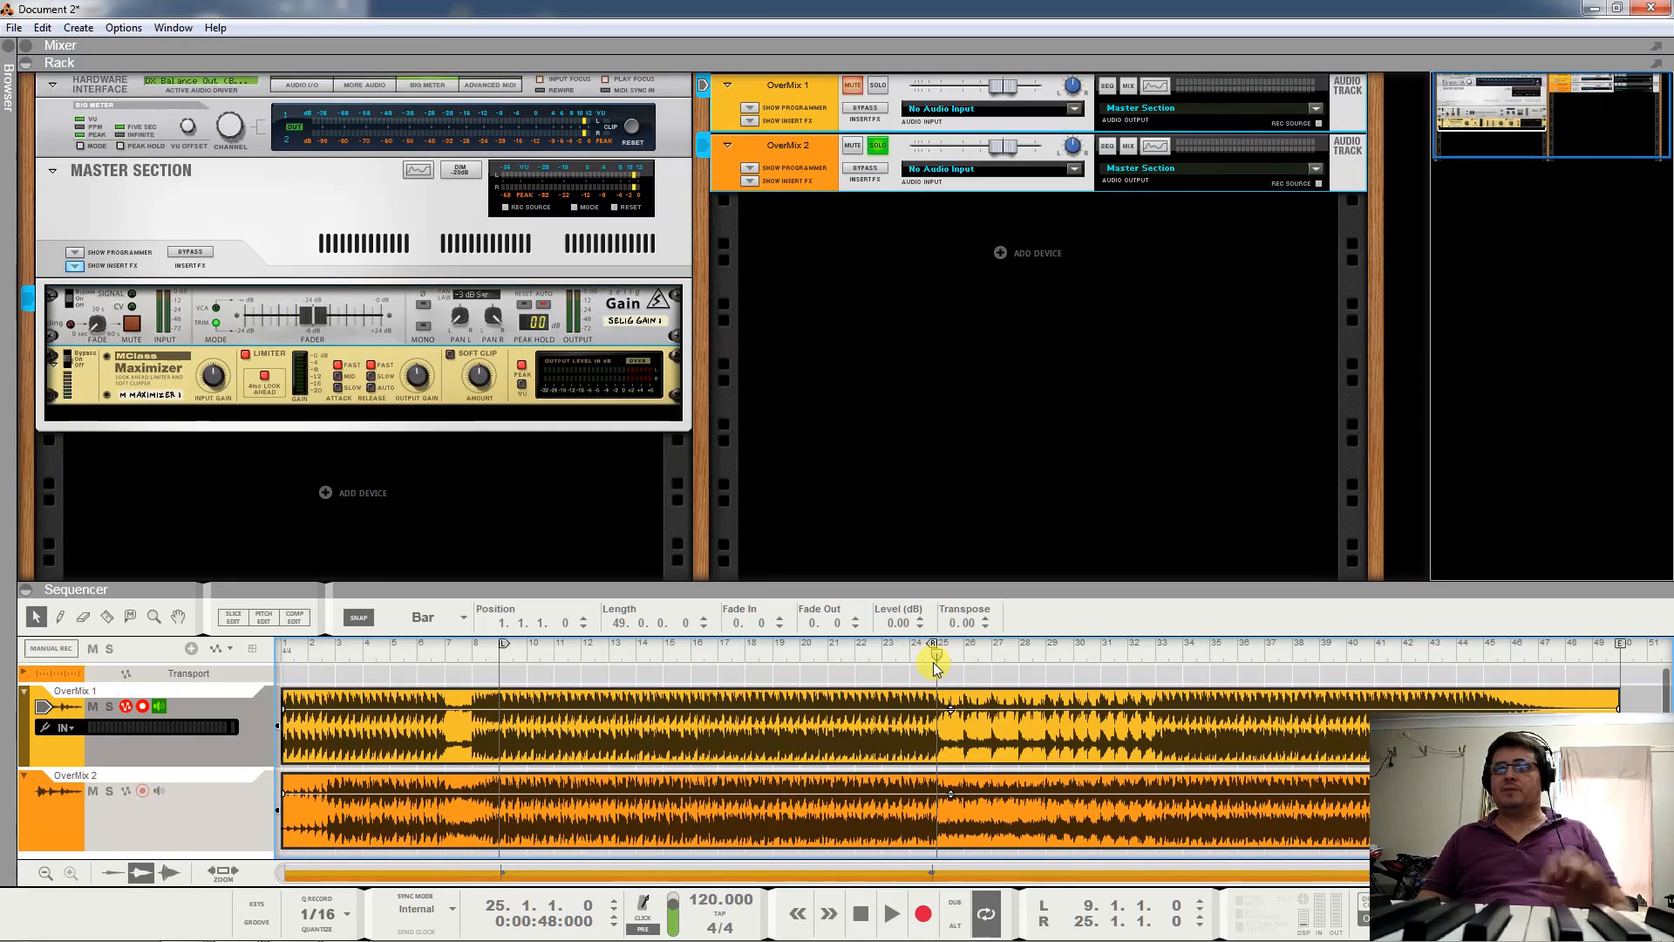
pyautogui.press('space')
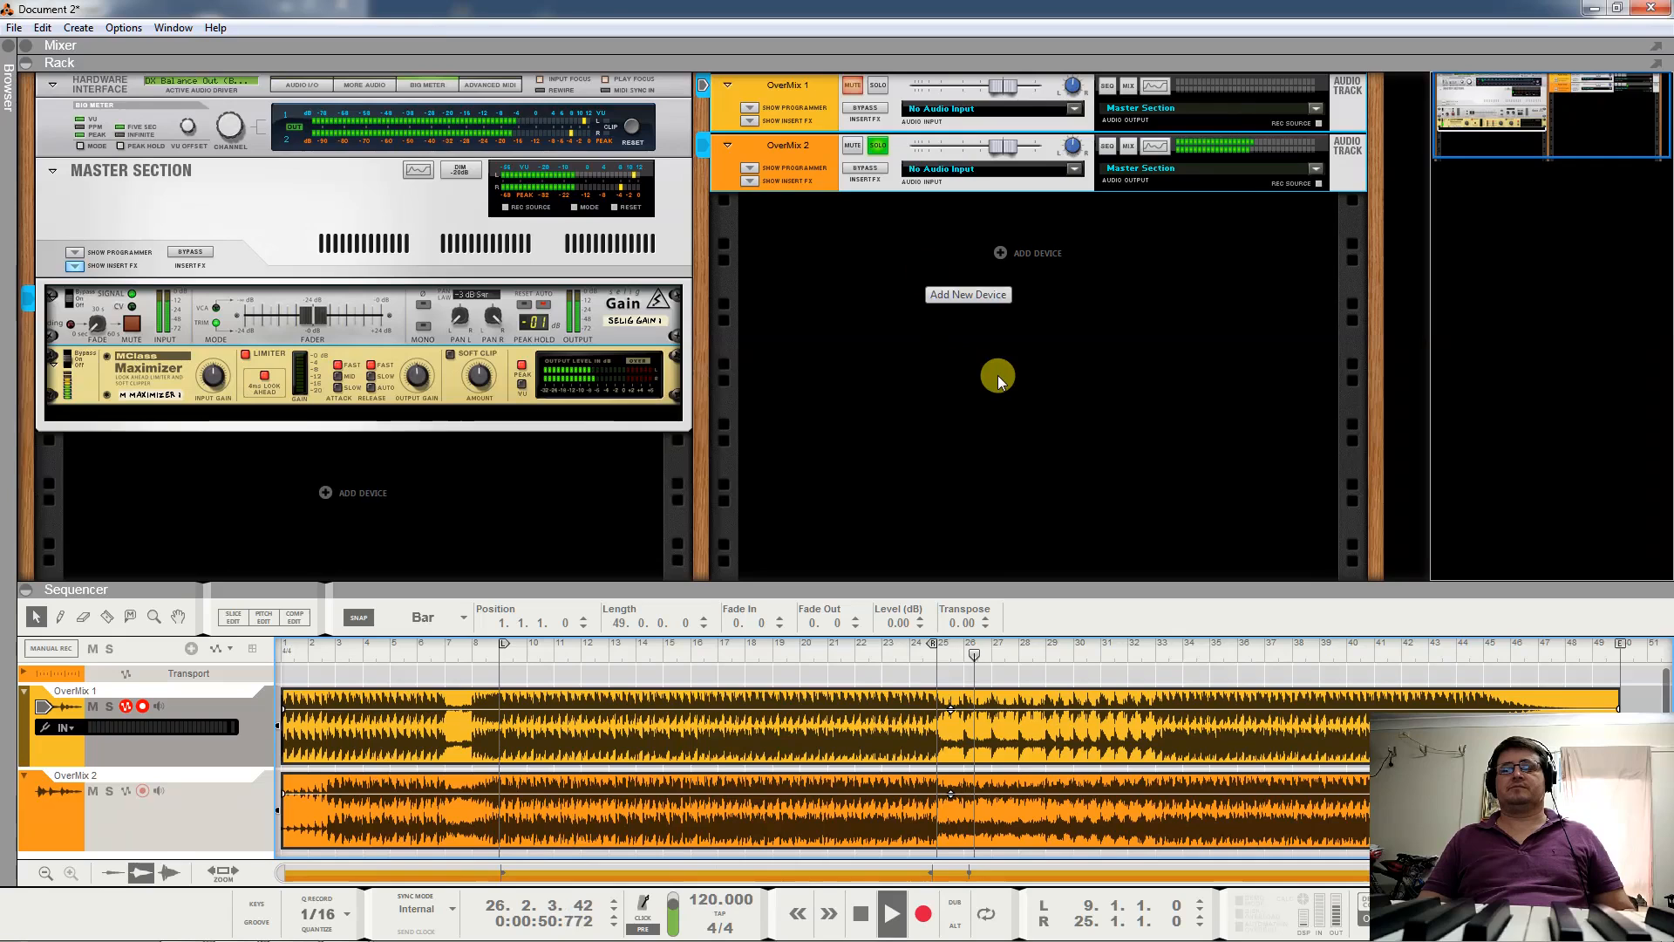
pyautogui.press('space')
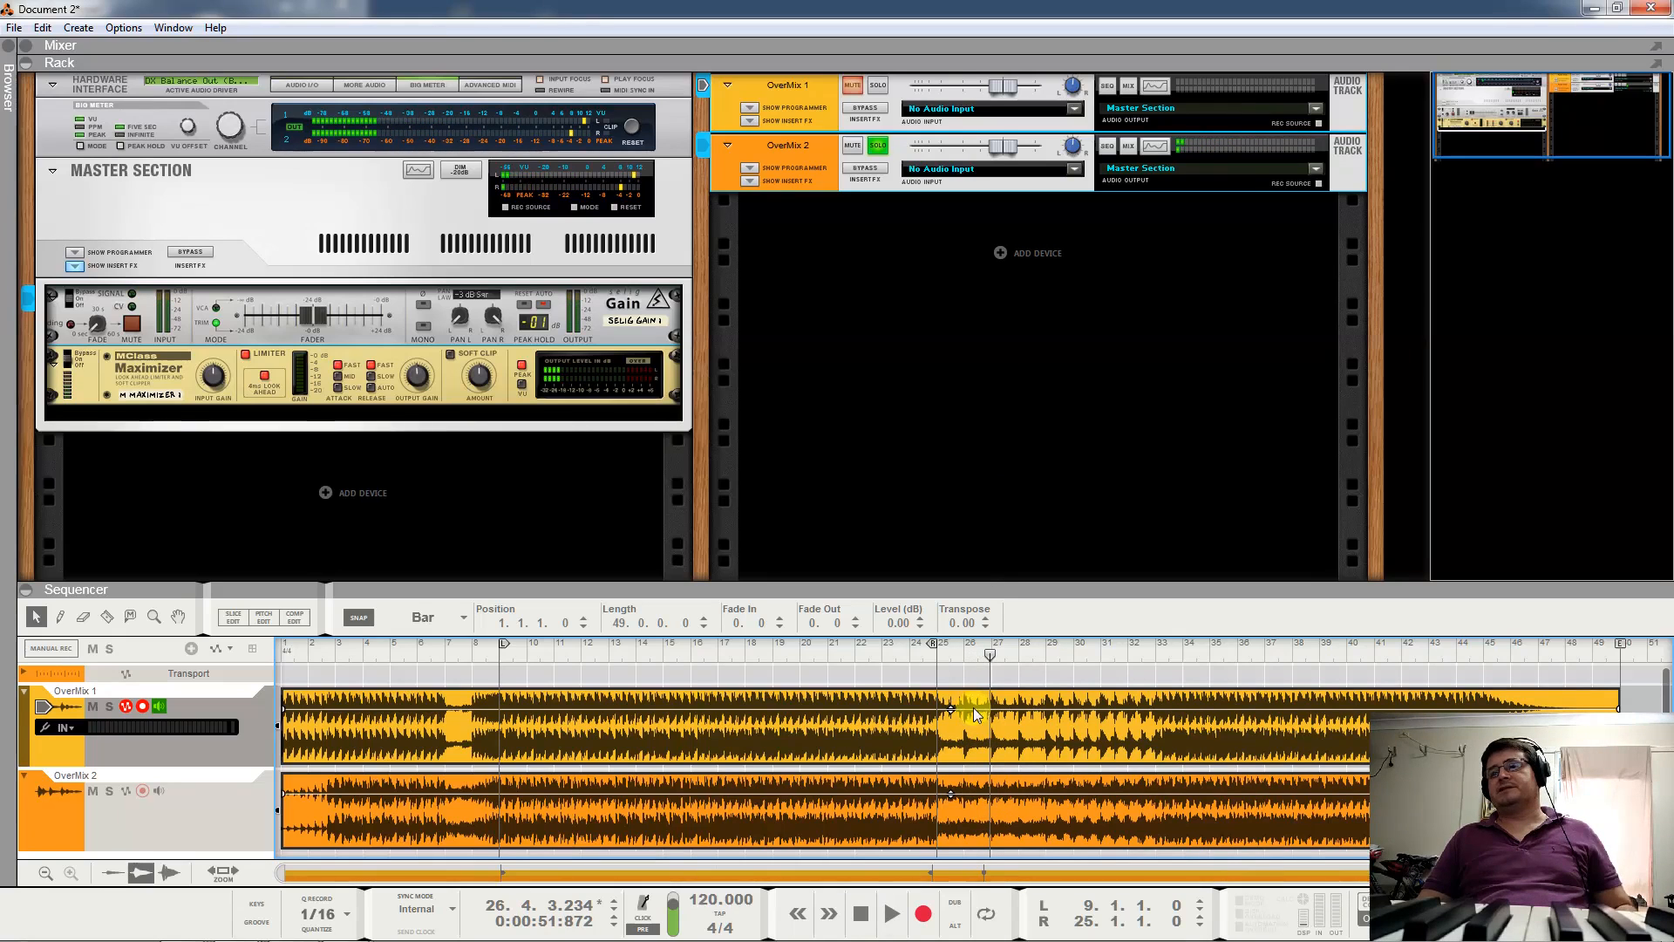
# Solo OverMix 1 with OverMix 2 muted and listen to it from bar 25.
pyautogui.click(877, 84)
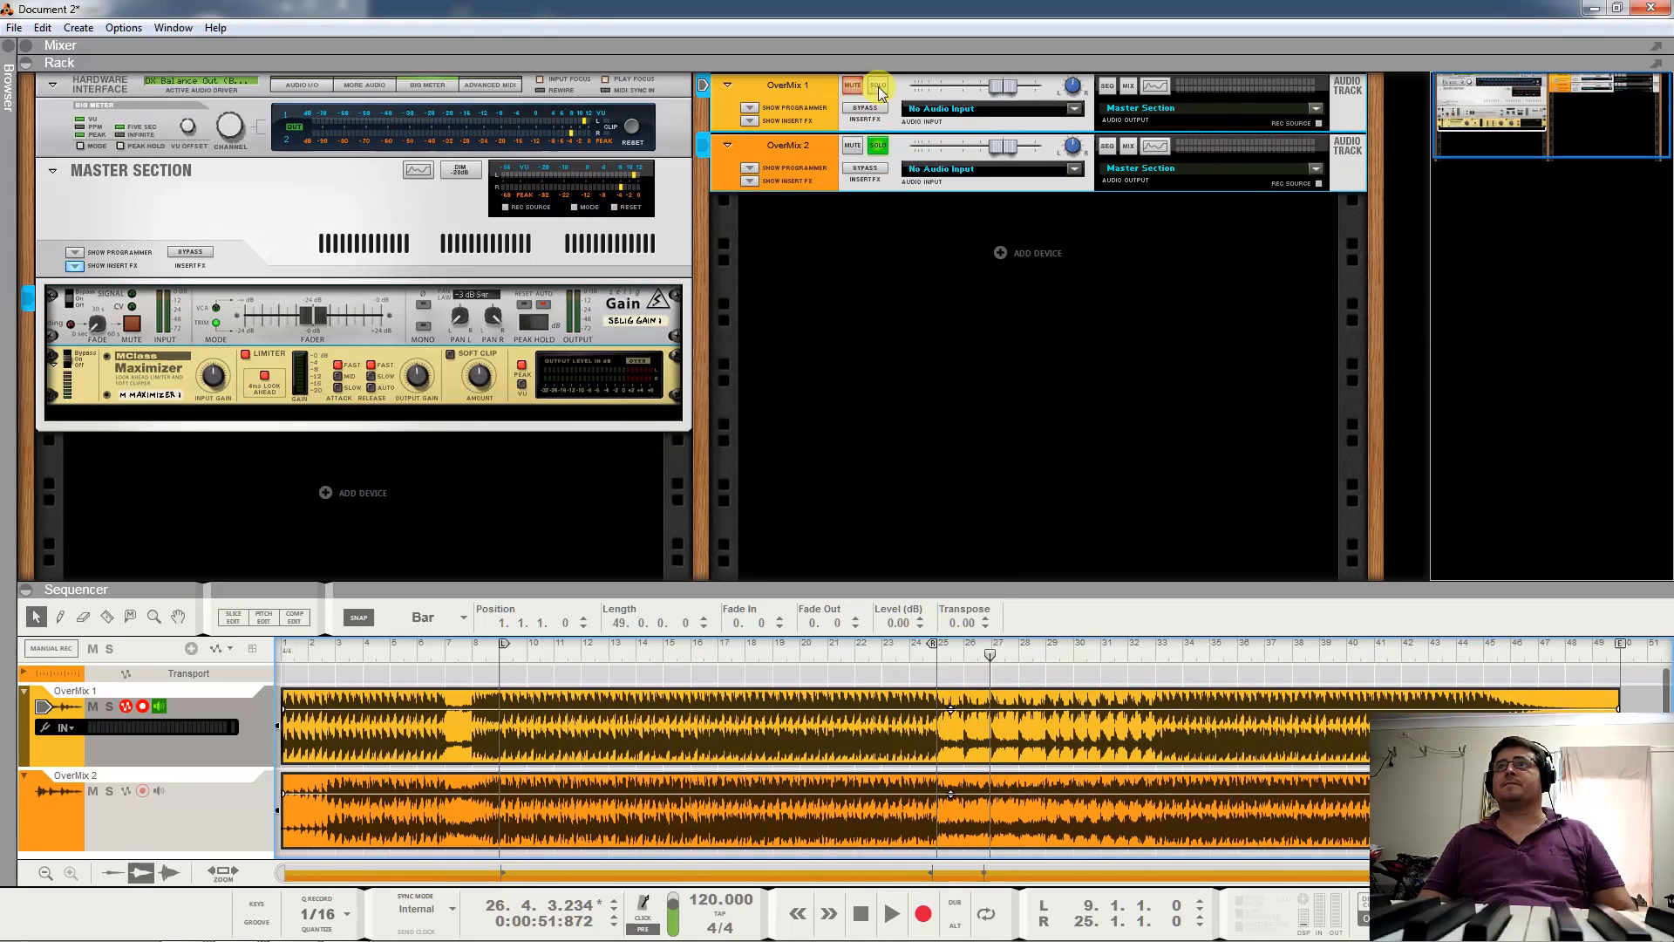
pyautogui.press('space')
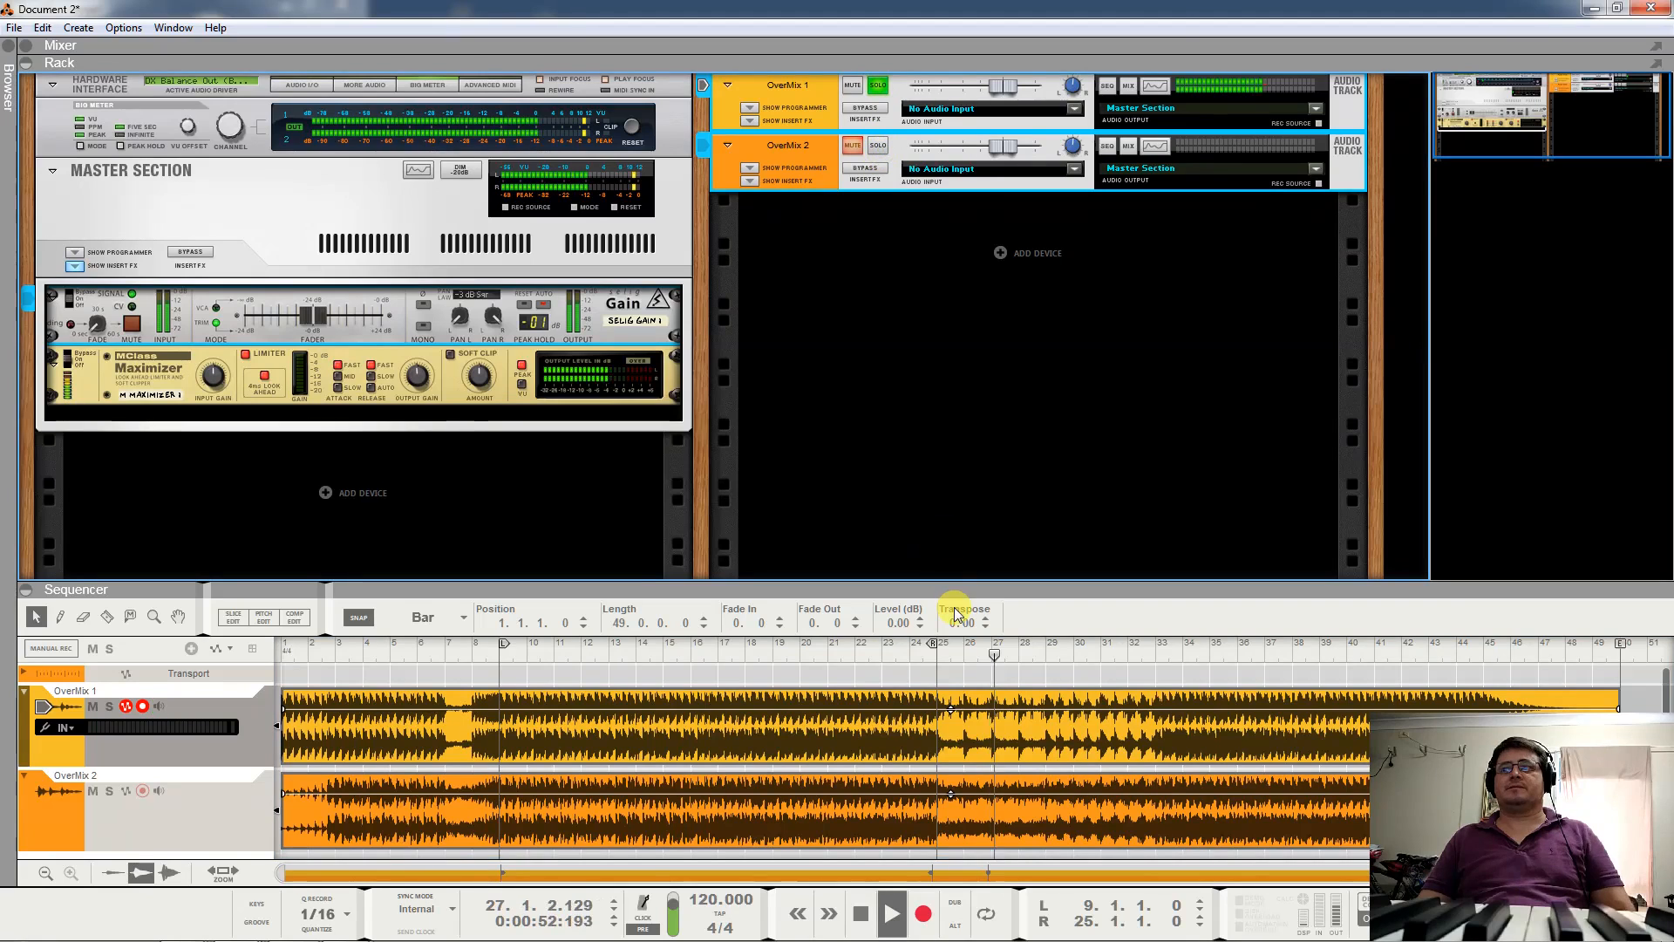
pyautogui.click(935, 655)
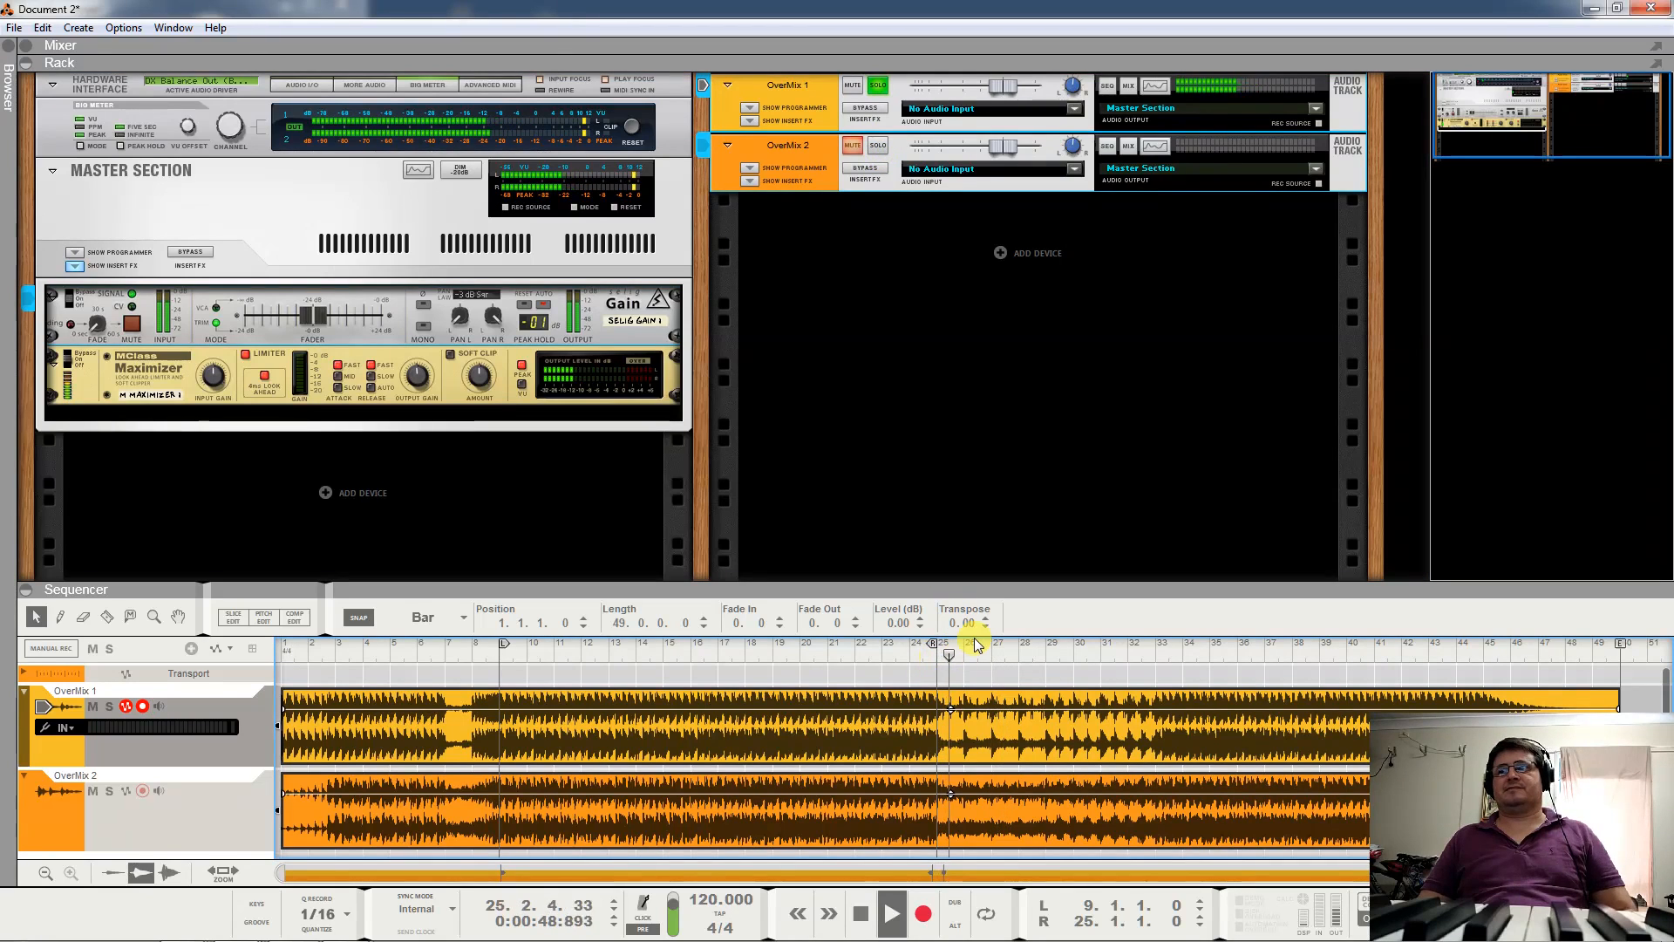
pyautogui.press('space')
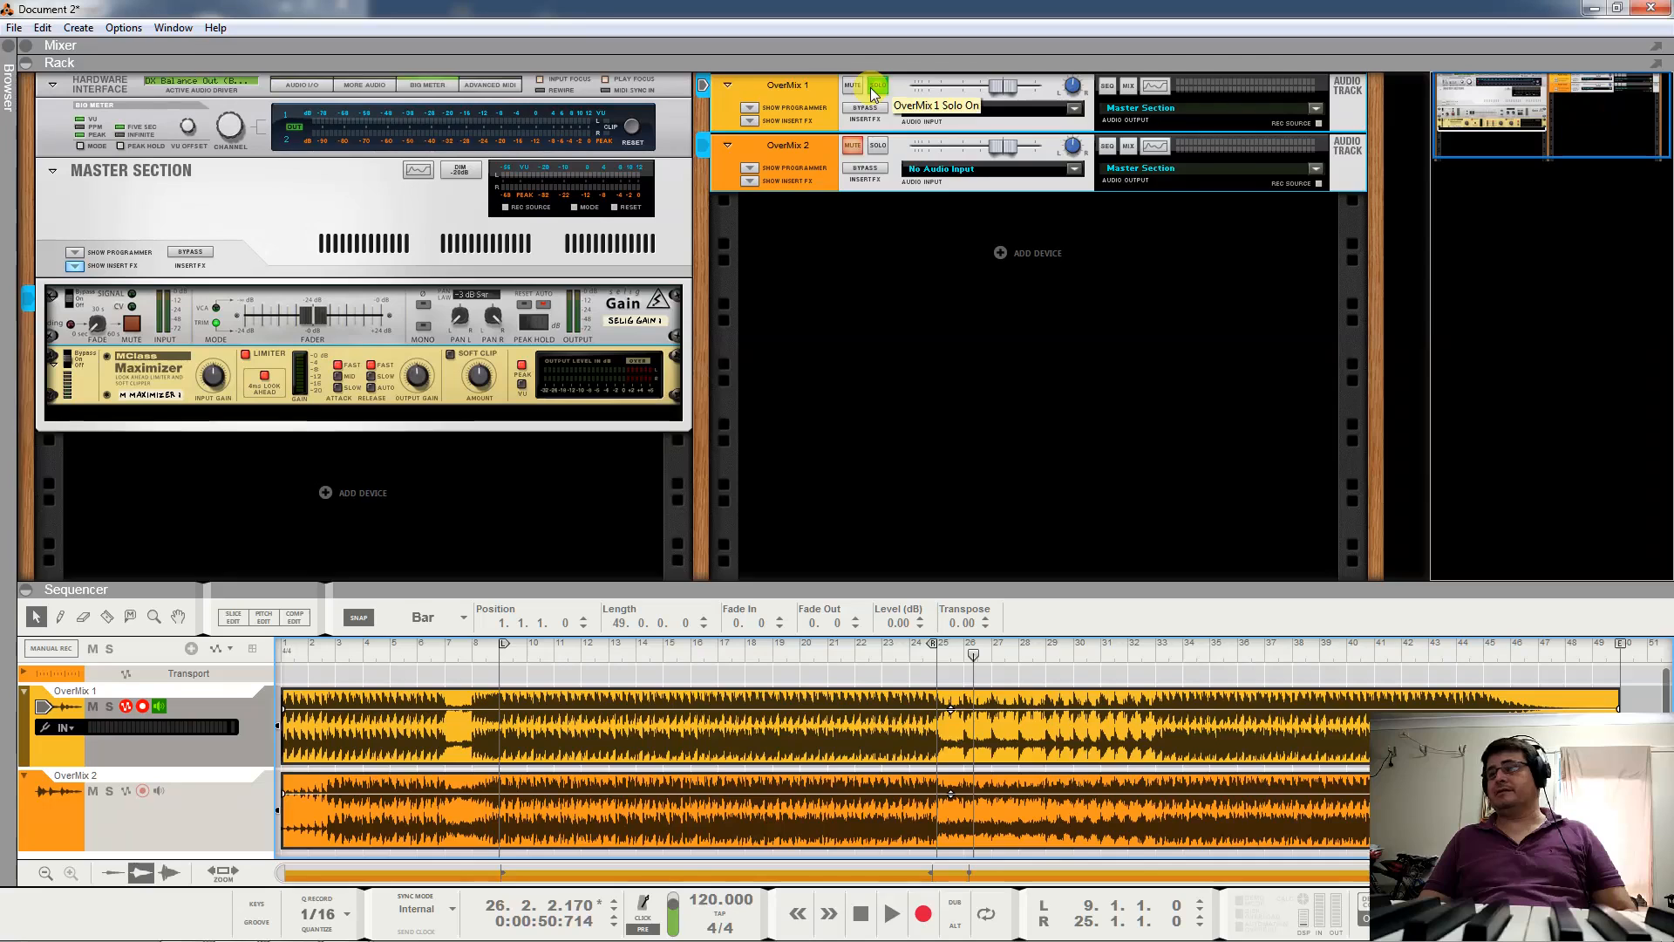
# Switch the solo to OverMix 2 and continue listening from bar 26.
pyautogui.click(878, 145)
pyautogui.press('space')
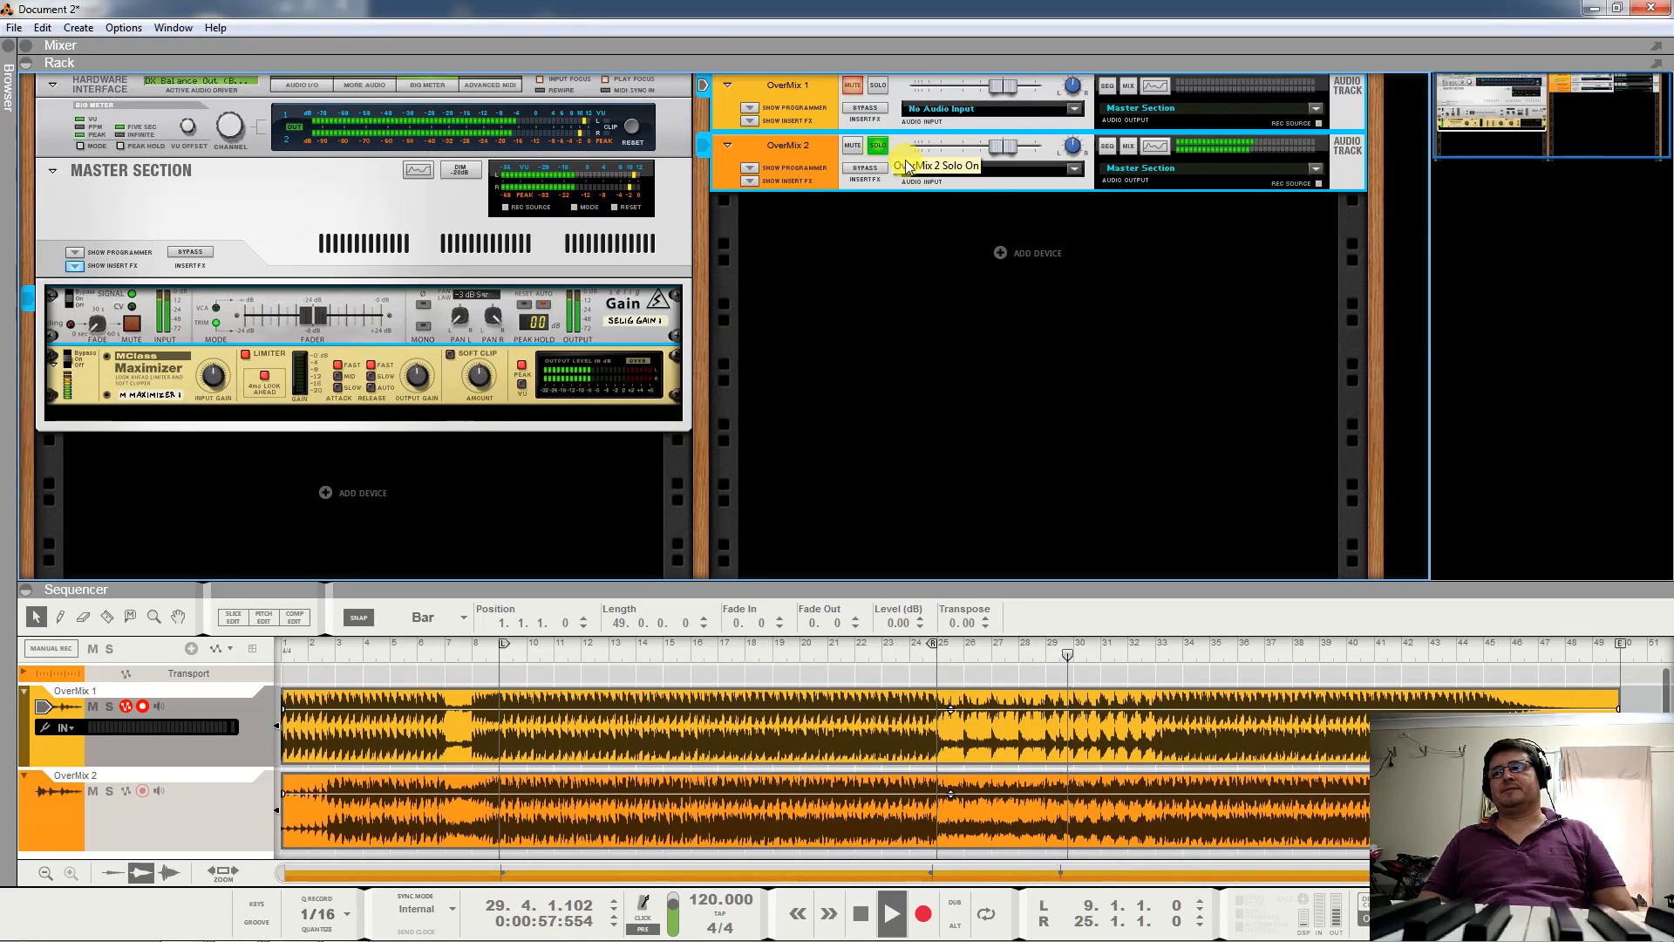
pyautogui.press('space')
# Solo OverMix 1 again and play the section starting at bar 29.
pyautogui.click(878, 84)
pyautogui.click(879, 147)
pyautogui.click(1053, 647)
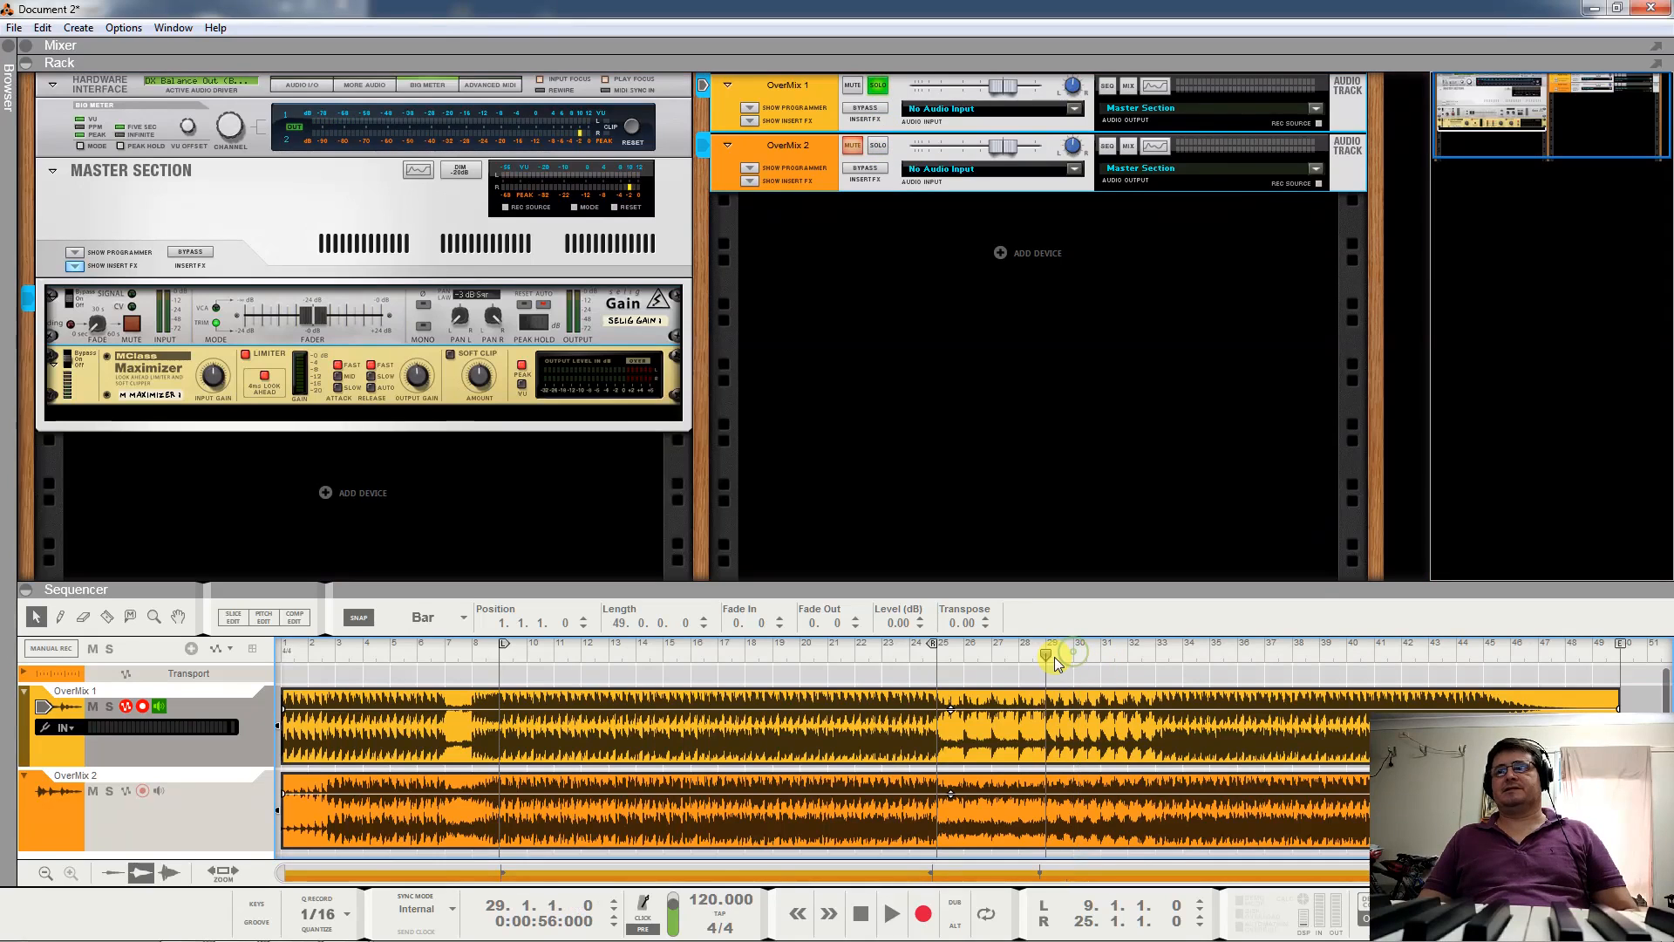
pyautogui.press('space')
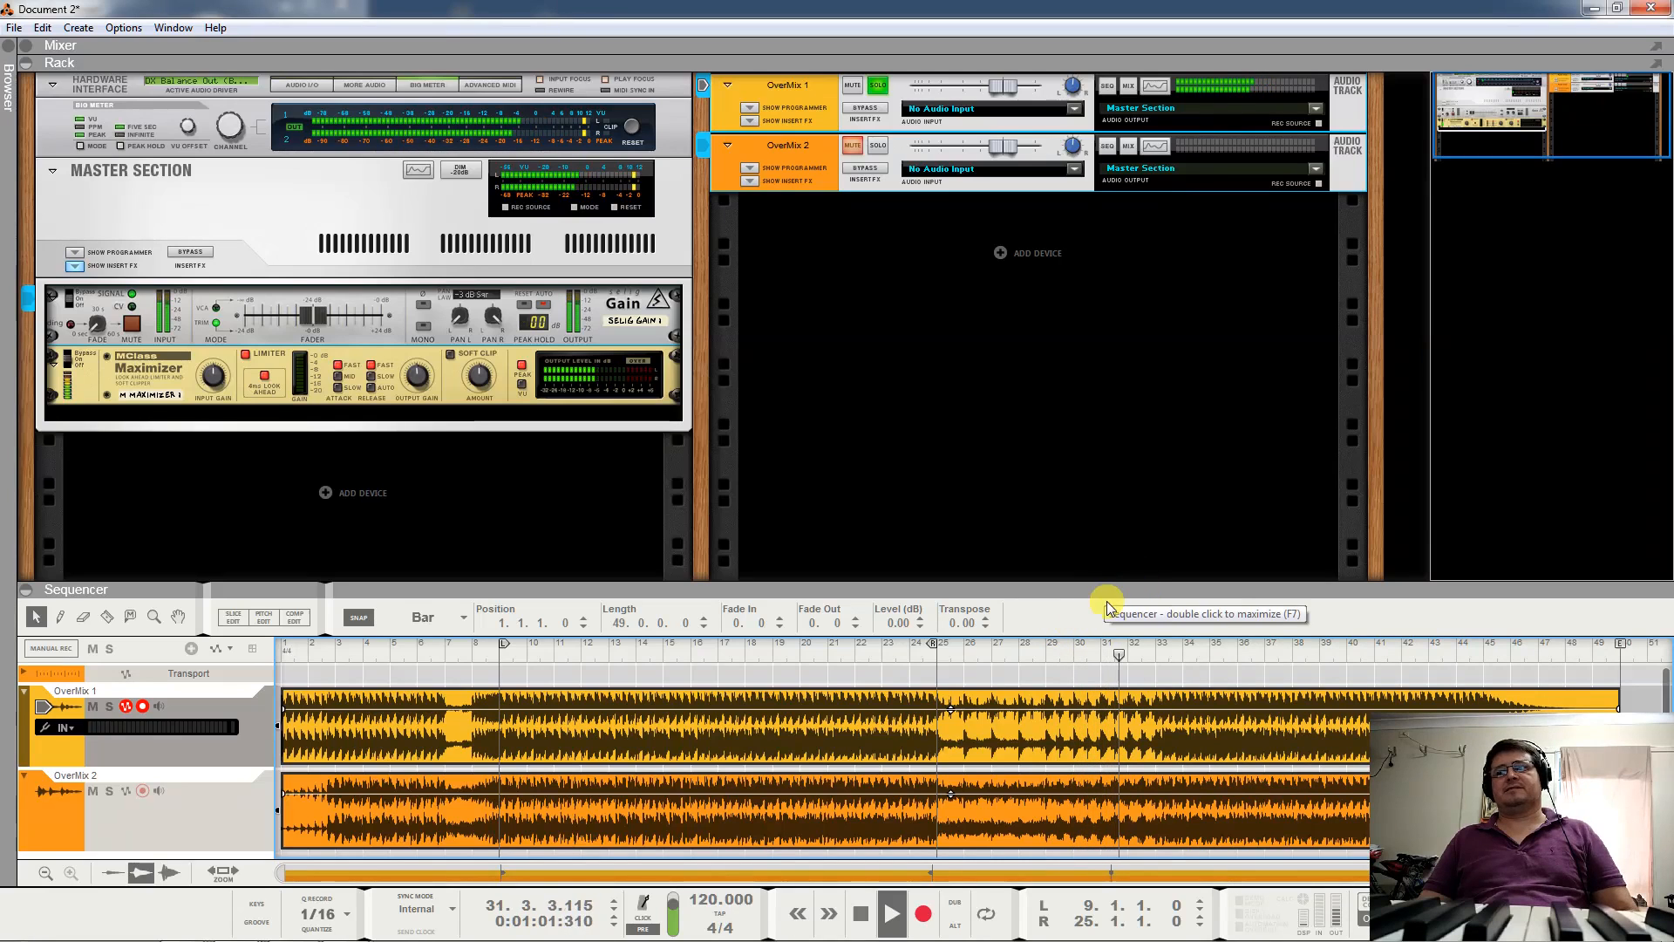
pyautogui.press('space')
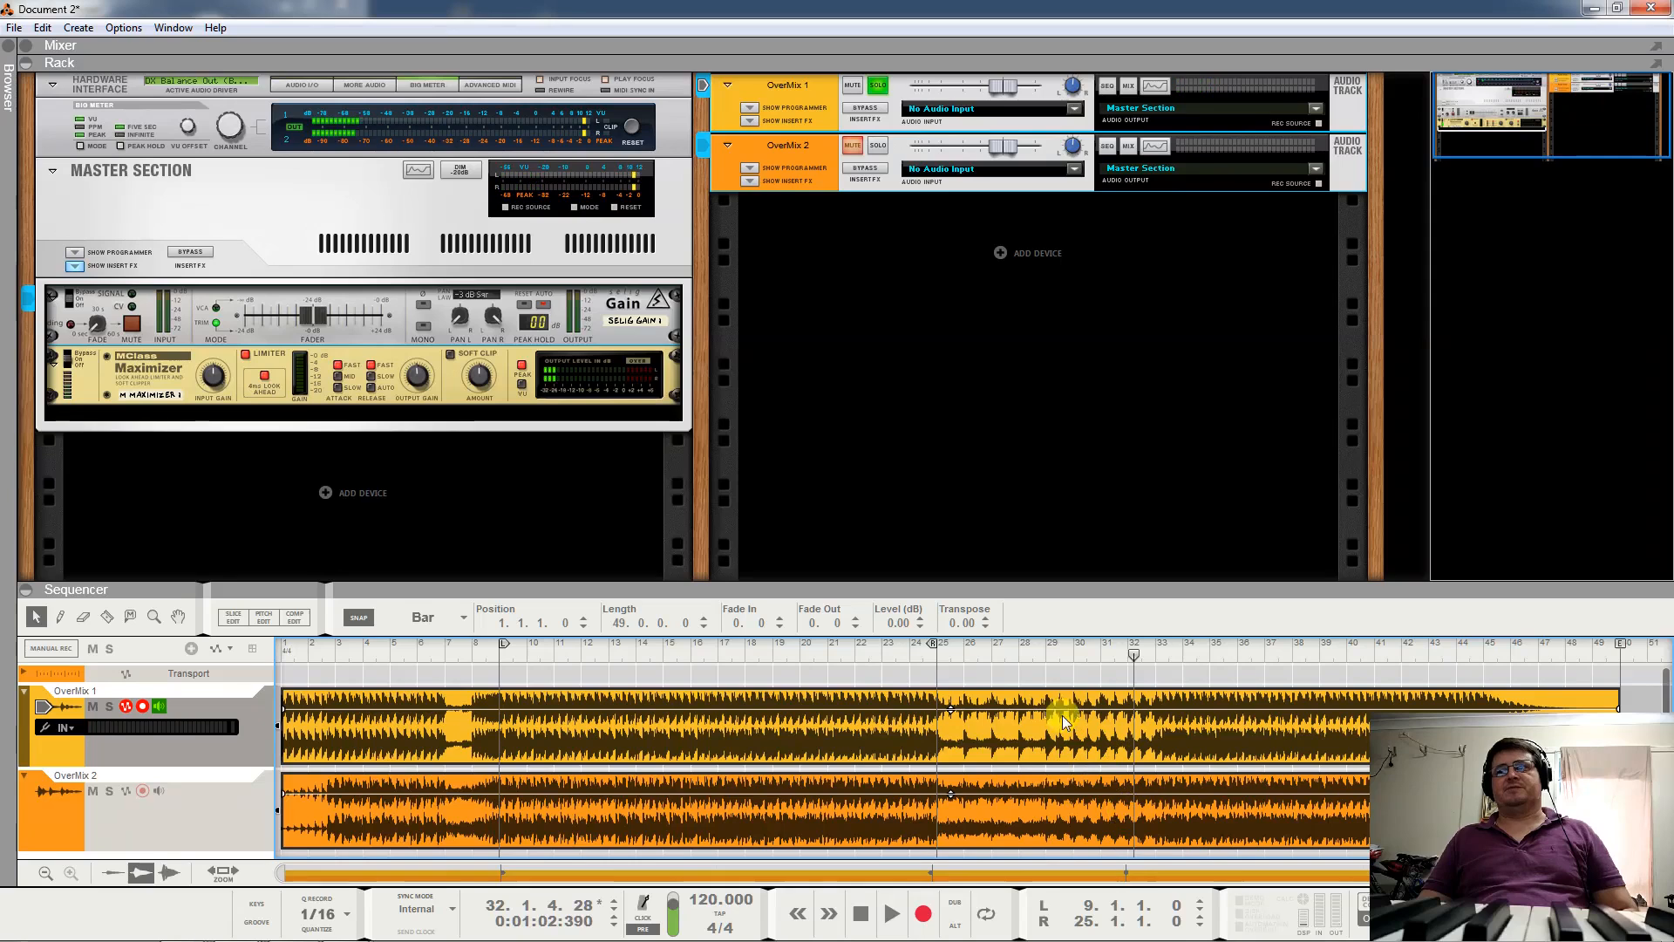
# Resume OverMix 1 from bar 32 and swap the solo to OverMix 2 during playback to compare them.
pyautogui.press('space')
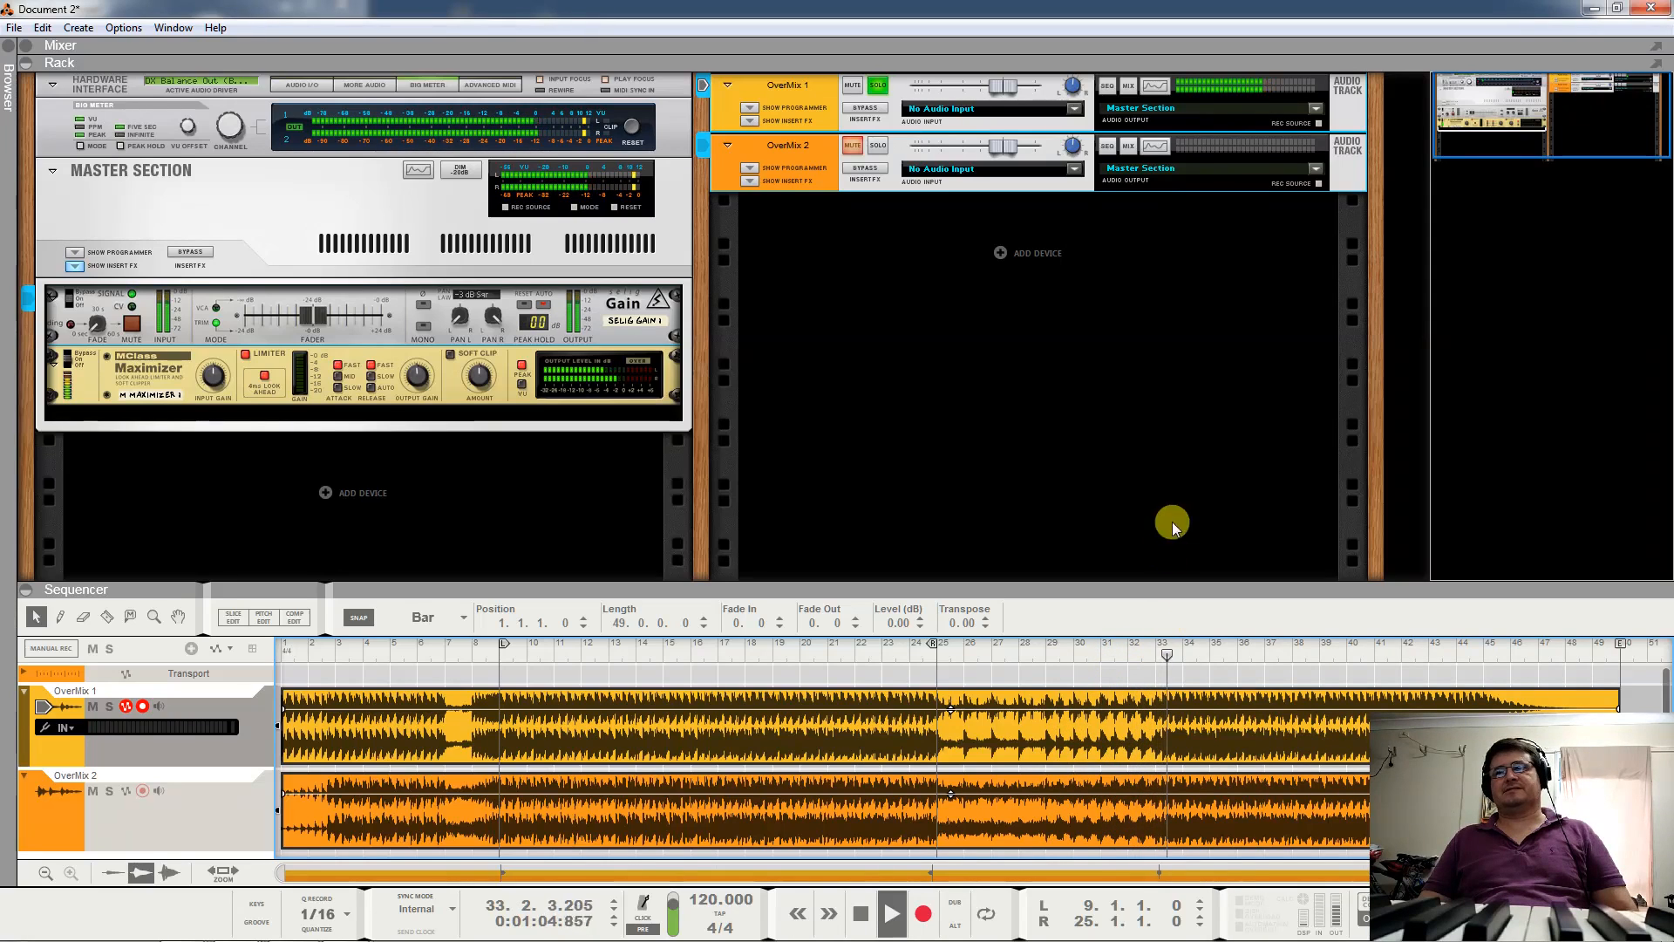
pyautogui.click(878, 85)
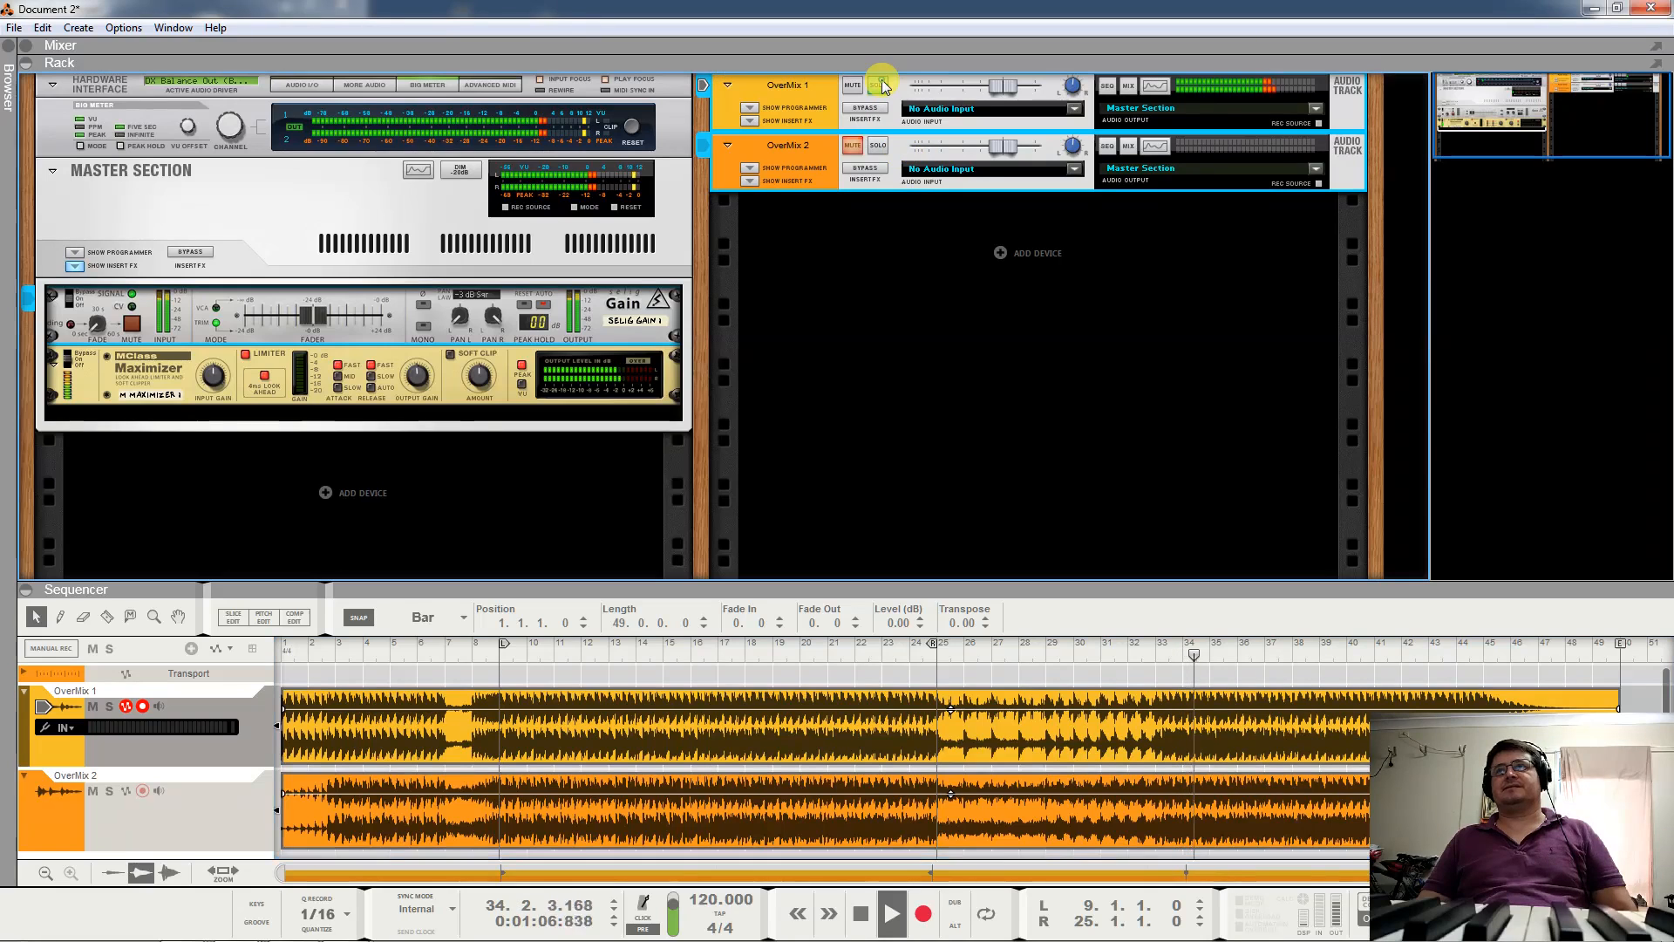
pyautogui.click(879, 147)
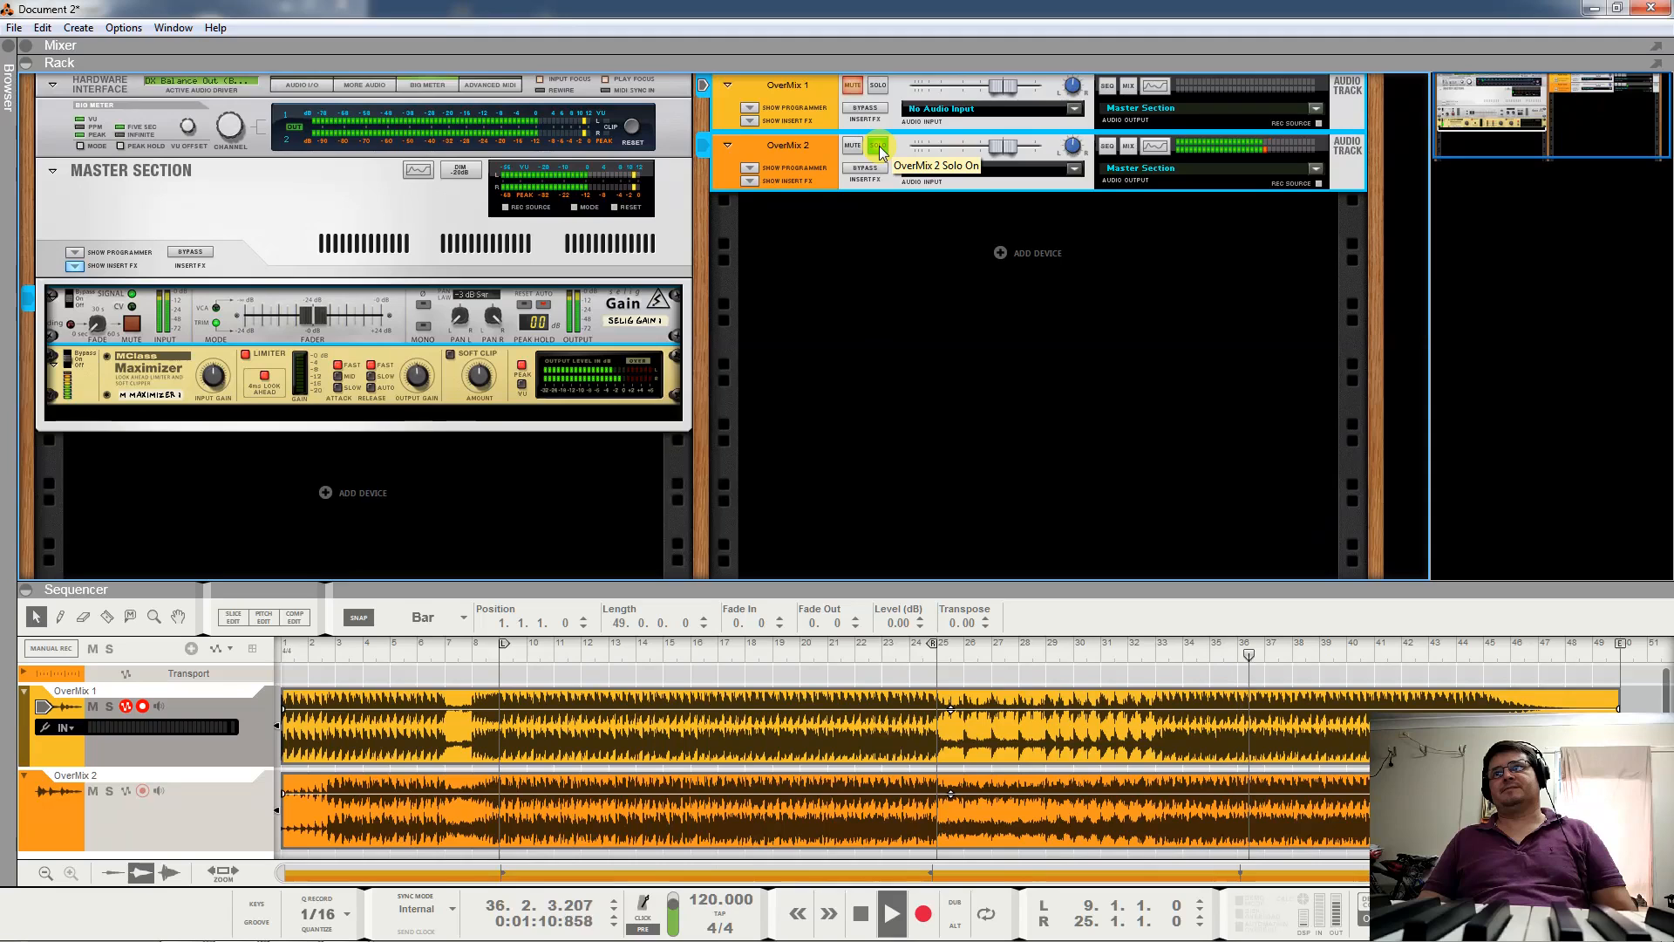
pyautogui.press('space')
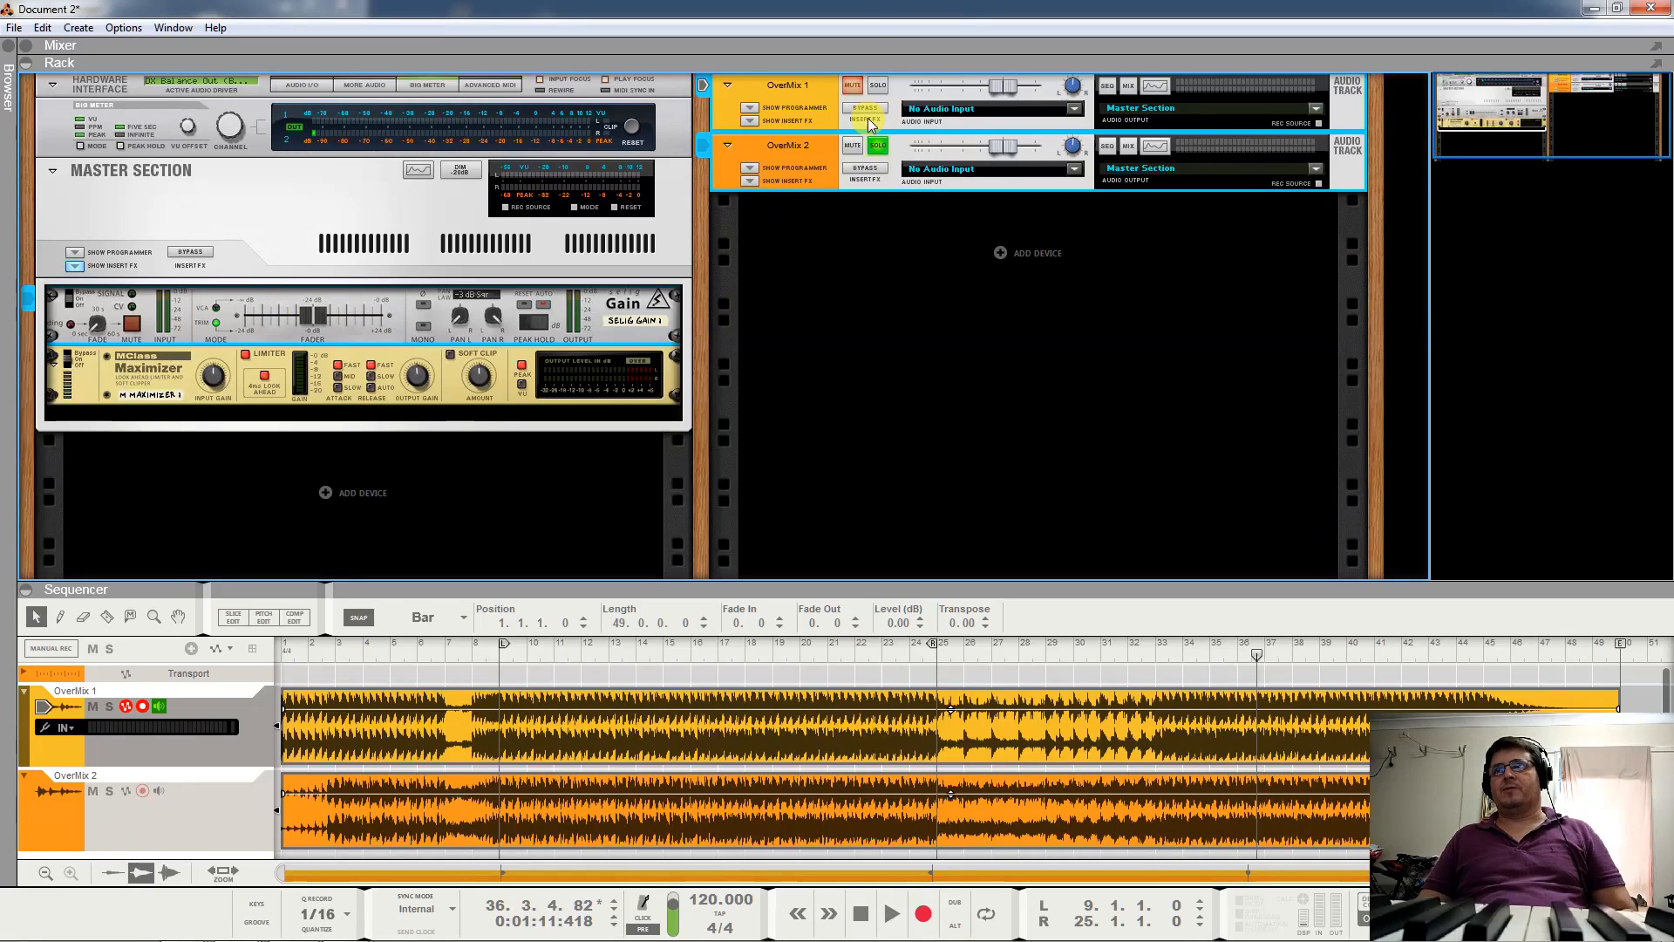
# Play OverMix 1 in solo from bar 36, swap the solo to OverMix 2 during playback, and jump back to about bar 39.
pyautogui.click(871, 145)
pyautogui.press('space')
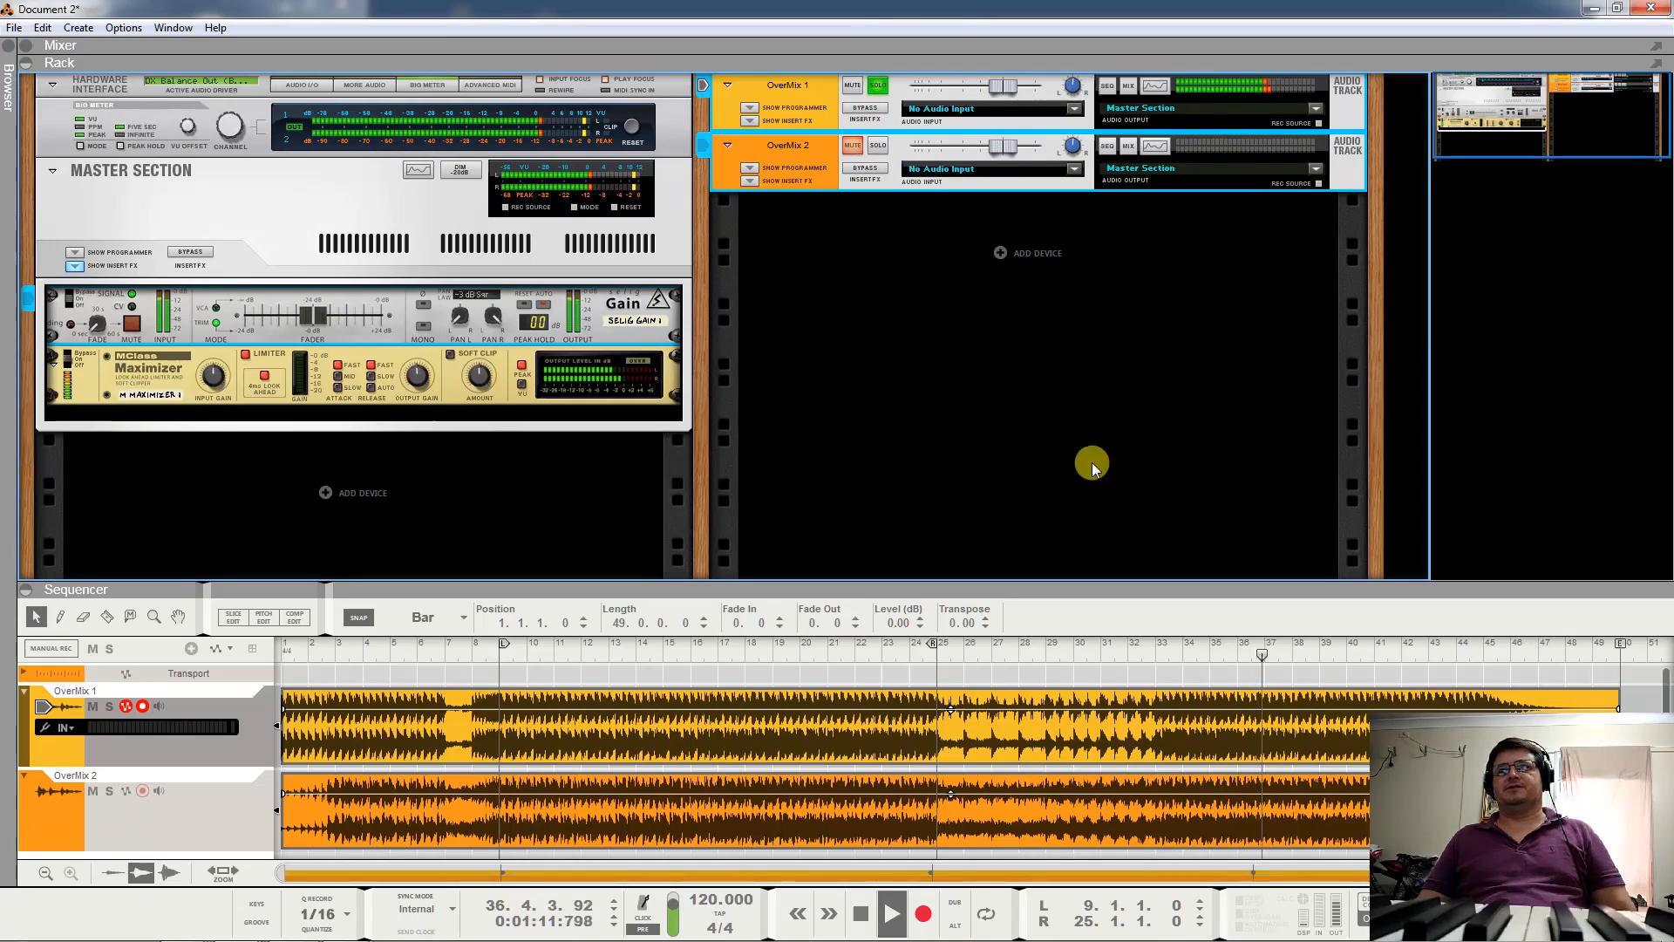
pyautogui.click(878, 85)
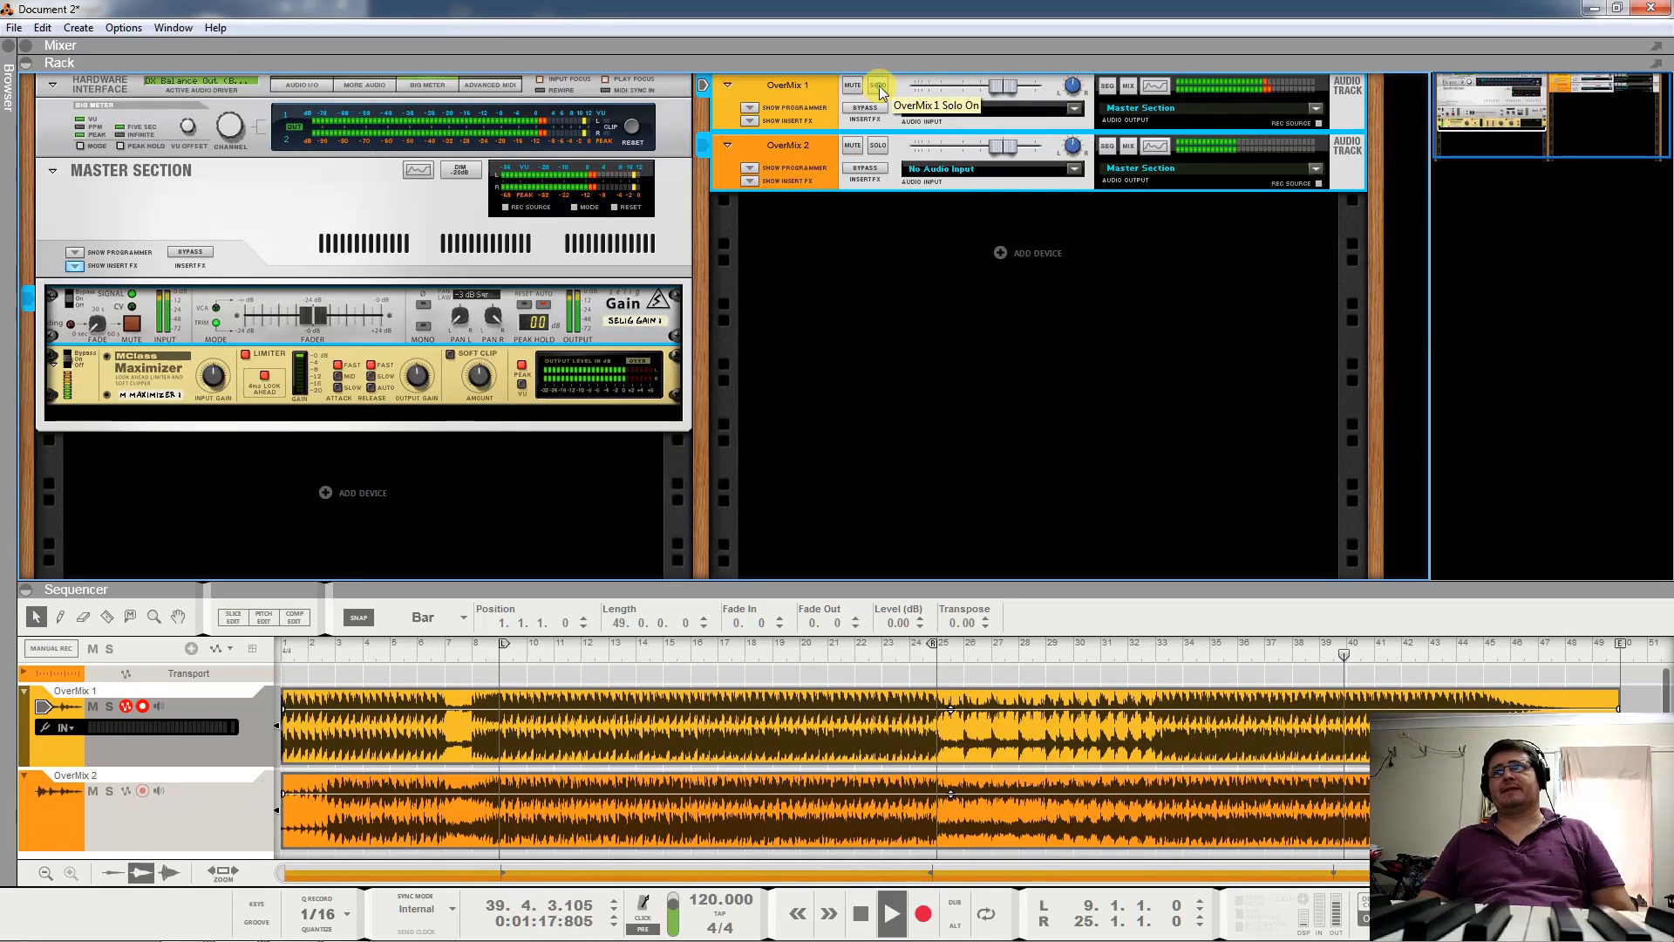
pyautogui.click(878, 145)
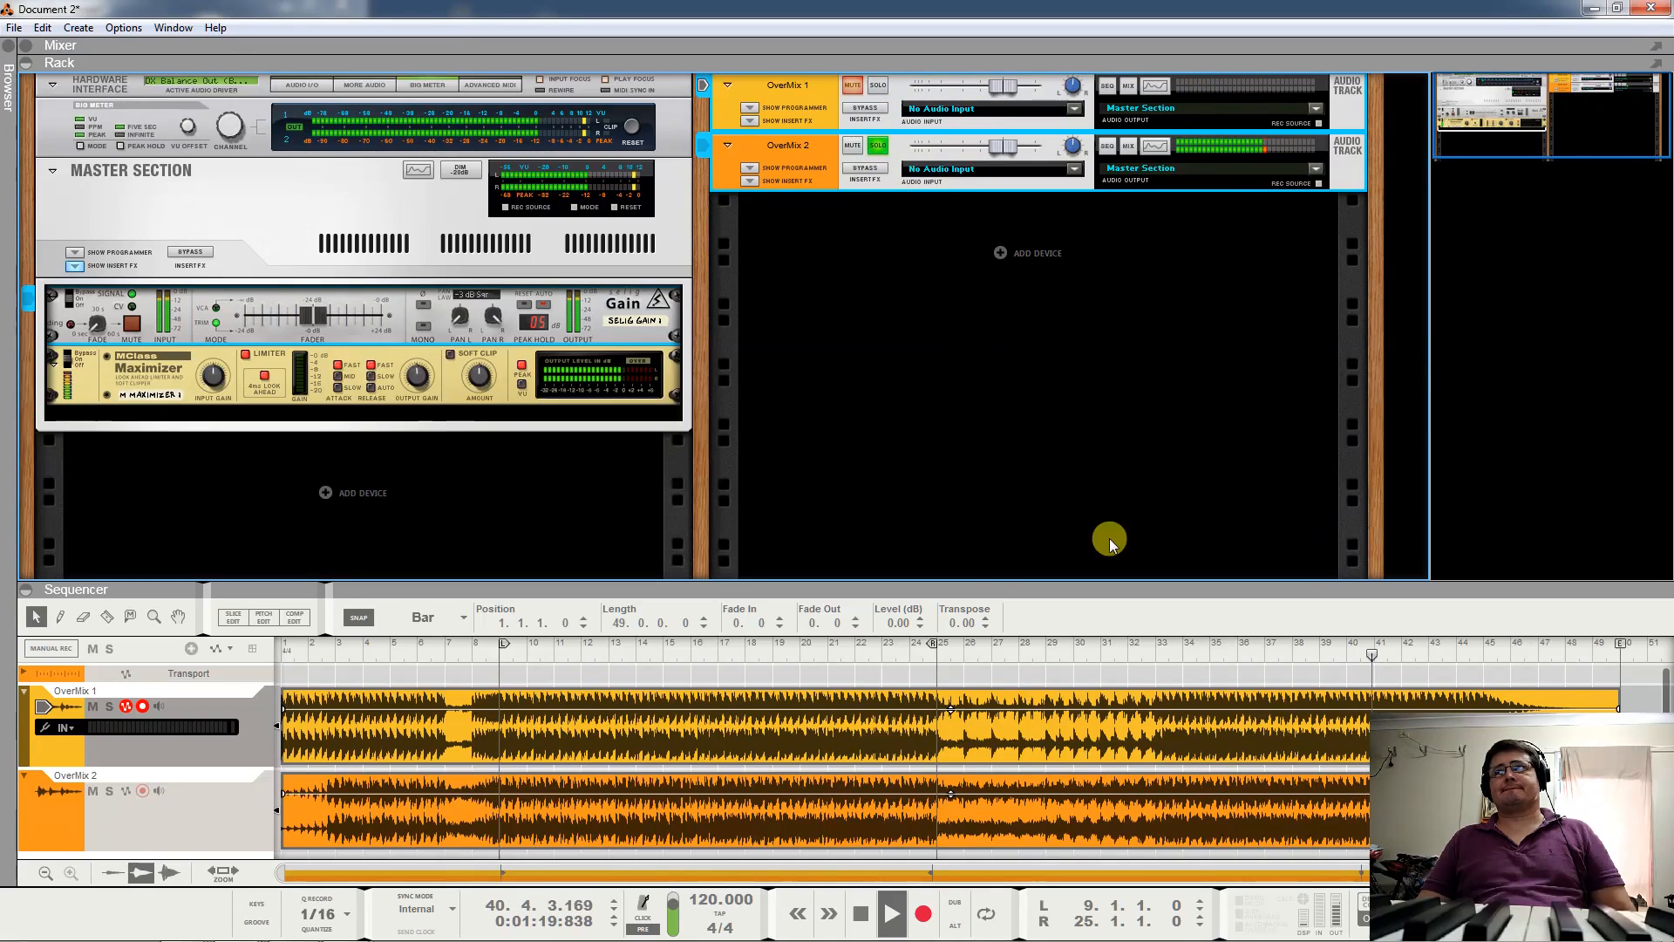
pyautogui.click(1316, 650)
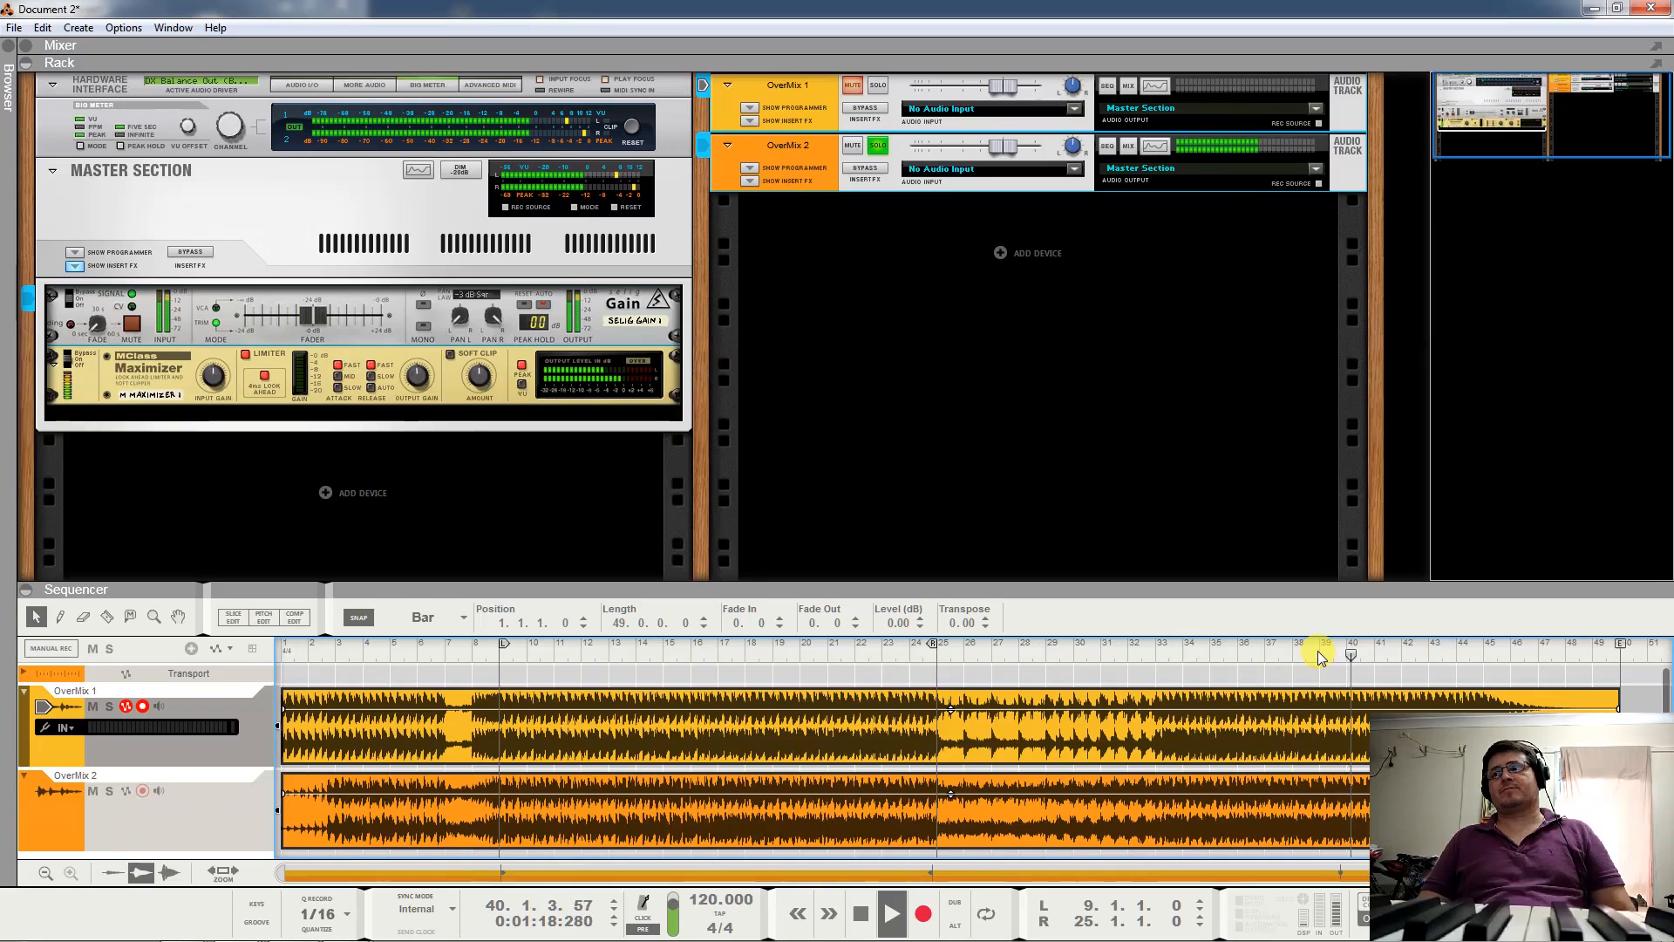
# Play the soloed OverMix 2 track from bar 33, pause, resume it from bar 34, and stop to return to bar 27.
pyautogui.press('space')
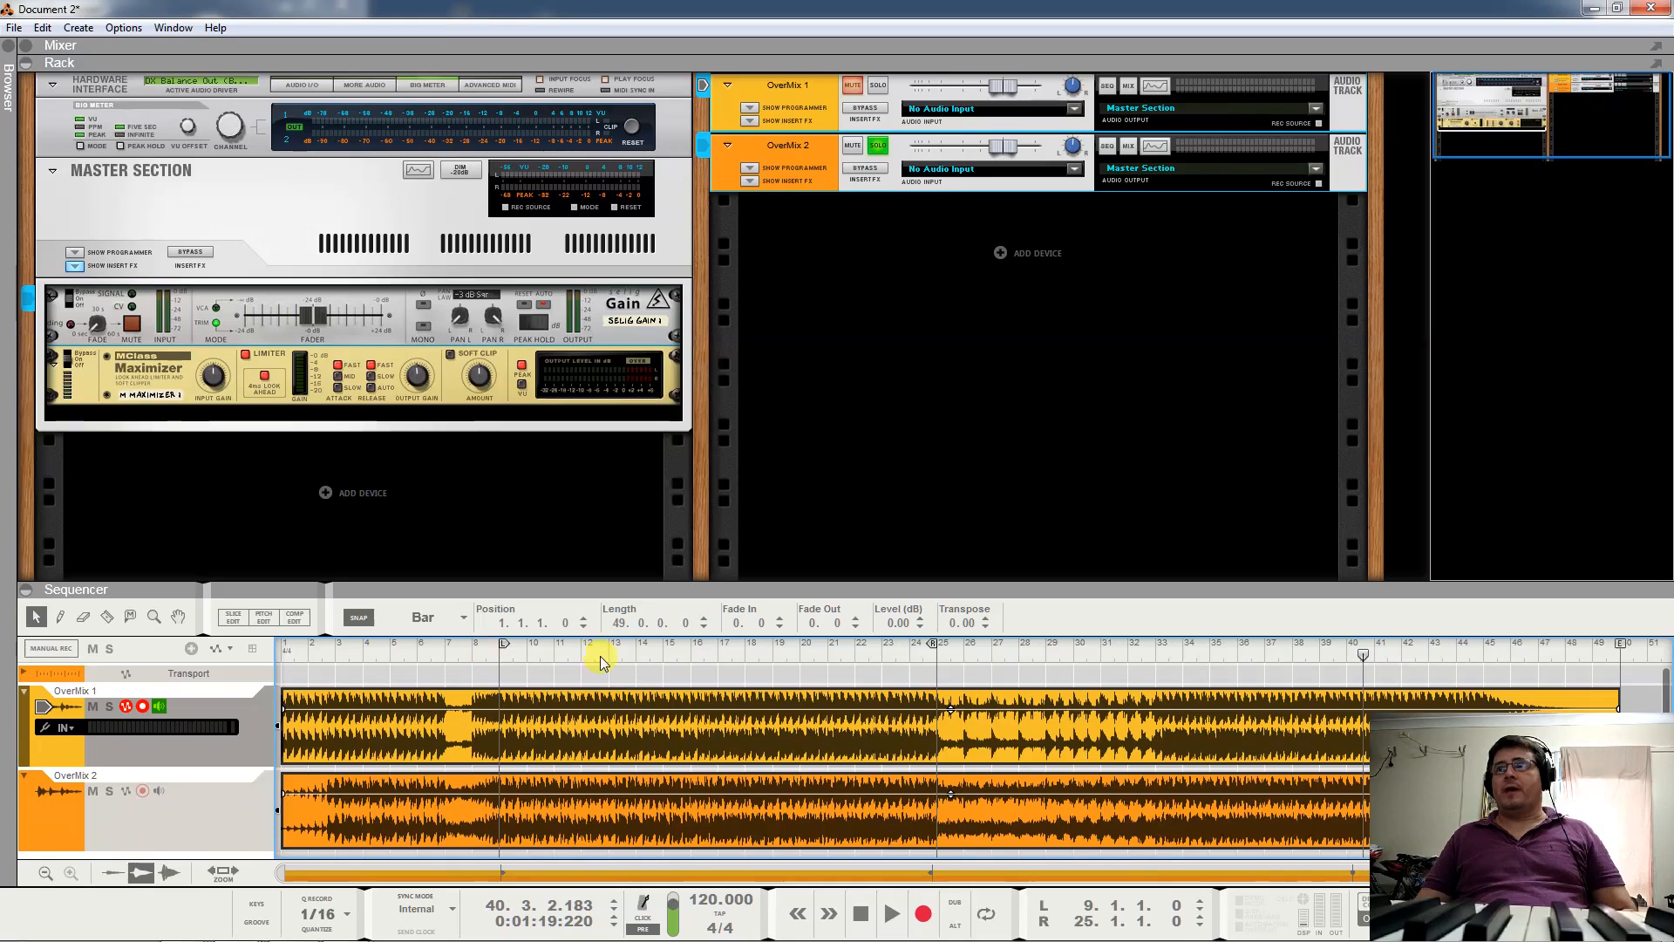
pyautogui.click(1168, 652)
pyautogui.press('space')
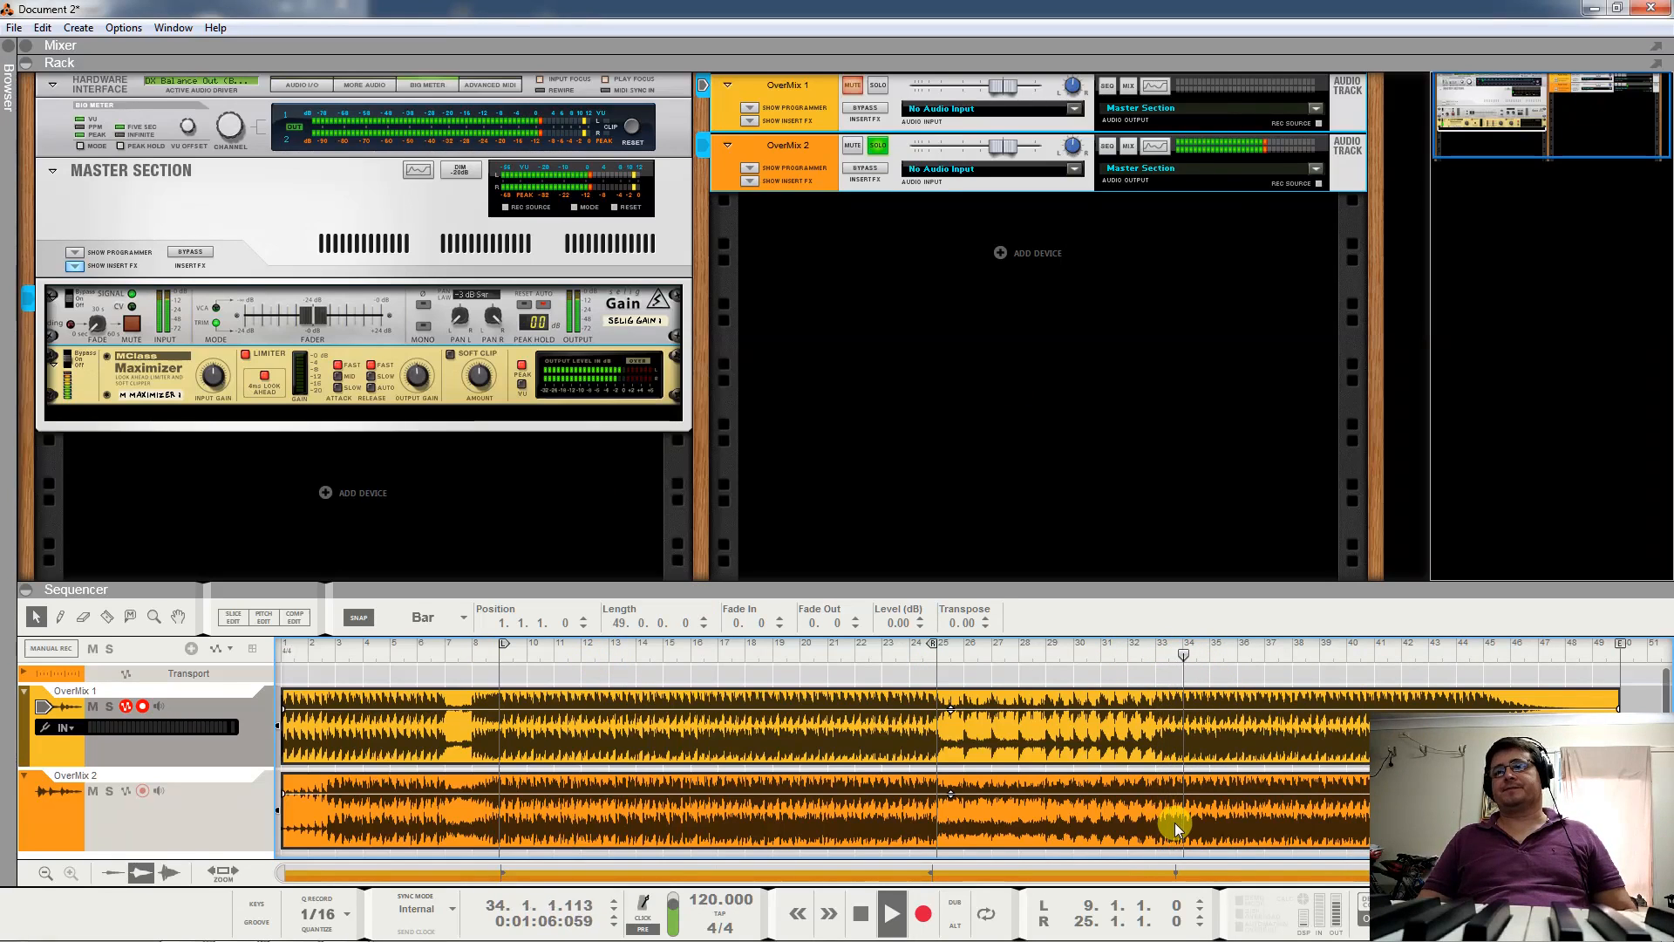
pyautogui.press('space')
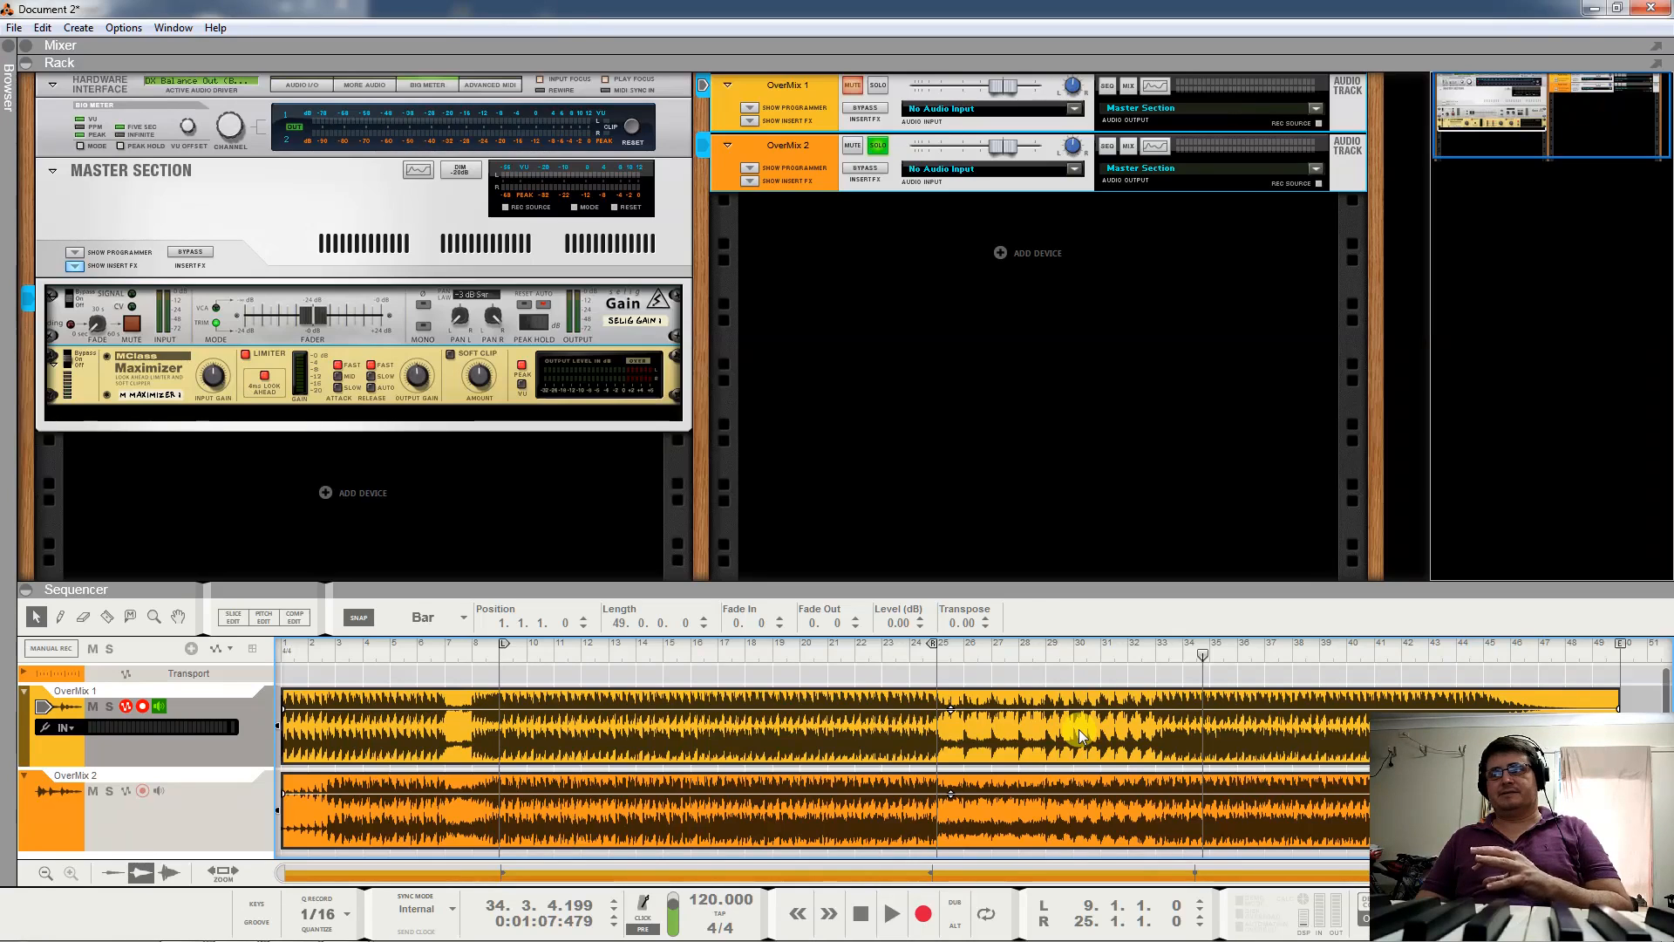
pyautogui.click(872, 147)
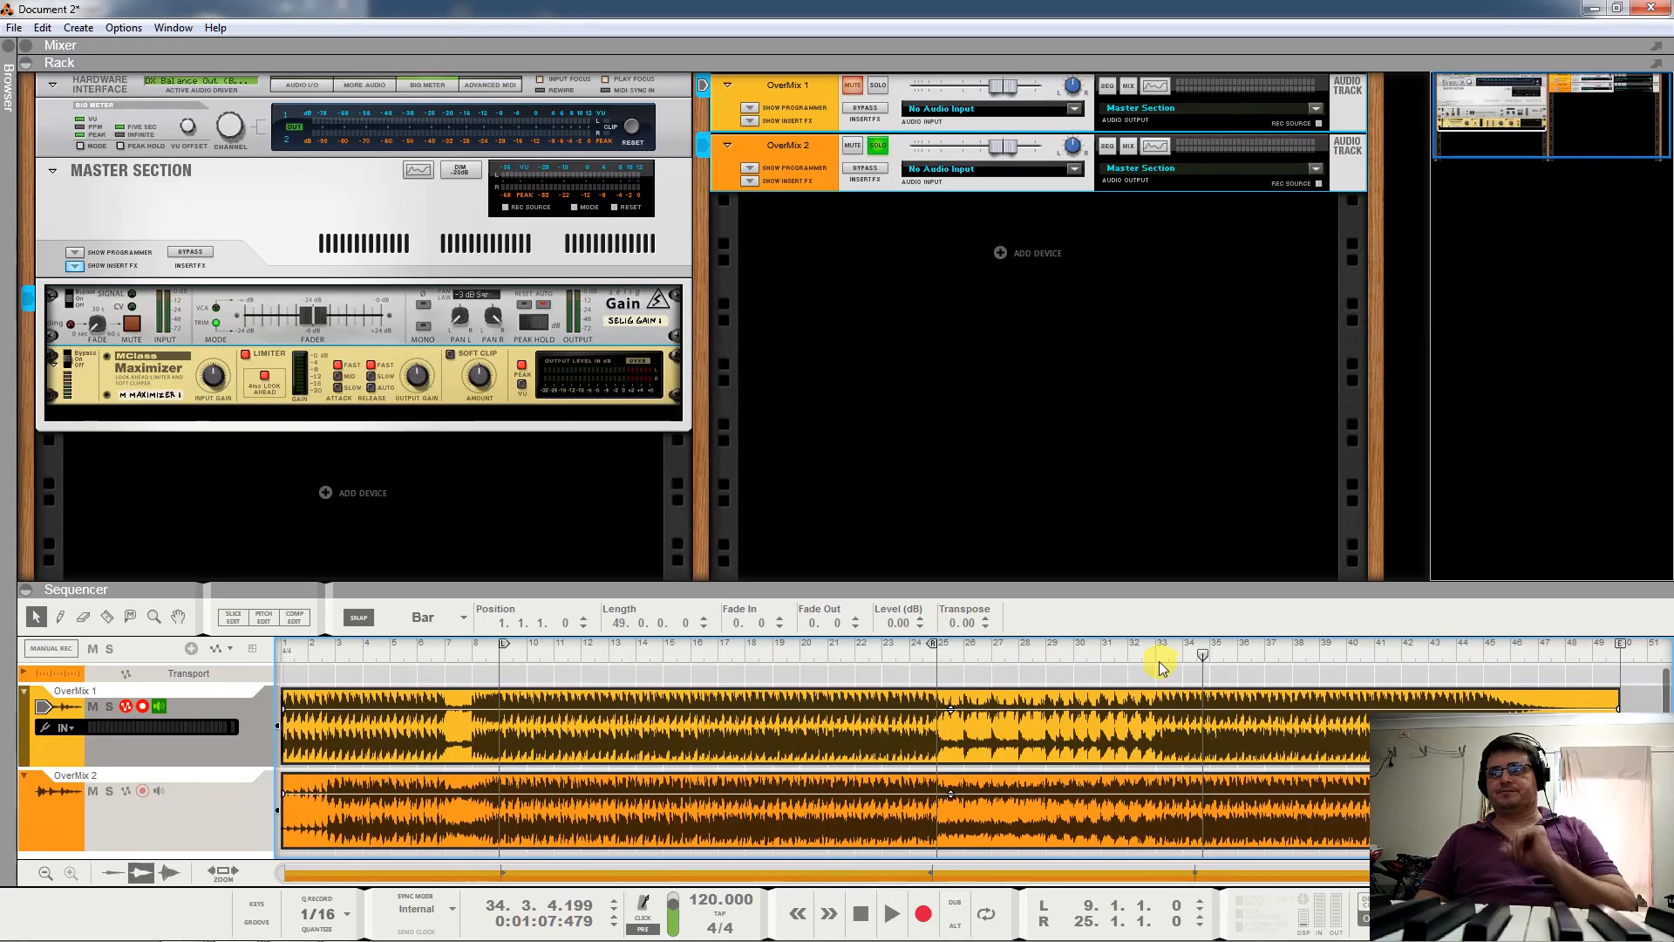
pyautogui.press('space')
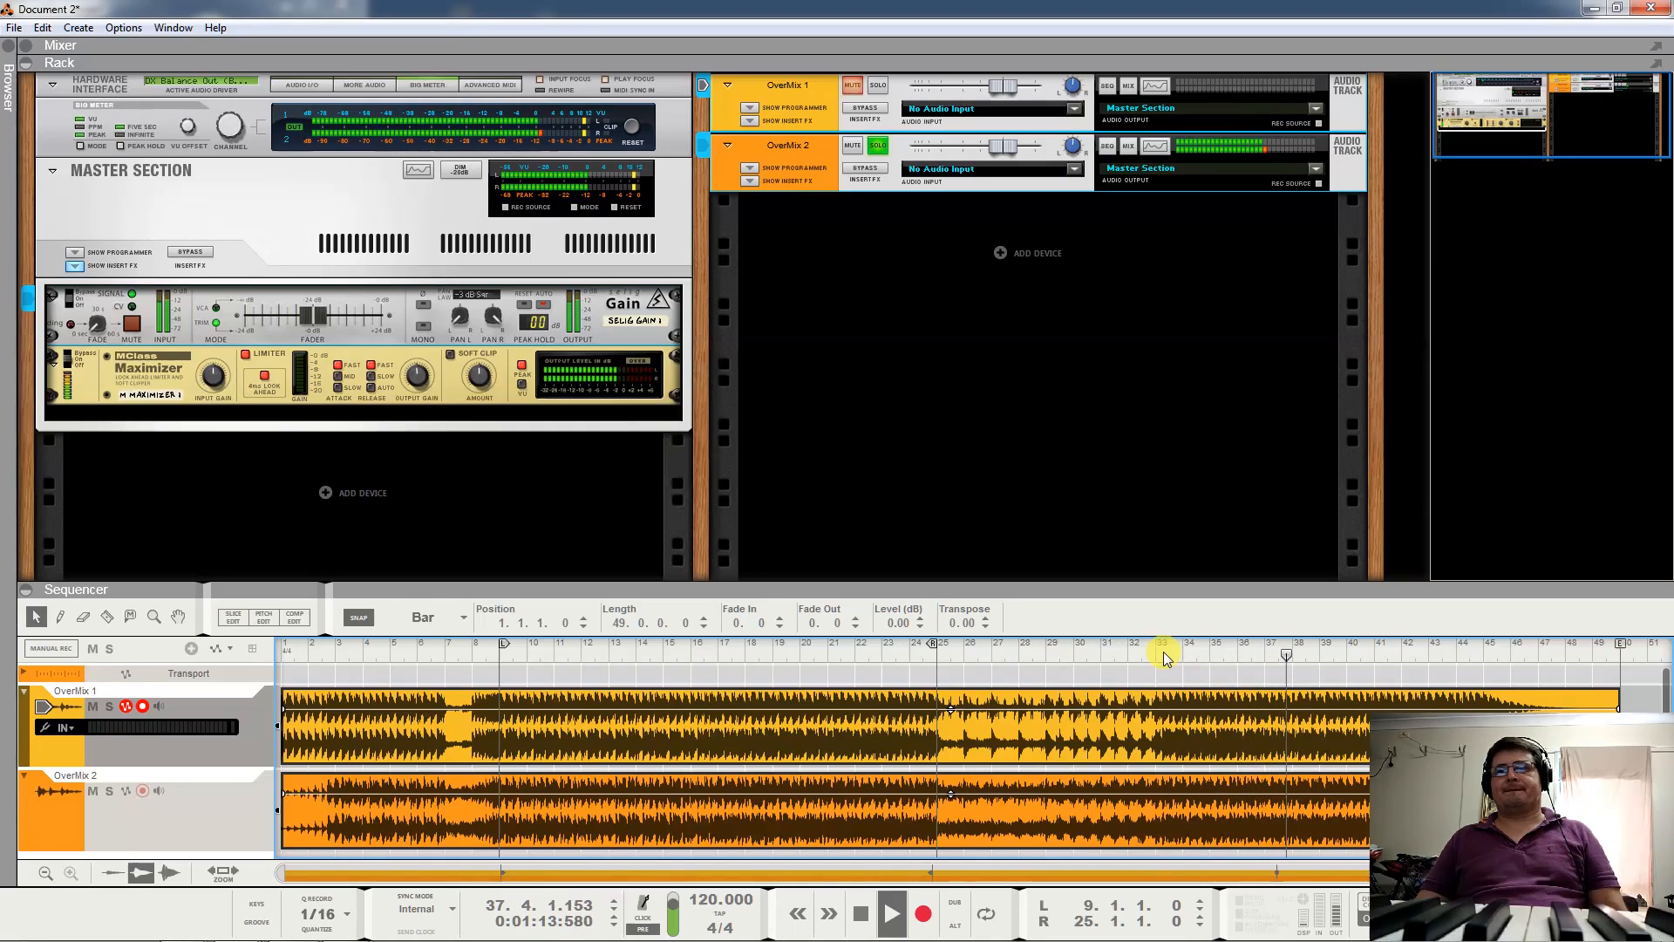
pyautogui.press('space')
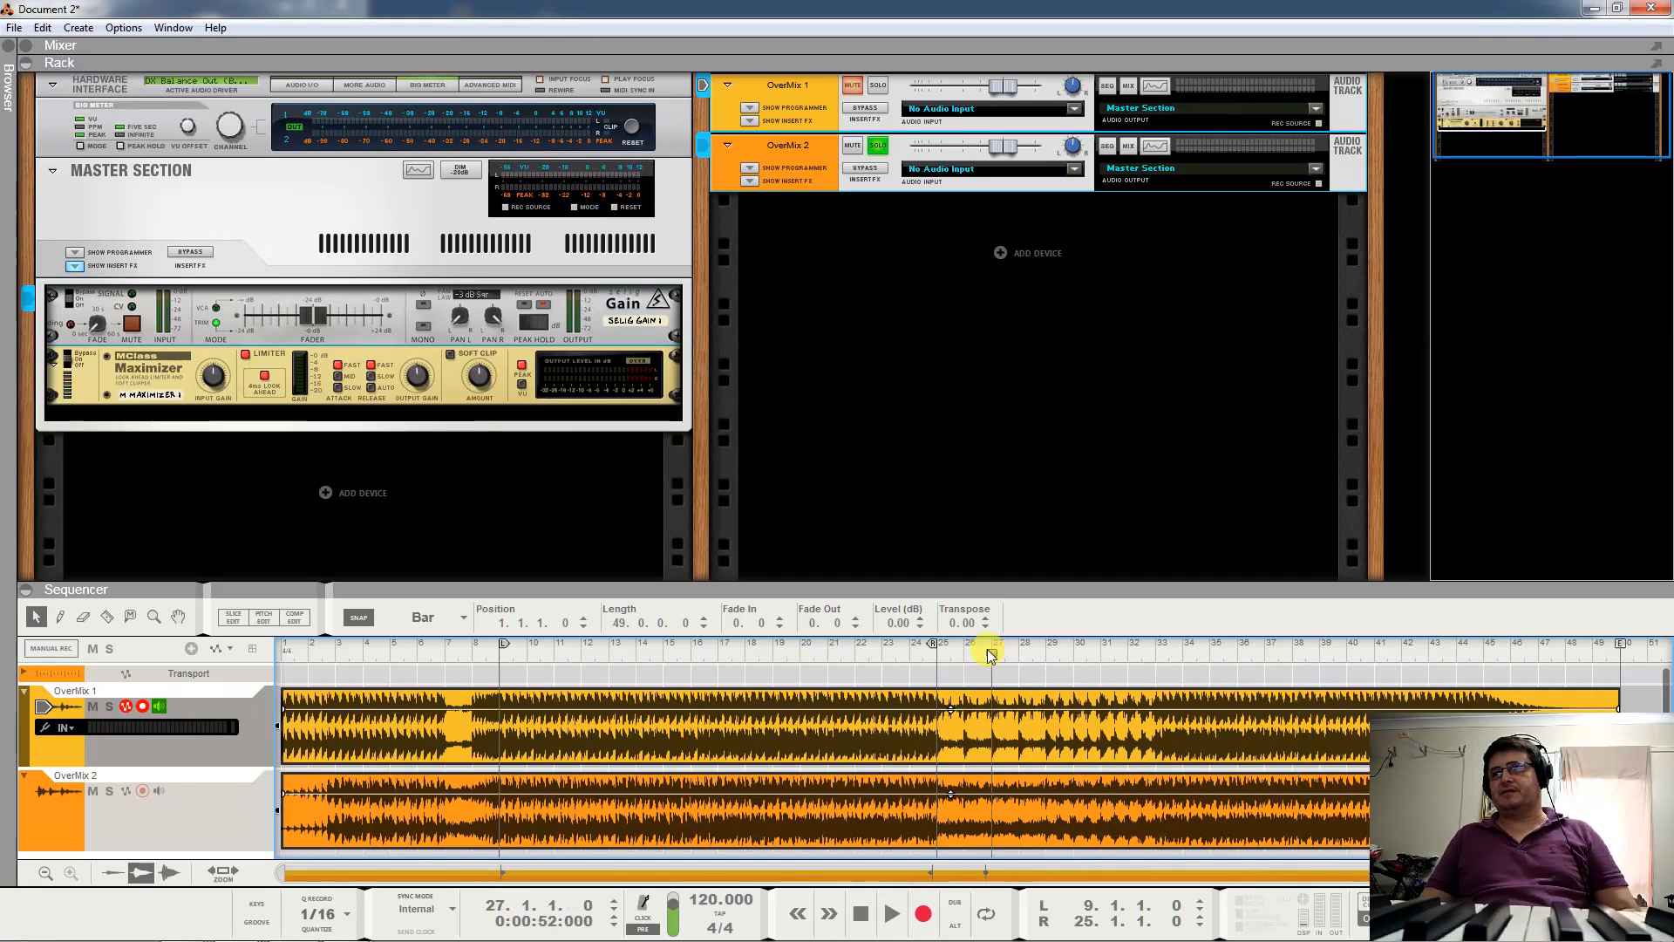
# Play from bar 27, swapping the solo from OverMix 2 to OverMix 1 and back, and listen on past bar 32.
pyautogui.press('space')
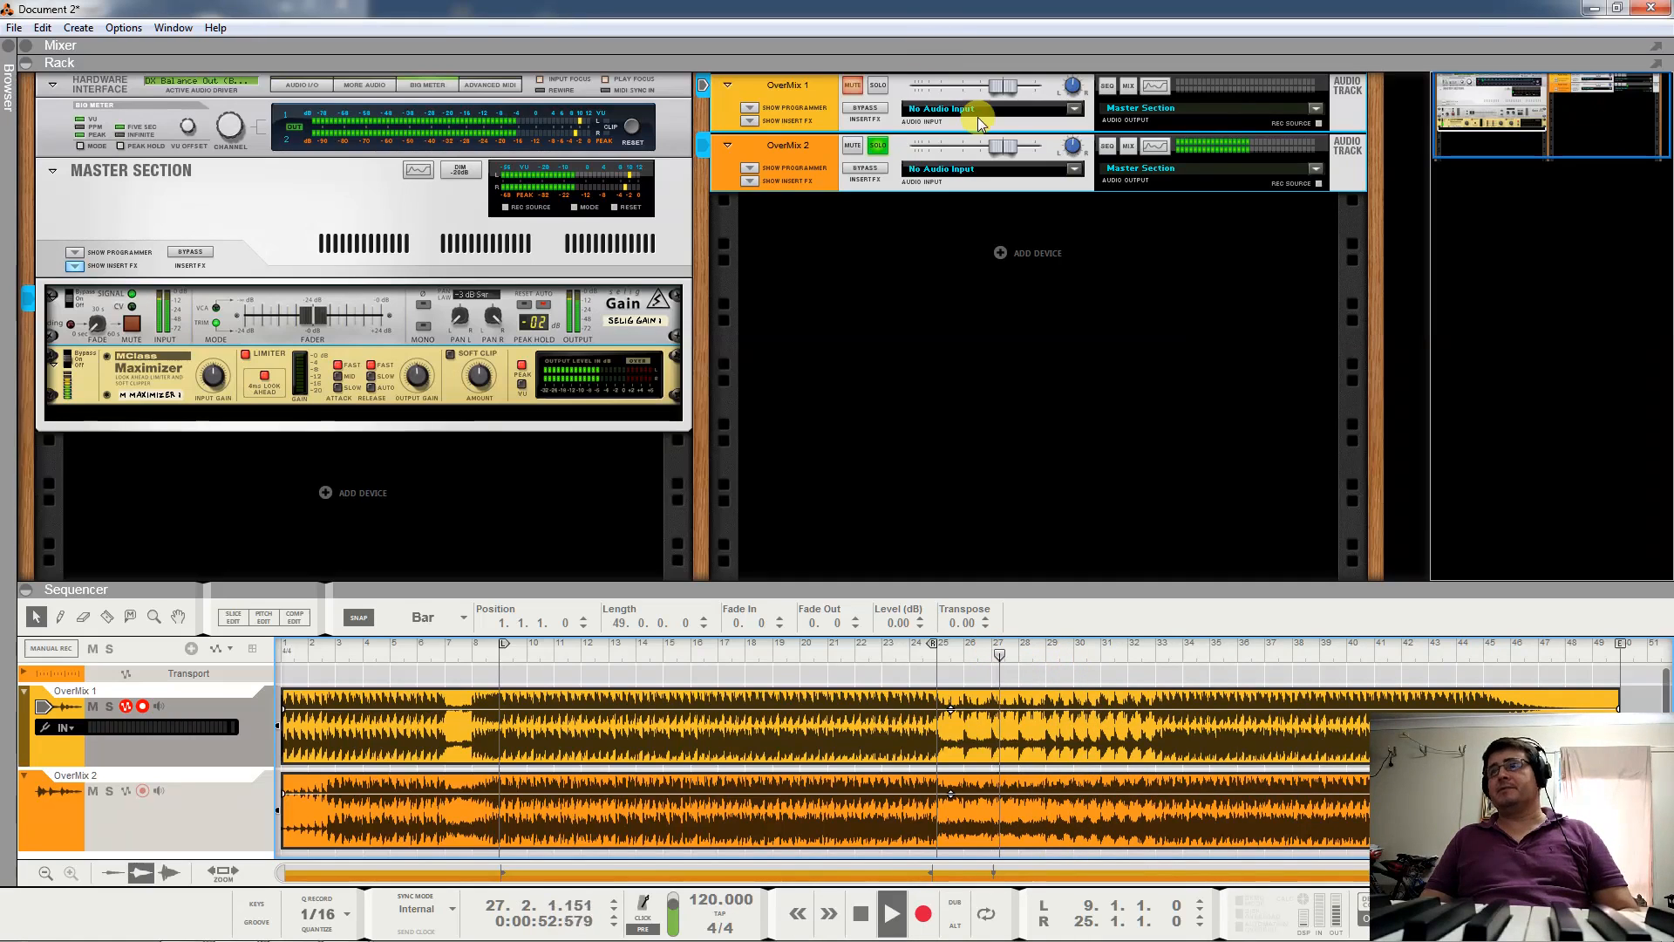
pyautogui.click(881, 146)
pyautogui.click(877, 85)
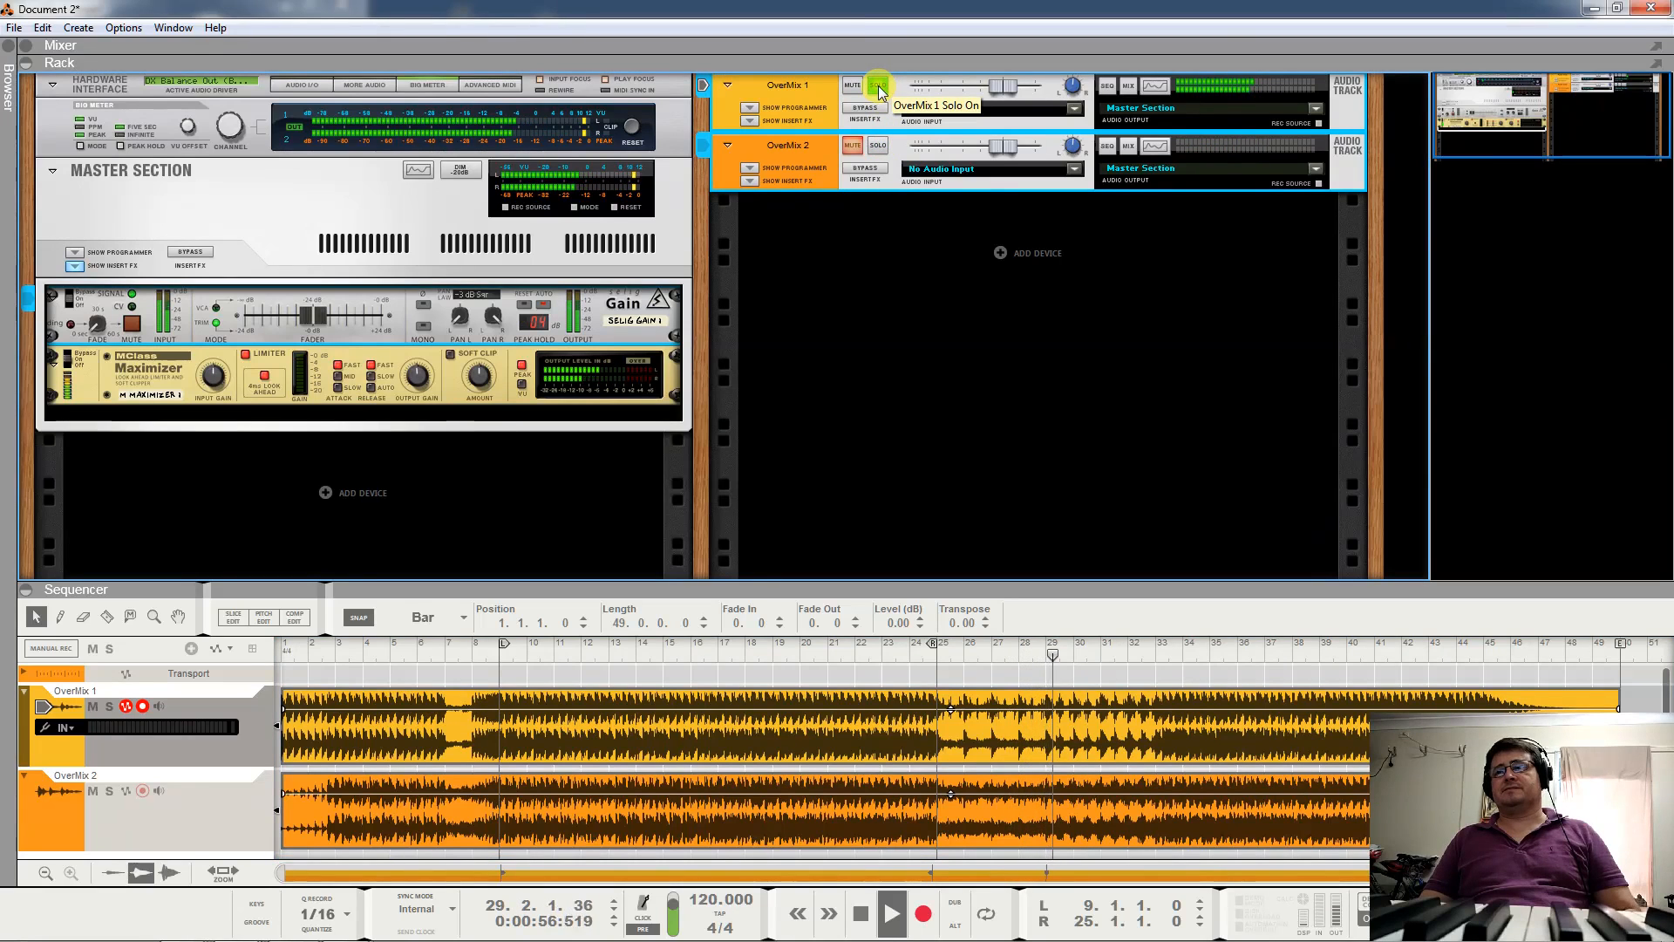
pyautogui.click(877, 86)
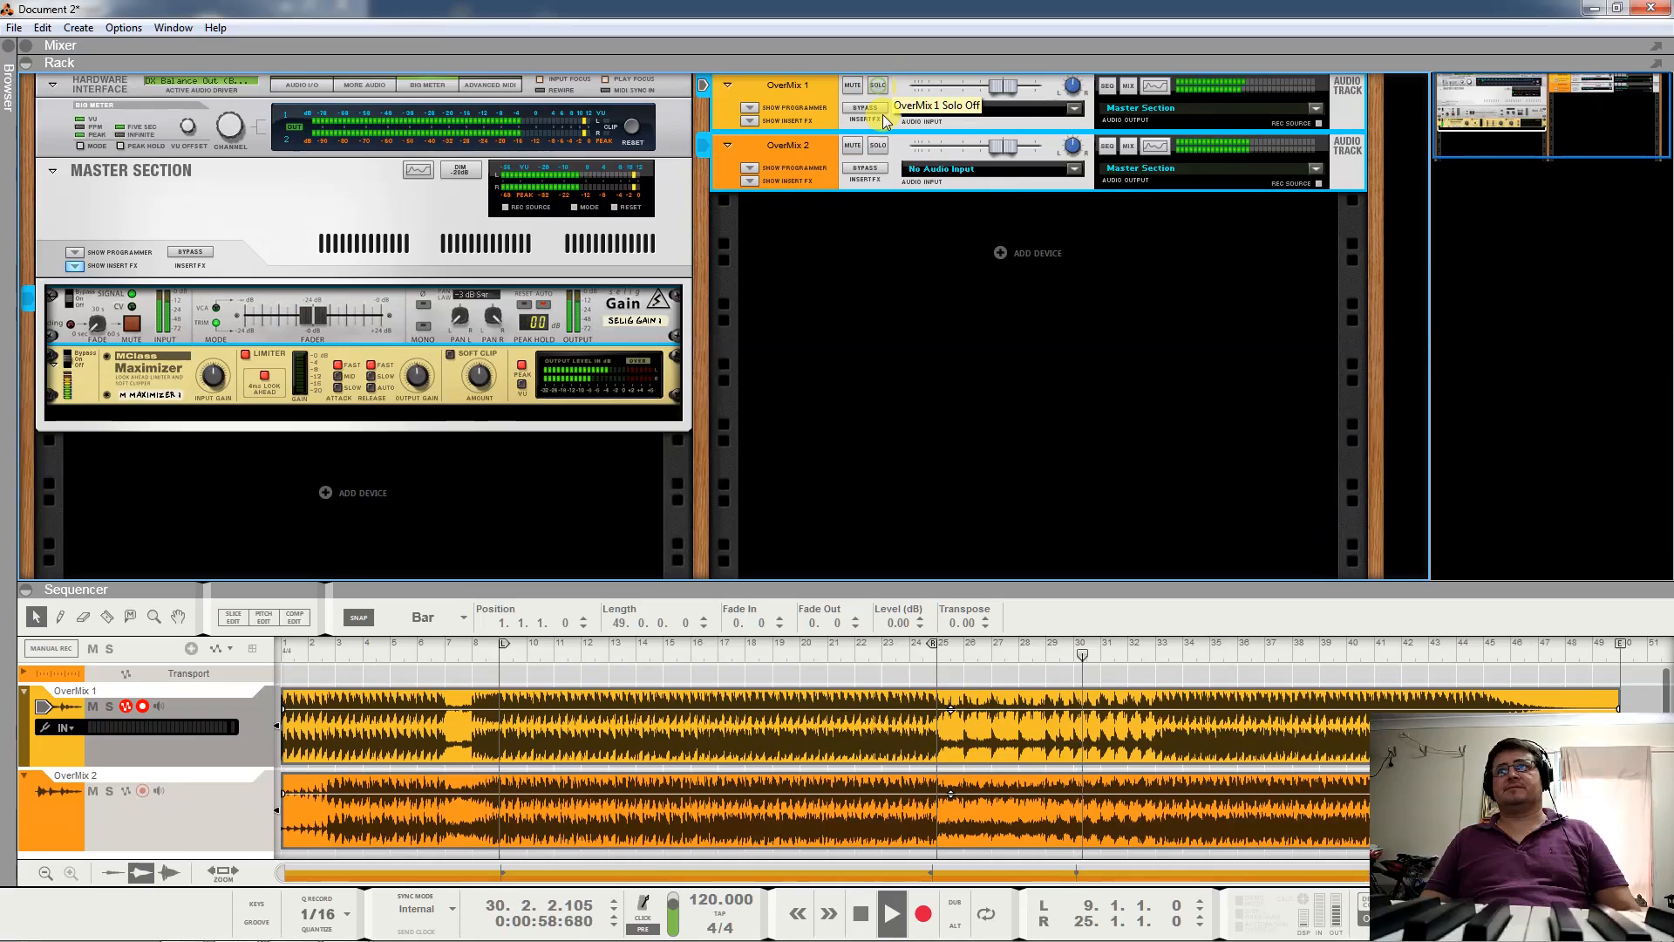
pyautogui.click(877, 146)
pyautogui.click(879, 148)
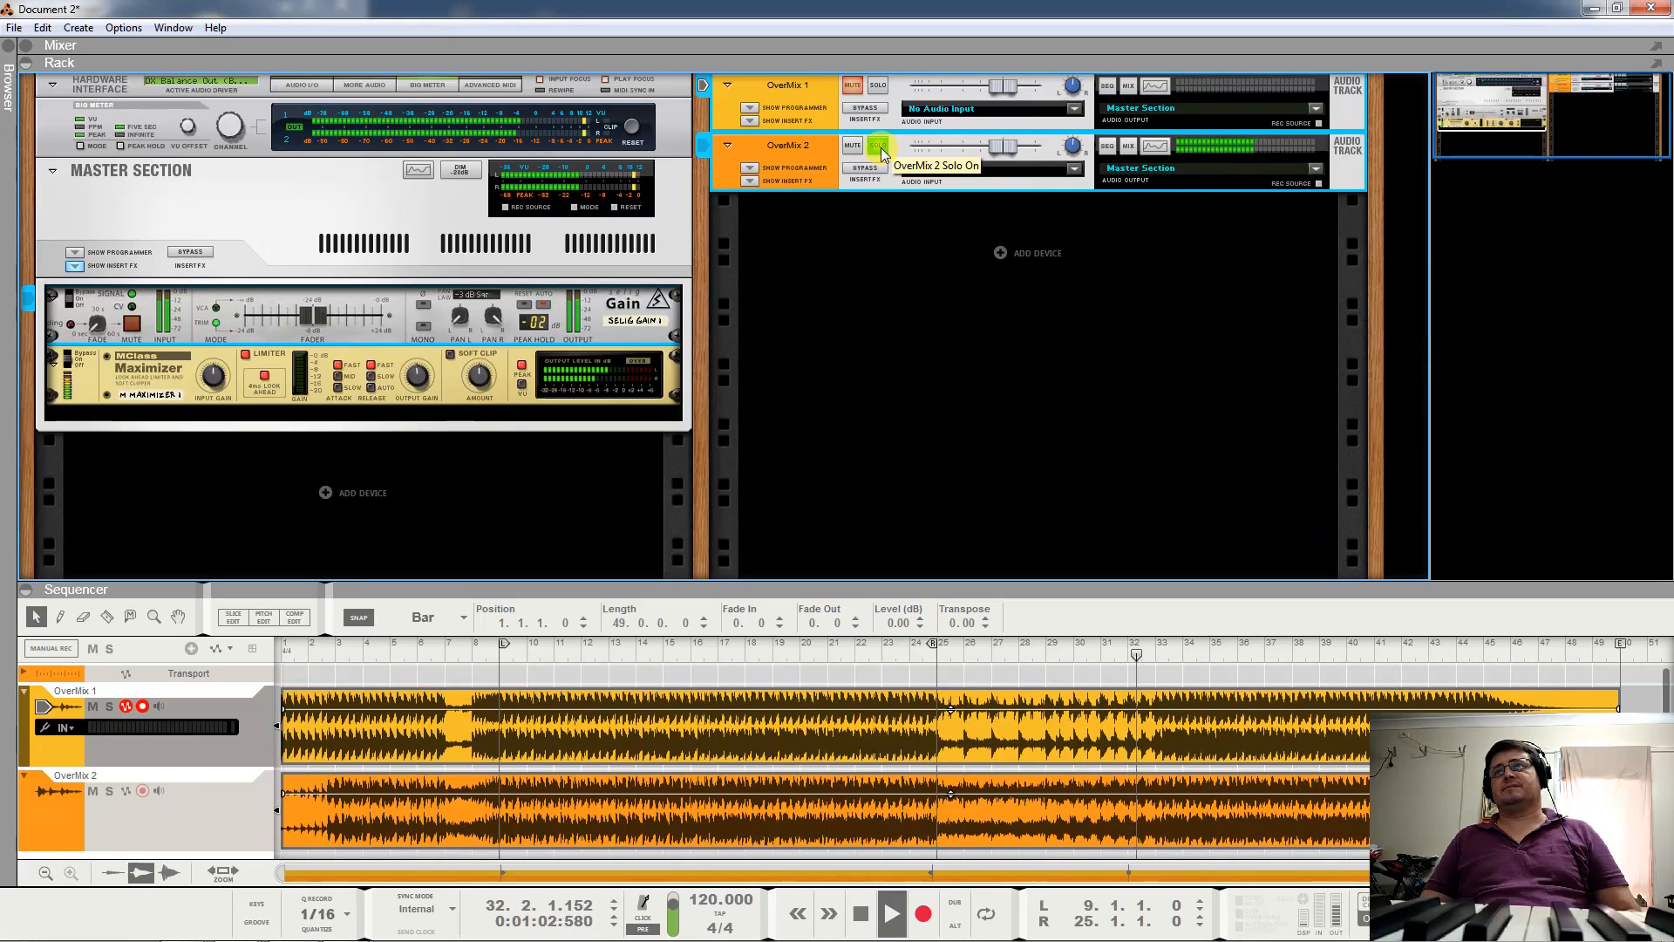
pyautogui.press('space')
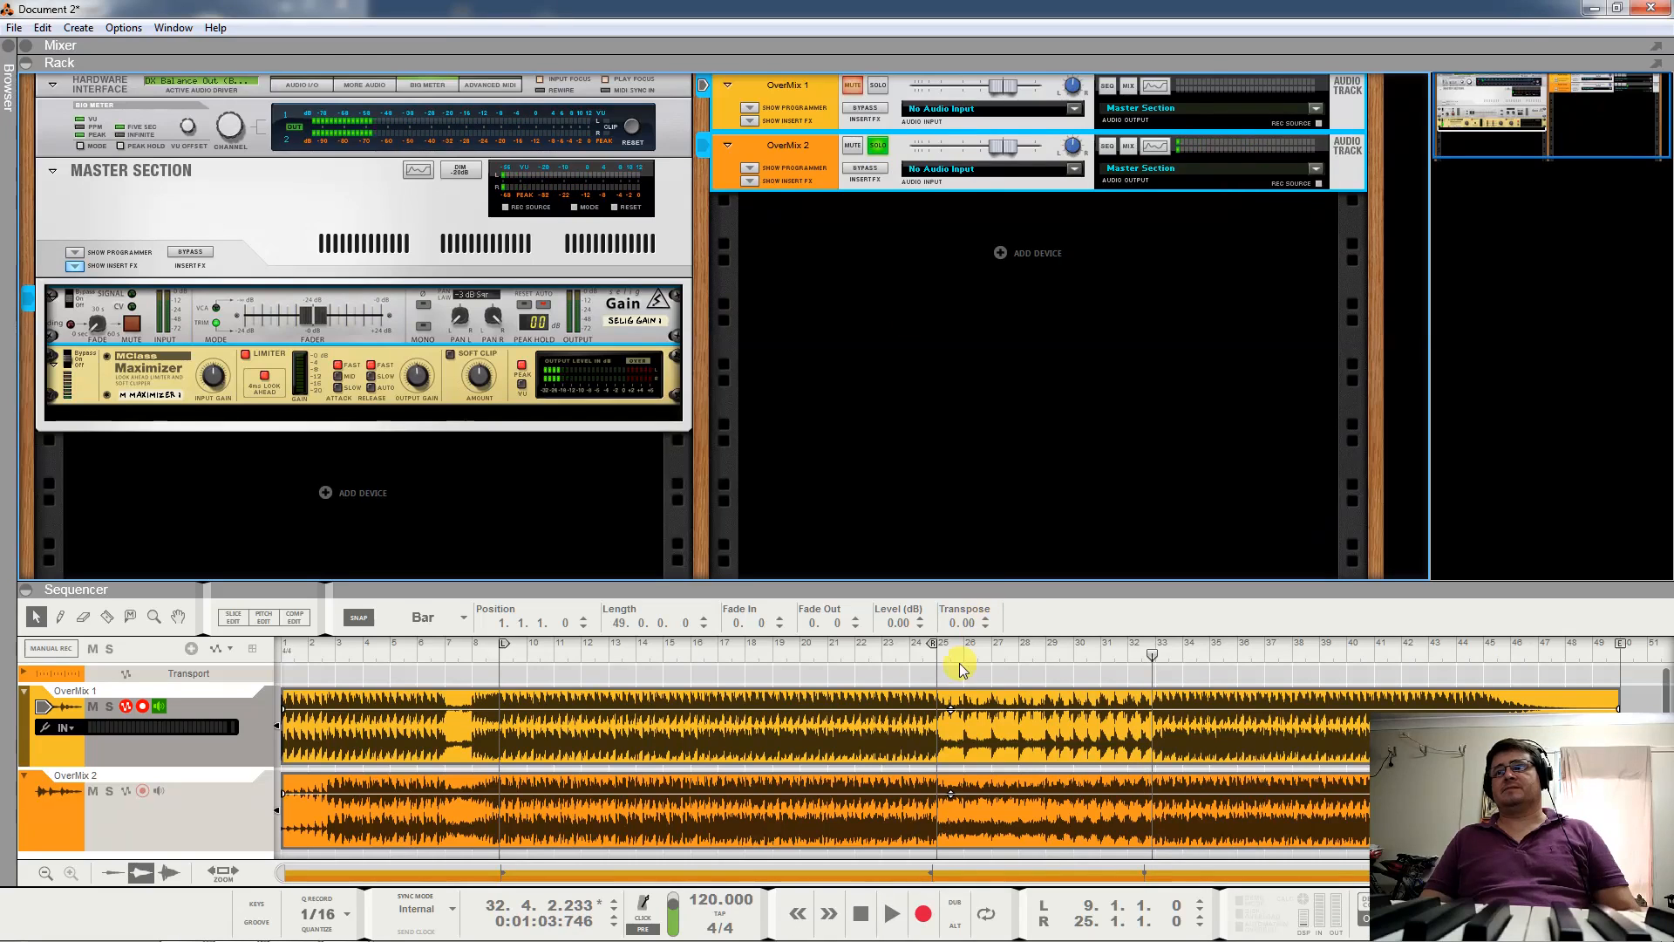
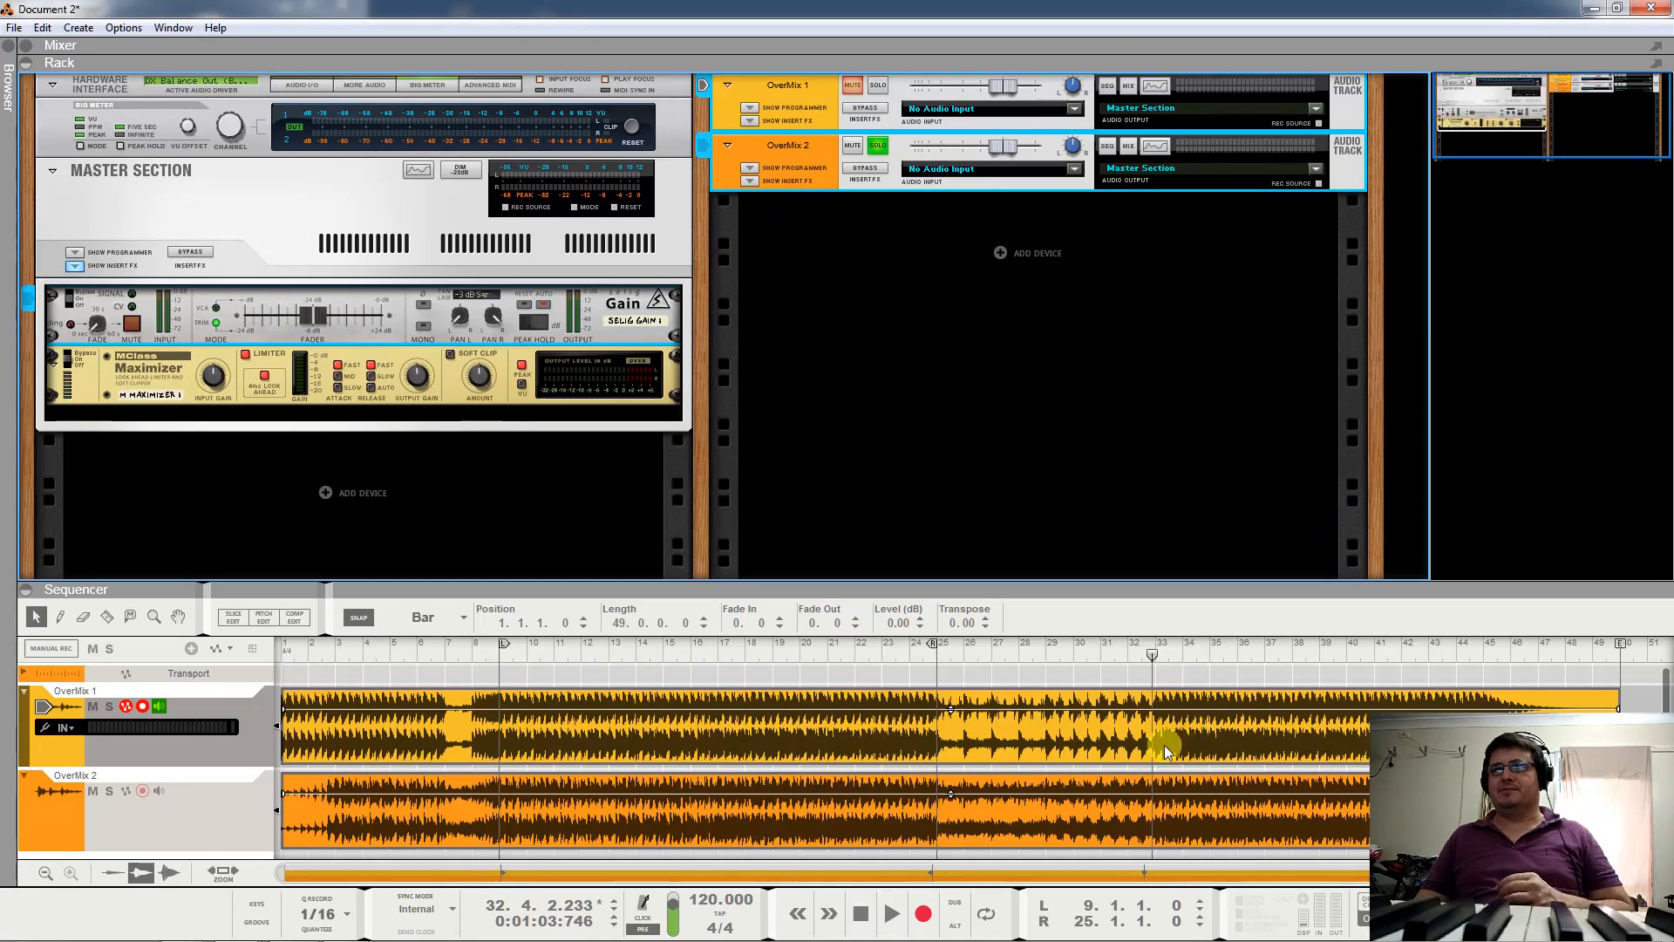
pyautogui.press('space')
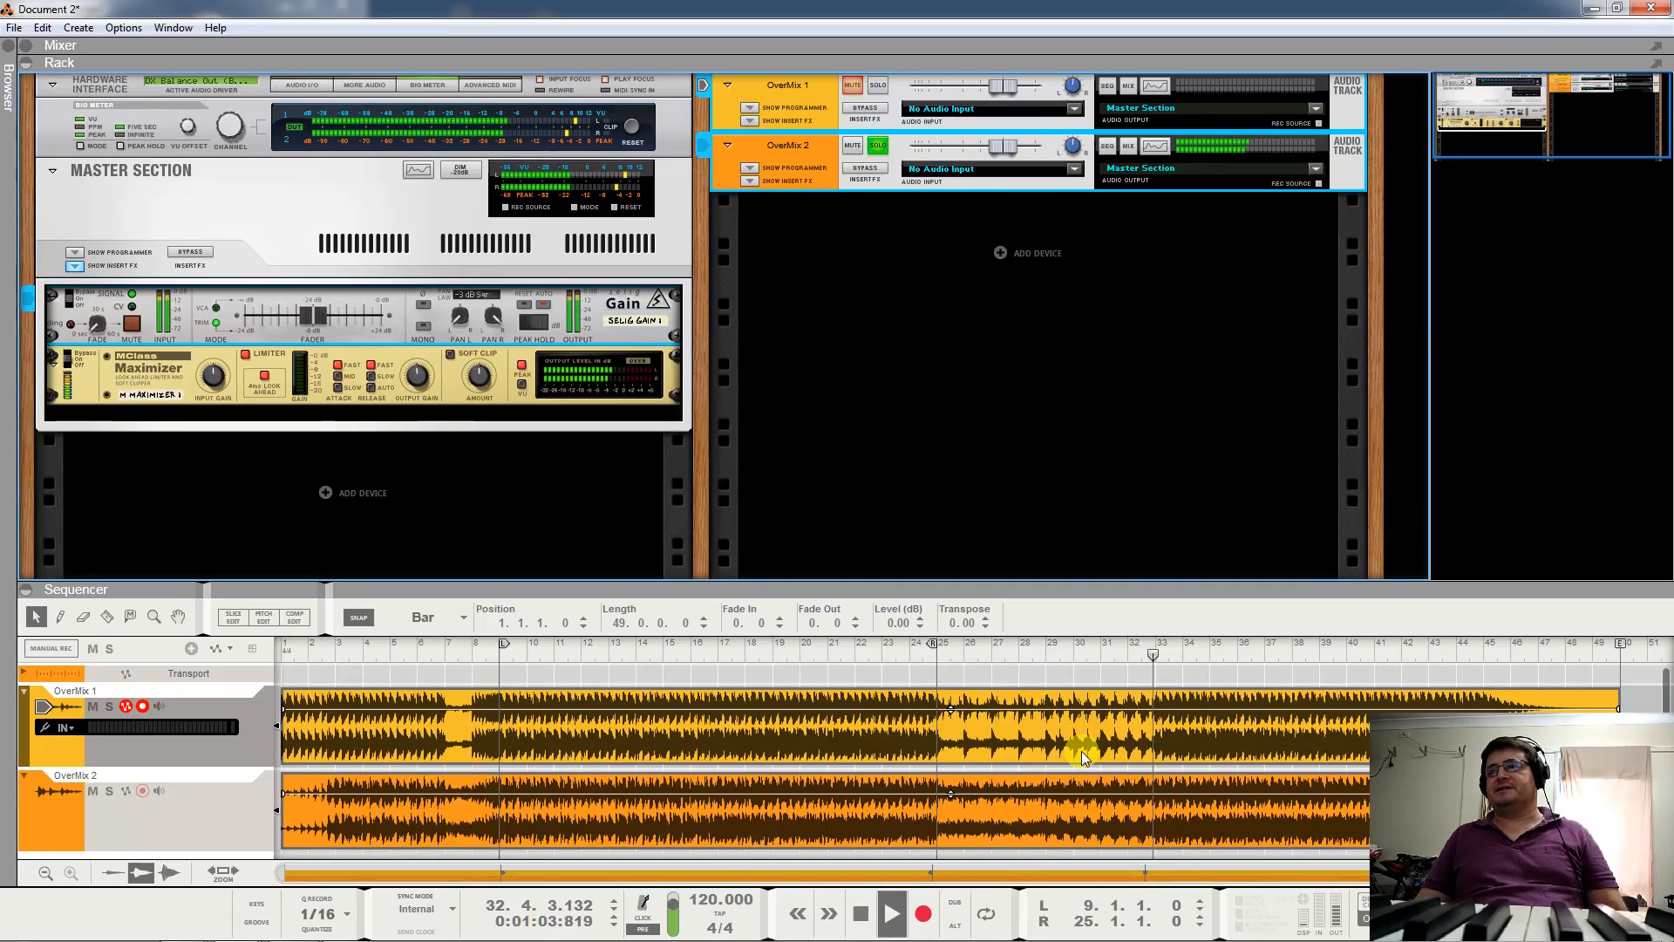
pyautogui.press('space')
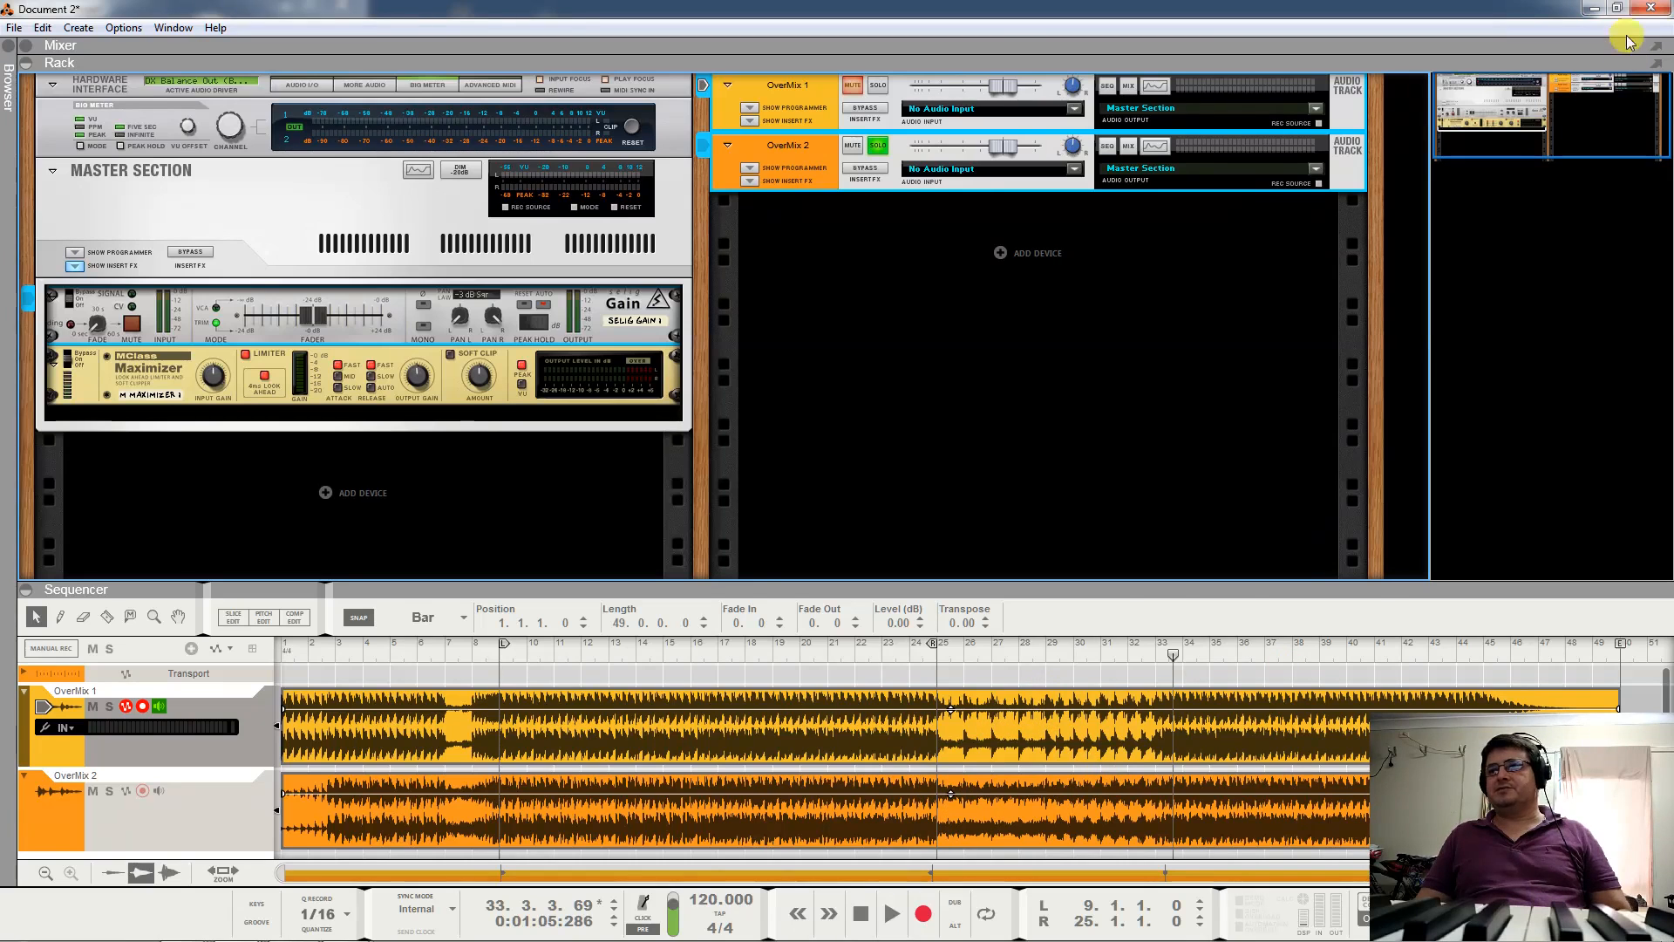
# Switch to the OverMix 2.reason document and look over its tracks, master section and the Kong device, leaving Kong folded.
pyautogui.click(1594, 9)
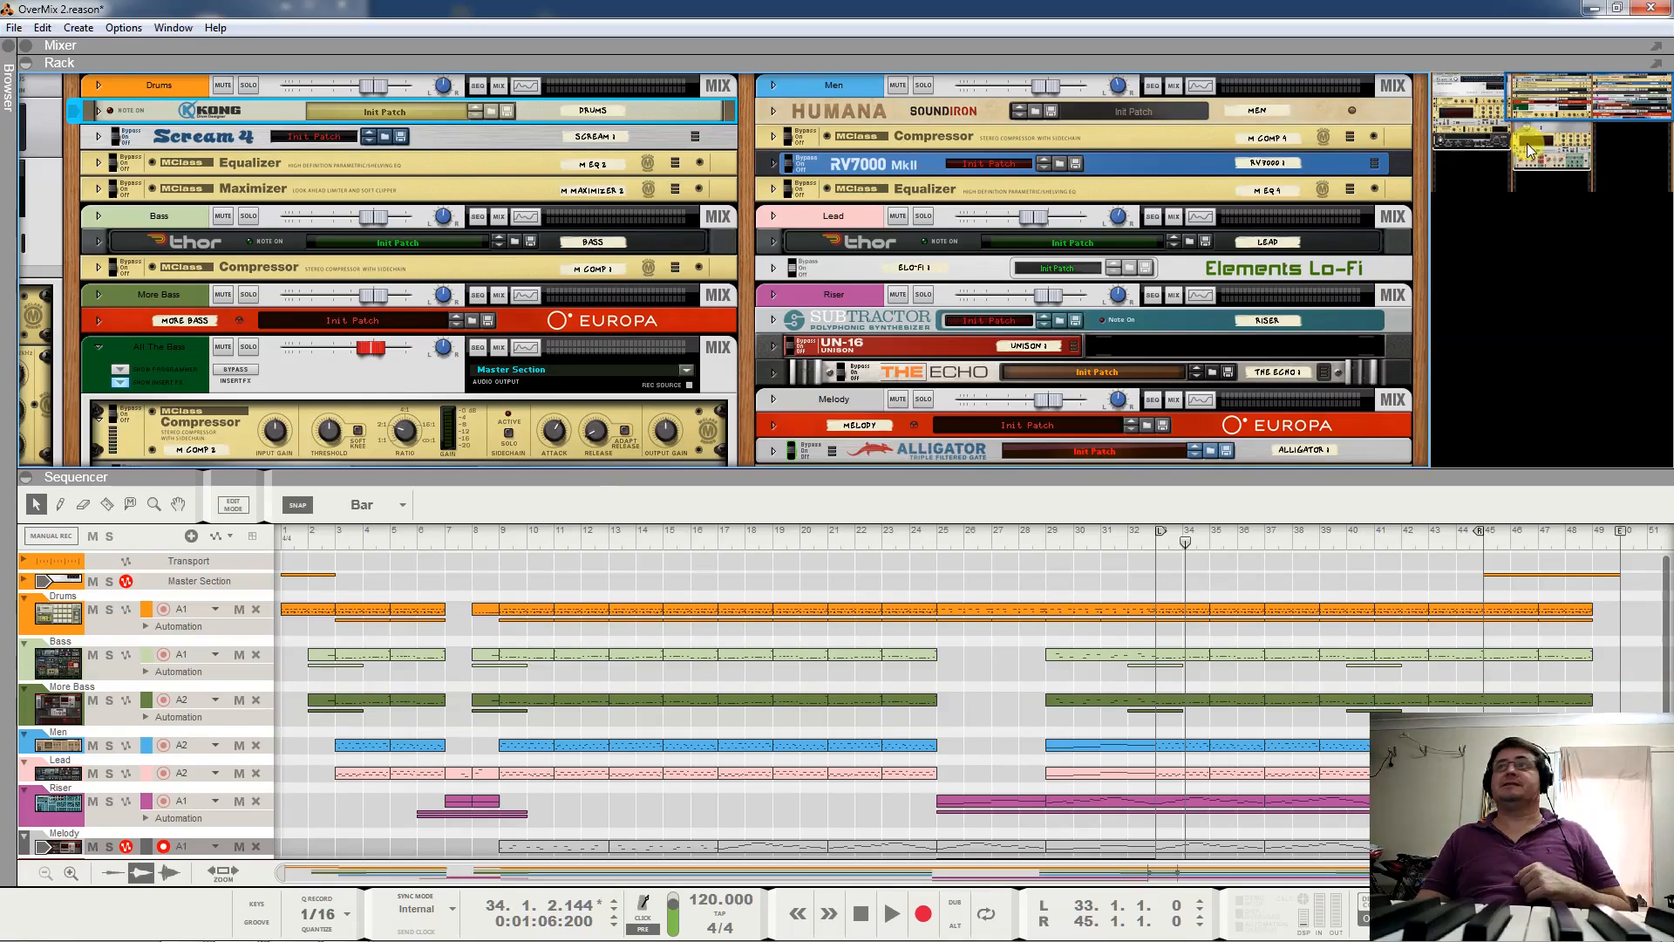
pyautogui.scroll(-2, 980, 811)
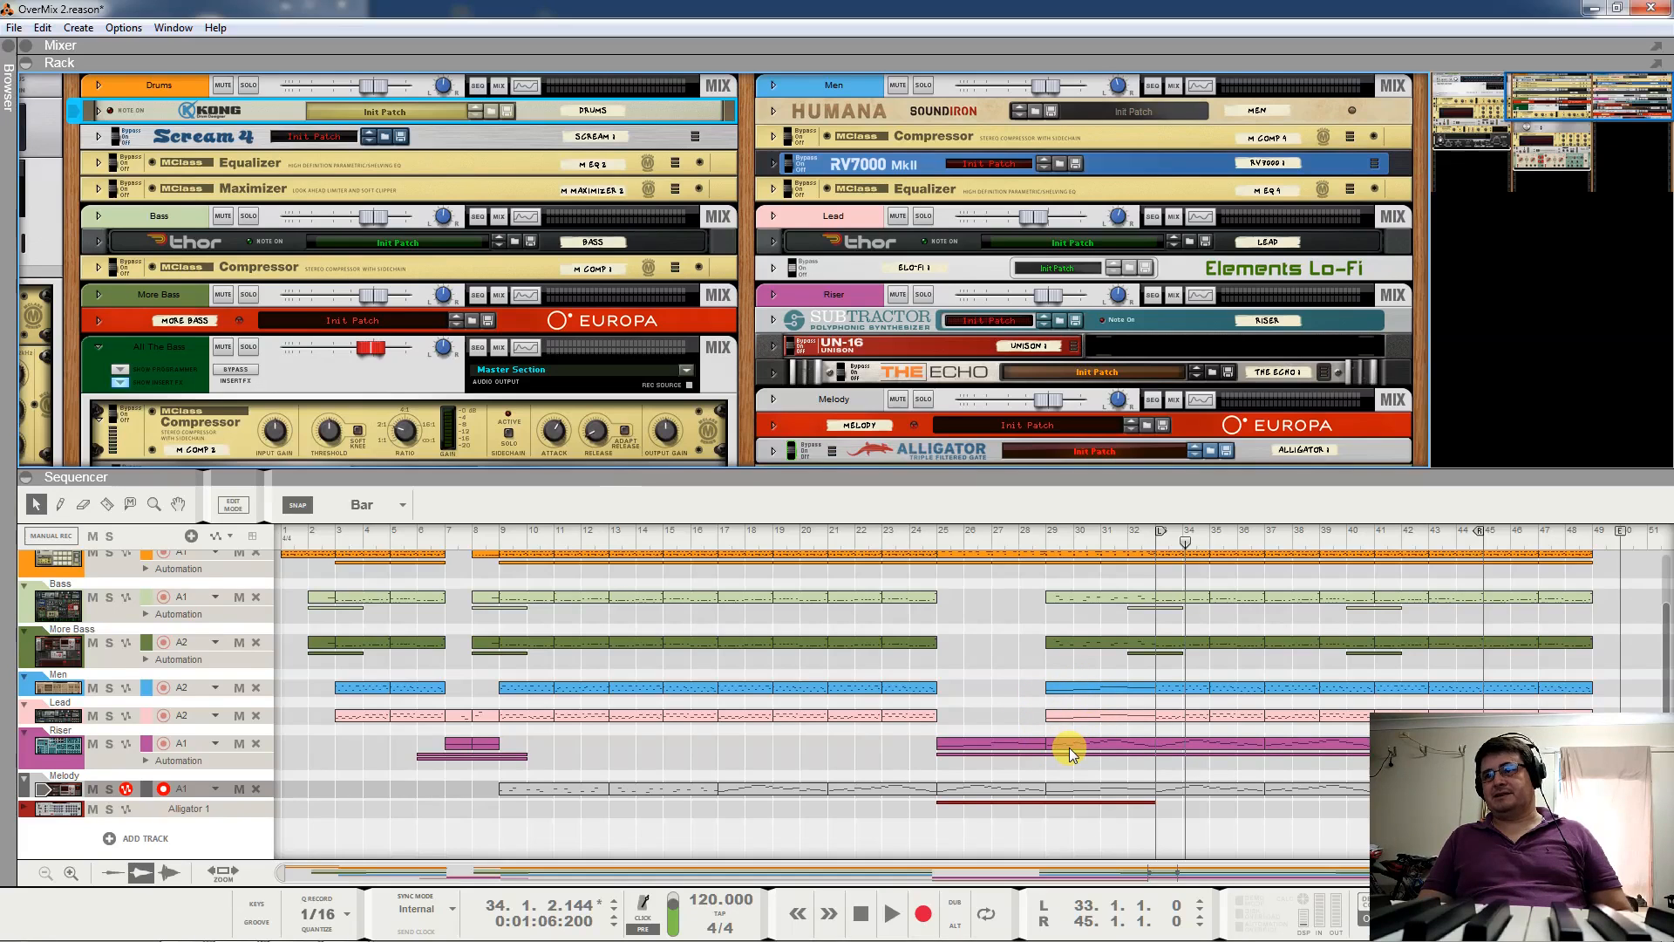
pyautogui.scroll(2, 1067, 767)
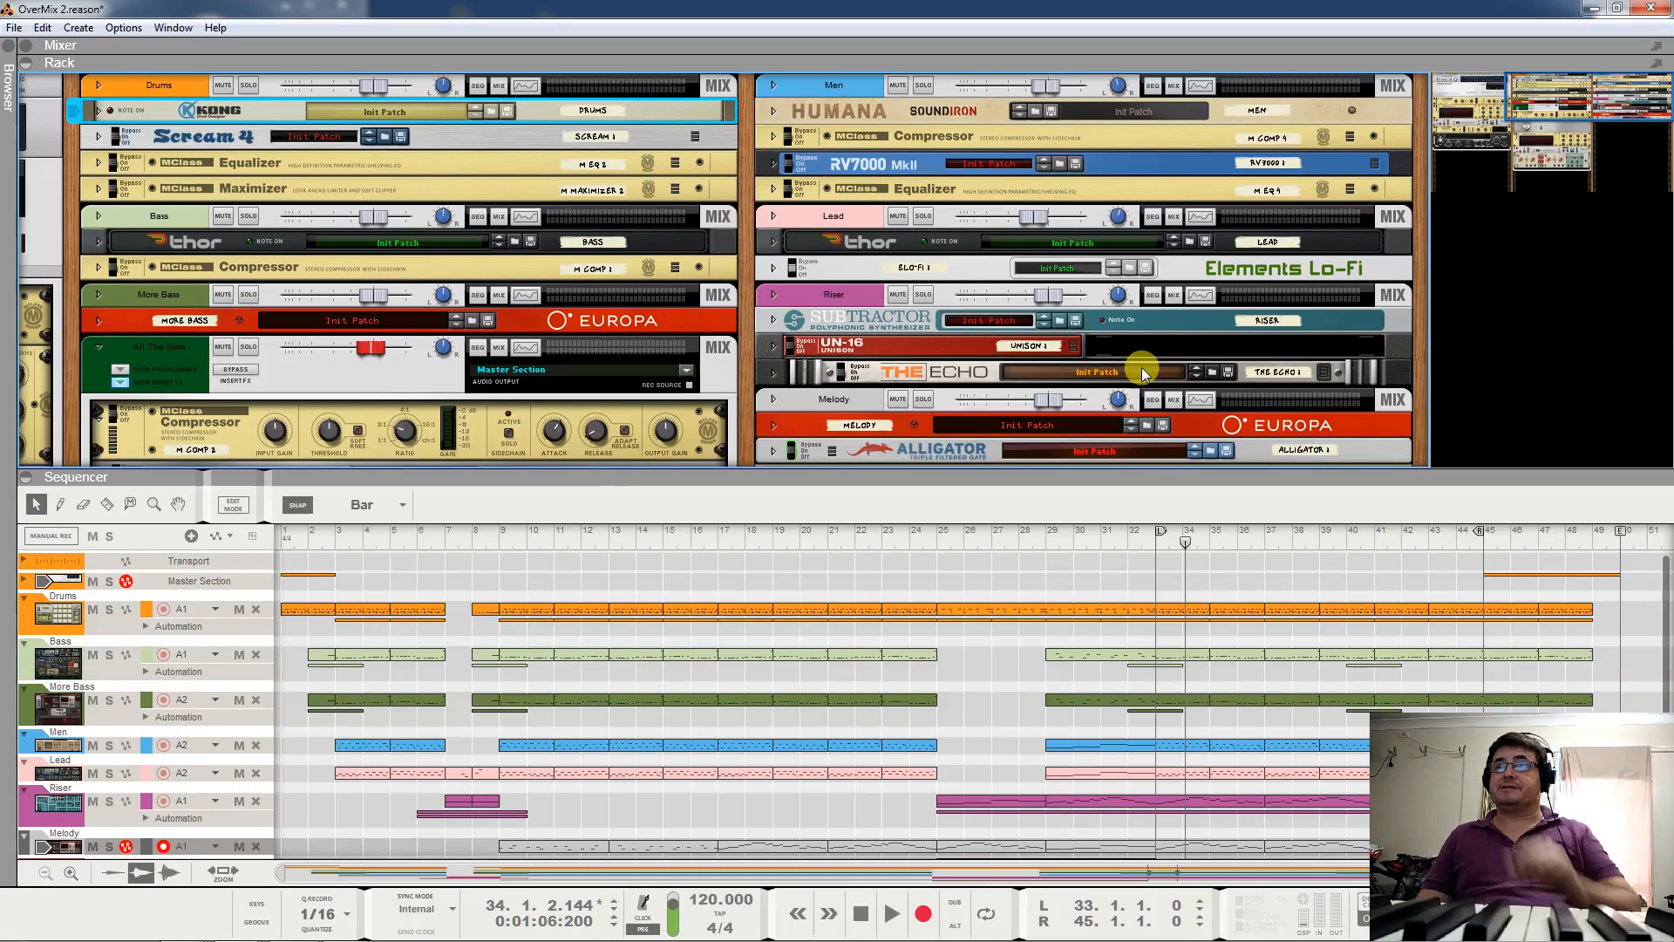
pyautogui.moveTo(1530, 91); pyautogui.dragTo(1448, 59)
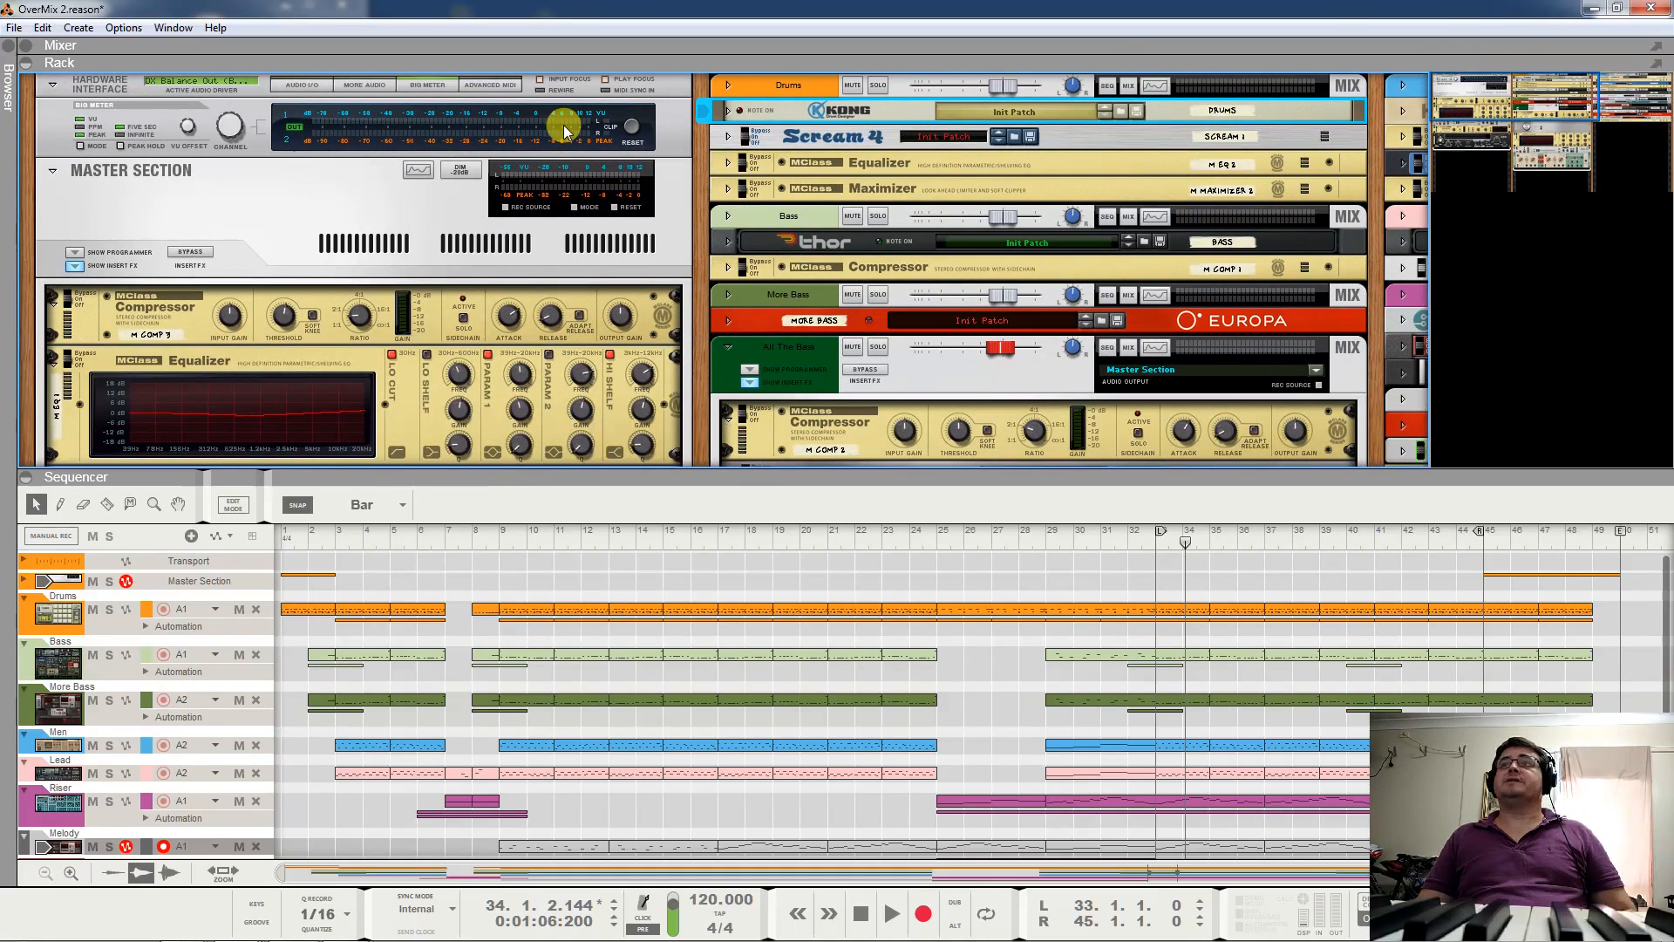
pyautogui.click(728, 112)
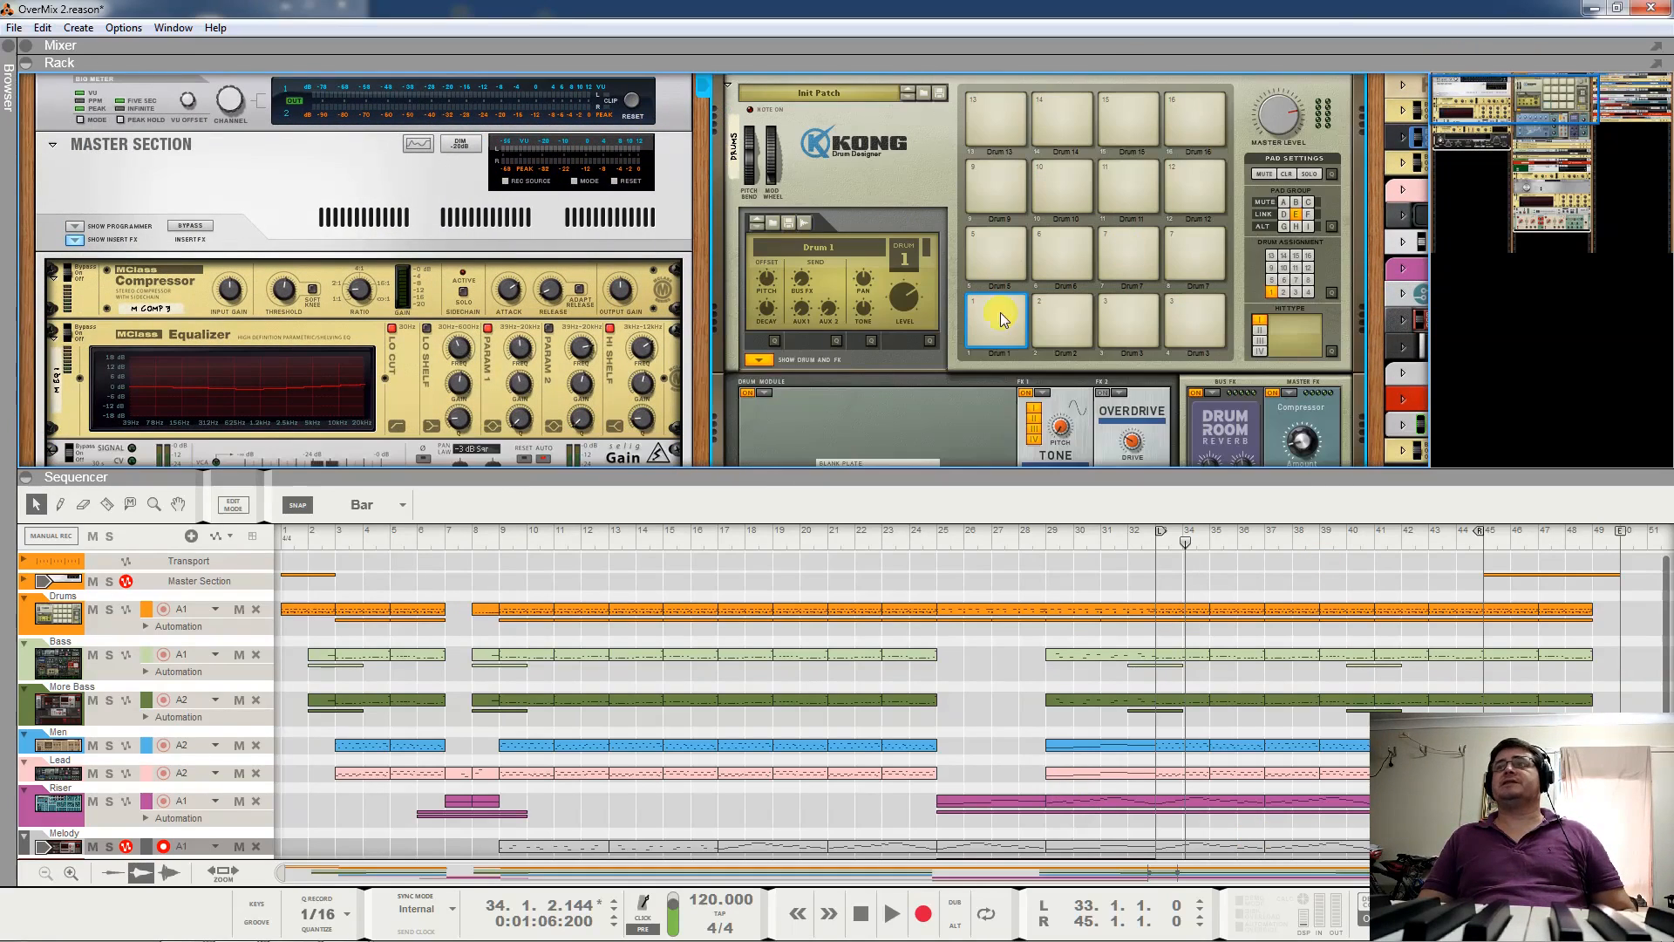
pyautogui.click(728, 89)
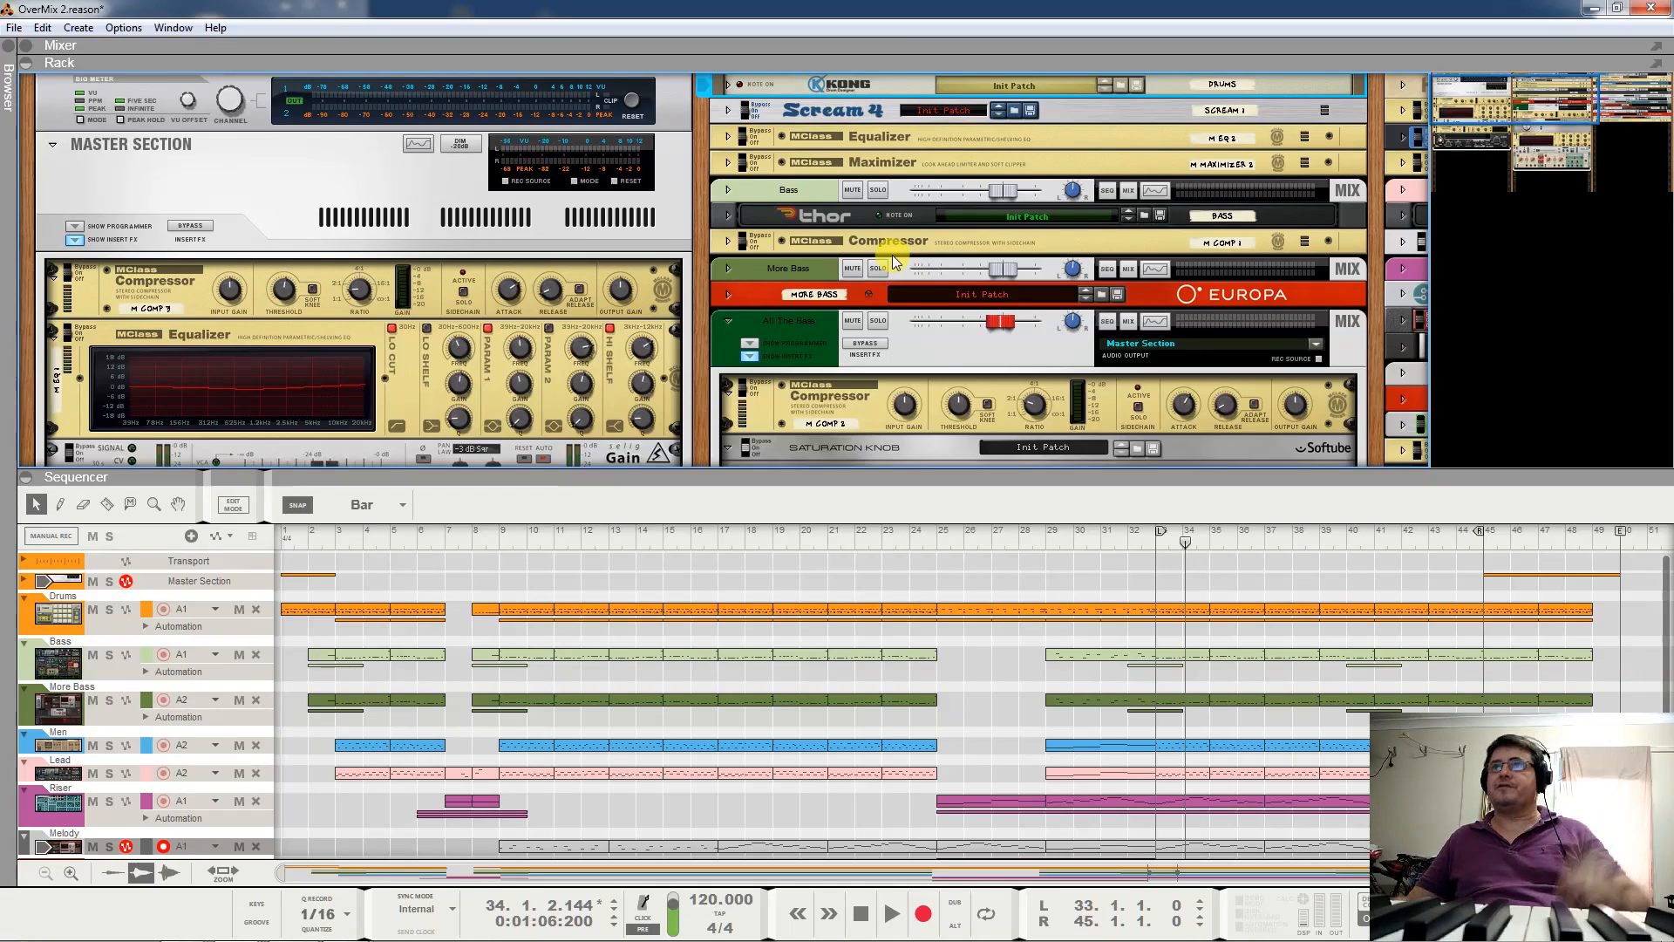
pyautogui.scroll(1, 880, 186)
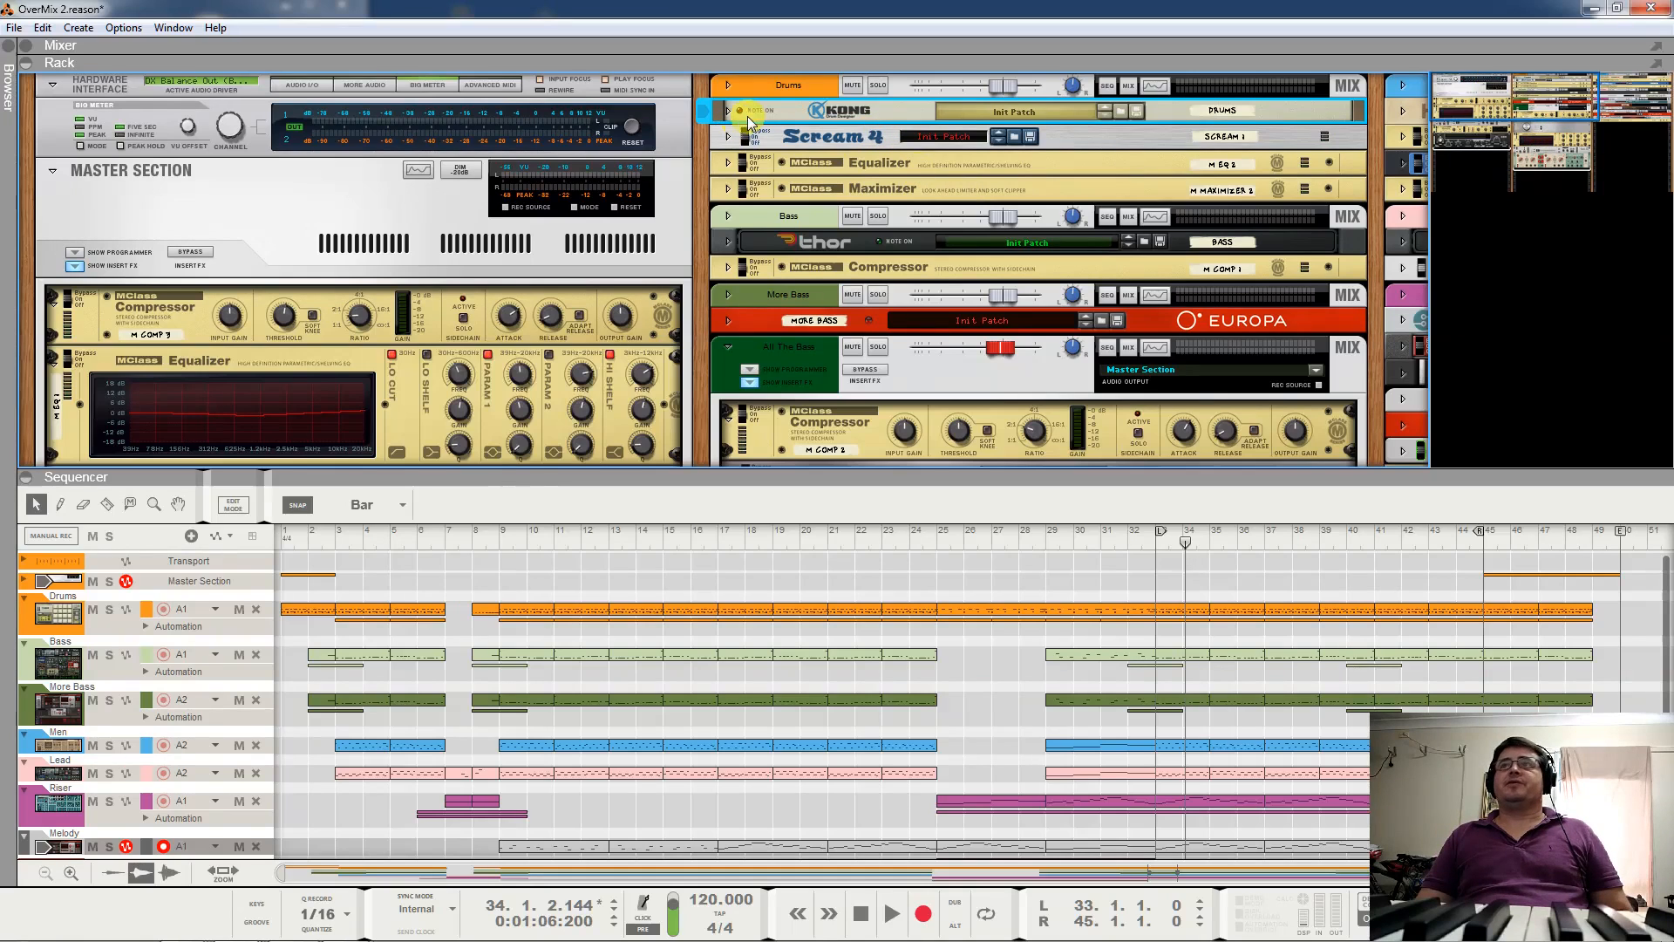
# Solo the Drums channel, play it from bar 34 to check its level on the master meters, and release the solo.
pyautogui.click(877, 86)
pyautogui.press('space')
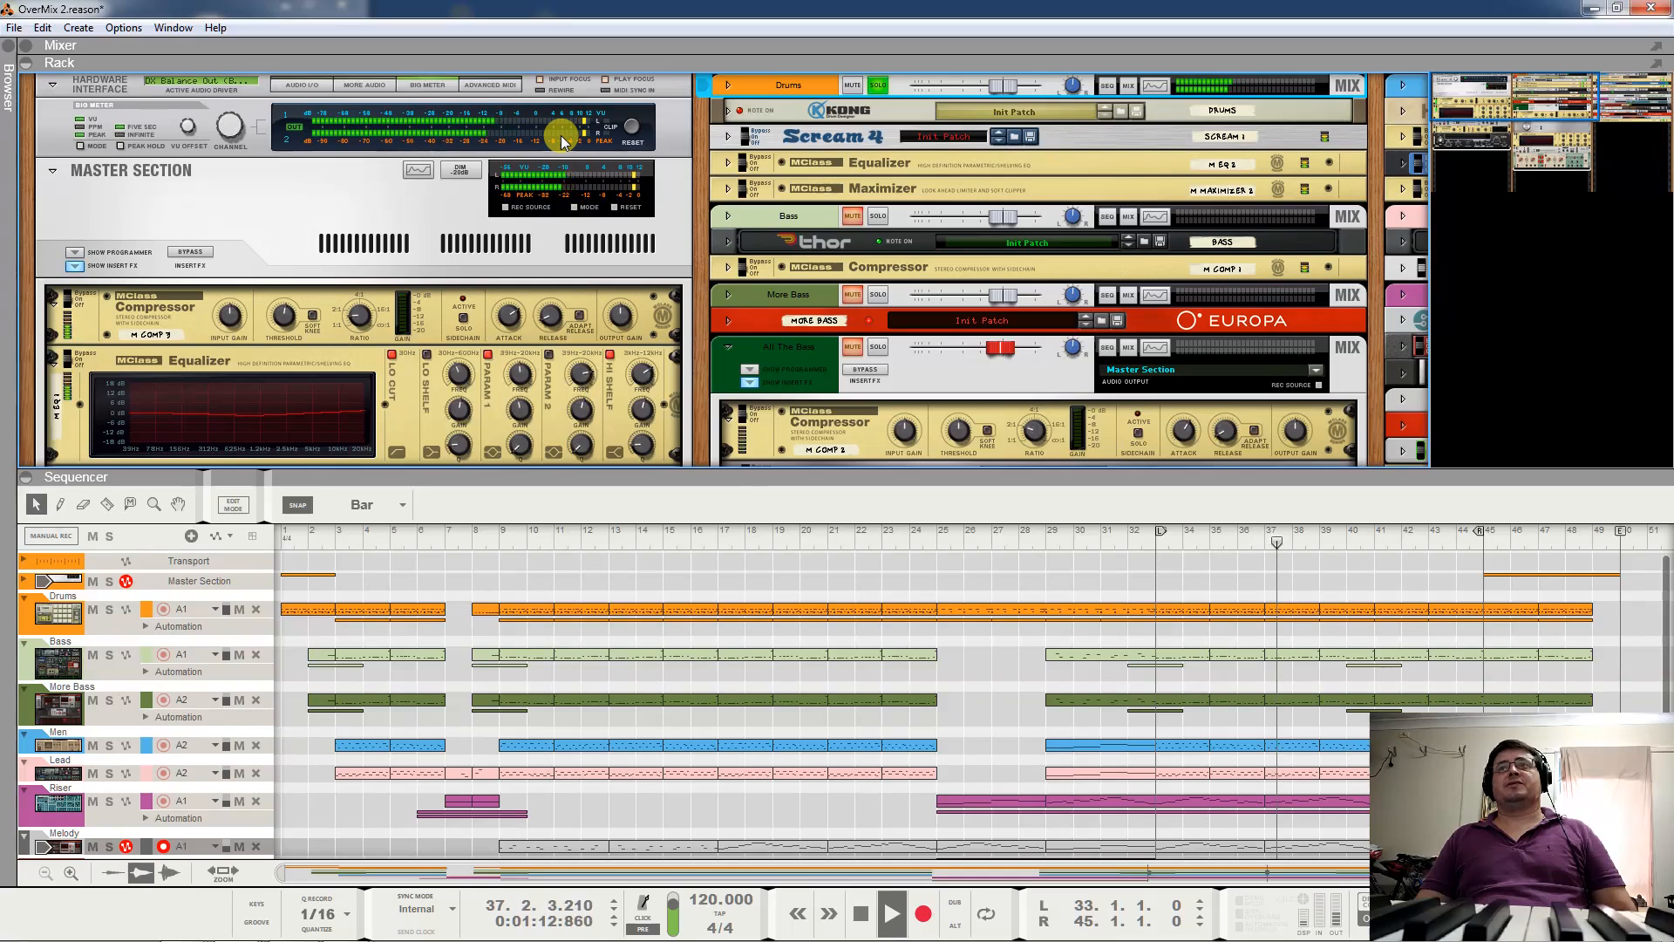
pyautogui.press('space')
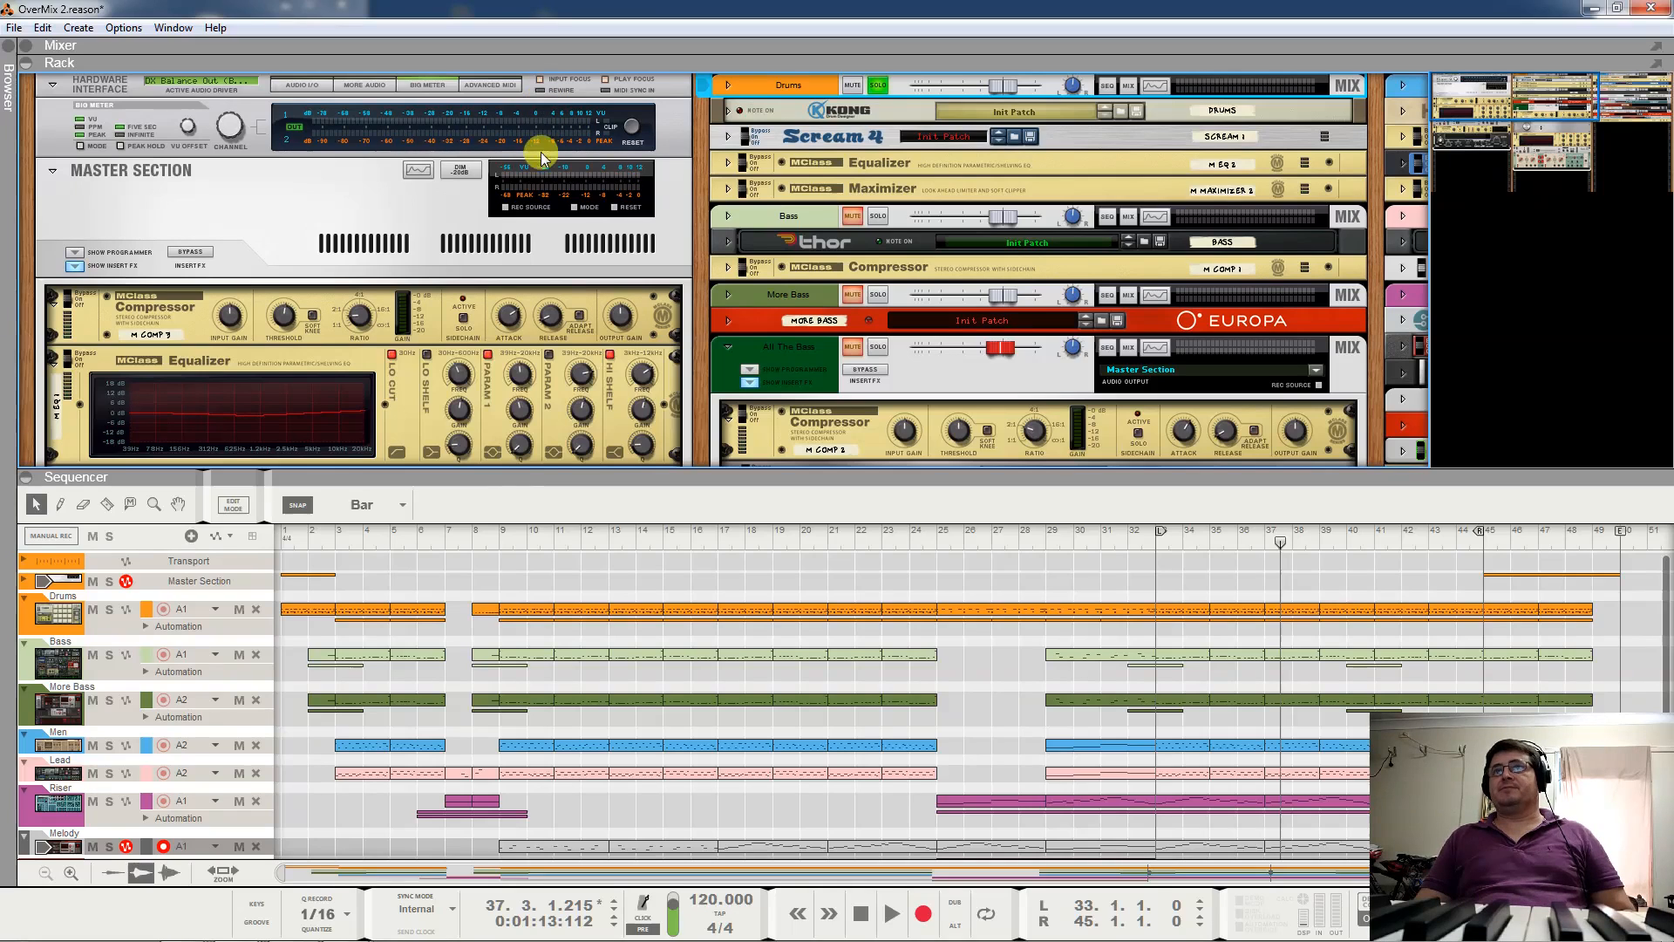
pyautogui.click(875, 87)
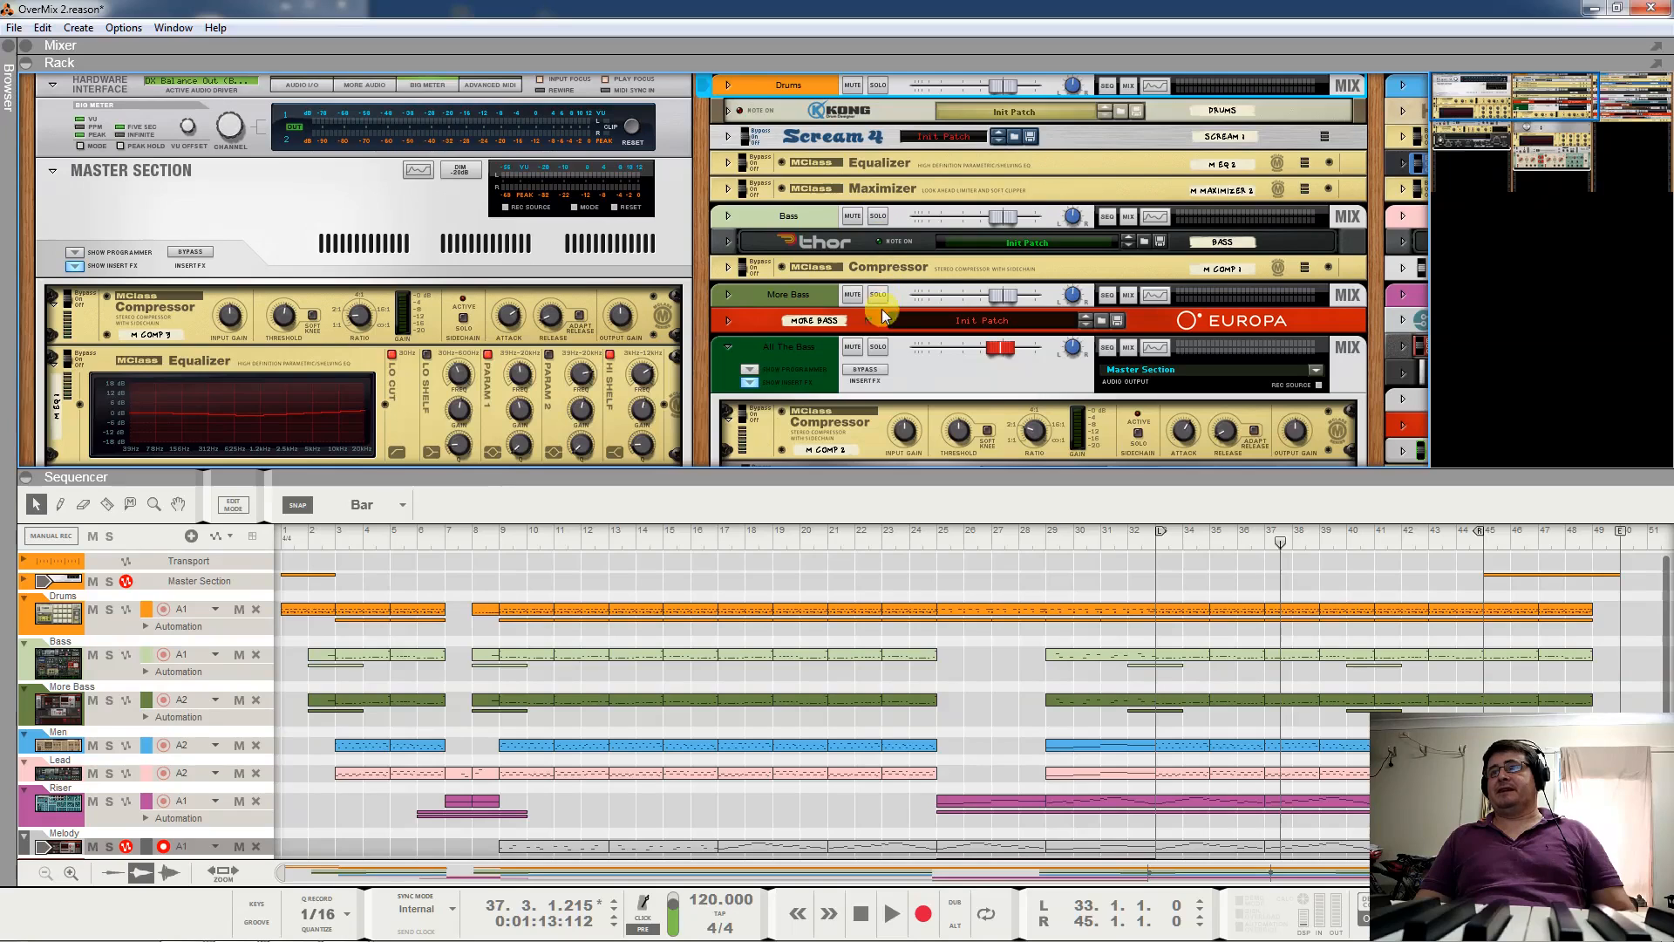
# Solo the All The Bass bus, play it from bar 37 to check its level, and release the solo.
pyautogui.click(879, 348)
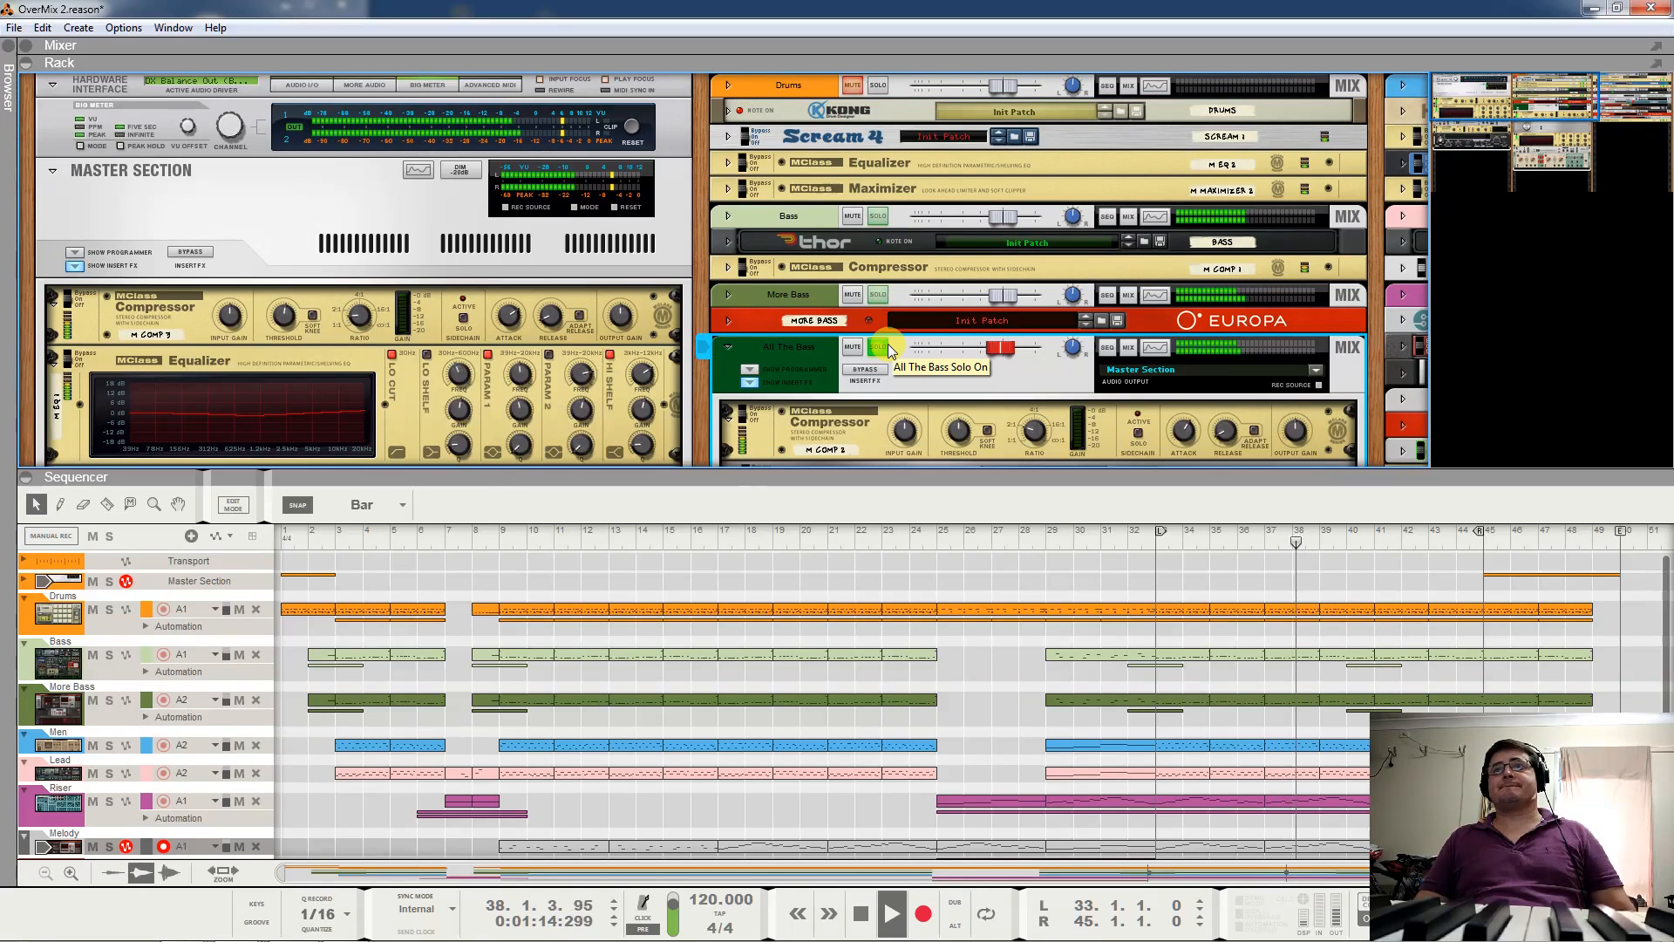
pyautogui.click(879, 348)
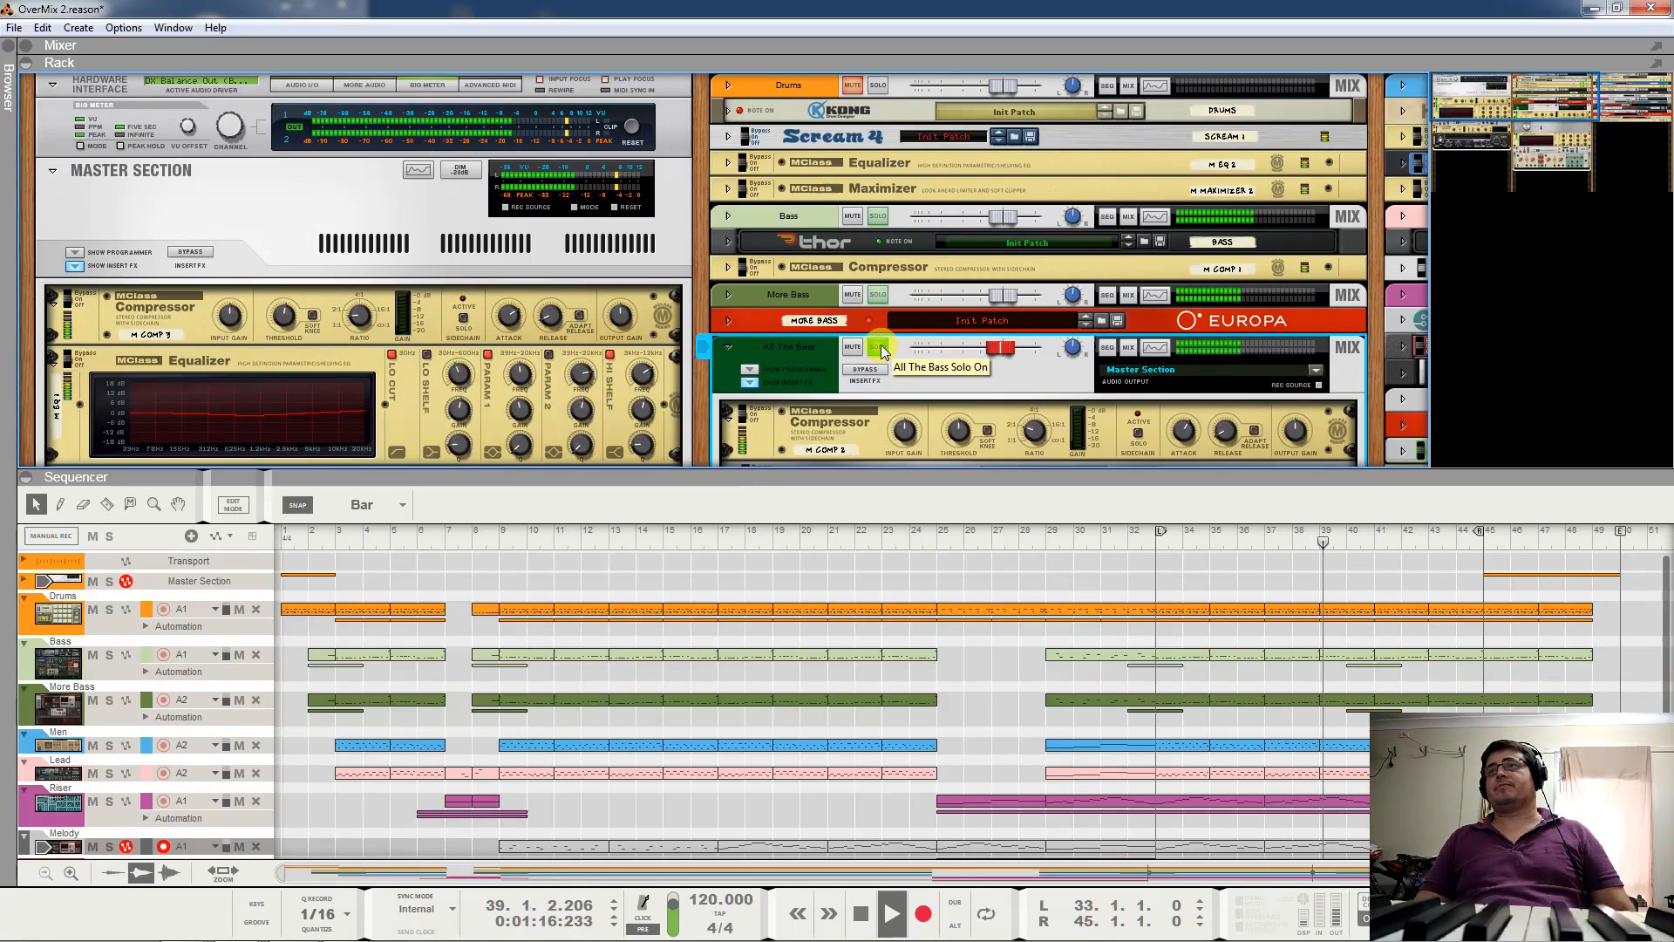
pyautogui.press('space')
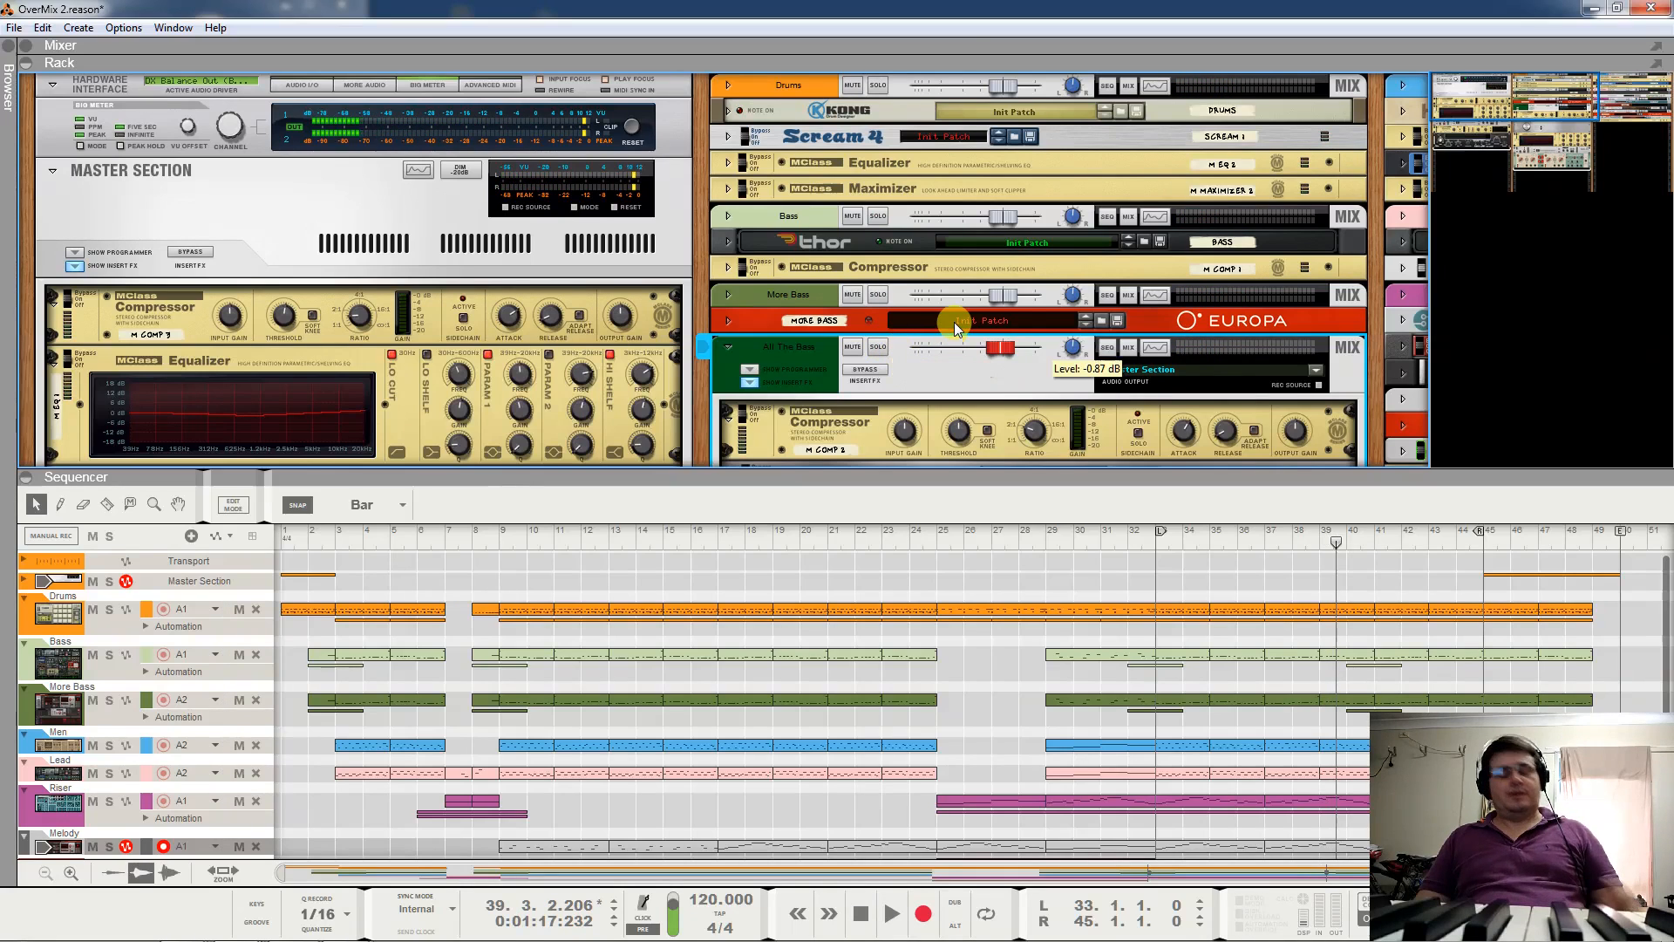
# Open the Spectrum EQ and examine the curves of the Drums, Bass and More Bass tracks.
pyautogui.press('F2')
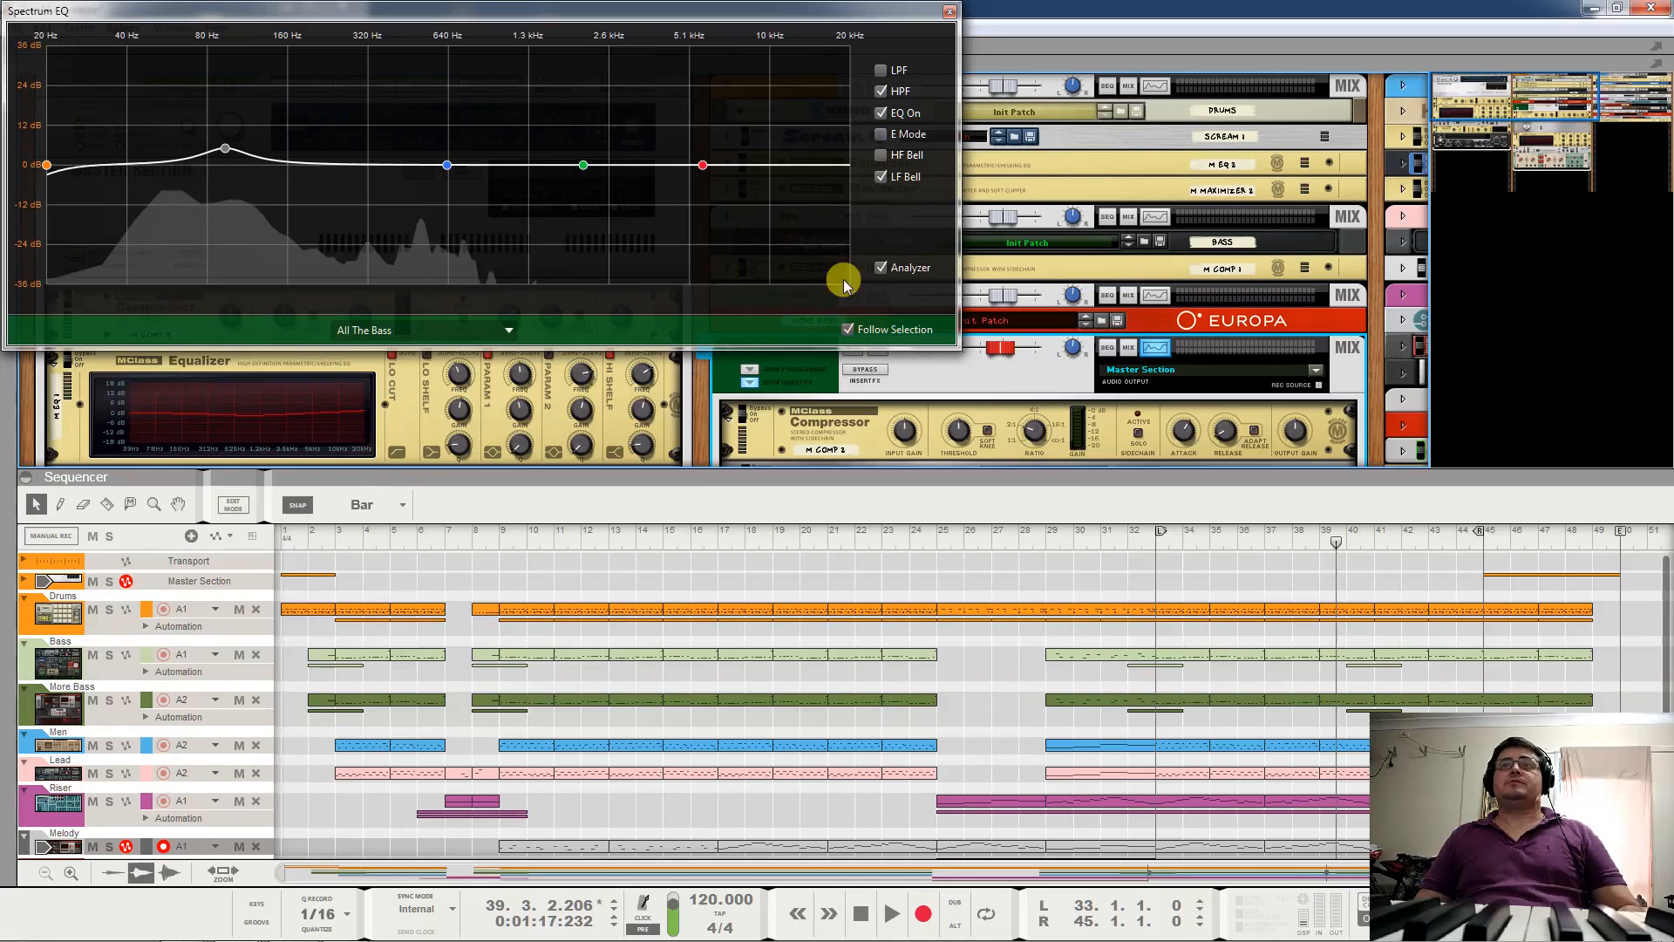
pyautogui.click(57, 611)
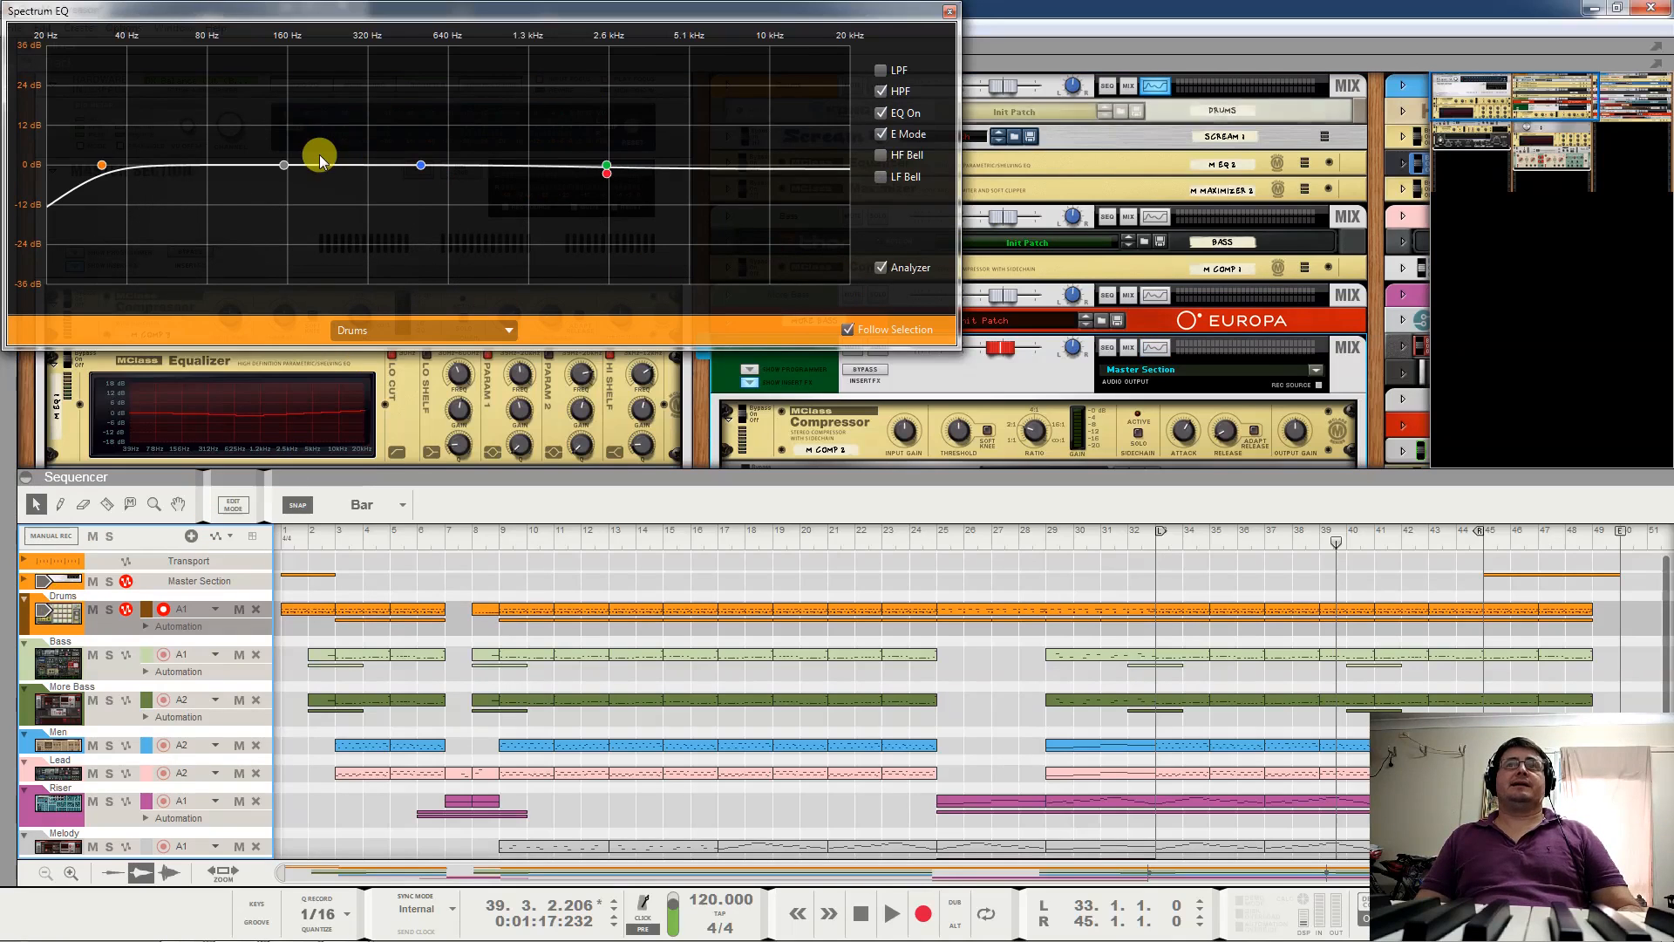
pyautogui.click(68, 661)
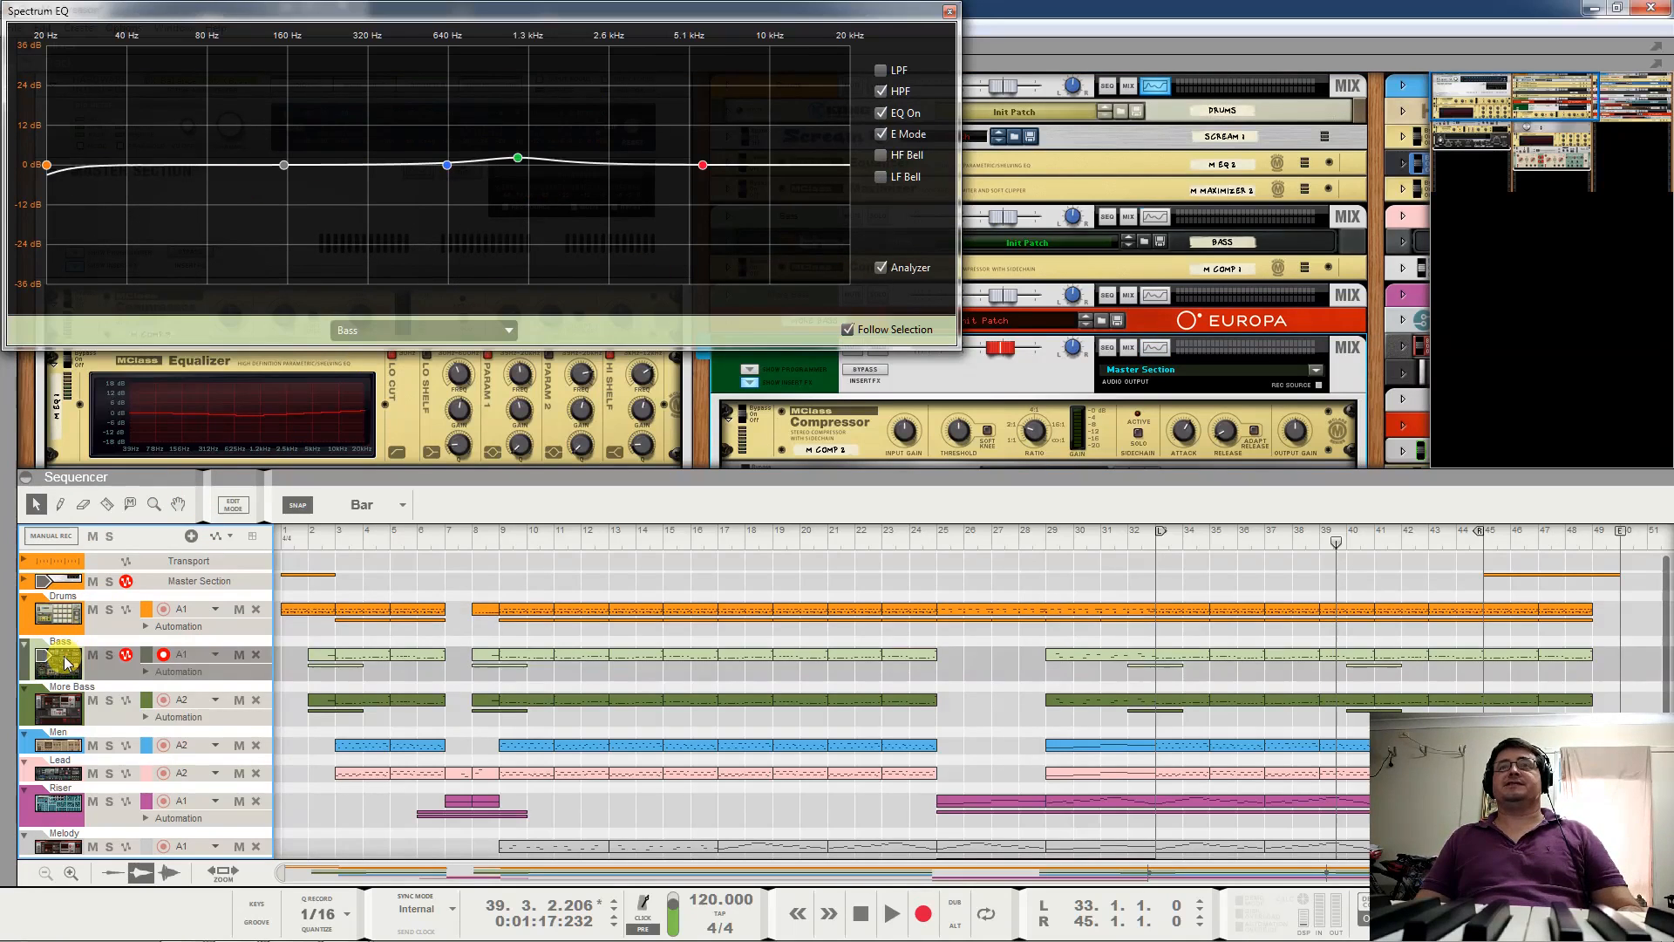
pyautogui.click(74, 708)
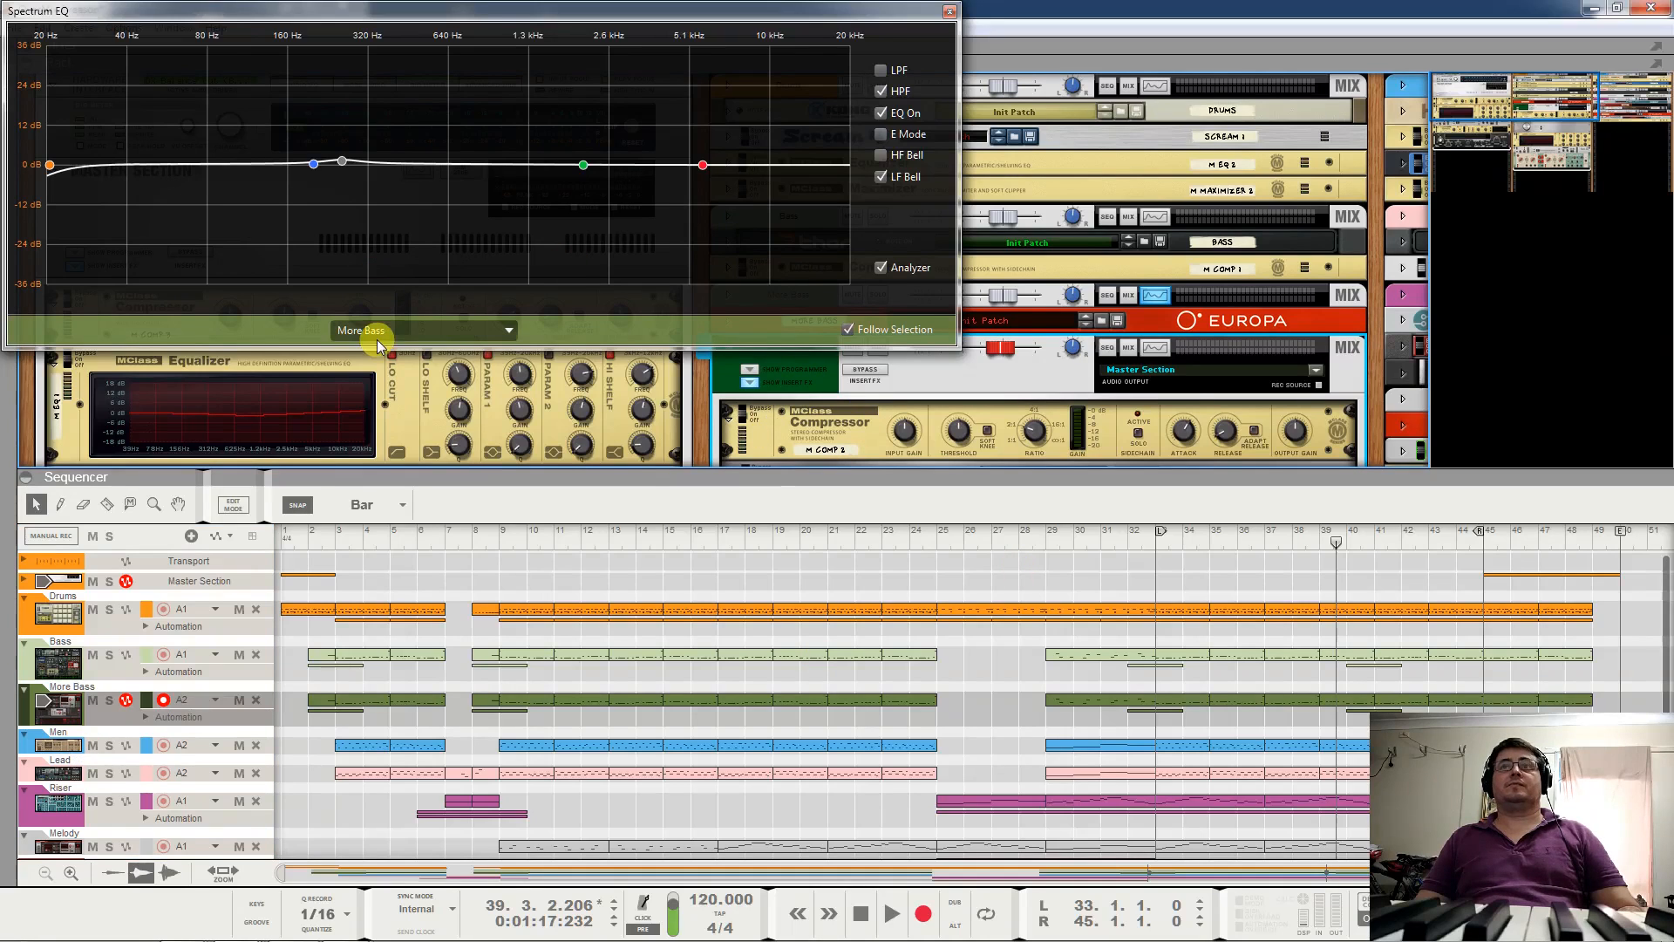
# View the All The Bass EQ curve and re-enable Follow Selection to view the Men track's curve.
pyautogui.click(408, 330)
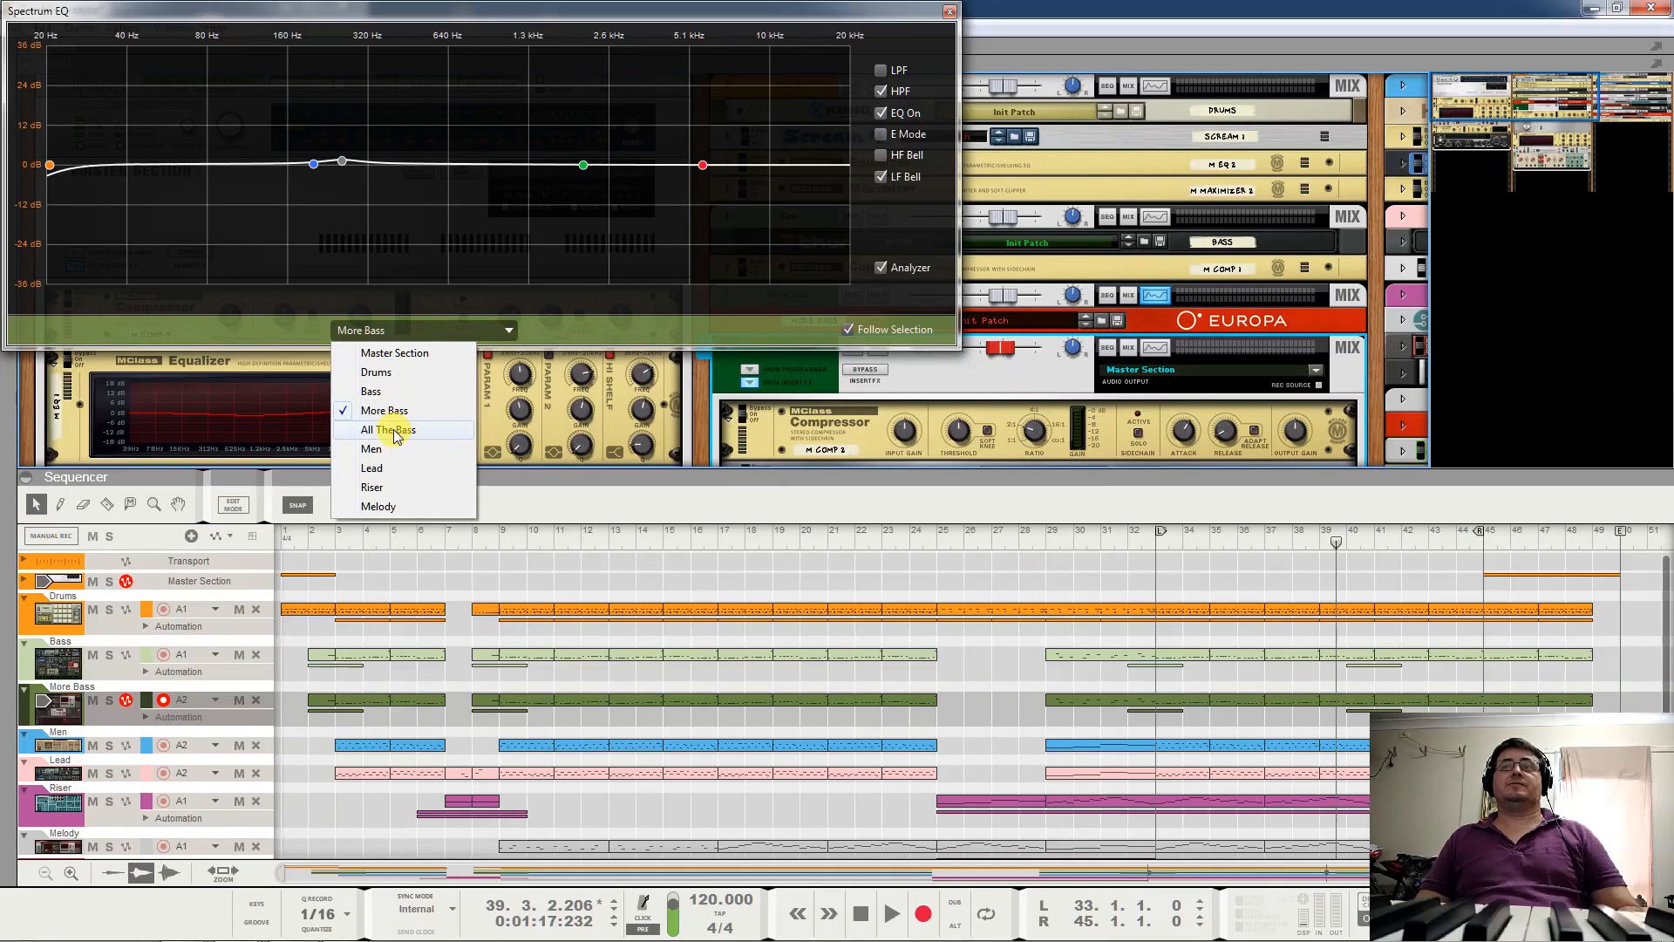
pyautogui.click(394, 430)
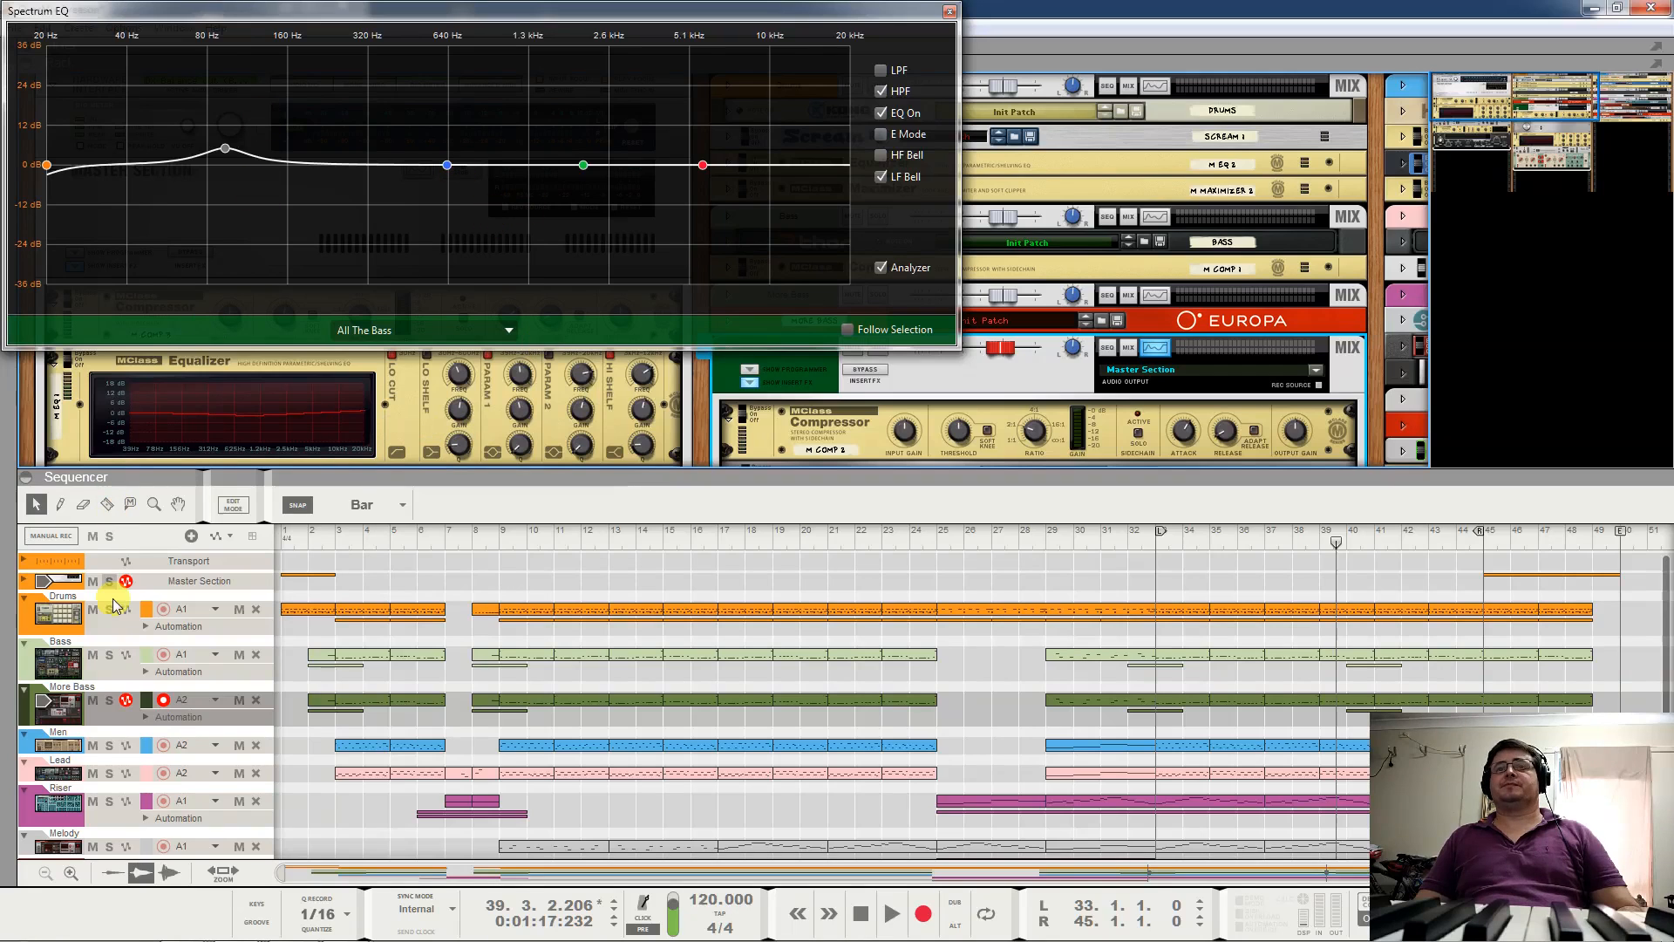
pyautogui.click(57, 745)
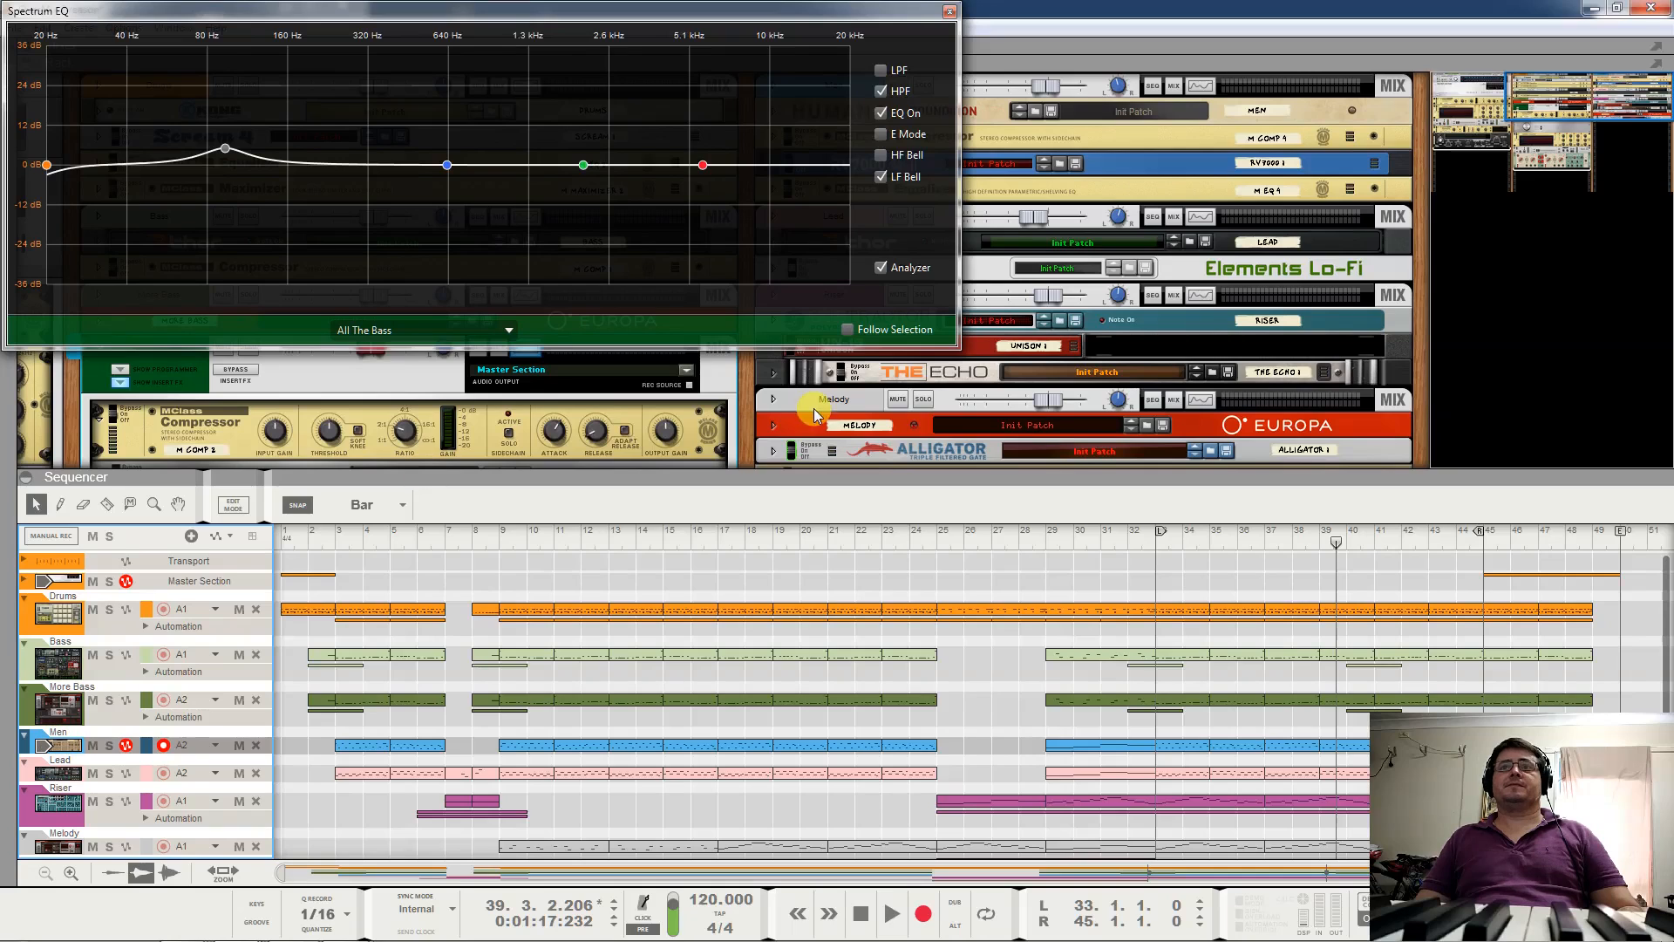
pyautogui.click(848, 330)
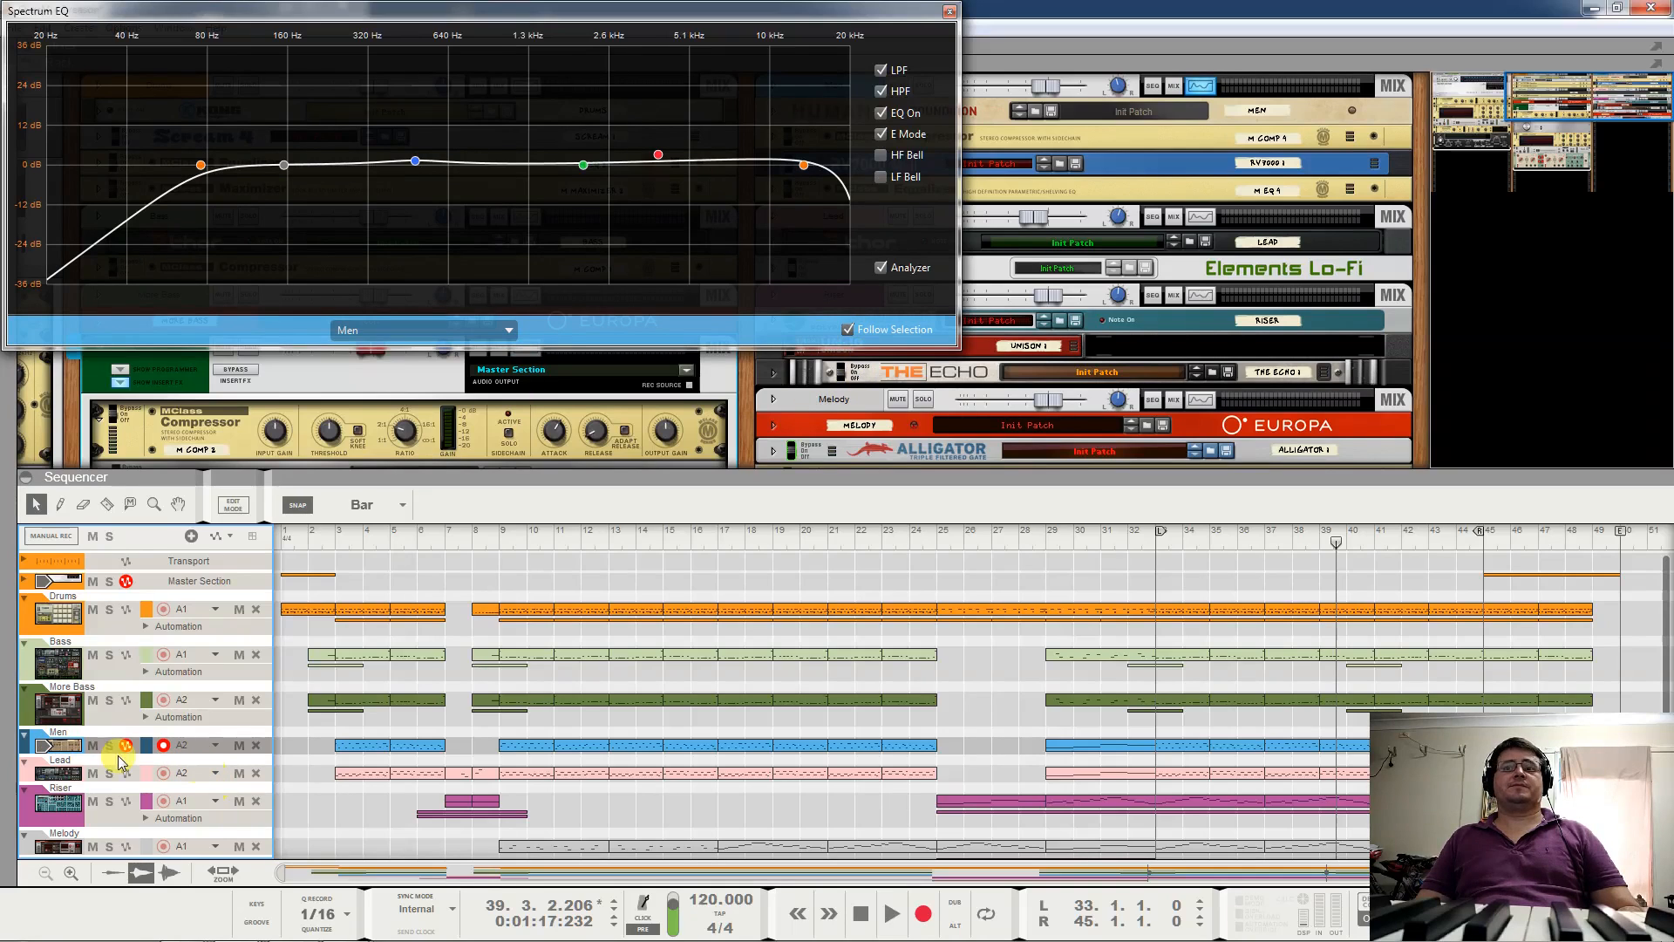
# Examine the EQ curves of the Lead, Riser and Melody tracks, including Melody's high-mid band, and close the Spectrum EQ.
pyautogui.click(70, 771)
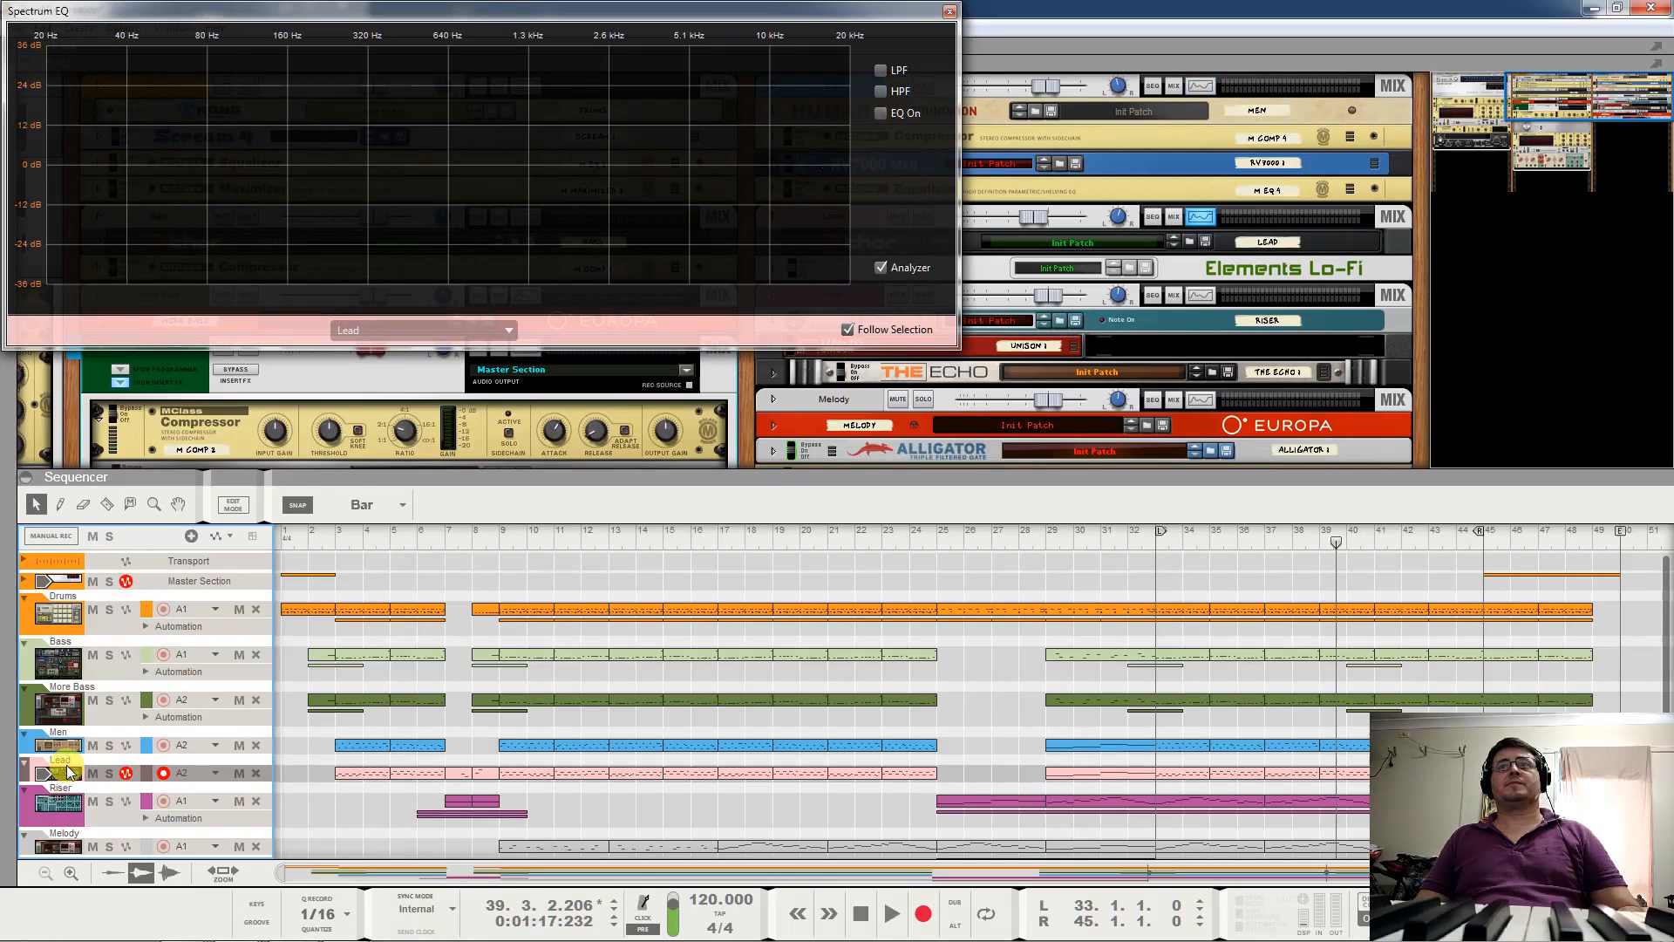
pyautogui.click(73, 802)
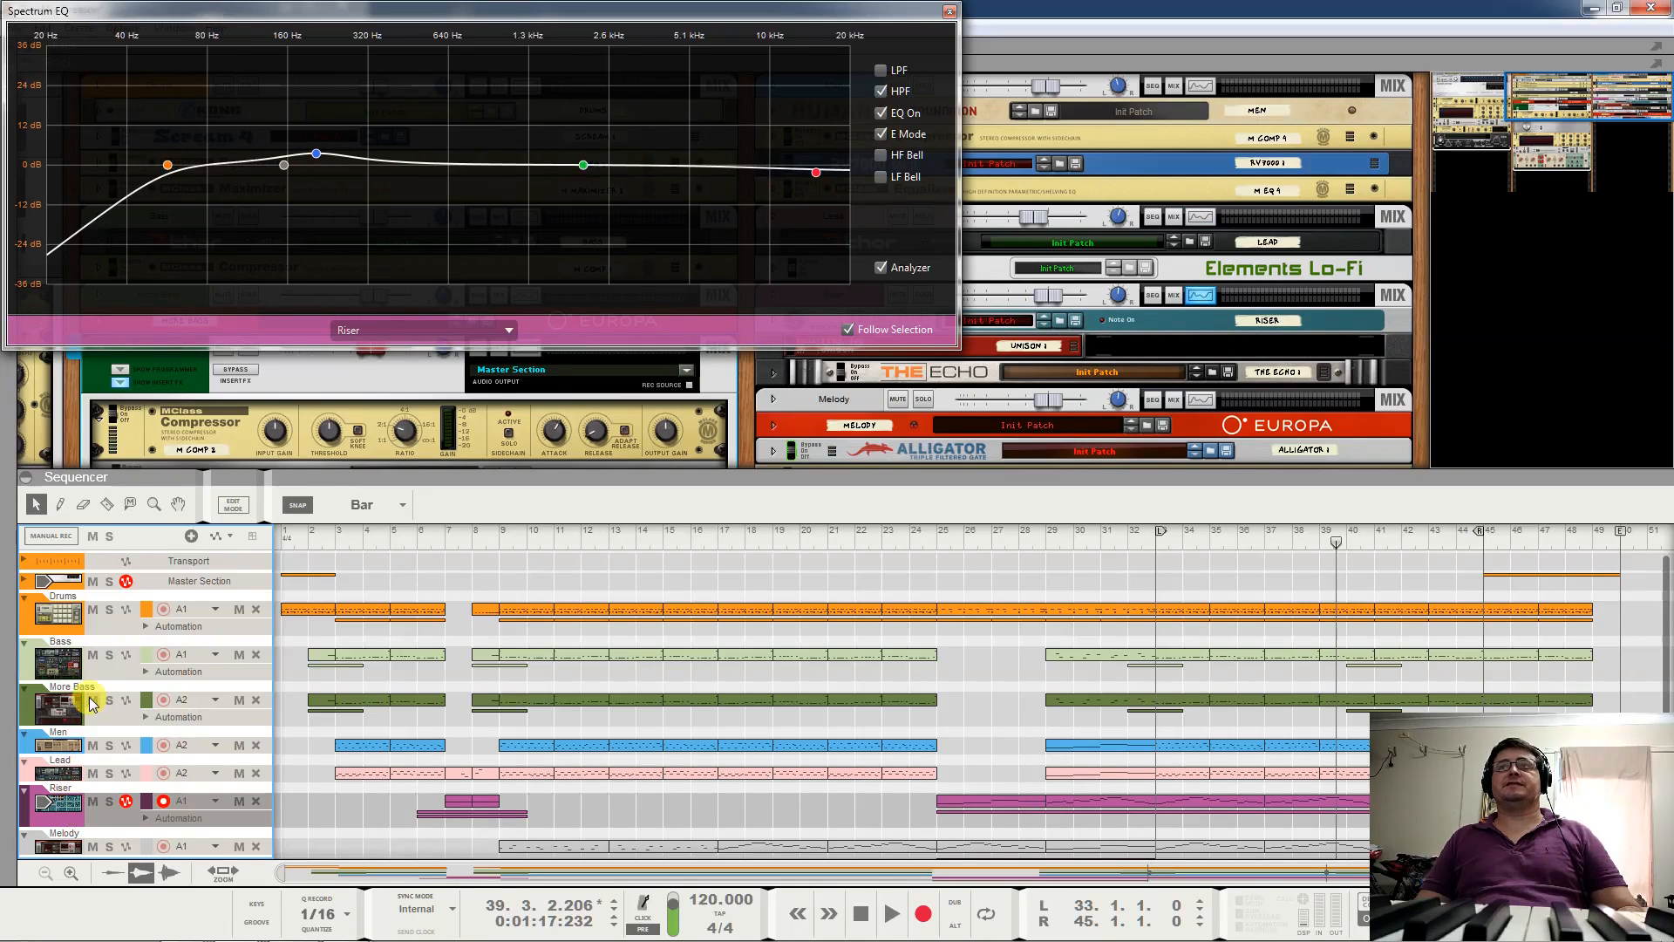
pyautogui.scroll(-1, 65, 797)
pyautogui.click(70, 795)
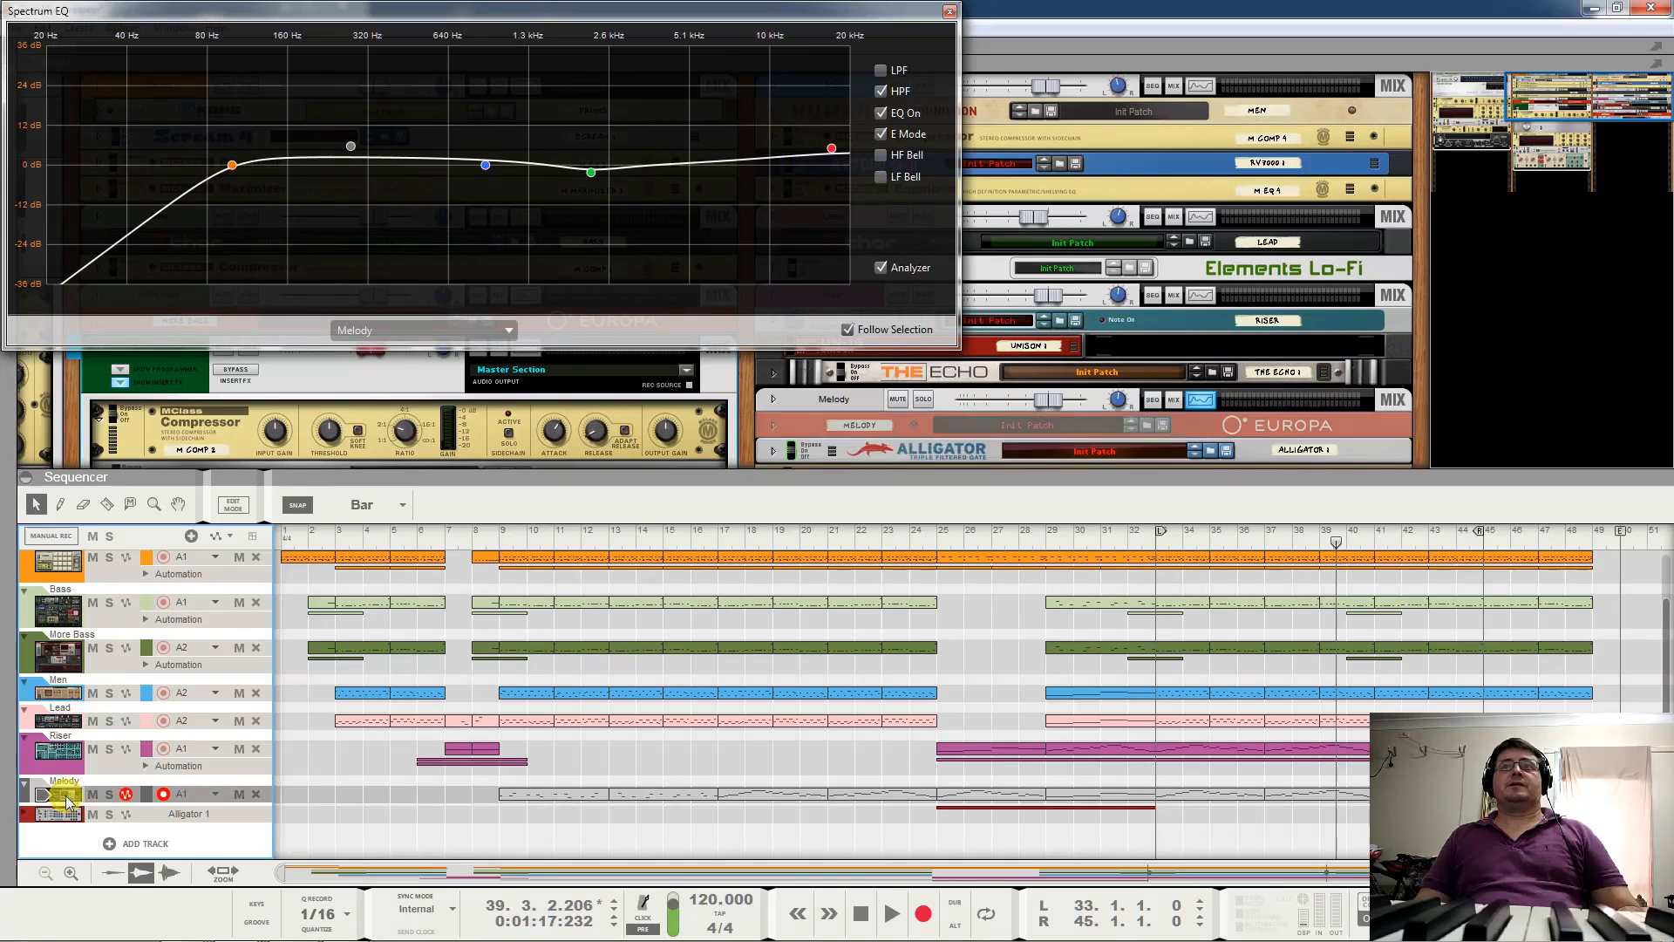
pyautogui.moveTo(606, 178)
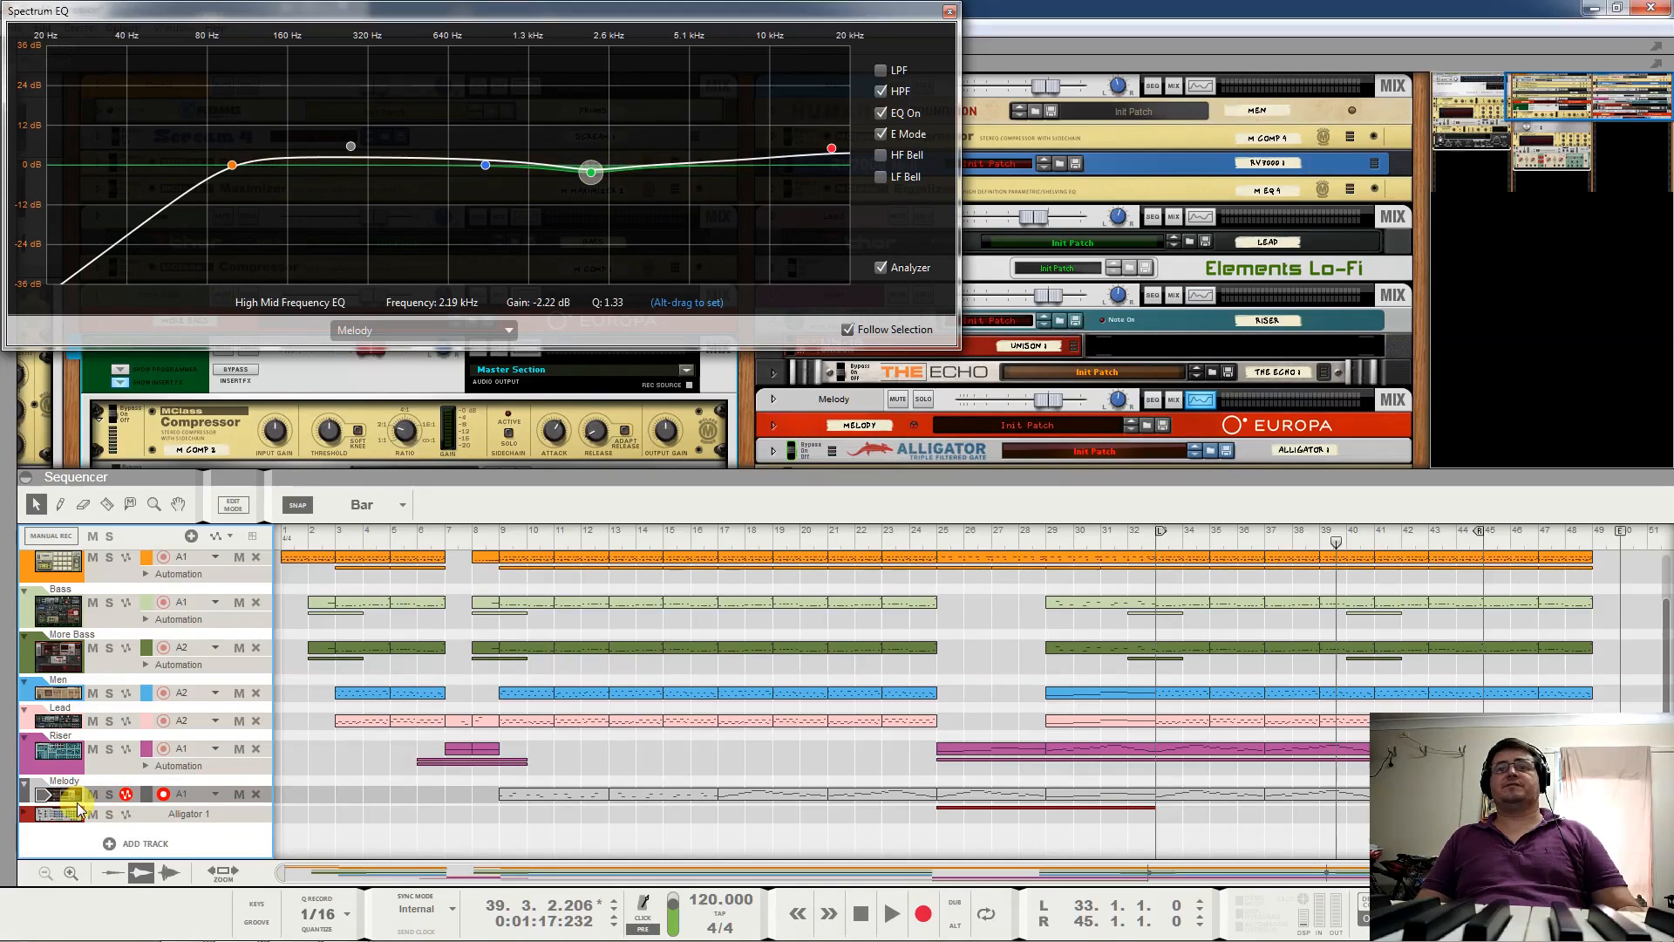
pyautogui.scroll(-1, 61, 822)
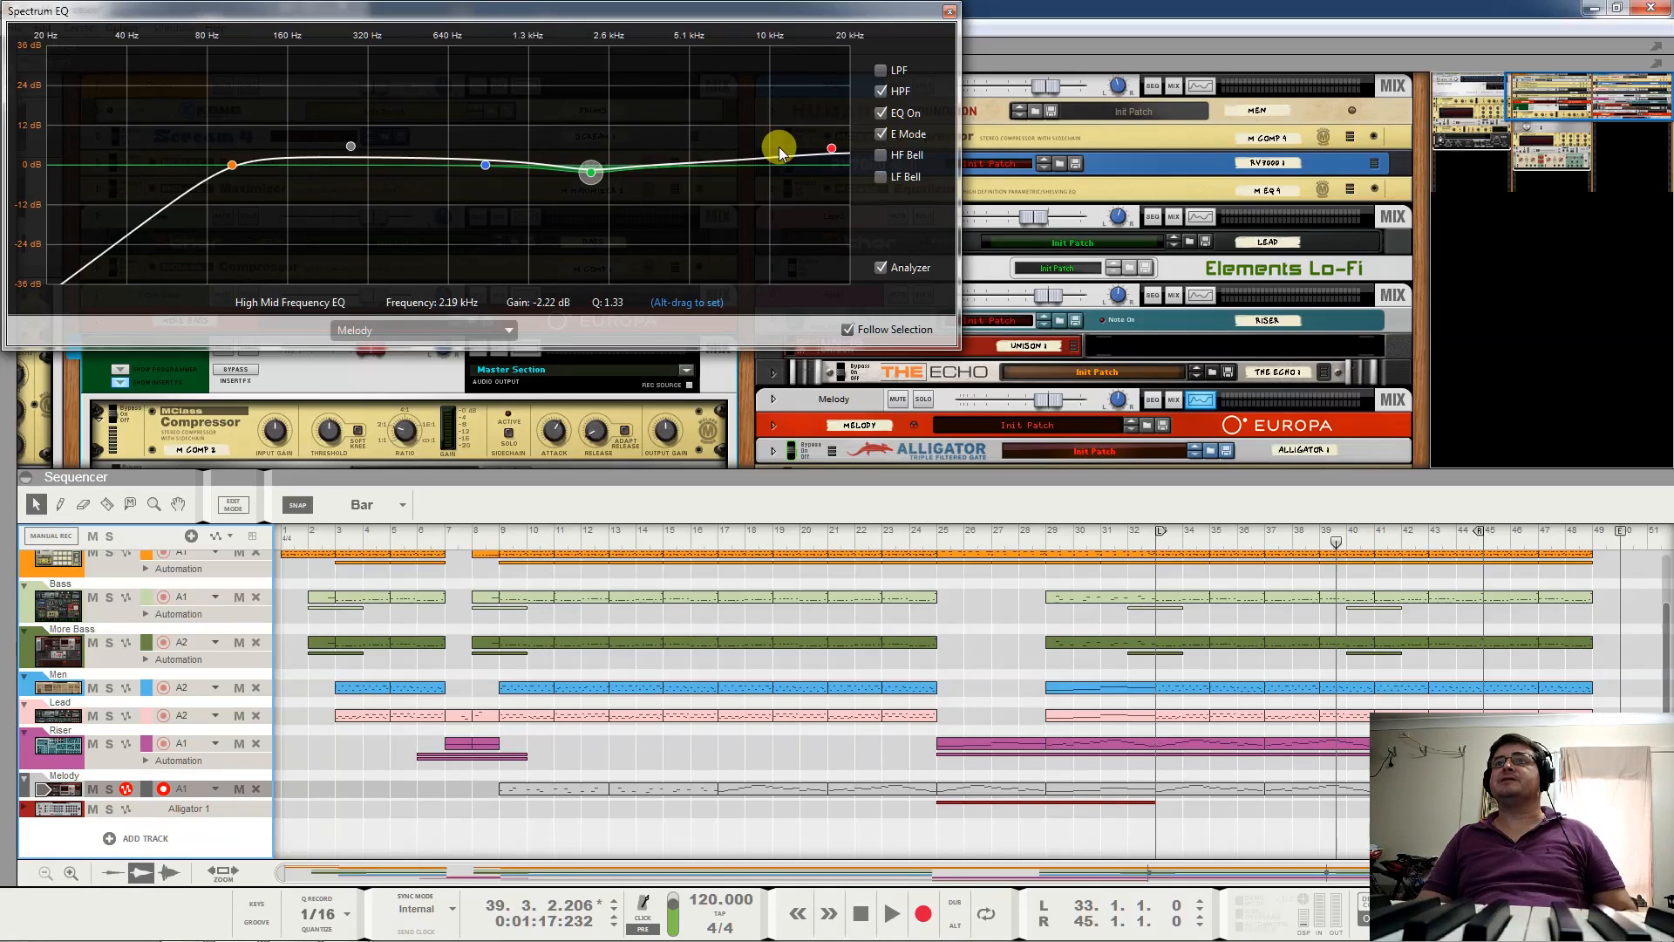
pyautogui.click(950, 12)
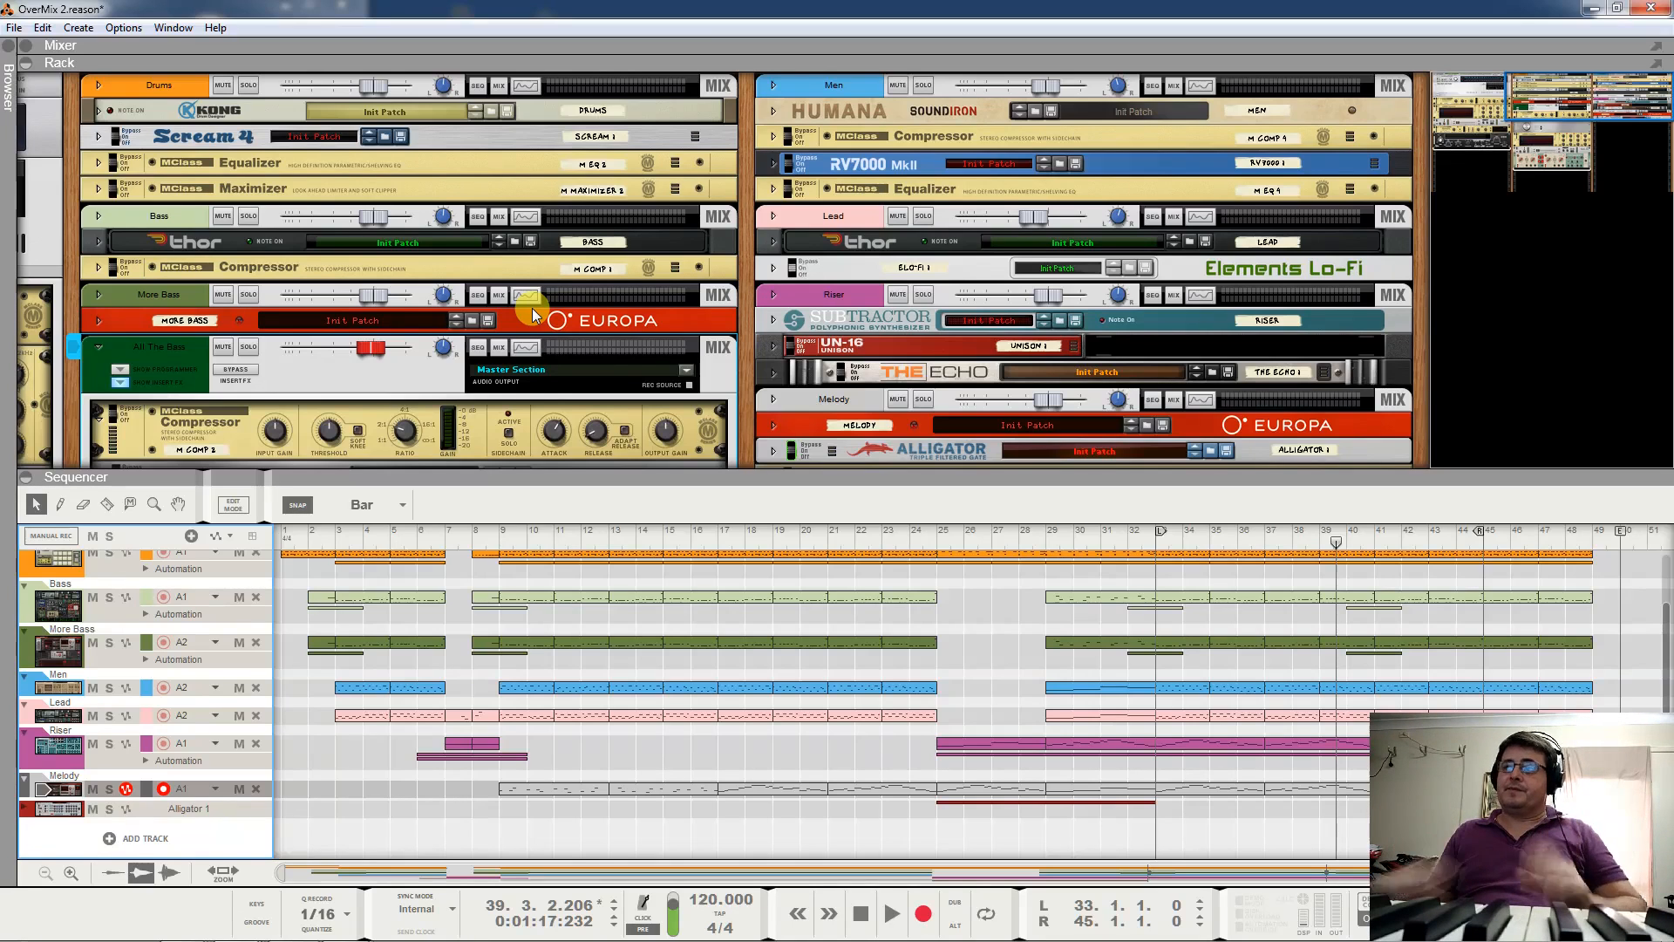
# Play OverMix 2 from bar 39 and examine the Master Section's insert effects down to the Onyx 430i limiter meters.
pyautogui.moveTo(1501, 102); pyautogui.dragTo(1404, 68)
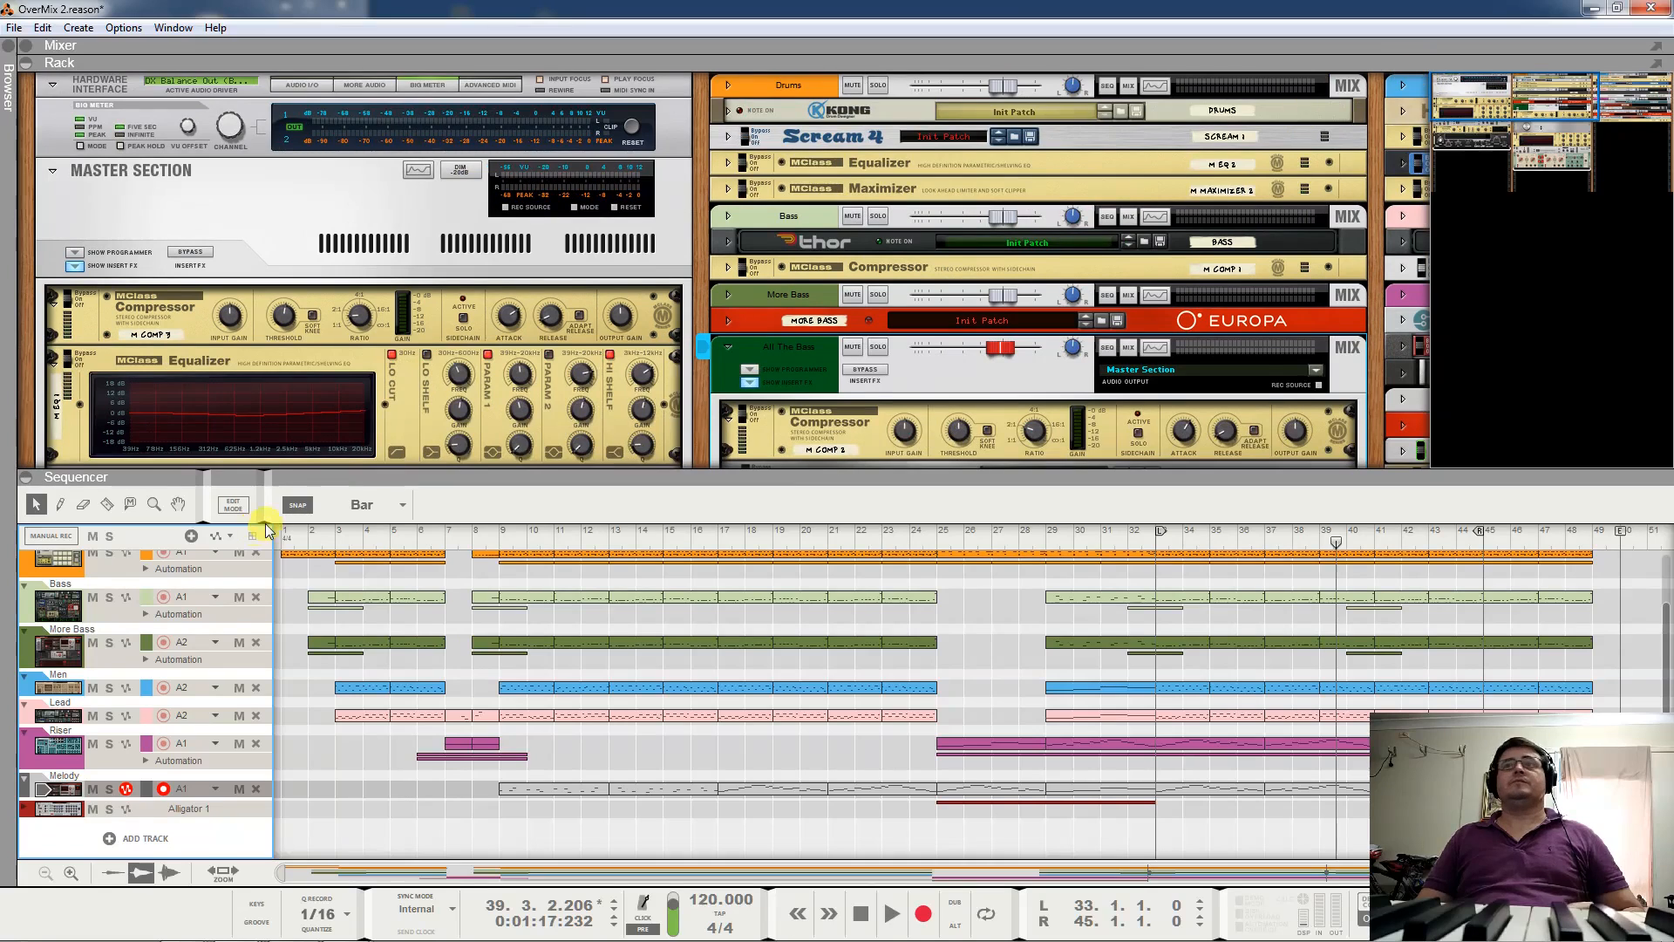
pyautogui.scroll(-2, 358, 335)
pyautogui.scroll(-1, 358, 335)
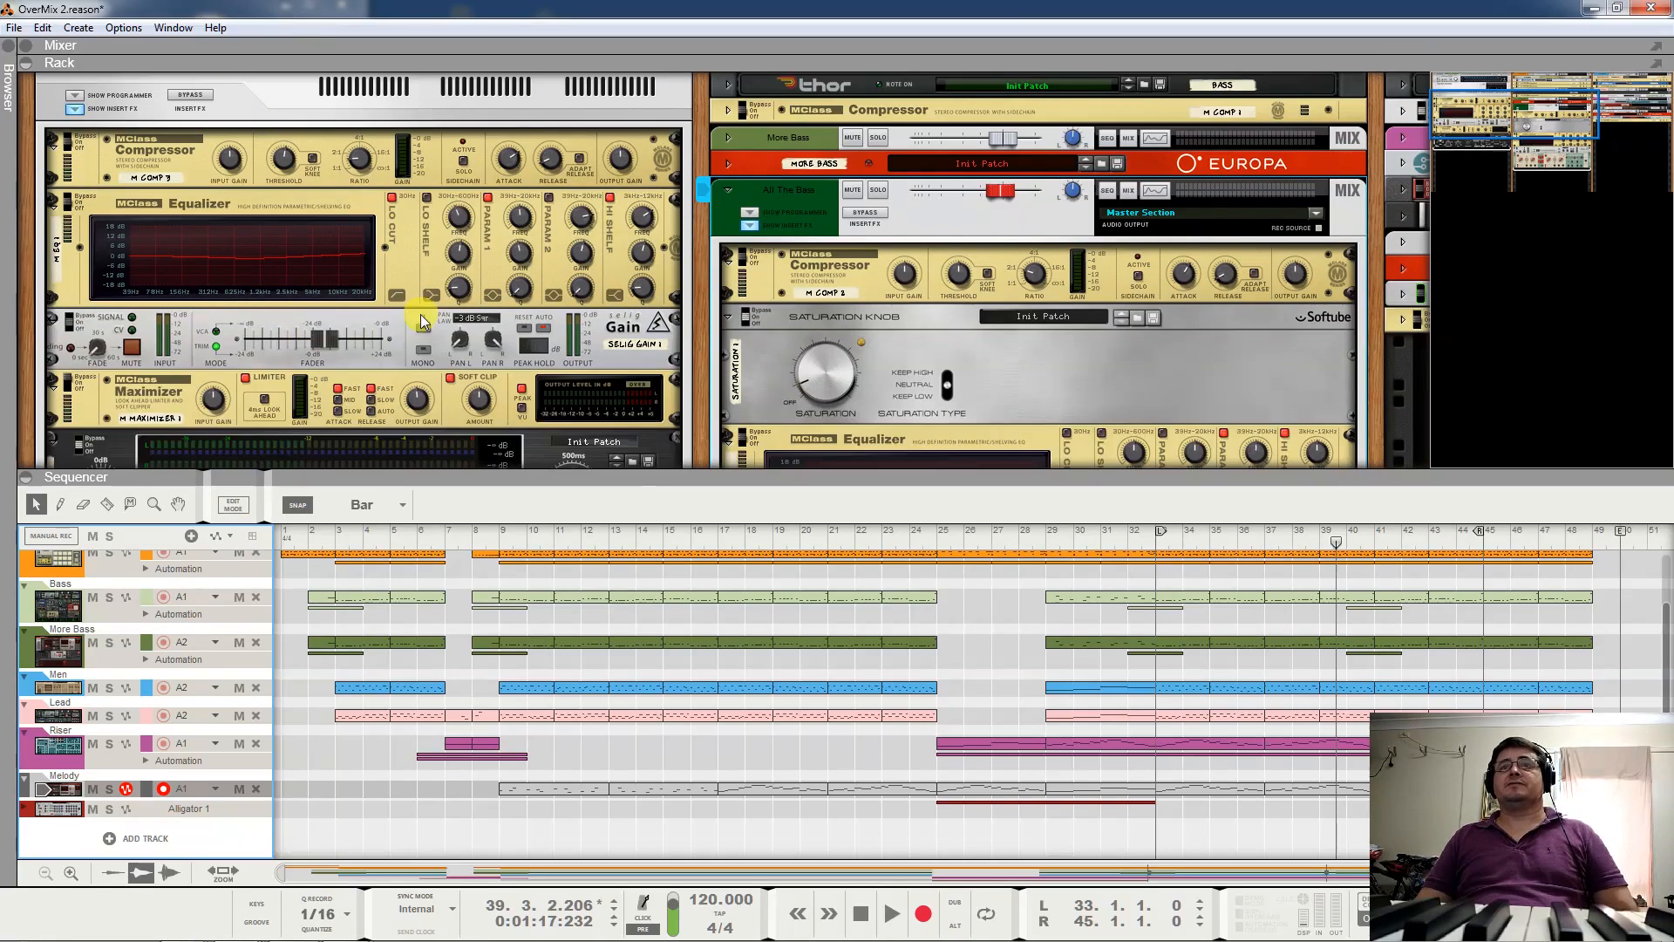
pyautogui.press('space')
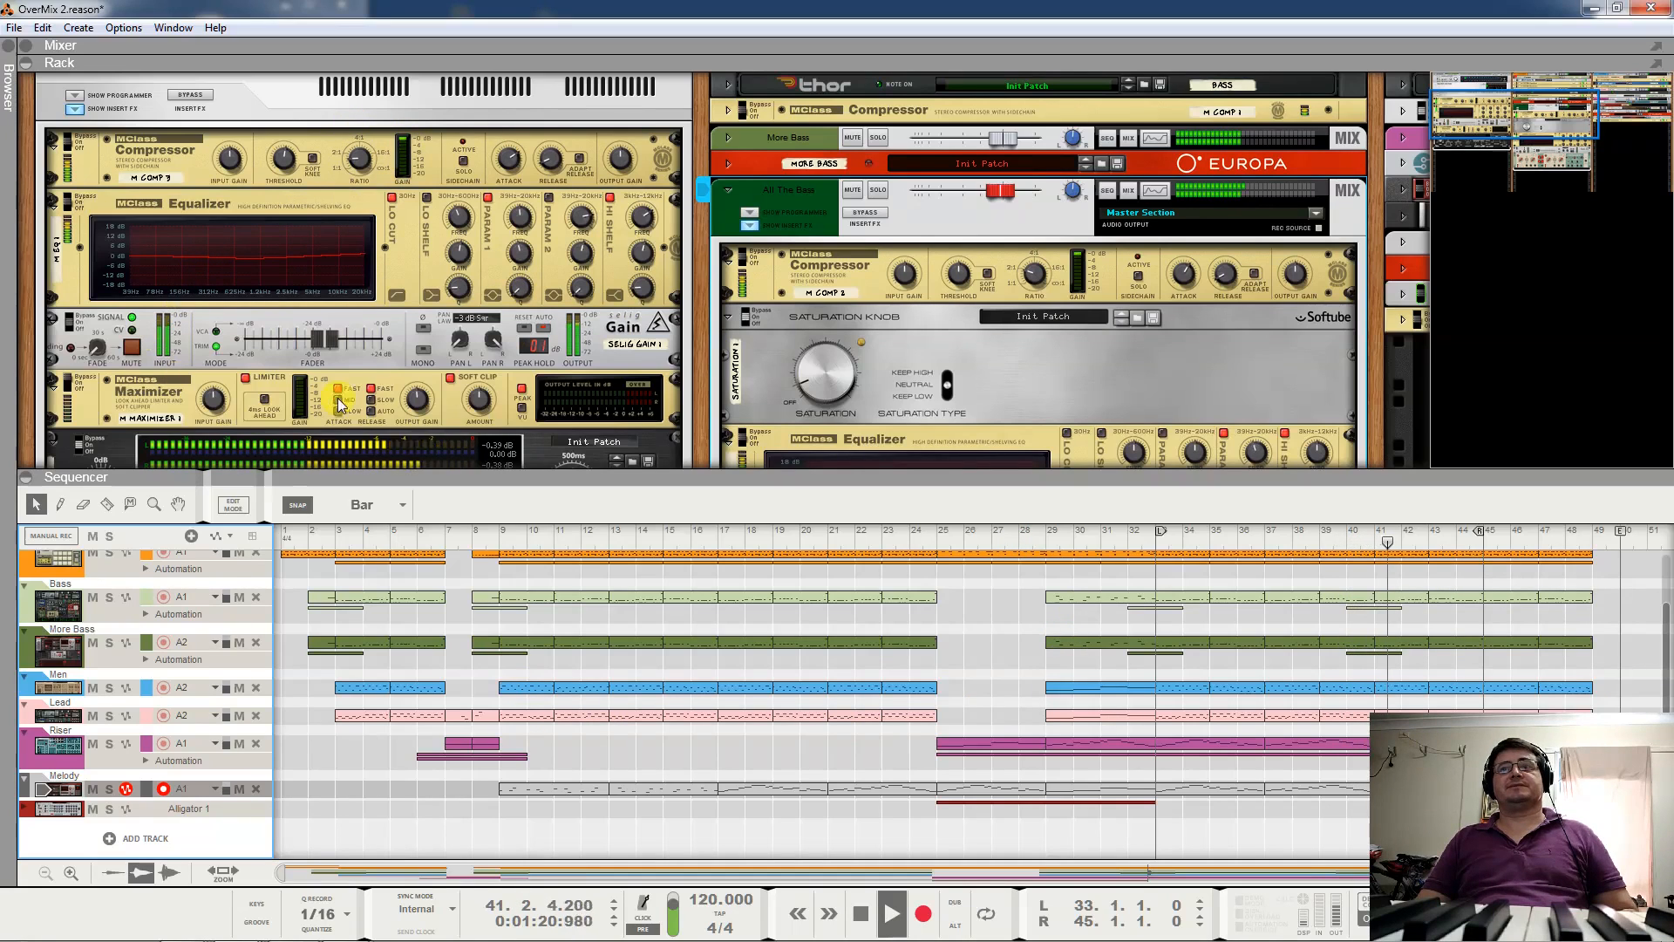
pyautogui.scroll(-1, 430, 389)
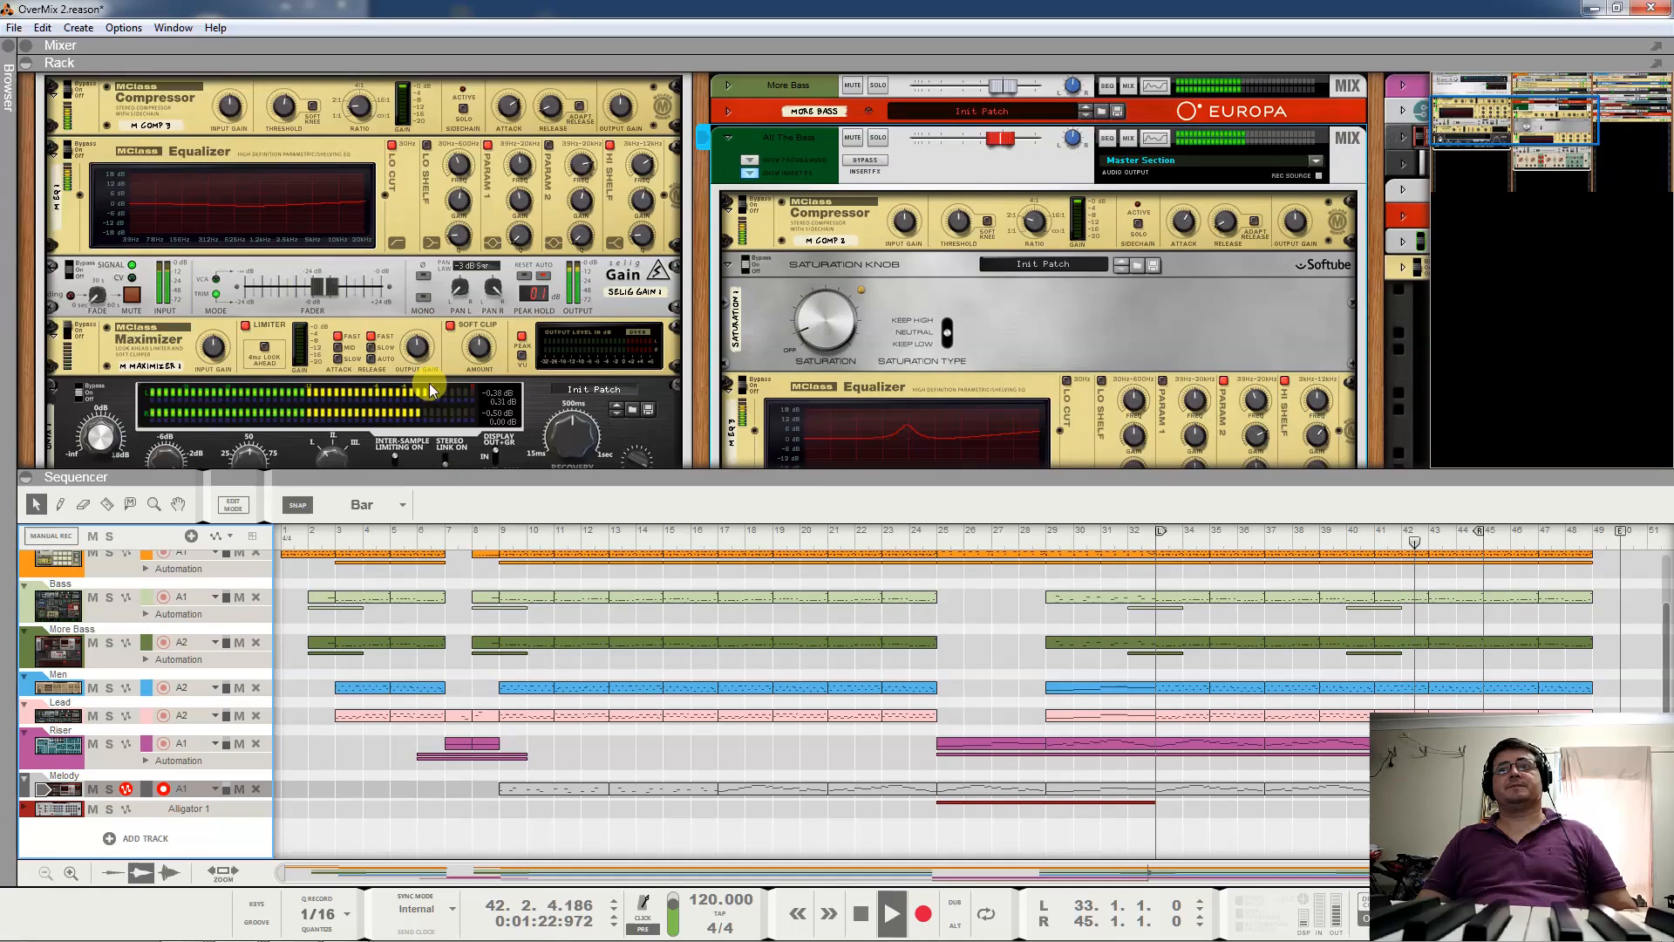
pyautogui.scroll(-2, 440, 397)
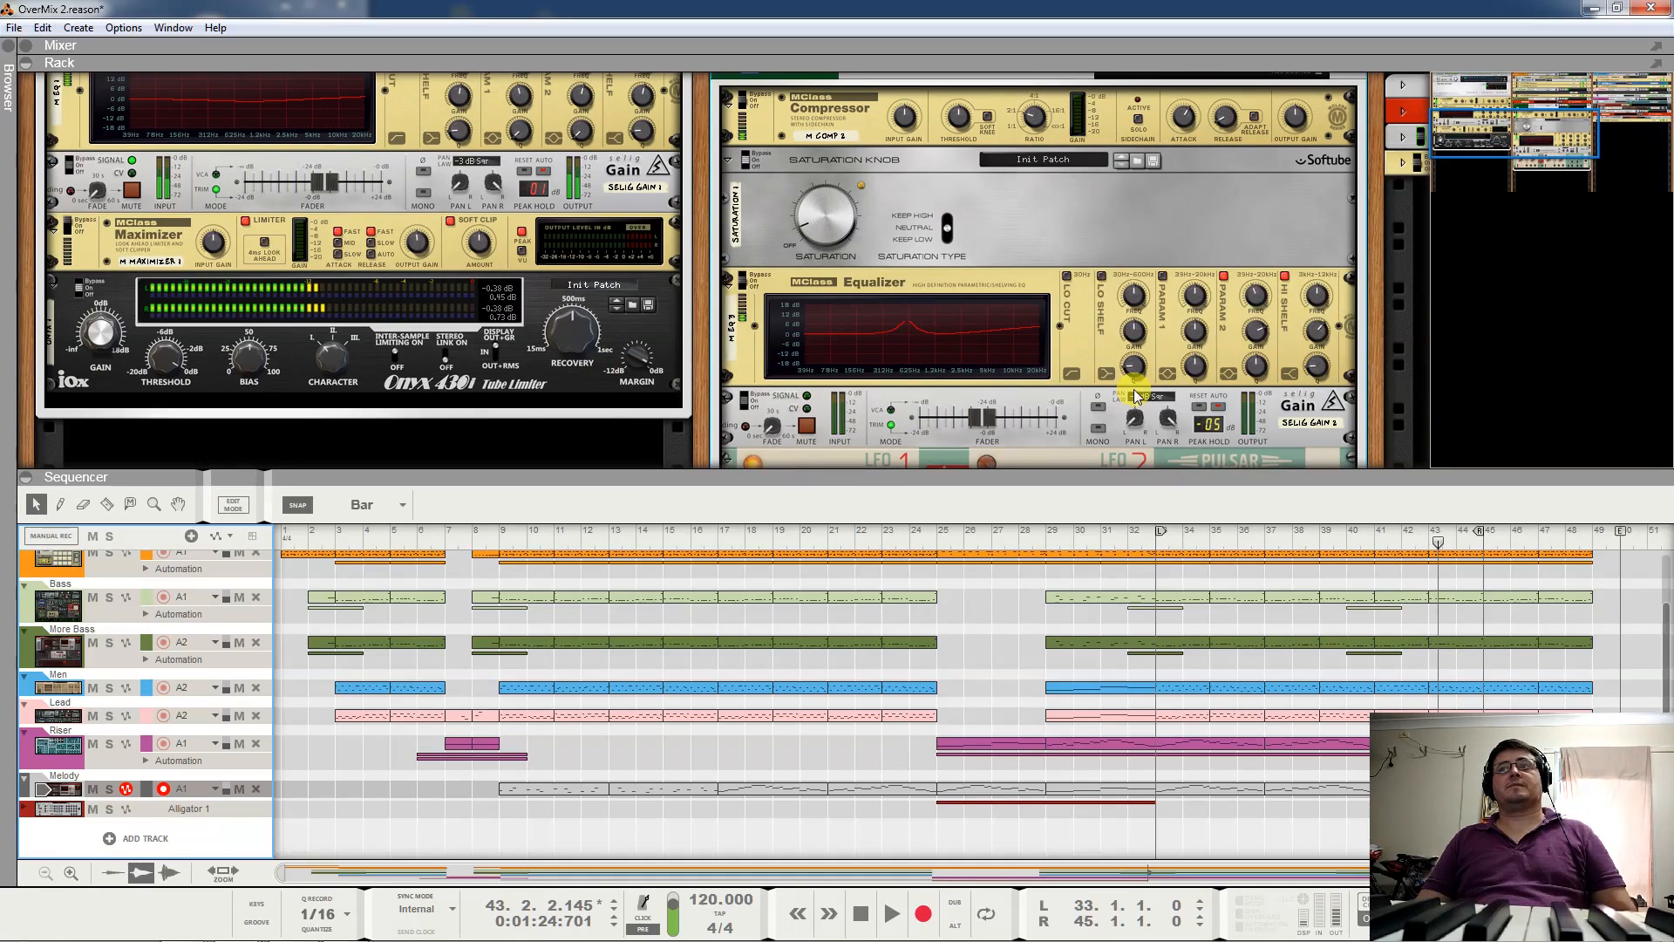
# Switch to the OverMix 1 project, play it, and lower the master insert's Selig Gain trim to -3.0 dB.
pyautogui.moveTo(288, 929)
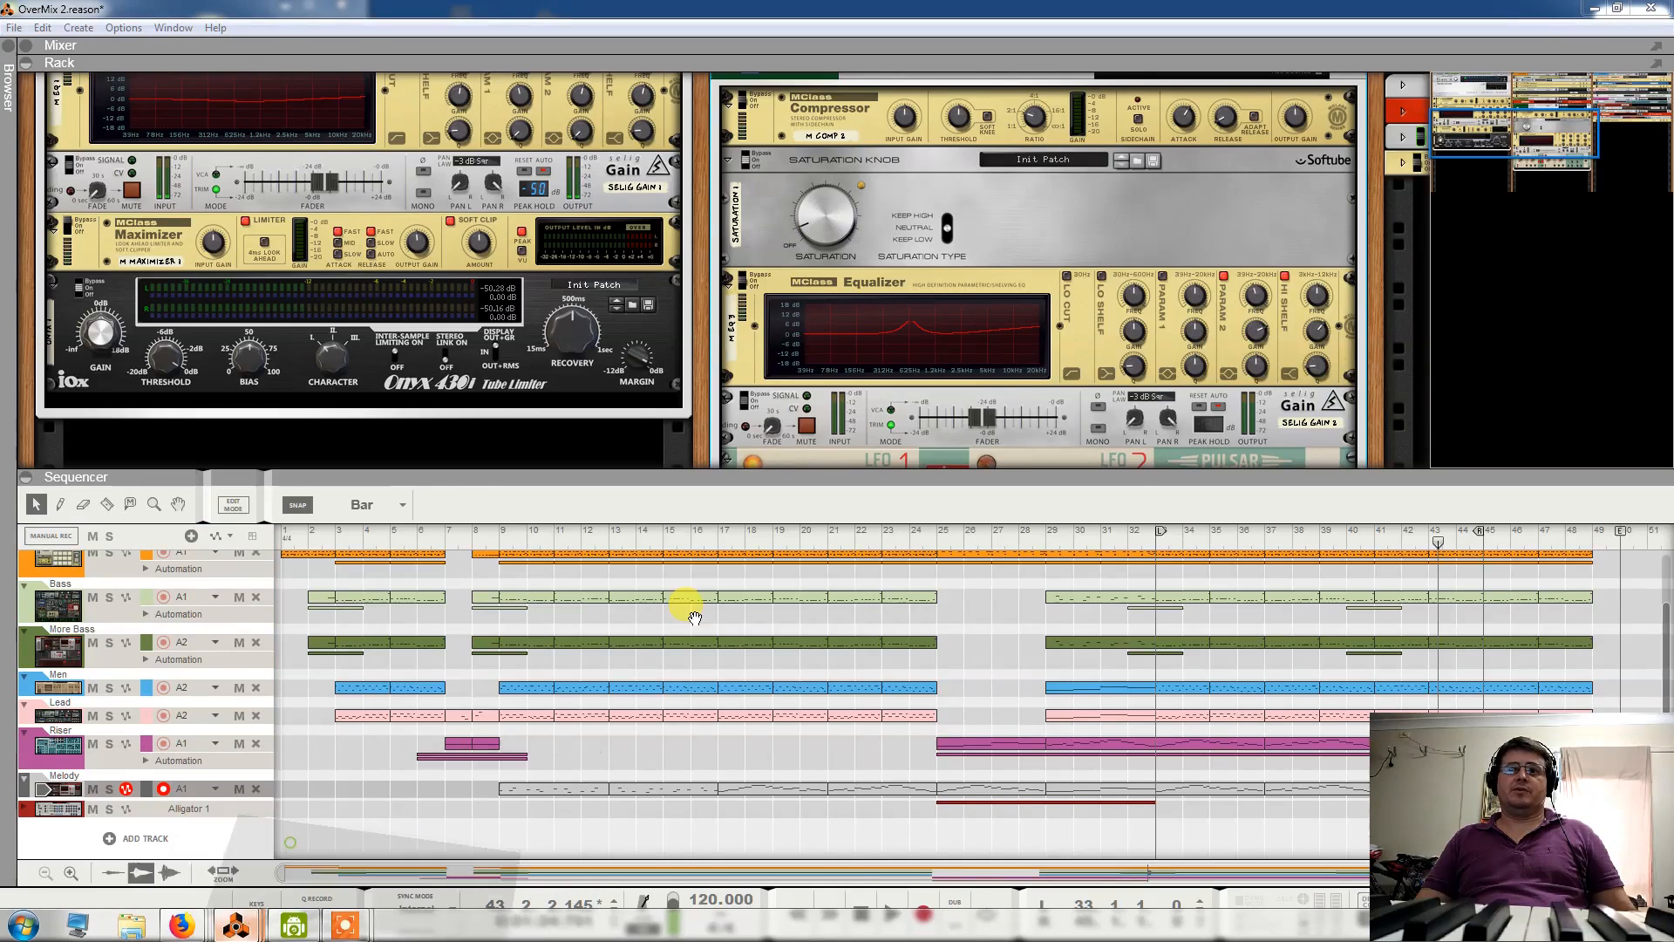
pyautogui.press('space')
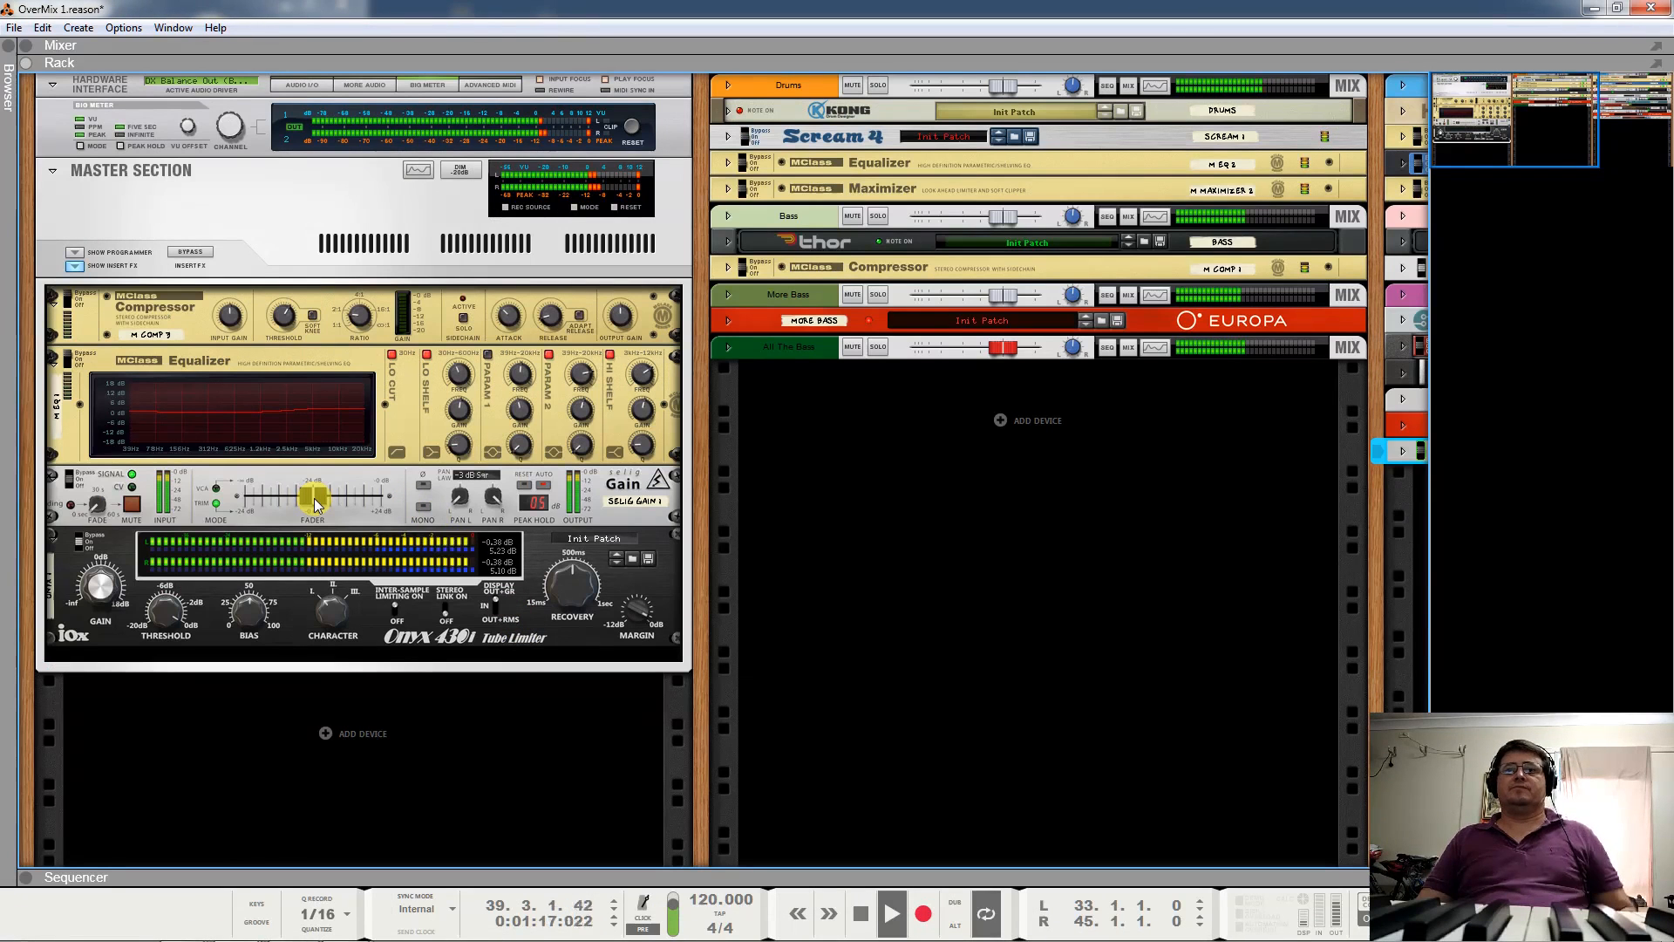
pyautogui.moveTo(316, 506); pyautogui.dragTo(274, 505)
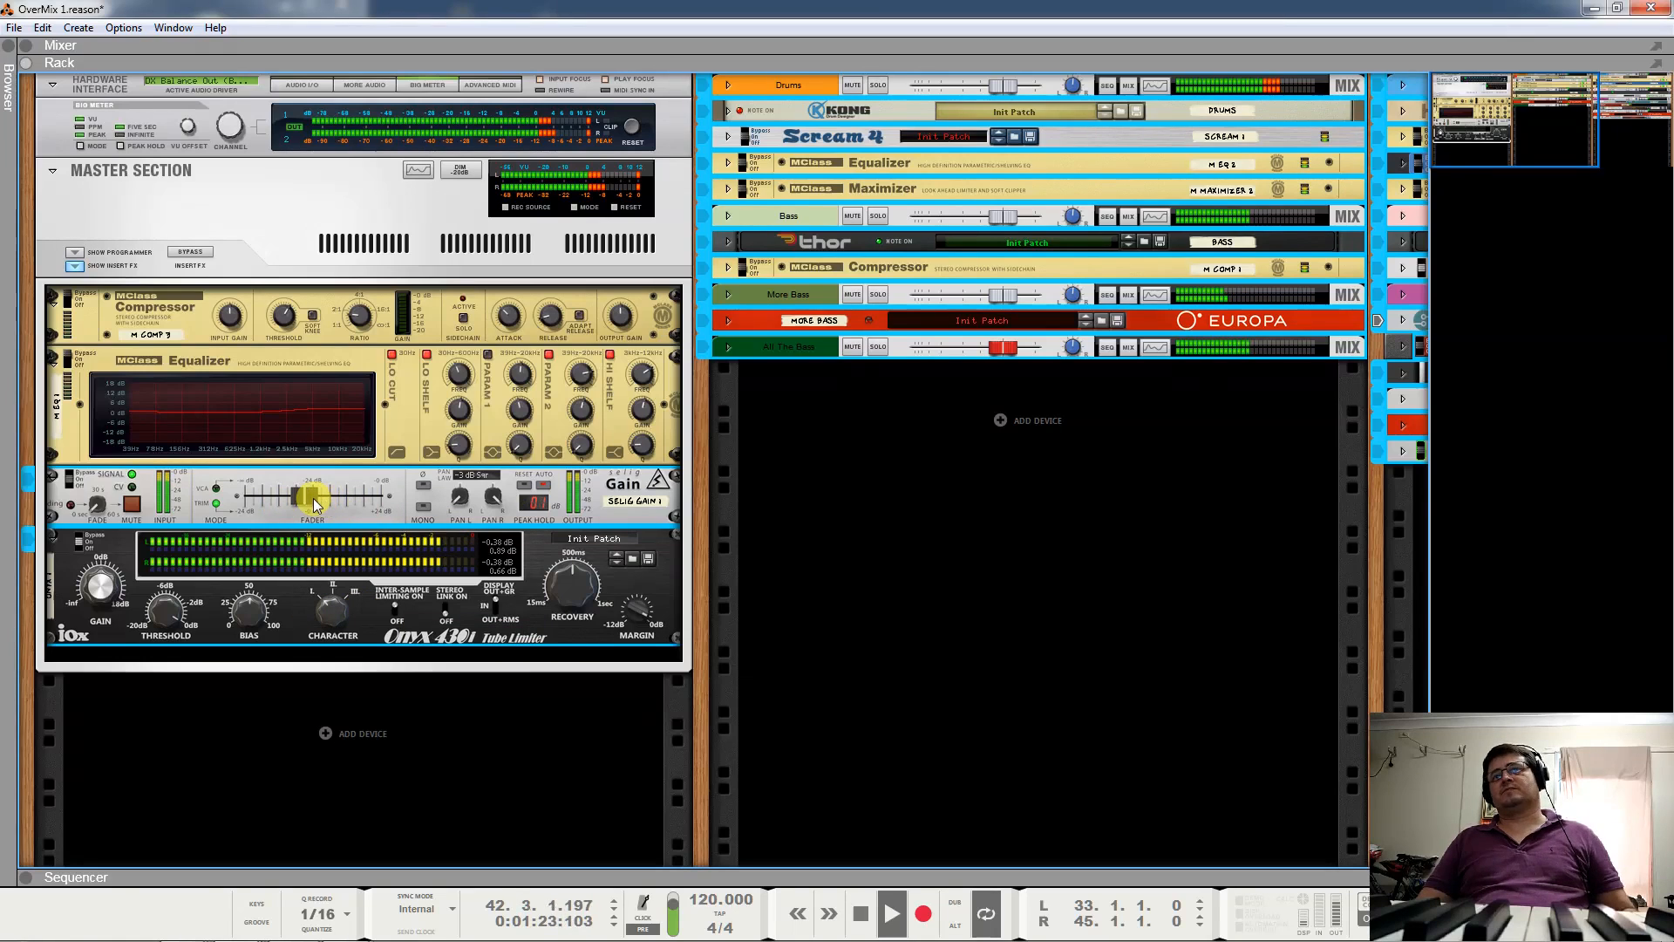
pyautogui.moveTo(312, 497)
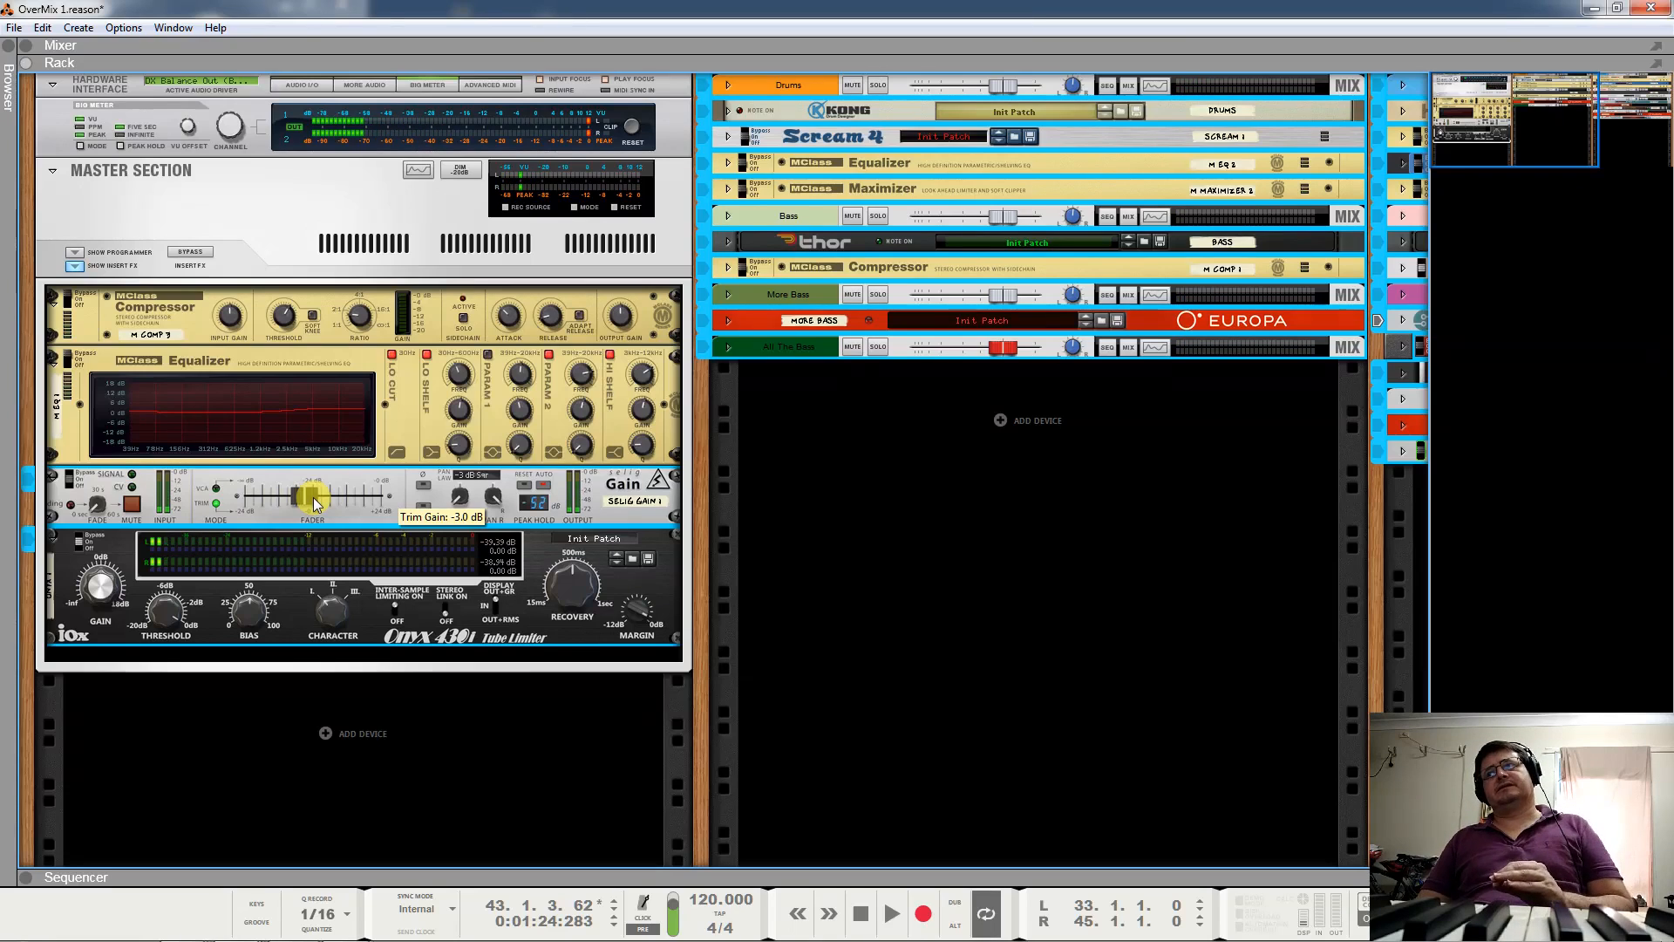
pyautogui.moveTo(312, 497); pyautogui.dragTo(303, 521)
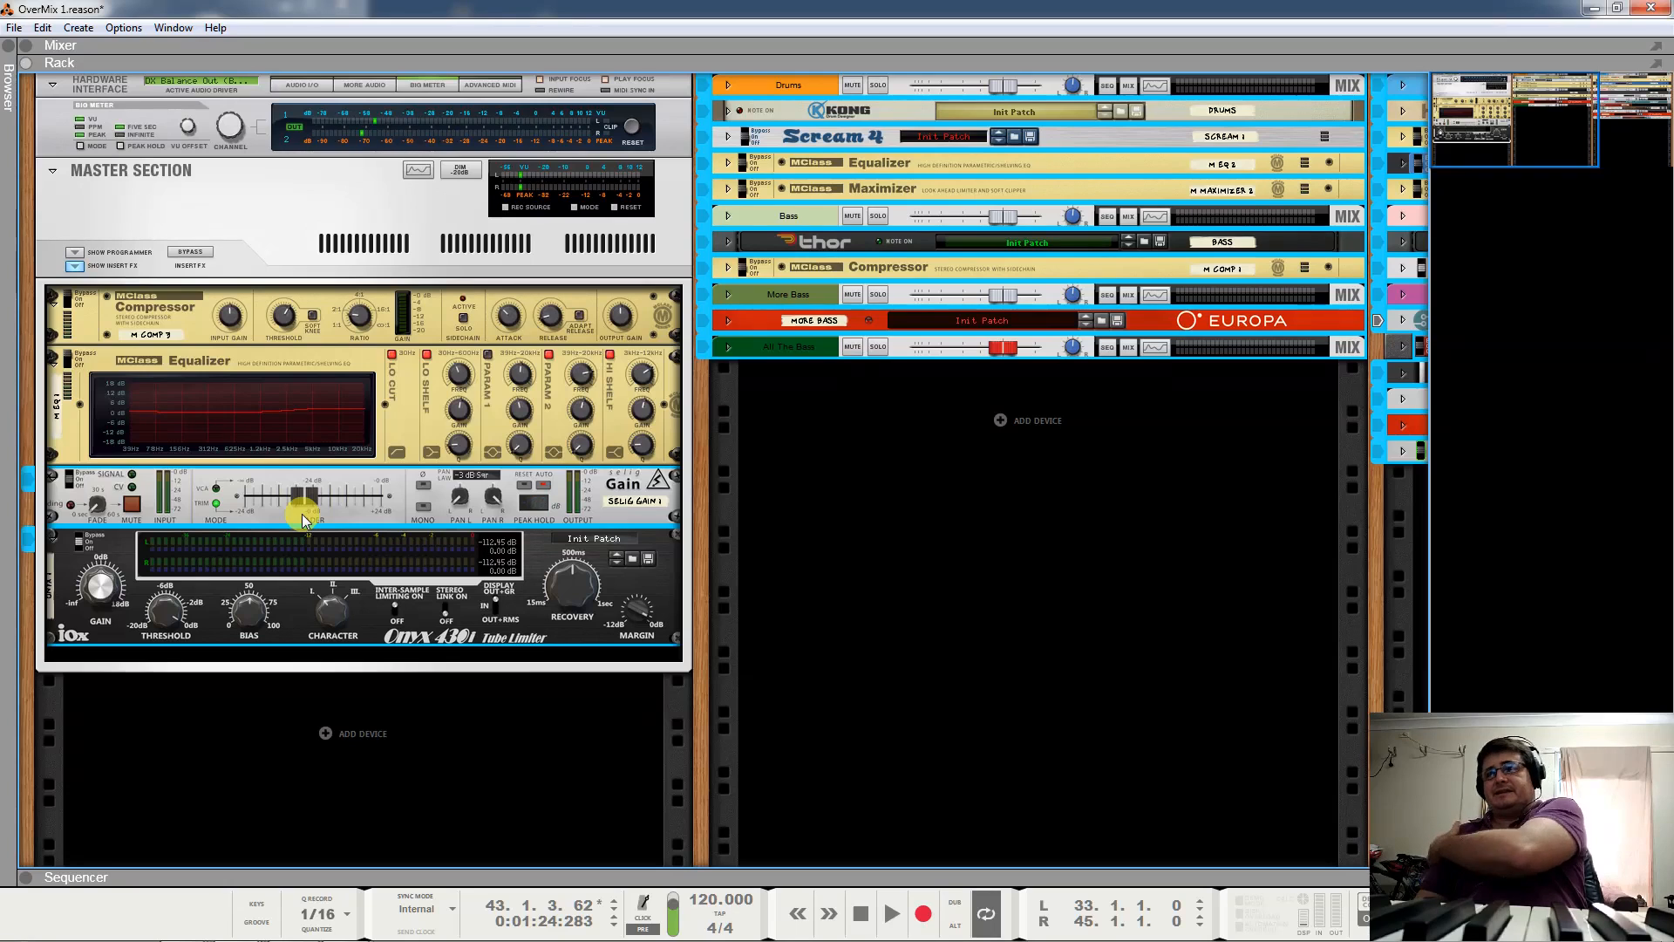
pyautogui.click(357, 482)
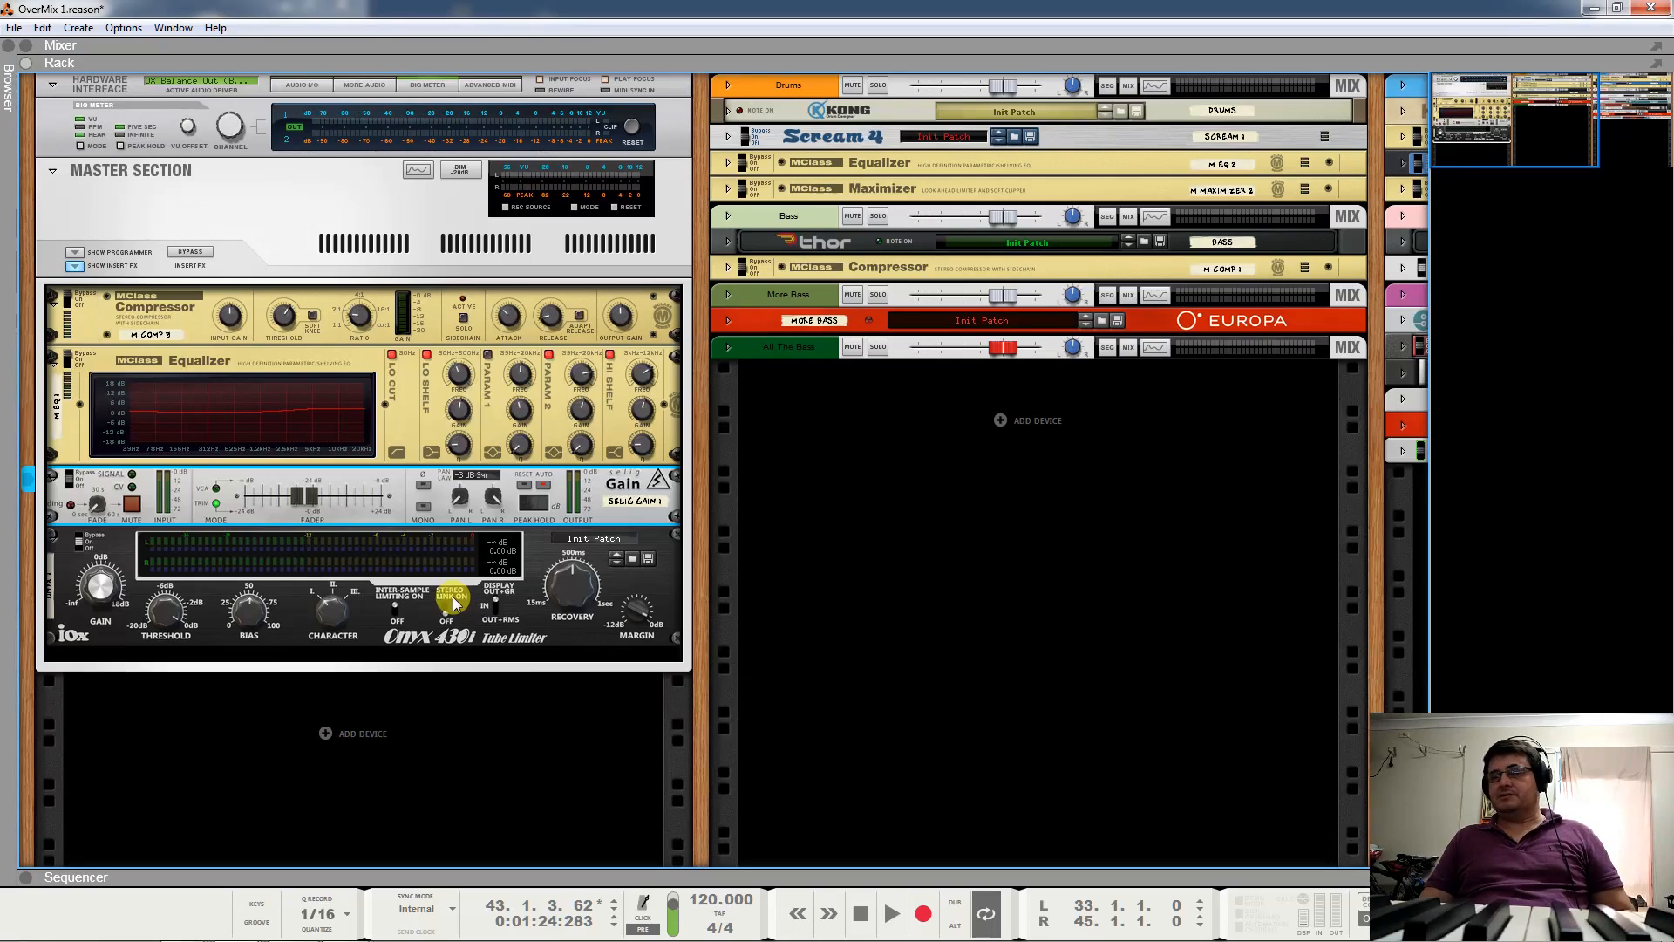
# Reset the Selig Gain trim to 0.0 dB, then lower it again during playback to compare the limiter's gain reduction.
pyautogui.keyDown('ctrl'); pyautogui.click(314, 500); pyautogui.keyUp('ctrl')
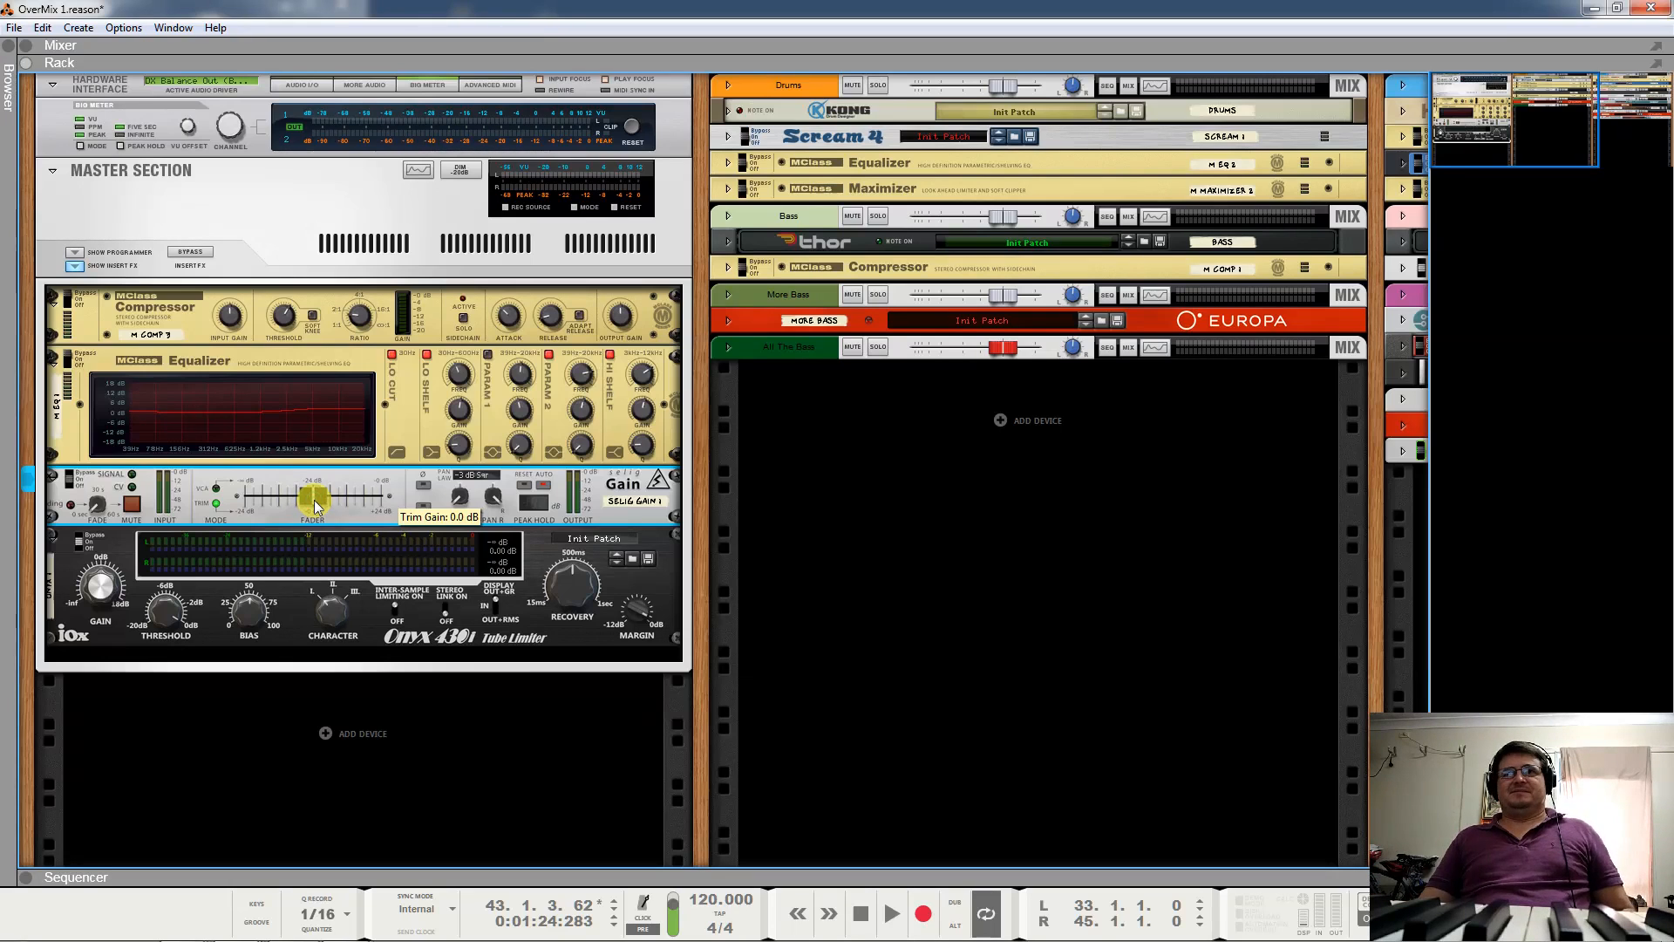
pyautogui.press('space')
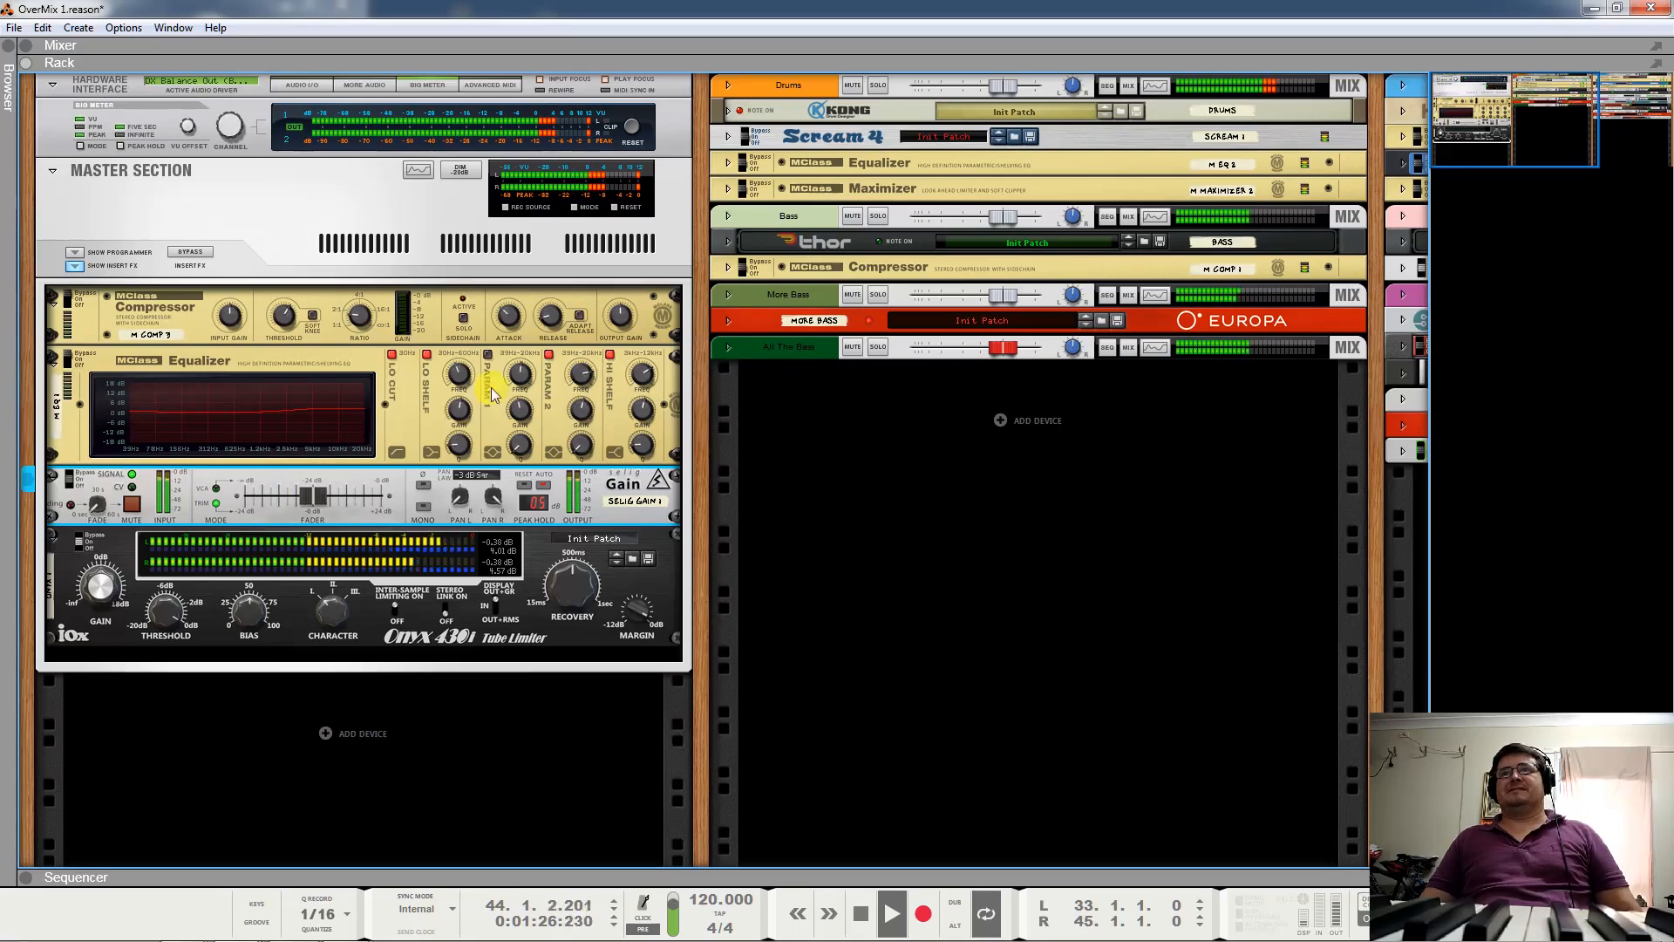
pyautogui.moveTo(319, 495); pyautogui.dragTo(290, 507)
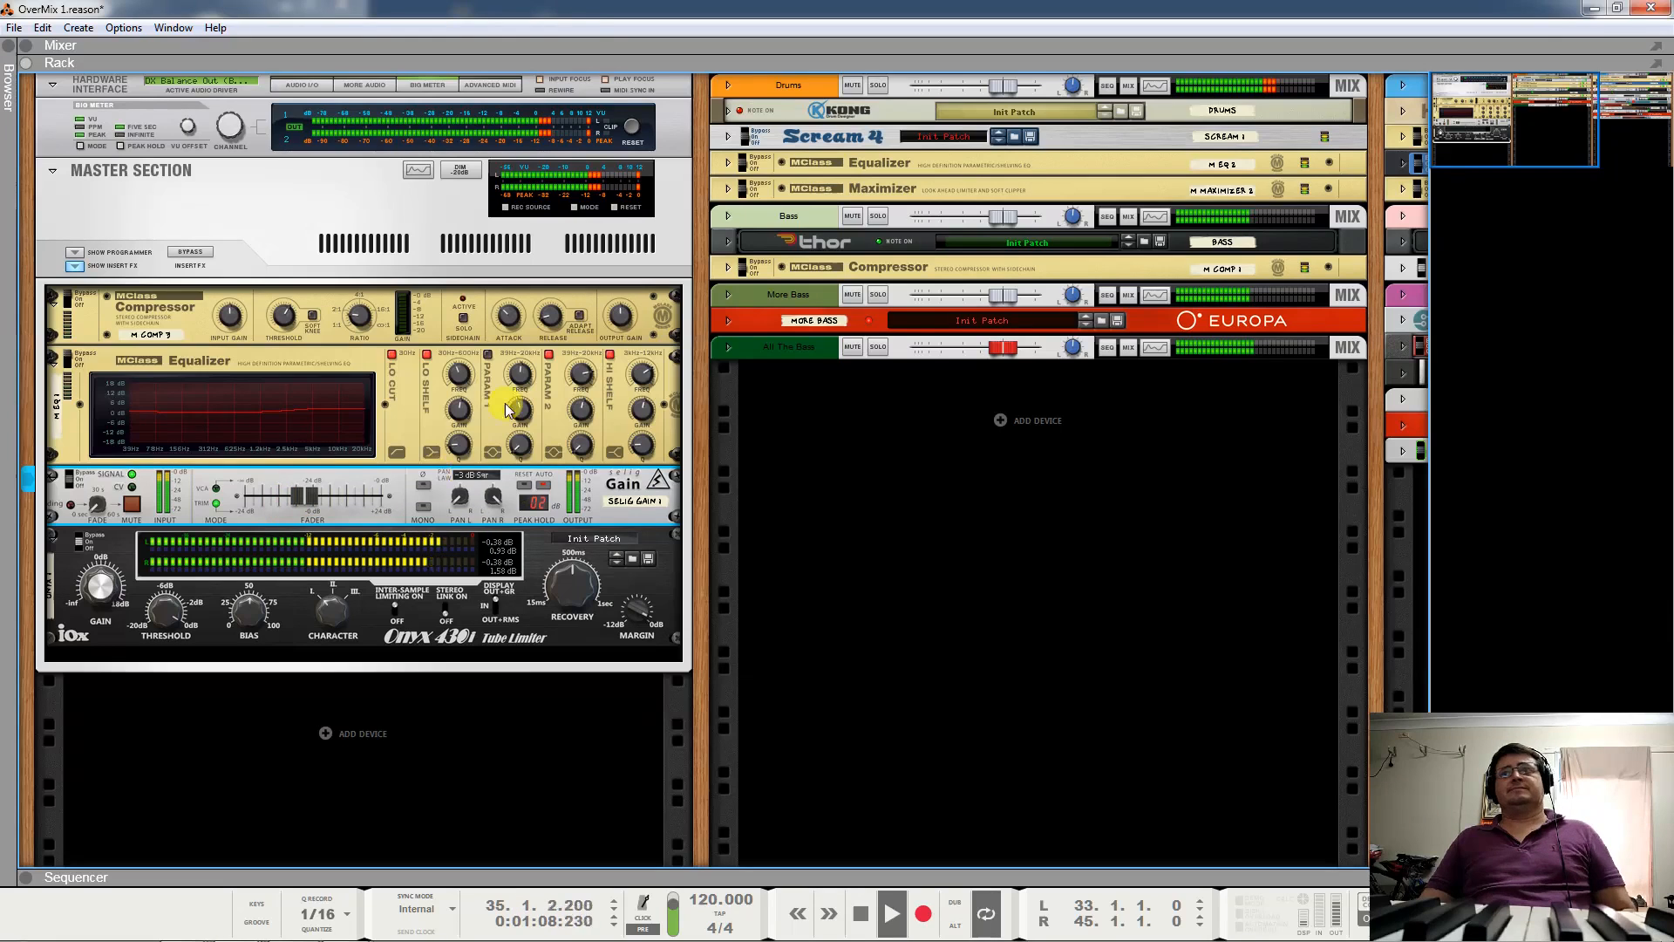
pyautogui.press('space')
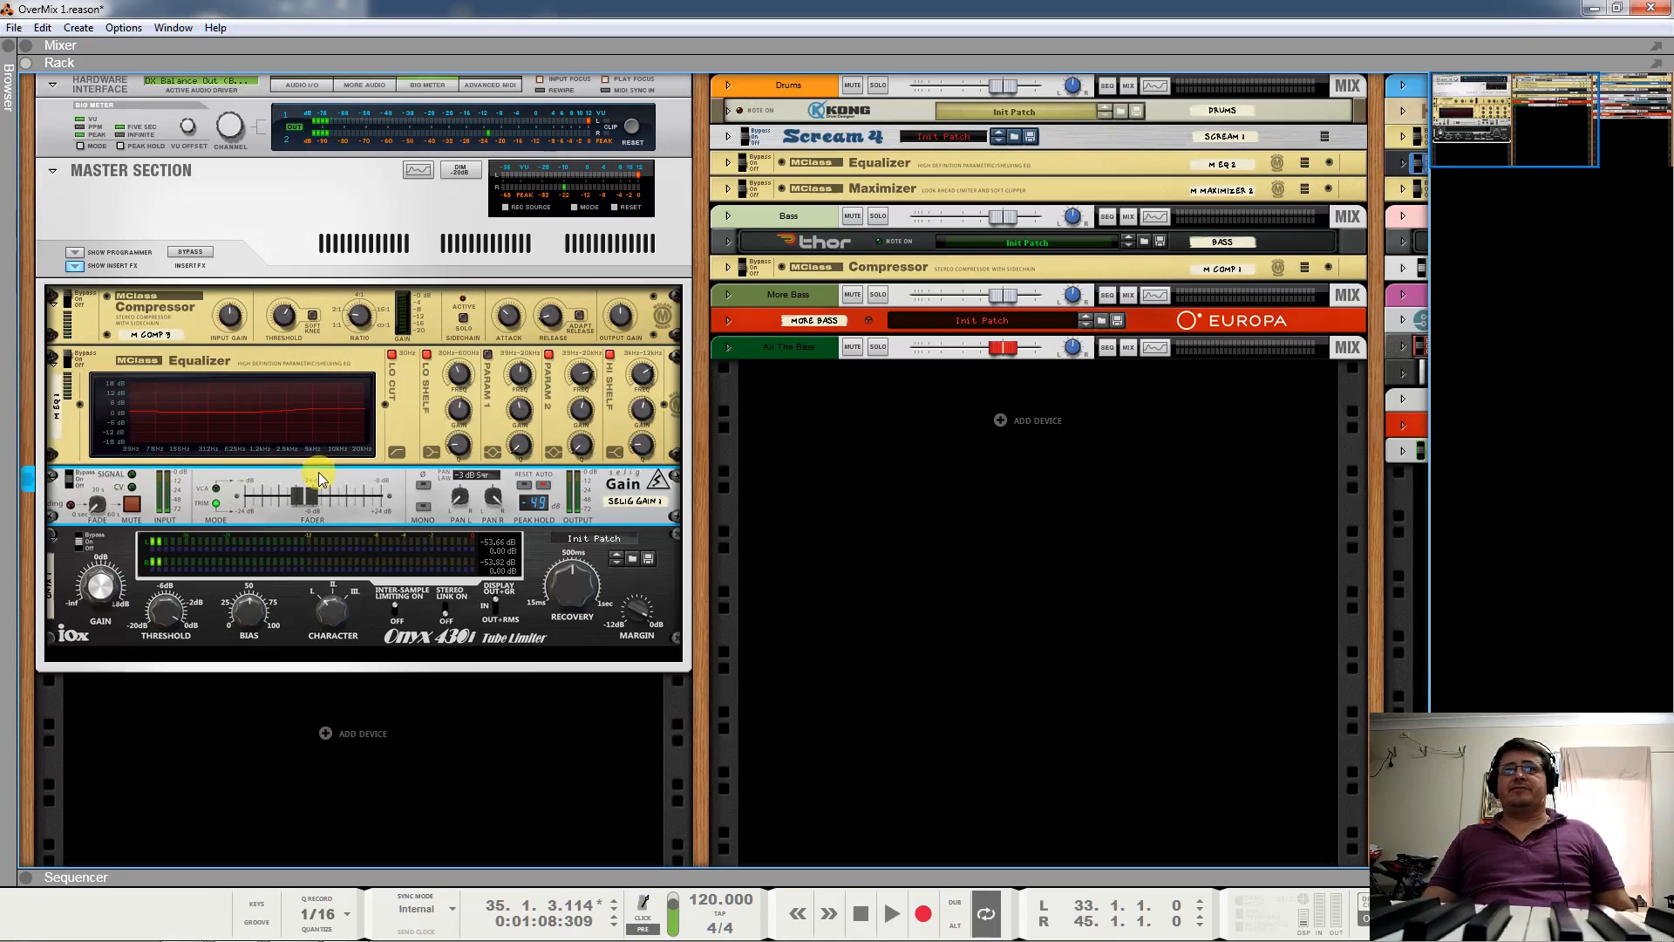
# Lower the Selig Gain trim further and play the song from bar 35 to check the limiter meters.
pyautogui.moveTo(301, 498); pyautogui.dragTo(276, 509)
pyautogui.press('space')
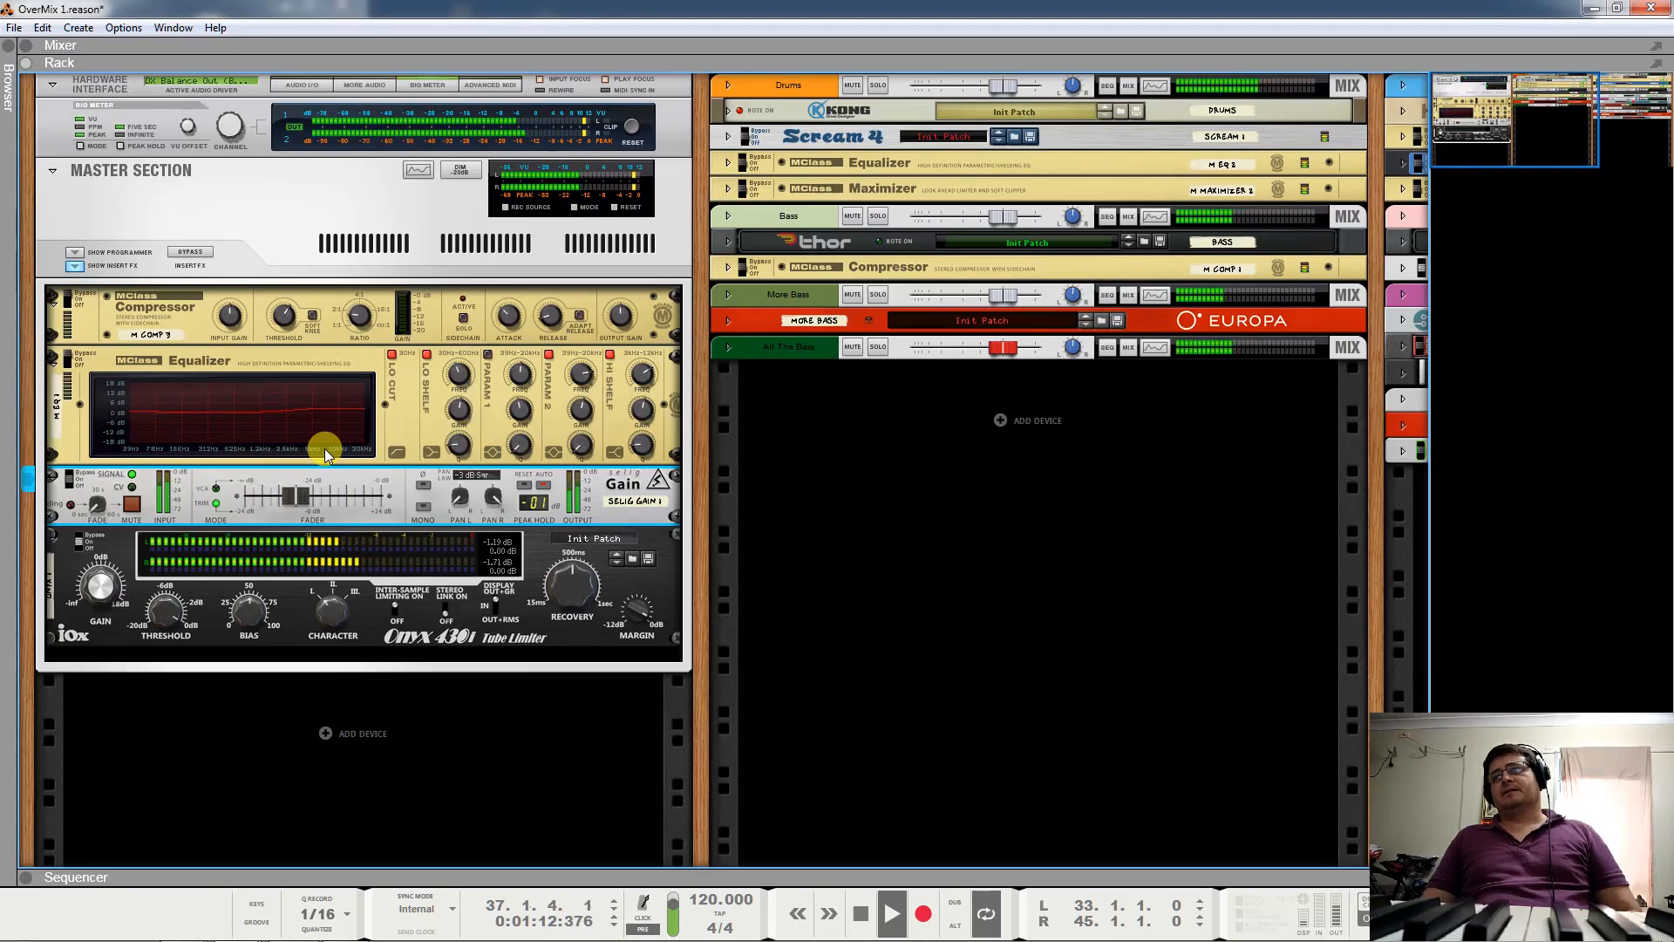
pyautogui.press('space')
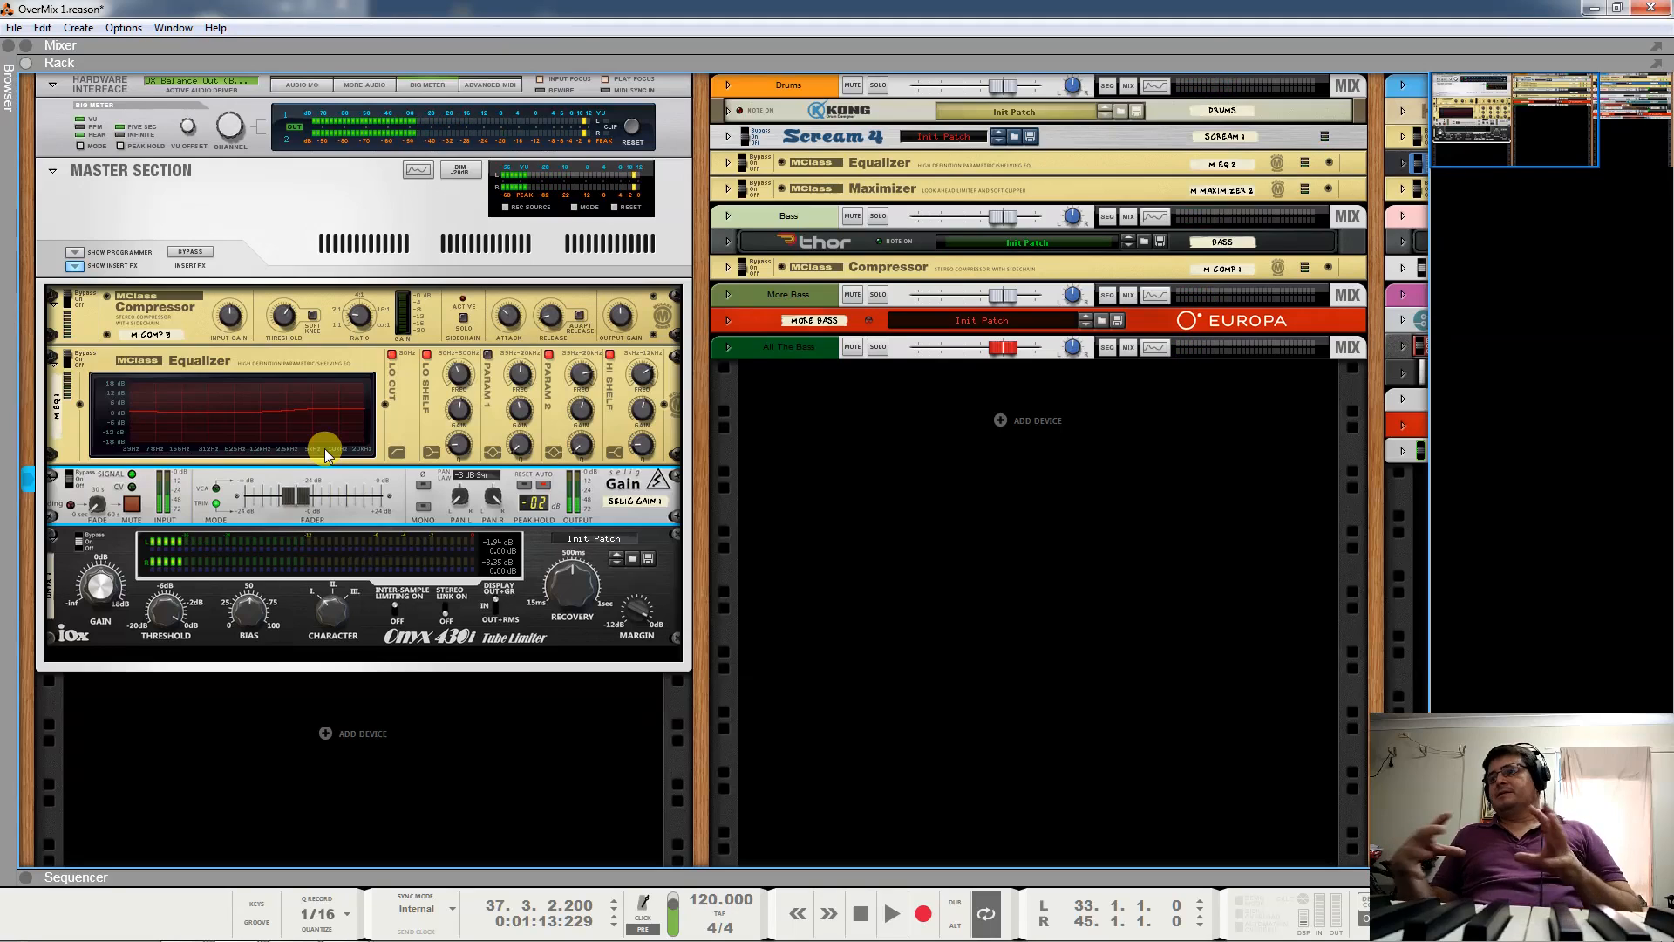